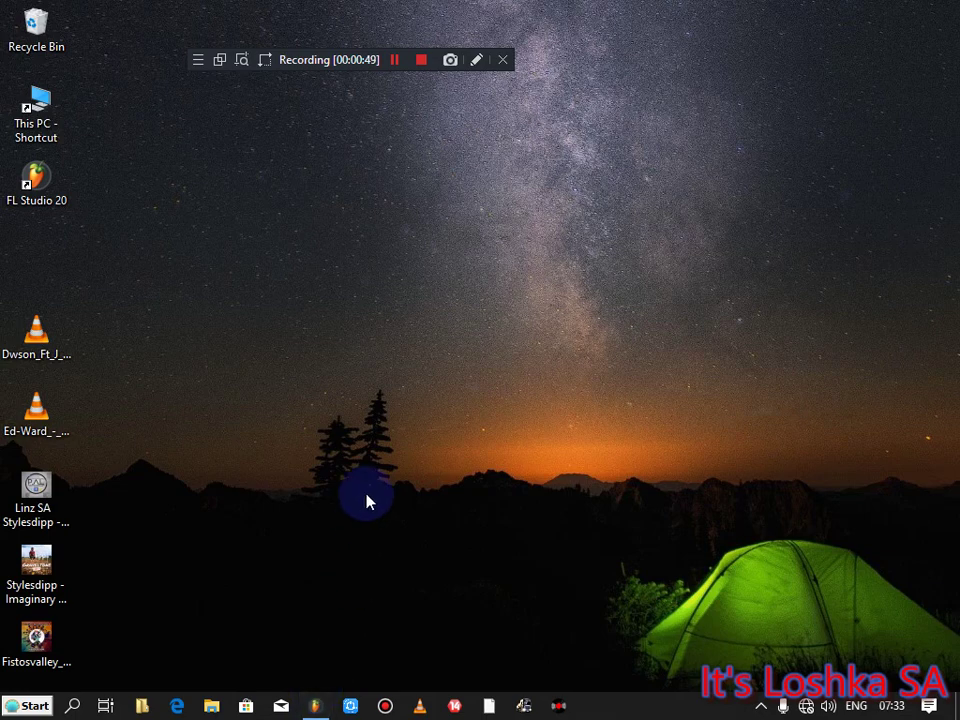
# Step: Switch to FL Studio and open the nested J.E Sample Pack 6 folder inside SOUND PACKS
pyautogui.moveTo(324, 716)
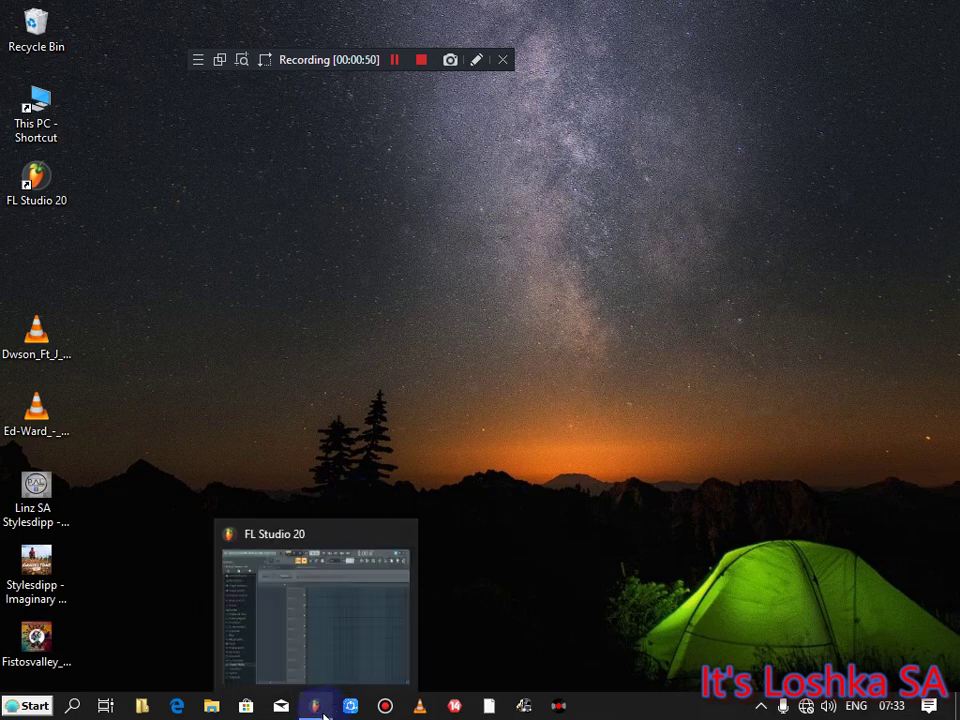
pyautogui.click(326, 650)
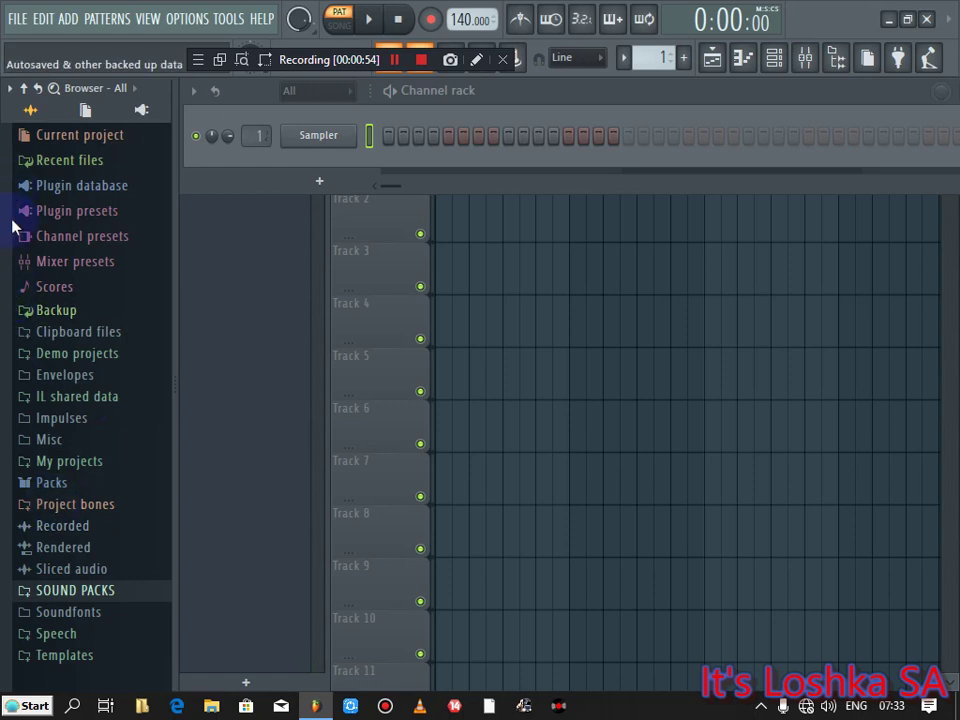
pyautogui.click(66, 592)
pyautogui.moveTo(6, 168); pyautogui.dragTo(28, 497)
pyautogui.click(96, 410)
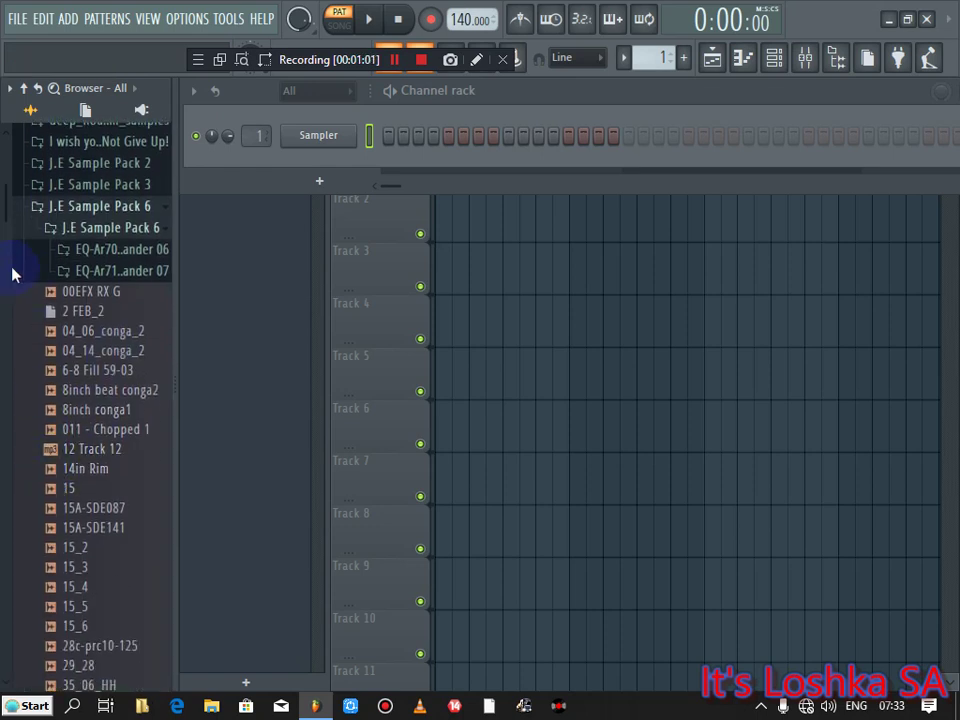
pyautogui.scroll(-4, 8, 215)
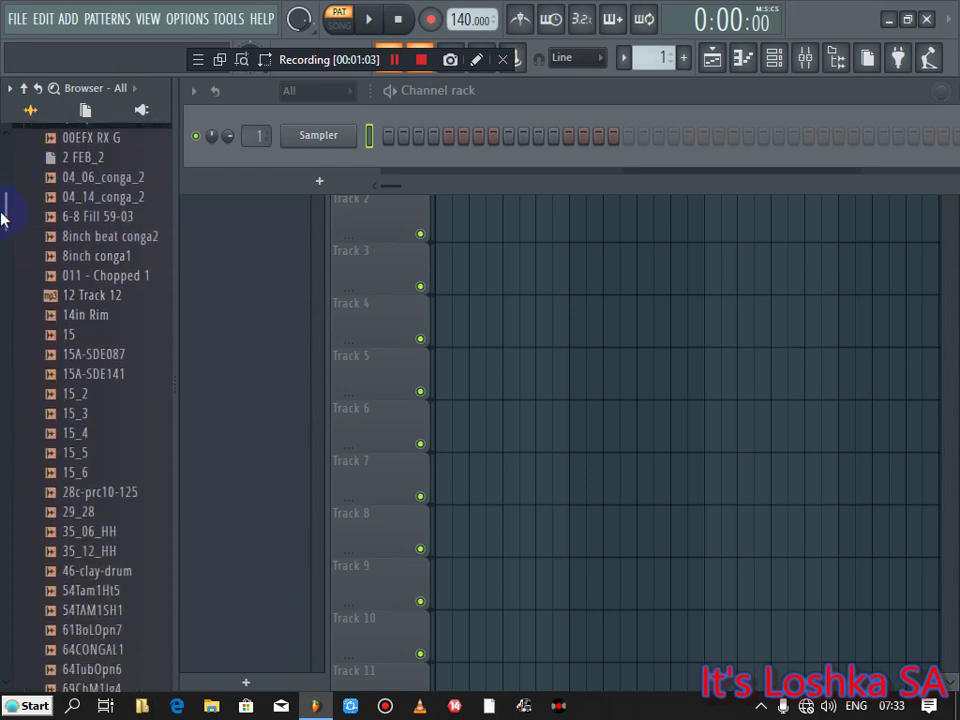
pyautogui.scroll(3, 4, 212)
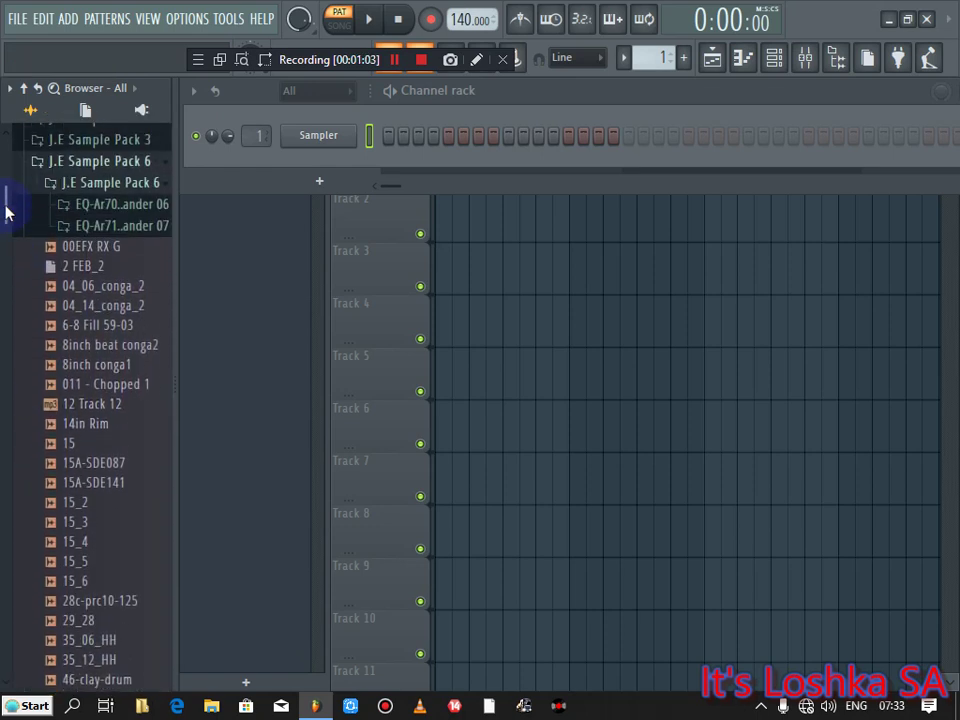
# Step: Audition the first samples in J.E Sample Pack 6 and add 04_06_conga_2 as a channel in the channel rack
pyautogui.click(122, 260)
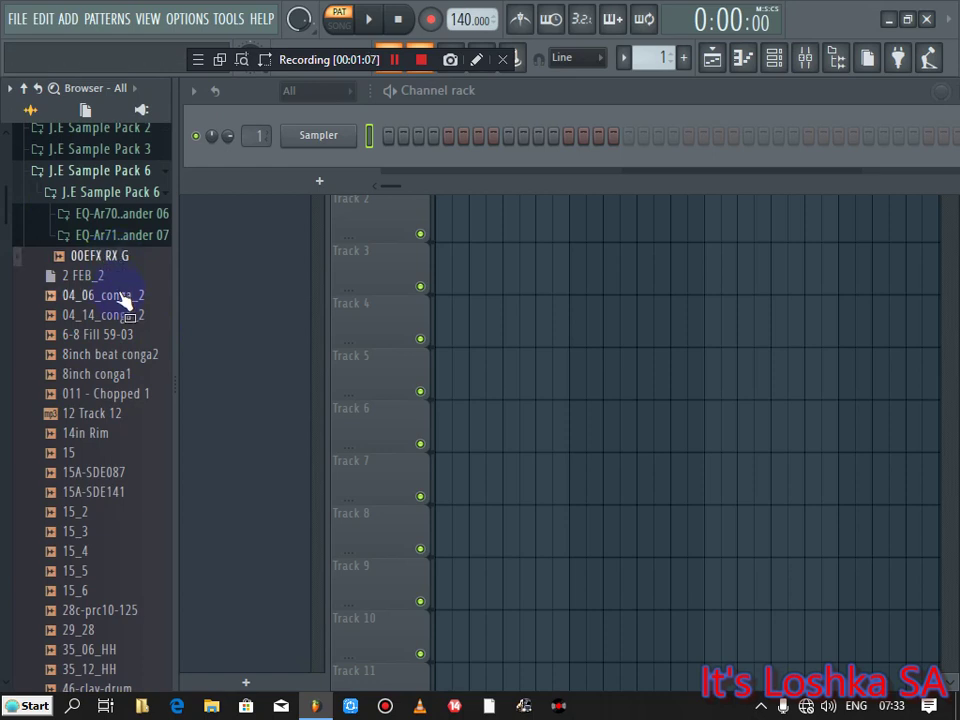
pyautogui.click(124, 298)
pyautogui.click(122, 316)
pyautogui.click(124, 298)
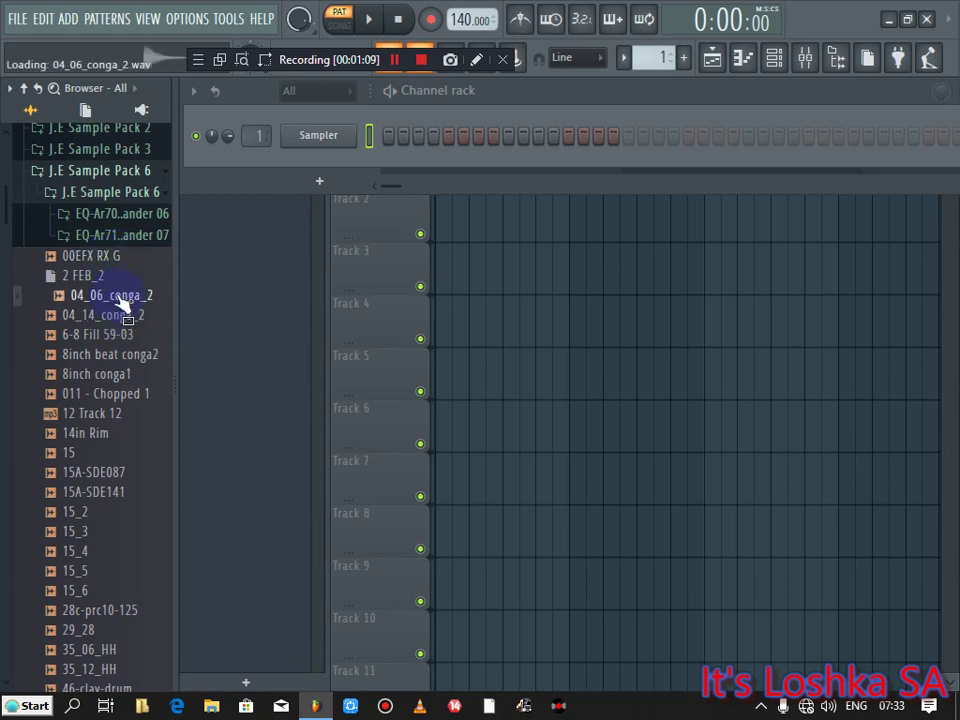
pyautogui.moveTo(122, 300); pyautogui.dragTo(285, 168)
# Step: Preview the next conga and fill samples, and add 8inch conga1 below 04_06_conga_2
pyautogui.click(122, 342)
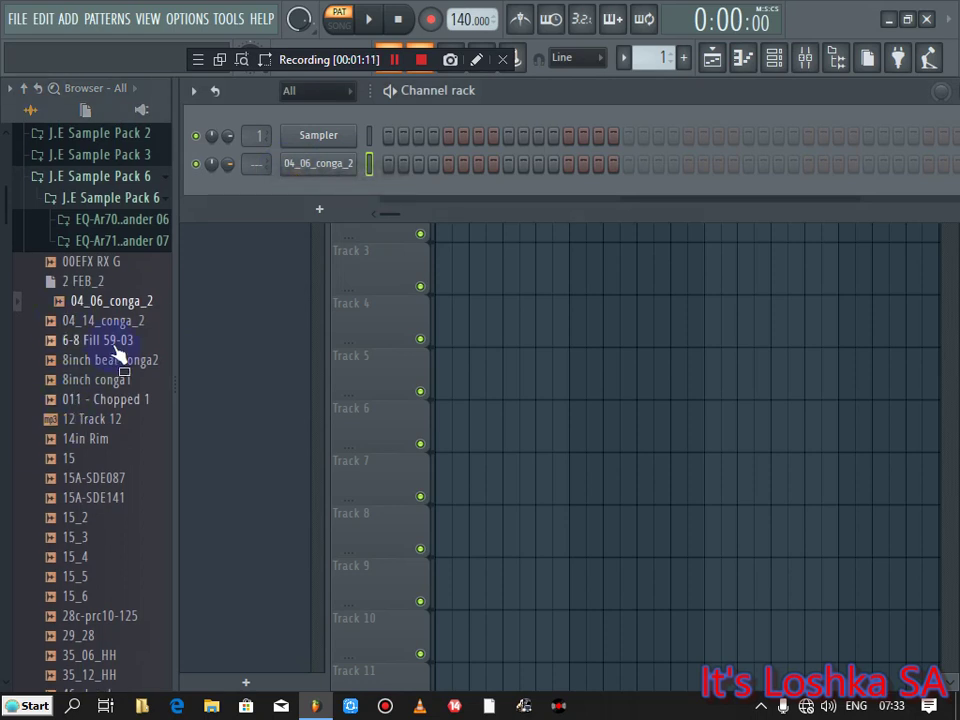
pyautogui.click(115, 360)
pyautogui.click(118, 380)
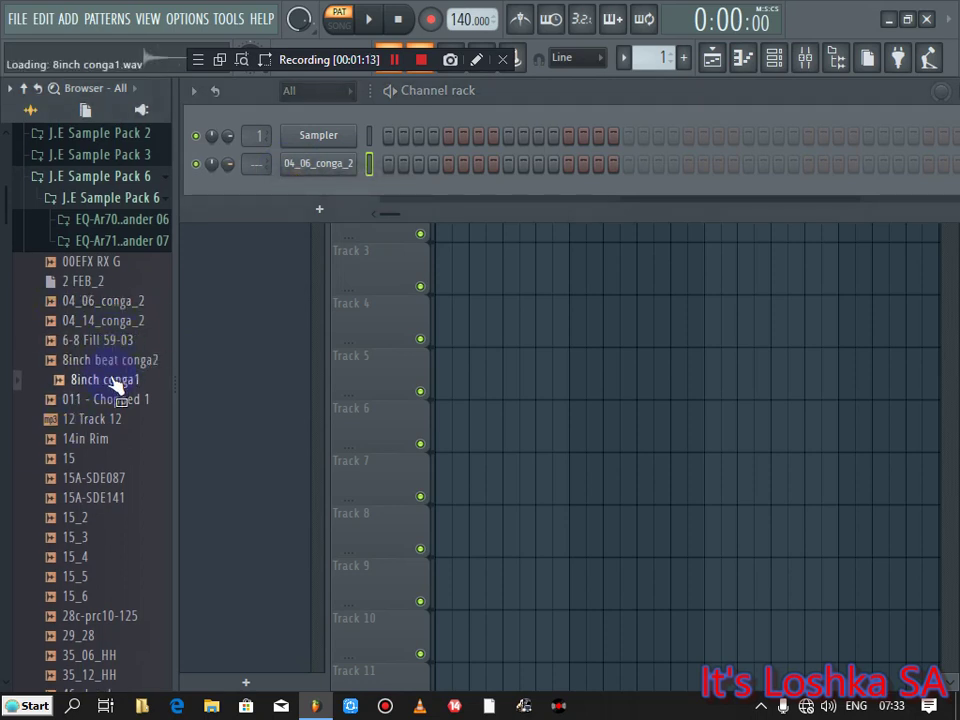
pyautogui.moveTo(122, 383); pyautogui.dragTo(285, 185)
# Step: Audition the samples from 011 - Chopped 1 to 15A-SDE141 and add 15A-SDE087 as a channel below 8inch conga1
pyautogui.click(118, 399)
pyautogui.click(103, 419)
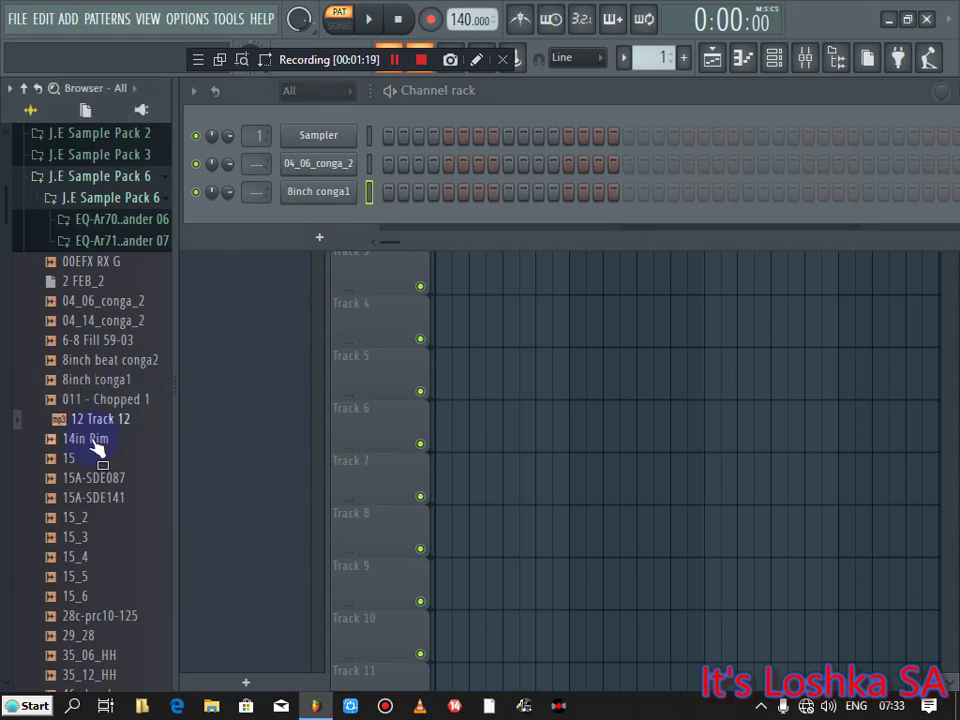
pyautogui.click(98, 440)
pyautogui.click(80, 460)
pyautogui.click(92, 478)
pyautogui.click(95, 498)
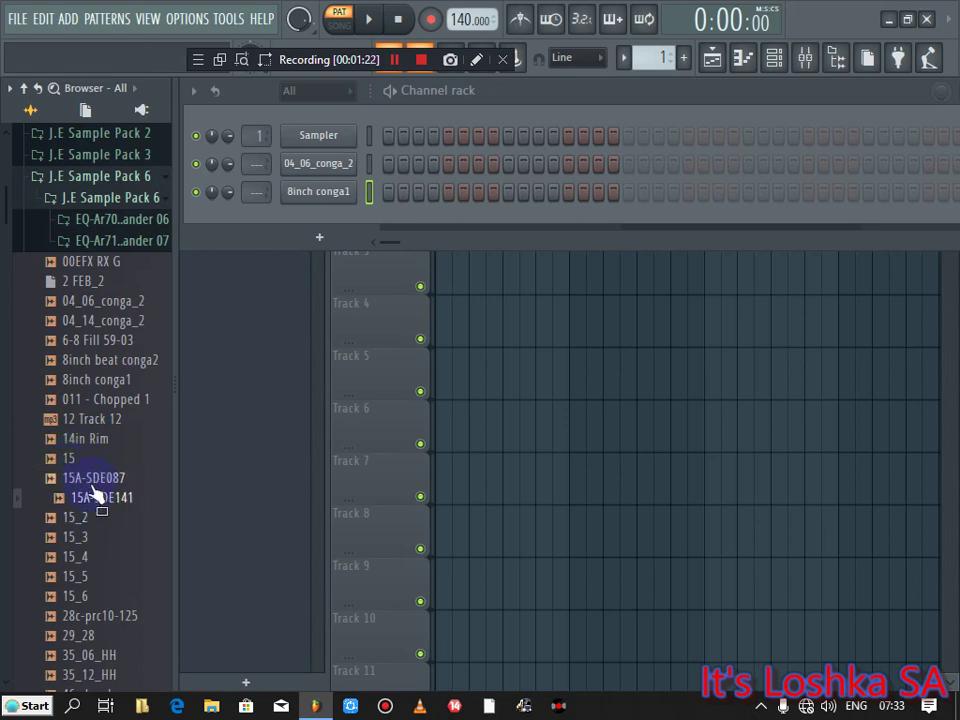
pyautogui.click(100, 479)
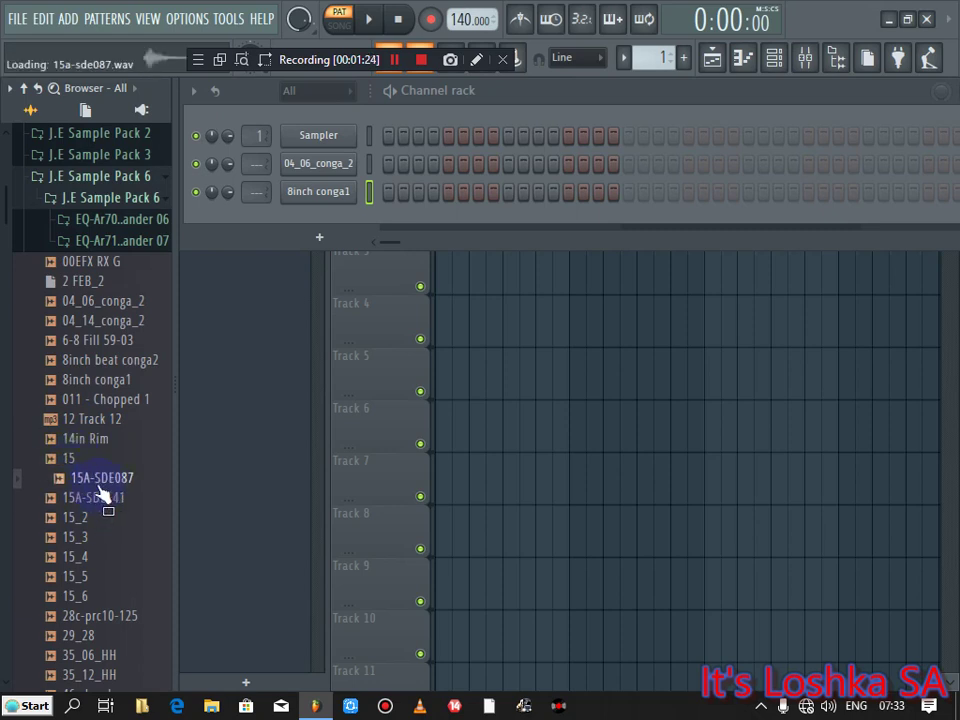
pyautogui.moveTo(114, 489); pyautogui.dragTo(288, 225)
# Step: Compare the samples 15_2 to 15_6 and add 15_5 as a channel below 15A-SDE087
pyautogui.click(73, 517)
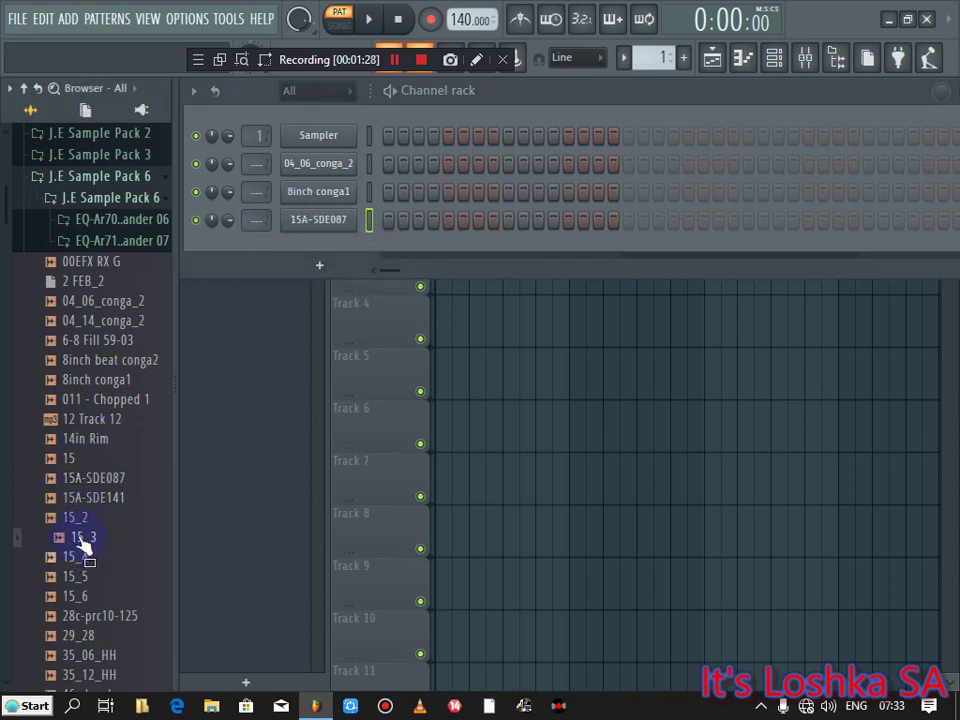
pyautogui.click(82, 540)
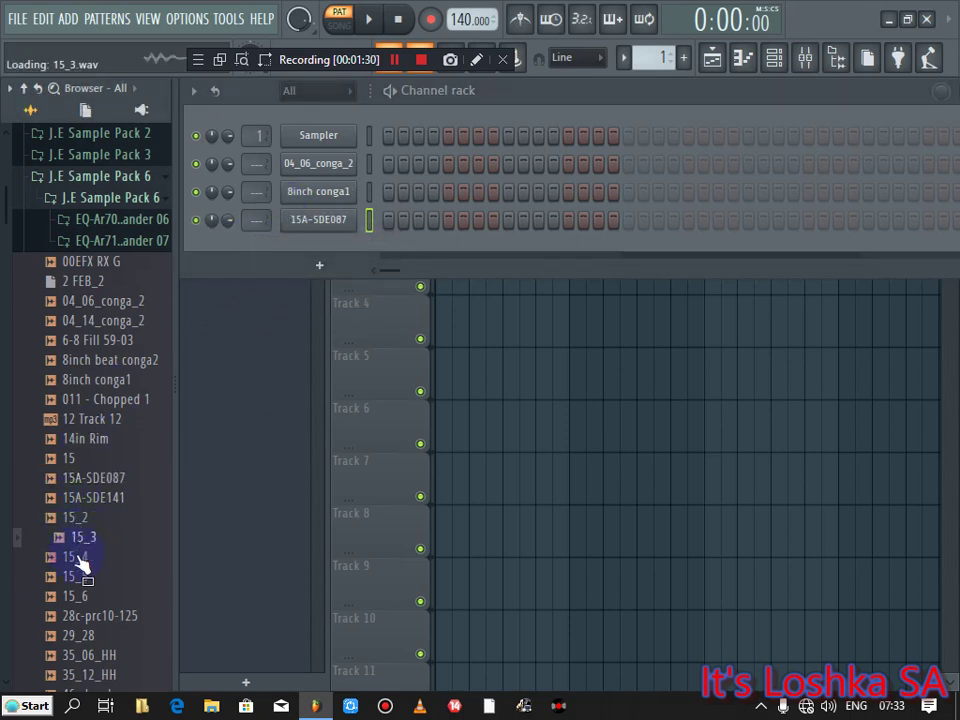
pyautogui.click(76, 558)
pyautogui.click(75, 577)
pyautogui.click(78, 597)
pyautogui.click(82, 578)
pyautogui.moveTo(275, 317); pyautogui.dragTo(320, 255)
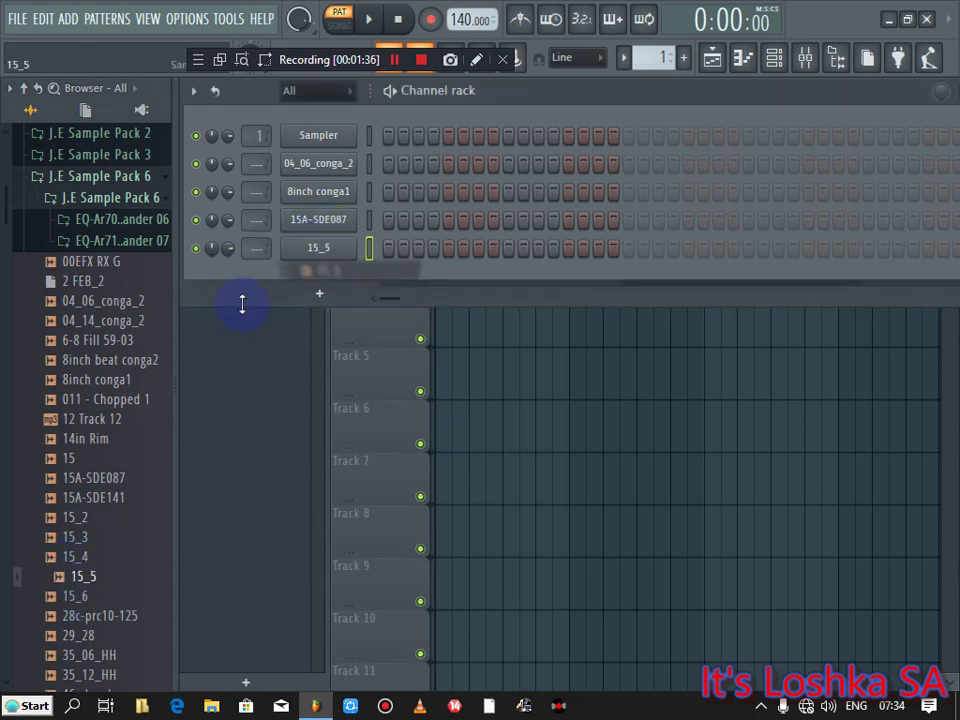
# Step: Preview further samples in the pack and add 319 rool reggae 2 aiff as a channel below 15_5
pyautogui.click(88, 598)
pyautogui.click(70, 617)
pyautogui.click(72, 636)
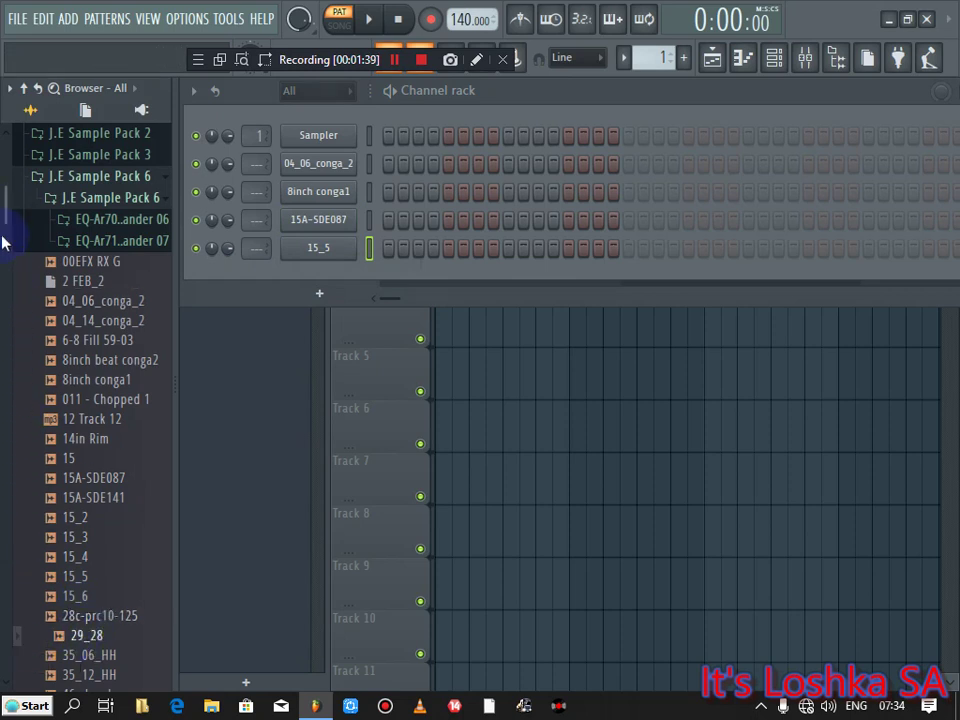
pyautogui.moveTo(7, 213); pyautogui.dragTo(7, 238)
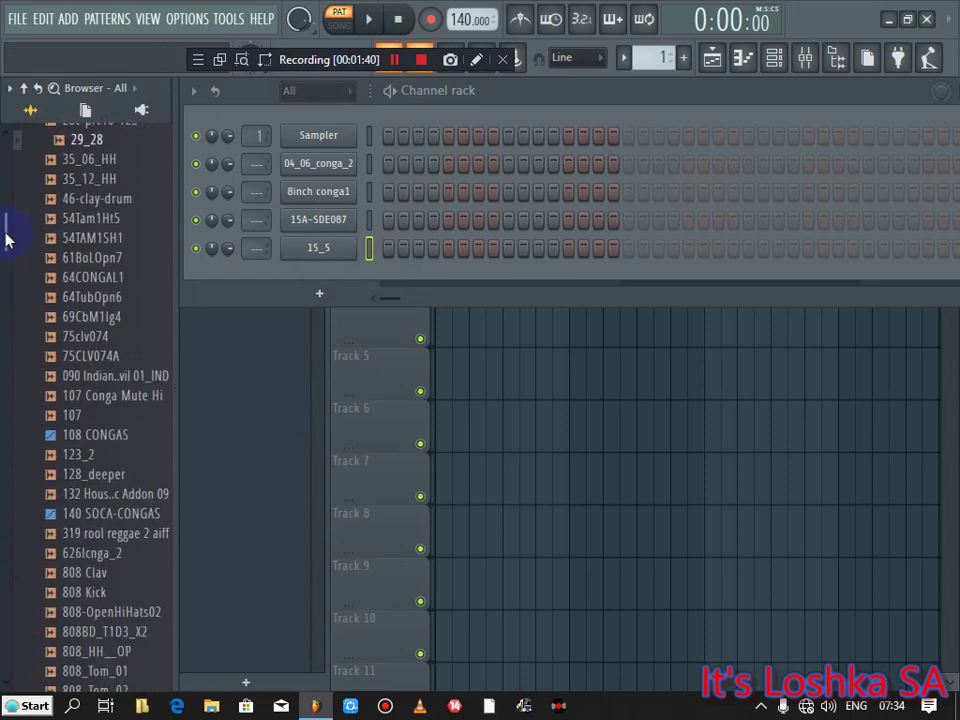
pyautogui.click(78, 163)
pyautogui.click(80, 182)
pyautogui.moveTo(80, 190); pyautogui.dragTo(317, 276)
# Step: Audition the 808 samples, including 808_Tom_01 to 808_Tom_06, and the samples following them up to 2018
pyautogui.click(110, 567)
pyautogui.click(92, 585)
pyautogui.click(95, 604)
pyautogui.click(108, 663)
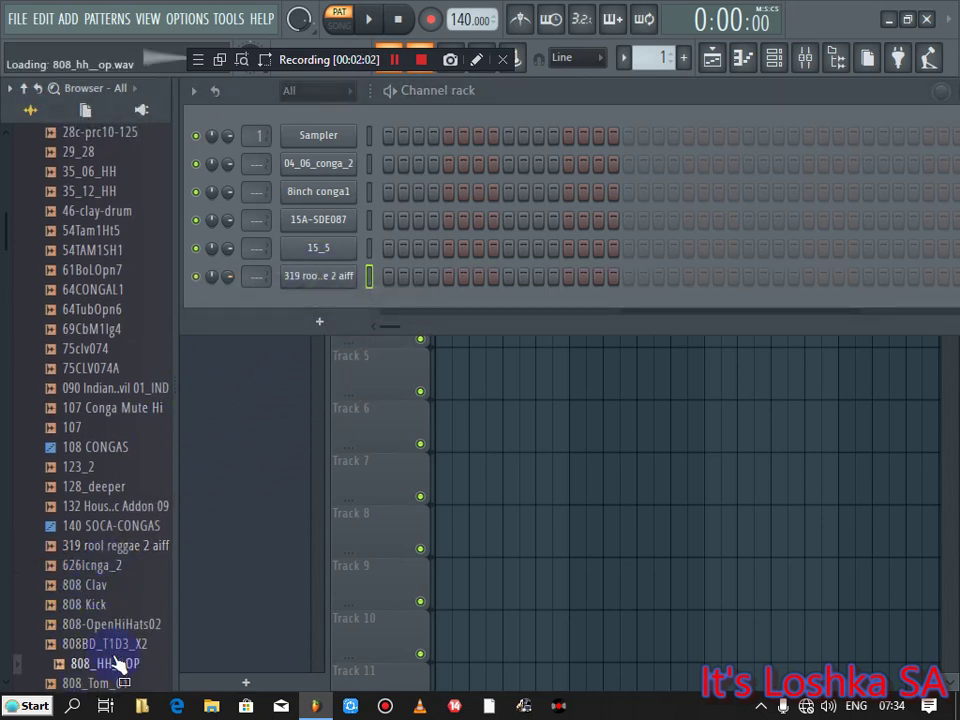
pyautogui.scroll(-8, 5, 220)
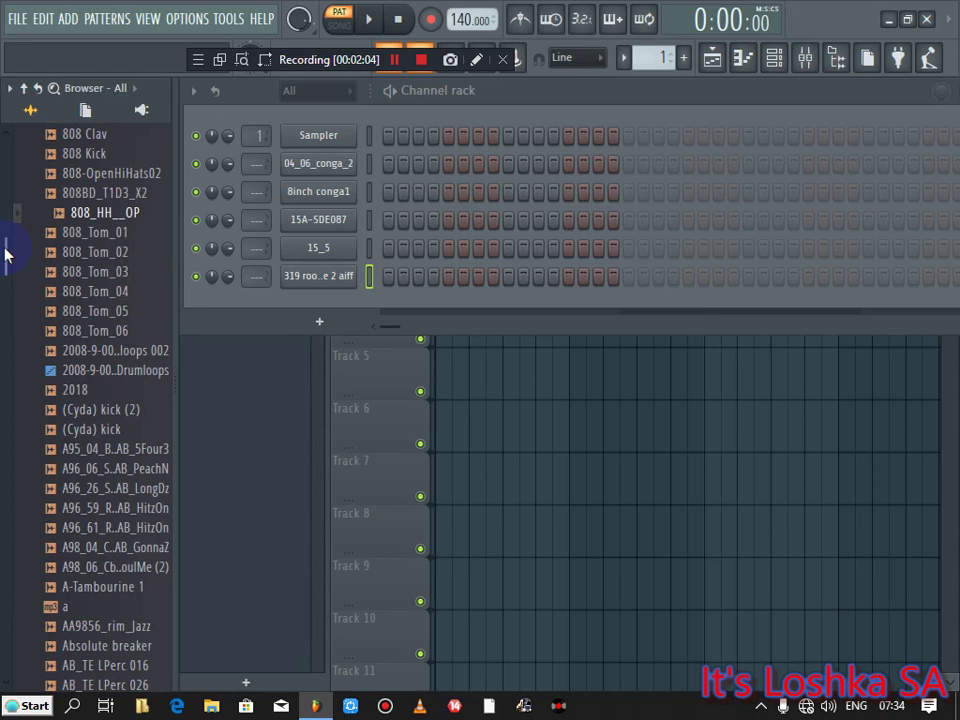
pyautogui.click(95, 232)
pyautogui.click(95, 252)
pyautogui.click(95, 271)
pyautogui.click(95, 291)
pyautogui.click(97, 311)
pyautogui.click(100, 330)
pyautogui.click(107, 352)
pyautogui.click(88, 391)
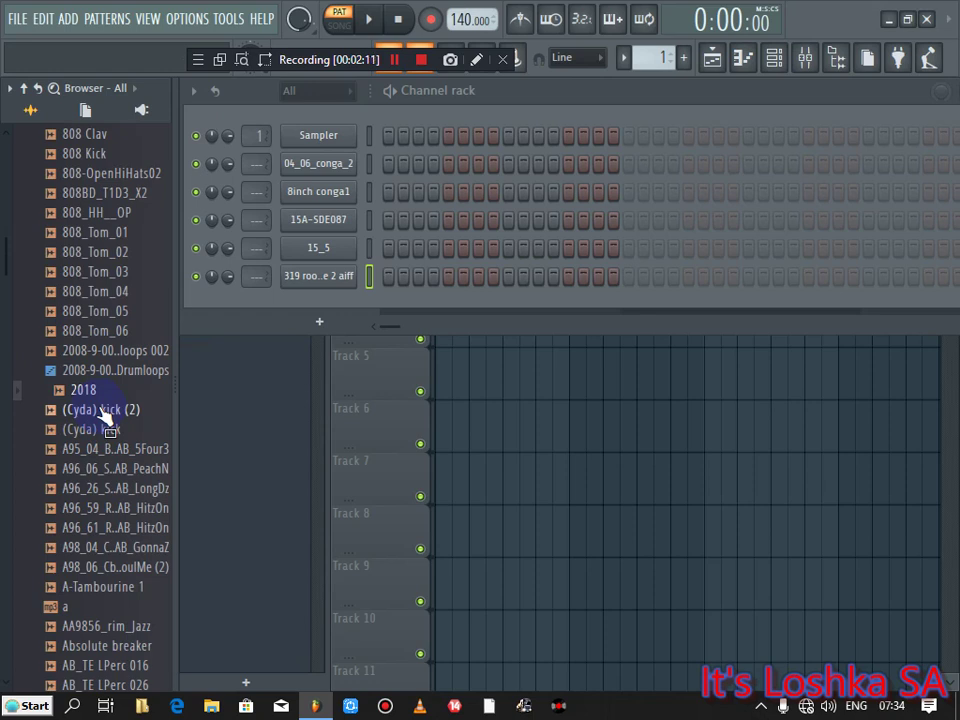
# Step: Preview the (Cyda) kick samples and add (Cyda) kick (2) as a channel directly below the Sampler
pyautogui.click(104, 411)
pyautogui.click(95, 429)
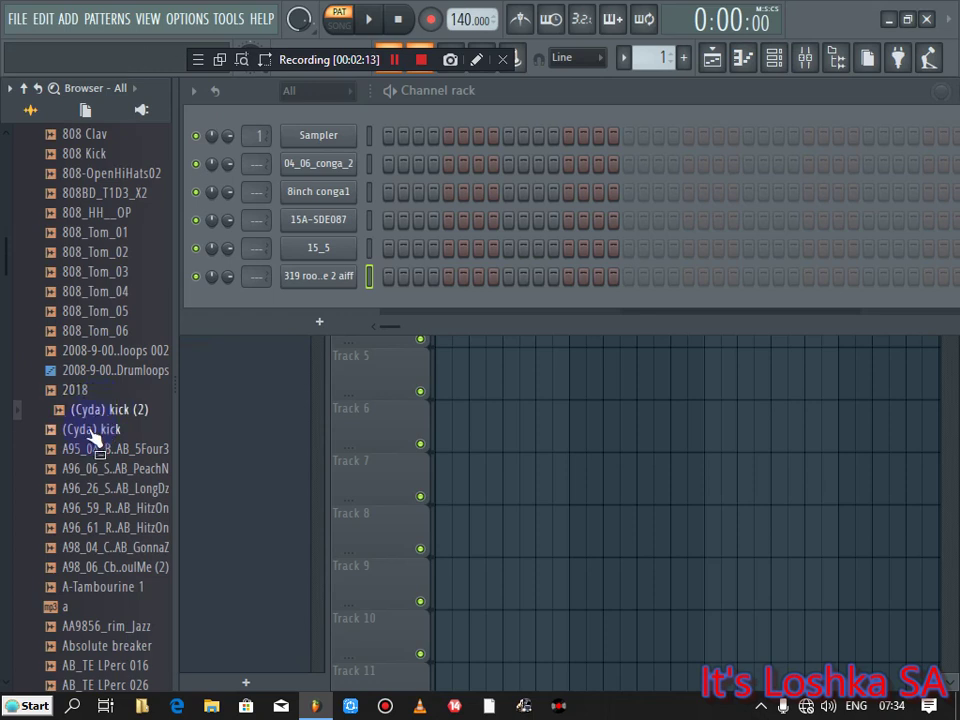
pyautogui.moveTo(100, 410); pyautogui.dragTo(214, 150)
# Step: Trim the silent tail of the (Cyda) kick (2) sample in its channel settings
pyautogui.click(300, 168)
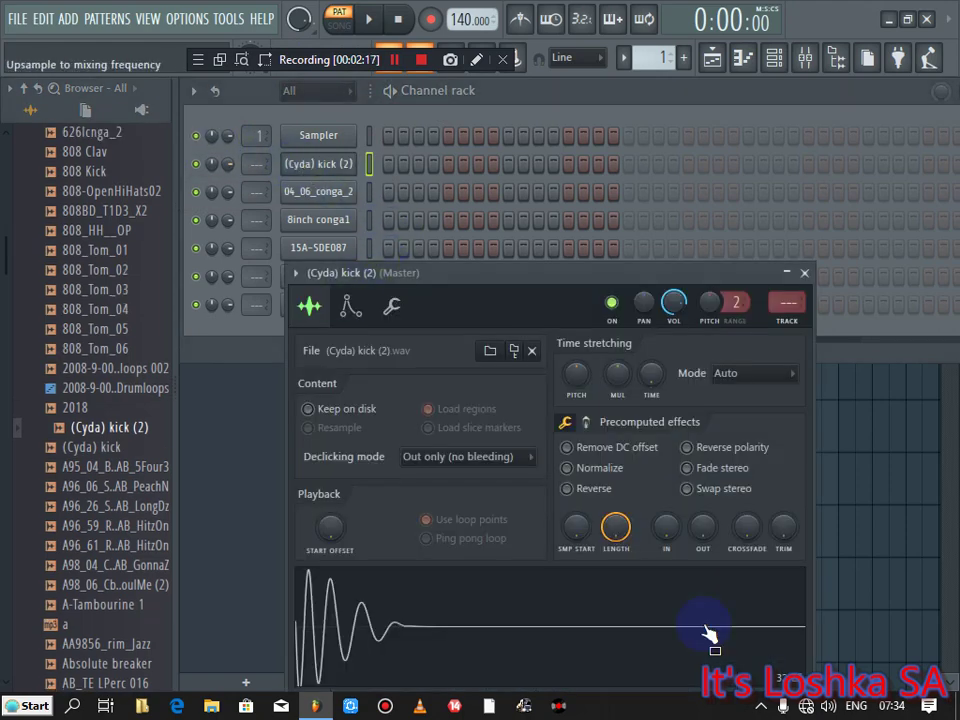
pyautogui.moveTo(780, 526); pyautogui.dragTo(780, 514)
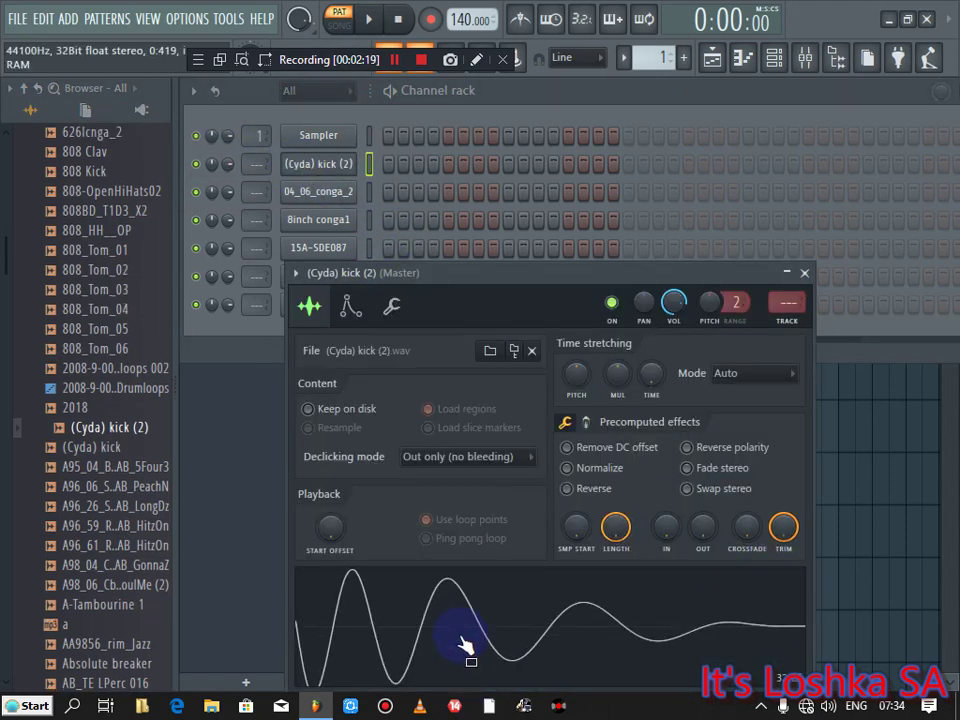
pyautogui.click(805, 272)
# Step: Audition the A96 and A98 samples and add the A96_06 PeachN sample as a channel directly below the kick
pyautogui.click(115, 468)
pyautogui.click(114, 486)
pyautogui.click(112, 506)
pyautogui.click(113, 527)
pyautogui.click(114, 547)
pyautogui.click(115, 586)
pyautogui.click(112, 570)
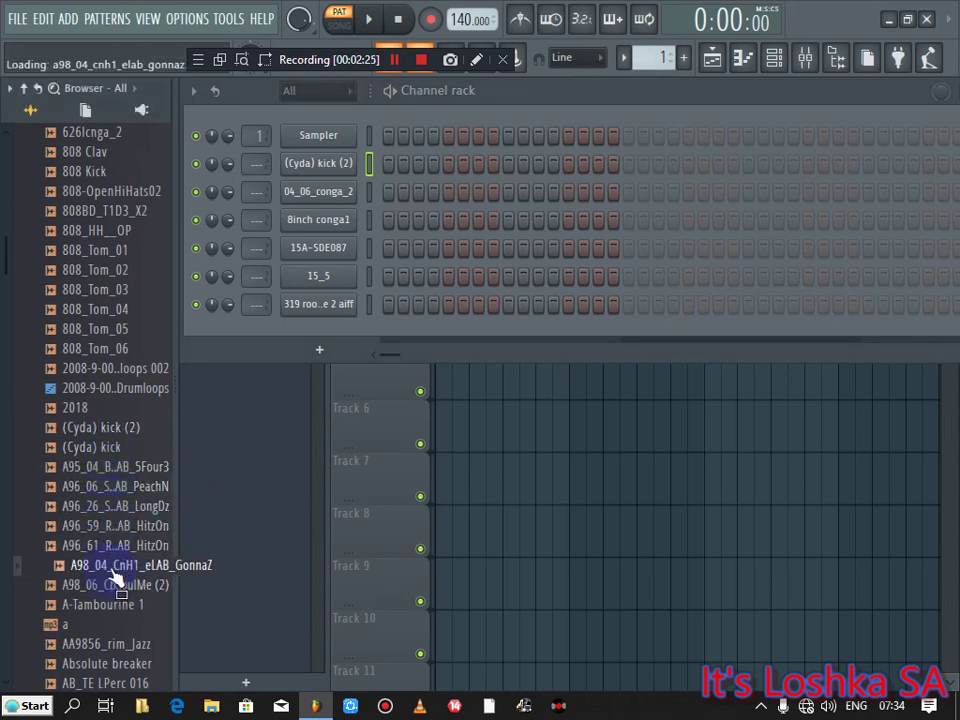
pyautogui.click(95, 546)
pyautogui.click(95, 526)
pyautogui.click(120, 506)
pyautogui.click(123, 490)
pyautogui.click(122, 506)
pyautogui.moveTo(122, 490); pyautogui.dragTo(204, 178)
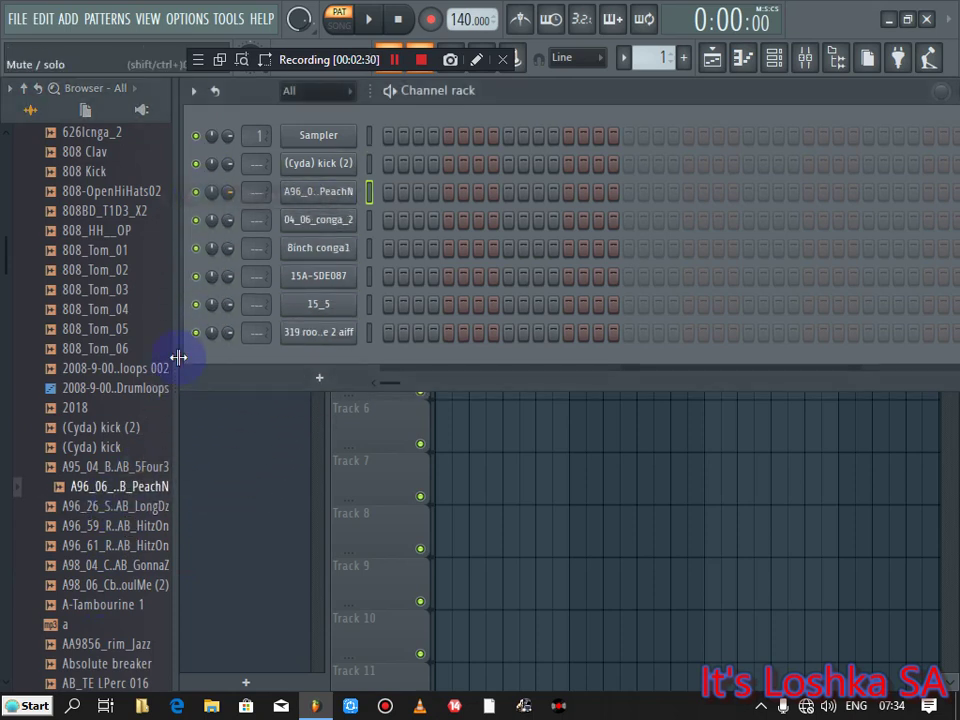
# Step: Add the A96_59 HitzOn sample as a channel below the PeachN channel
pyautogui.click(141, 506)
pyautogui.moveTo(141, 524); pyautogui.dragTo(210, 222)
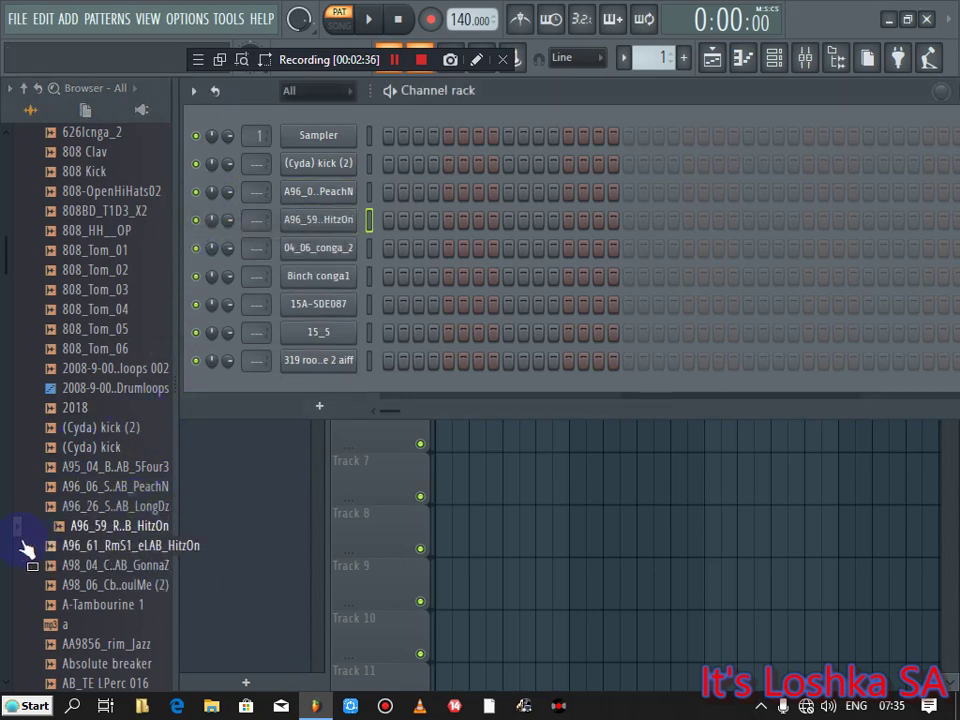
# Step: Place the AB_TE STTLoop 012 audio loop in the playlist on Track 2, starting at bar 1
pyautogui.moveTo(7, 263); pyautogui.dragTo(7, 285)
pyautogui.click(95, 215)
pyautogui.click(73, 236)
pyautogui.moveTo(75, 240); pyautogui.dragTo(363, 142)
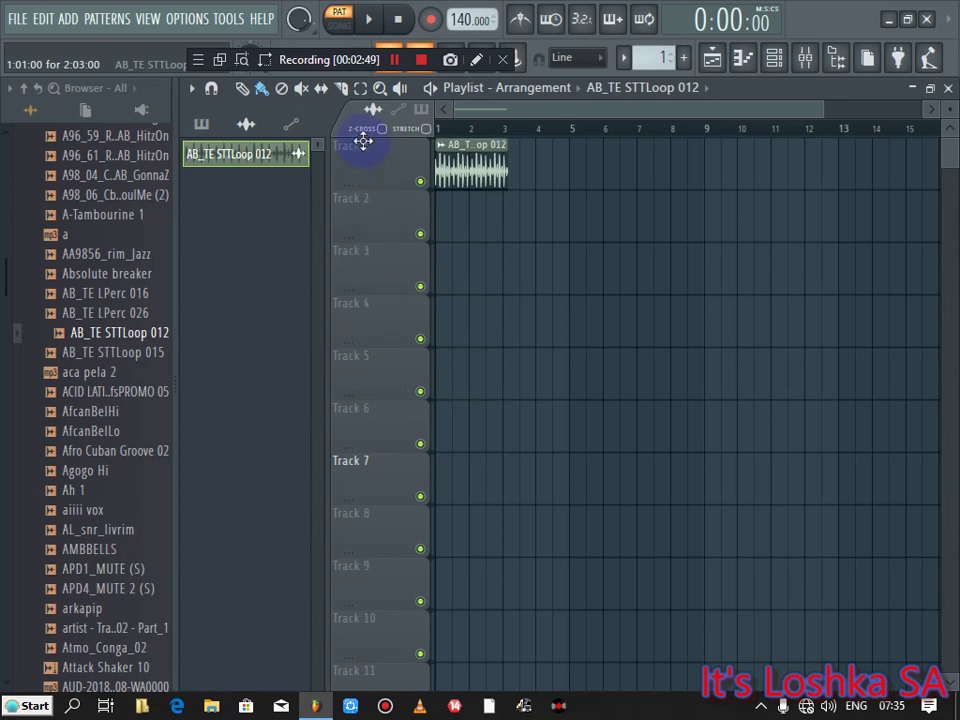
pyautogui.moveTo(824, 108); pyautogui.dragTo(522, 229)
# Step: Set the time-stretching time of the AB_TE STTLoop 012 channel to 2:00:00 so that its clip spans two bars
pyautogui.click(775, 58)
pyautogui.click(288, 135)
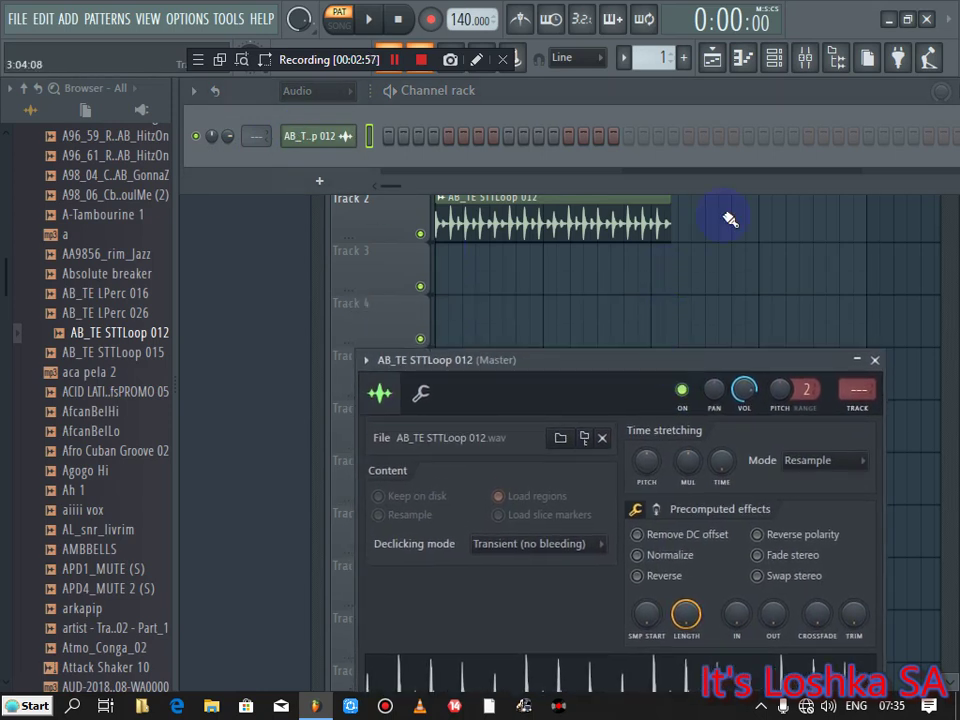
pyautogui.moveTo(726, 101); pyautogui.dragTo(430, 276)
pyautogui.moveTo(721, 460); pyautogui.dragTo(722, 461)
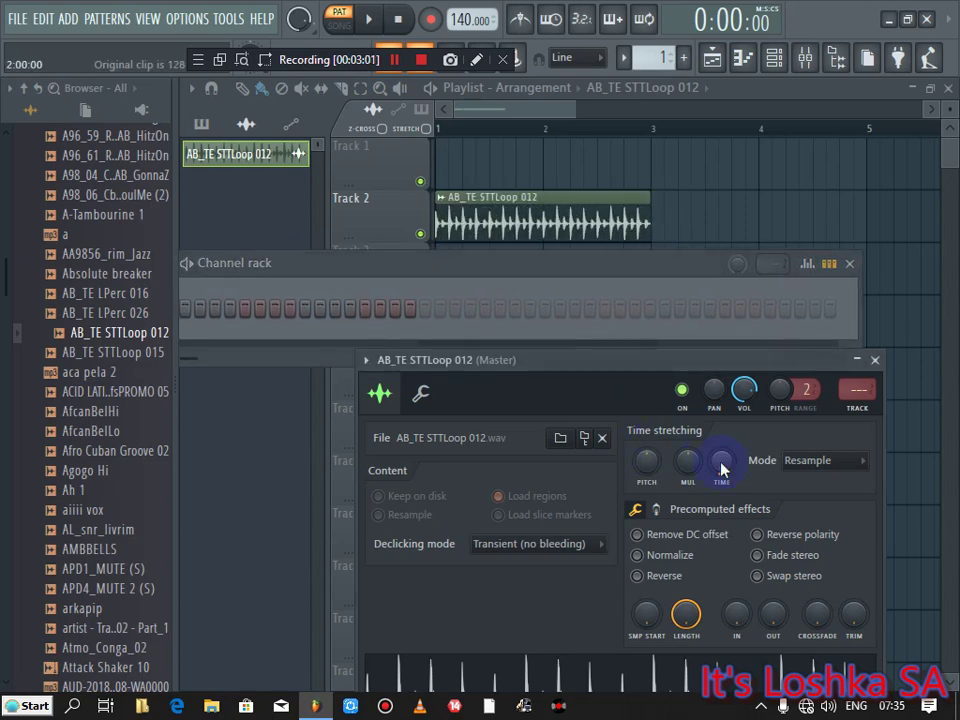
pyautogui.click(875, 360)
pyautogui.moveTo(480, 266); pyautogui.dragTo(671, 96)
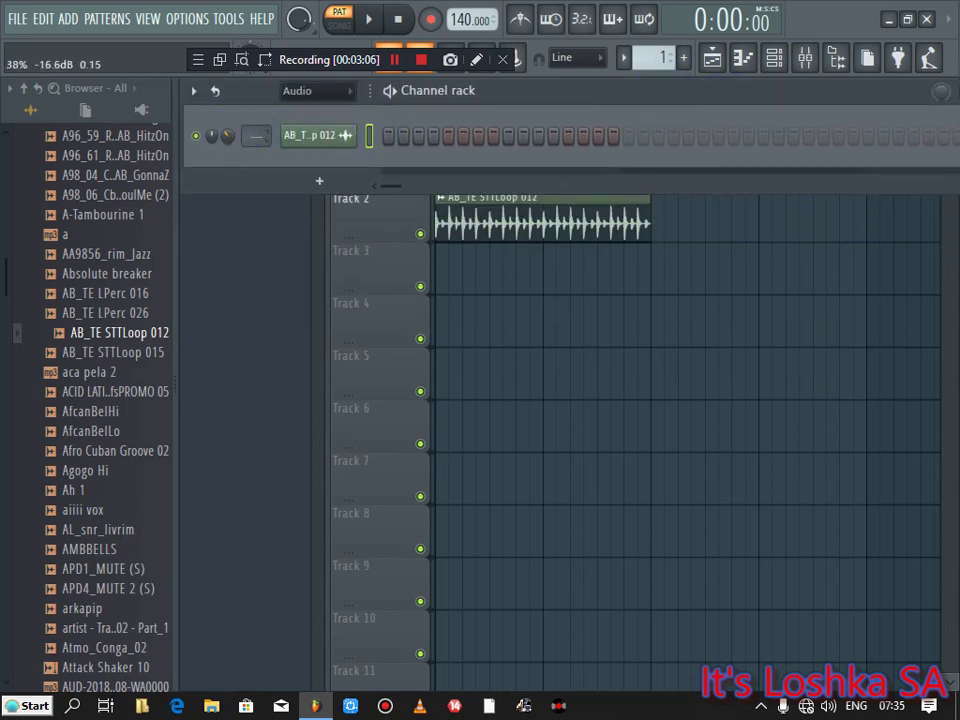
# Step: Play the loop in song mode, lower the tempo to 113 BPM and restretch all channels
pyautogui.click(340, 18)
pyautogui.click(368, 19)
pyautogui.moveTo(465, 17); pyautogui.dragTo(465, 42)
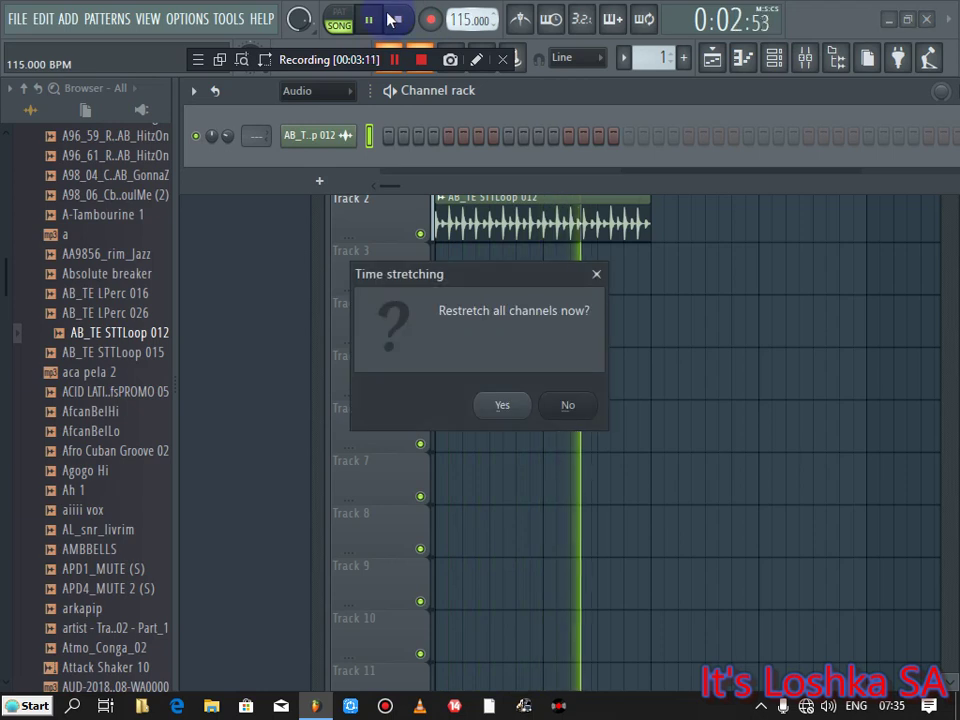
pyautogui.click(504, 403)
pyautogui.click(410, 20)
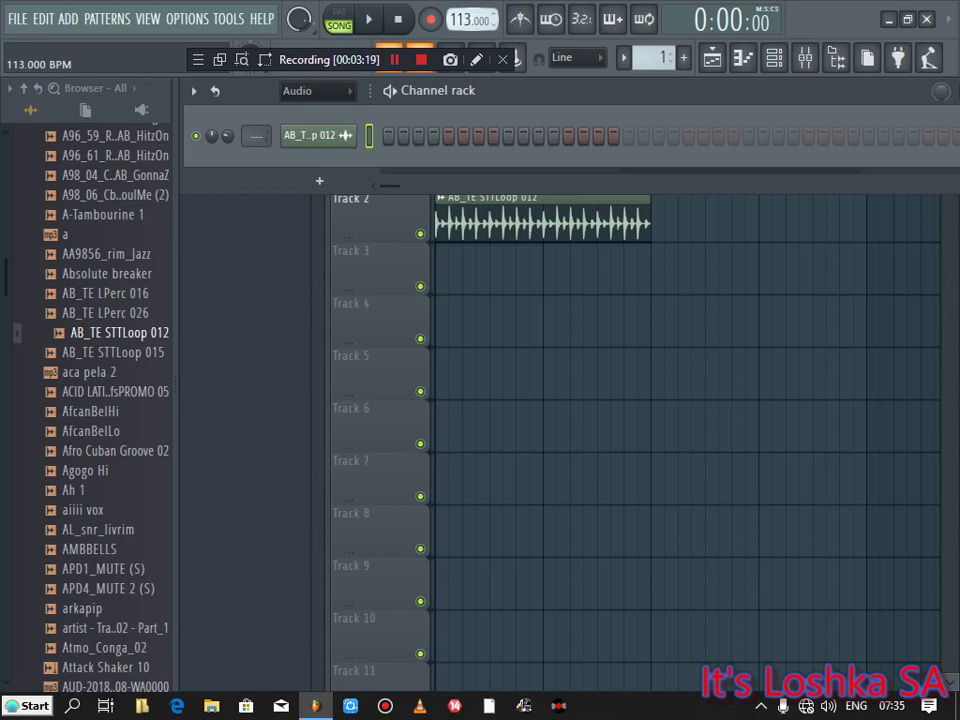
pyautogui.click(545, 221)
pyautogui.click(503, 415)
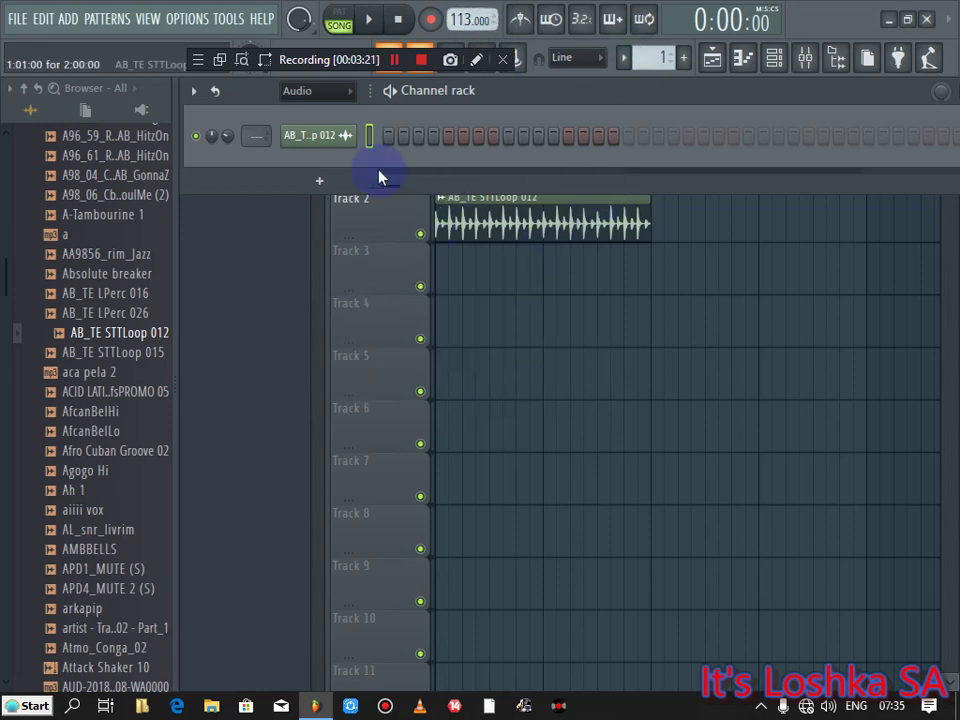
# Step: Play back the AB_TE STTLoop 012 clip briefly in song mode to check it at the new tempo
pyautogui.click(372, 22)
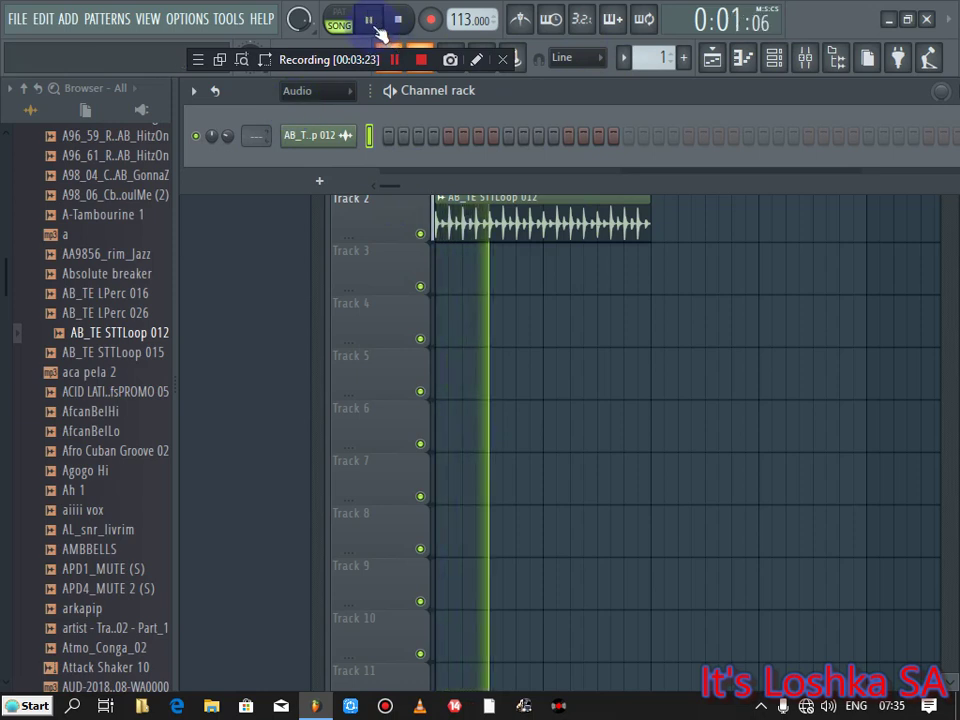
pyautogui.click(372, 22)
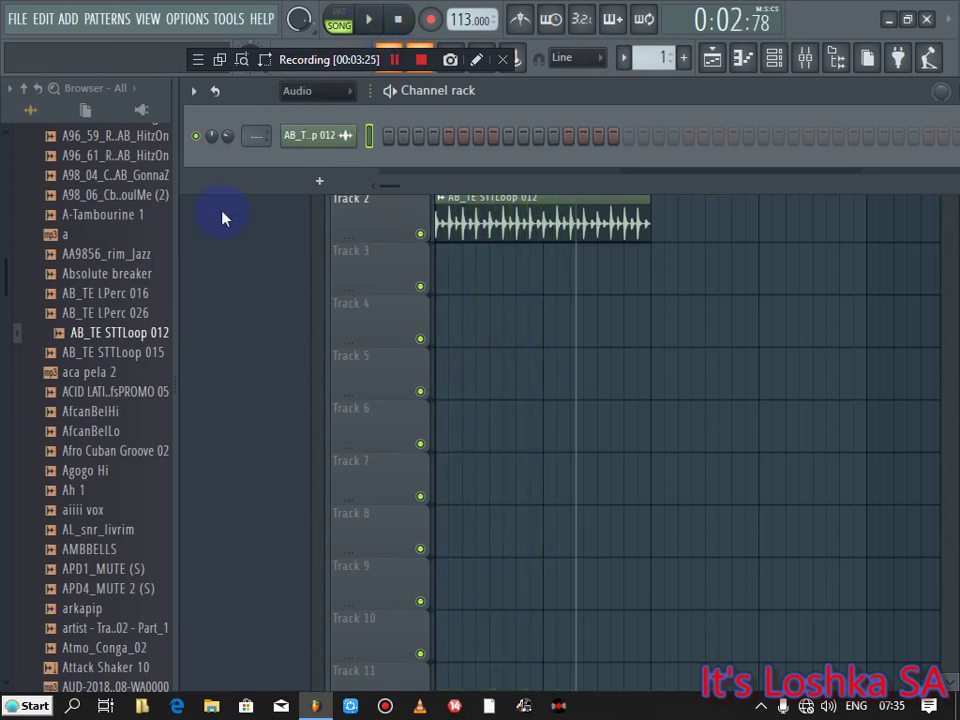
# Step: Audition loop and vocal samples in the browser, show the Unsorted channels and add the artist - Track 02 - Part_1 sample as a channel in pattern 2
pyautogui.moveTo(714, 92)
pyautogui.mouseDown()
pyautogui.moveTo(706, 100)
pyautogui.moveTo(716, 88)
pyautogui.mouseUp()
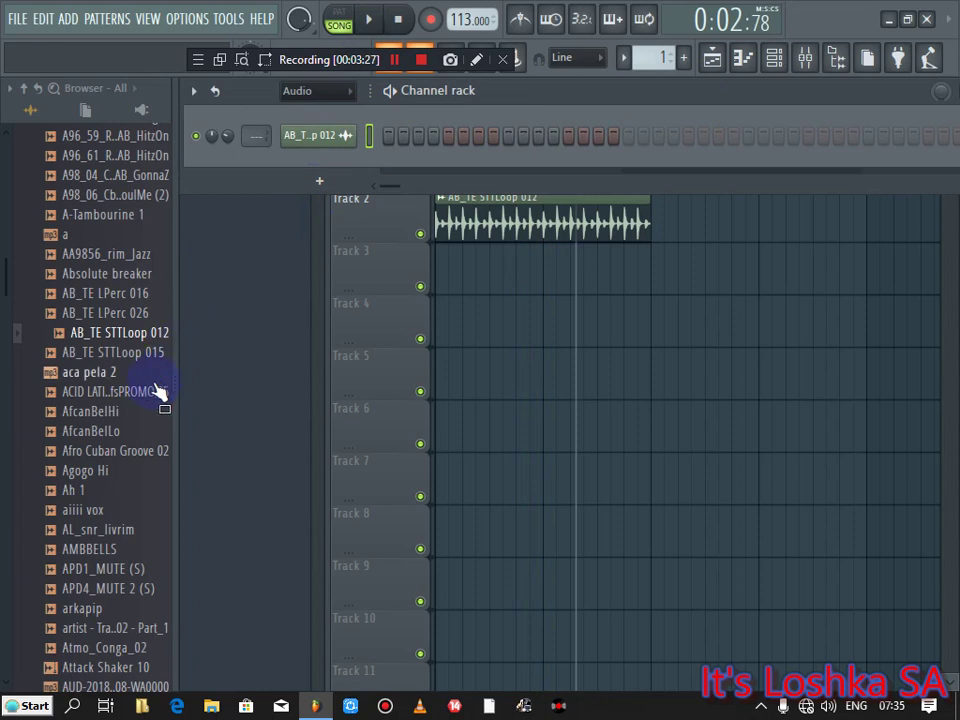
pyautogui.click(122, 356)
pyautogui.click(102, 378)
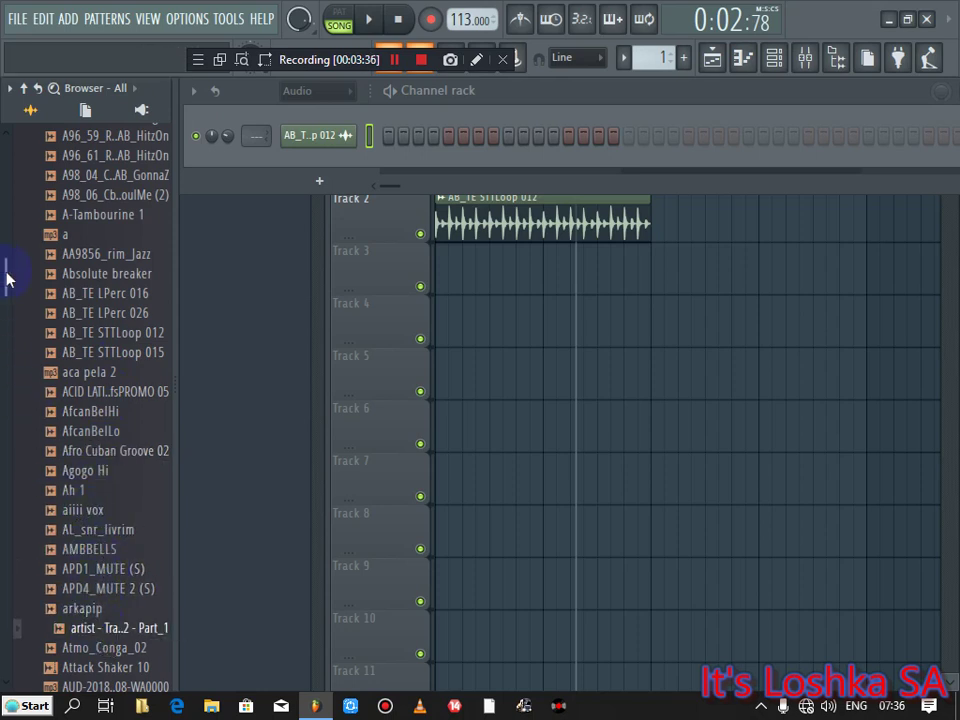
pyautogui.moveTo(5, 278); pyautogui.dragTo(12, 293)
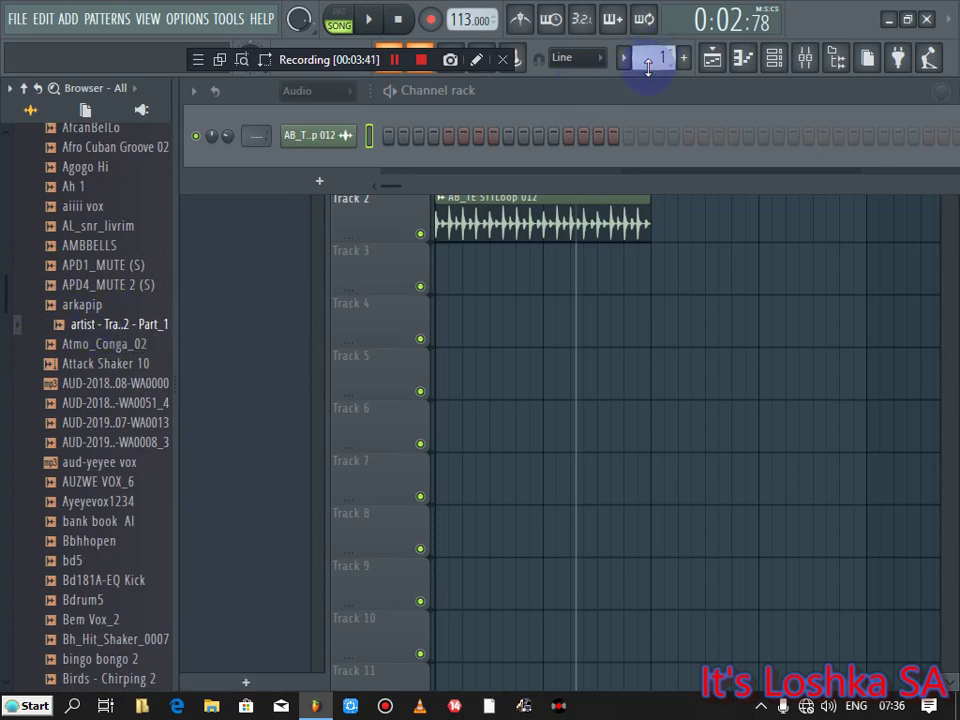
pyautogui.click(315, 91)
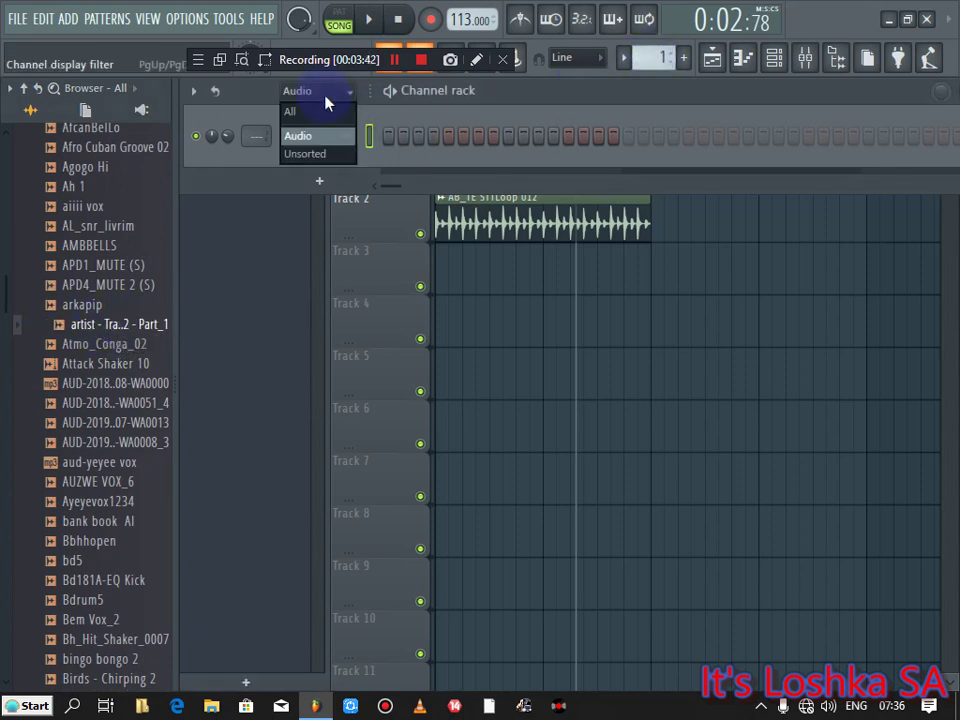
pyautogui.click(318, 155)
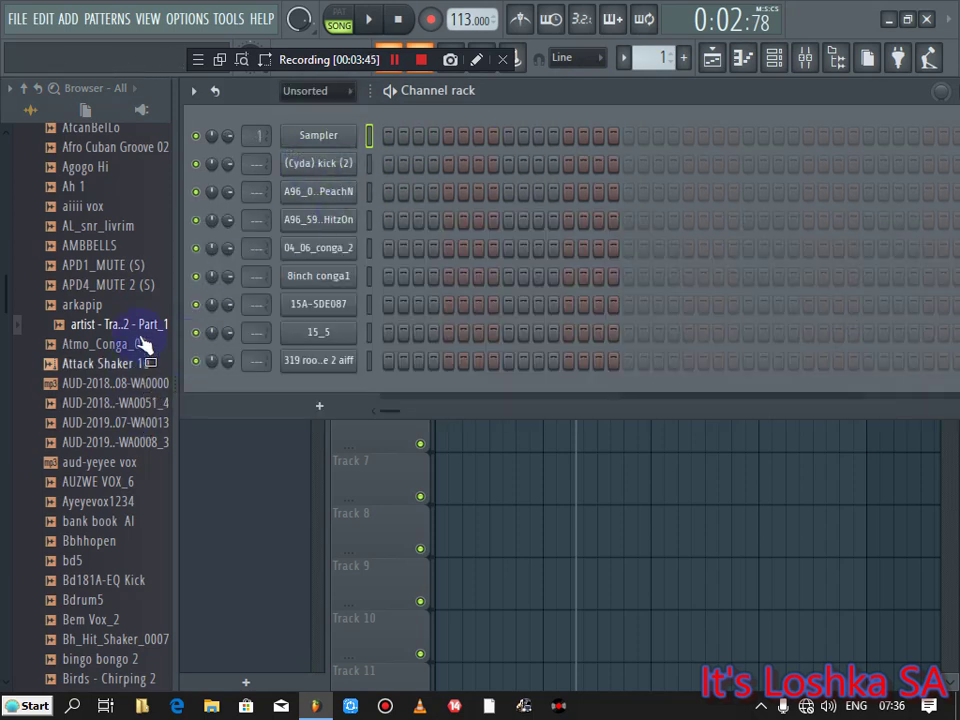
pyautogui.moveTo(310, 383); pyautogui.dragTo(315, 388)
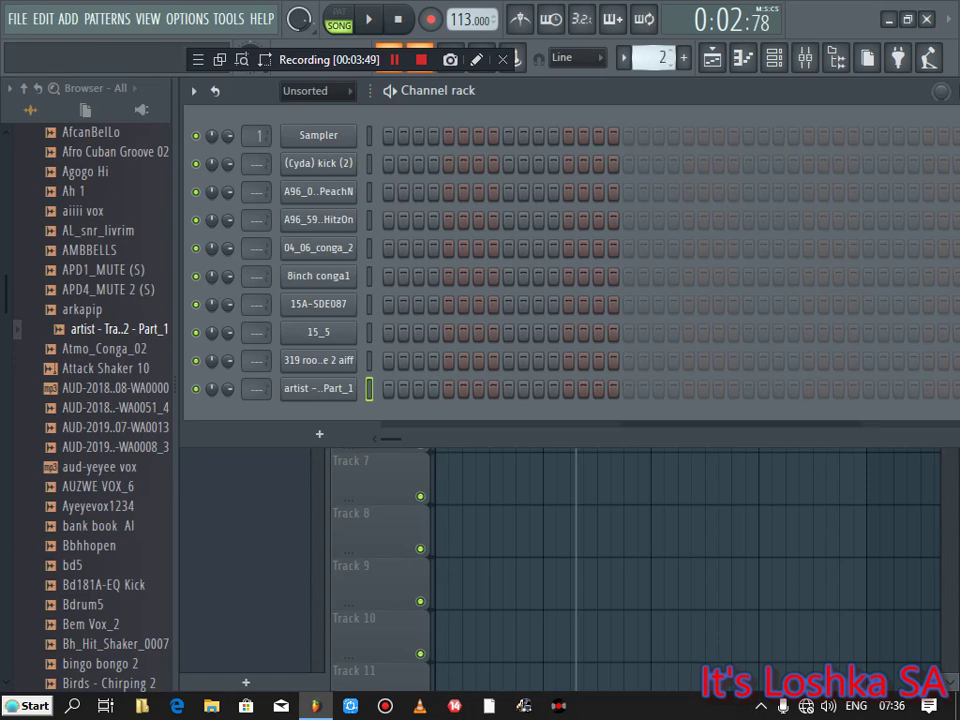
# Step: Turn on the volume envelope in the artist - Track 02 - Part_1 channel's settings and close them
pyautogui.rightClick(313, 395)
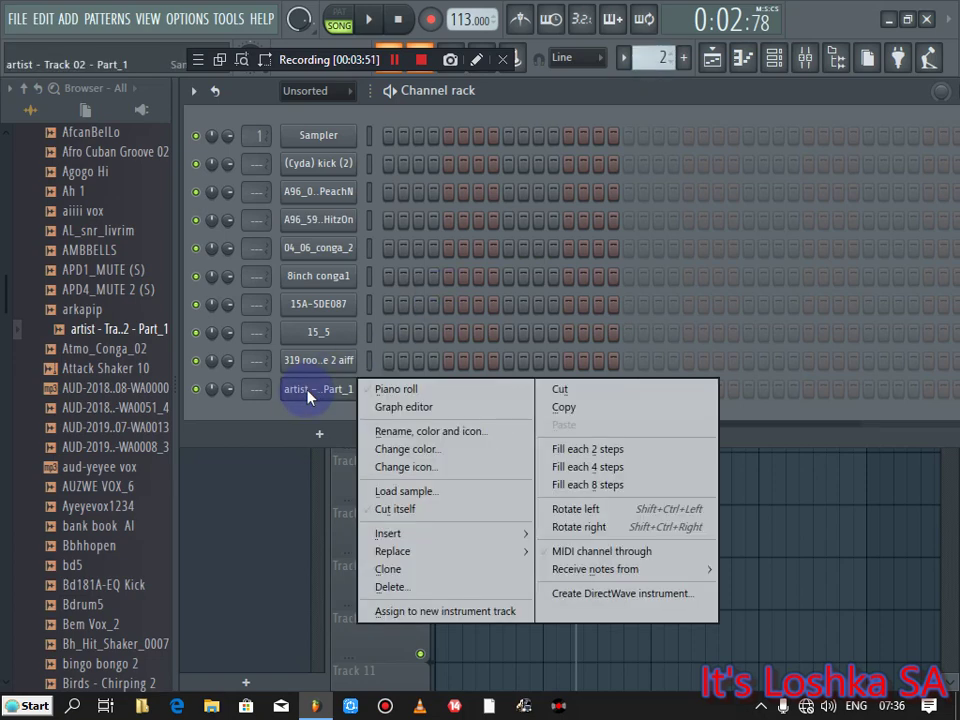
pyautogui.click(313, 393)
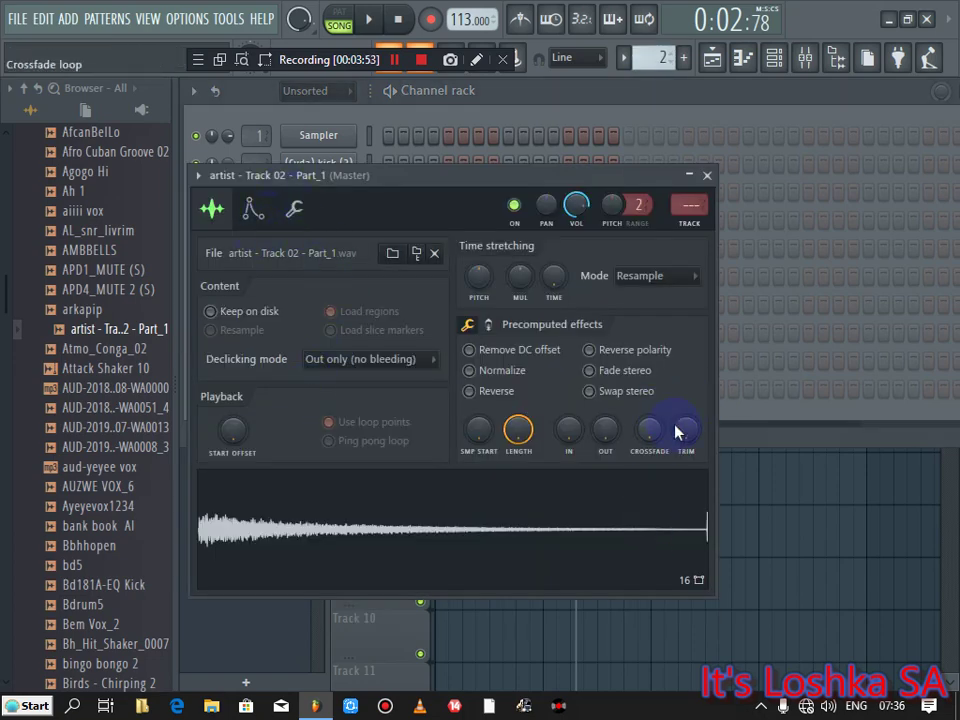
pyautogui.click(260, 212)
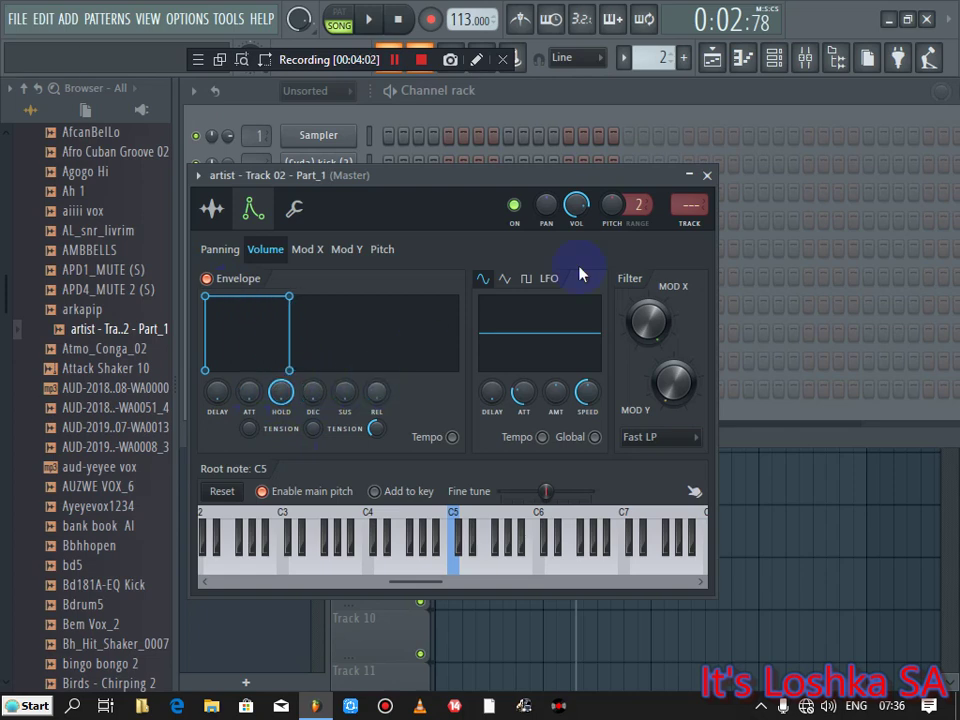
pyautogui.click(708, 177)
# Step: Open the piano roll of the artist - Track 02 - Part_1 channel, audition keys and place a C5 note at bar 1
pyautogui.rightClick(350, 390)
pyautogui.click(377, 392)
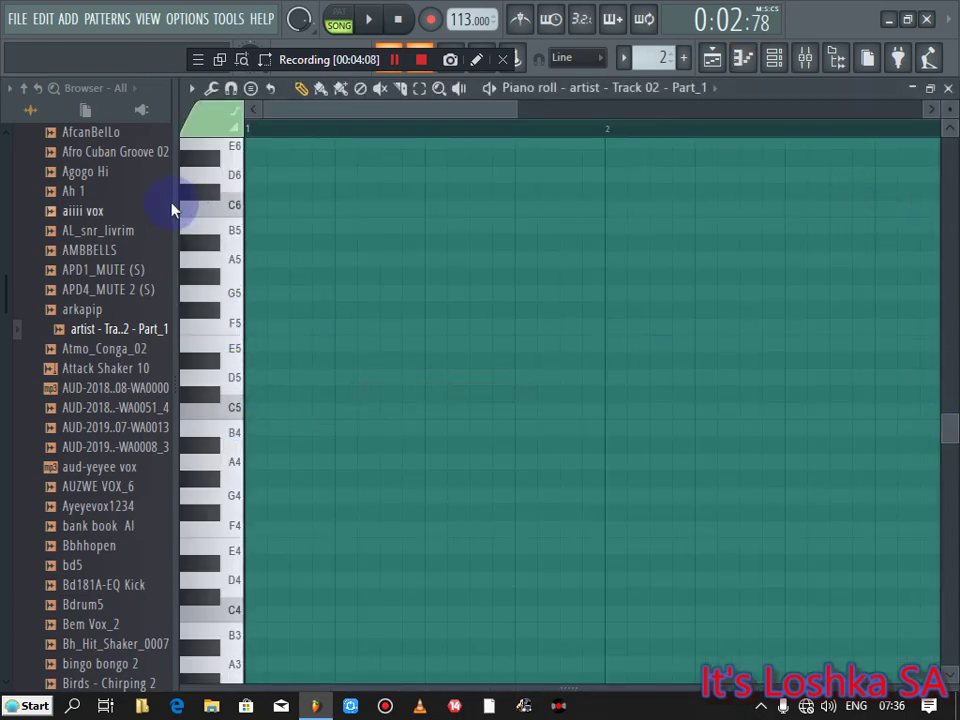
pyautogui.moveTo(173, 204); pyautogui.dragTo(17, 210)
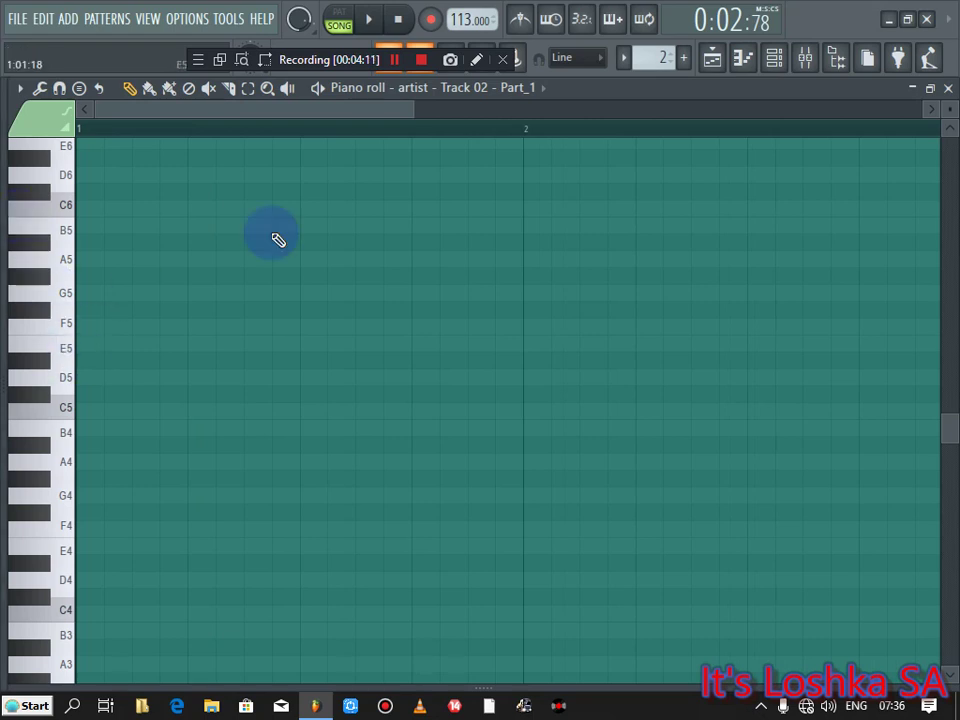
pyautogui.moveTo(413, 108); pyautogui.dragTo(603, 109)
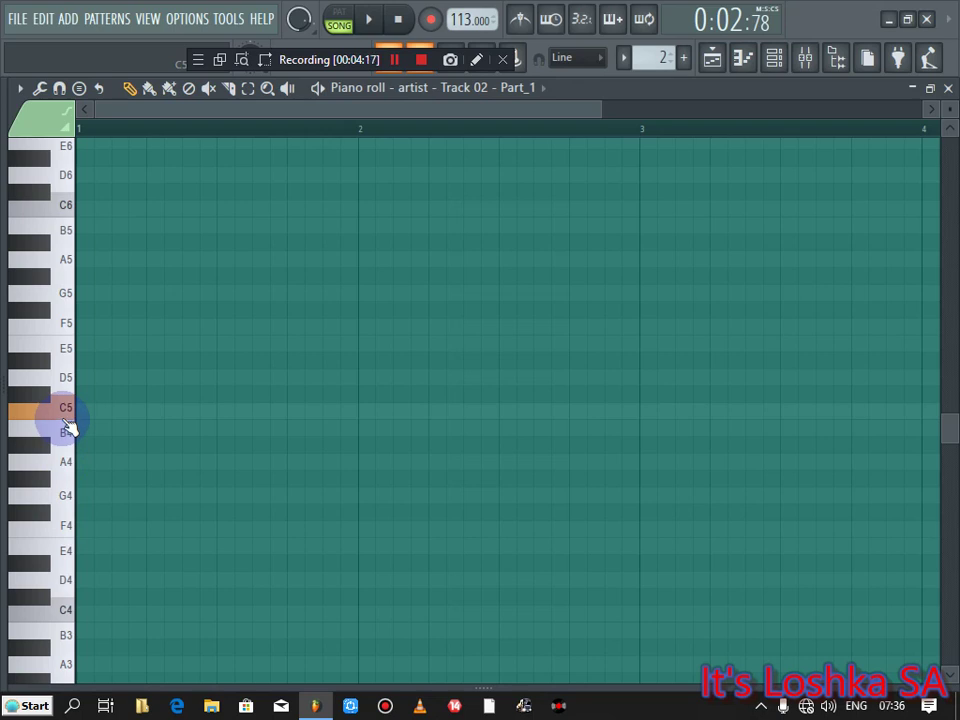
pyautogui.click(67, 425)
pyautogui.click(70, 528)
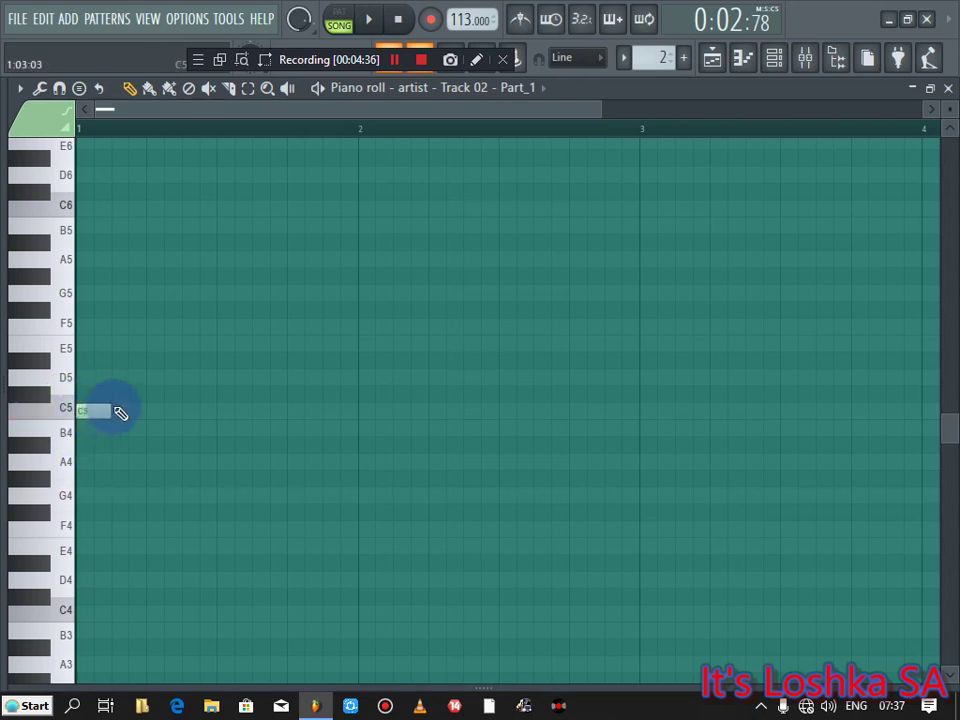
# Step: Switch playback to pattern mode, lengthen the C5 note to a full bar, trim it to 14 steps and play it back
pyautogui.press('space')
pyautogui.click(340, 22)
pyautogui.press('space')
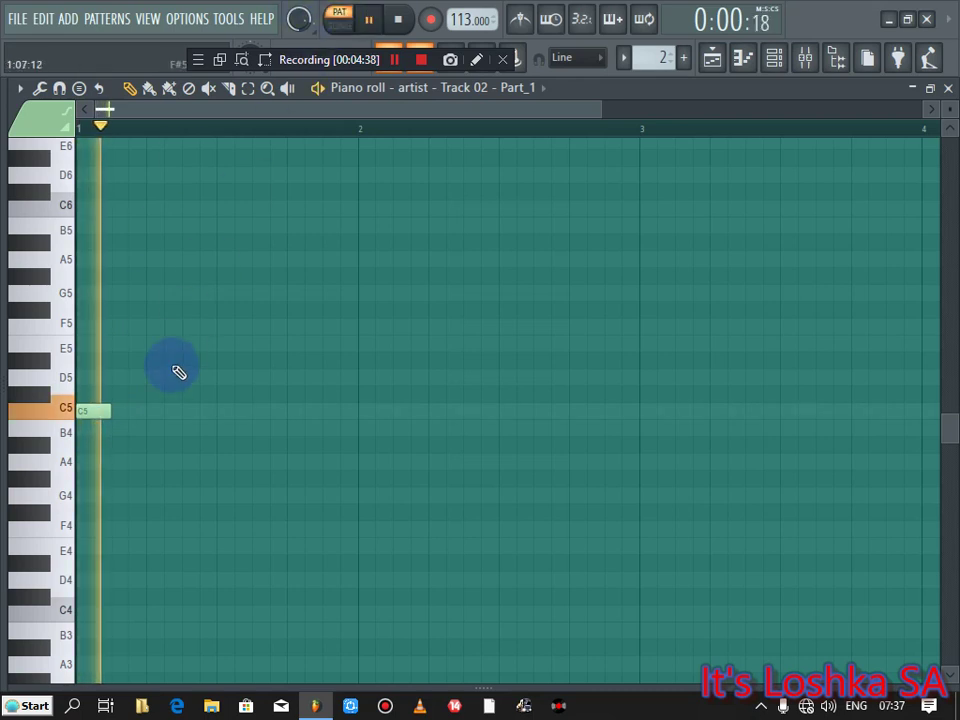
pyautogui.press('space')
pyautogui.moveTo(108, 410); pyautogui.dragTo(349, 420)
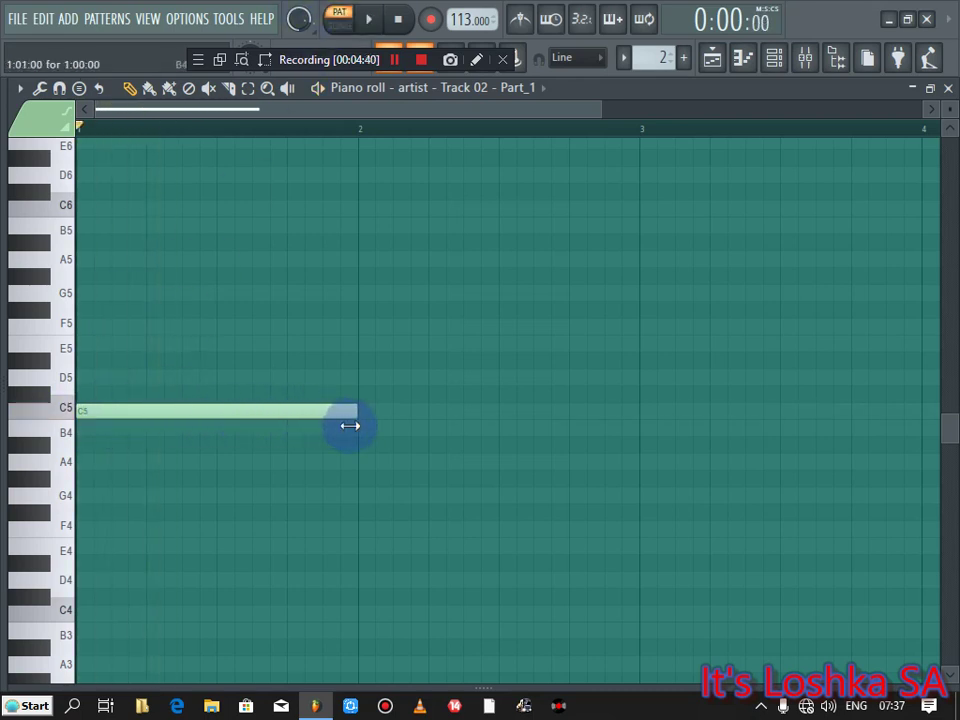
pyautogui.press('space')
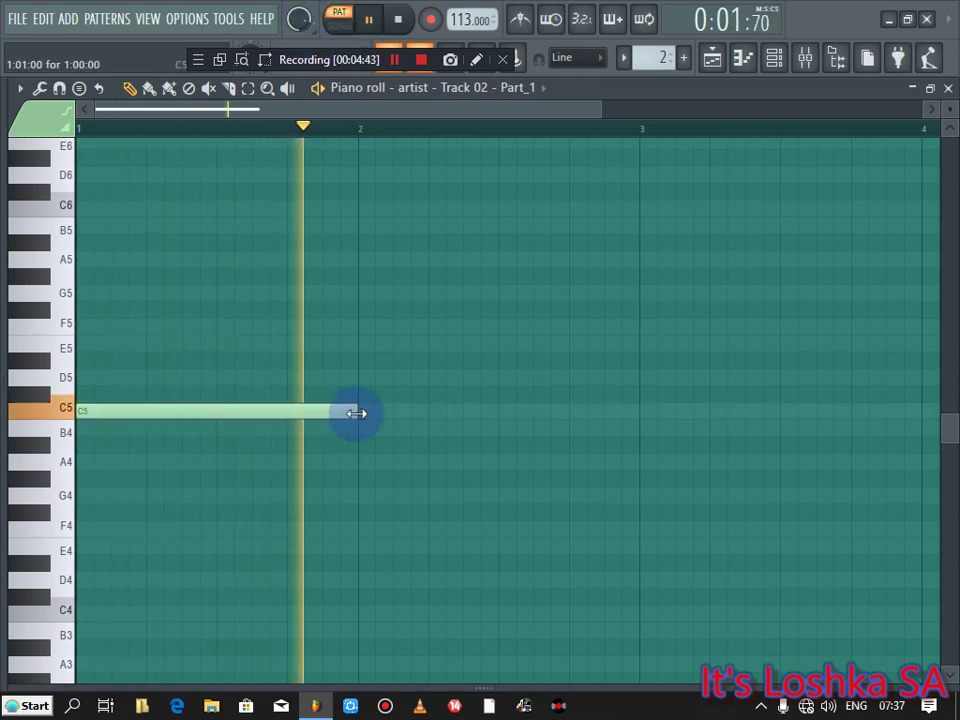
pyautogui.press('space')
pyautogui.press('space')
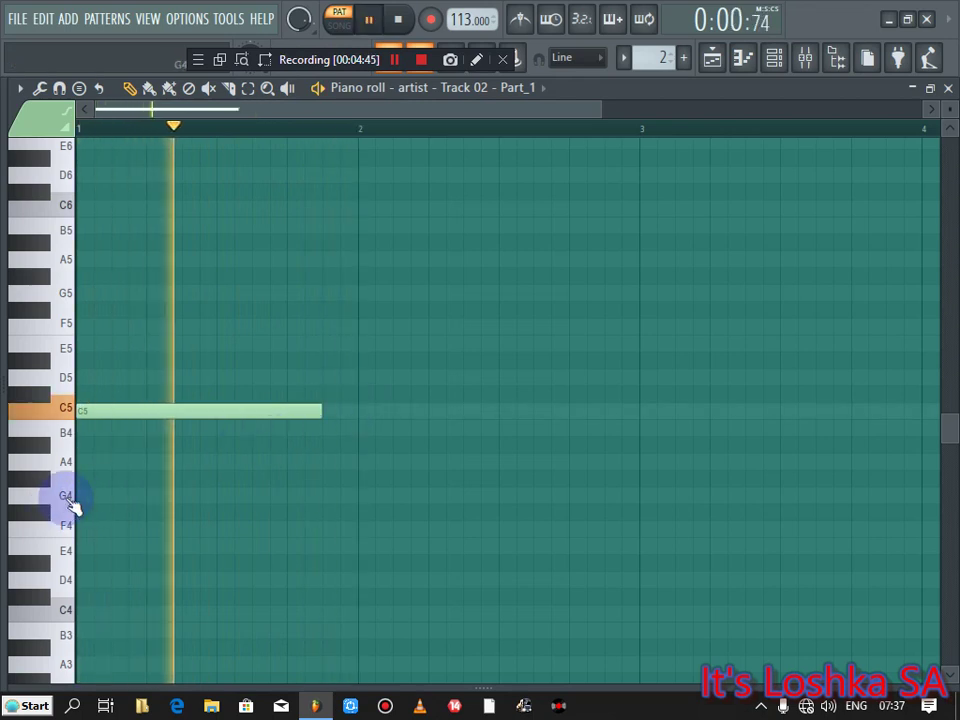
# Step: Add a G4 note starting at bar 2, stretch both notes to one bar each and play them back
pyautogui.click(325, 495)
pyautogui.press('space')
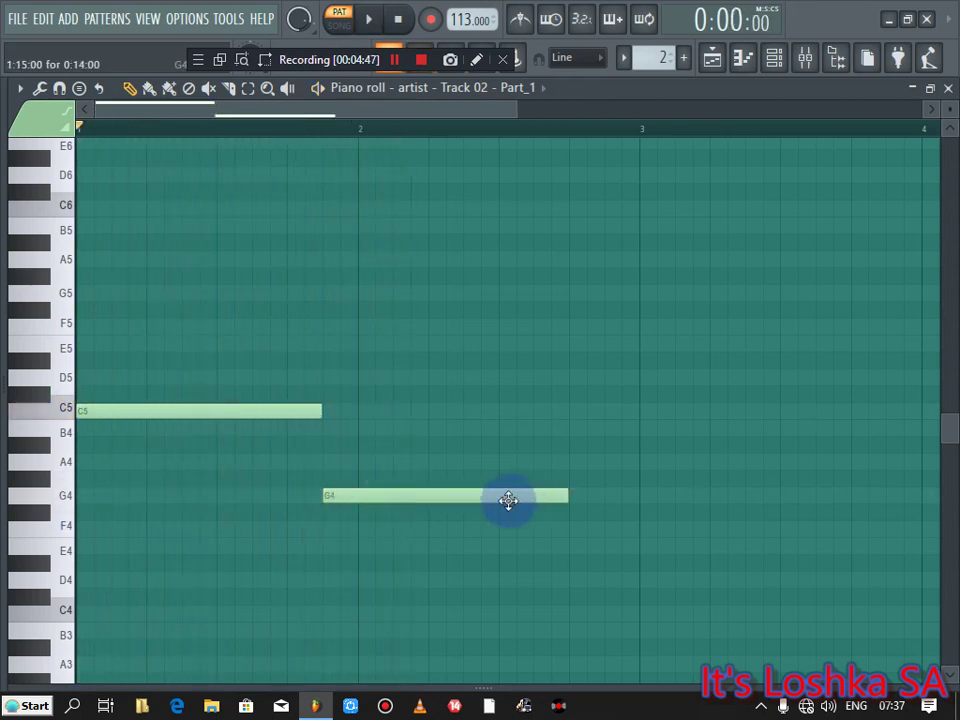
pyautogui.moveTo(508, 497); pyautogui.dragTo(540, 493)
pyautogui.press('space')
pyautogui.moveTo(341, 411); pyautogui.dragTo(358, 411)
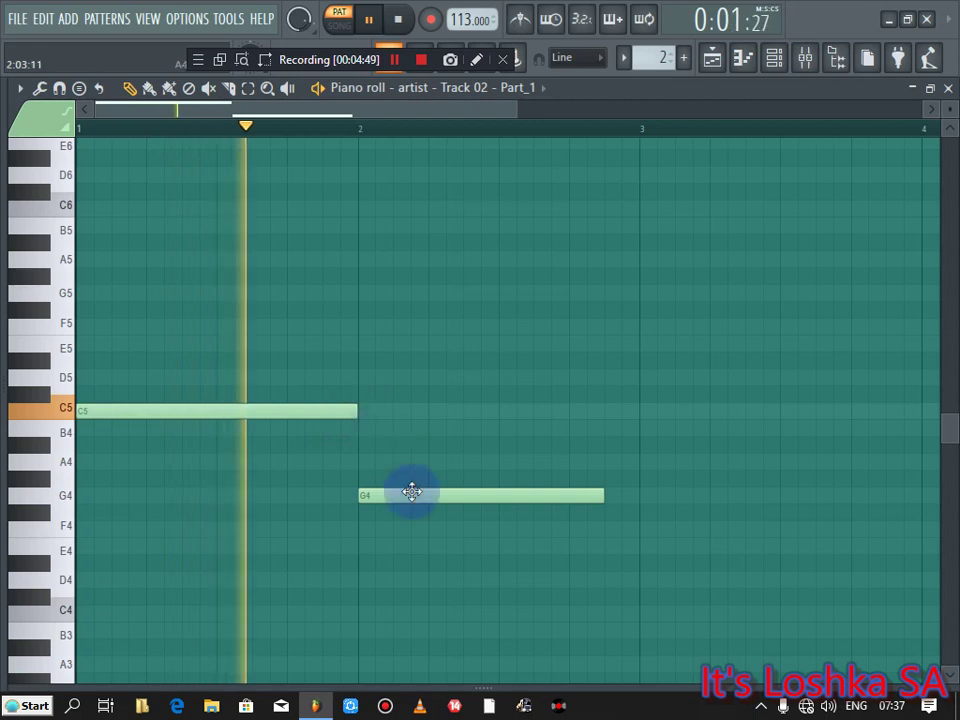
pyautogui.press('space')
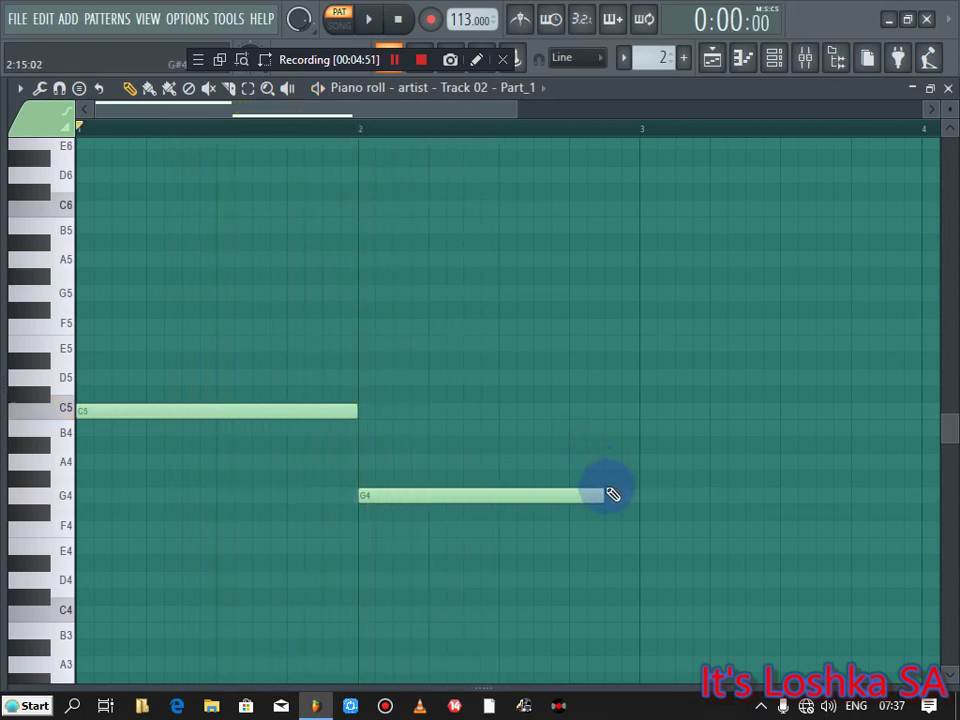
pyautogui.press('space')
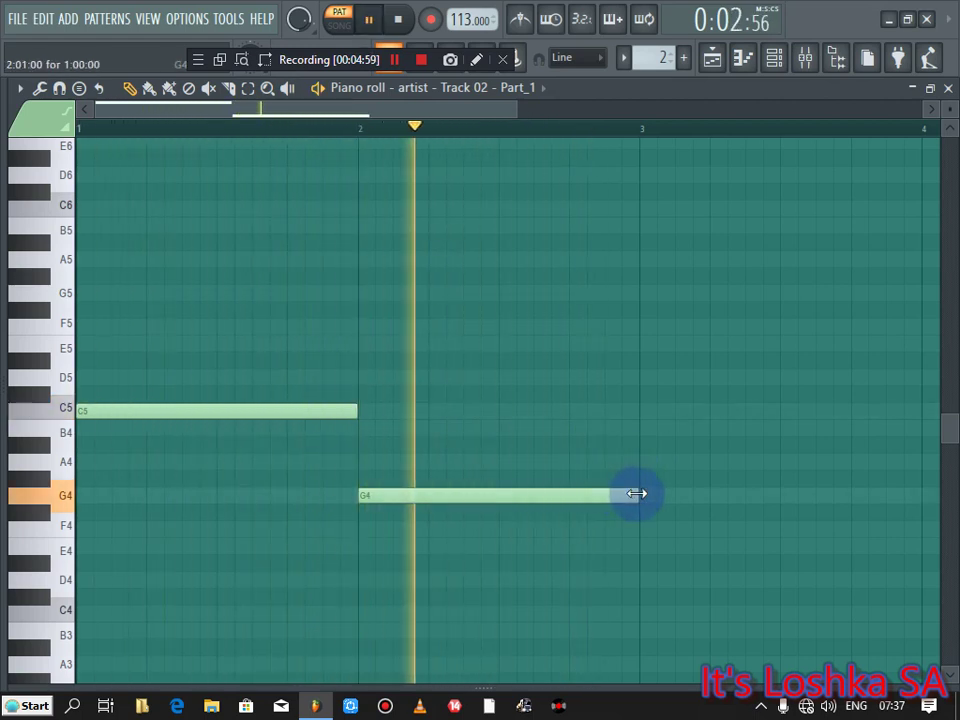
pyautogui.press('space')
# Step: Move the G4 note earlier to step 9 of bar 1, shorten the C5 note to 8 steps and play back
pyautogui.moveTo(575, 496); pyautogui.dragTo(533, 496)
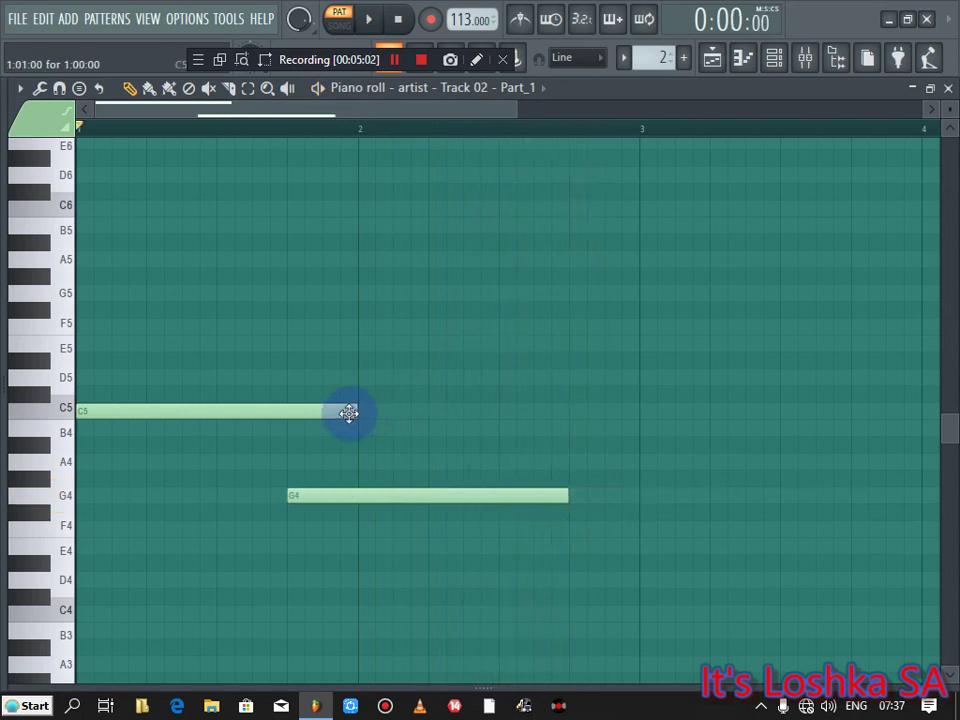
pyautogui.press('space')
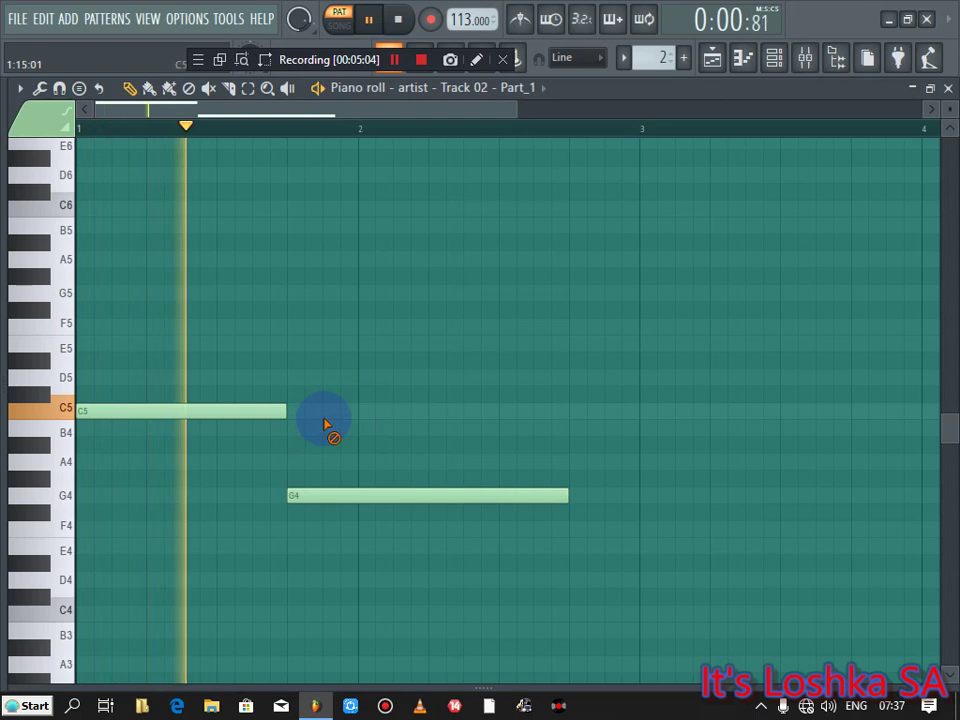
pyautogui.press('space')
pyautogui.moveTo(315, 493); pyautogui.dragTo(259, 495)
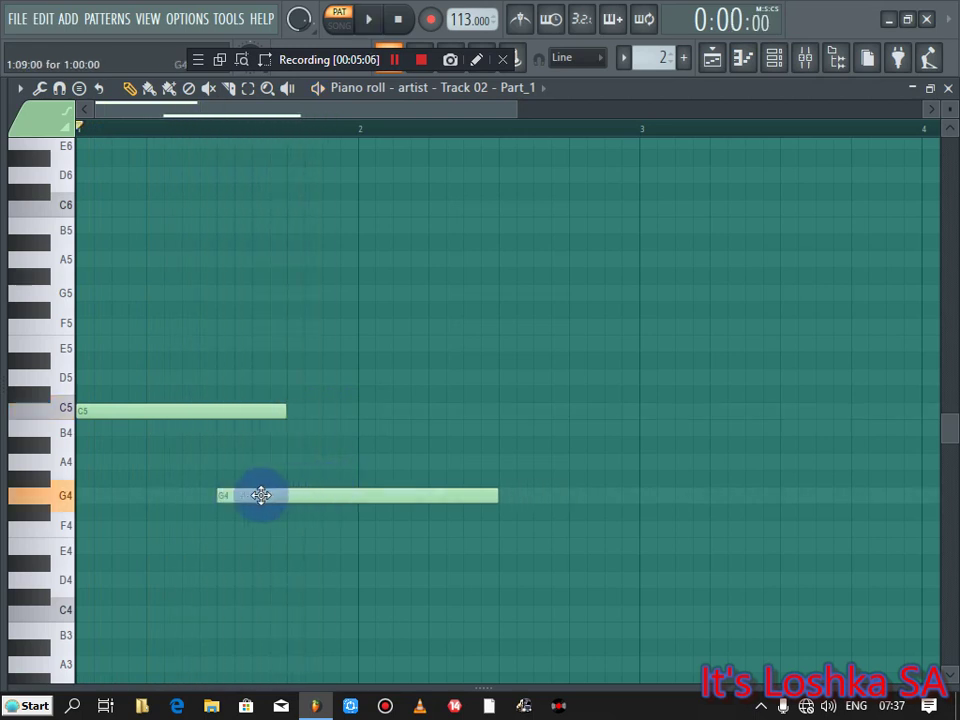
pyautogui.moveTo(221, 423); pyautogui.dragTo(202, 423)
pyautogui.press('space')
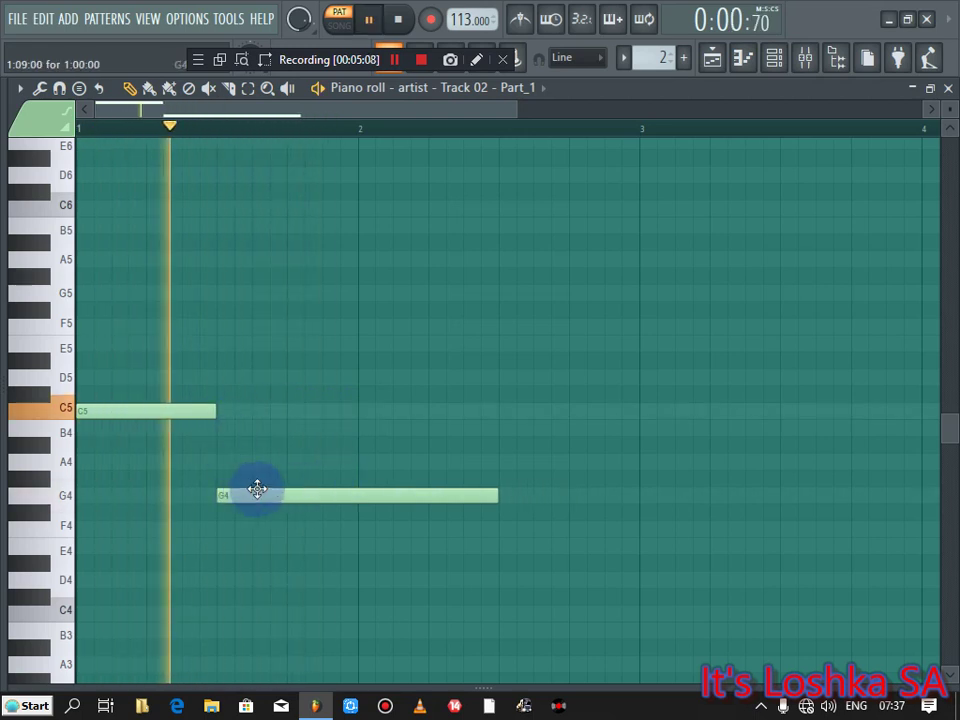
pyautogui.press('space')
# Step: Shorten the second note to 8 steps, try it at A#4 and delete it
pyautogui.moveTo(499, 494); pyautogui.dragTo(319, 445)
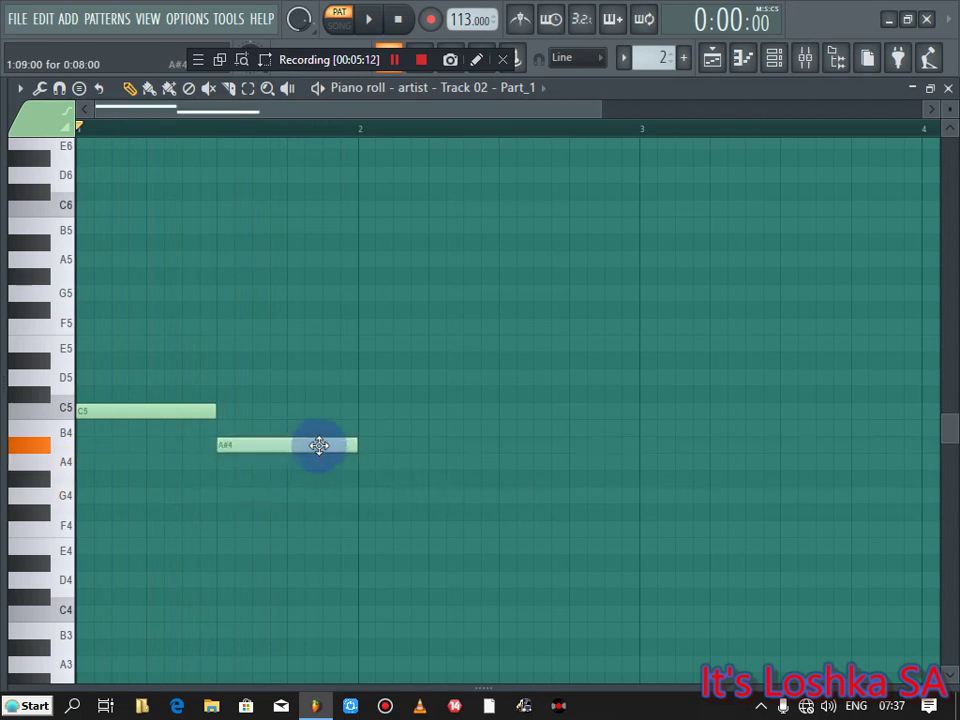
pyautogui.press('space')
pyautogui.press('space')
pyautogui.moveTo(316, 452); pyautogui.dragTo(317, 511)
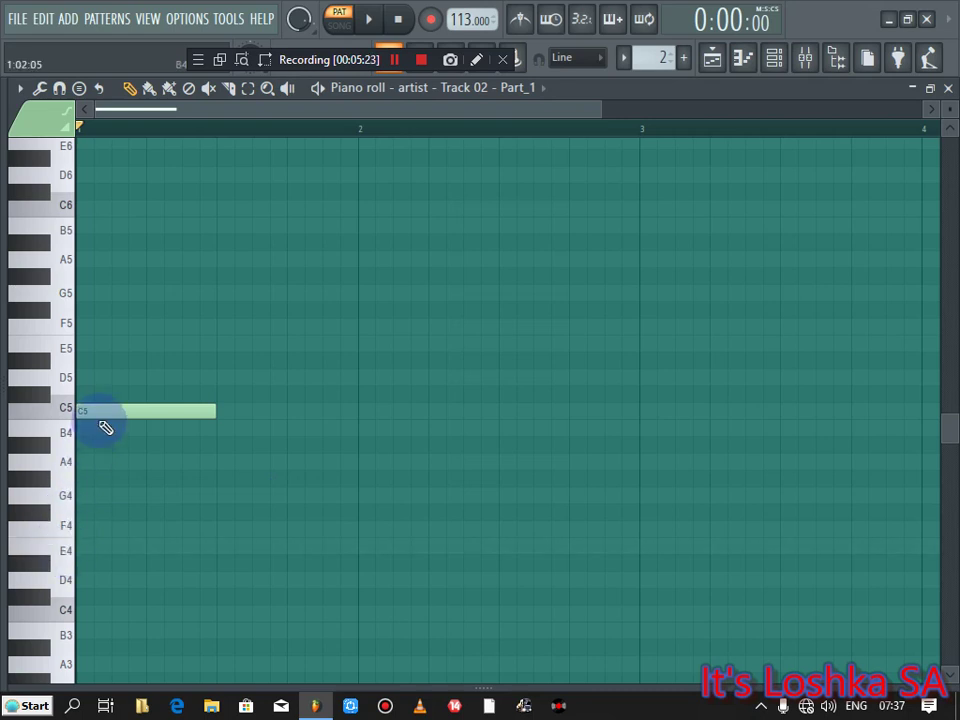
# Step: Try the remaining note at F4, move it up to B4 and audition it against the G4 key
pyautogui.moveTo(100, 422); pyautogui.dragTo(83, 541)
pyautogui.press('space')
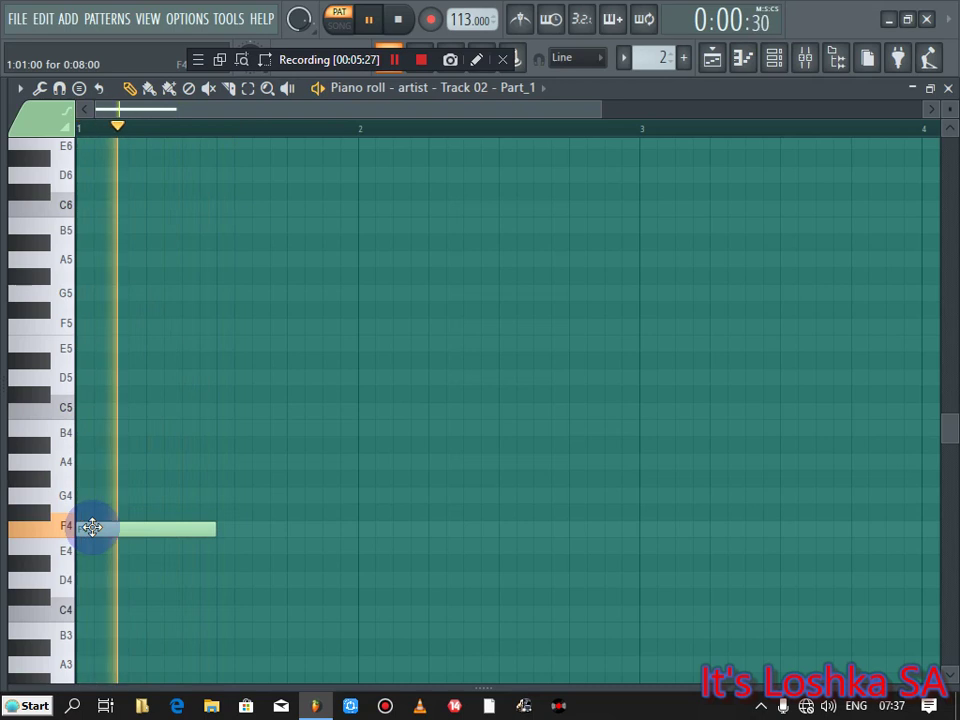
pyautogui.press('space')
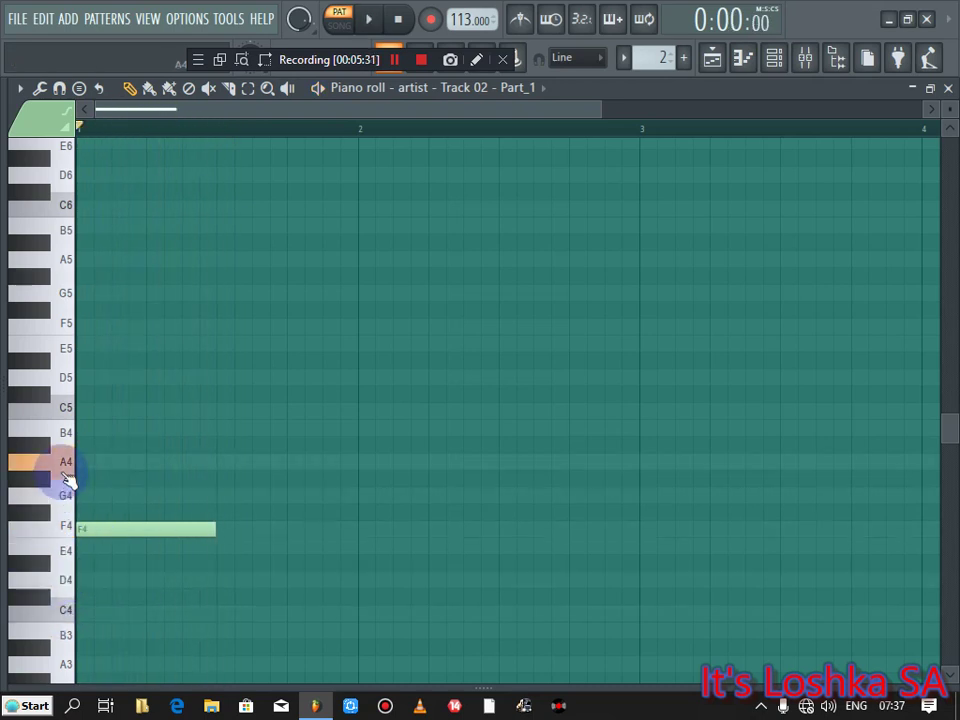
pyautogui.moveTo(107, 530); pyautogui.dragTo(71, 429)
pyautogui.press('space')
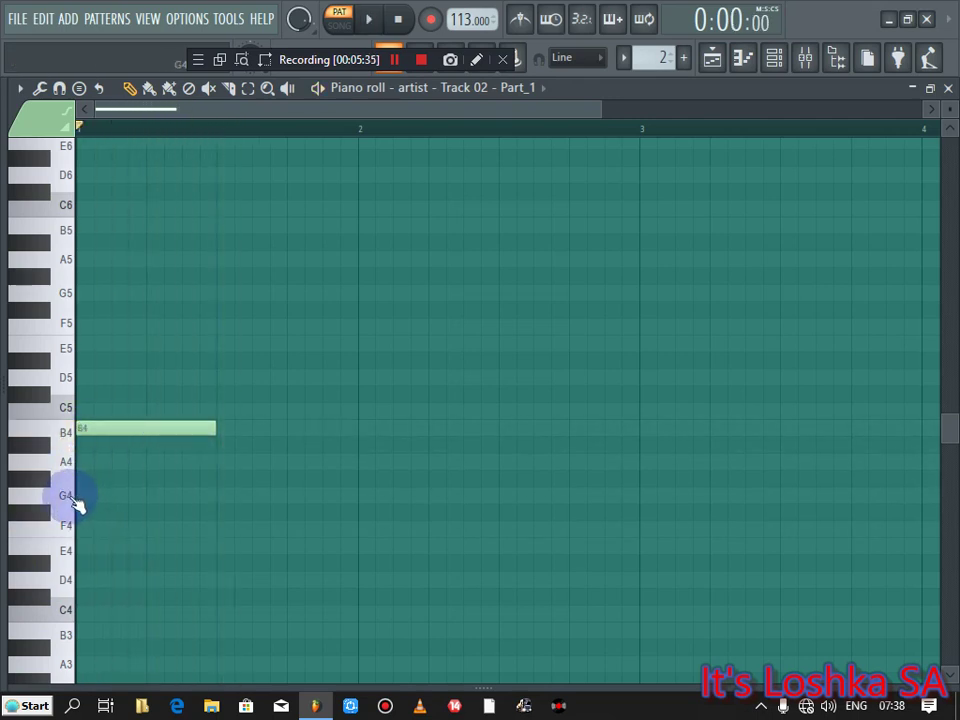
pyautogui.click(72, 497)
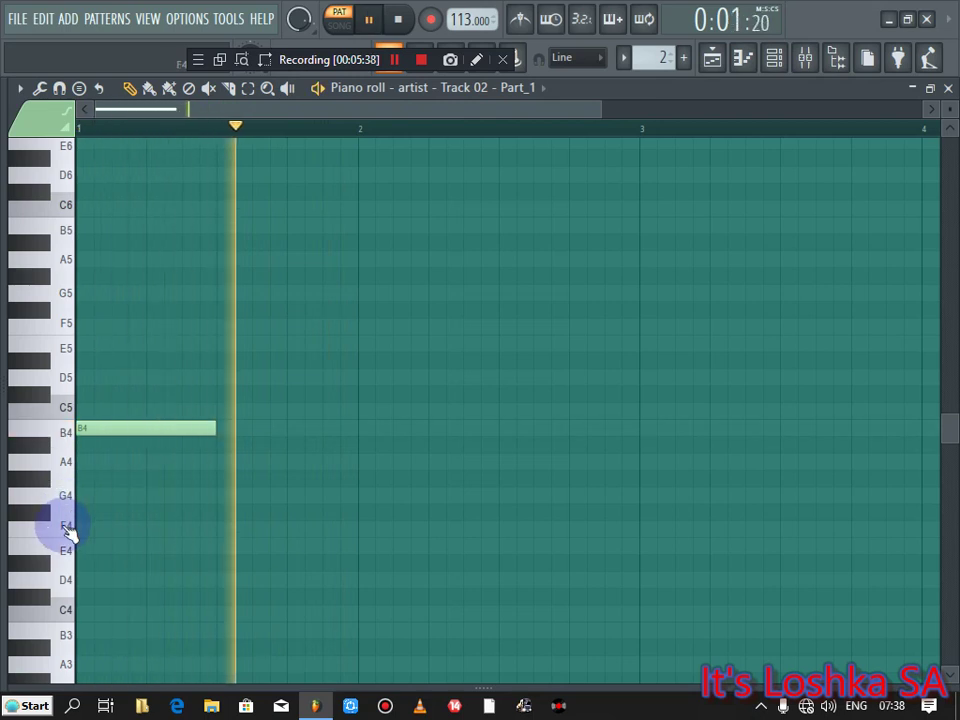
# Step: Add an 8-step F4 note at step 15 of bar 1, lengthen the B4 note to meet it and play back
pyautogui.press('space')
pyautogui.click(330, 530)
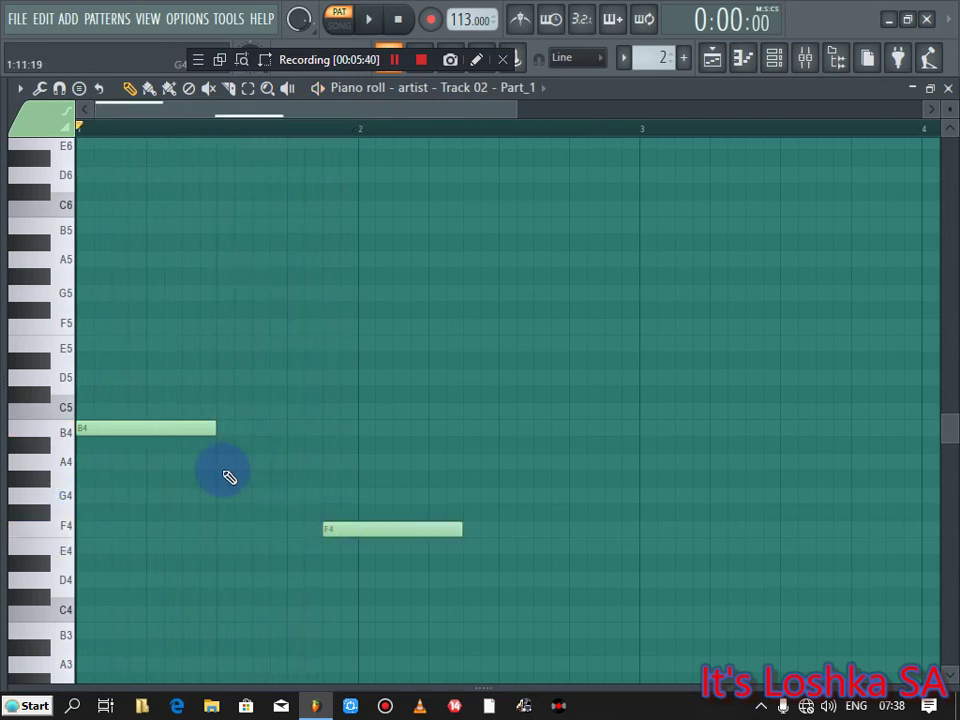
pyautogui.moveTo(212, 428); pyautogui.dragTo(322, 428)
pyautogui.press('space')
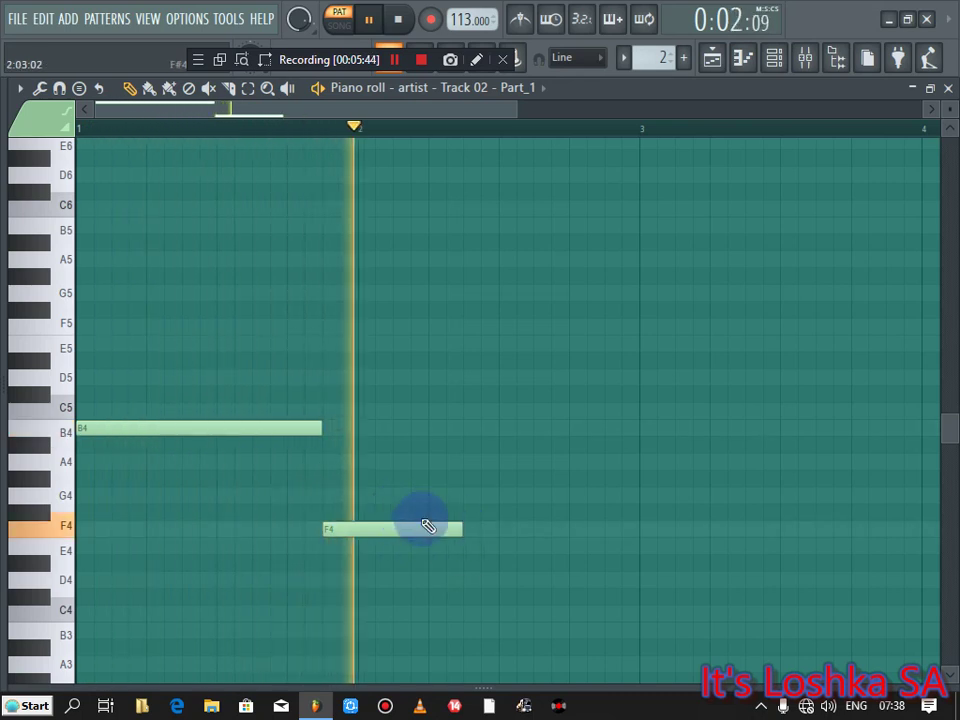
# Step: Raise the second note to G4, duplicate both notes and move the copies to start at bar 3
pyautogui.moveTo(418, 518); pyautogui.dragTo(458, 495)
pyautogui.press('space')
pyautogui.hotkey('ctrl', 'b')
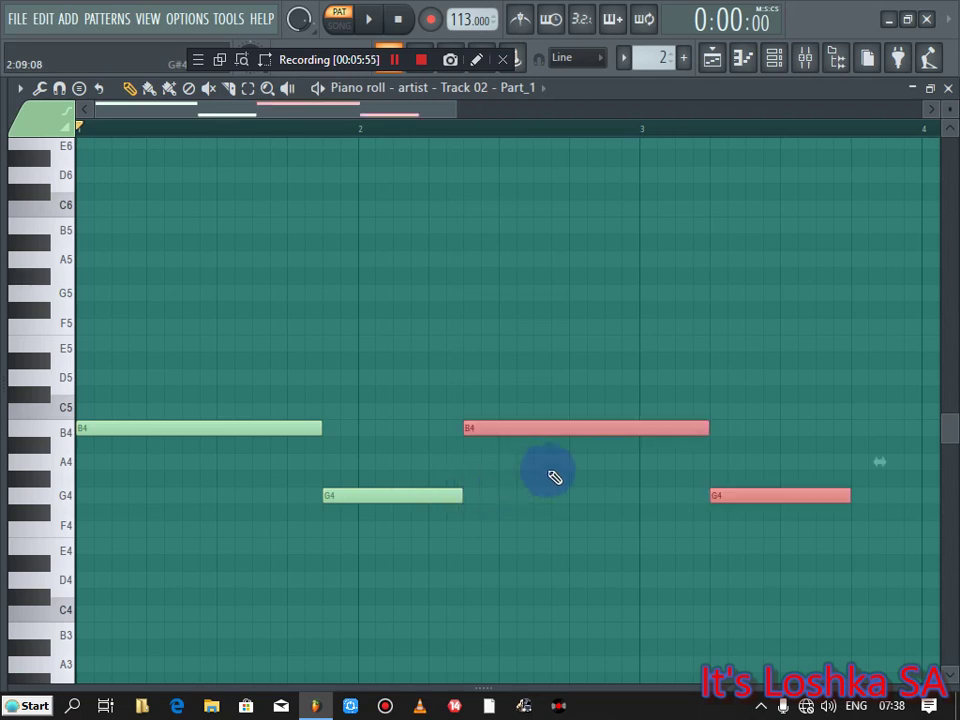
pyautogui.moveTo(522, 427); pyautogui.dragTo(688, 426)
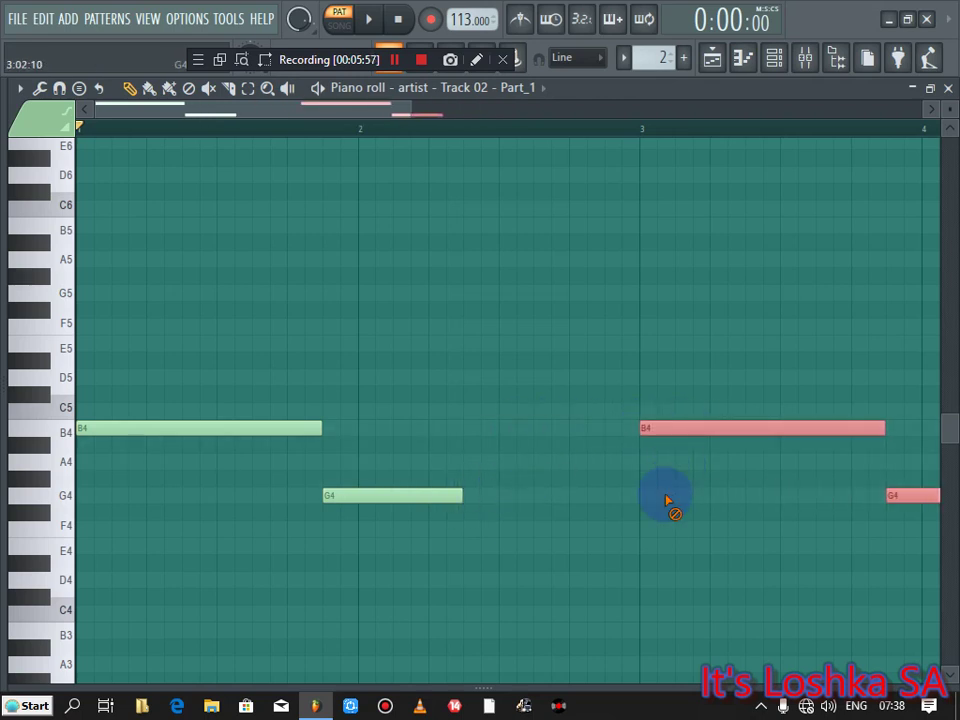
# Step: Deselect the notes, lengthen the first G4 note to 10 steps and play the pattern back
pyautogui.hotkey('ctrl', 'd')
pyautogui.press('space')
pyautogui.moveTo(461, 495); pyautogui.dragTo(507, 497)
pyautogui.press('space')
pyautogui.press('space')
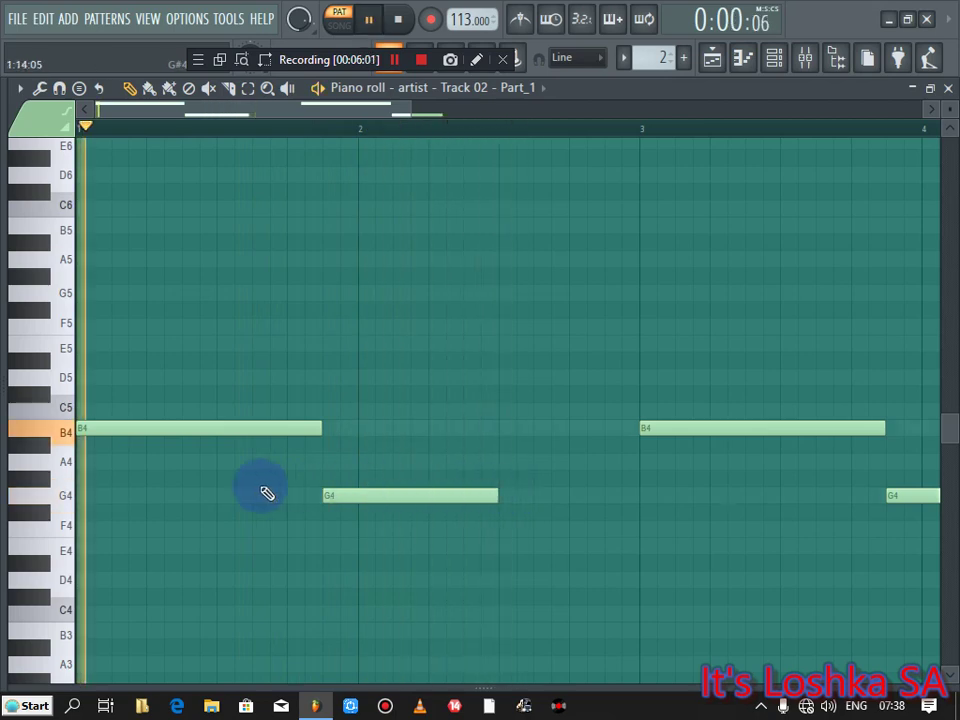
# Step: Audition the C5 key, add an 8-step C5 note at step 9 of bar 2 and play back
pyautogui.click(68, 409)
pyautogui.press('space')
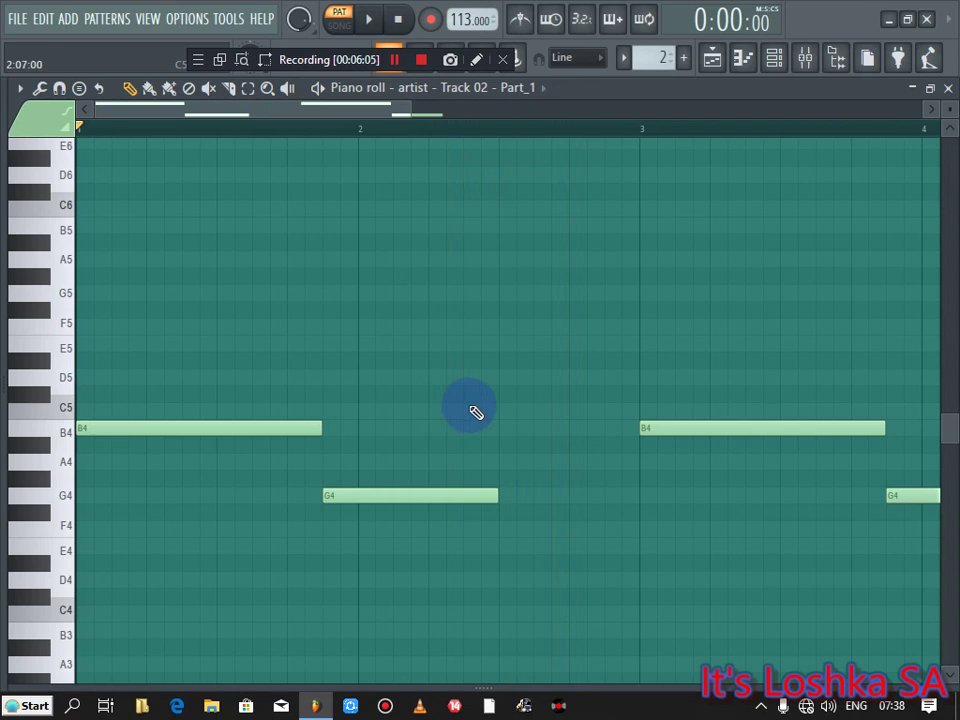
pyautogui.click(527, 412)
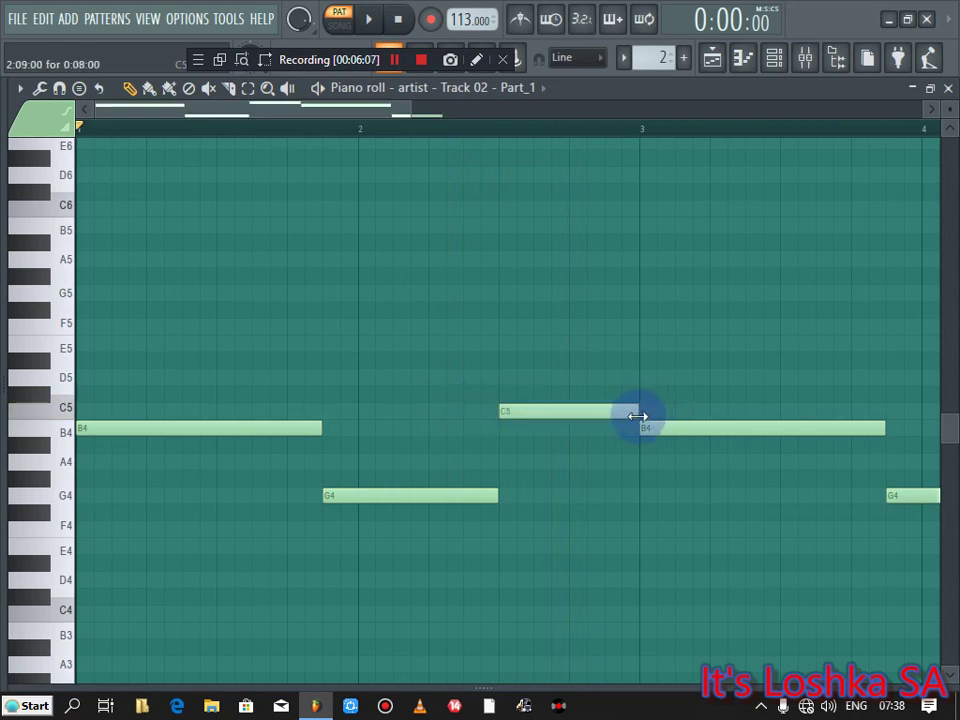
pyautogui.press('space')
# Step: Lengthen the last G4 note to 10 steps and add an 8-step C5 note at step 9 of bar 4
pyautogui.moveTo(359, 110); pyautogui.dragTo(431, 110)
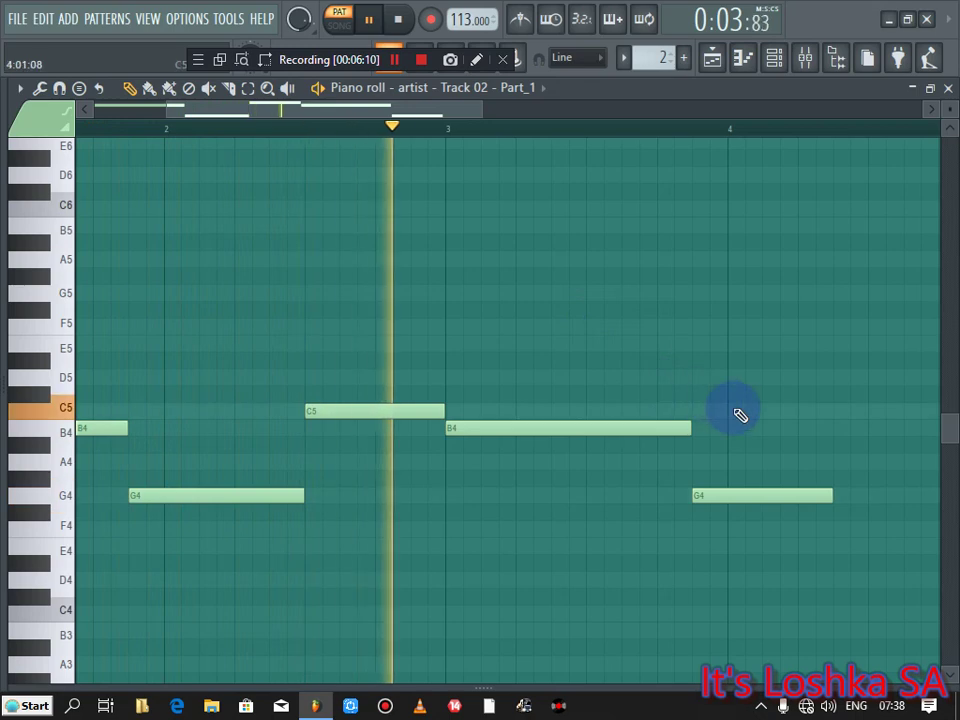
pyautogui.moveTo(442, 110); pyautogui.dragTo(499, 110)
pyautogui.press('space')
pyautogui.press('space')
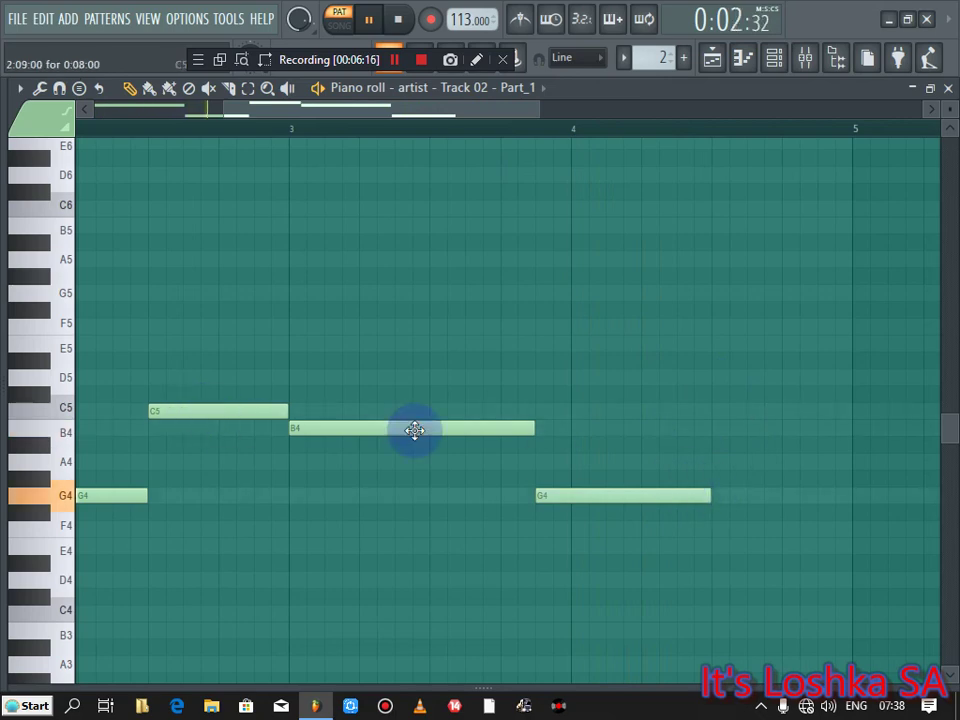
pyautogui.click(715, 406)
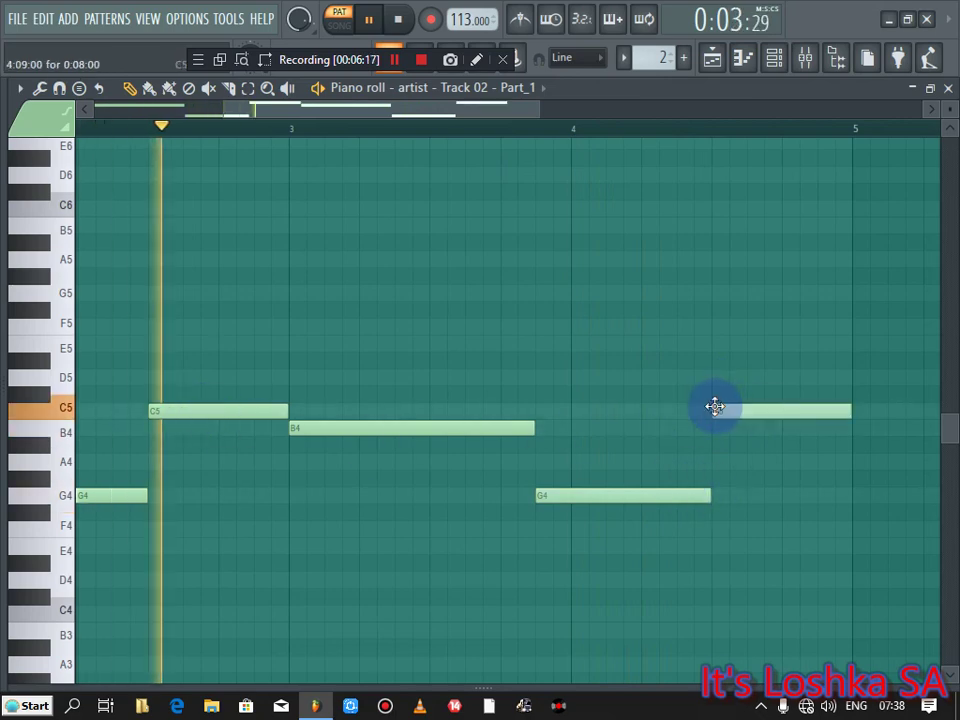
# Step: Place Pattern 2 at bar 1 of playlist Track 3 and add a second AB_TE STTLoop 012 clip at bar 3 of Track 2
pyautogui.click(946, 88)
pyautogui.click(712, 58)
pyautogui.click(379, 285)
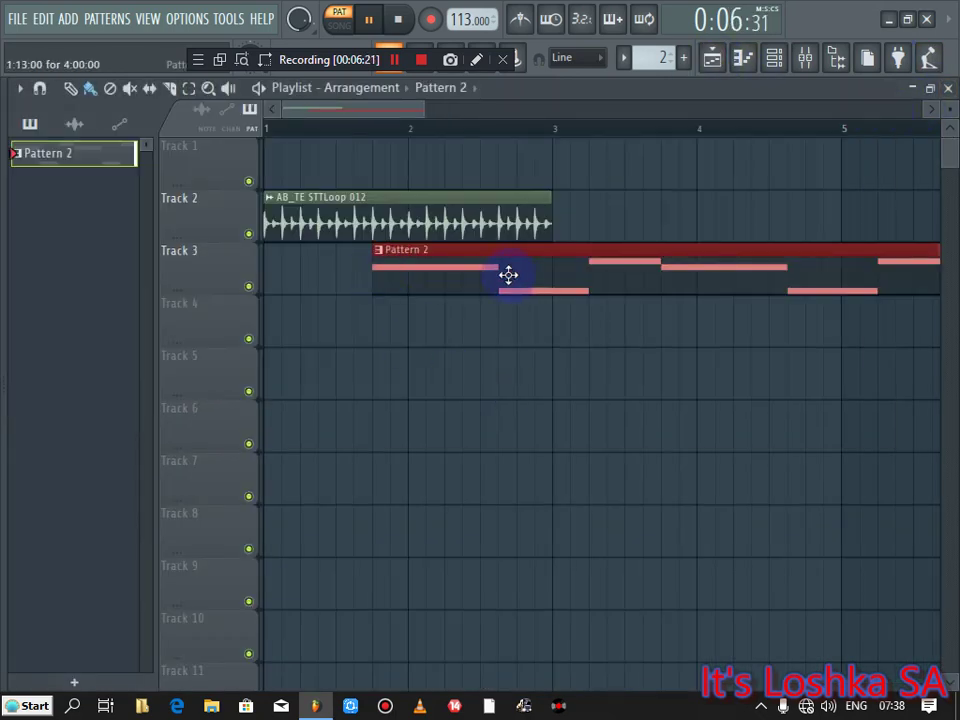
pyautogui.moveTo(514, 274); pyautogui.dragTo(336, 246)
pyautogui.click(499, 210)
pyautogui.click(561, 214)
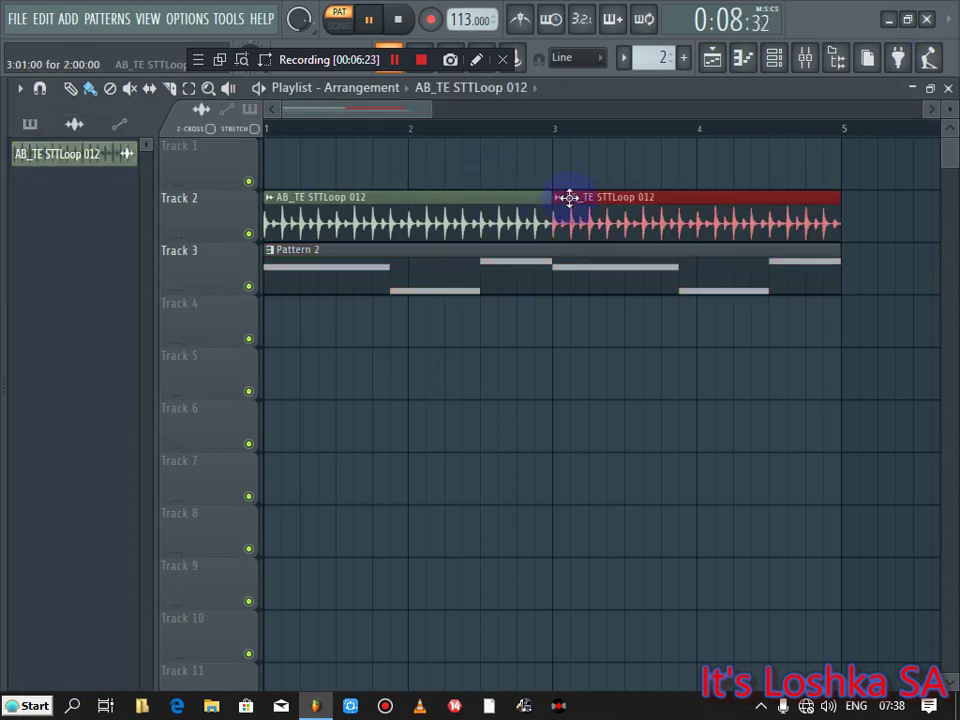
# Step: Check the whole Pattern 2 melody in the piano roll, switch to song mode and play the arrangement
pyautogui.doubleClick(610, 280)
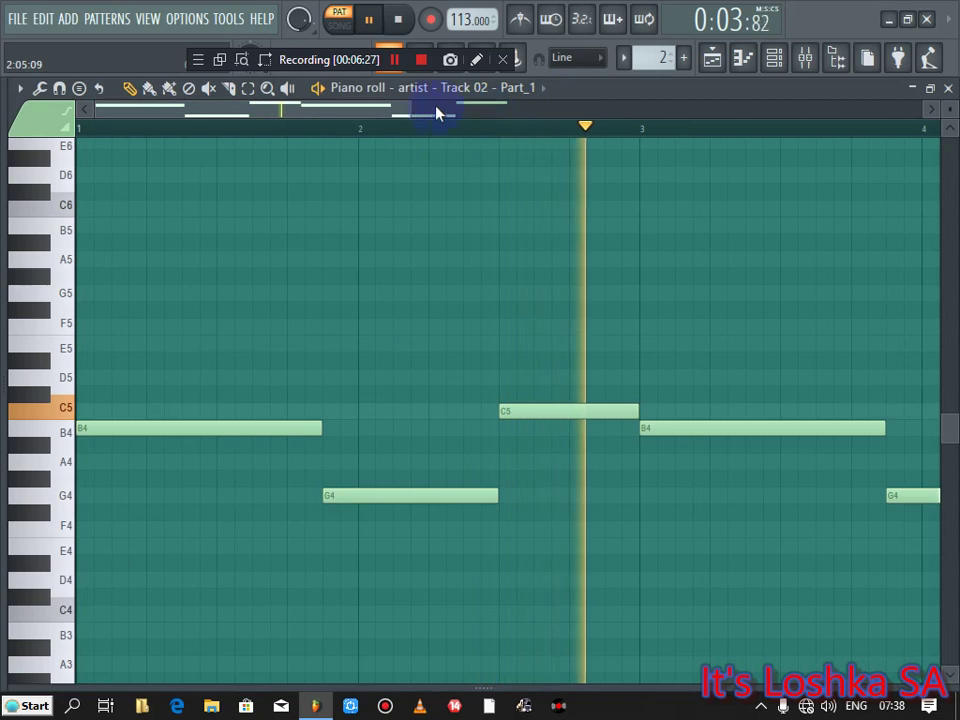
pyautogui.moveTo(457, 107); pyautogui.dragTo(675, 108)
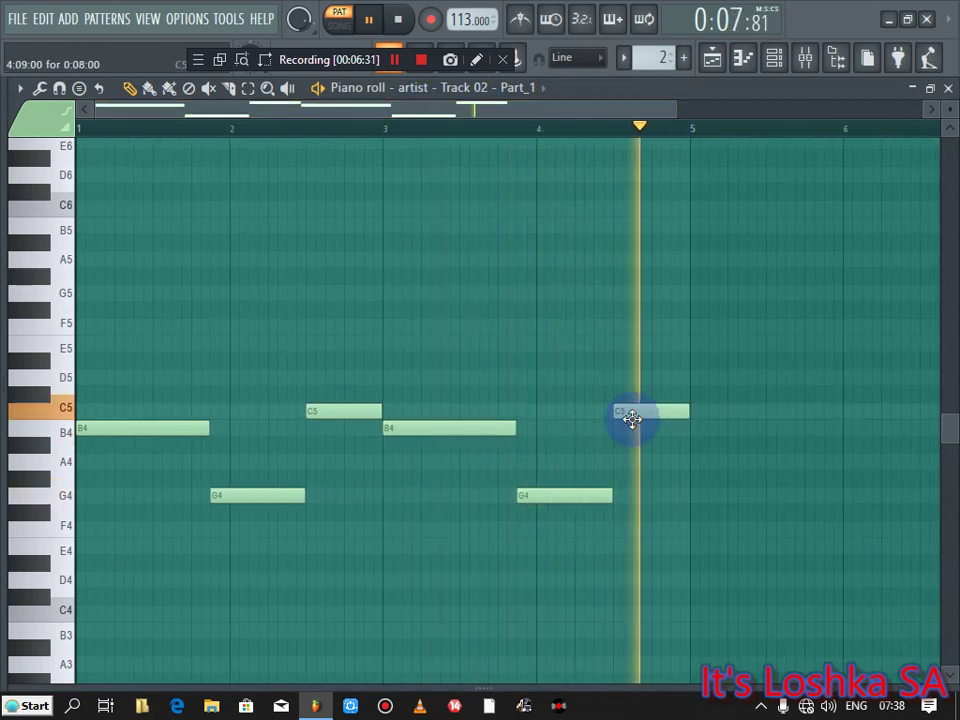
pyautogui.press('space')
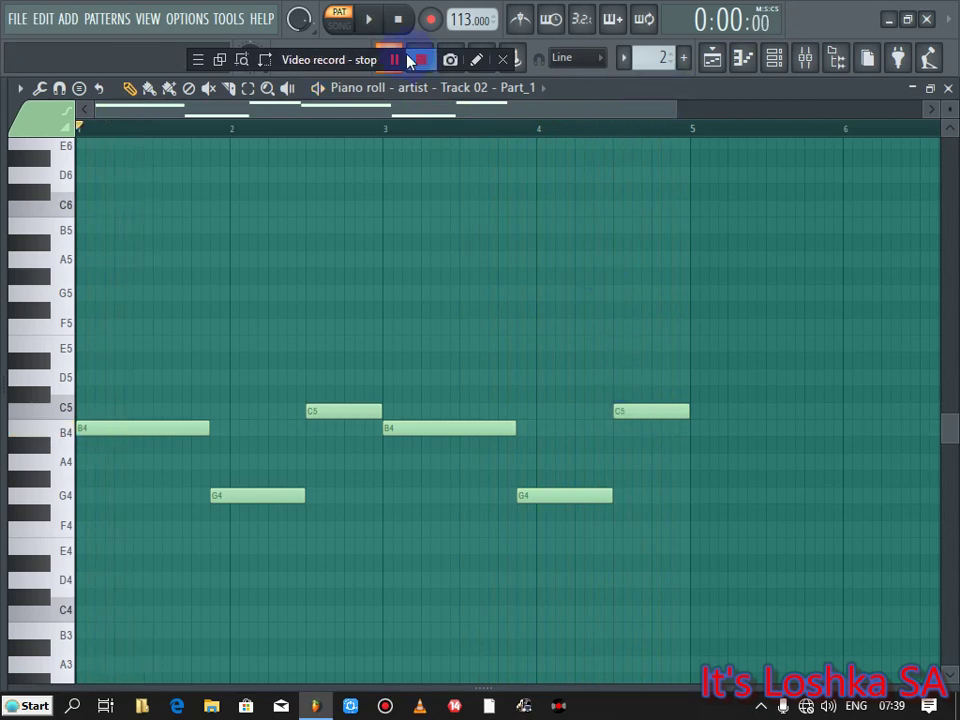
pyautogui.click(370, 20)
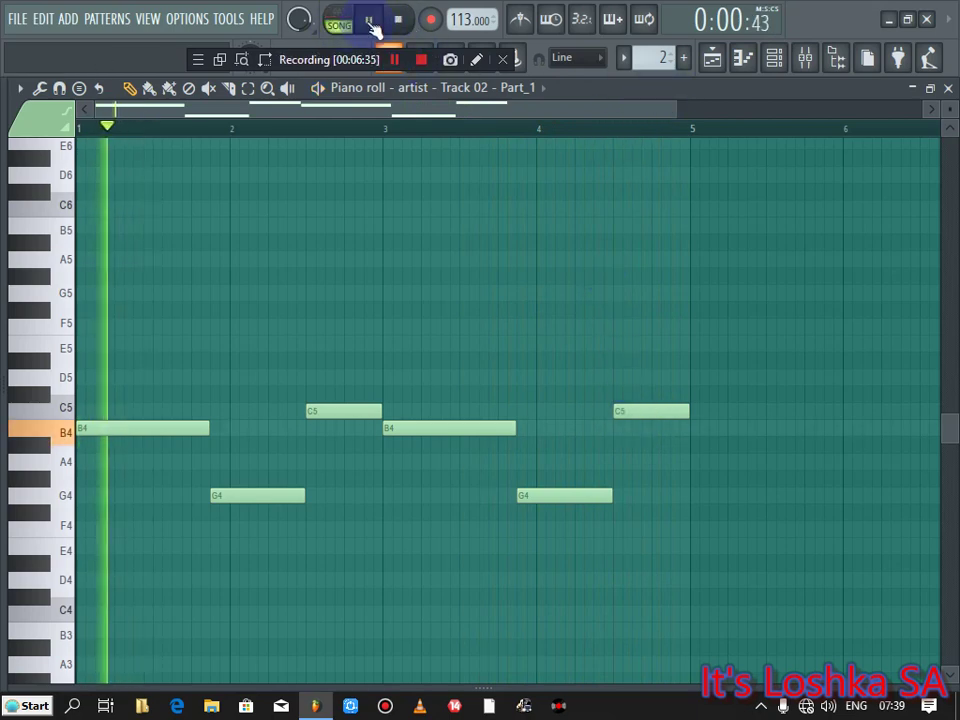
pyautogui.click(712, 58)
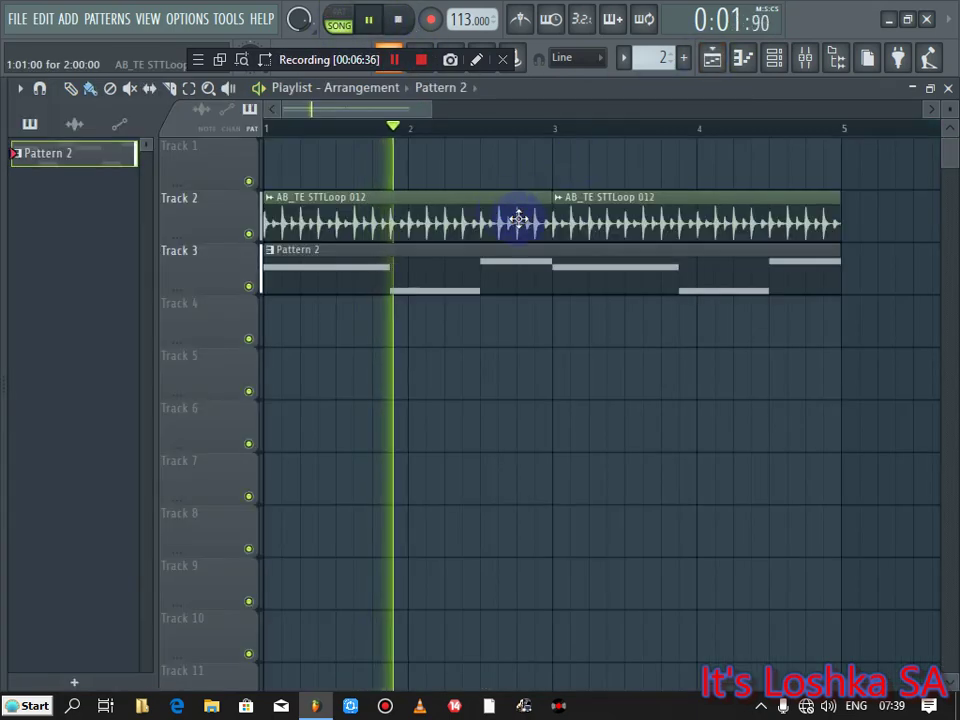
pyautogui.click(611, 216)
# Step: Switch to Pattern 1, show the Unsorted channels and fill (Cyda) kick (2) on every fourth step
pyautogui.click(773, 58)
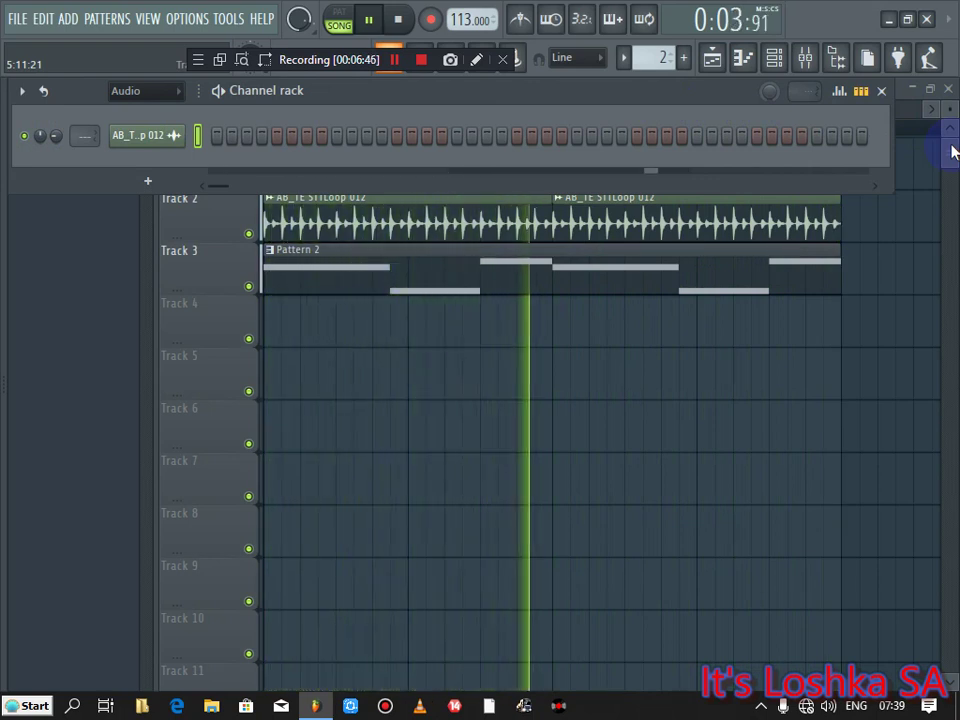
pyautogui.press('space')
pyautogui.moveTo(657, 59); pyautogui.dragTo(657, 75)
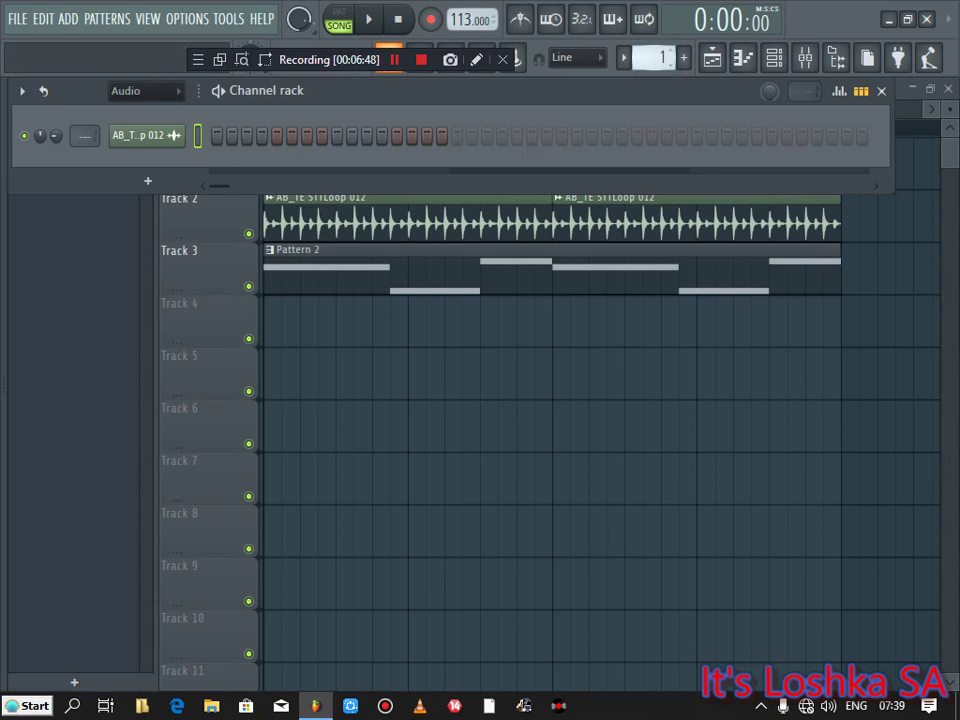
pyautogui.press('pagedown')
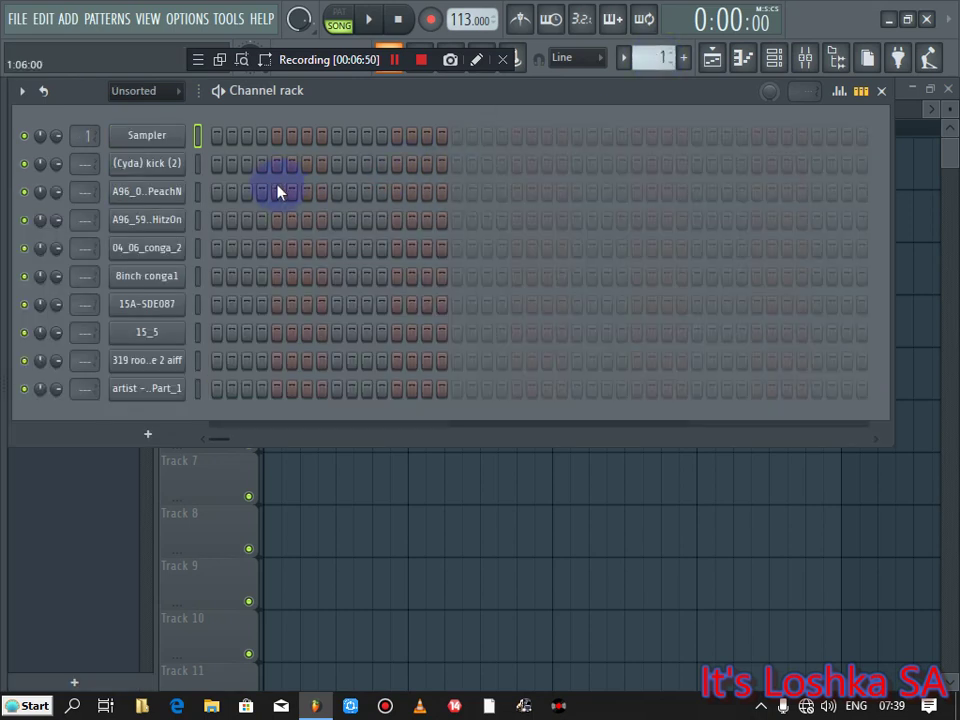
pyautogui.rightClick(182, 164)
pyautogui.click(489, 249)
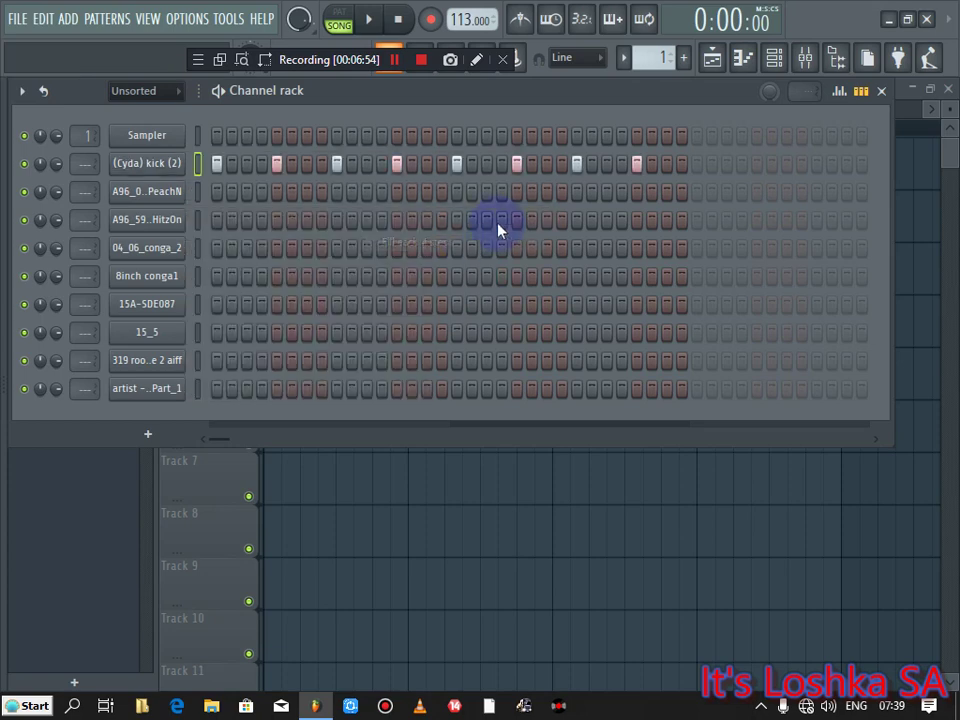
# Step: Place Pattern 1 on playlist Track 1 at bars 1 and 3 and play the arrangement
pyautogui.click(711, 62)
pyautogui.click(371, 305)
pyautogui.moveTo(431, 319); pyautogui.dragTo(265, 118)
pyautogui.press('space')
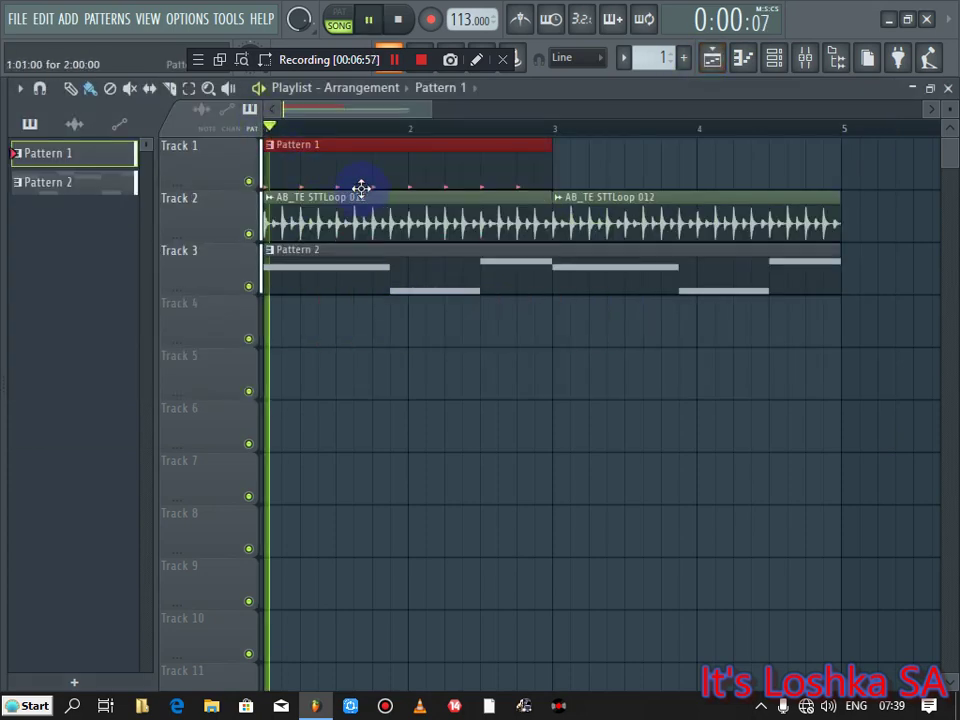
pyautogui.click(557, 163)
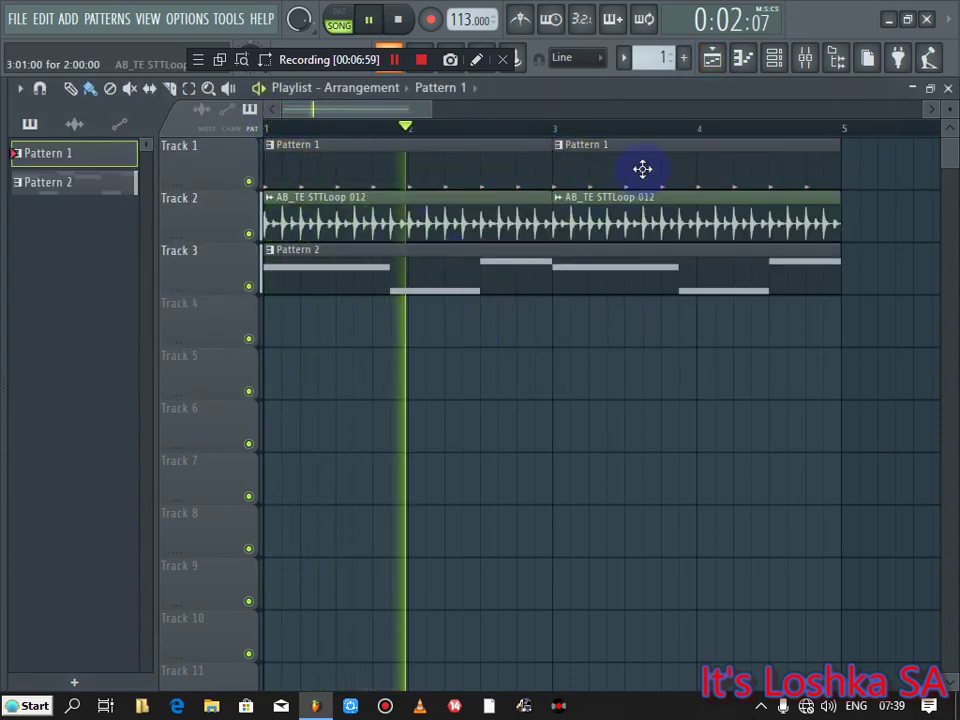
# Step: Program A96_0..PeachN hits on steps 4, 11, 20 and 27 at a lower volume, plus an A96_59..HitzOn hit on step 28
pyautogui.click(774, 57)
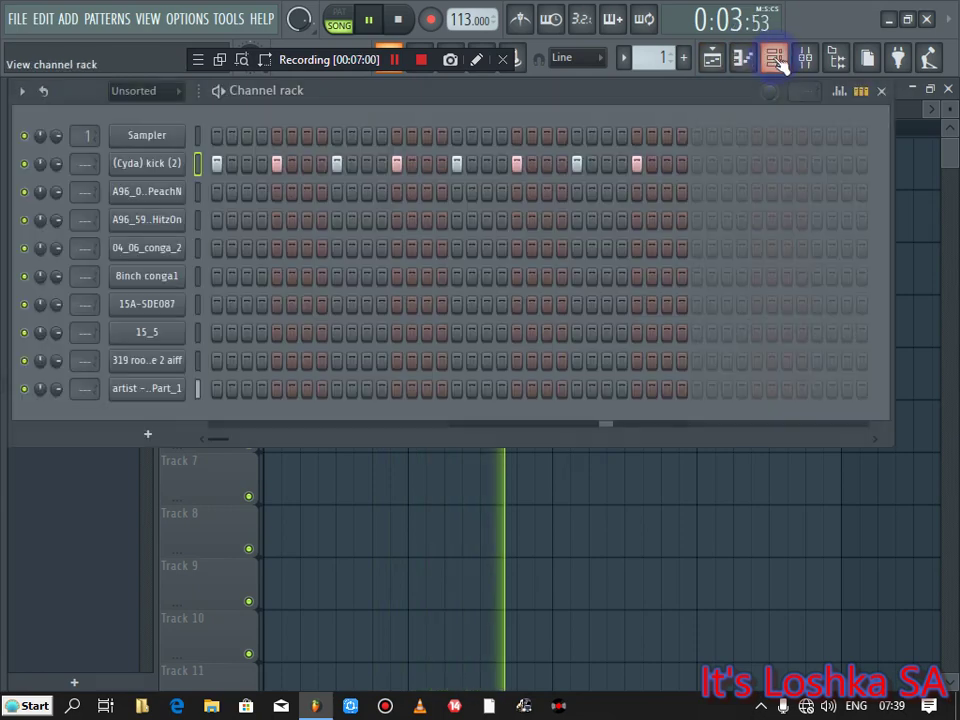
pyautogui.click(262, 191)
pyautogui.press('space')
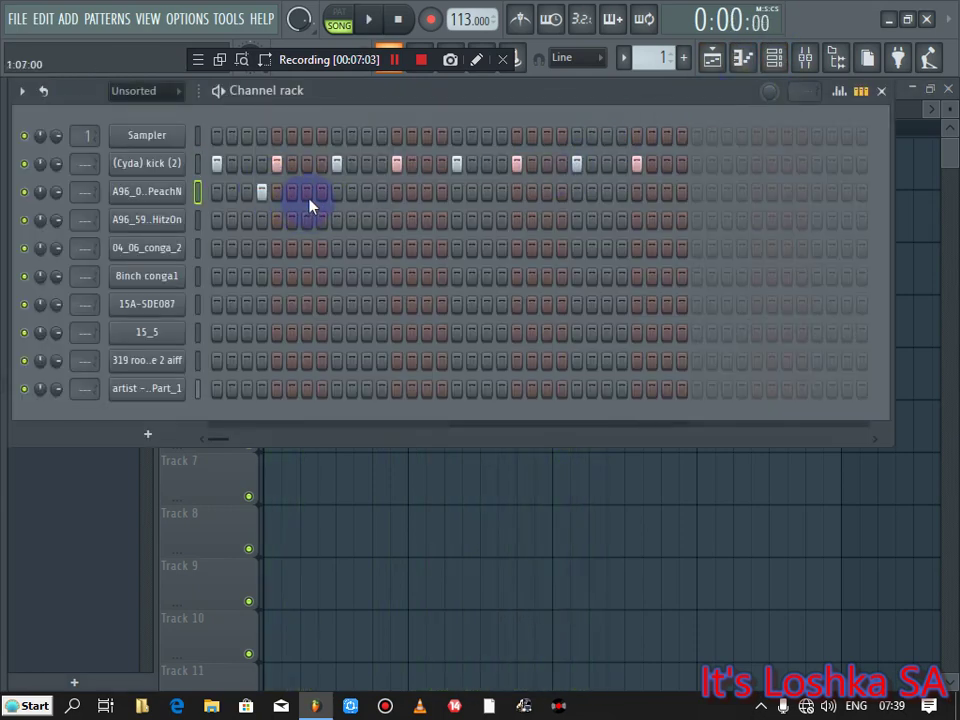
pyautogui.click(365, 193)
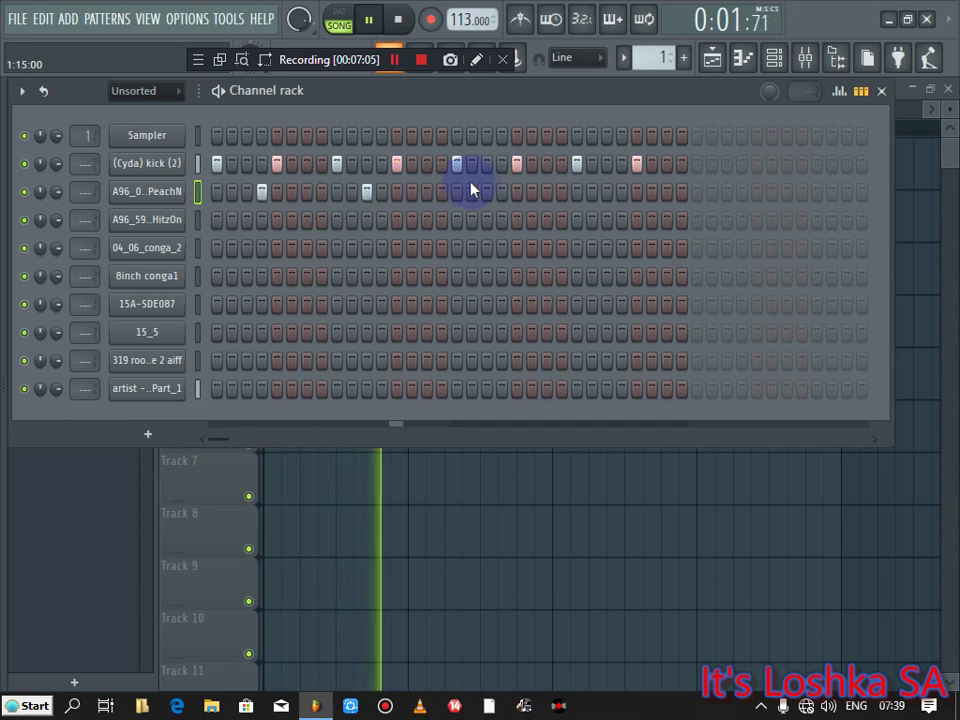
pyautogui.moveTo(54, 196); pyautogui.dragTo(54, 204)
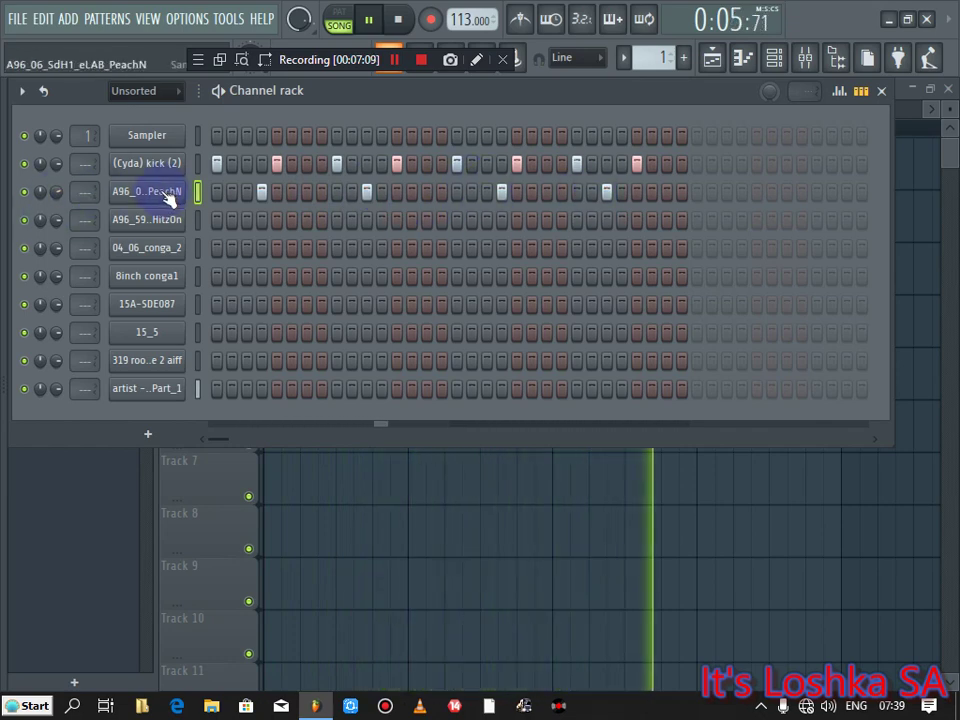
pyautogui.click(620, 221)
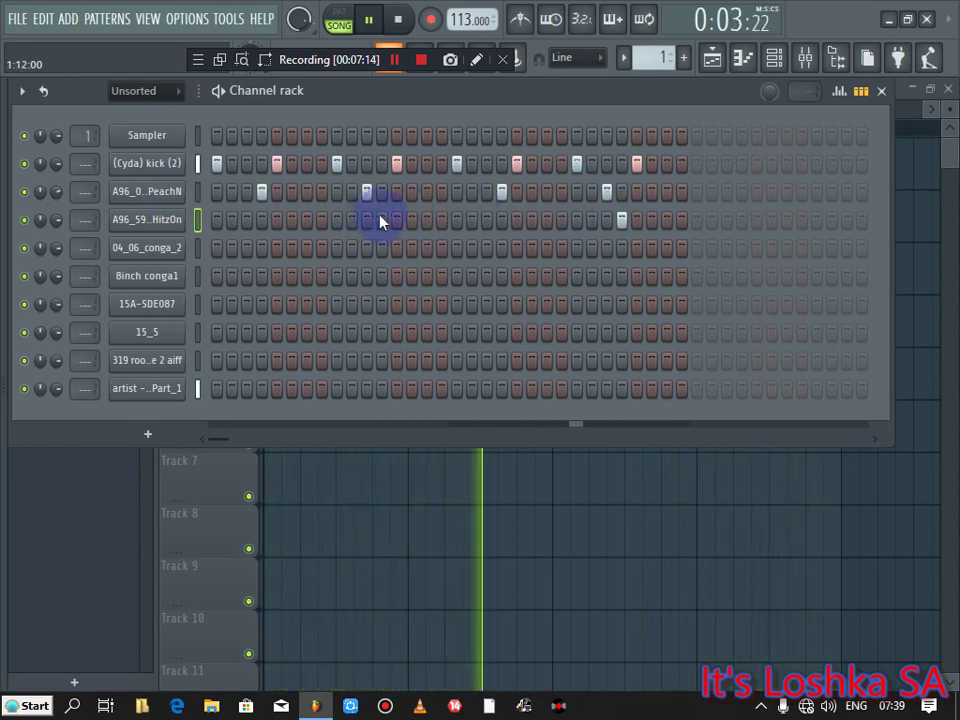
# Step: Try 04_06_conga_2 hits on step 3 and step 1, clearing each one after listening
pyautogui.click(247, 248)
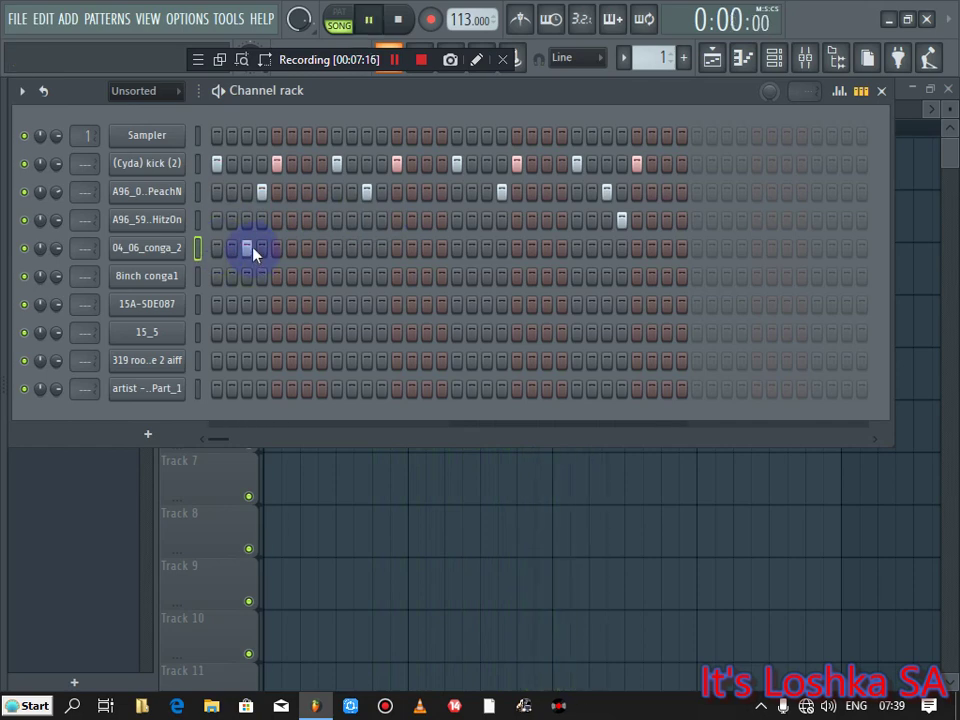
pyautogui.rightClick(251, 247)
pyautogui.press('space')
pyautogui.click(220, 245)
pyautogui.press('space')
pyautogui.rightClick(220, 245)
pyautogui.press('space')
pyautogui.press('space')
# Step: Add a 04_06_conga_2 hit on step 7, turn the channel's volume down and replay the song
pyautogui.click(307, 248)
pyautogui.press('space')
pyautogui.press('space')
pyautogui.moveTo(58, 245); pyautogui.dragTo(58, 280)
pyautogui.press('space')
pyautogui.press('space')
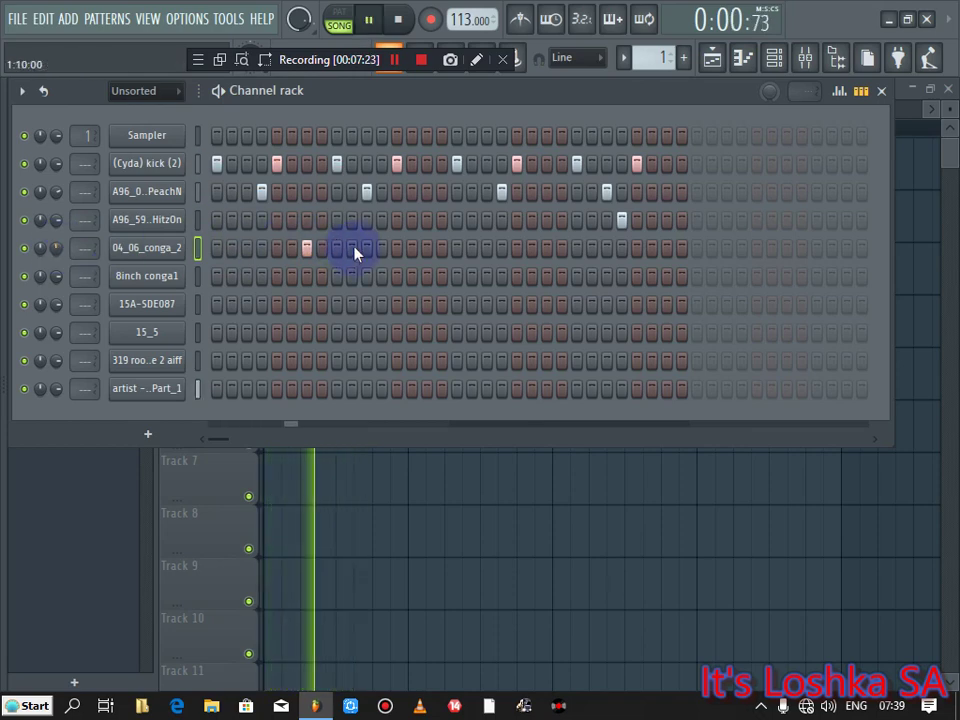
# Step: Add 04_06_conga_2 hits on steps 11, 23 and 27 and raise the channel's volume while listening
pyautogui.press('space')
pyautogui.press('space')
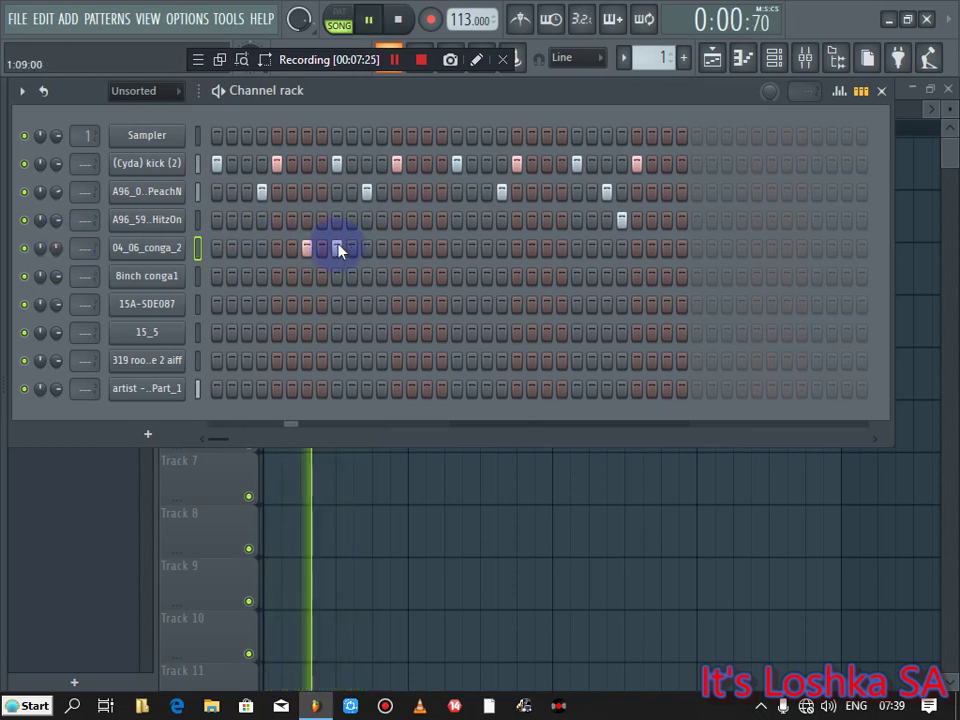
pyautogui.click(367, 248)
pyautogui.moveTo(60, 249); pyautogui.dragTo(60, 230)
pyautogui.press('space')
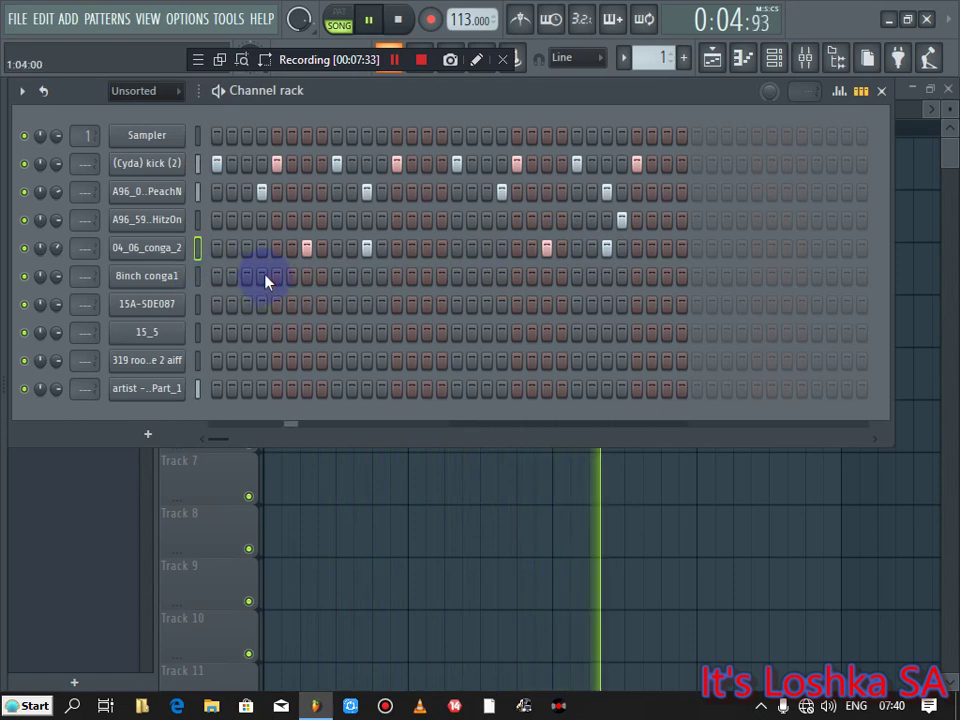
# Step: Add 8inch conga1 hits on steps 25, 28 and 31 and lower the conga volume
pyautogui.click(195, 277)
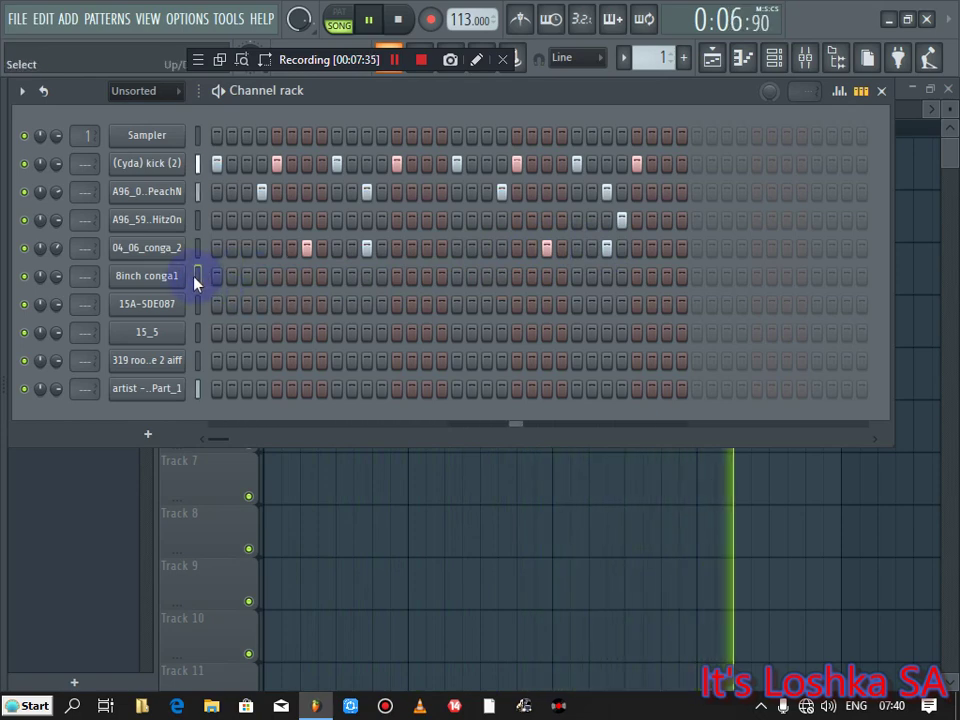
pyautogui.click(197, 277)
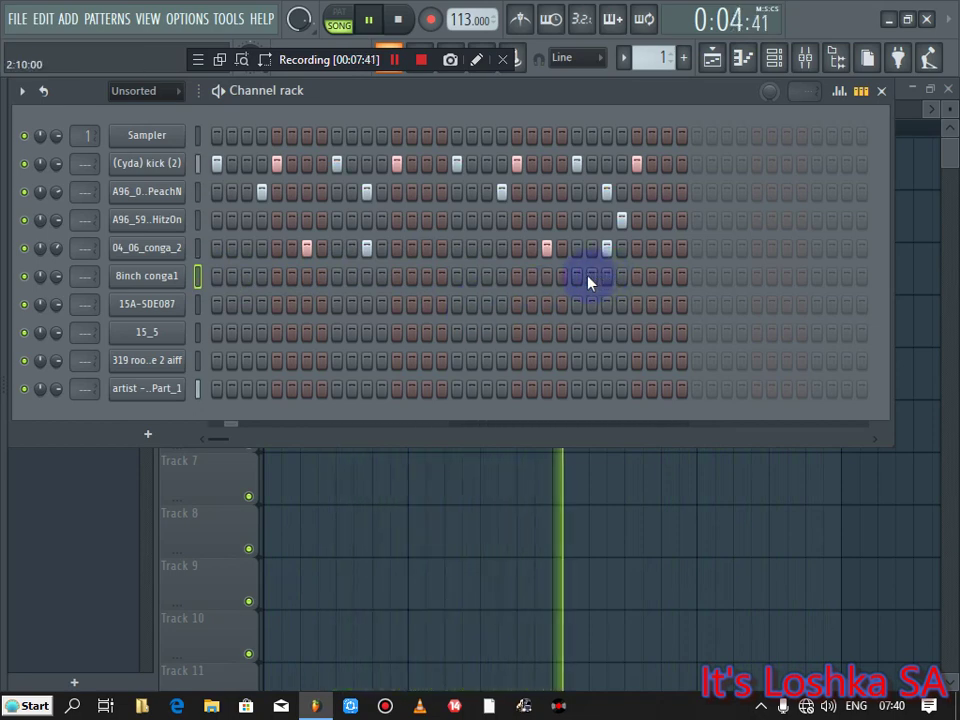
pyautogui.click(621, 278)
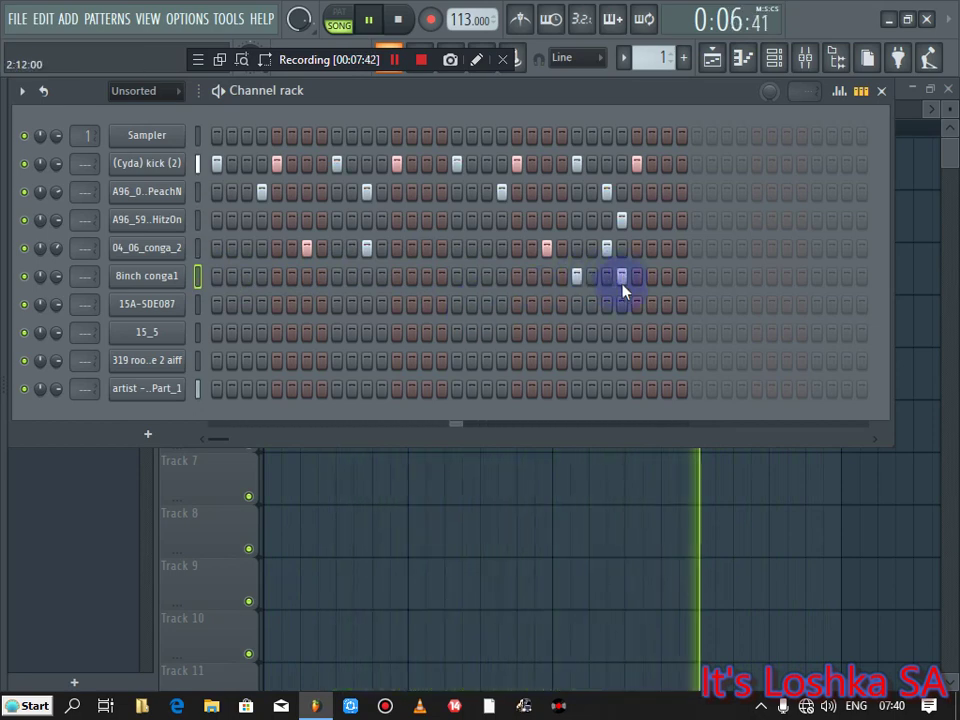
pyautogui.click(666, 278)
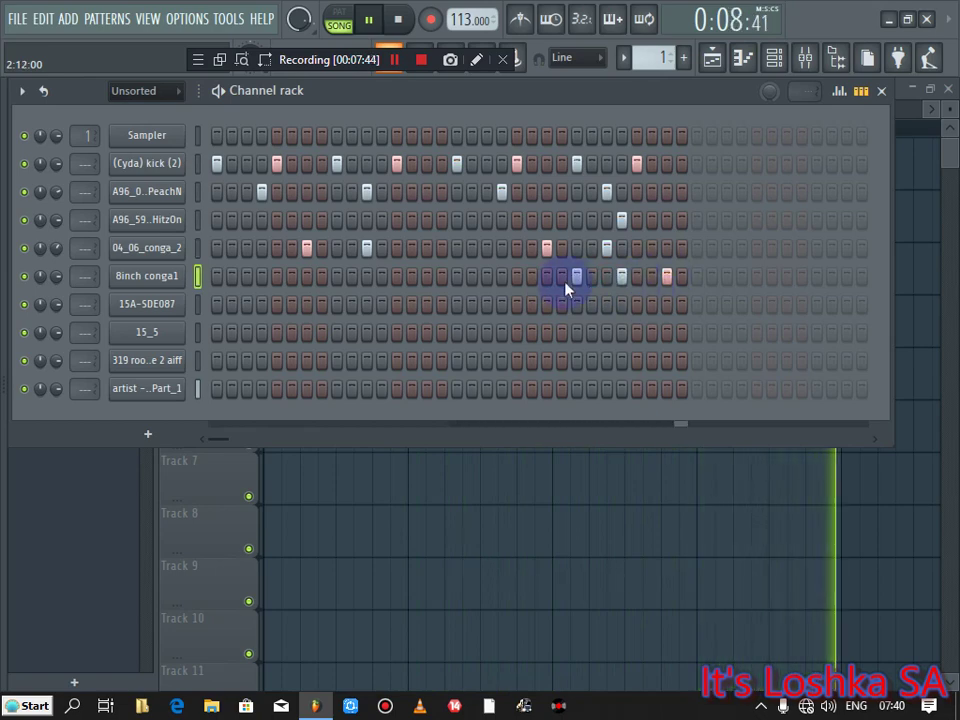
pyautogui.moveTo(56, 248); pyautogui.dragTo(56, 262)
# Step: Add 15A-SDE087 hits on steps 25 and 31, lower its volume and pan it left
pyautogui.click(203, 305)
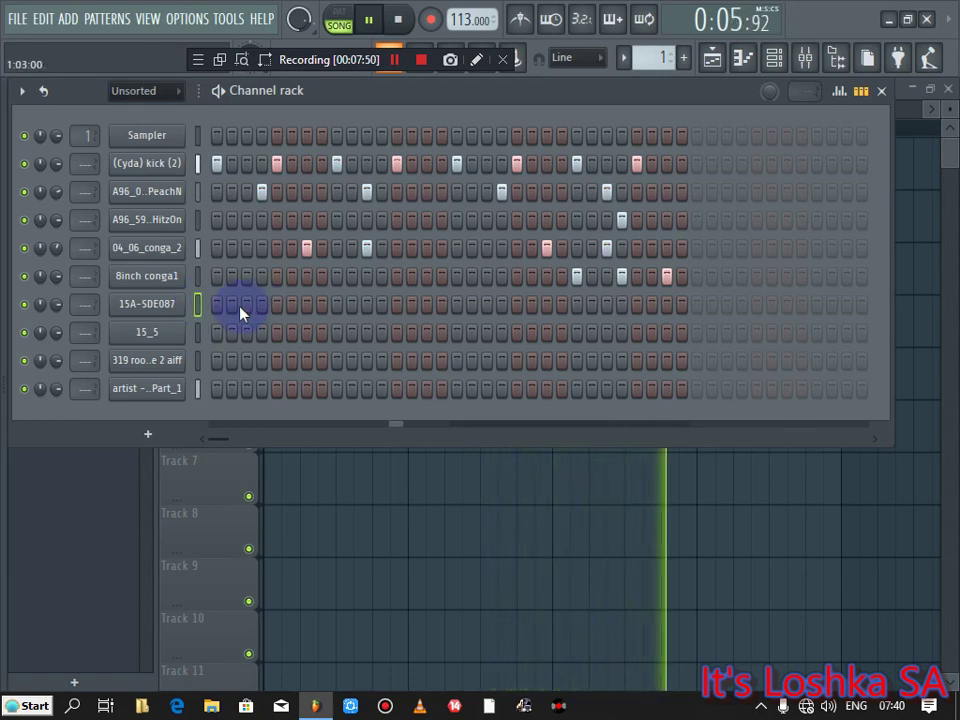
pyautogui.click(670, 306)
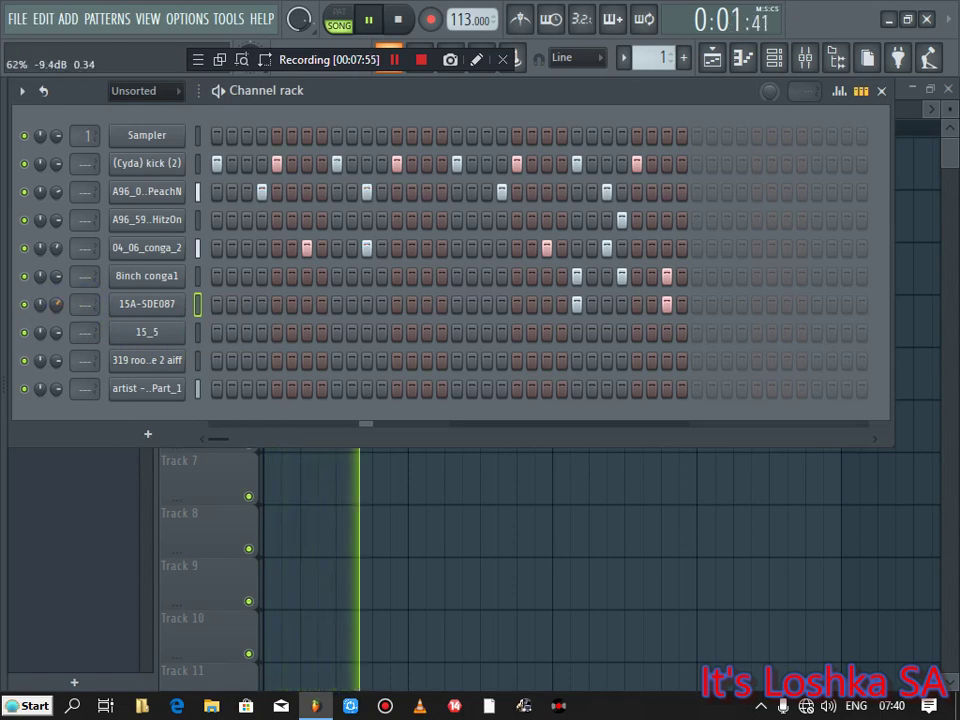
pyautogui.moveTo(40, 305); pyautogui.dragTo(40, 317)
# Step: Add 15_5 hits on steps 1, 4, 7, 11, 17, 20, 23 and 27
pyautogui.click(197, 332)
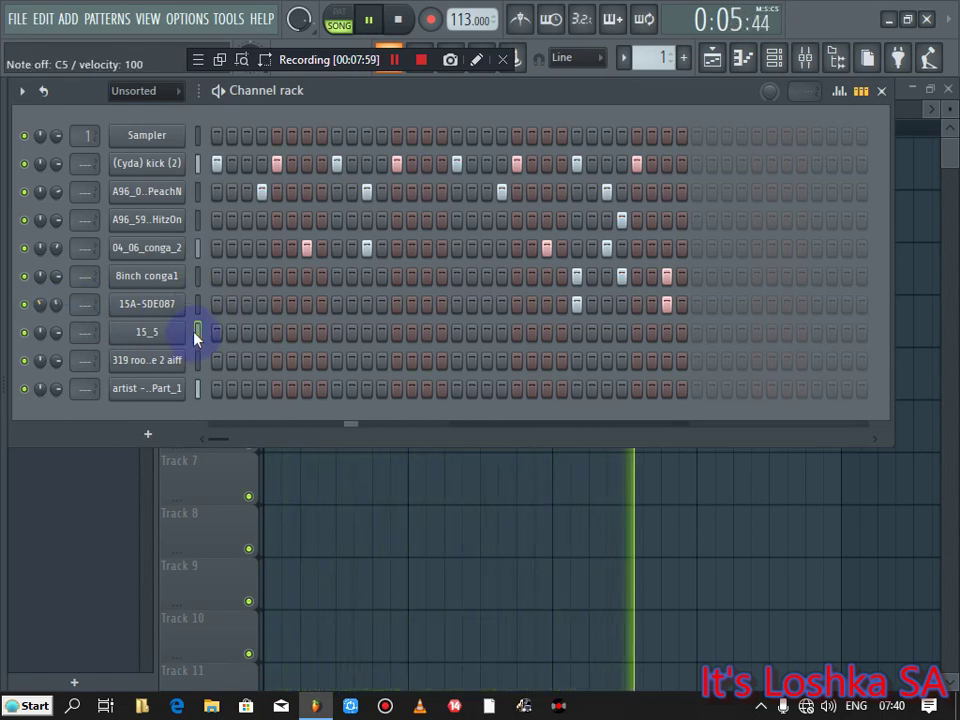
pyautogui.click(219, 335)
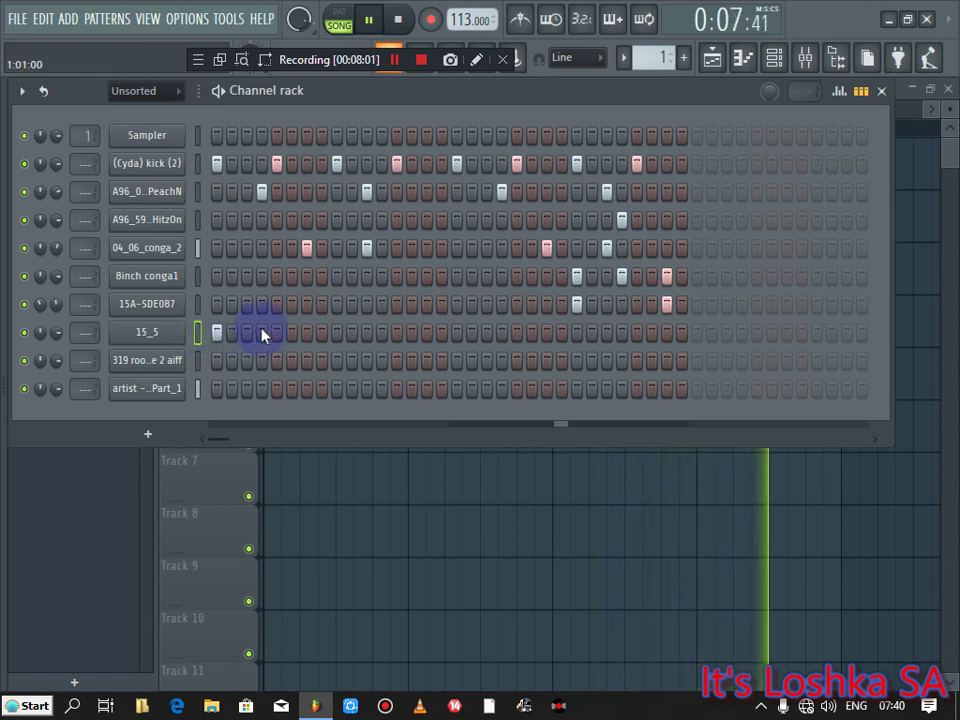
pyautogui.click(365, 333)
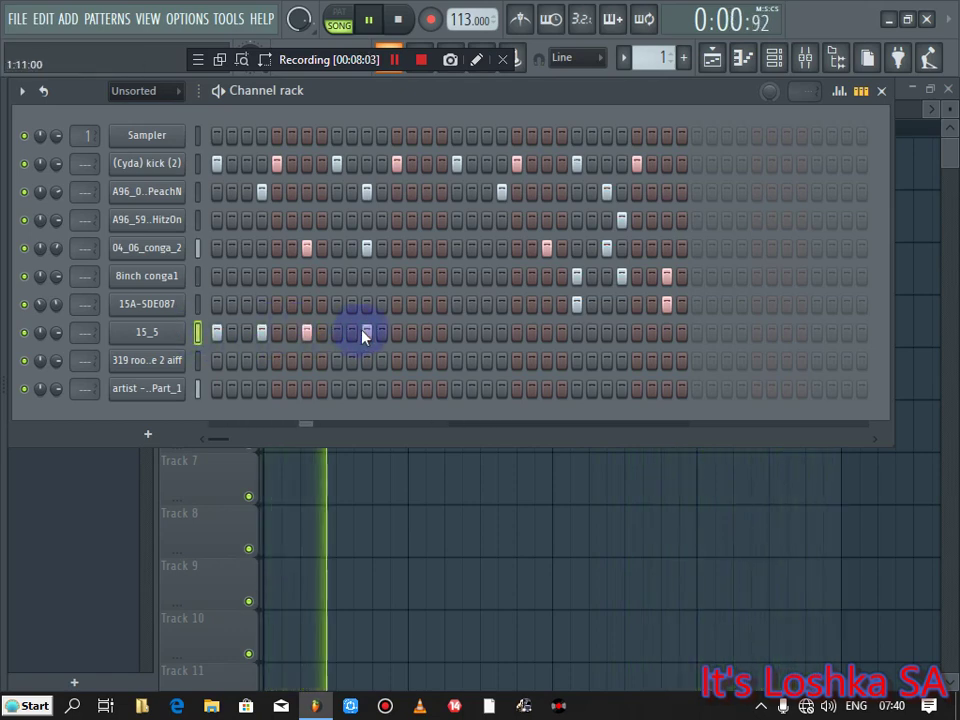
pyautogui.click(457, 333)
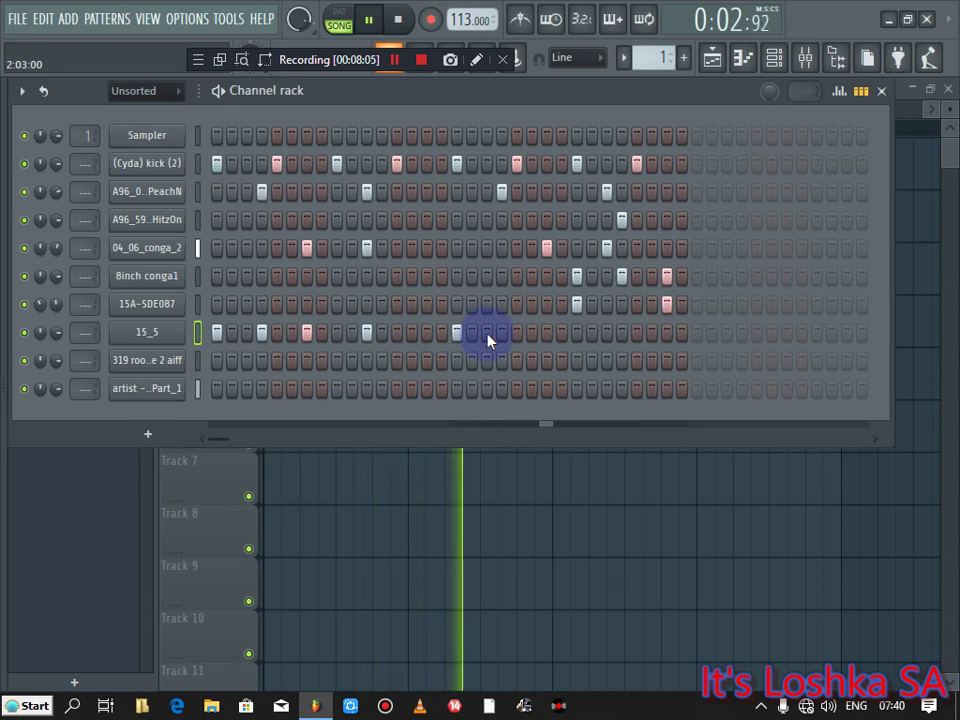
pyautogui.click(502, 333)
pyautogui.click(547, 333)
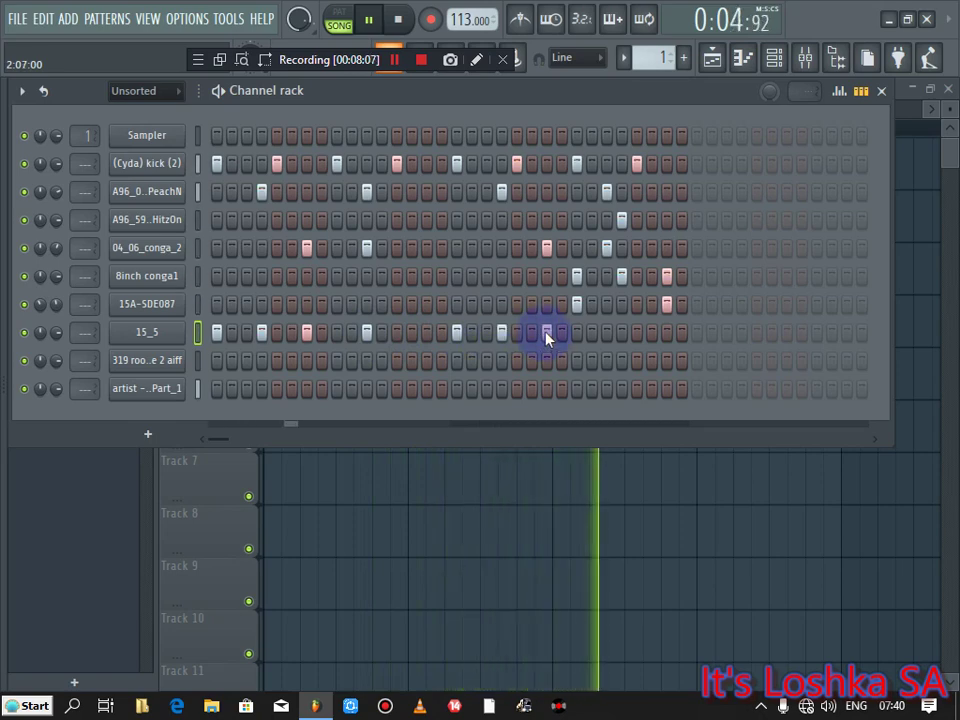
pyautogui.click(606, 333)
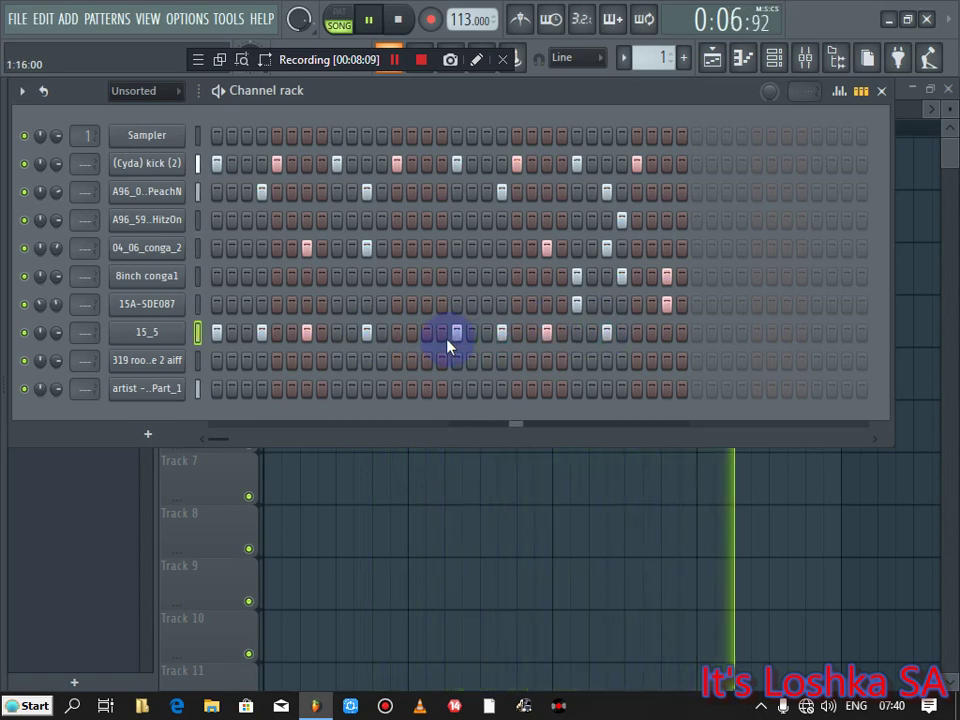
# Step: Add 319 roo..e 2 aiff hits on steps 1 and 17 and check the artist -..Part_1 channel
pyautogui.click(198, 365)
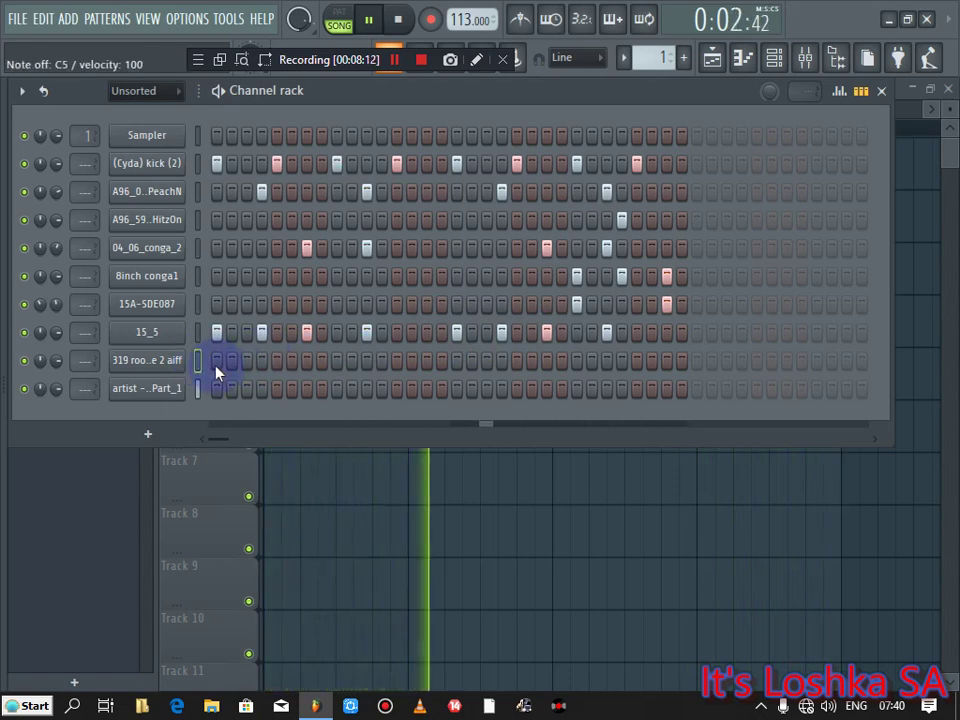
pyautogui.click(217, 364)
pyautogui.click(457, 362)
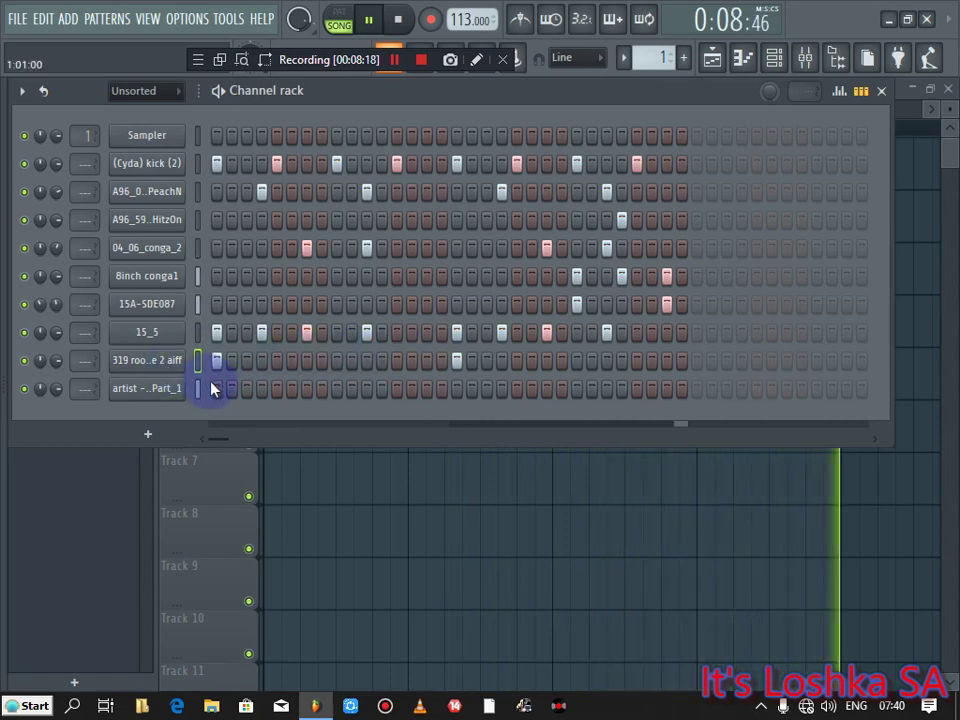
pyautogui.click(140, 388)
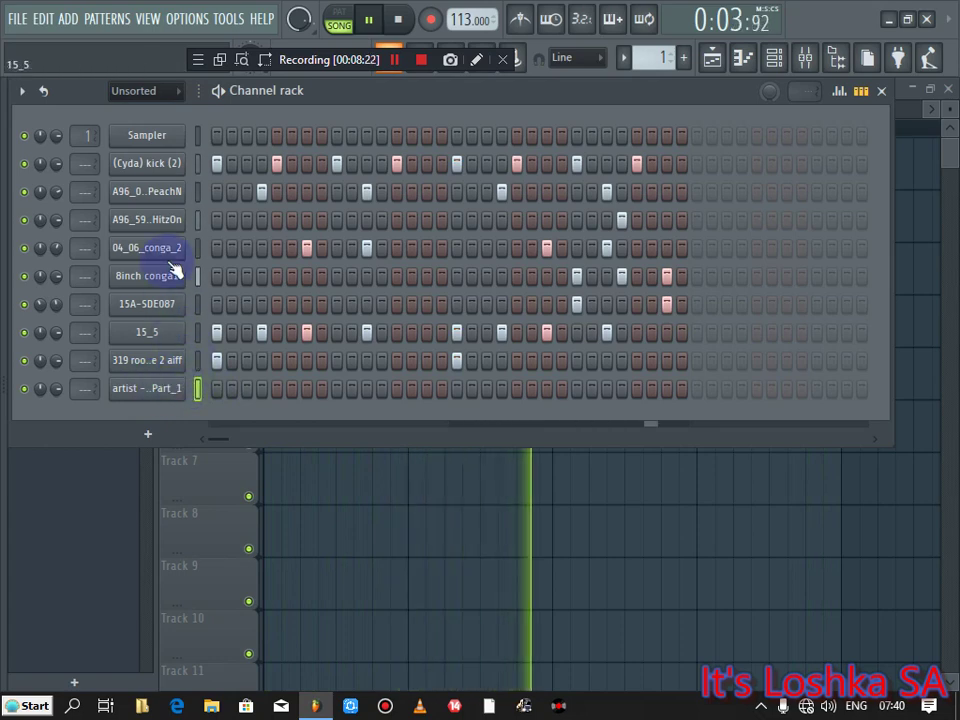
# Step: Audition the browser samples from Bem Vox_2 down to BsN FX 1 while the song plays
pyautogui.click(16, 137)
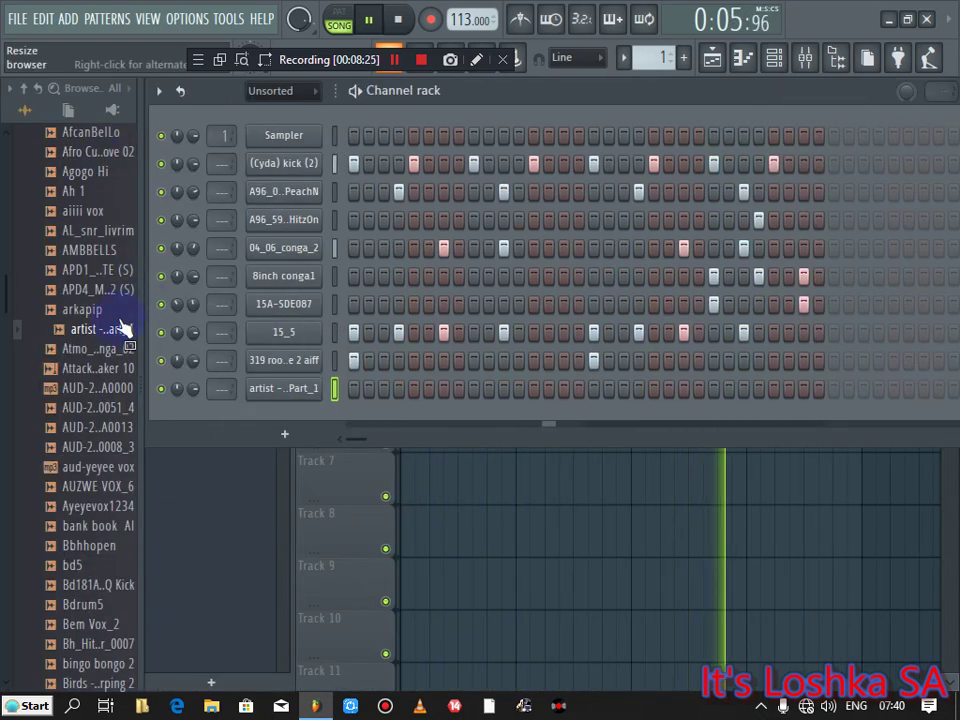
pyautogui.moveTo(3, 298); pyautogui.dragTo(2, 319)
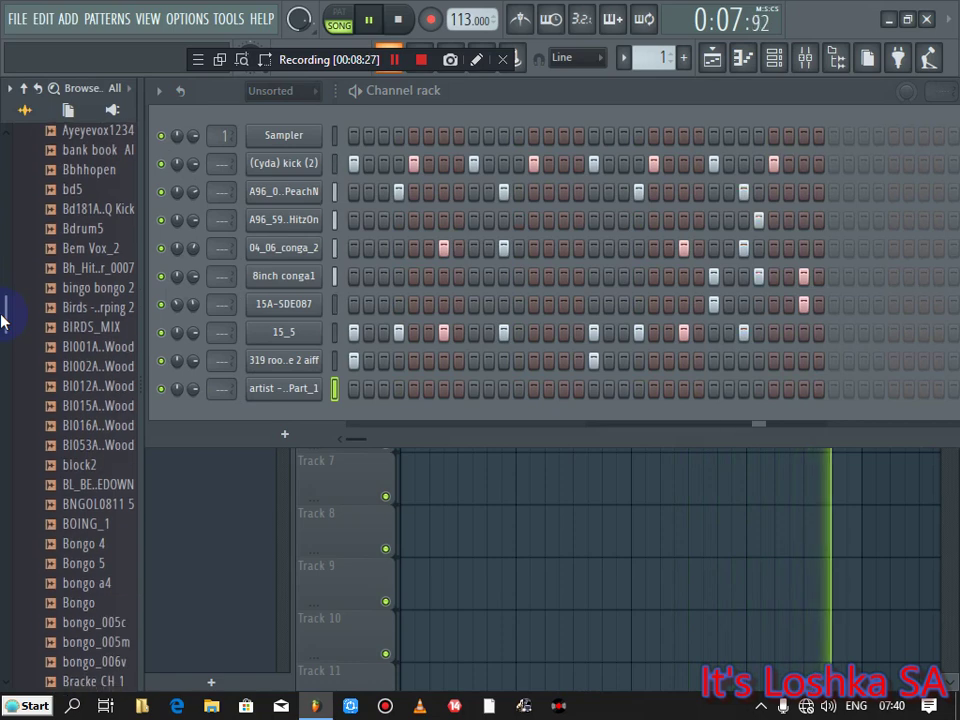
pyautogui.click(92, 250)
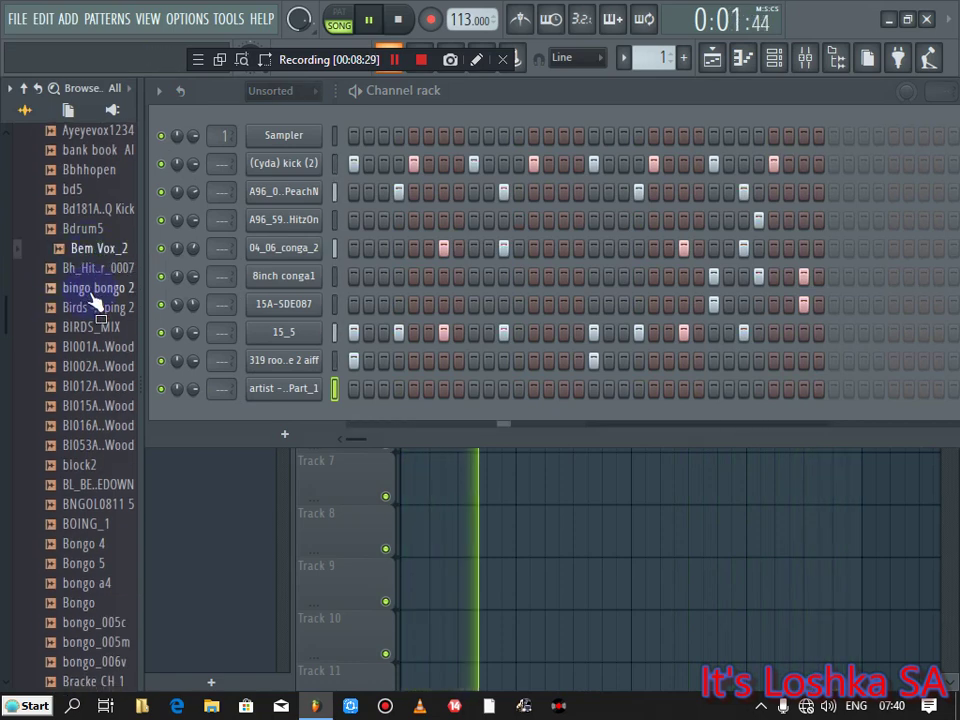
pyautogui.moveTo(97, 238); pyautogui.dragTo(40, 560)
pyautogui.moveTo(10, 320); pyautogui.dragTo(11, 342)
pyautogui.click(86, 256)
pyautogui.click(95, 236)
pyautogui.moveTo(100, 275); pyautogui.dragTo(83, 313)
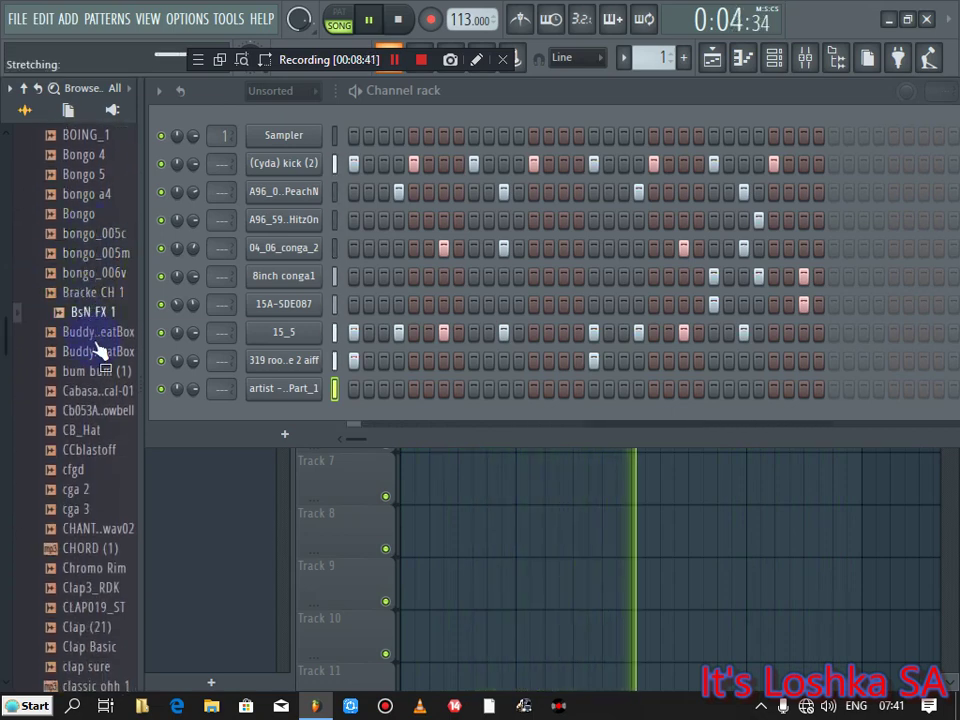
pyautogui.click(96, 336)
pyautogui.click(98, 351)
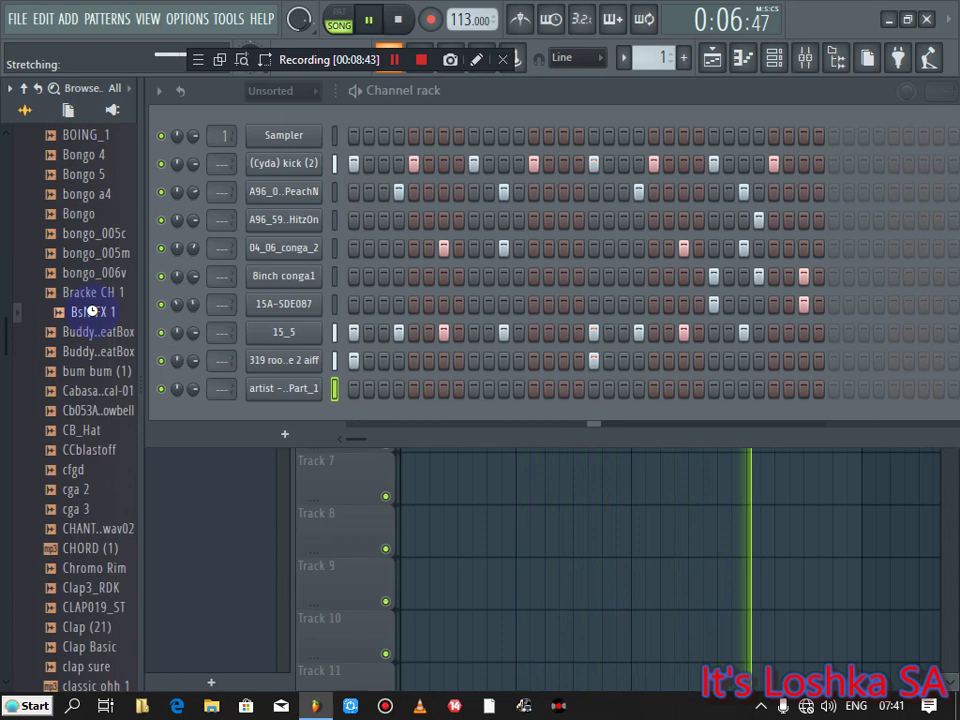
pyautogui.moveTo(103, 345); pyautogui.dragTo(97, 316)
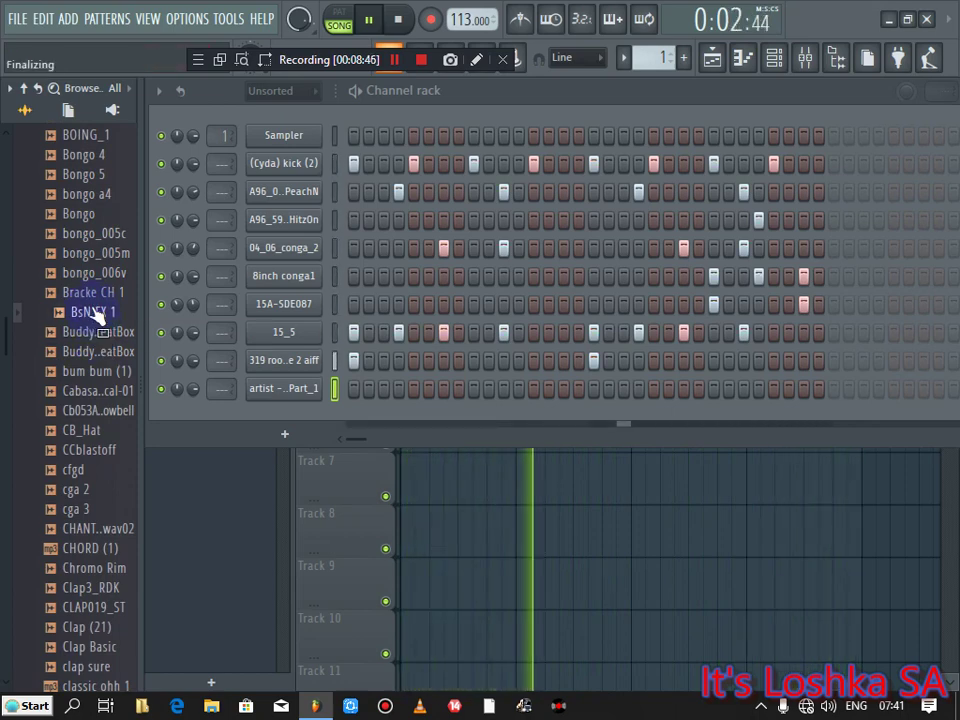
pyautogui.moveTo(97, 316); pyautogui.dragTo(102, 340)
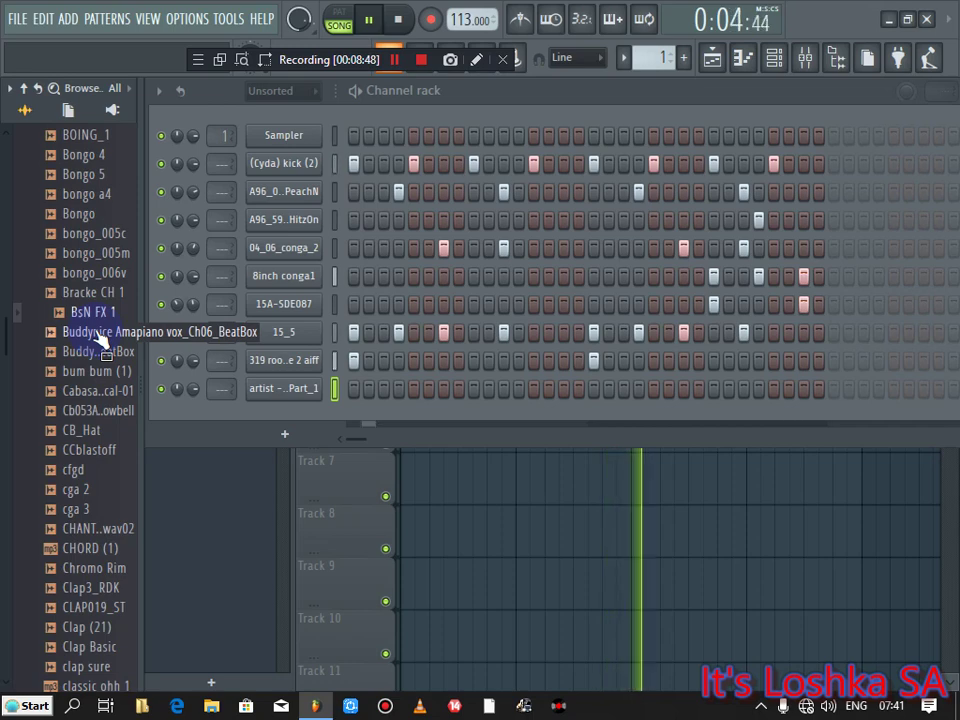
# Step: Audition the samples from the Buddynice Amapiano vox beatbox files down to CHANT..wav02 and CHORD (1)
pyautogui.click(98, 335)
pyautogui.click(87, 353)
pyautogui.click(86, 292)
pyautogui.click(97, 372)
pyautogui.moveTo(97, 392); pyautogui.dragTo(88, 527)
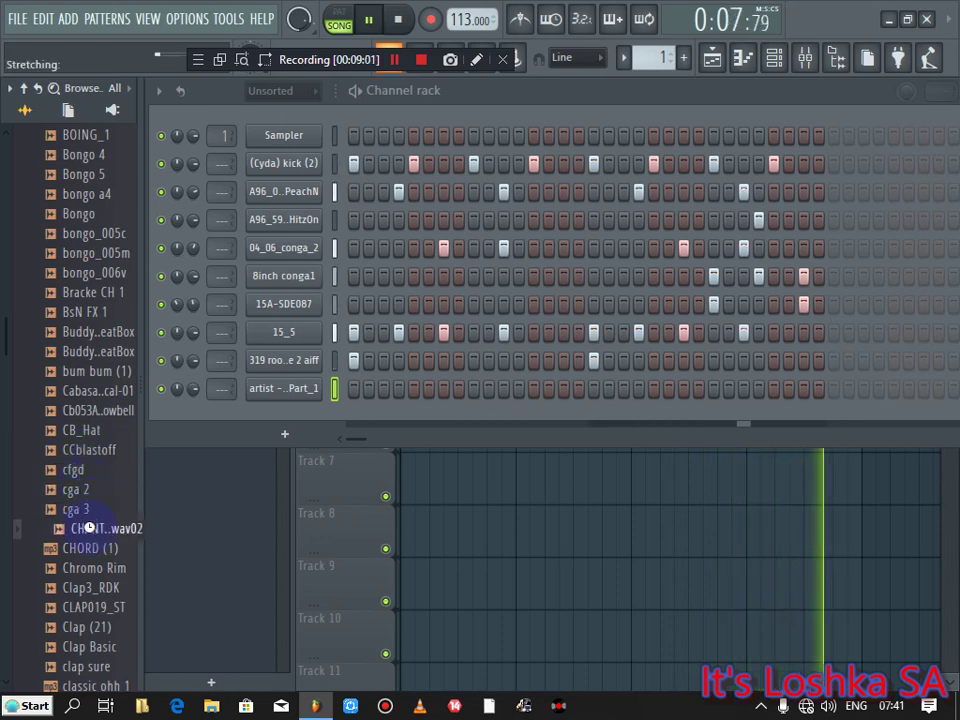
pyautogui.moveTo(18, 415); pyautogui.dragTo(86, 252)
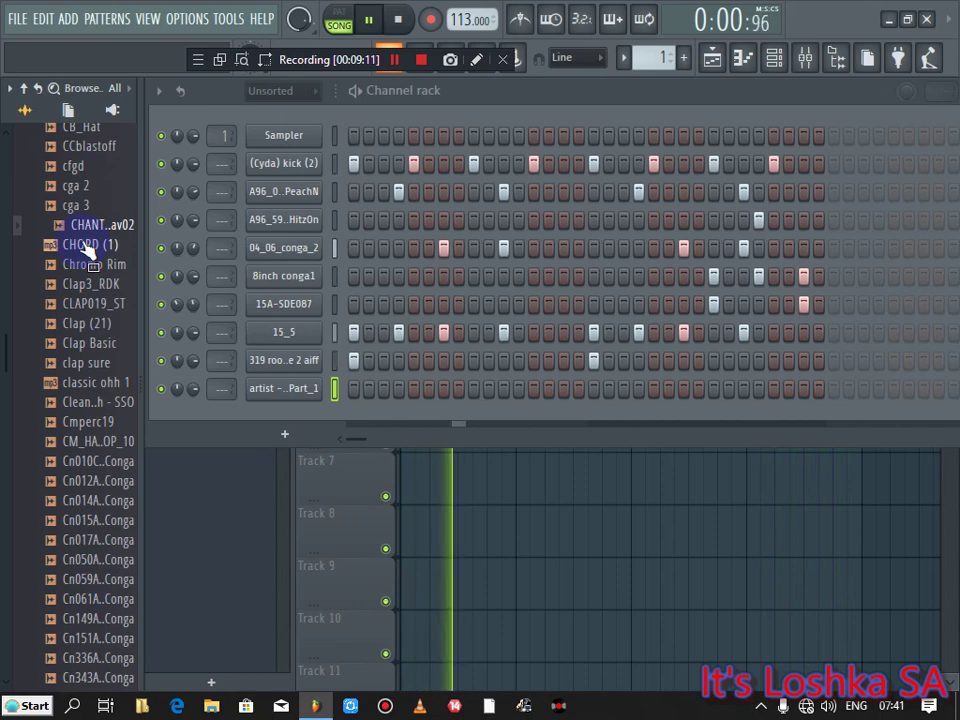
pyautogui.click(87, 250)
pyautogui.click(92, 224)
# Step: Place the CHANT..wav02 sample on Track 5 at bar 1 and stop playback
pyautogui.moveTo(99, 228); pyautogui.dragTo(400, 365)
pyautogui.moveTo(503, 104); pyautogui.dragTo(692, 133)
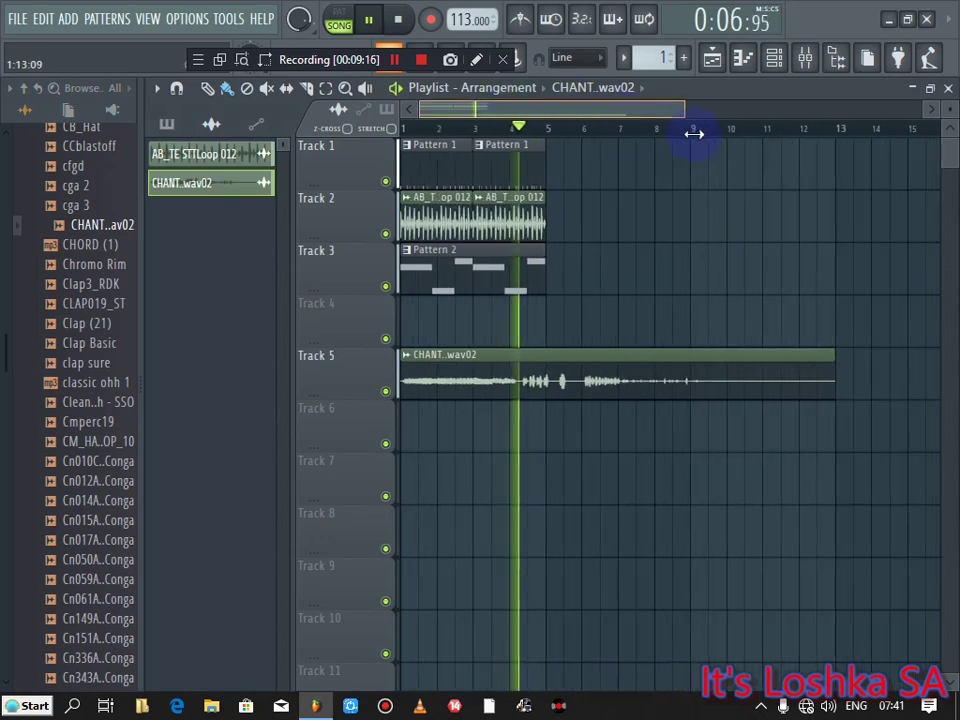
pyautogui.press('space')
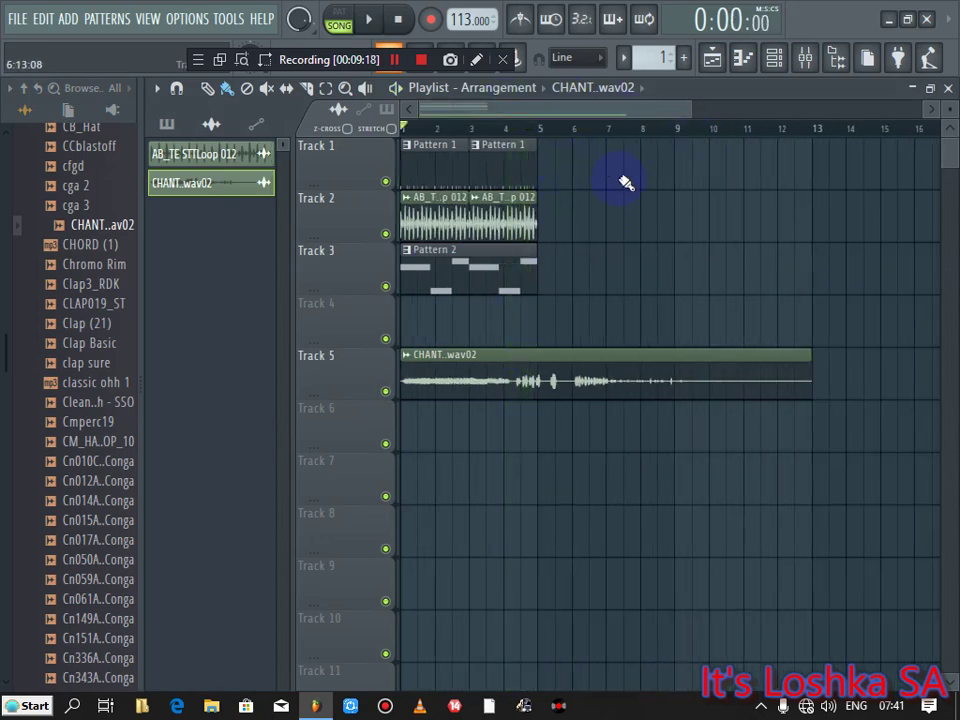
pyautogui.click(597, 156)
pyautogui.rightClick(613, 184)
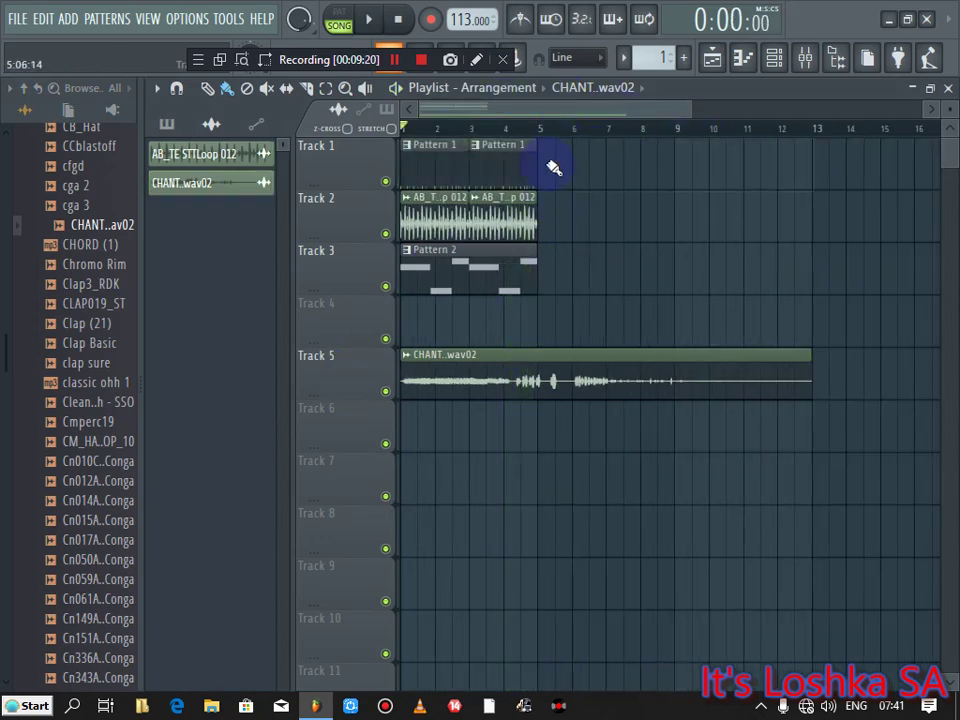
# Step: Duplicate the clips on Tracks 1 to 3 twice so they fill the playlist up to bar 13
pyautogui.moveTo(395, 300); pyautogui.dragTo(403, 244)
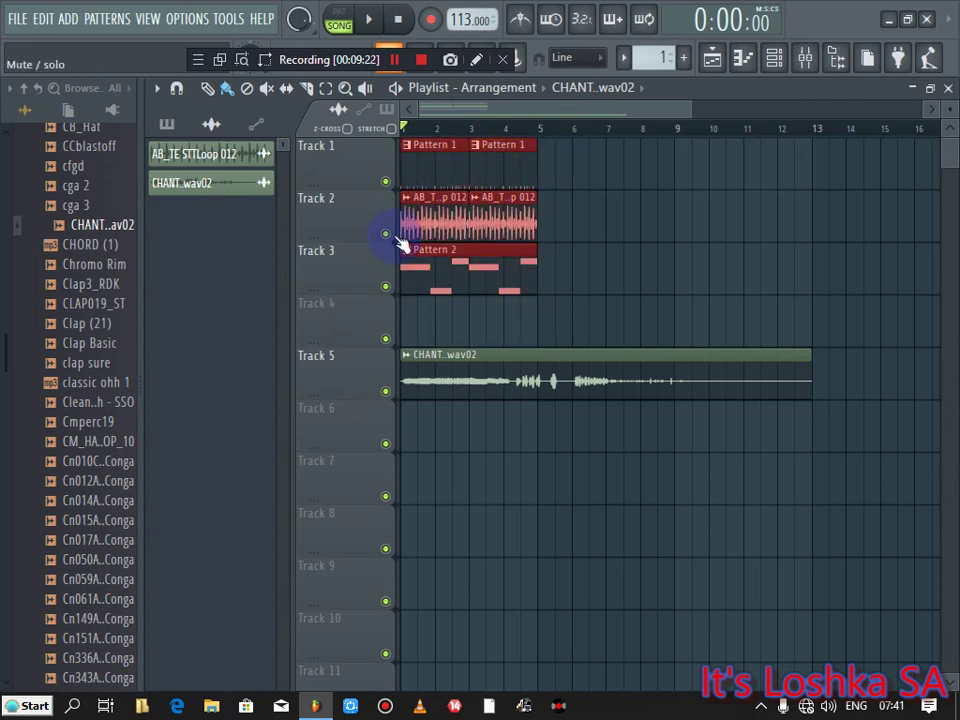
pyautogui.hotkey('ctrl', 'b')
pyautogui.hotkey('ctrl', 'b')
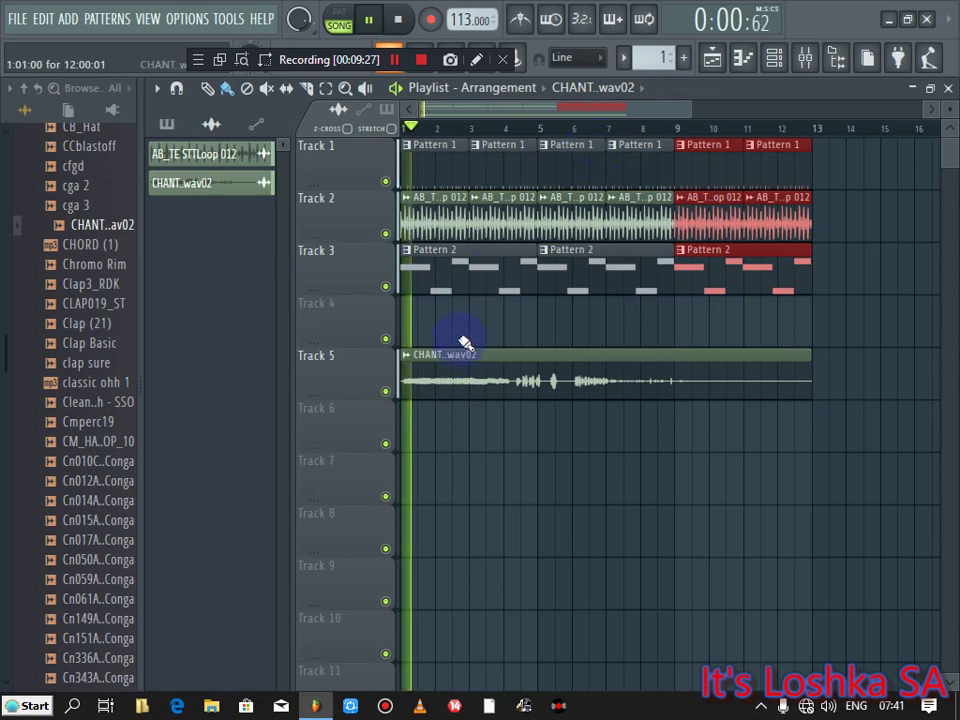
# Step: Move the CHANT..wav02 clip up to Track 4, listen to it with the beat and delete it
pyautogui.hotkey('ctrl', 'd')
pyautogui.moveTo(494, 355); pyautogui.dragTo(489, 306)
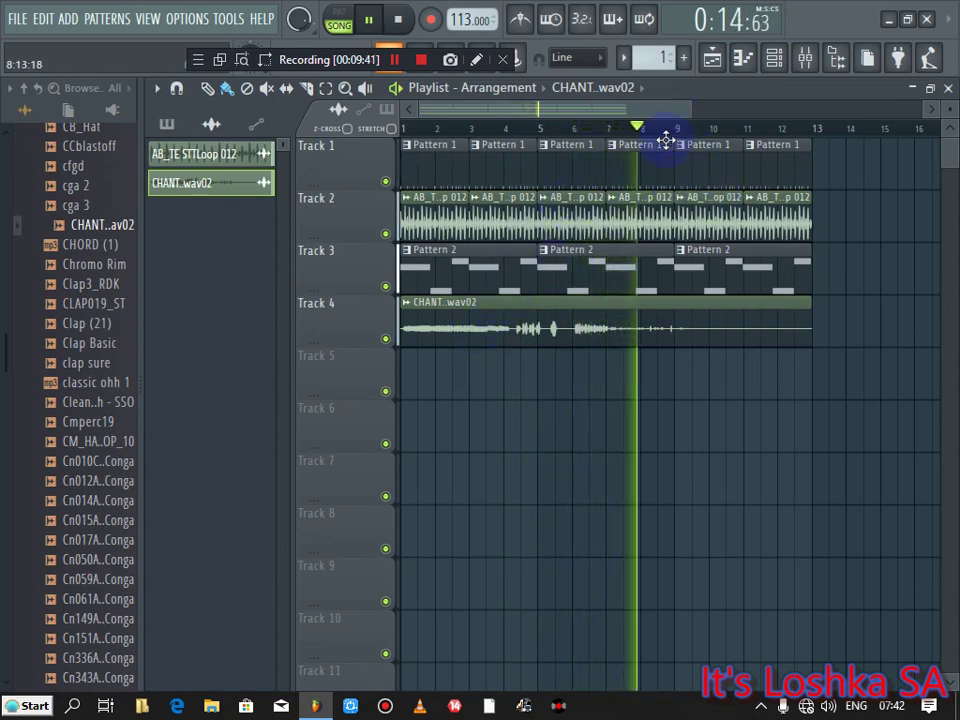
pyautogui.rightClick(505, 328)
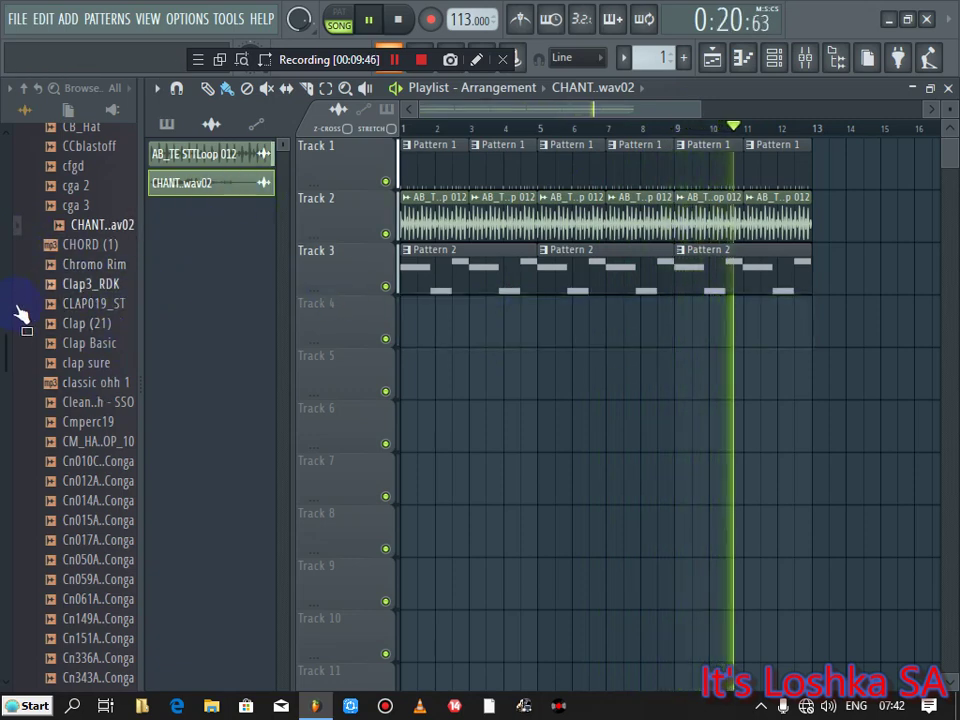
# Step: Audition the samples from Clean..h - SSO down to the Cn059A conga
pyautogui.moveTo(6, 338)
pyautogui.mouseDown()
pyautogui.moveTo(5, 365)
pyautogui.moveTo(4, 351)
pyautogui.mouseUp()
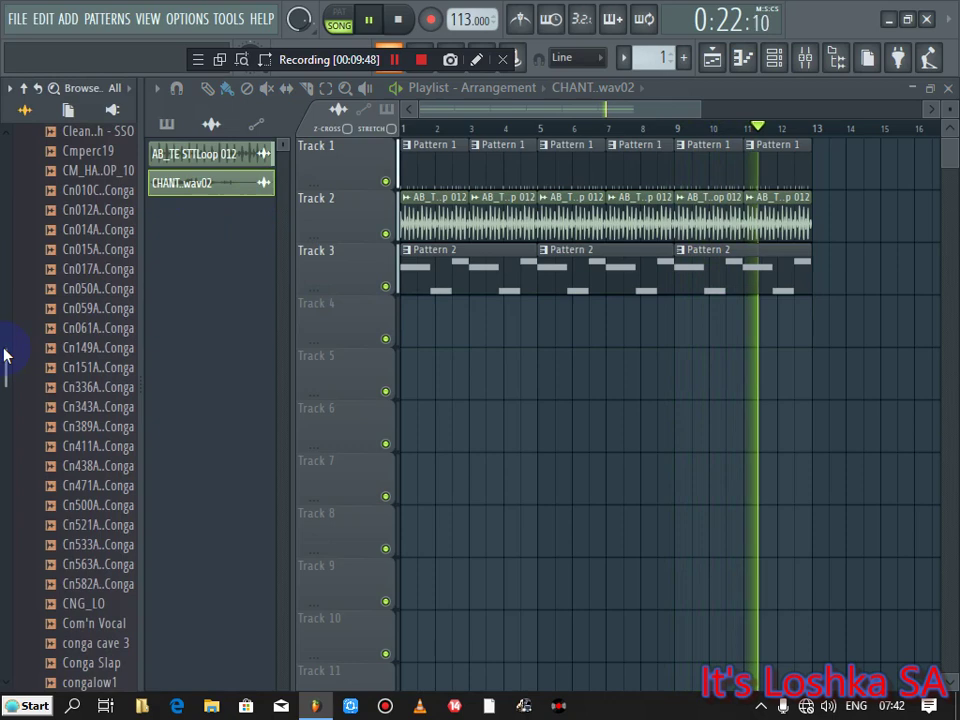
pyautogui.click(103, 133)
pyautogui.moveTo(107, 160); pyautogui.dragTo(128, 318)
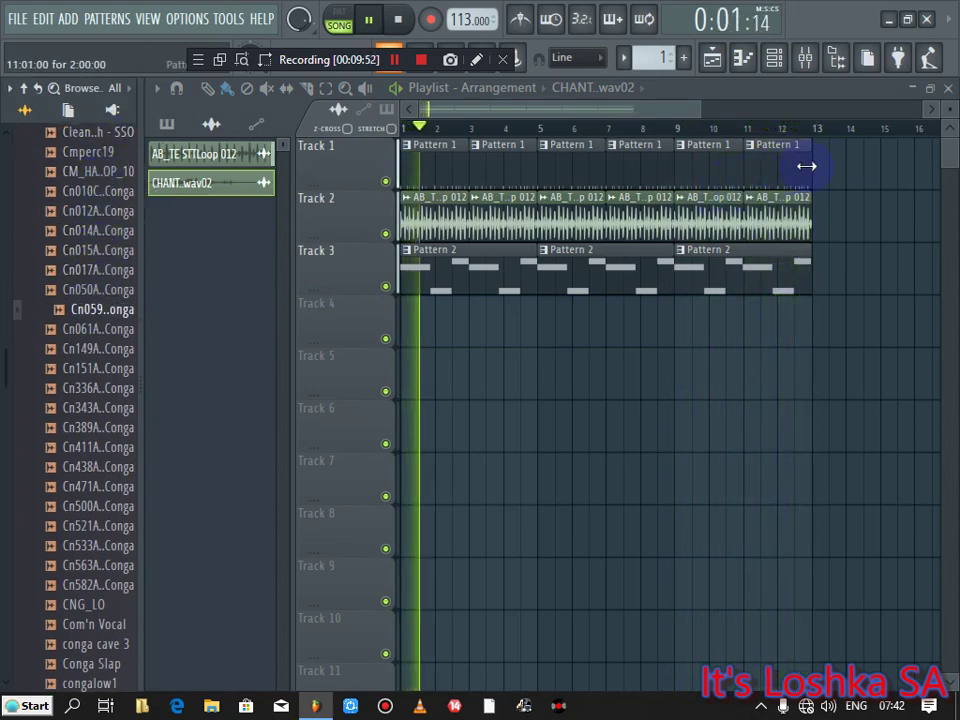
# Step: Delete the pattern and loop clips from bar 9 onward on Tracks 1 to 3
pyautogui.rightClick(770, 172)
pyautogui.rightClick(715, 168)
pyautogui.rightClick(710, 215)
pyautogui.rightClick(715, 260)
pyautogui.rightClick(769, 220)
# Step: Audition the remaining conga samples, CoolWood_02 and Cp001A-EQ Clap, stopping the song to hear them alone
pyautogui.moveTo(100, 329); pyautogui.dragTo(96, 452)
pyautogui.click(95, 450)
pyautogui.click(97, 386)
pyautogui.click(98, 368)
pyautogui.click(94, 510)
pyautogui.click(97, 466)
pyautogui.click(97, 447)
pyautogui.press('space')
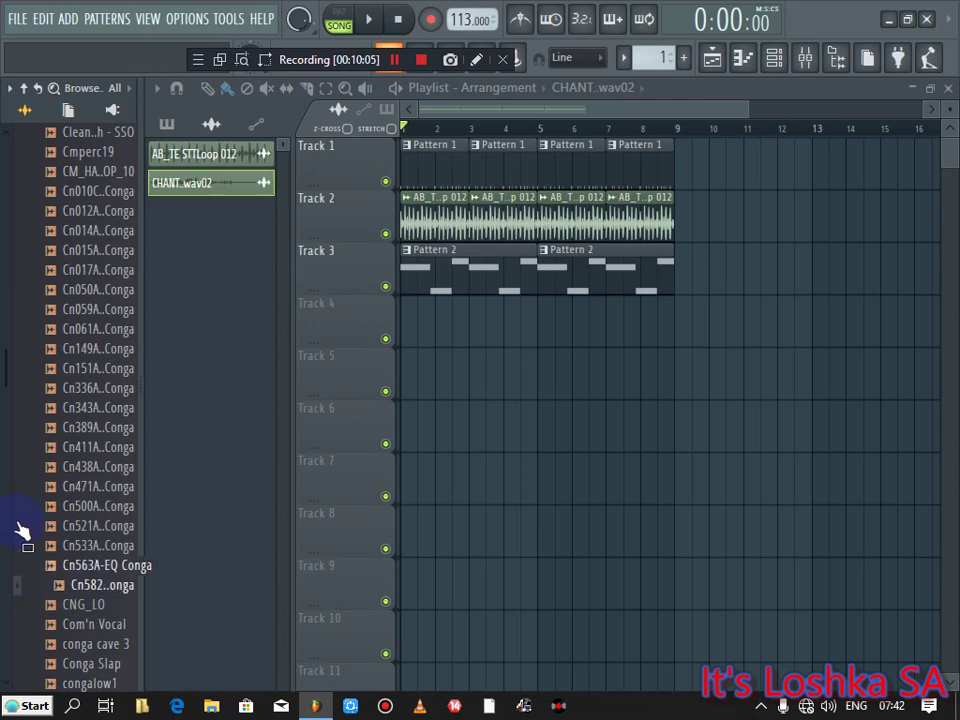
pyautogui.scroll(-4, 6, 380)
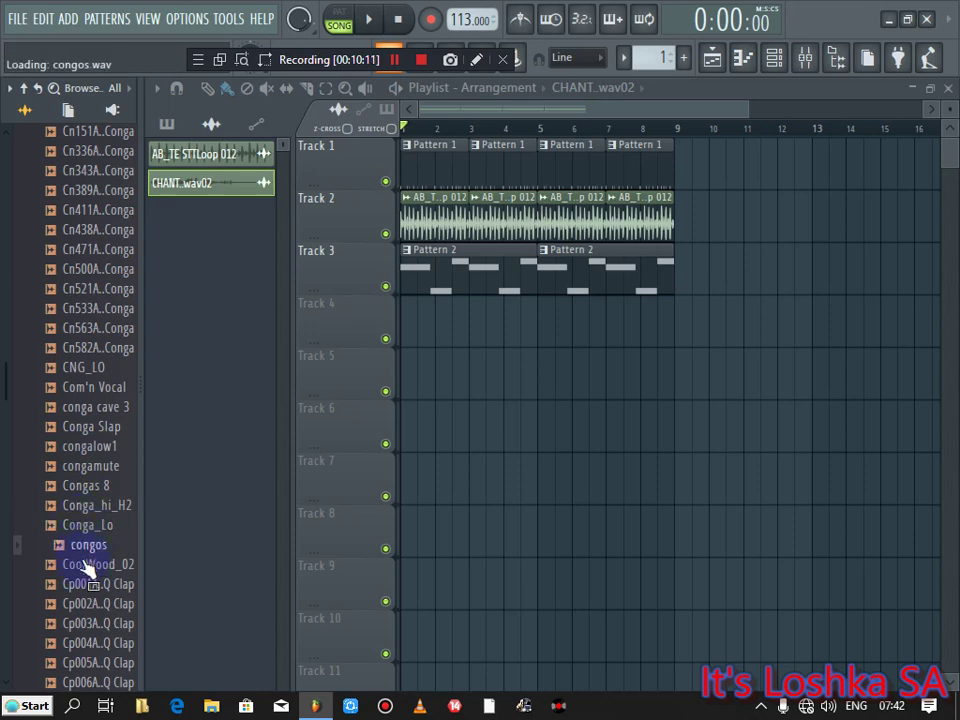
pyautogui.moveTo(8, 381); pyautogui.dragTo(8, 394)
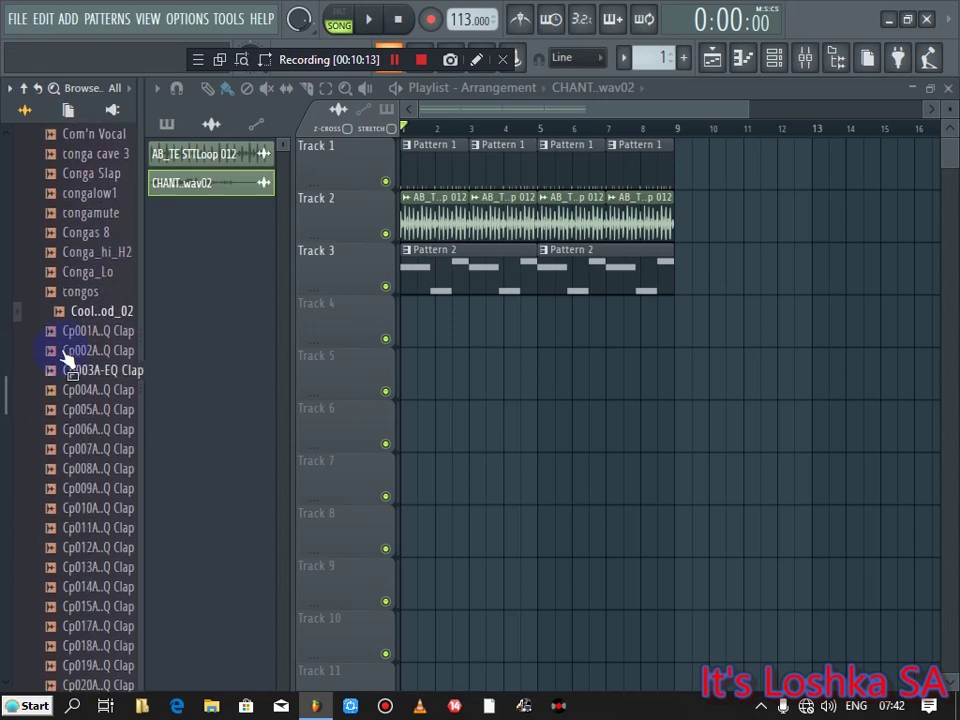
pyautogui.click(85, 331)
# Step: Switch from the playlist to the Unsorted channels and load Cp002A-EQ Clap as a new channel below 15A-SDE087
pyautogui.moveTo(107, 341); pyautogui.dragTo(556, 224)
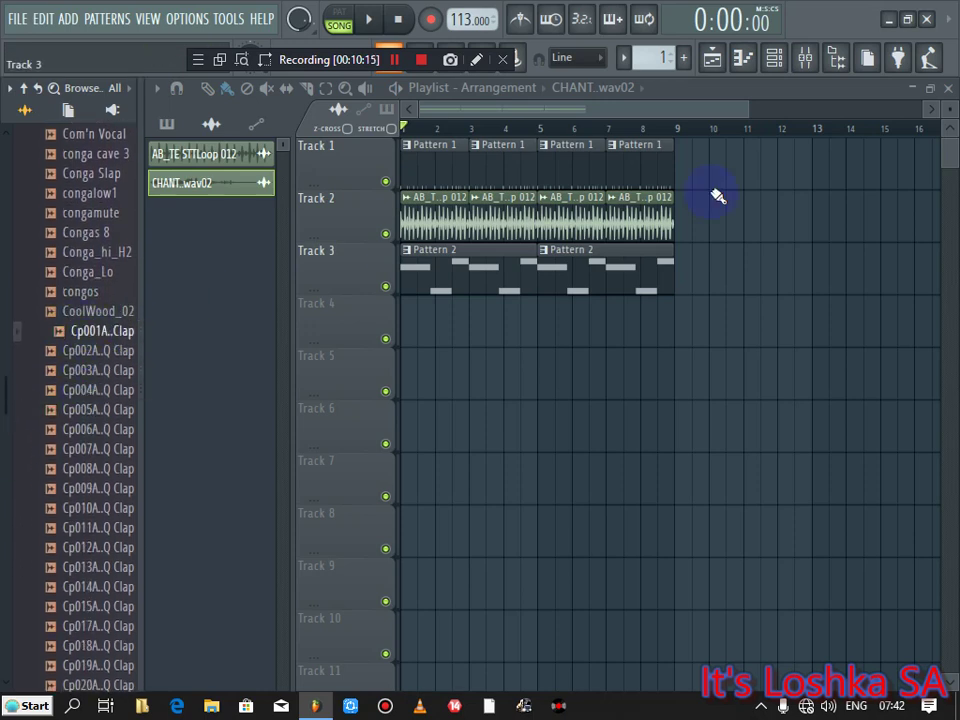
pyautogui.click(950, 90)
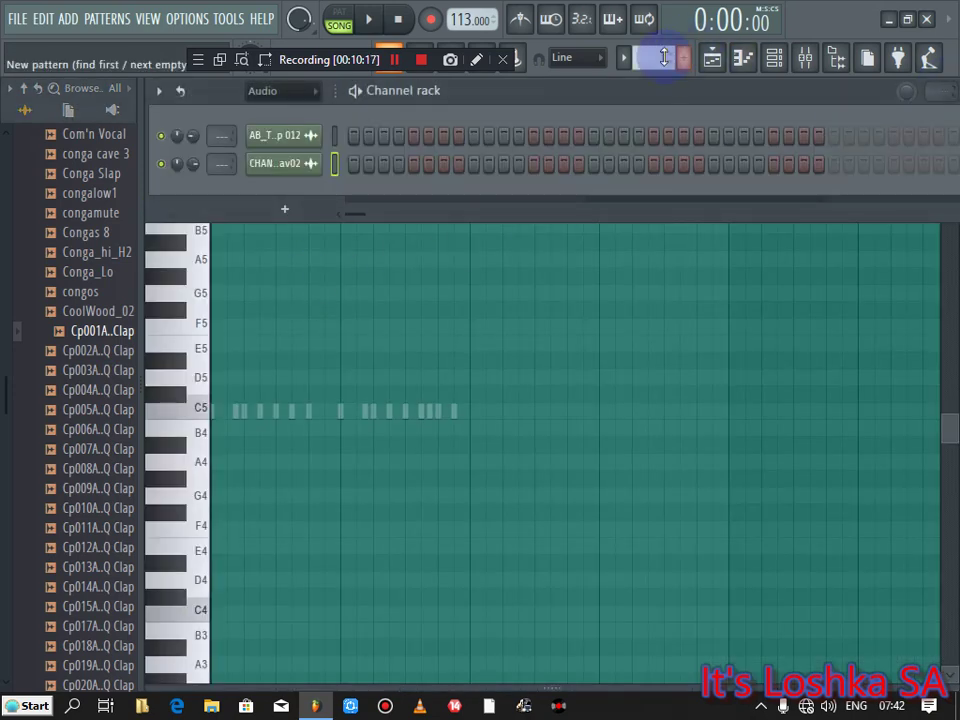
pyautogui.scroll(-2, 664, 57)
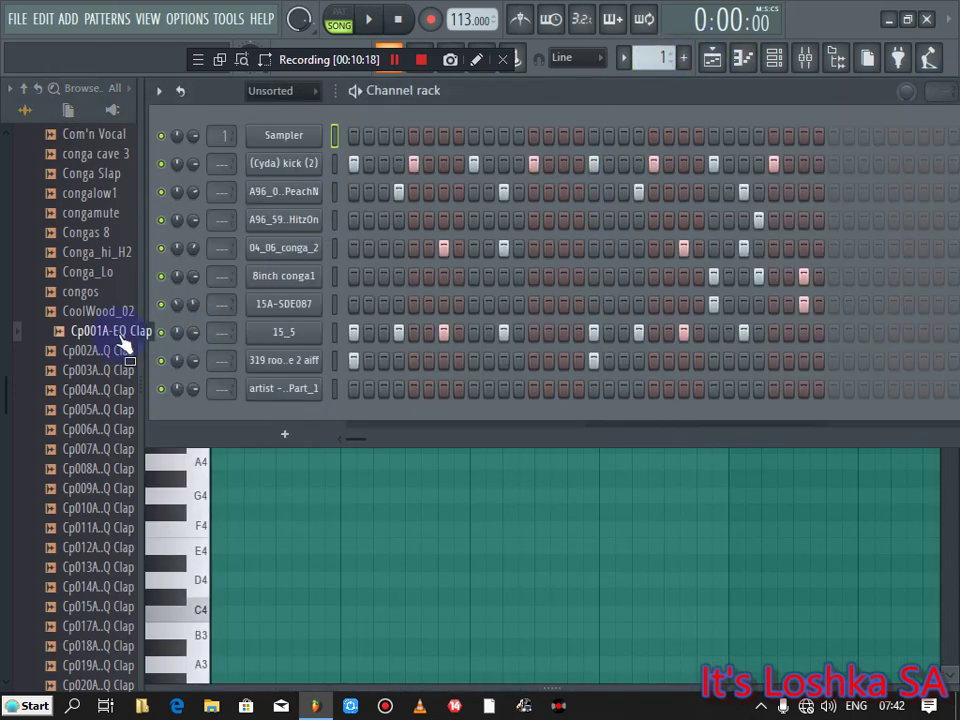
pyautogui.moveTo(212, 296); pyautogui.dragTo(100, 313)
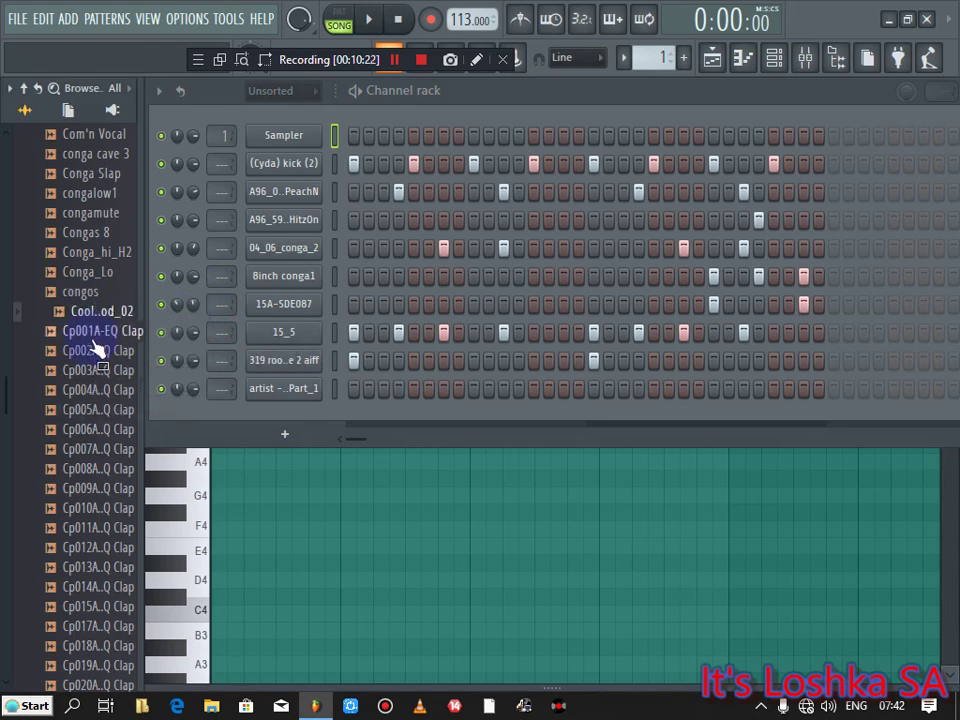
pyautogui.click(101, 352)
pyautogui.moveTo(213, 276); pyautogui.dragTo(174, 322)
# Step: Add a Cp002A-EQ Clap hit on step 4 and play the song to check its timing
pyautogui.click(415, 333)
pyautogui.press('space')
pyautogui.press('space')
pyautogui.press('space')
pyautogui.click(399, 333)
pyautogui.press('space')
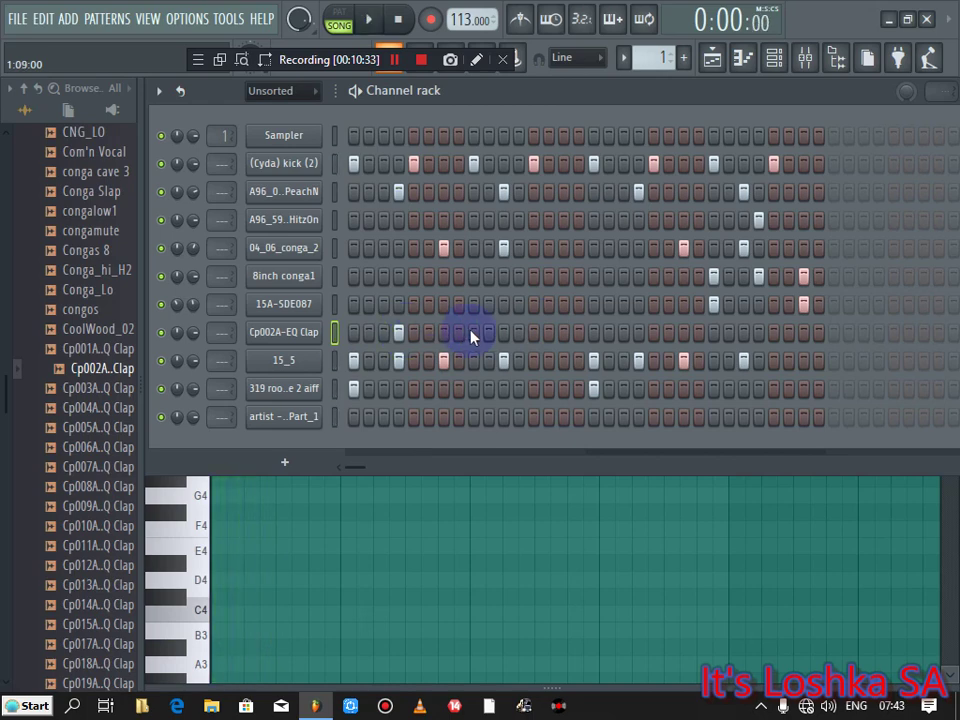
# Step: Add Cp002A-EQ Clap hits on steps 15, 25 and 31, replaying the song to check their timing
pyautogui.click(563, 332)
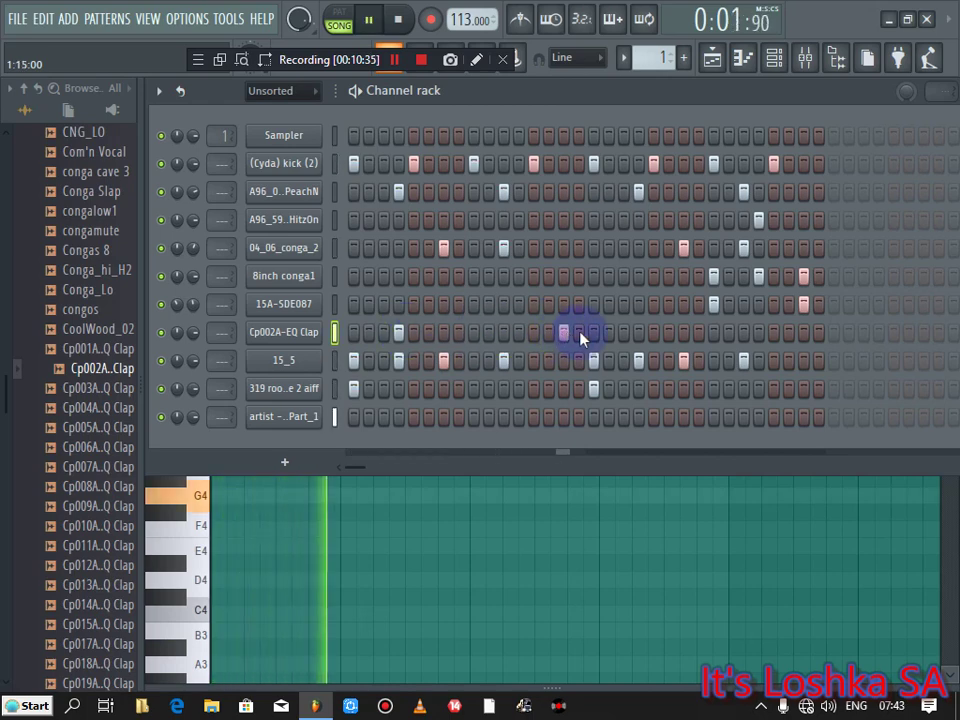
pyautogui.click(699, 333)
pyautogui.rightClick(699, 332)
pyautogui.click(714, 332)
pyautogui.press('space')
pyautogui.press('space')
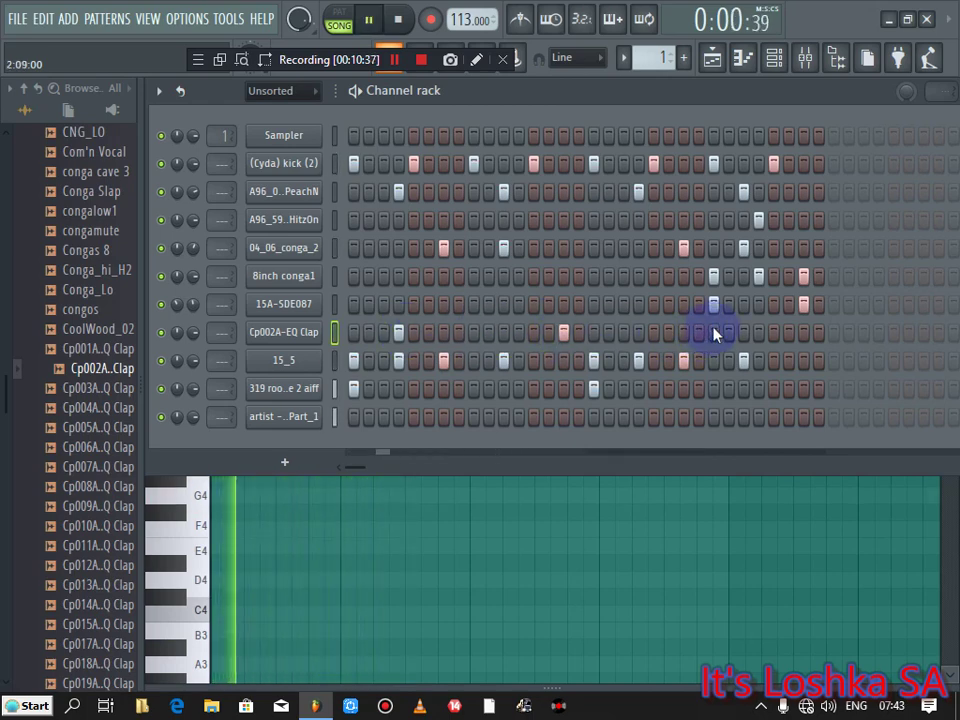
pyautogui.click(759, 333)
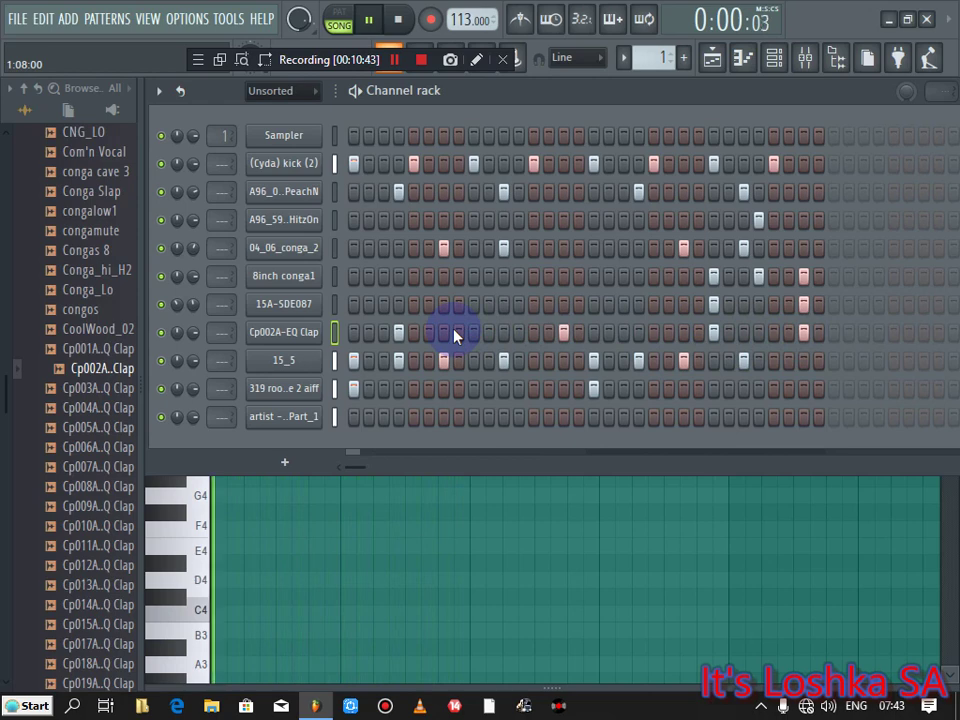
# Step: Add more Cp002A-EQ Clap hits on steps 6, 7, 11, 20, 22, 23 and 27 while replaying the song
pyautogui.press('space')
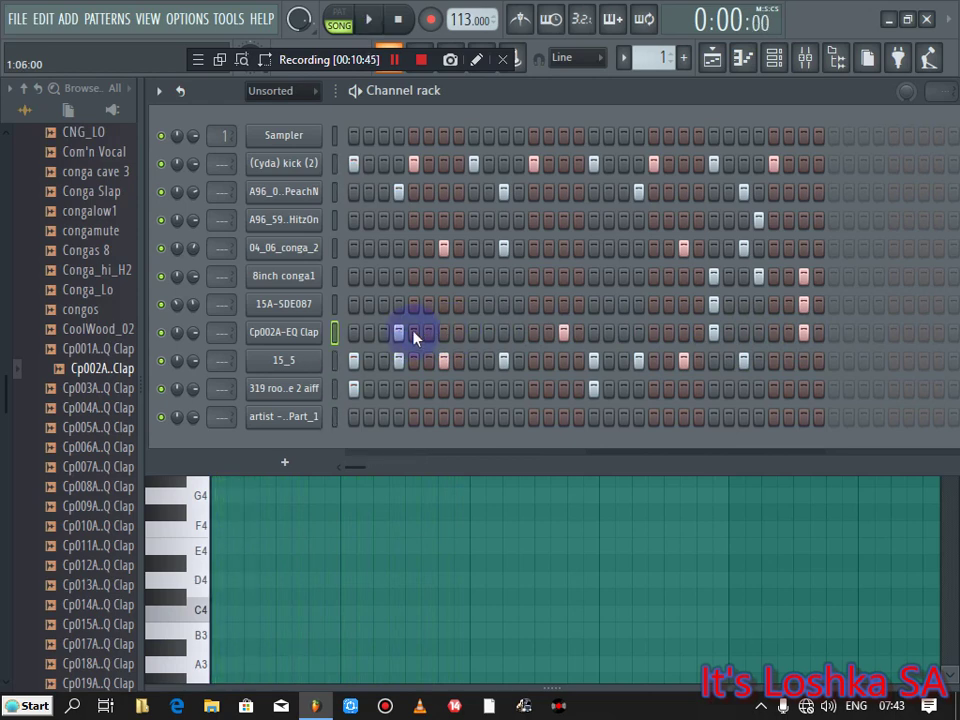
pyautogui.click(428, 332)
pyautogui.click(443, 332)
pyautogui.press('space')
pyautogui.click(505, 332)
pyautogui.press('space')
pyautogui.press('space')
pyautogui.click(639, 332)
pyautogui.click(669, 332)
pyautogui.click(714, 332)
pyautogui.press('space')
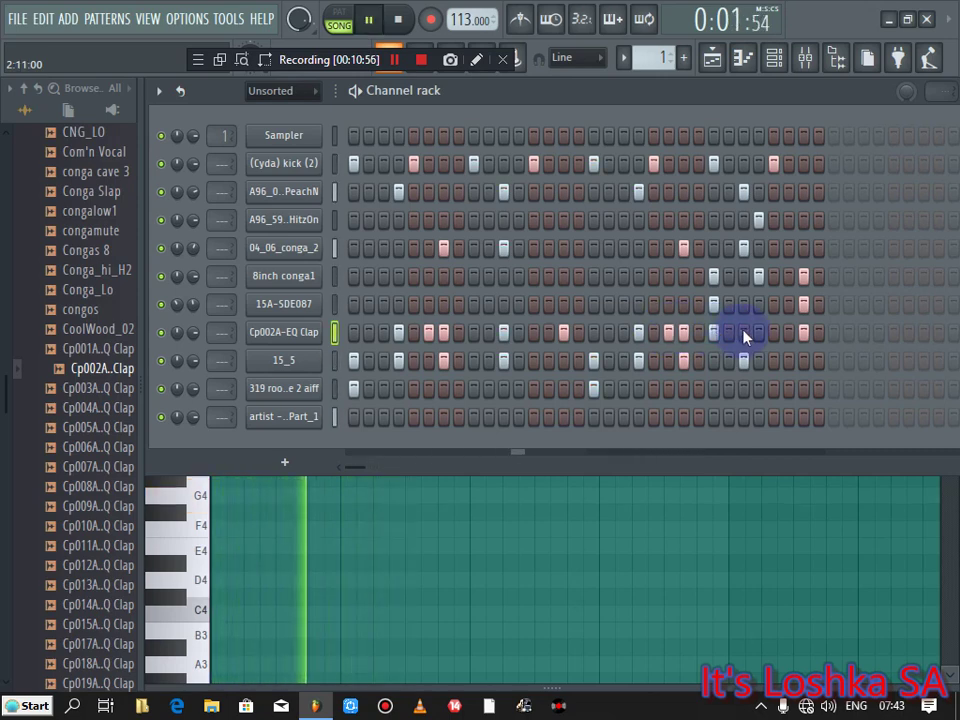
pyautogui.click(744, 332)
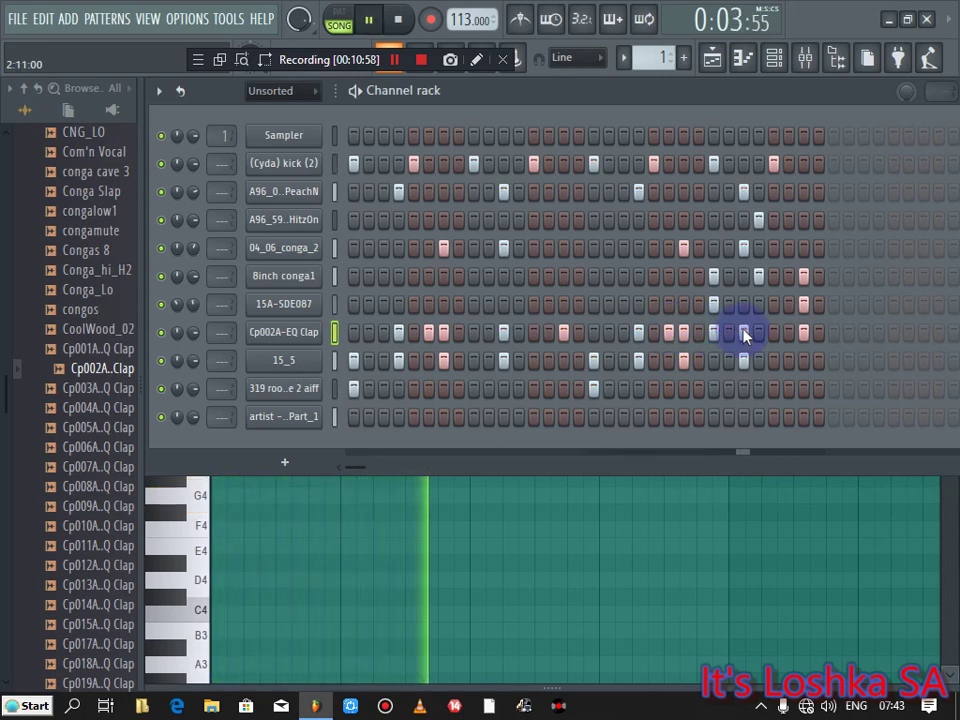
# Step: Audition further clap, crash and effect samples up to eff while the song plays, and close the piano roll
pyautogui.click(118, 390)
pyautogui.moveTo(118, 395); pyautogui.dragTo(107, 561)
pyautogui.moveTo(6, 381); pyautogui.dragTo(26, 407)
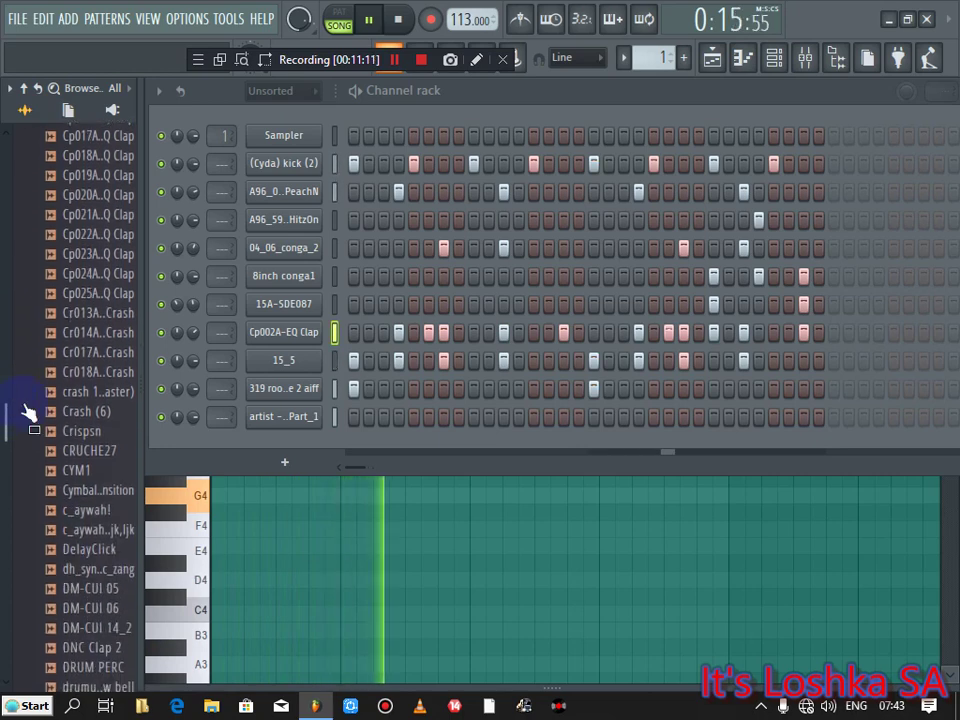
pyautogui.moveTo(110, 400); pyautogui.dragTo(375, 510)
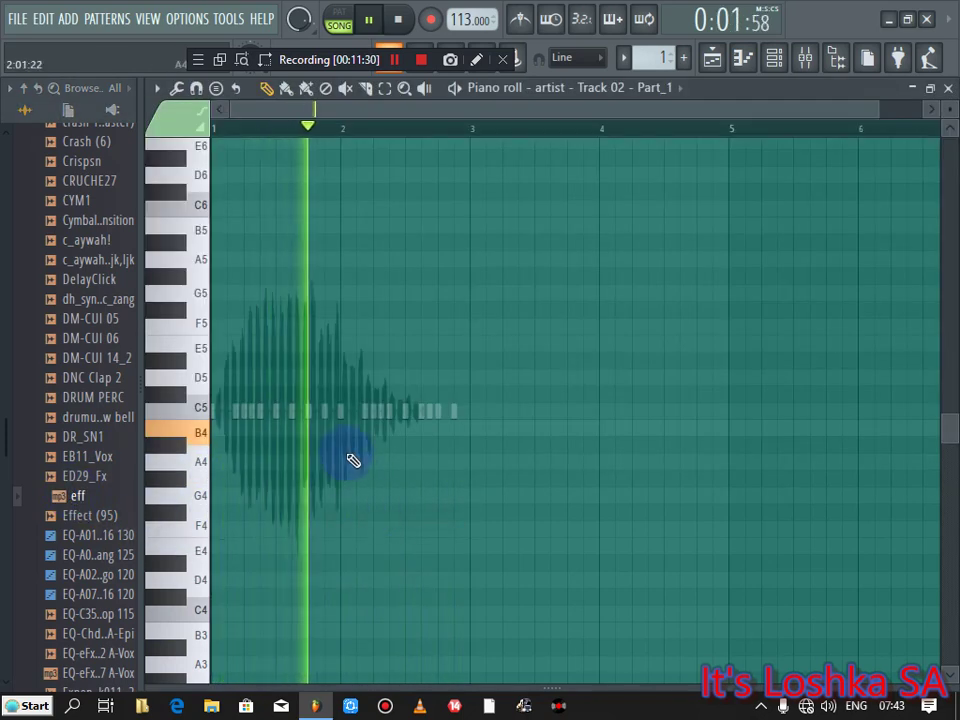
pyautogui.click(948, 88)
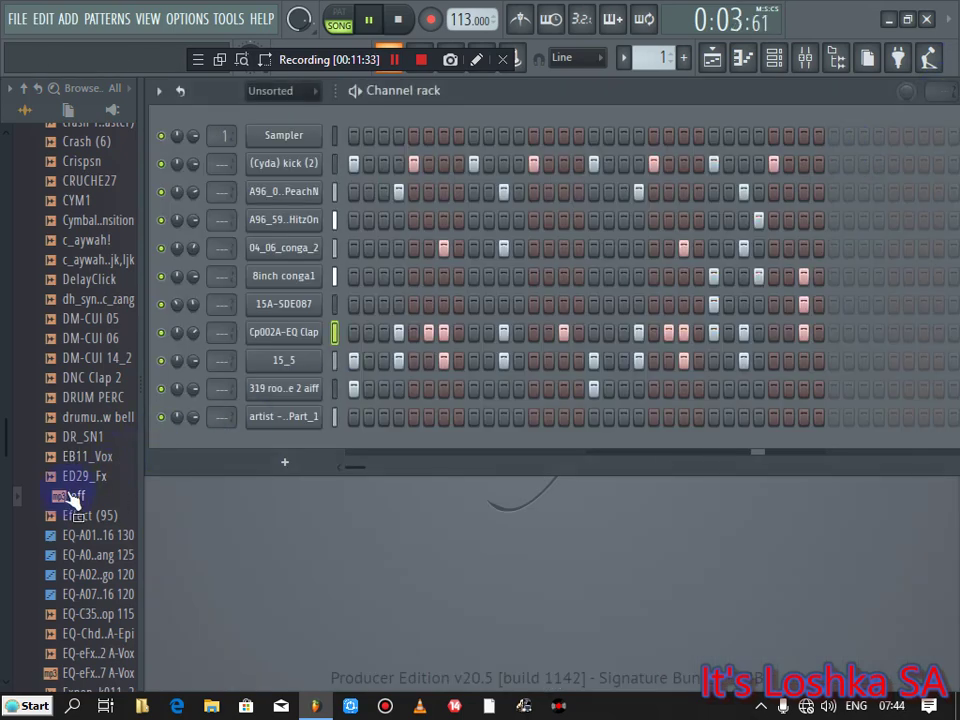
# Step: Place the eff sample on Track 4 of the playlist, with the song stopped, and align its start with bar 8
pyautogui.moveTo(215, 437); pyautogui.dragTo(652, 292)
pyautogui.press('space')
pyautogui.moveTo(731, 106); pyautogui.dragTo(581, 114)
pyautogui.moveTo(586, 318); pyautogui.dragTo(565, 325)
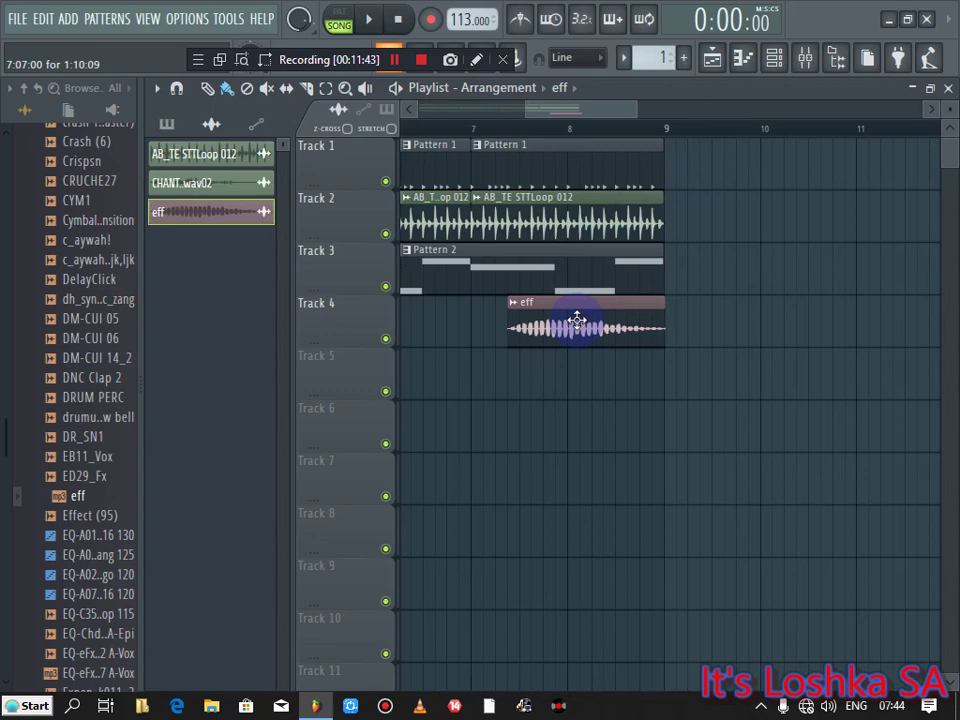
pyautogui.moveTo(577, 320); pyautogui.dragTo(626, 316)
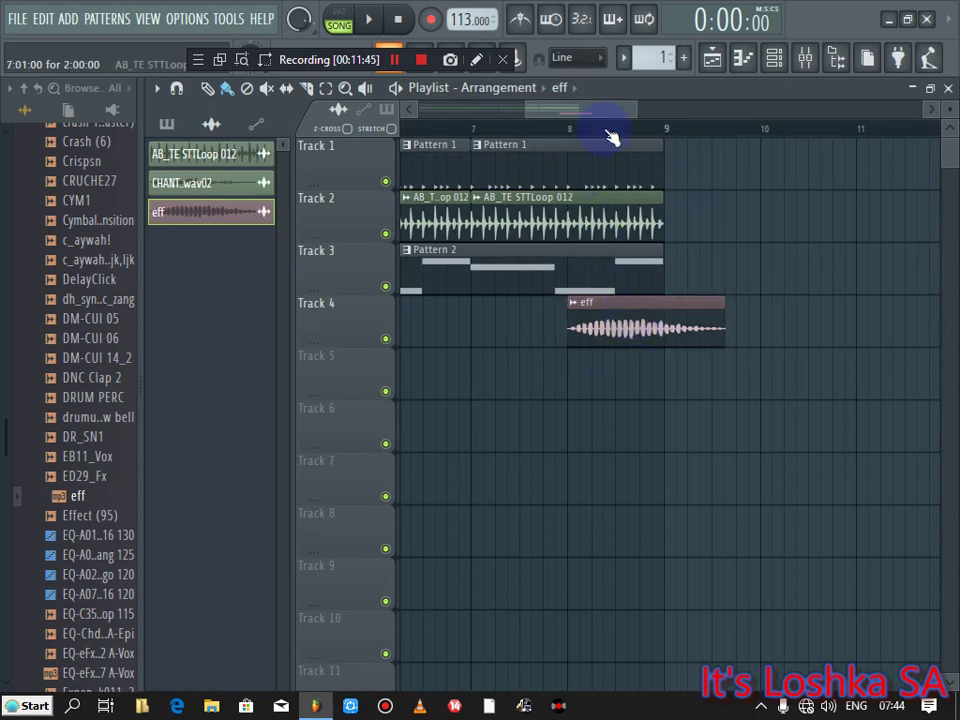
# Step: Open the eff channel's settings and raise its silence trimming threshold, keeping the Track 4 clip in view
pyautogui.click(771, 62)
pyautogui.click(303, 200)
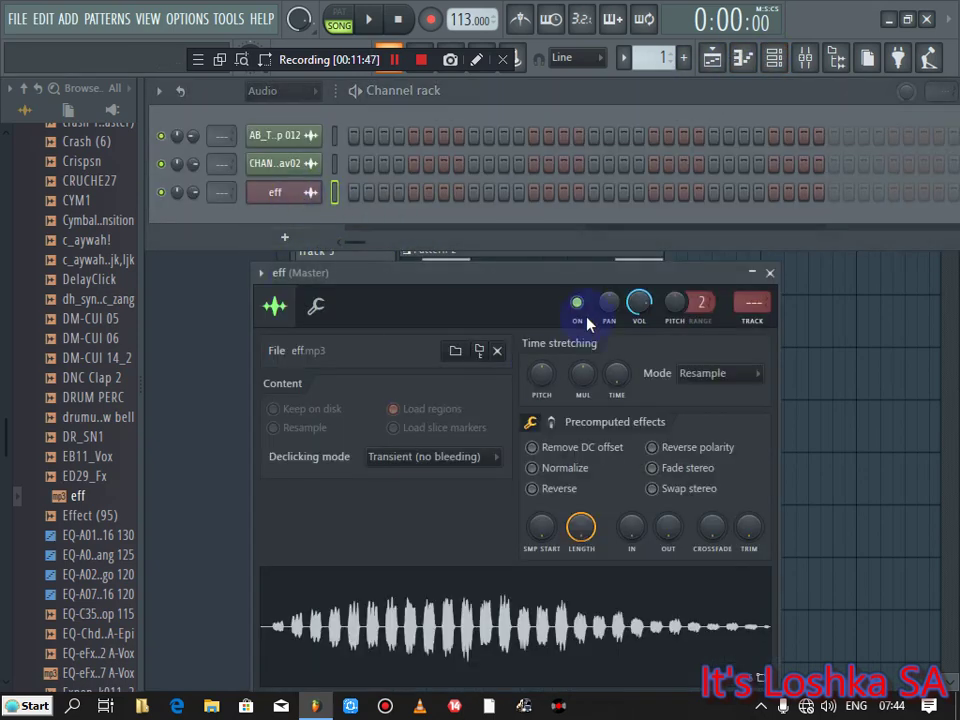
pyautogui.moveTo(564, 279); pyautogui.dragTo(536, 318)
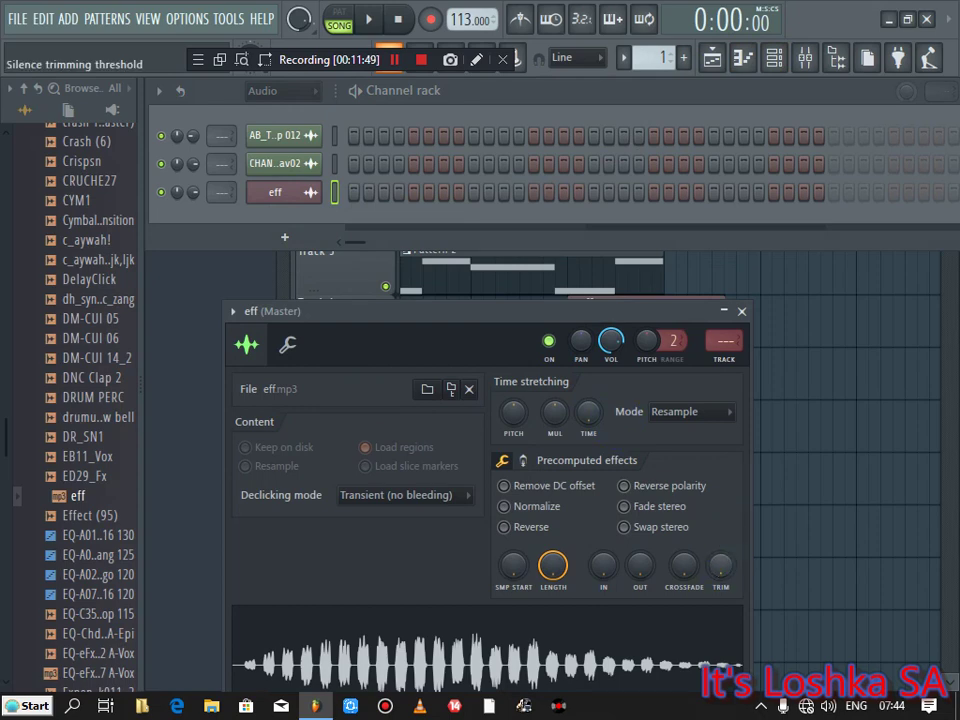
pyautogui.moveTo(707, 570); pyautogui.dragTo(707, 555)
pyautogui.moveTo(662, 315); pyautogui.dragTo(658, 400)
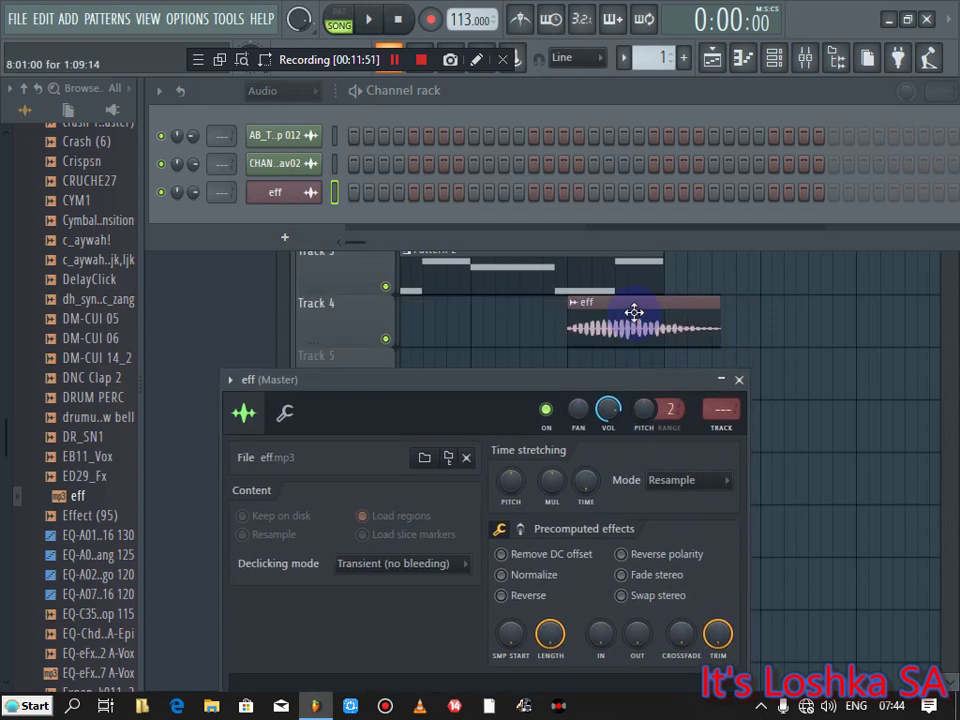
# Step: Try the eff clip at the start of bar 7 and play the song from just before it
pyautogui.moveTo(634, 311); pyautogui.dragTo(553, 324)
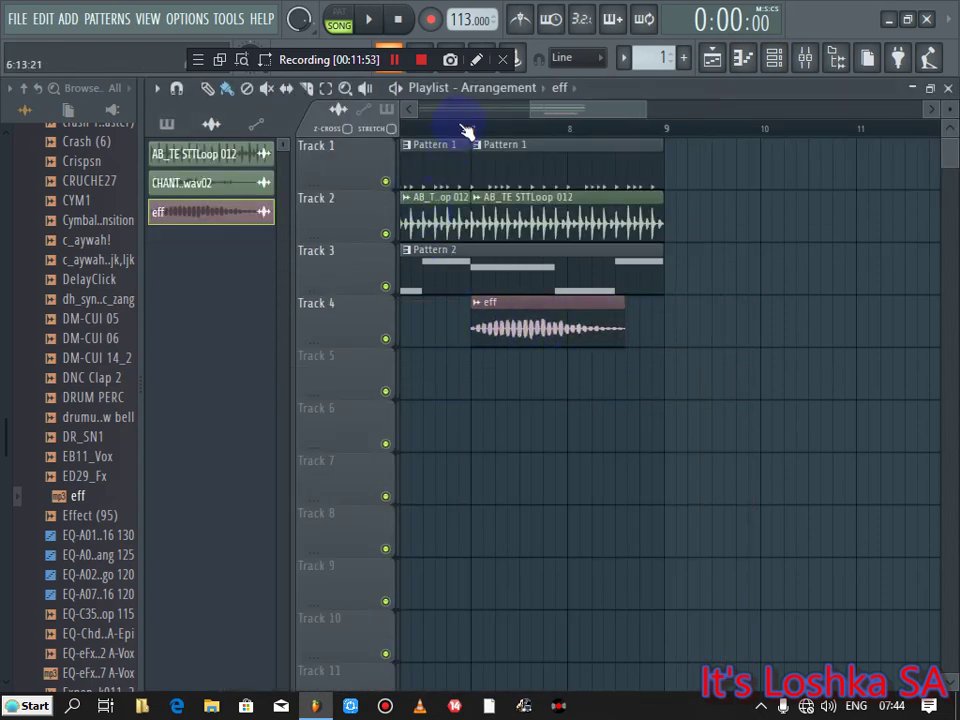
pyautogui.press('space')
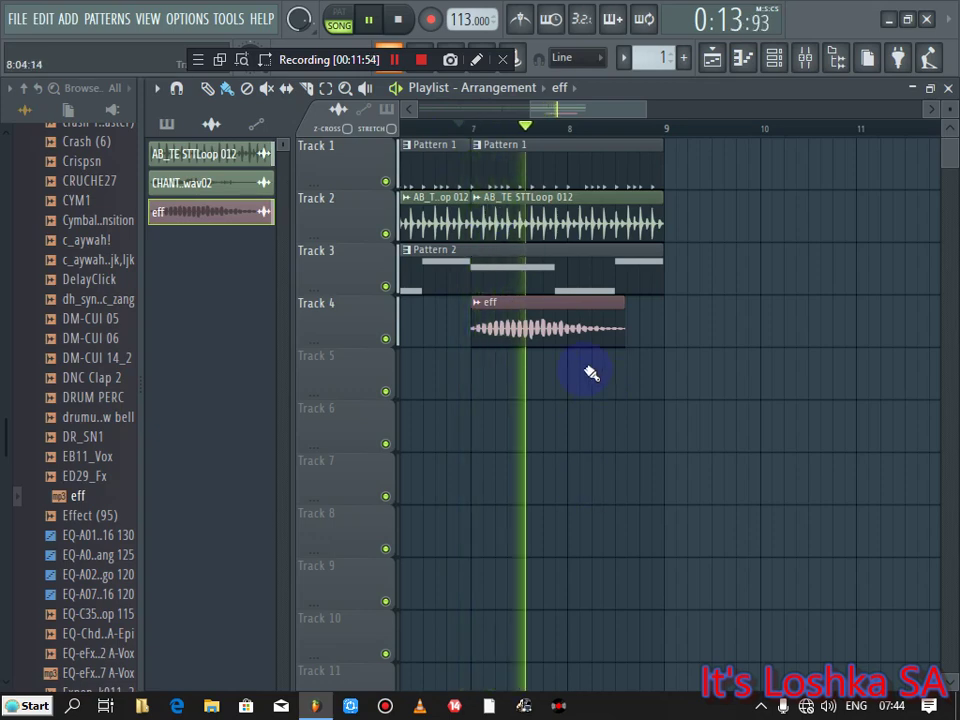
pyautogui.press('space')
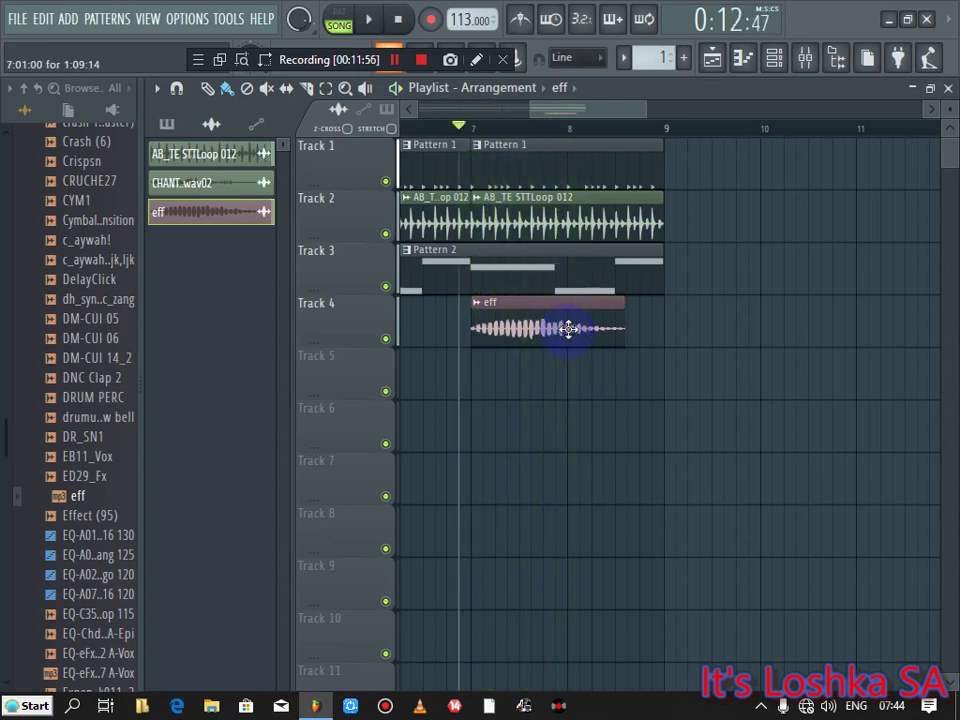
# Step: Try stretching the eff sample to a time of 2:00:00 in its channel settings
pyautogui.click(774, 57)
pyautogui.click(284, 203)
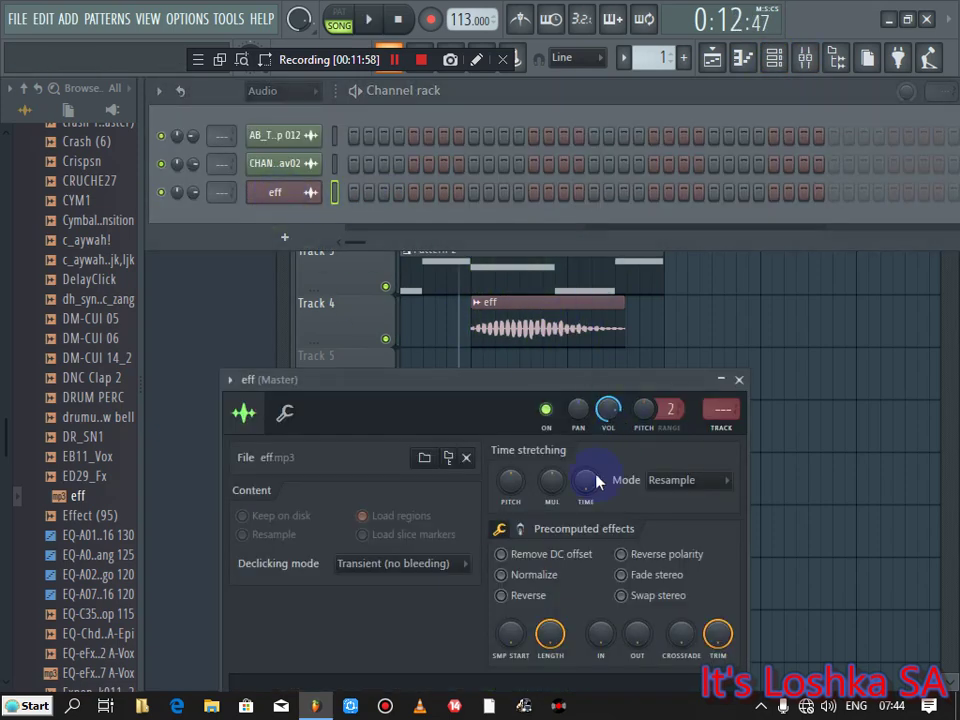
pyautogui.moveTo(592, 487); pyautogui.dragTo(592, 465)
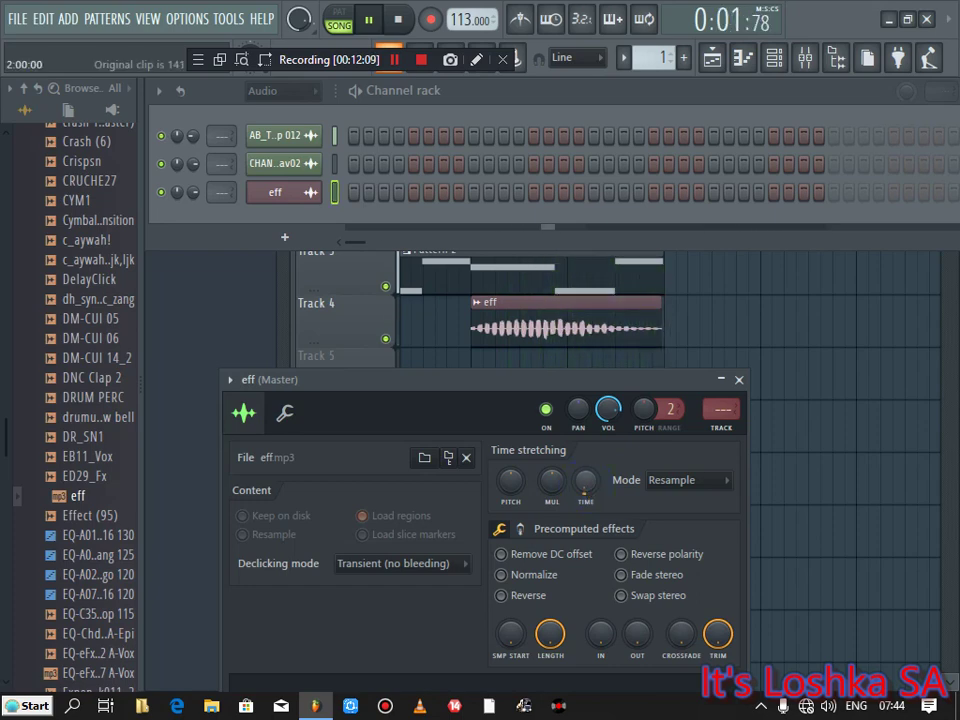
# Step: Reset the eff sample's time stretching, move its clip to start at bar 8 and play the song
pyautogui.moveTo(586, 481); pyautogui.dragTo(586, 501)
pyautogui.moveTo(553, 326); pyautogui.dragTo(646, 326)
pyautogui.press('space')
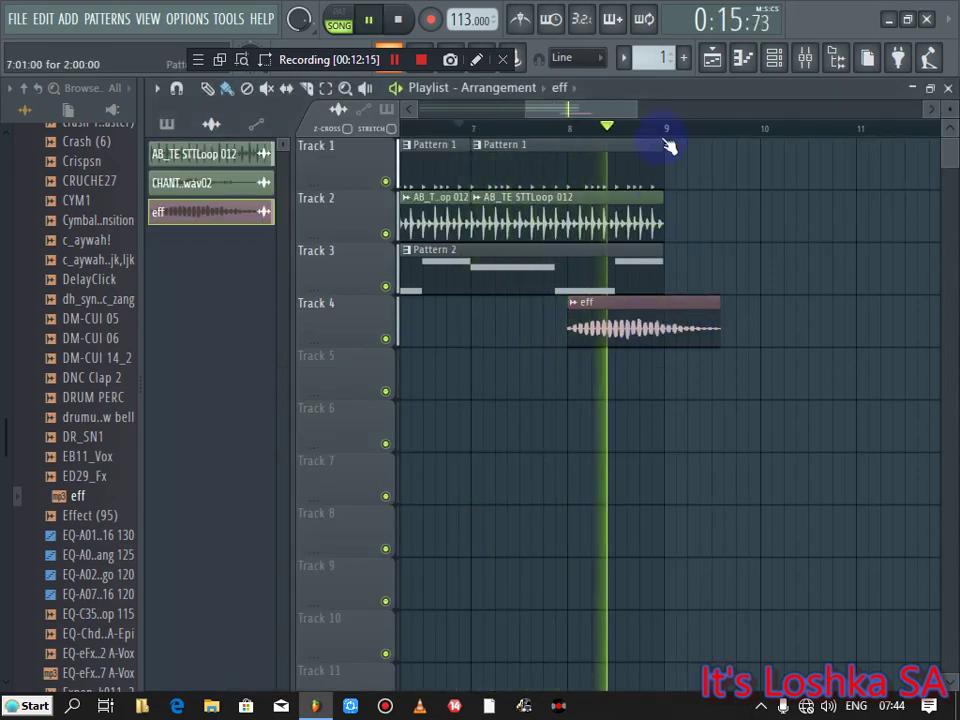
# Step: Duplicate the bar 1 to 8 clips of Tracks 1 to 3 into bars 9 to 16 and clear the selection
pyautogui.hotkey('ctrl', 'a')
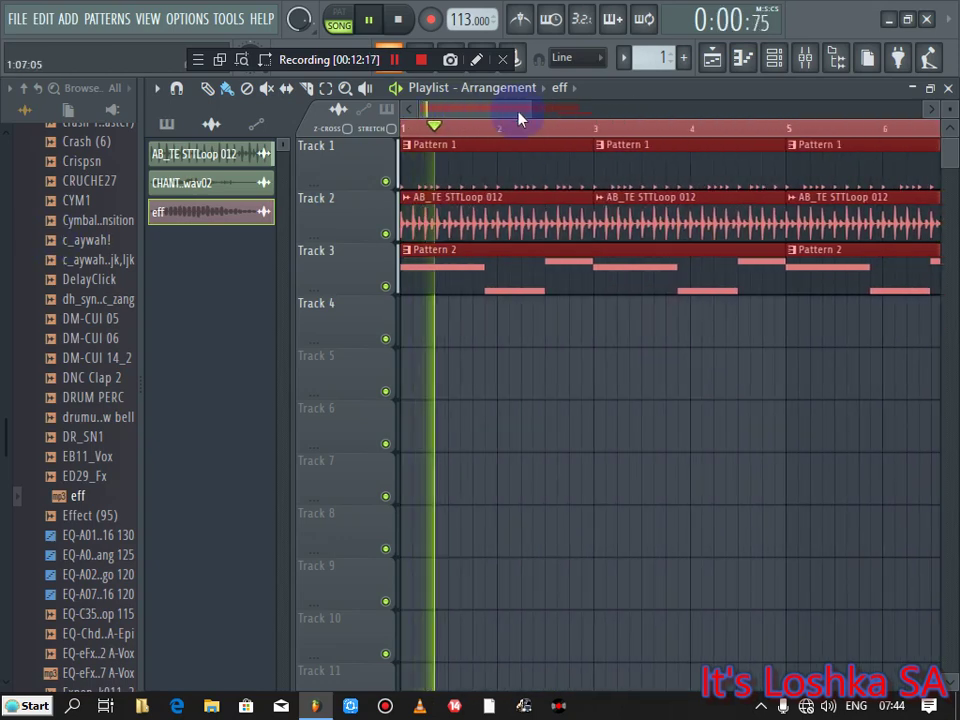
pyautogui.moveTo(527, 107); pyautogui.dragTo(790, 124)
pyautogui.hotkey('ctrl', 'd')
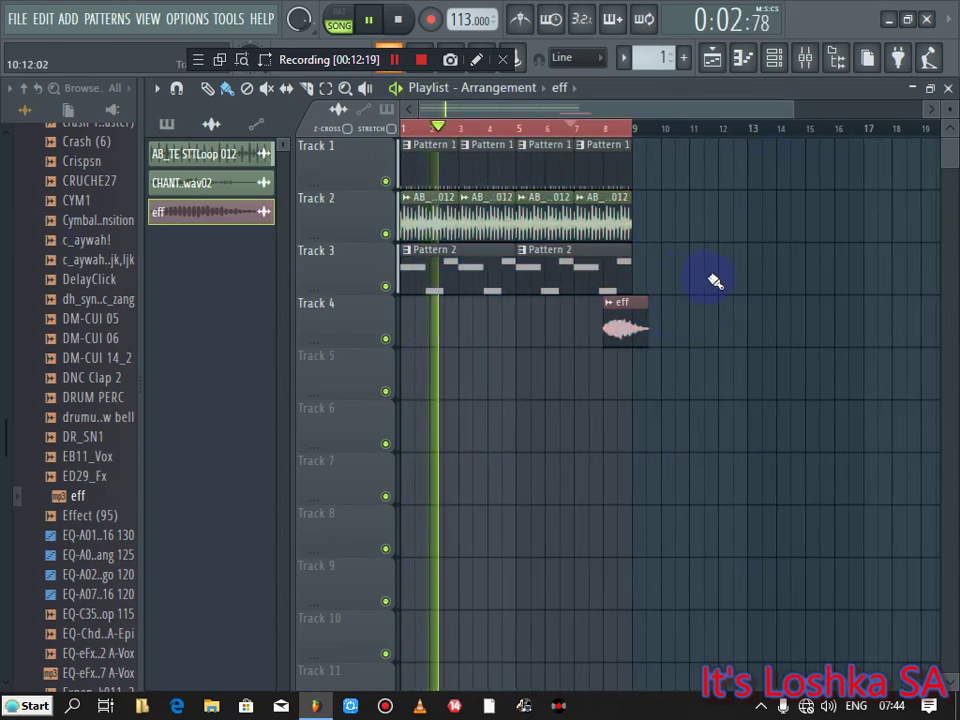
pyautogui.hotkey('ctrl', 'd')
pyautogui.moveTo(679, 140); pyautogui.dragTo(385, 270)
pyautogui.hotkey('ctrl', 'b')
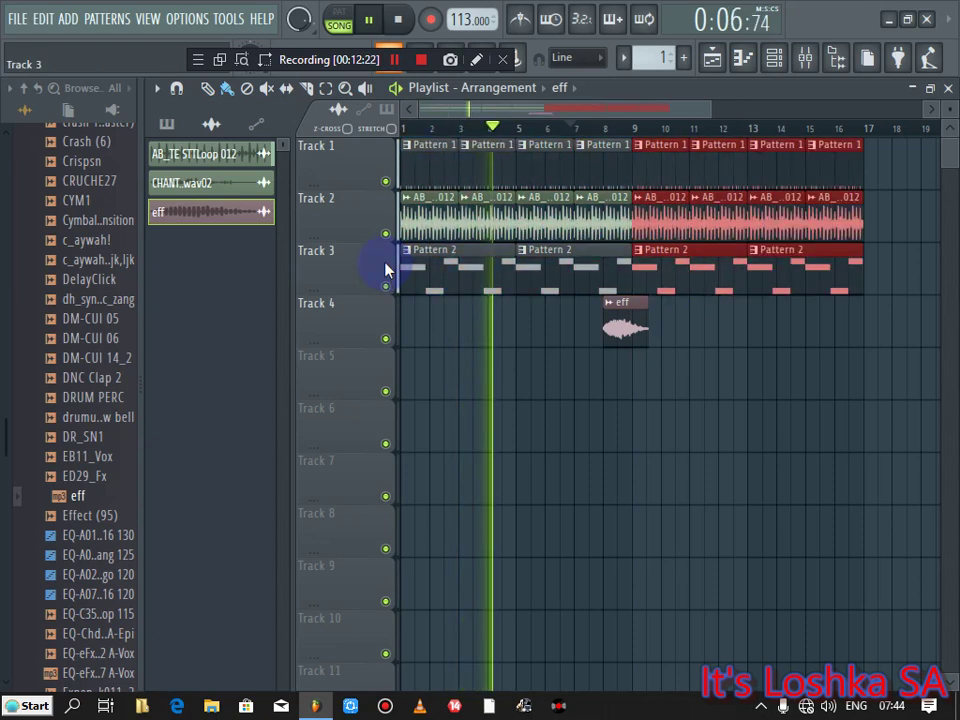
pyautogui.click(561, 429)
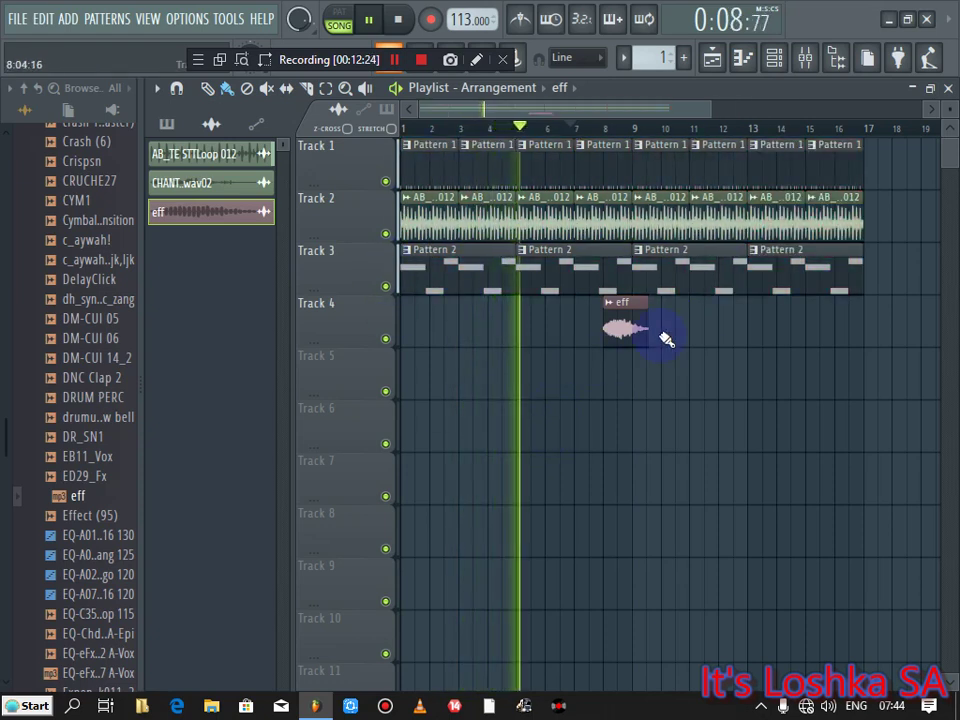
# Step: Return to the Unsorted channels in the channel rack and close the eff channel's settings
pyautogui.click(950, 89)
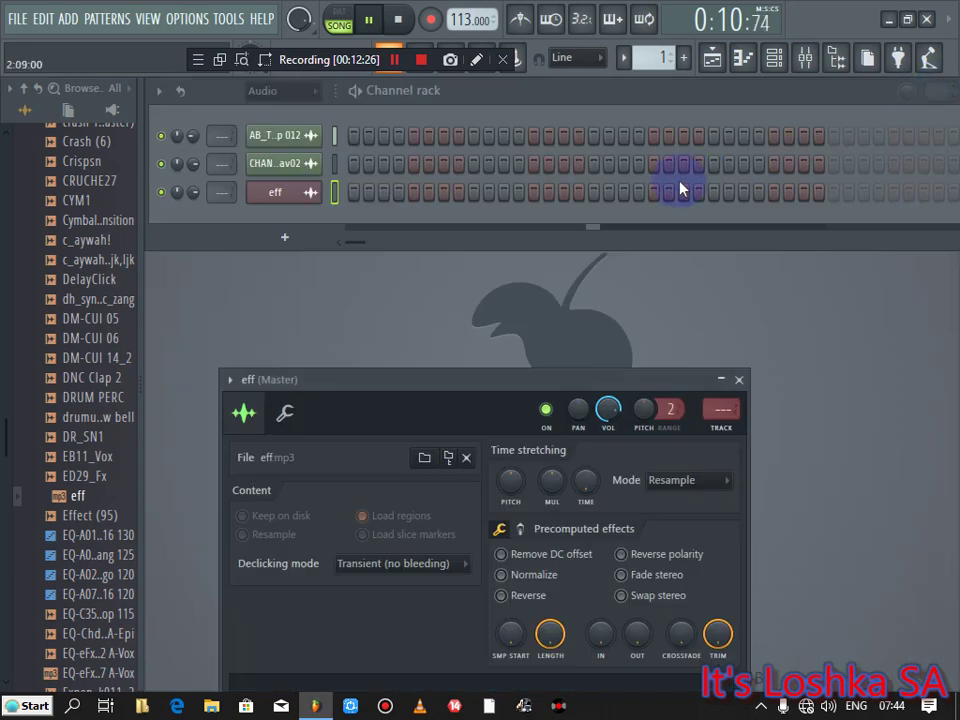
pyautogui.press('pagedown')
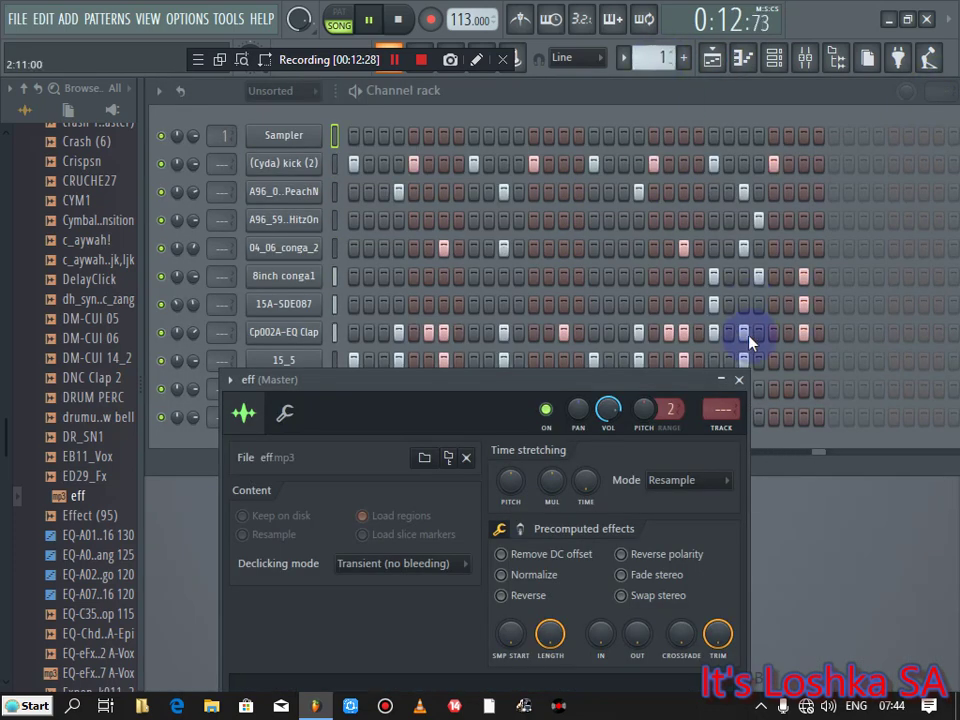
pyautogui.moveTo(660, 383); pyautogui.dragTo(797, 393)
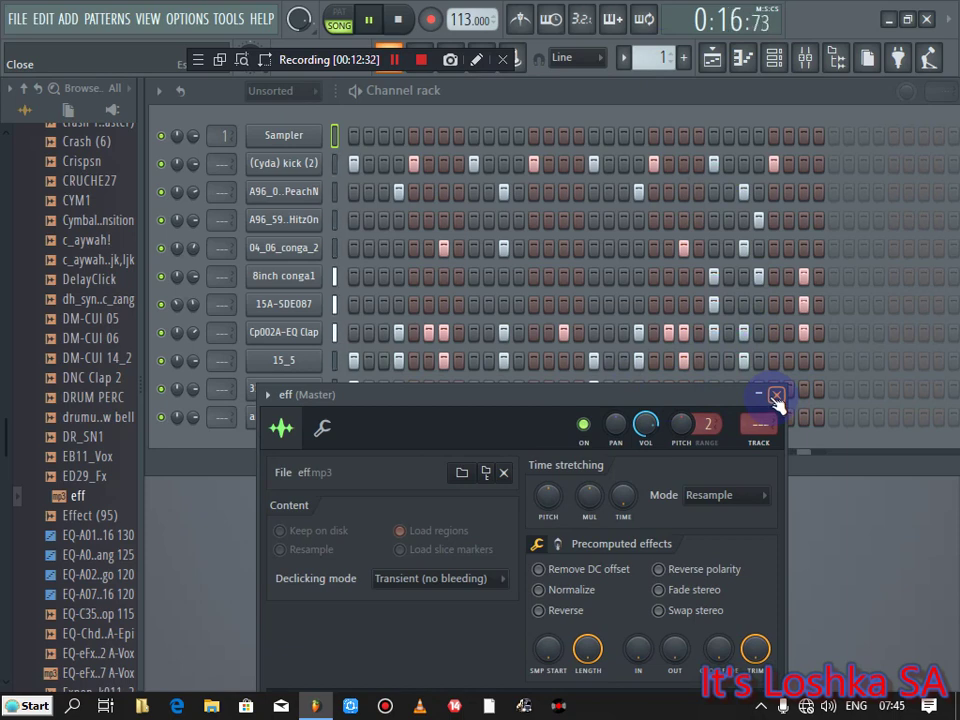
pyautogui.click(776, 396)
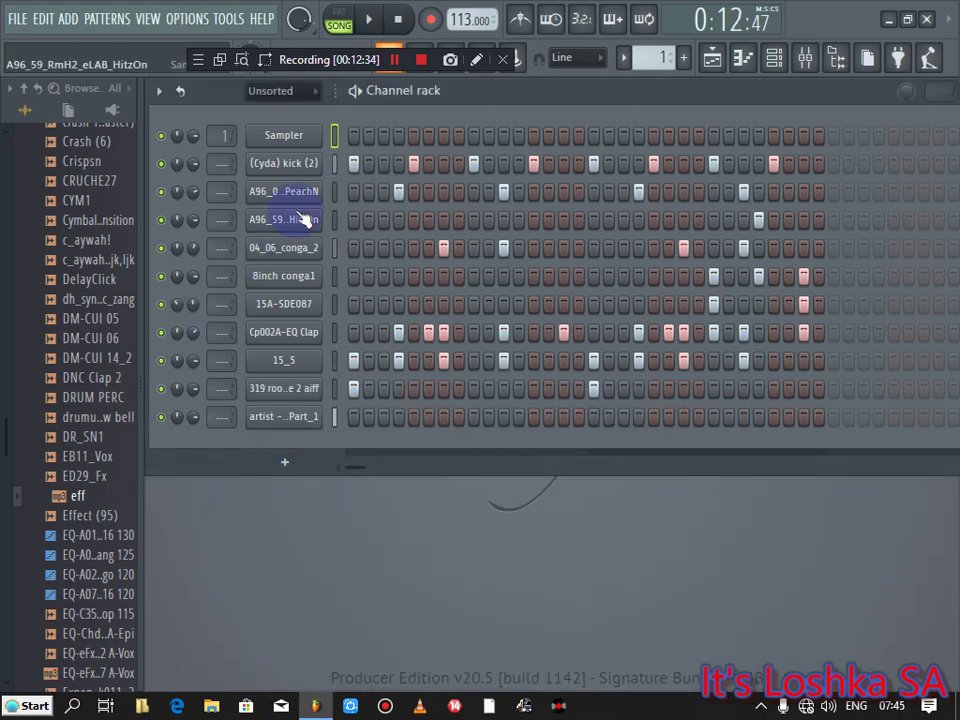
# Step: Reset the silence trimming threshold of the eff channel to its minimum and play the song around its Track 4 clip
pyautogui.click(713, 60)
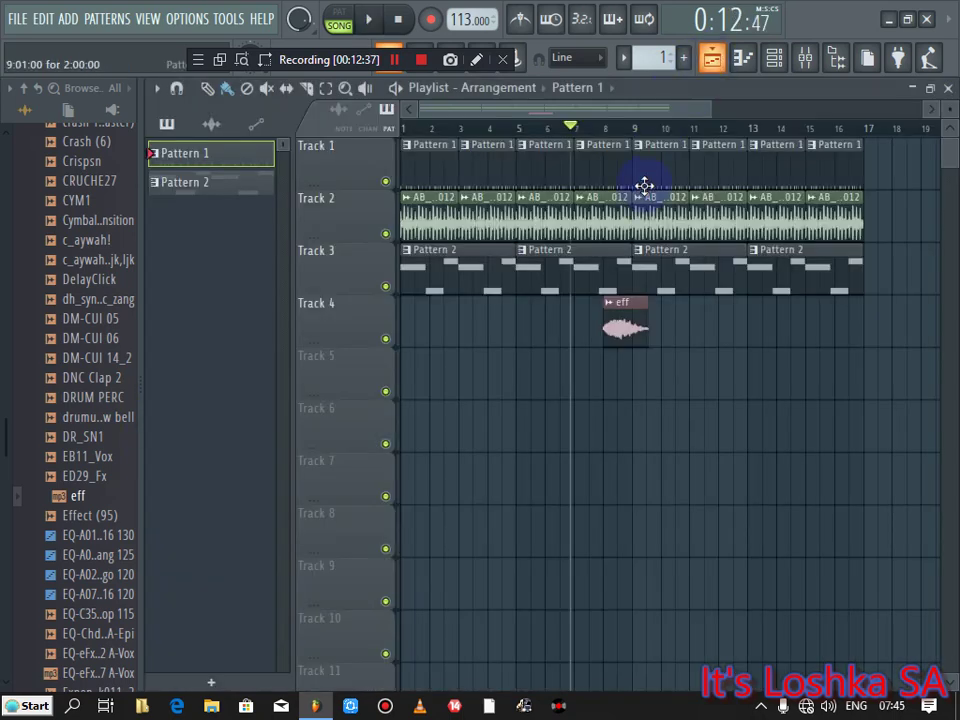
pyautogui.moveTo(421, 108); pyautogui.dragTo(551, 162)
pyautogui.scroll(1, 551, 168)
pyautogui.click(561, 330)
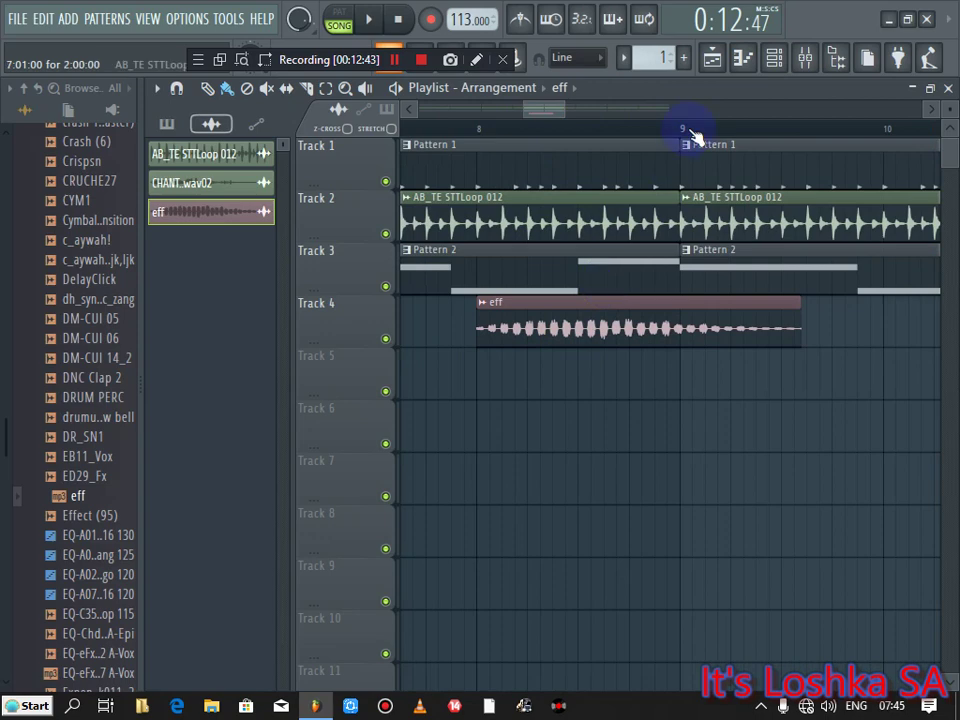
pyautogui.click(783, 60)
pyautogui.click(280, 192)
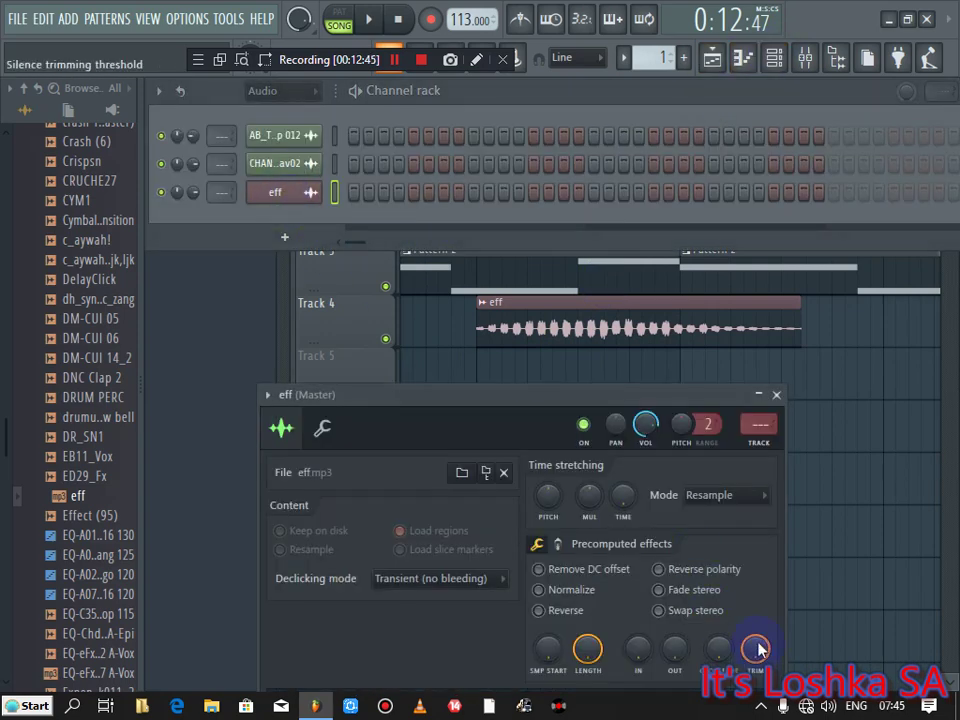
pyautogui.moveTo(757, 648); pyautogui.dragTo(757, 680)
pyautogui.moveTo(596, 404); pyautogui.dragTo(630, 380)
pyautogui.press('space')
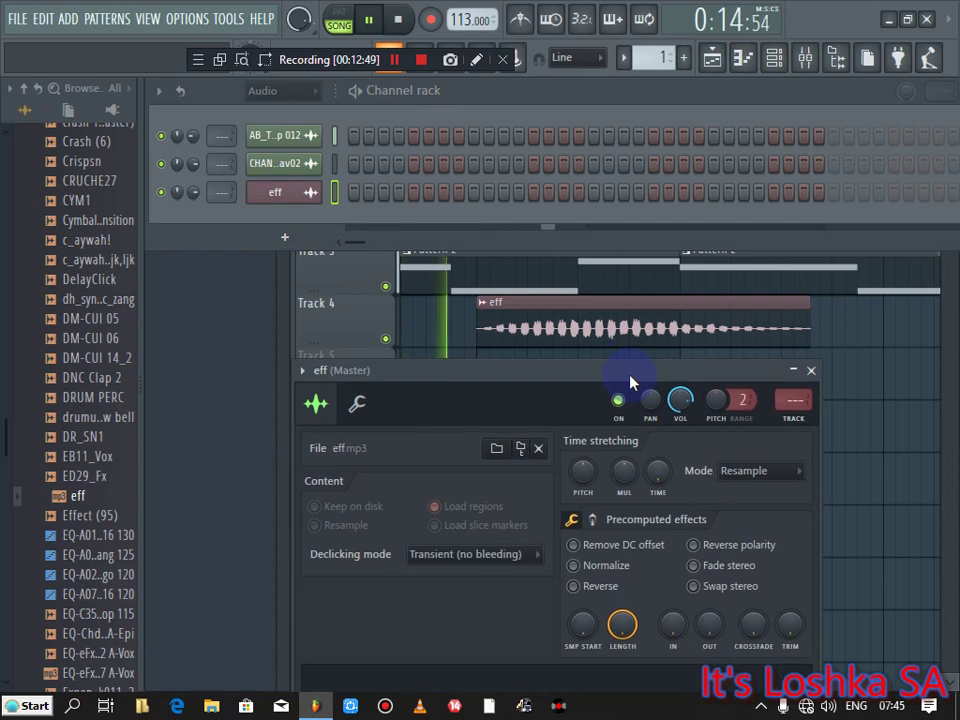
pyautogui.press('space')
# Step: Nudge the eff clip on Track 4 slightly ahead of bar 8 using 1/2 step snap, play it and restore Line snap
pyautogui.click(349, 318)
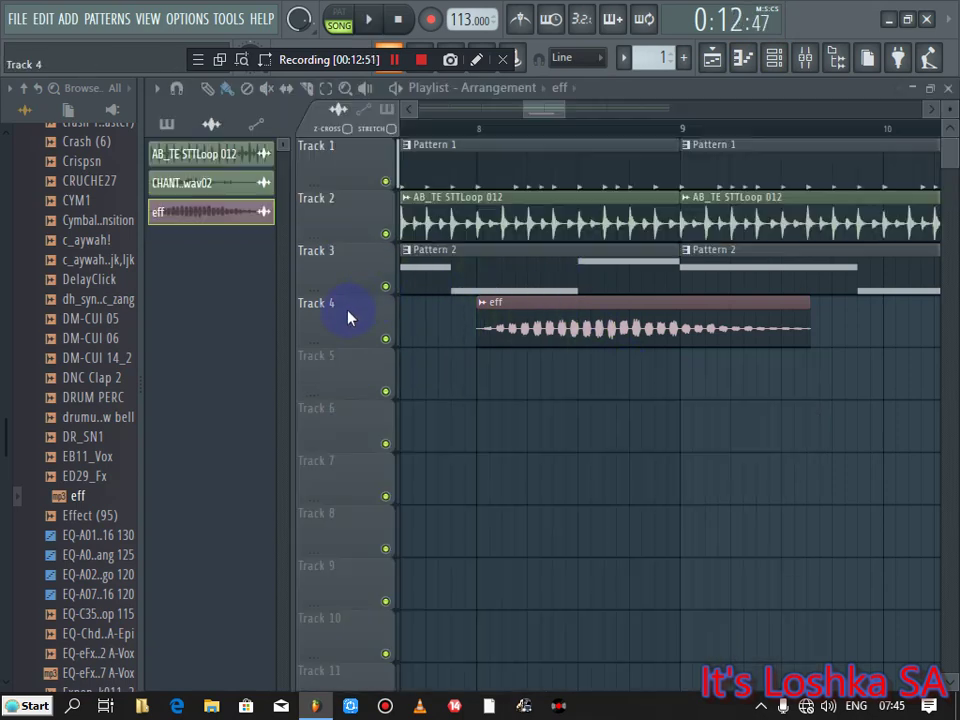
pyautogui.moveTo(527, 118)
pyautogui.mouseDown()
pyautogui.moveTo(506, 117)
pyautogui.moveTo(535, 111)
pyautogui.mouseUp()
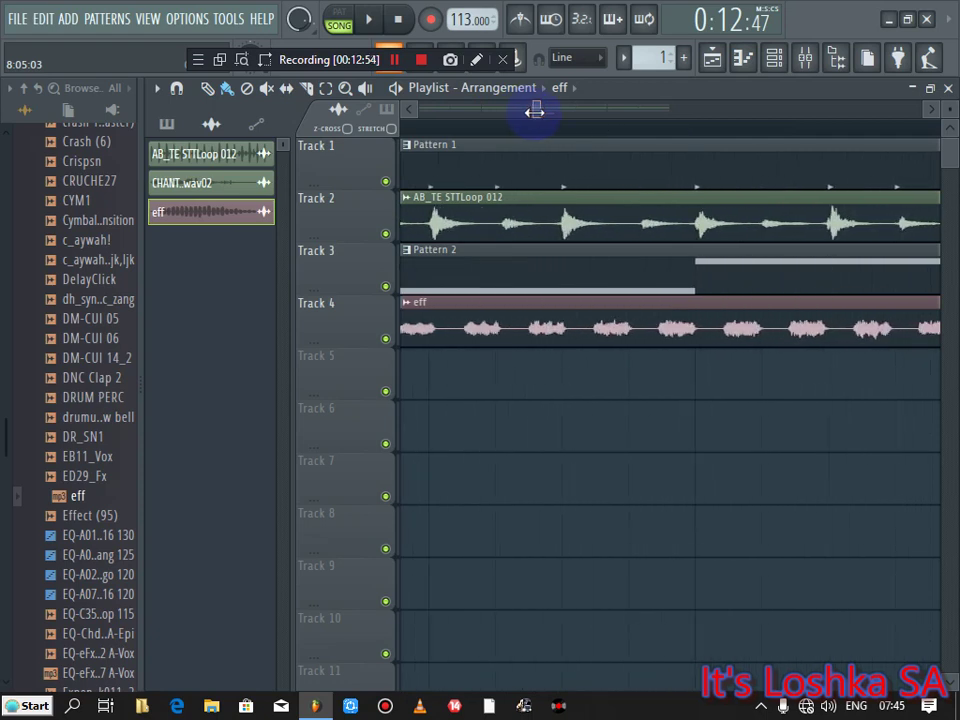
pyautogui.click(414, 111)
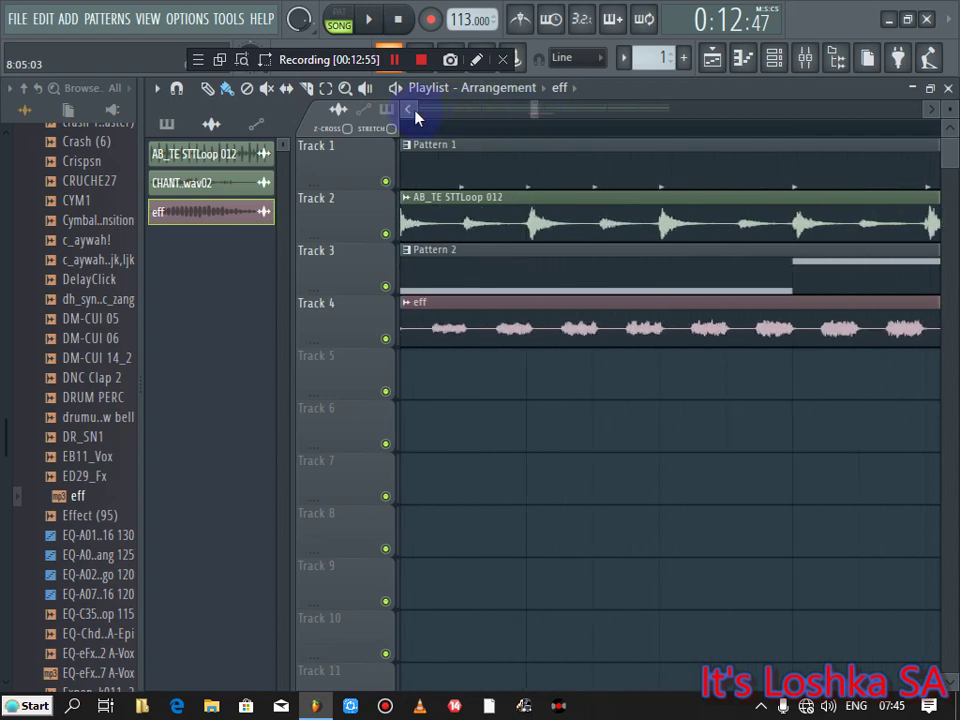
pyautogui.click(934, 111)
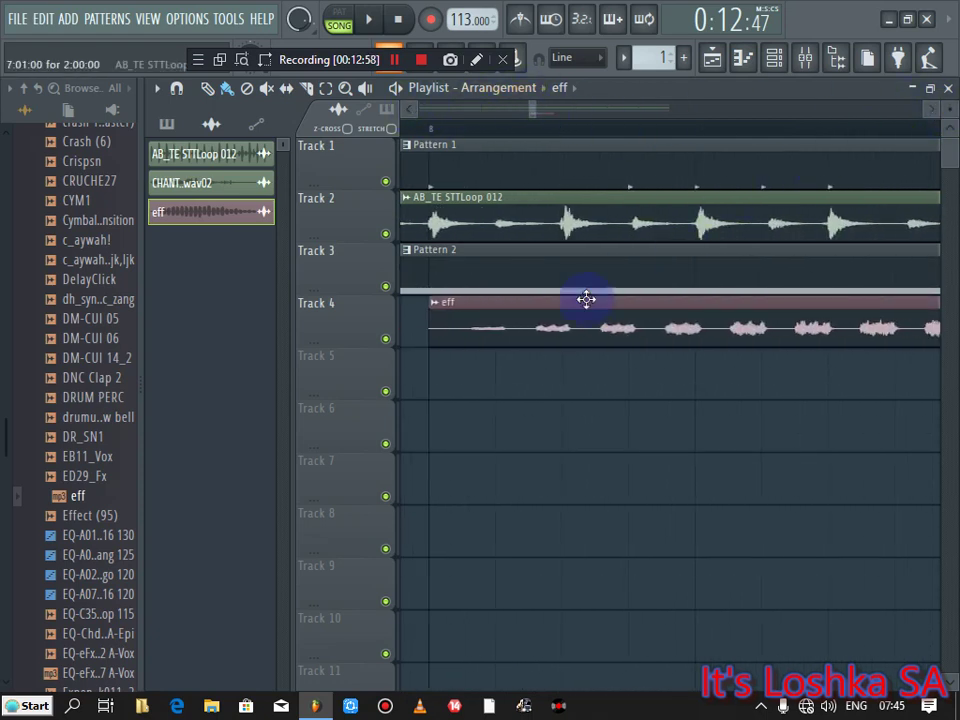
pyautogui.click(575, 57)
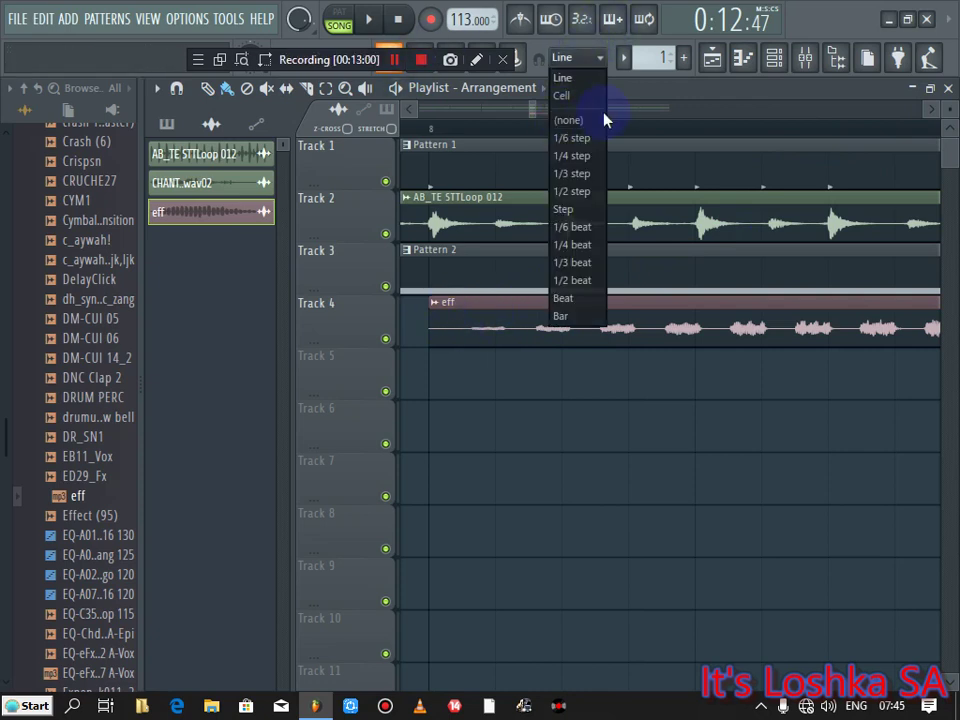
pyautogui.click(577, 193)
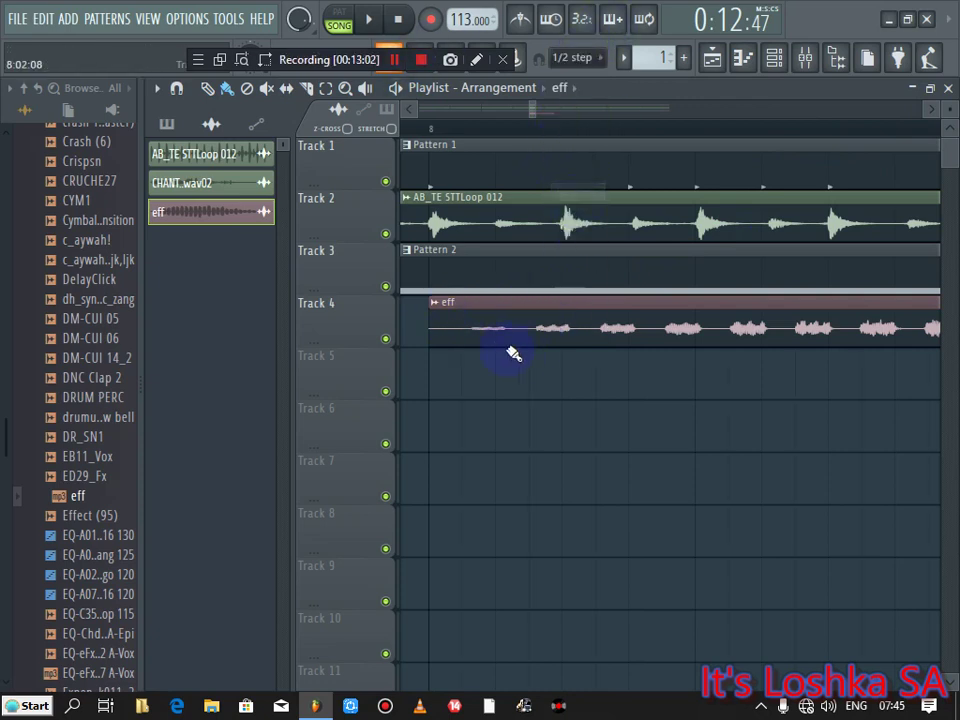
pyautogui.moveTo(474, 335); pyautogui.dragTo(466, 335)
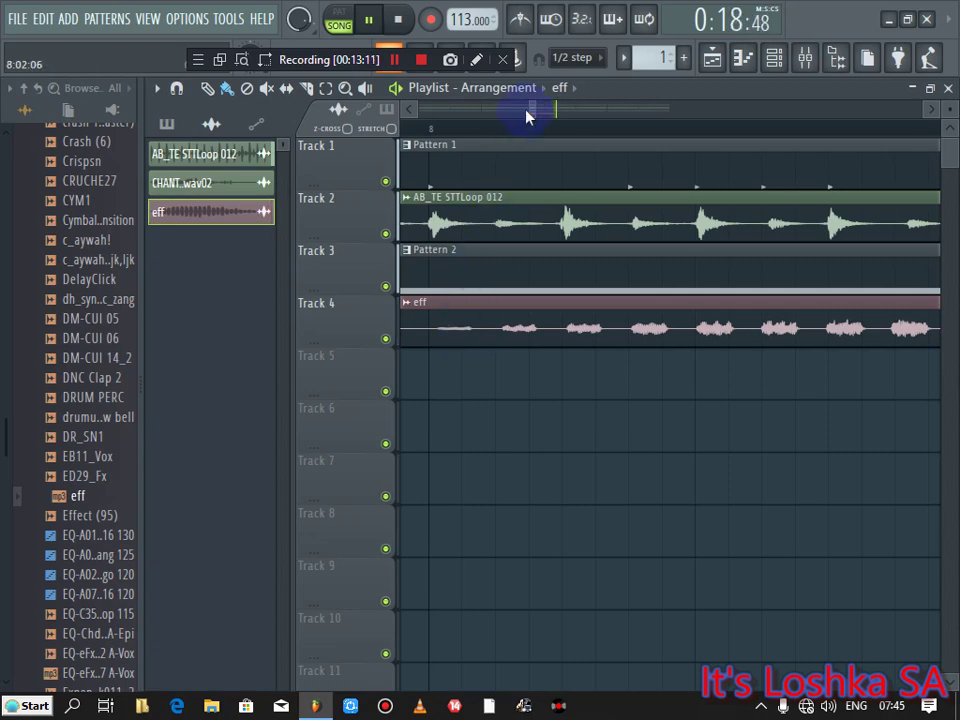
pyautogui.moveTo(536, 103); pyautogui.dragTo(686, 103)
pyautogui.click(579, 58)
pyautogui.click(563, 77)
pyautogui.press('space')
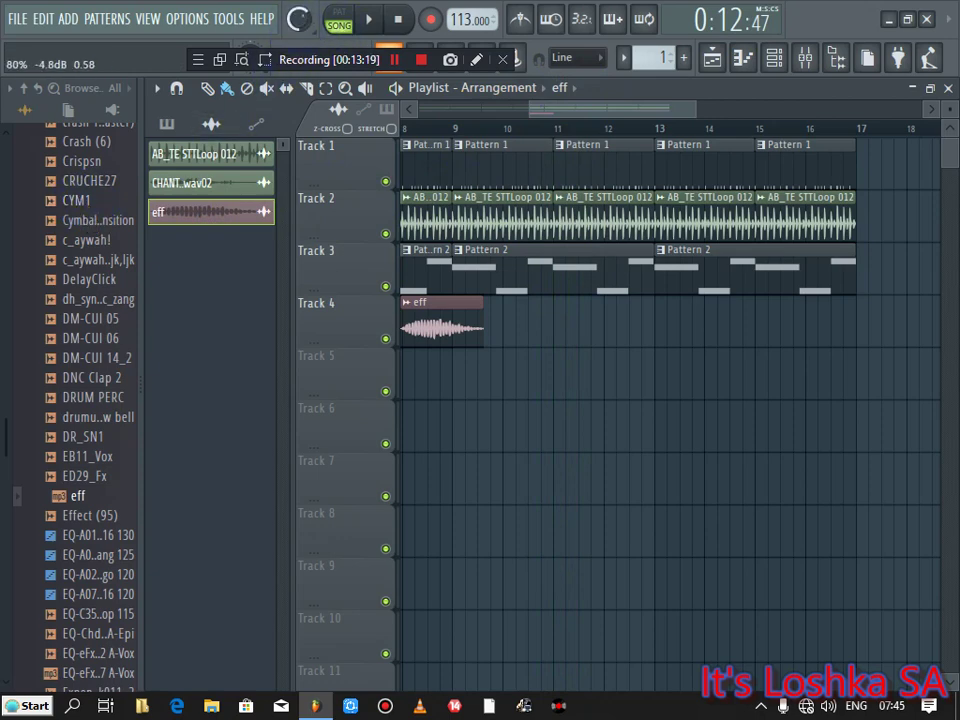
# Step: Place the CYM1 sample on Track 5 at bar 9 and set its channel volume to 25%
pyautogui.moveTo(72, 210); pyautogui.dragTo(808, 365)
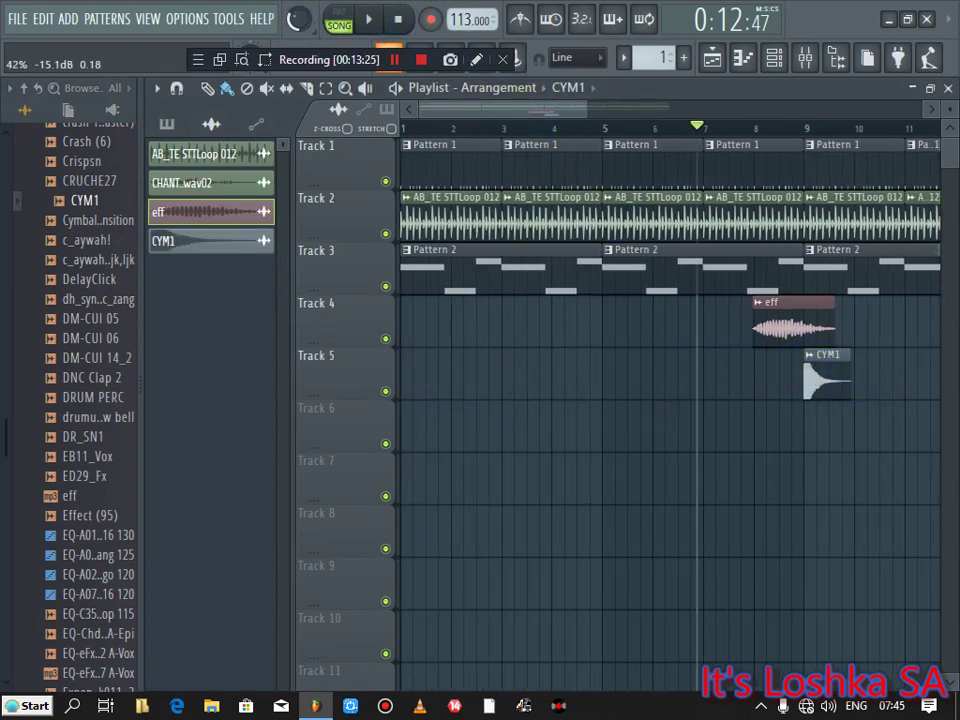
pyautogui.click(775, 58)
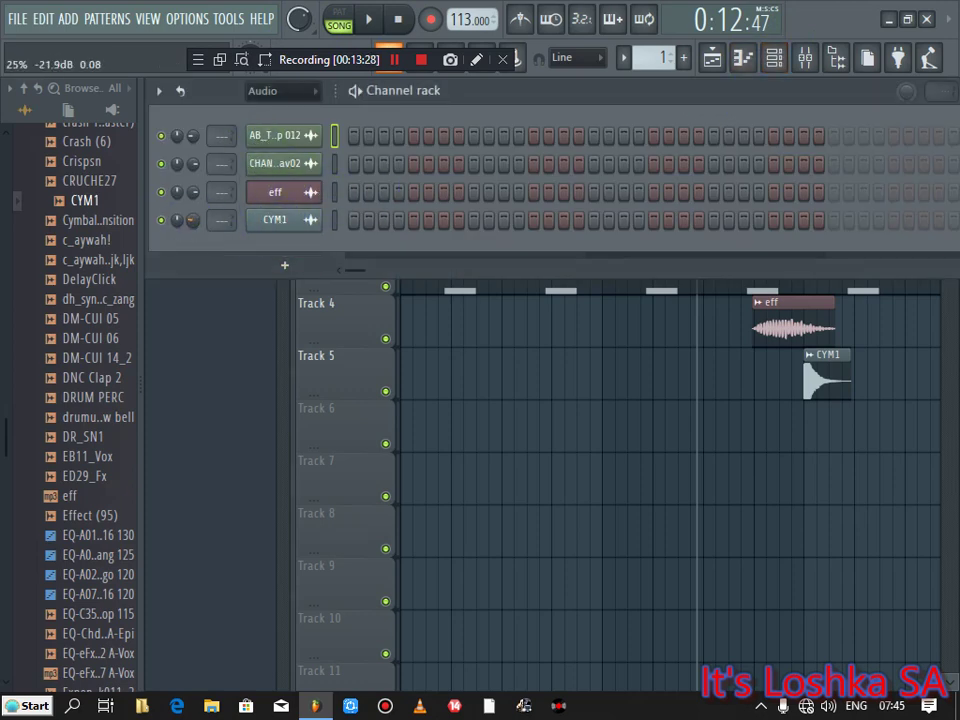
pyautogui.click(274, 164)
pyautogui.click(696, 201)
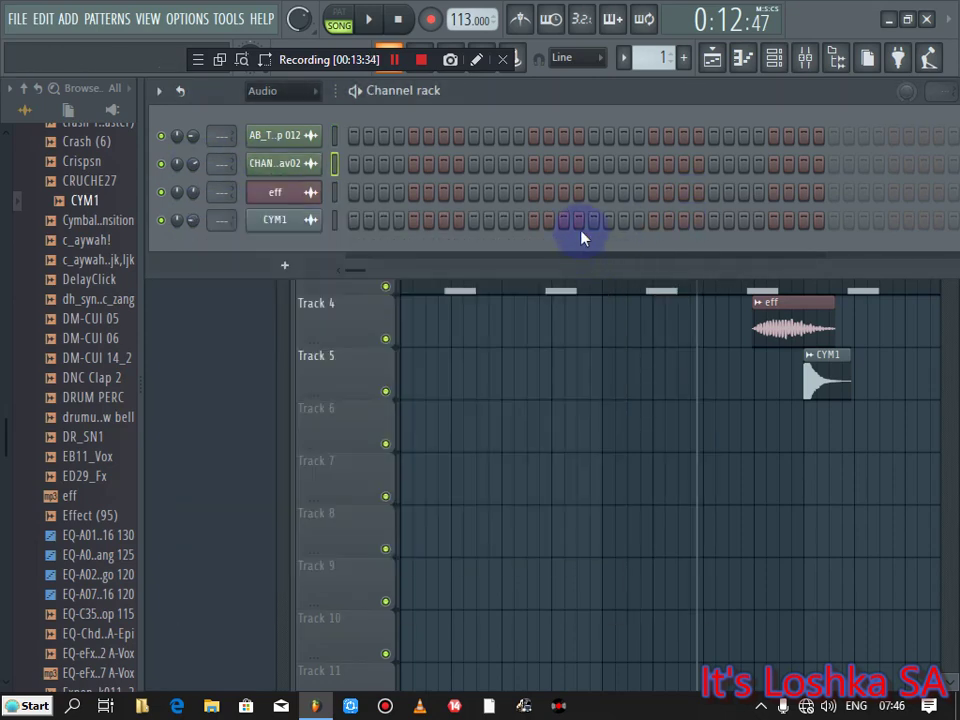
# Step: Preview the DRUM PERC sample and place it on Track 6 at bar 1
pyautogui.scroll(1, 663, 68)
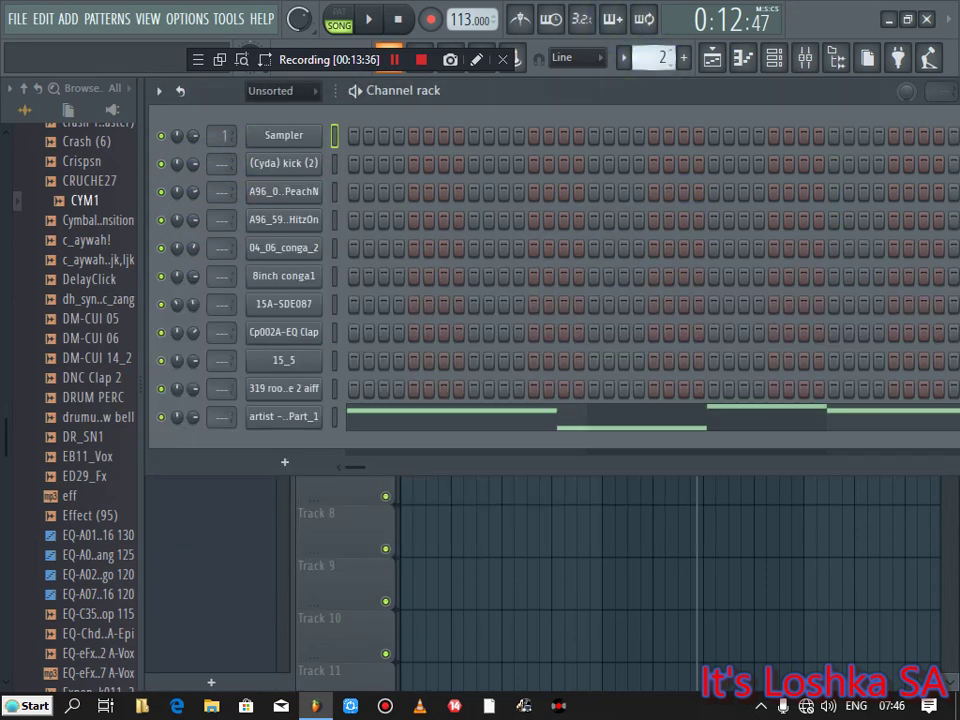
pyautogui.scroll(-1, 663, 68)
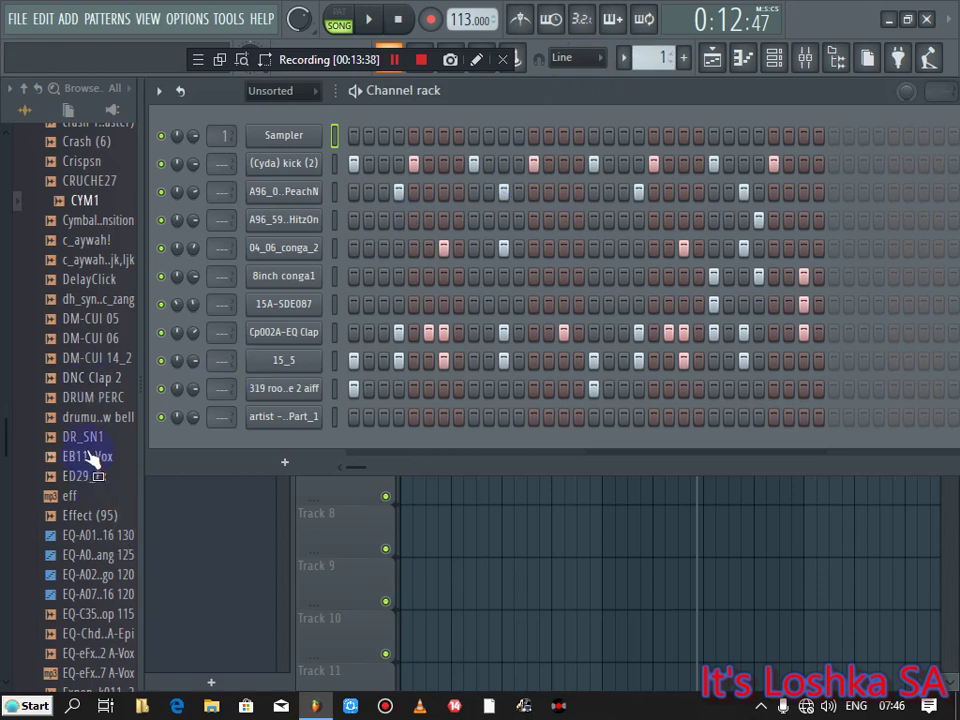
pyautogui.click(95, 398)
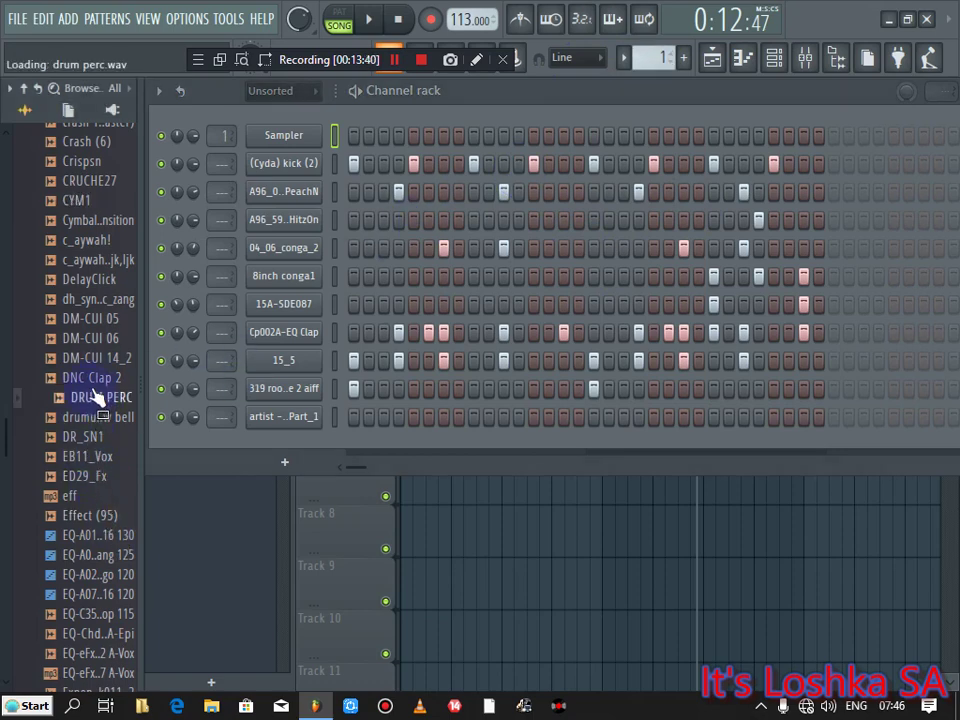
pyautogui.rightClick(302, 22)
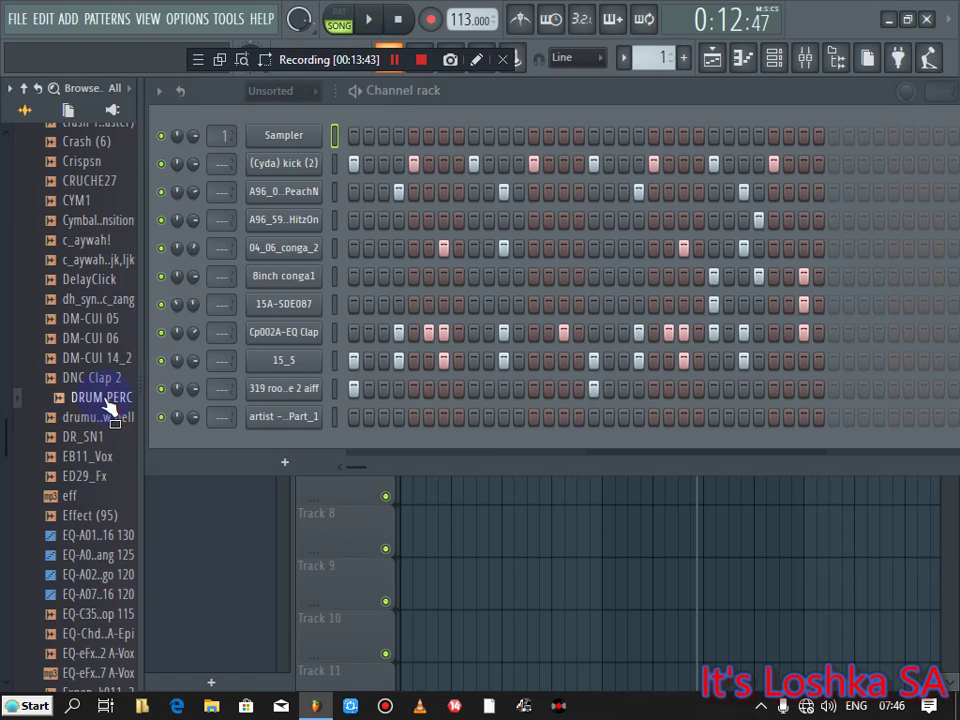
pyautogui.moveTo(445, 500); pyautogui.dragTo(482, 536)
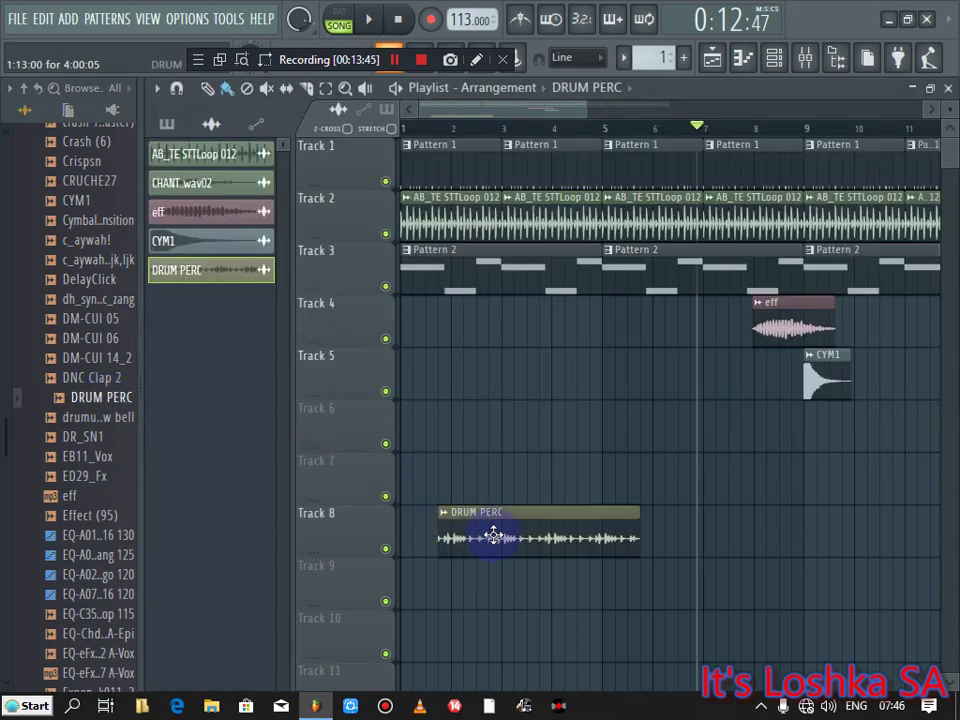
pyautogui.moveTo(343, 491); pyautogui.dragTo(315, 388)
pyautogui.moveTo(604, 110); pyautogui.dragTo(508, 140)
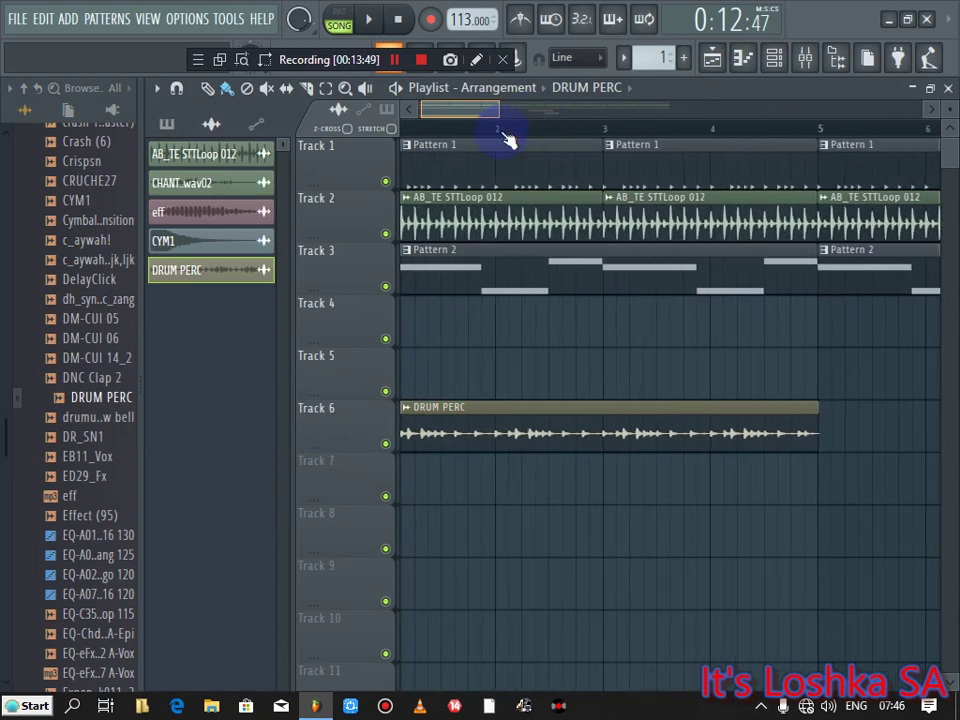
# Step: Adjust the DRUM PERC channel's time stretching so its clip spans exactly 4 bars and close the channel settings
pyautogui.click(771, 62)
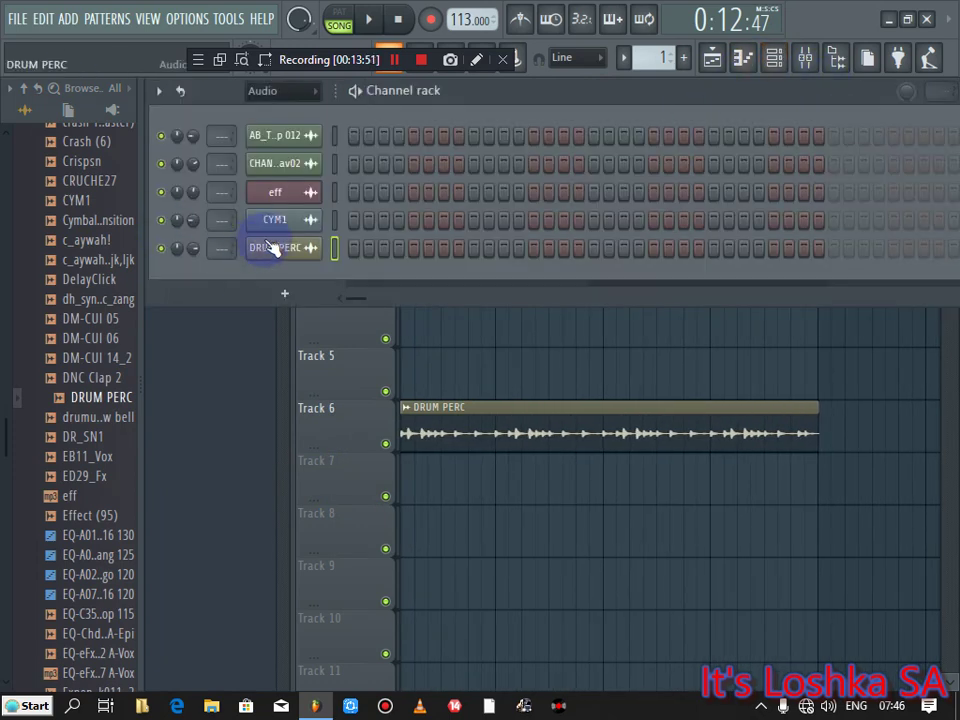
pyautogui.click(275, 248)
pyautogui.moveTo(506, 341); pyautogui.dragTo(447, 372)
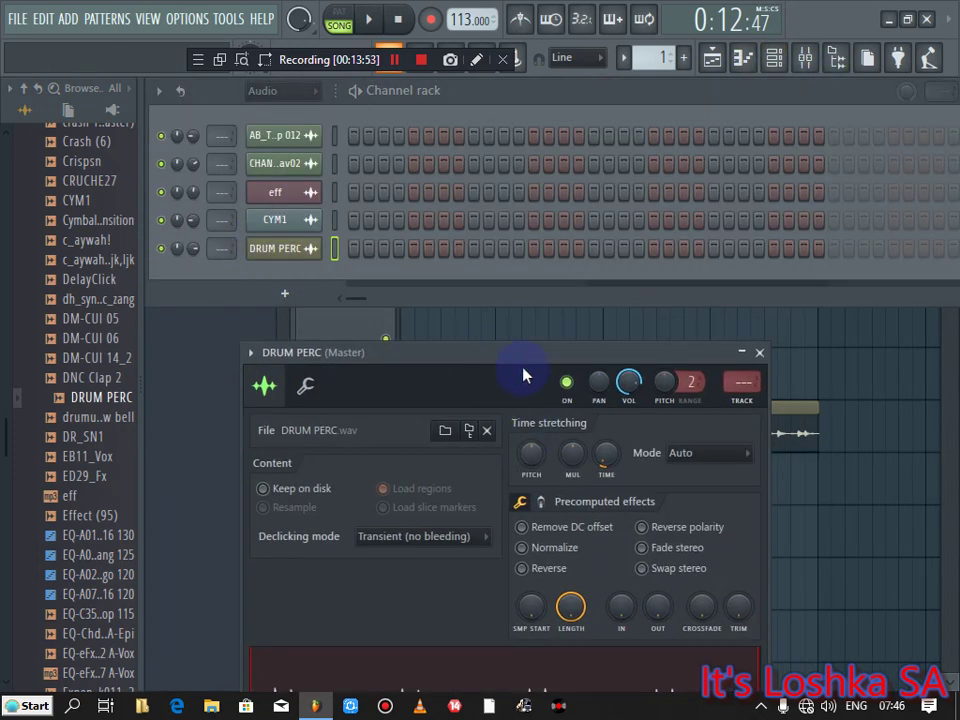
pyautogui.moveTo(526, 360); pyautogui.dragTo(518, 408)
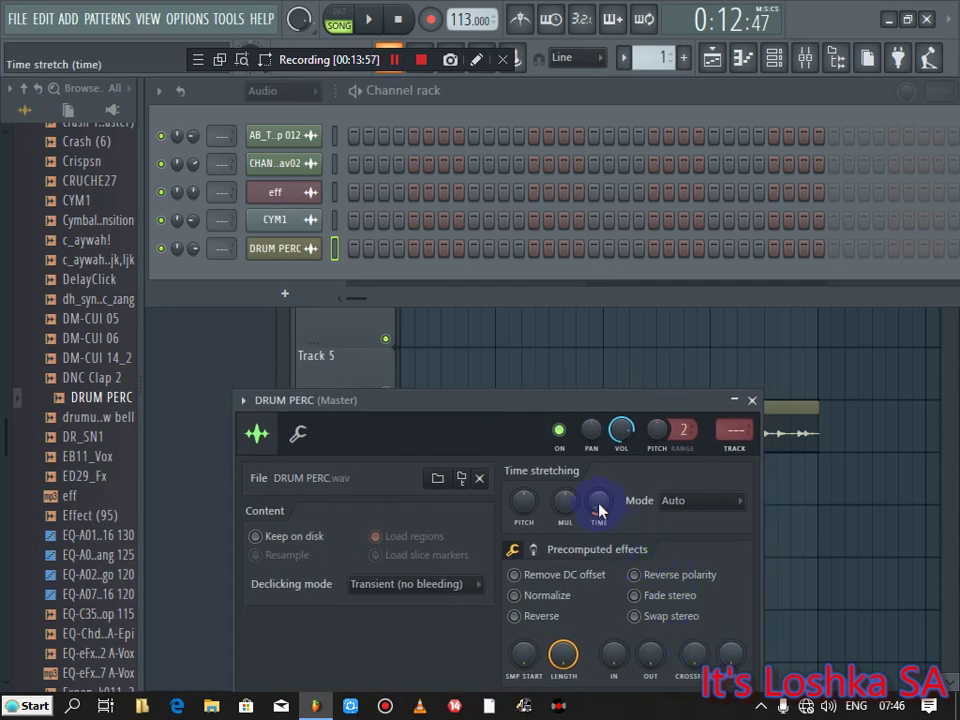
pyautogui.click(752, 399)
pyautogui.click(334, 372)
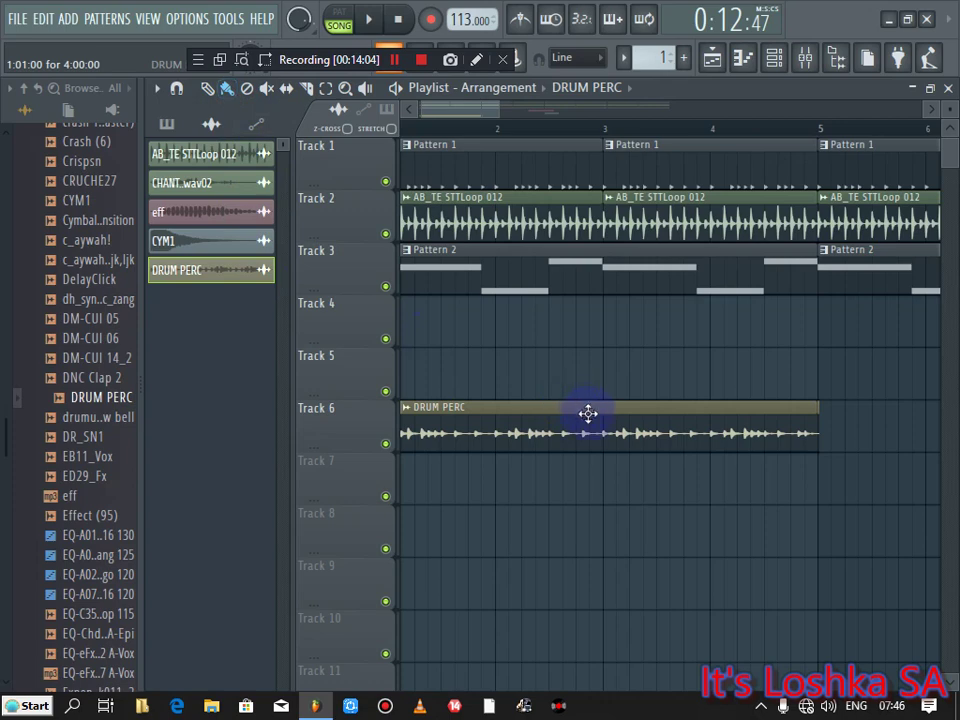
# Step: Repeat the DRUM PERC clip on Track 6 to fill bars 1 to 16 and play the song
pyautogui.moveTo(588, 414); pyautogui.dragTo(588, 362)
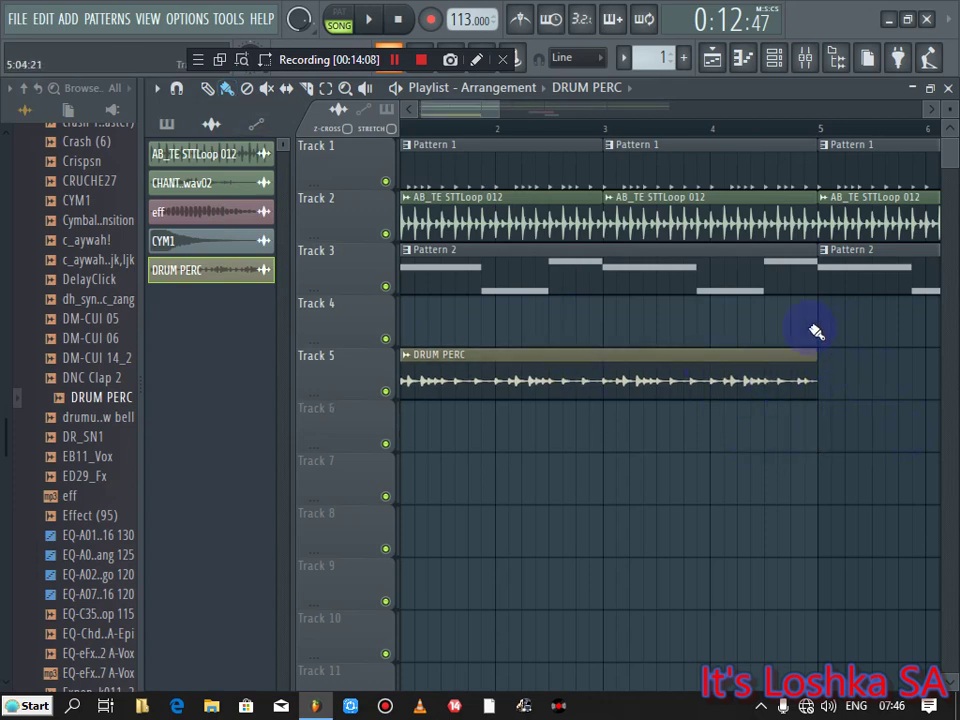
pyautogui.click(816, 385)
pyautogui.moveTo(493, 111); pyautogui.dragTo(788, 195)
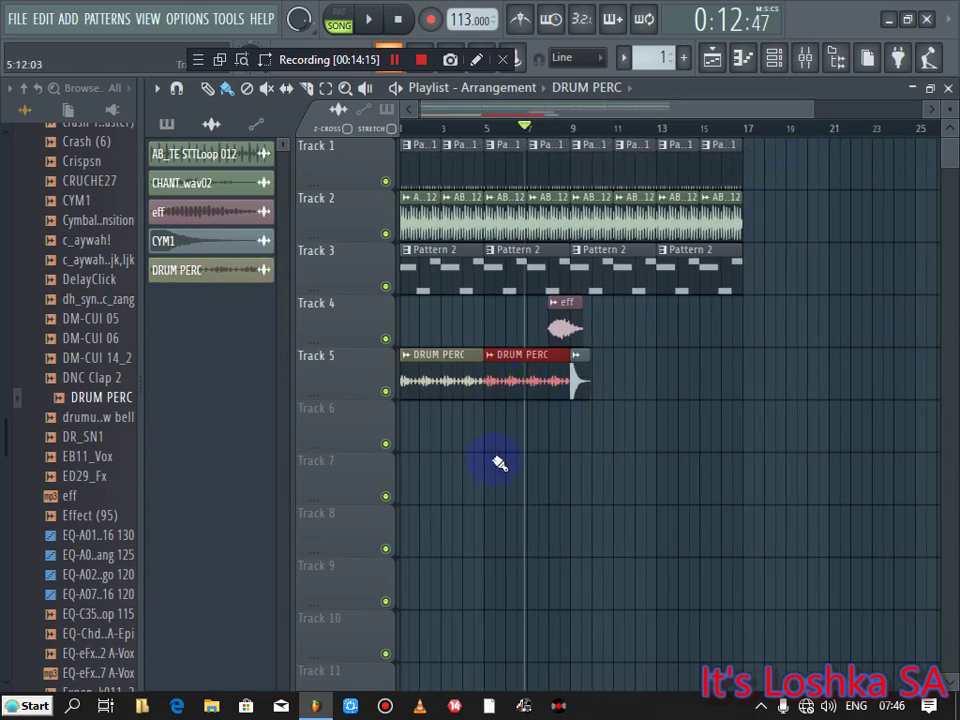
pyautogui.click(476, 380)
pyautogui.moveTo(455, 423); pyautogui.dragTo(435, 439)
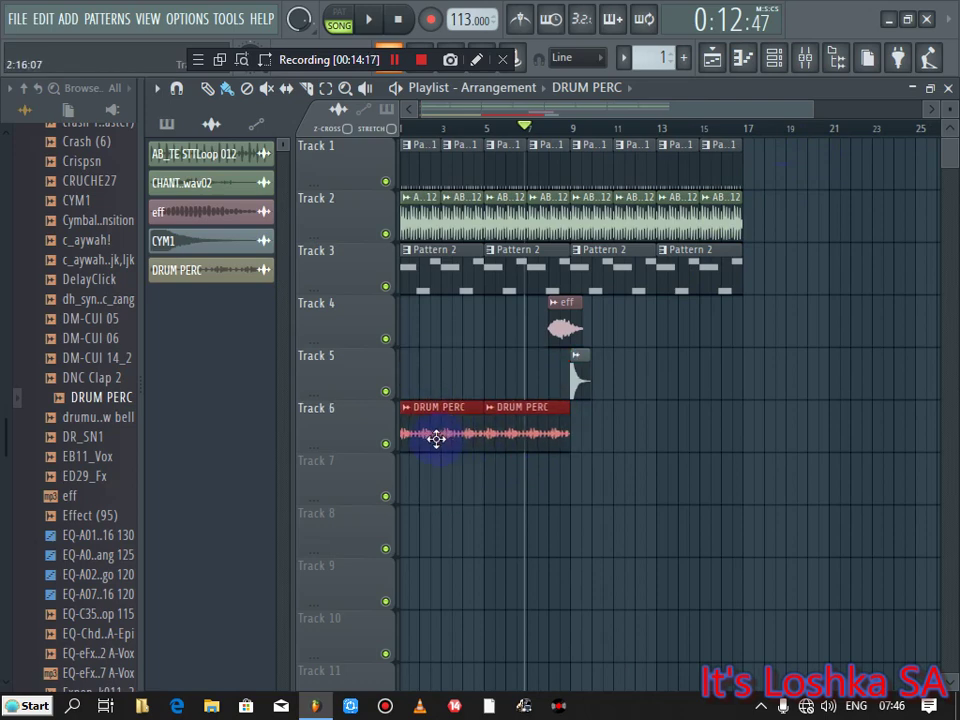
pyautogui.click(575, 433)
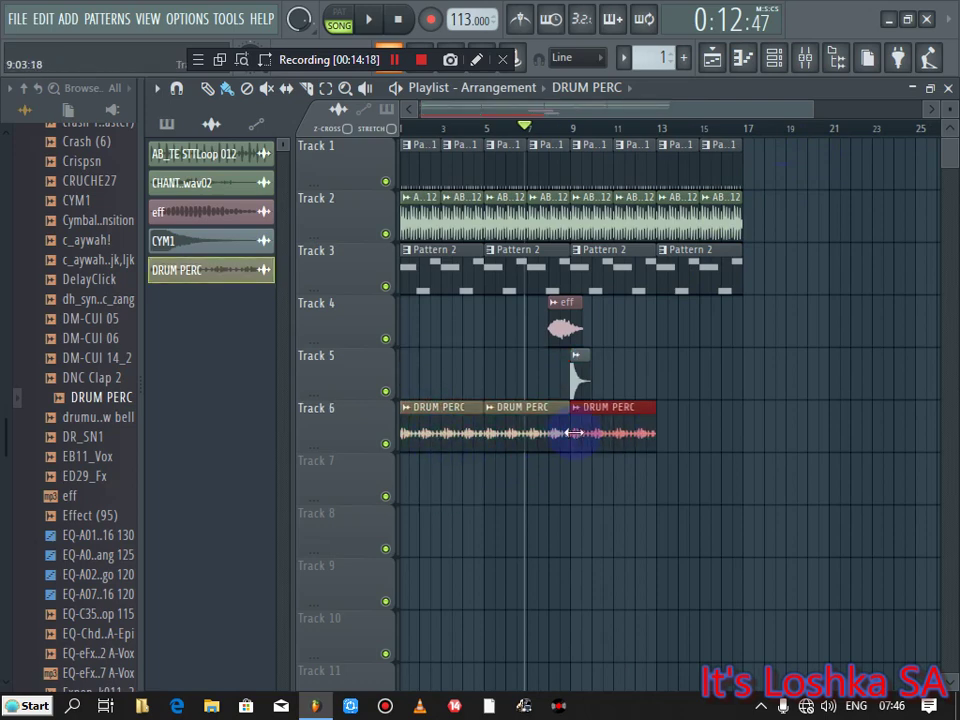
pyautogui.click(666, 430)
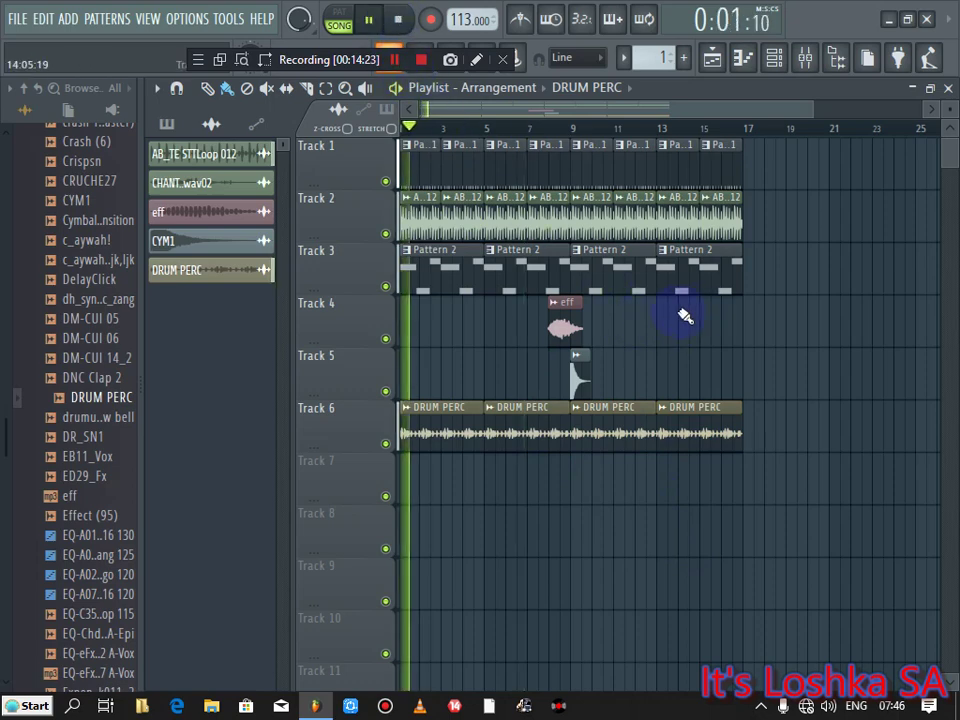
# Step: Lower the volumes of the Cp002A-EQ Clap and 15_5 channels of Pattern 1 while the song plays
pyautogui.click(773, 65)
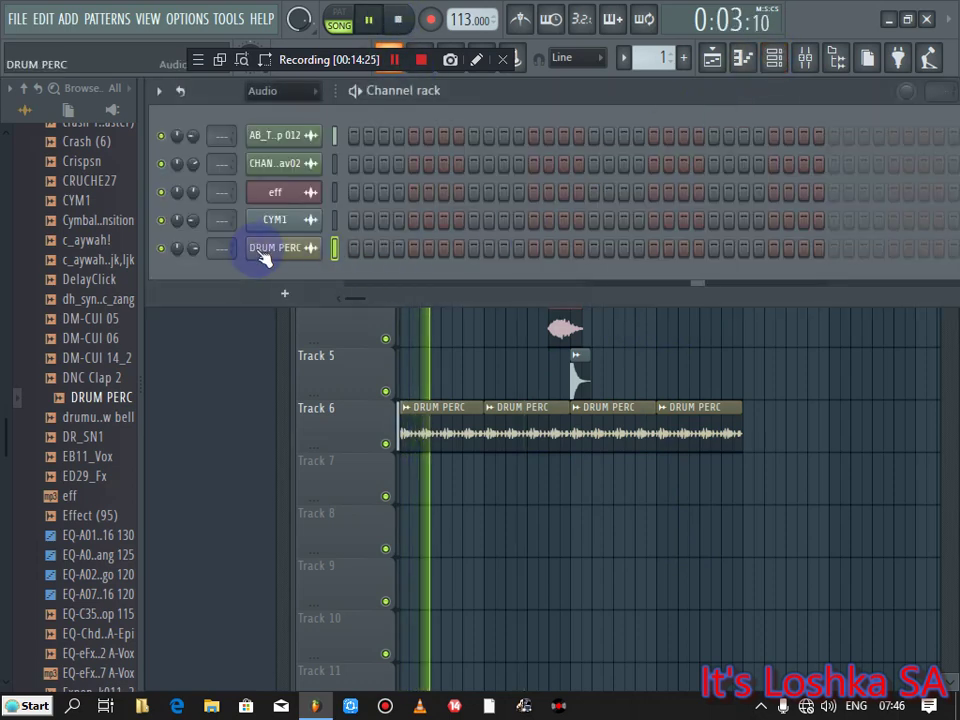
pyautogui.click(666, 54)
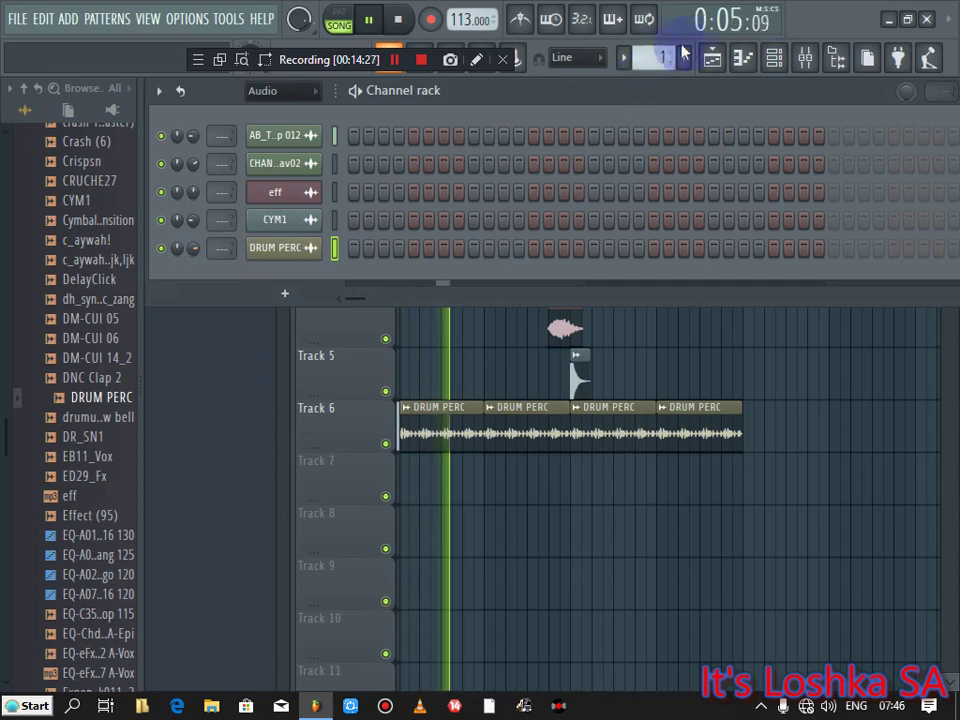
pyautogui.moveTo(193, 332); pyautogui.dragTo(195, 410)
pyautogui.moveTo(195, 362); pyautogui.dragTo(194, 395)
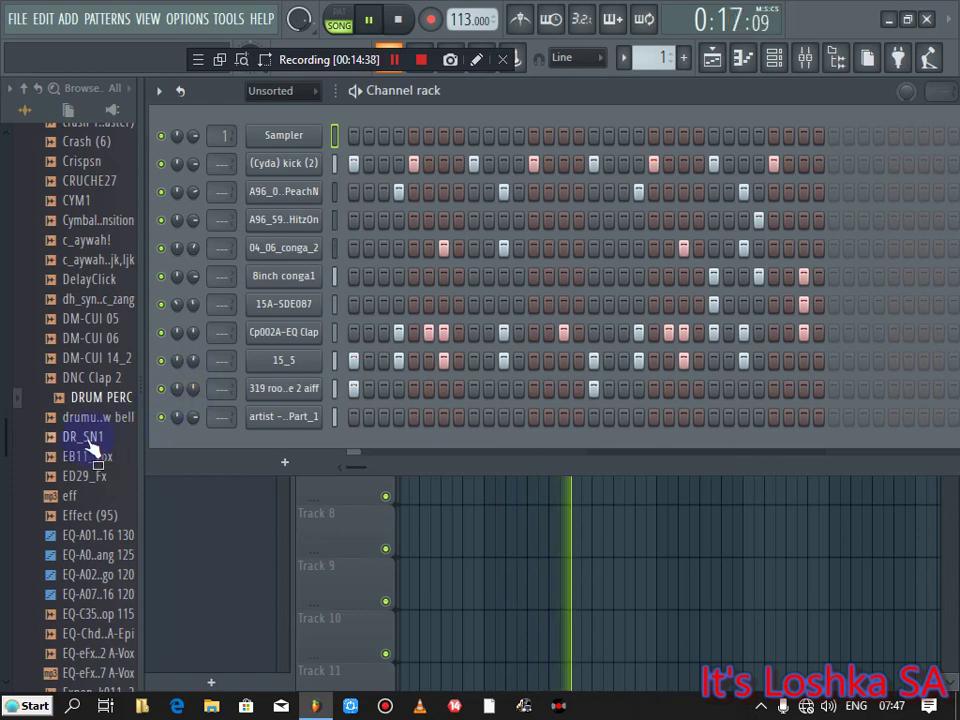
# Step: Stop playback and delete the eff audio clip from the project, including its Track 4 instance
pyautogui.click(712, 57)
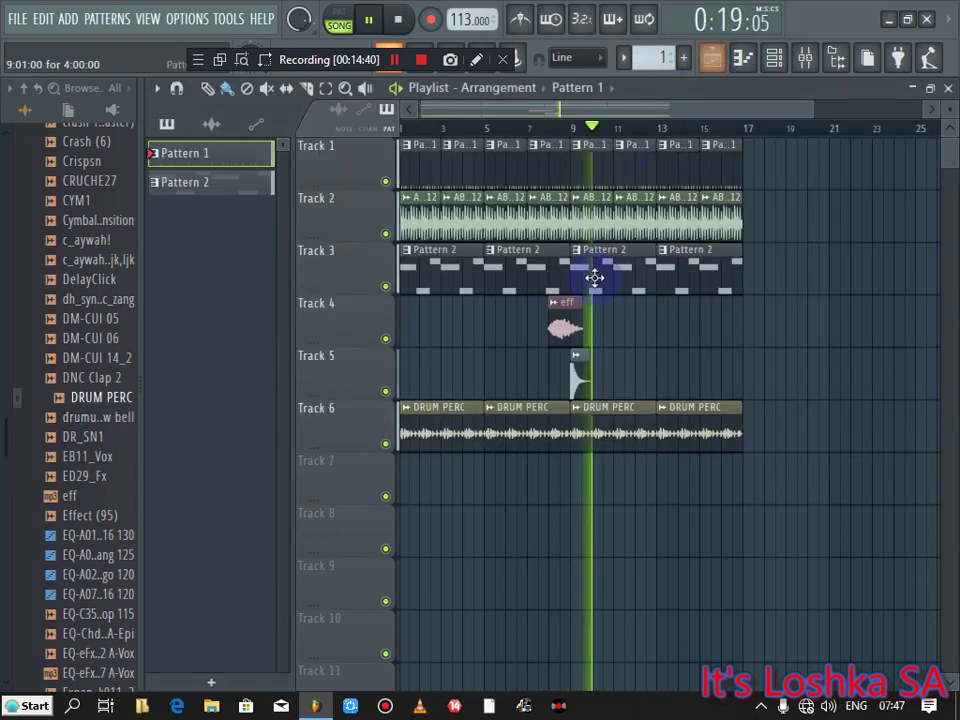
pyautogui.press('space')
pyautogui.click(567, 322)
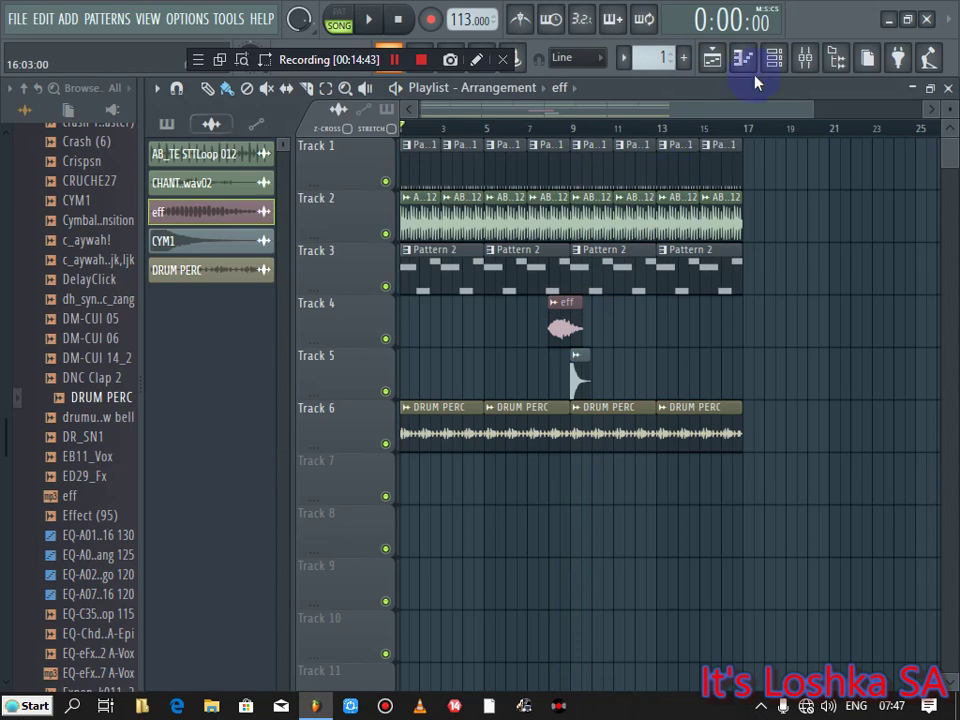
pyautogui.rightClick(183, 212)
pyautogui.click(242, 420)
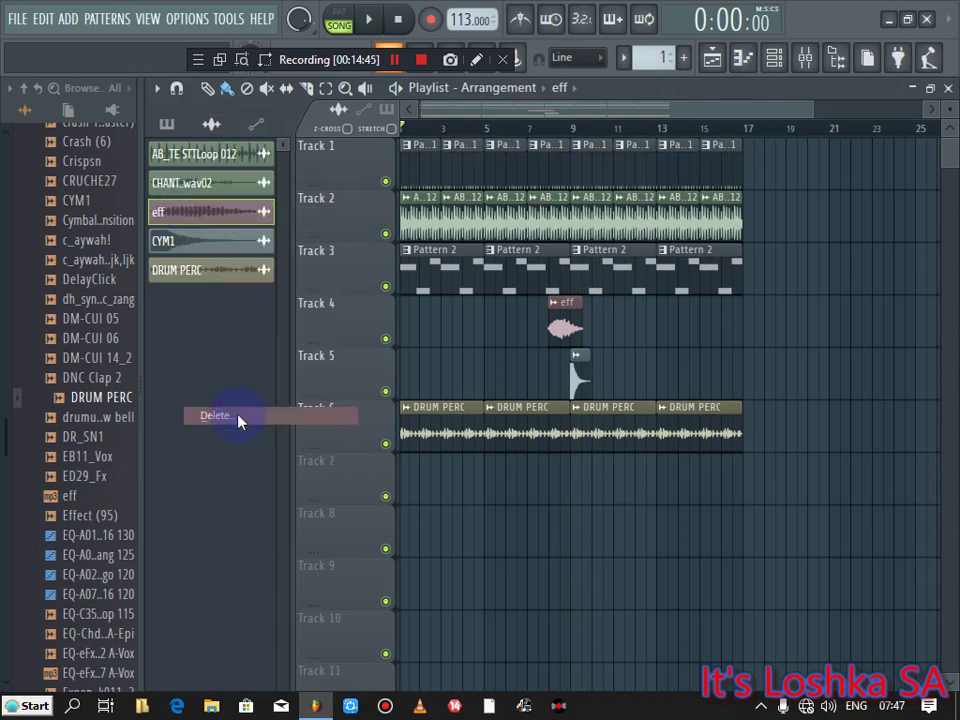
pyautogui.click(561, 416)
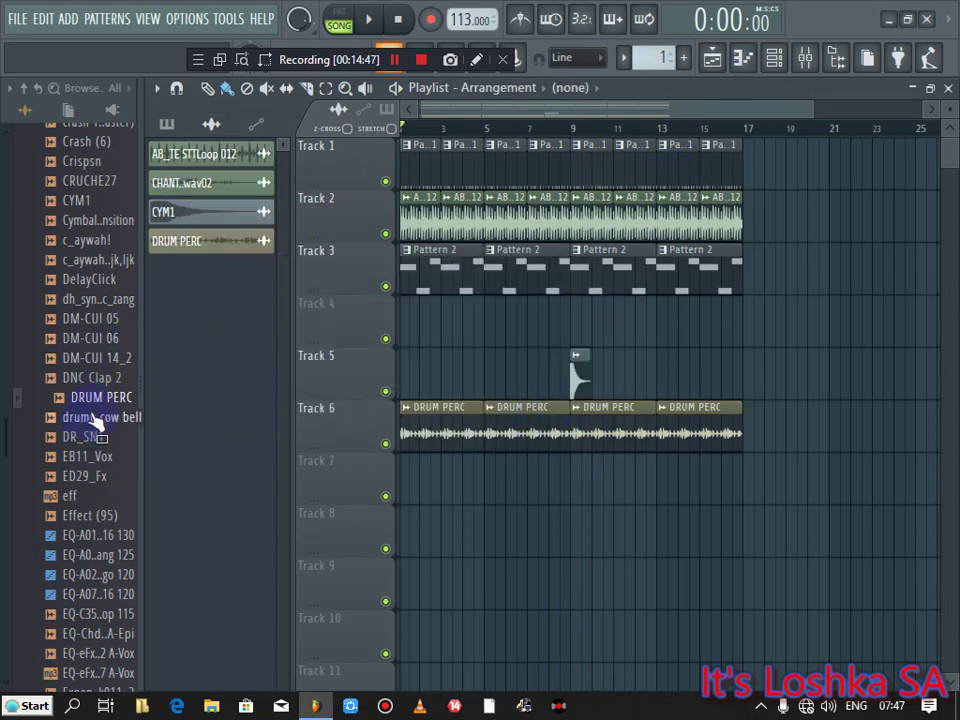
# Step: Audition the ED29_Fx and EB11_Vox samples and place ED29_Fx on Track 7 at bar 9
pyautogui.click(89, 479)
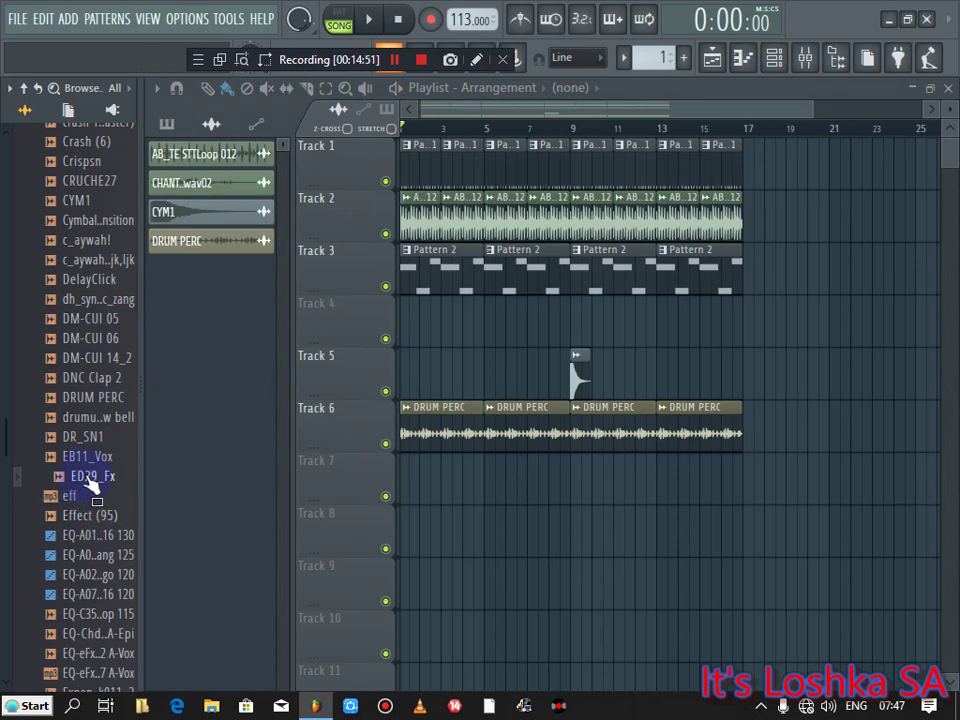
pyautogui.click(89, 461)
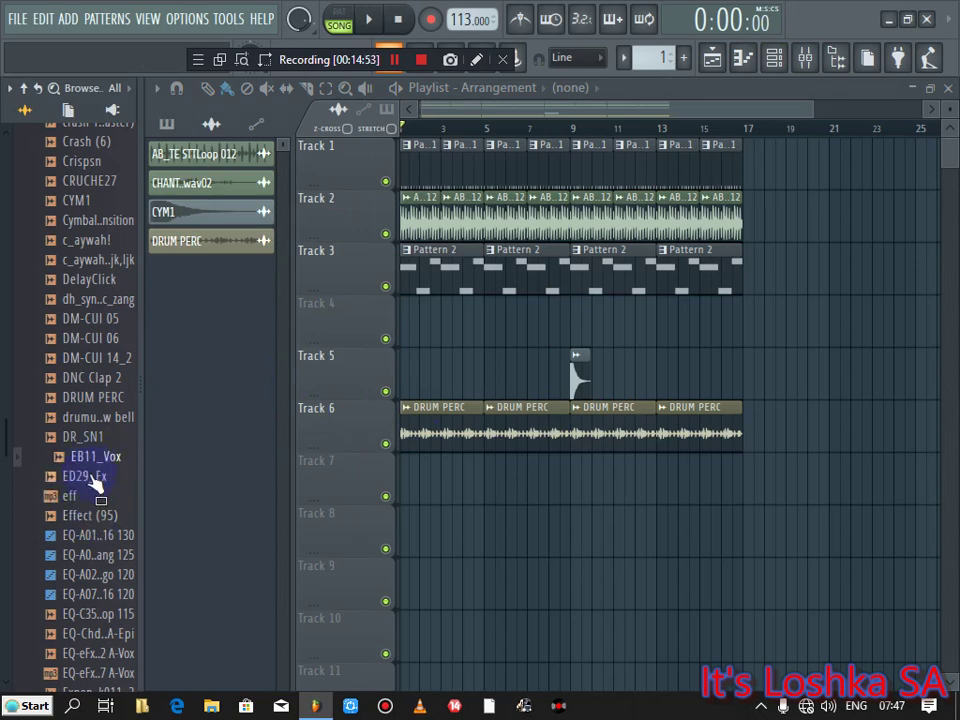
pyautogui.click(92, 479)
pyautogui.moveTo(97, 484); pyautogui.dragTo(590, 482)
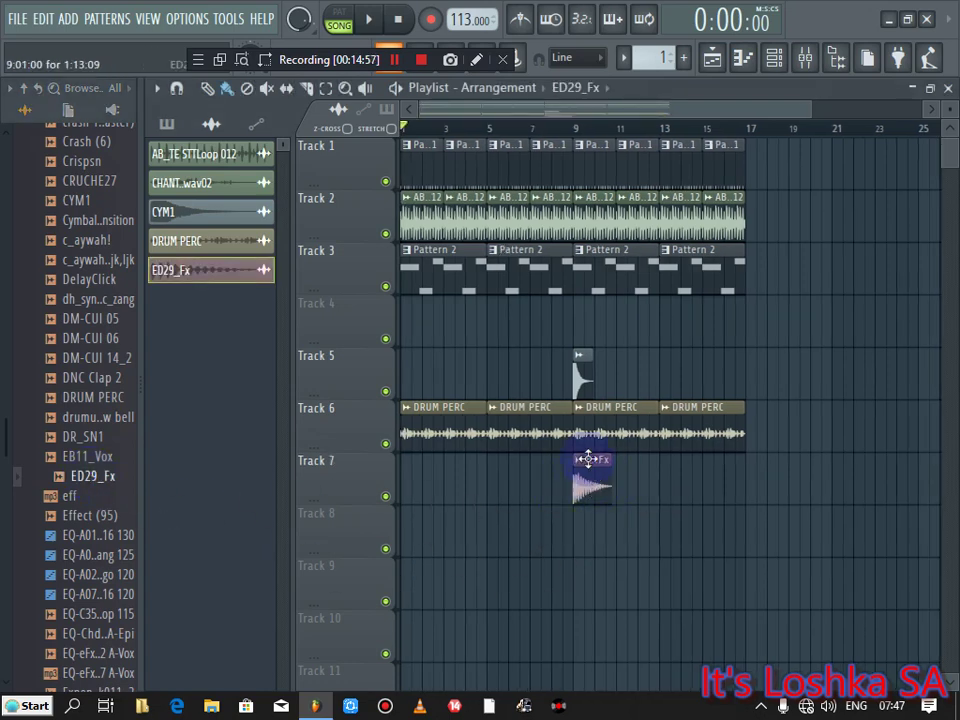
# Step: Lower the ED29_Fx channel's volume to about 32% and play the transition into bar 9 to check it
pyautogui.click(548, 130)
pyautogui.press('F6')
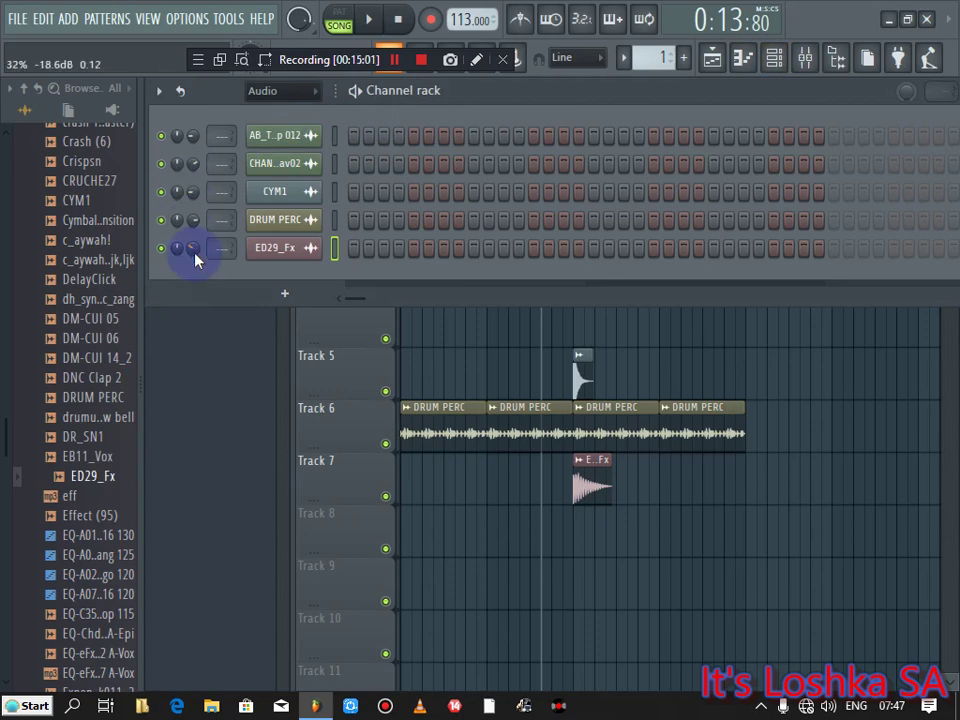
pyautogui.press('space')
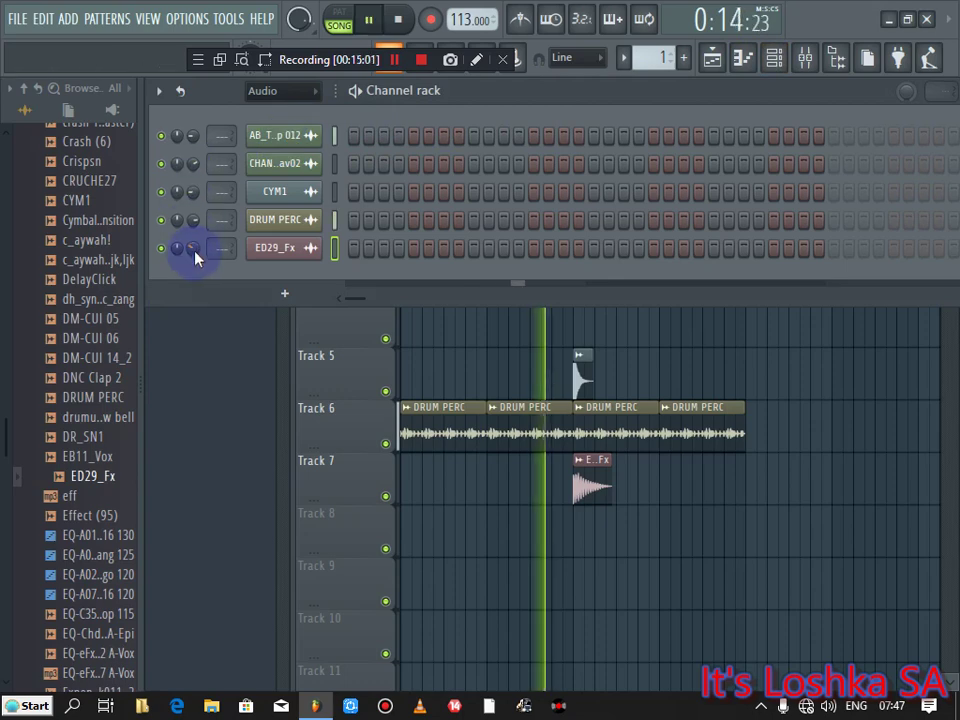
pyautogui.click(275, 252)
pyautogui.moveTo(565, 348); pyautogui.dragTo(551, 250)
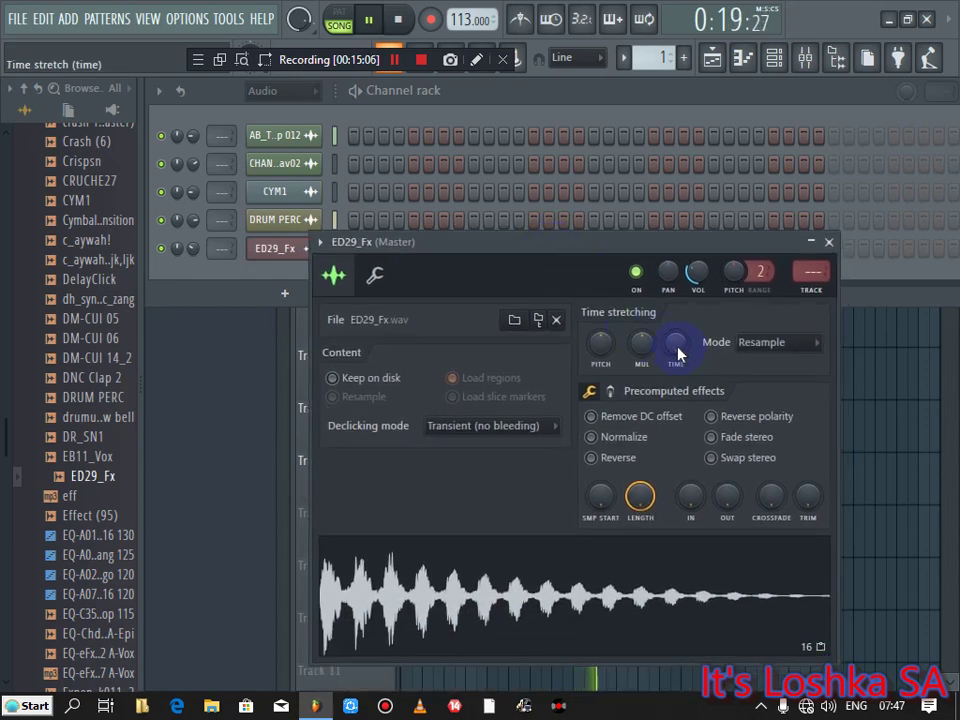
pyautogui.click(829, 243)
pyautogui.press('space')
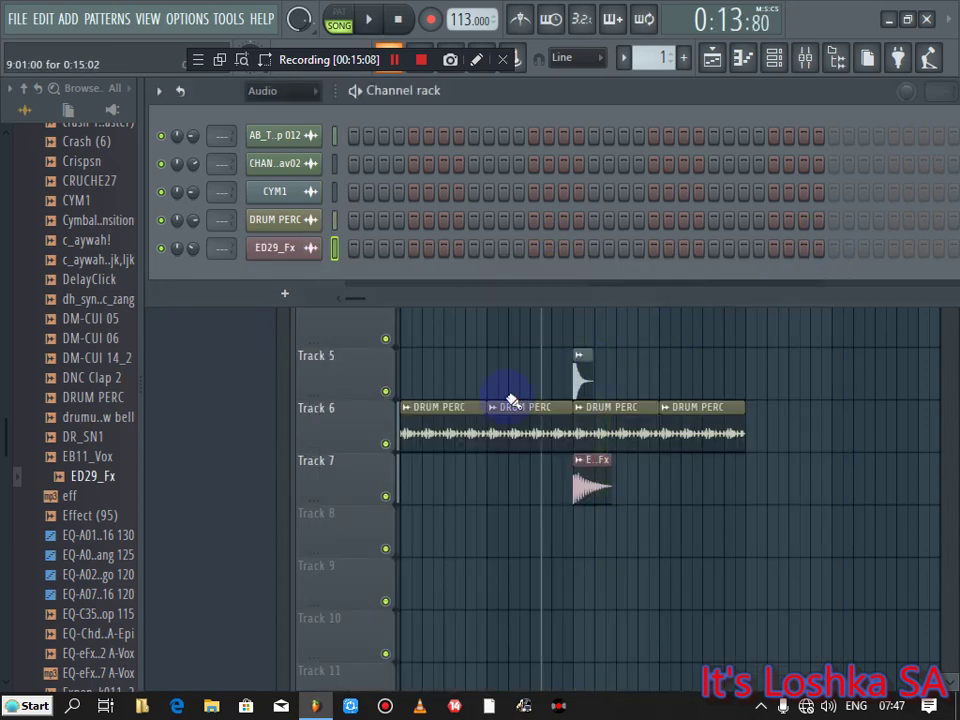
# Step: Adjust the ED29_Fx channel's time stretching so its clip spans exactly 2 bars, listening to it during playback
pyautogui.click(346, 367)
pyautogui.moveTo(698, 106); pyautogui.dragTo(561, 111)
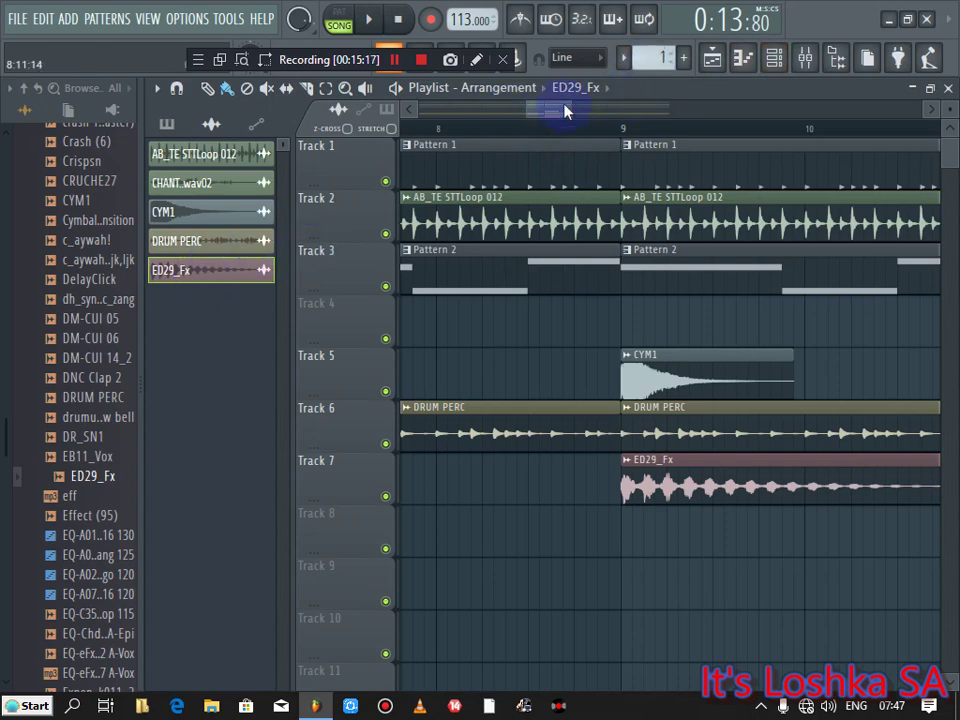
pyautogui.moveTo(573, 108); pyautogui.dragTo(608, 107)
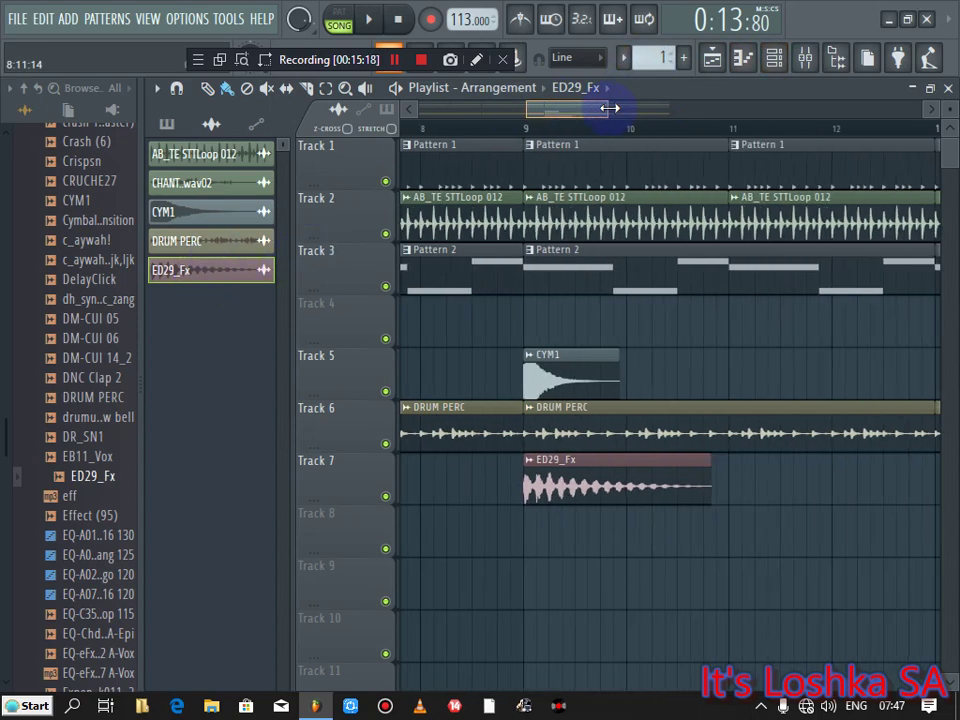
pyautogui.click(773, 57)
pyautogui.click(278, 248)
pyautogui.moveTo(583, 250); pyautogui.dragTo(381, 113)
pyautogui.moveTo(476, 226); pyautogui.dragTo(476, 212)
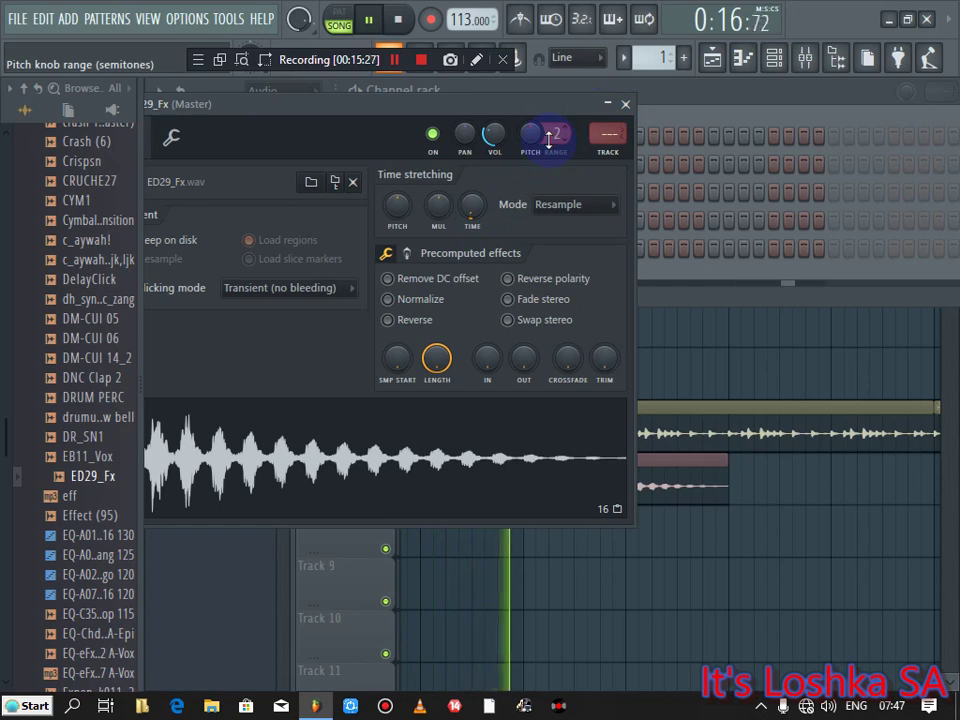
pyautogui.click(628, 105)
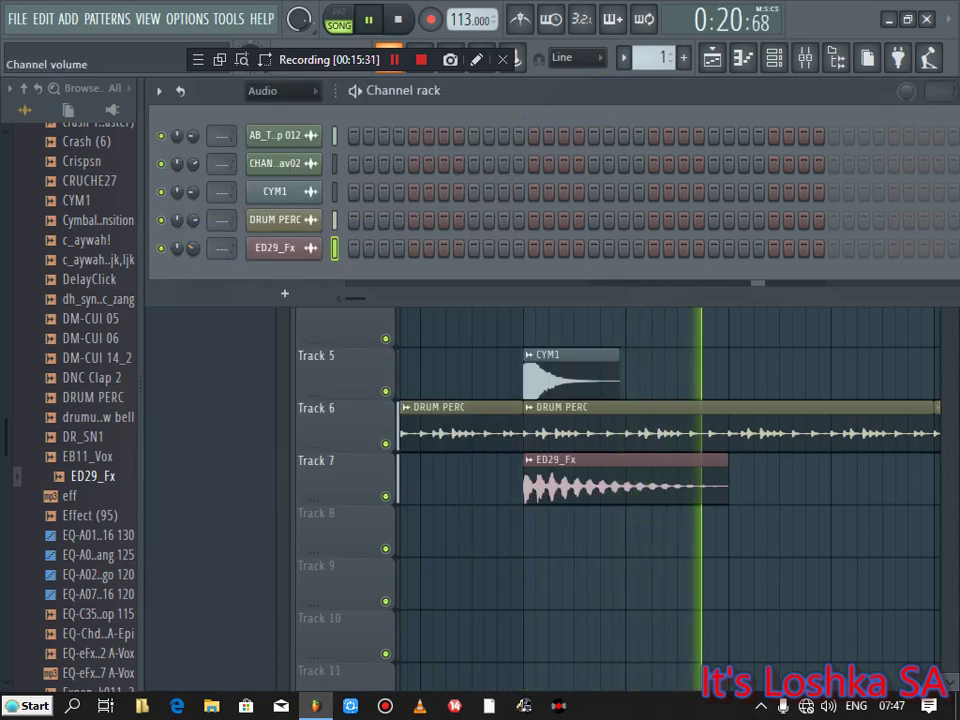
pyautogui.press('space')
# Step: Audition more samples from the pack and place EQ-C35 07 Shake Loop 115 on Track 8 at bar 1
pyautogui.click(95, 440)
pyautogui.click(95, 457)
pyautogui.click(90, 515)
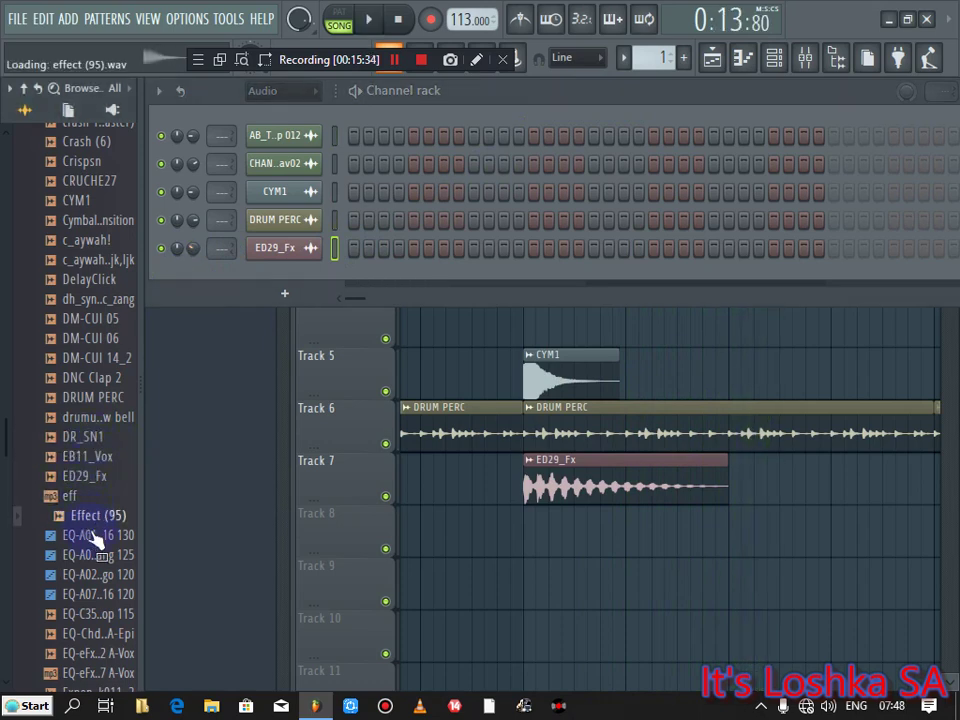
pyautogui.click(95, 633)
pyautogui.click(95, 594)
pyautogui.click(97, 614)
pyautogui.moveTo(97, 620); pyautogui.dragTo(28, 500)
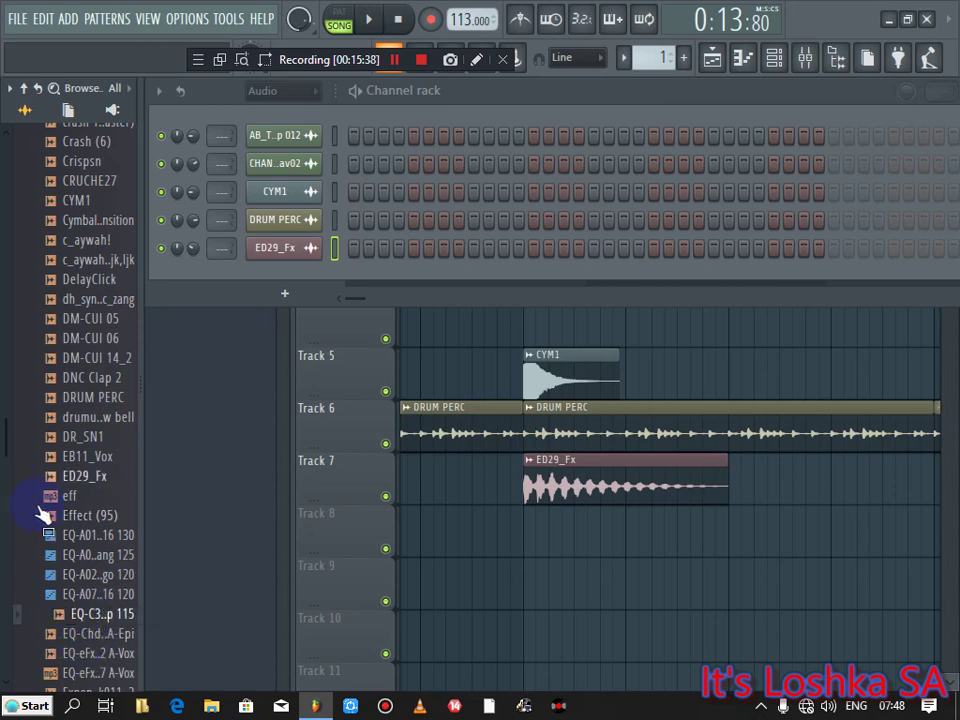
pyautogui.moveTo(175, 615); pyautogui.dragTo(551, 540)
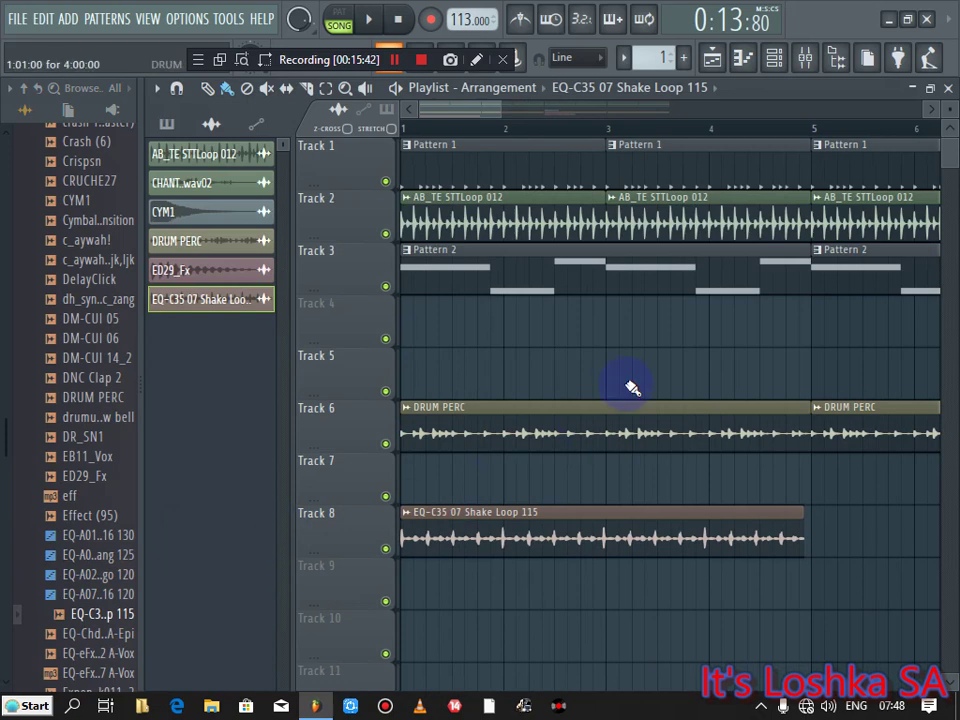
# Step: Adjust the Shake Loop channel's time stretching so its clip spans exactly 4 bars and close the channel settings
pyautogui.click(774, 57)
pyautogui.click(280, 276)
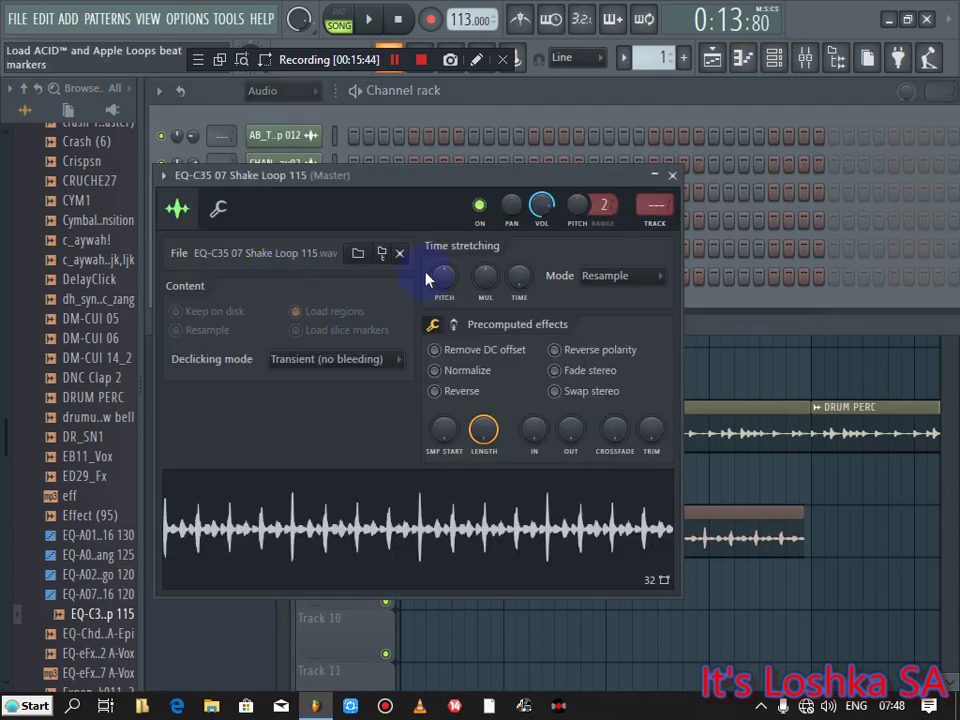
pyautogui.moveTo(401, 180); pyautogui.dragTo(424, 123)
pyautogui.moveTo(541, 219); pyautogui.dragTo(541, 198)
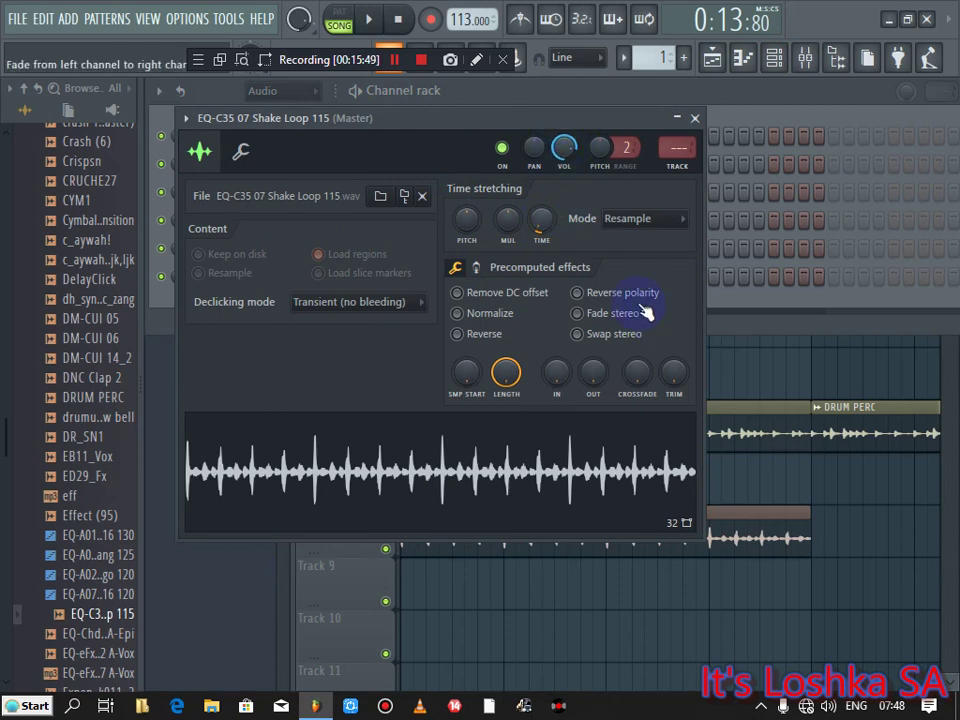
pyautogui.click(694, 118)
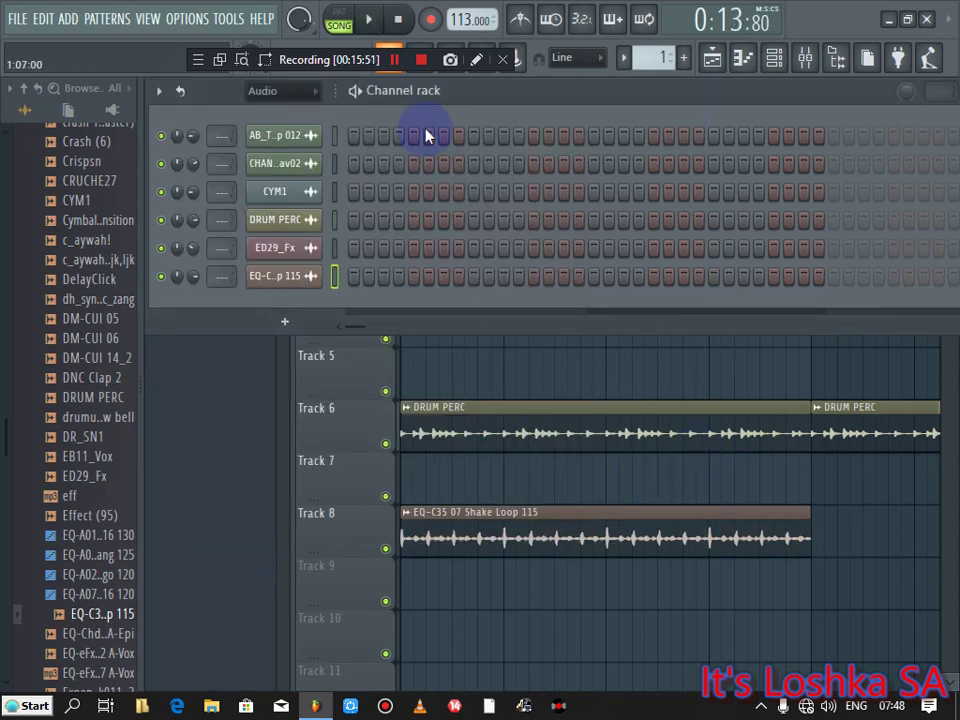
# Step: Play the song, lower the Shake Loop channel's volume and pan it about 45% left
pyautogui.press('space')
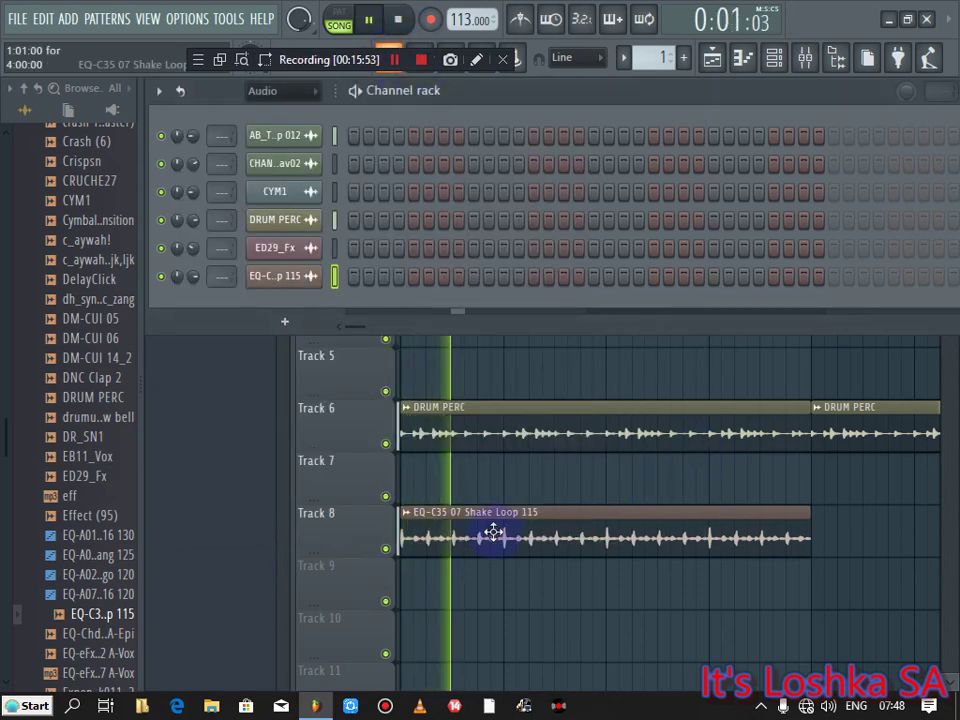
pyautogui.moveTo(198, 280); pyautogui.dragTo(176, 305)
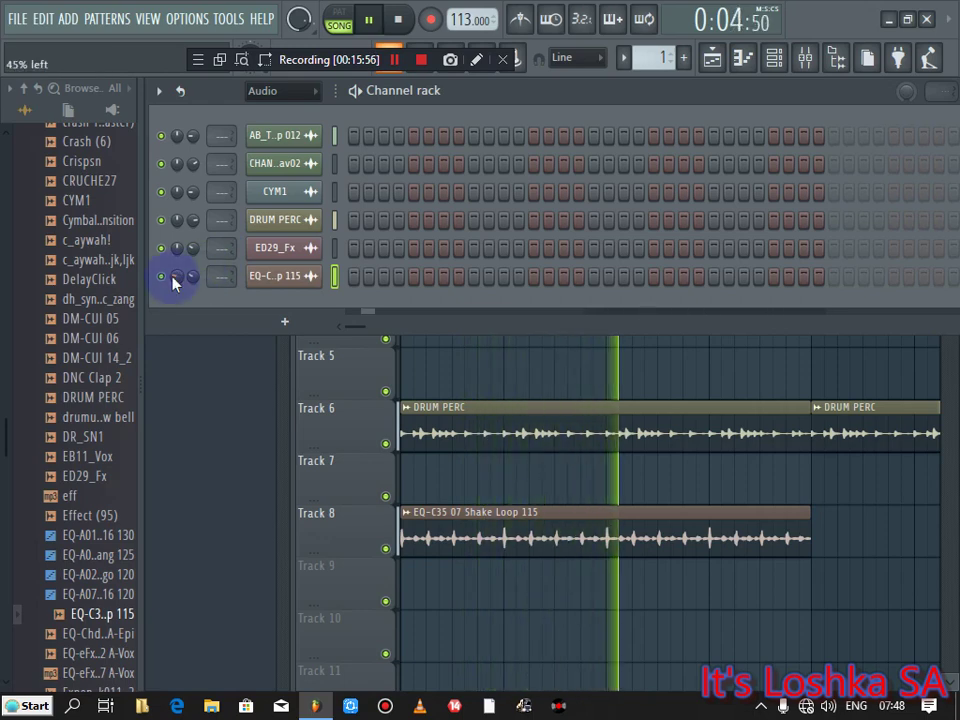
pyautogui.click(330, 435)
# Step: Repeat the Shake Loop clip on Track 8 to fill bars 1 to 16
pyautogui.click(823, 528)
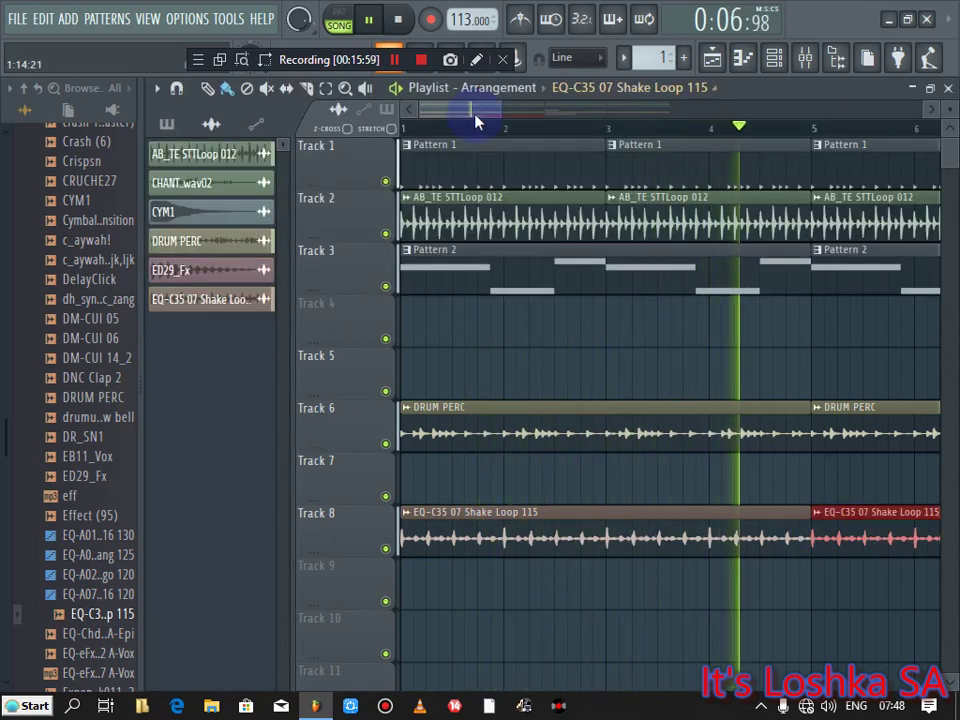
pyautogui.moveTo(493, 107); pyautogui.dragTo(720, 138)
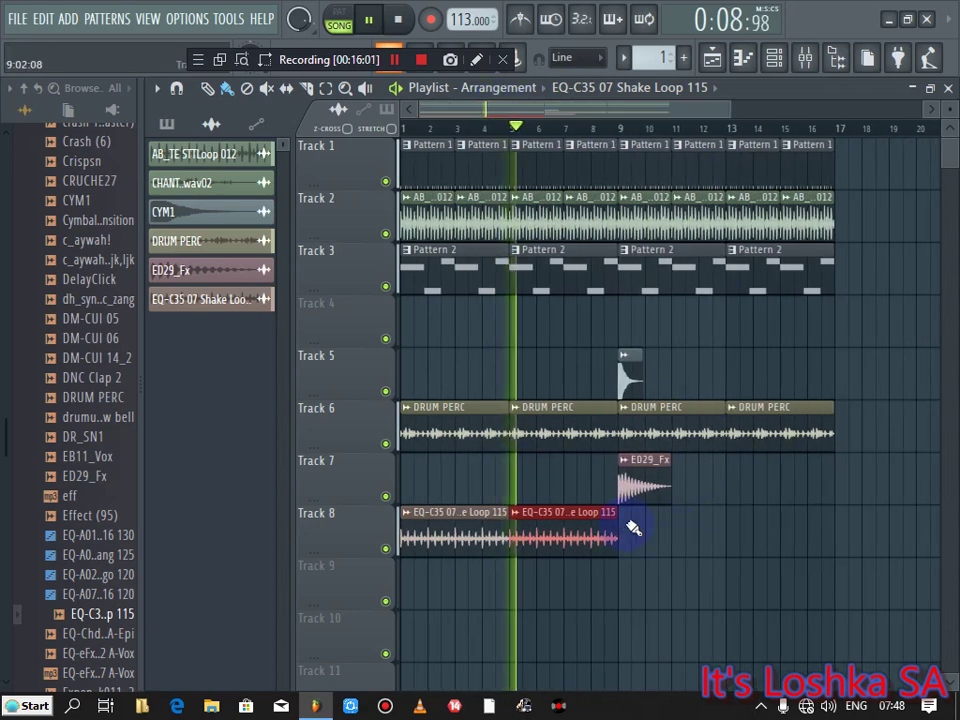
pyautogui.click(630, 528)
pyautogui.click(741, 525)
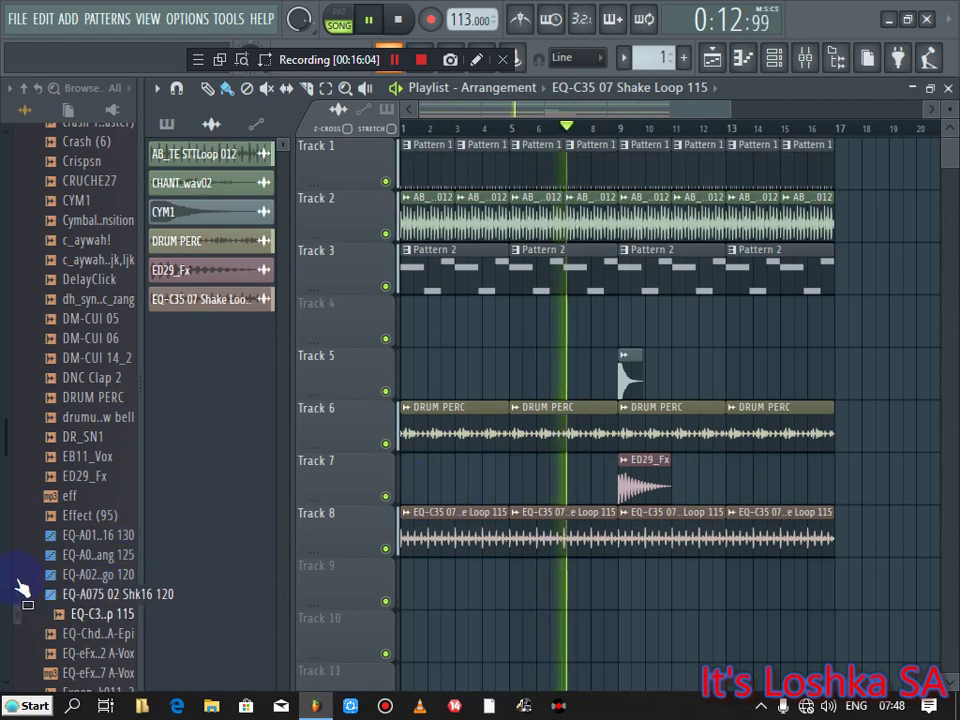
# Step: Audition further samples during playback and add FPC_Ride_Brite_003 as a new channel at the end of Pattern 1's channels
pyautogui.moveTo(9, 435); pyautogui.dragTo(7, 443)
pyautogui.scroll(-3, 8, 440)
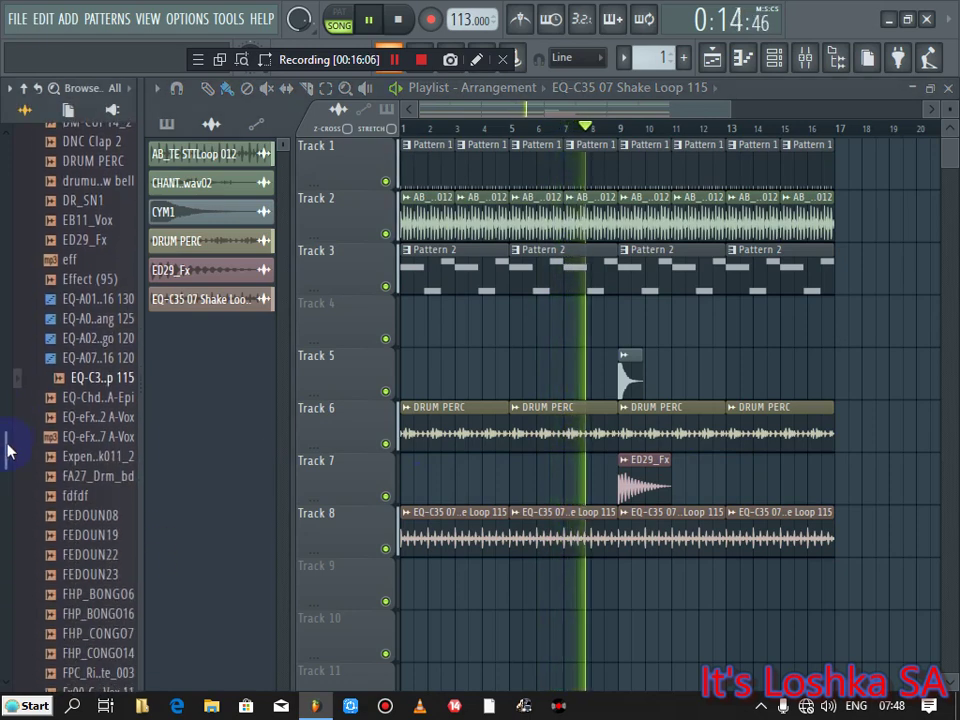
pyautogui.click(92, 457)
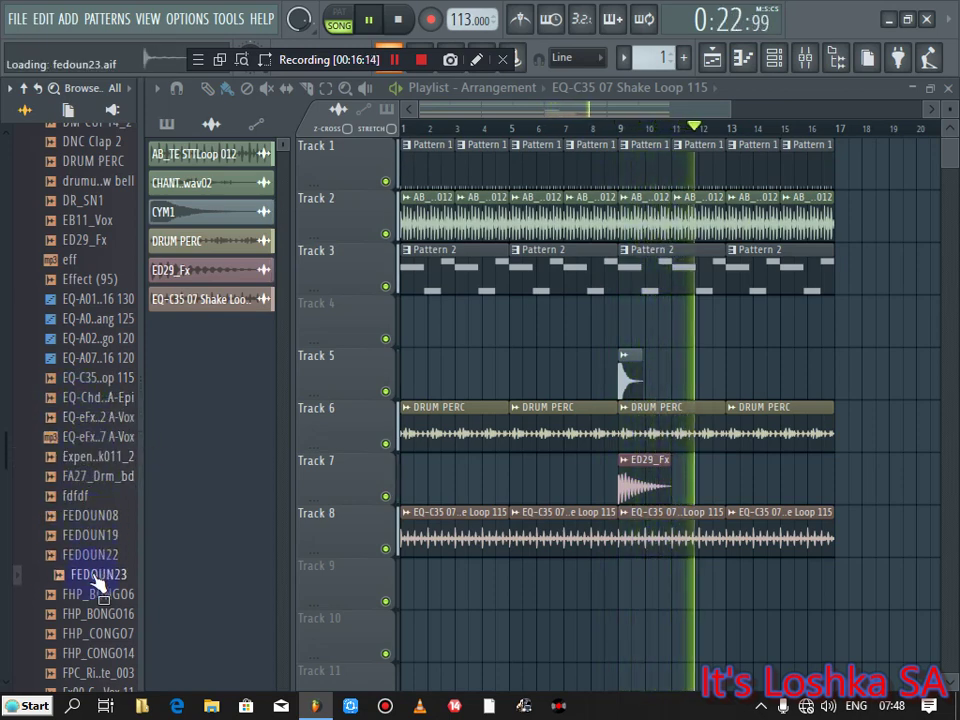
pyautogui.scroll(-5, 11, 450)
pyautogui.click(90, 335)
pyautogui.click(97, 355)
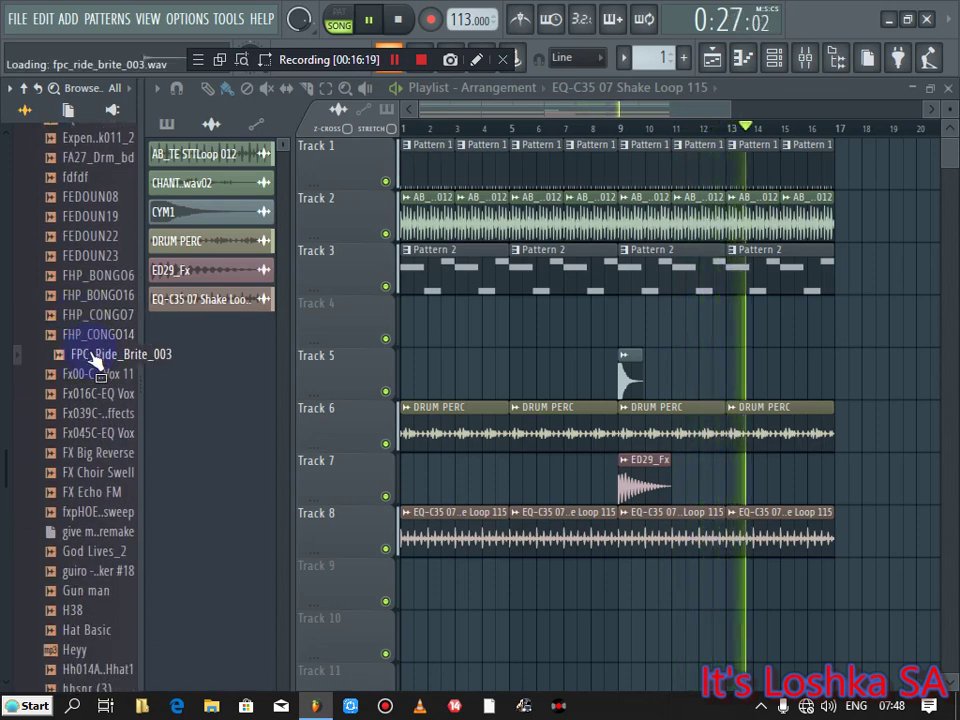
pyautogui.click(773, 57)
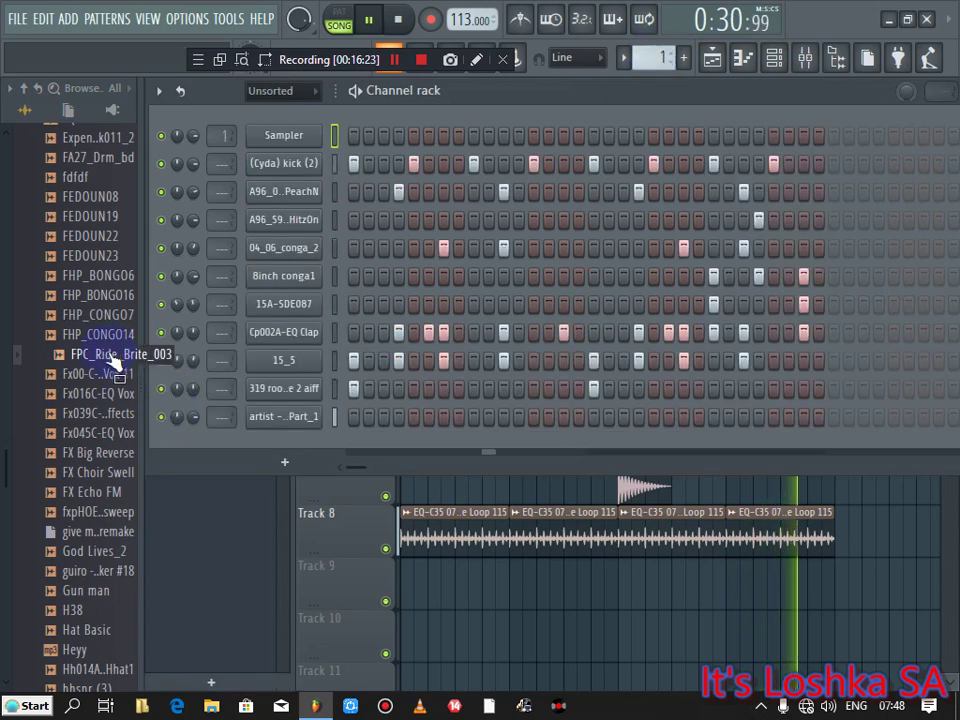
pyautogui.moveTo(100, 355); pyautogui.dragTo(270, 450)
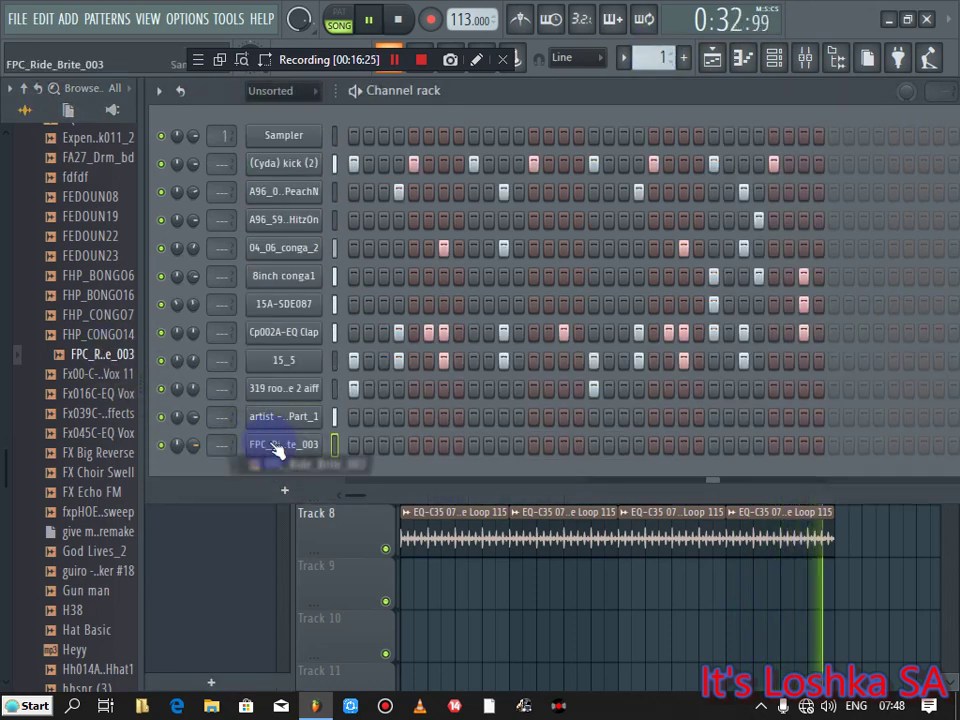
# Step: Program the FPC_Ride_Brite_003 channel with hits on steps 3, 11, 19 and 27
pyautogui.click(503, 444)
pyautogui.click(623, 444)
pyautogui.click(744, 445)
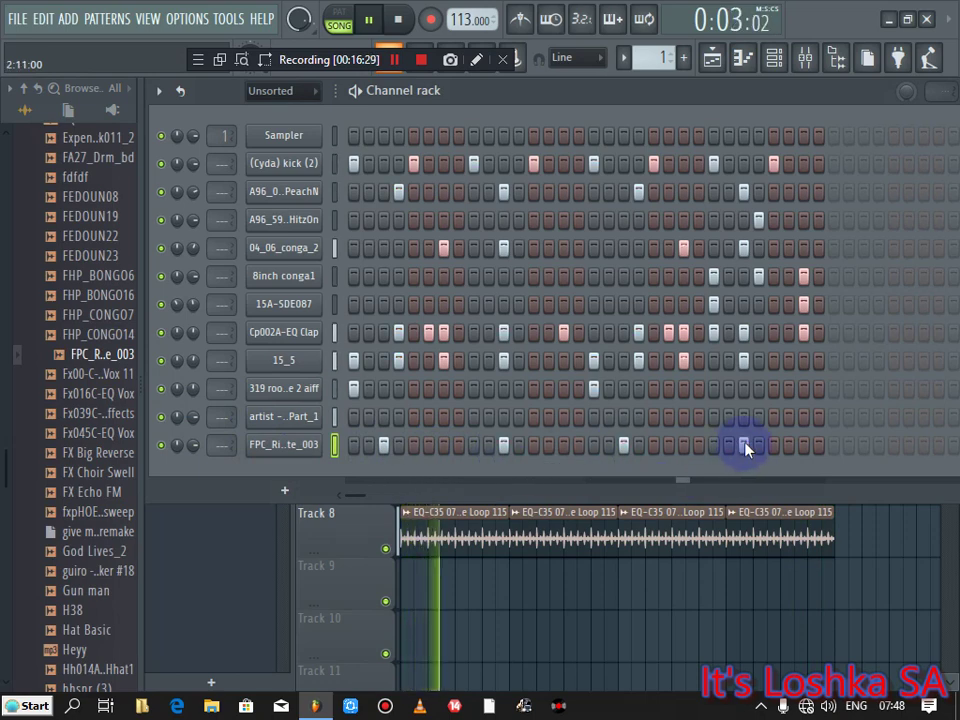
# Step: Audition the Fx samples below the ride and add Fx045C-EQ Vox as a new channel
pyautogui.click(82, 376)
pyautogui.click(98, 396)
pyautogui.click(97, 414)
pyautogui.click(98, 434)
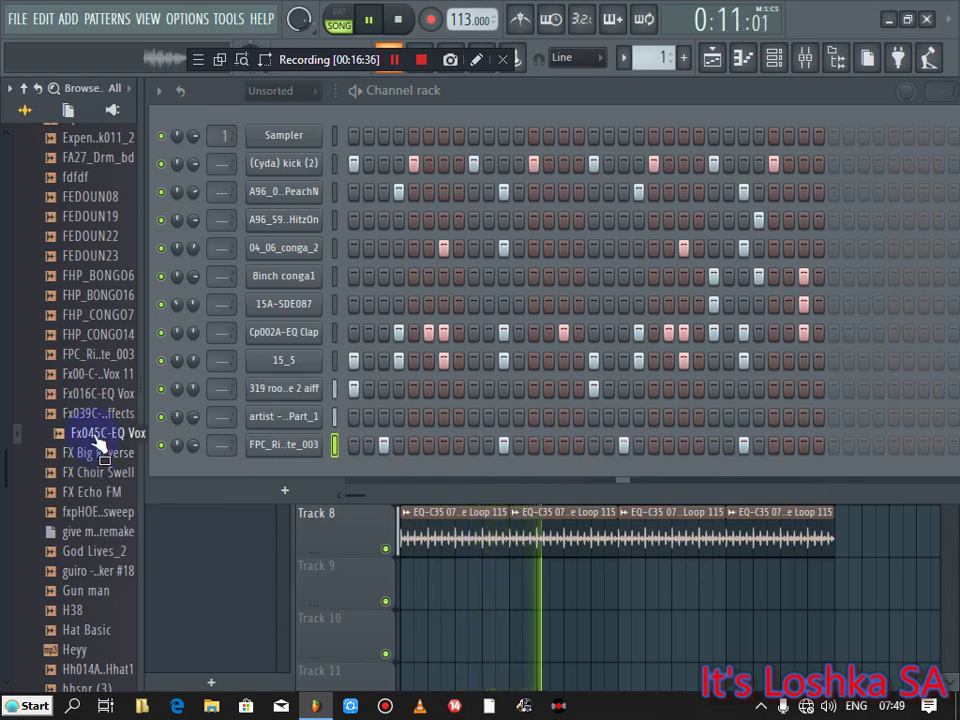
pyautogui.moveTo(100, 442); pyautogui.dragTo(339, 482)
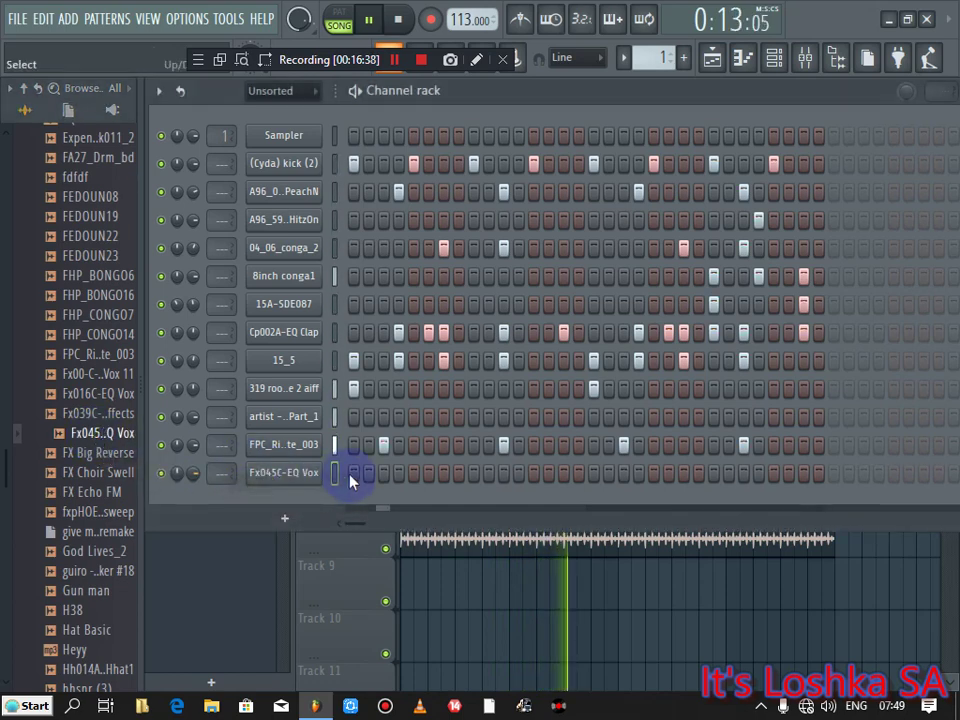
# Step: Copy the FPC_Ride_Brite_003 step sequence to the Fx045C-EQ Vox channel
pyautogui.rightClick(297, 458)
pyautogui.click(525, 460)
pyautogui.rightClick(304, 470)
pyautogui.click(530, 484)
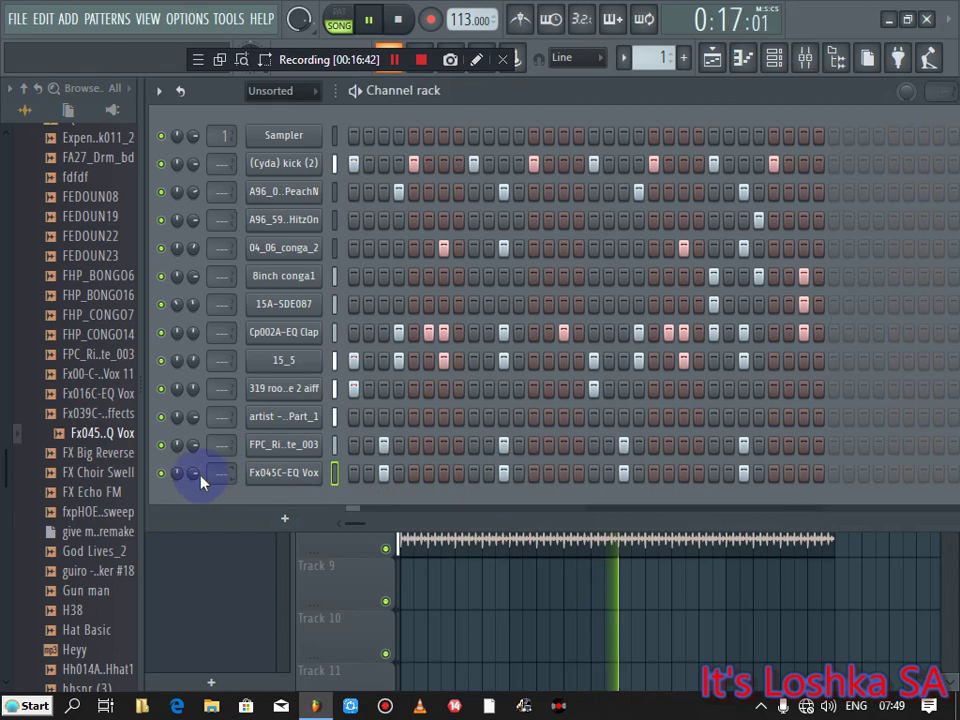
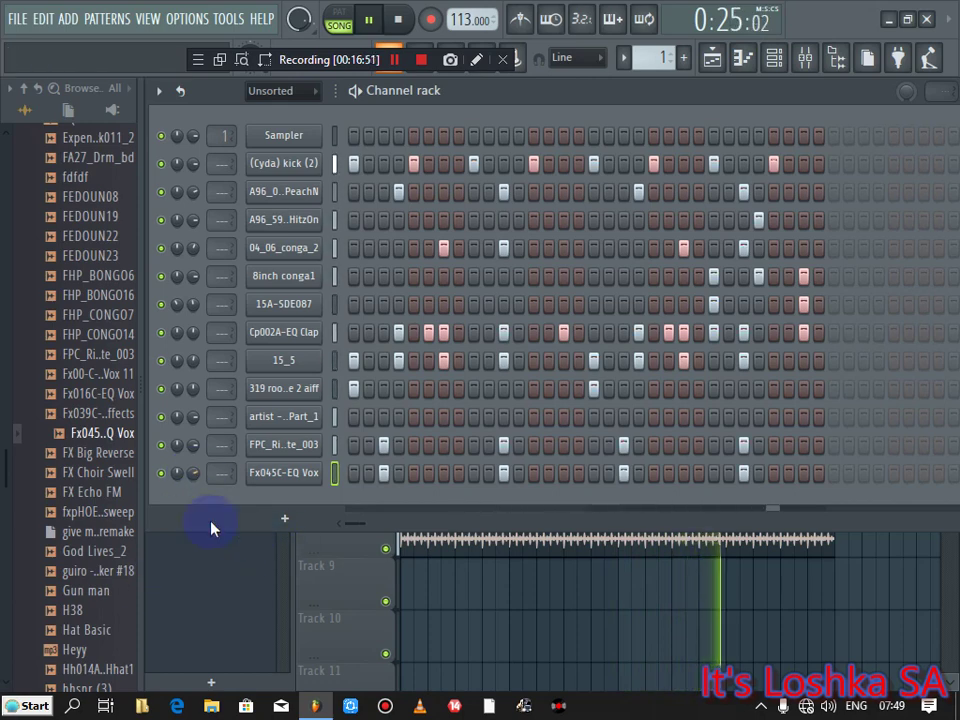
# Step: Audition FX Big Reverse and FX Choir Swell, place FX Choir Swell on Track 9 at bar 6, and lower its channel volume to about 32%
pyautogui.click(105, 462)
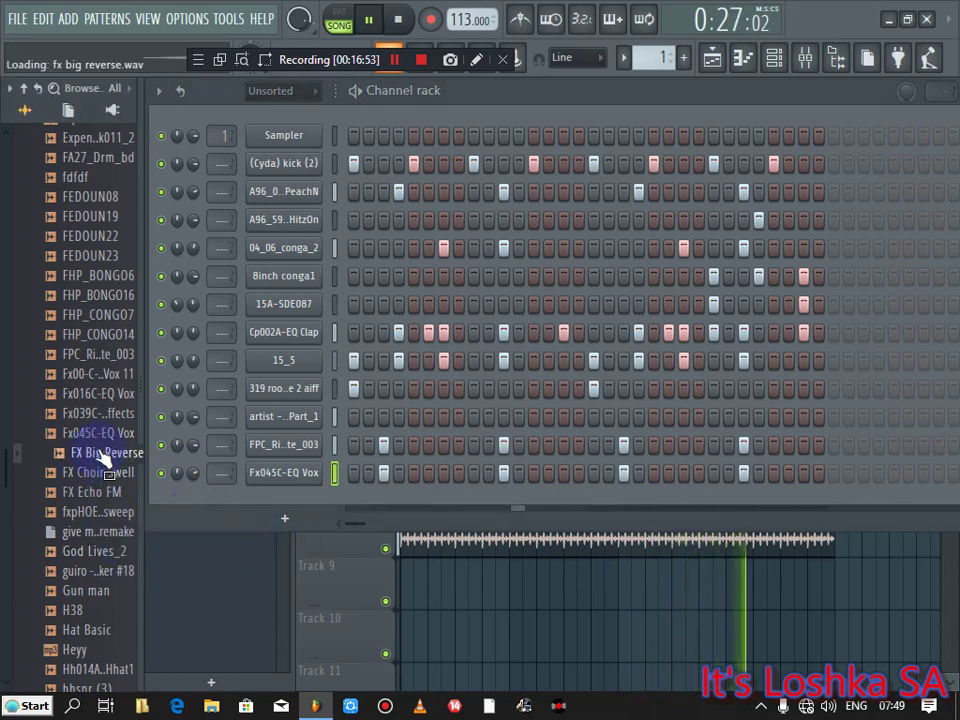
pyautogui.moveTo(355, 69); pyautogui.dragTo(416, 114)
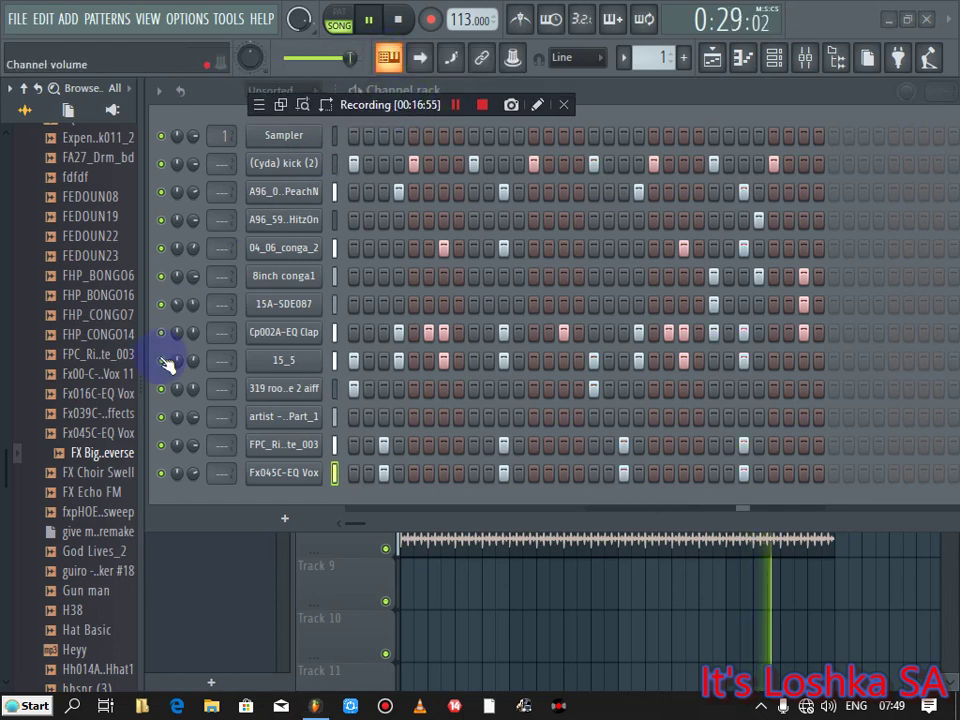
pyautogui.click(98, 474)
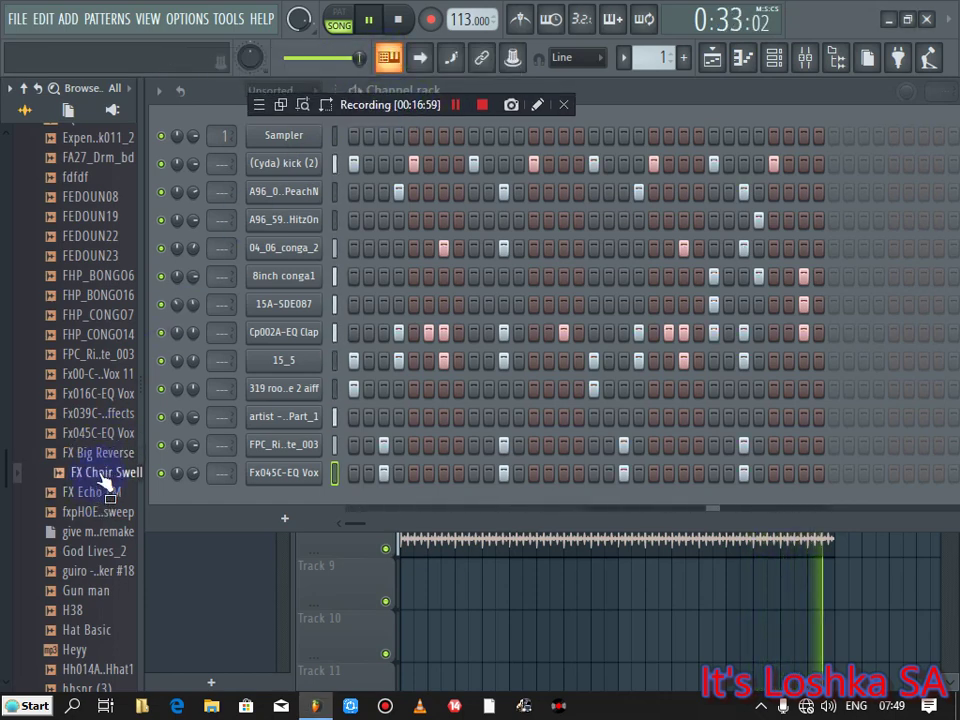
pyautogui.moveTo(105, 480); pyautogui.dragTo(601, 587)
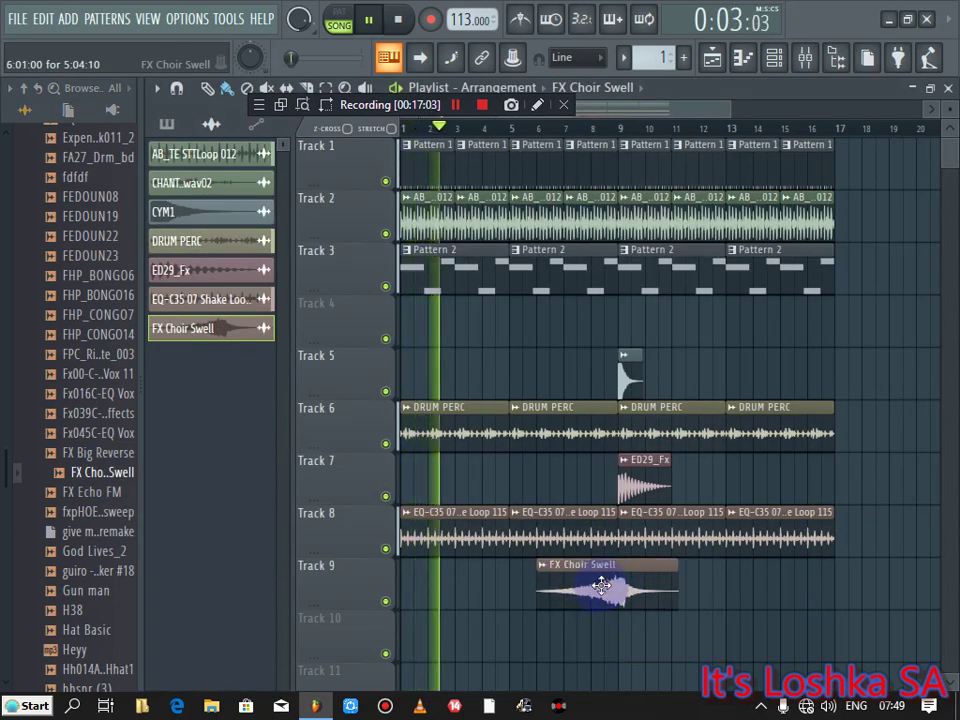
pyautogui.click(834, 55)
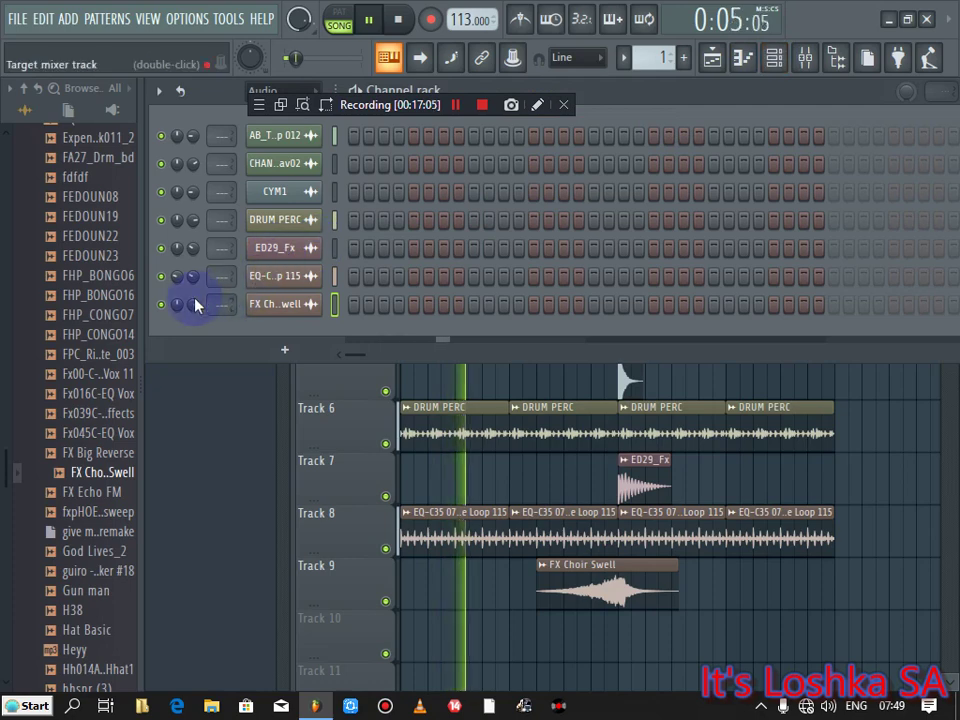
pyautogui.moveTo(193, 304); pyautogui.dragTo(193, 353)
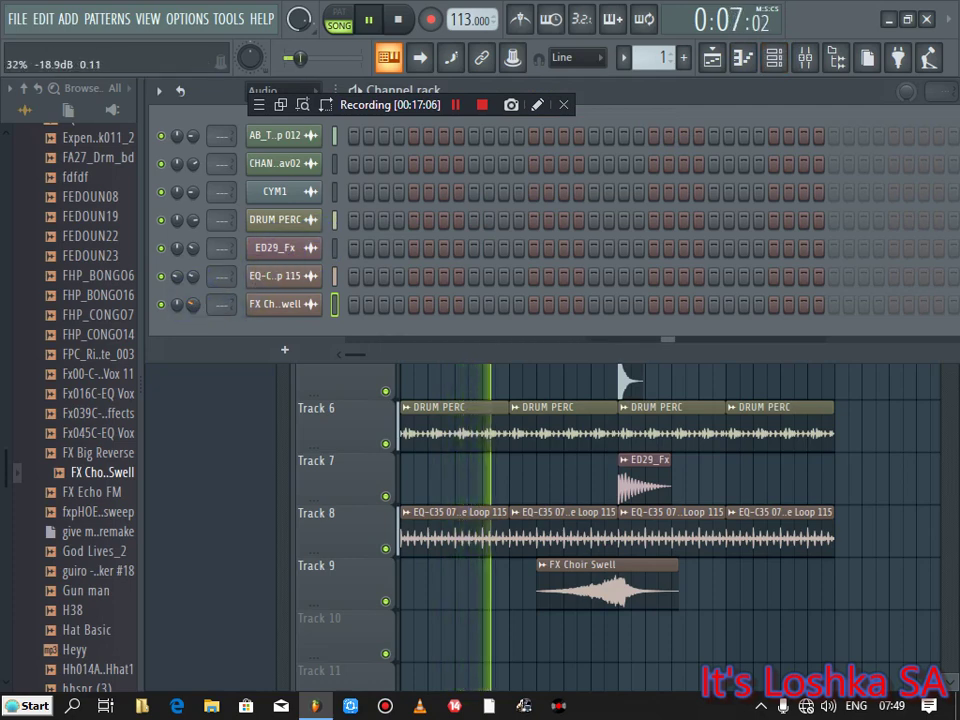
# Step: Audition the samples from FX Echo FM through the guiro shaker #18 against the playing song
pyautogui.click(100, 492)
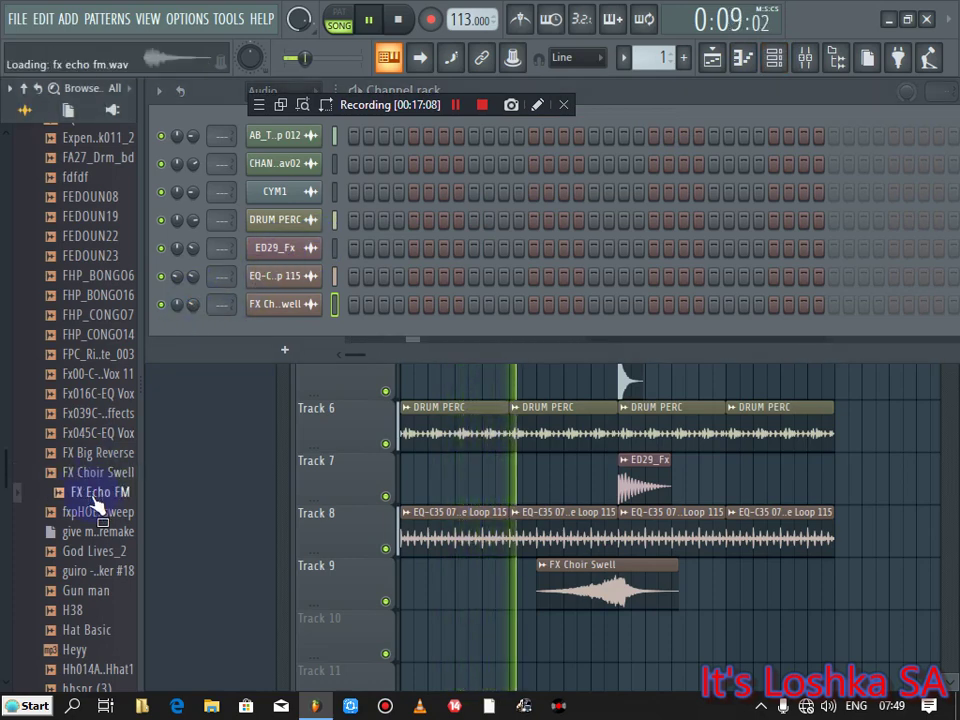
pyautogui.click(100, 512)
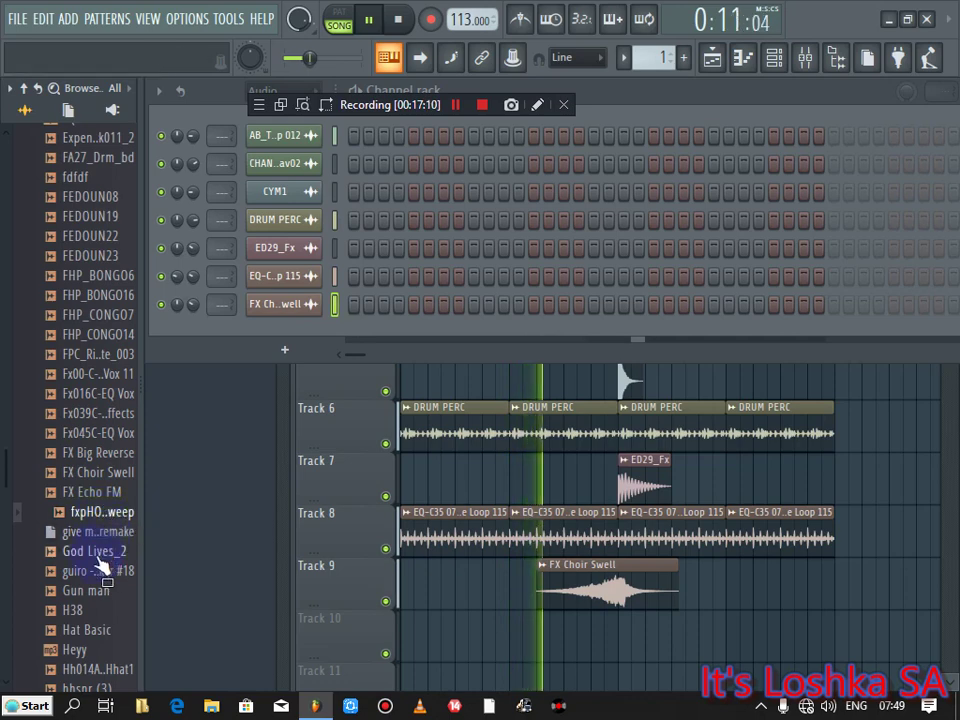
pyautogui.click(95, 551)
pyautogui.click(95, 570)
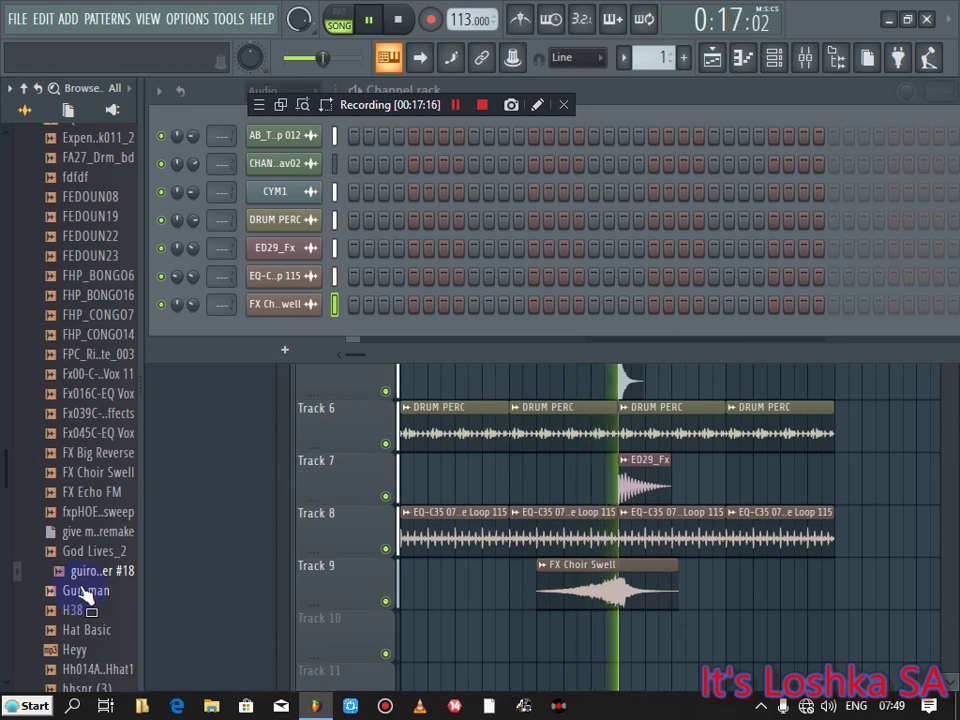
# Step: Shift the FX Choir Swell clip on Track 9 slightly earlier so that it starts at 5:13:00
pyautogui.click(312, 482)
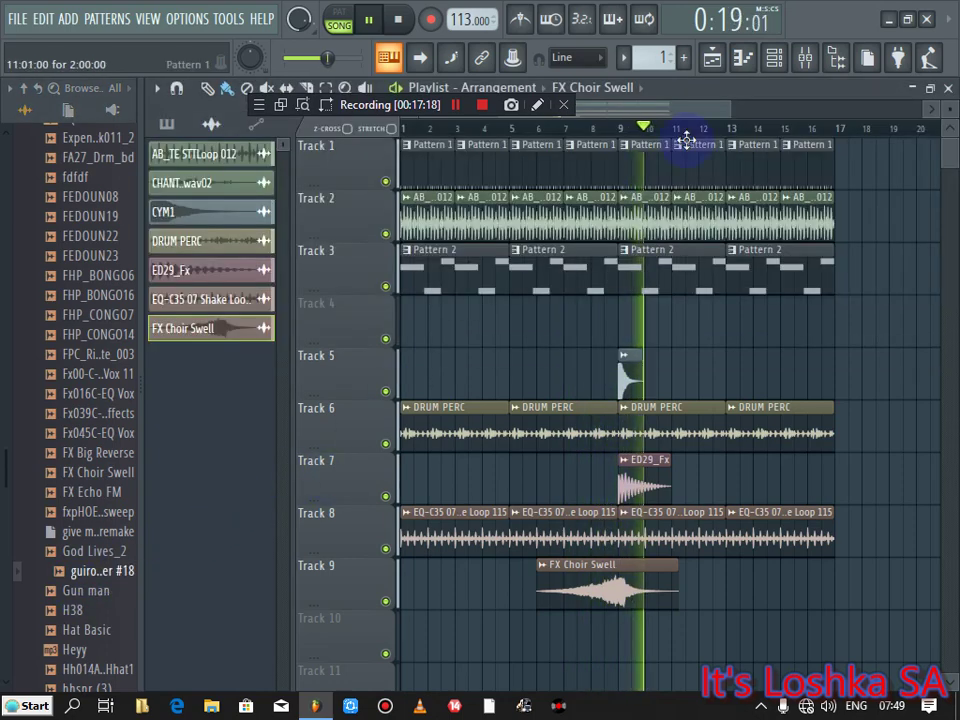
pyautogui.moveTo(729, 105); pyautogui.dragTo(583, 128)
pyautogui.moveTo(388, 105); pyautogui.dragTo(375, 80)
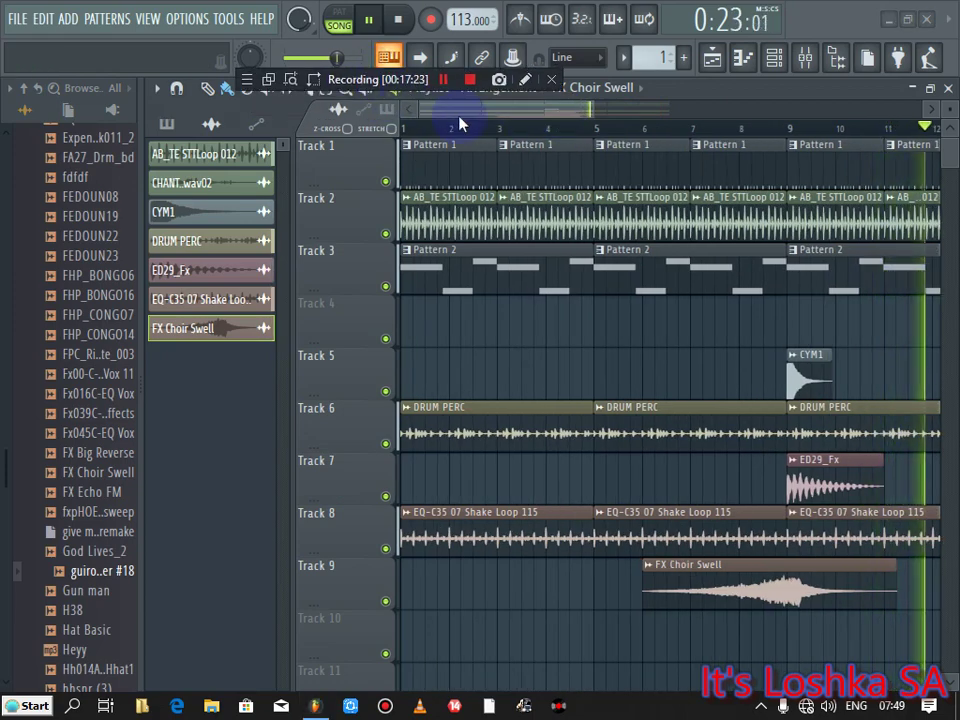
pyautogui.moveTo(424, 106); pyautogui.dragTo(540, 106)
pyautogui.moveTo(509, 585); pyautogui.dragTo(464, 588)
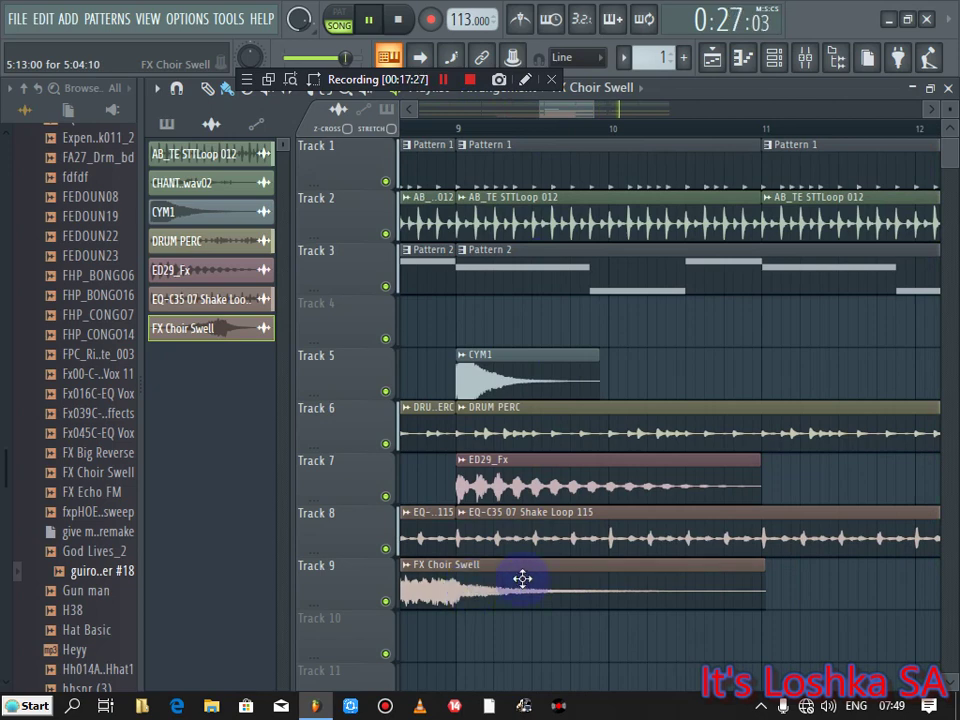
pyautogui.moveTo(539, 111); pyautogui.dragTo(350, 148)
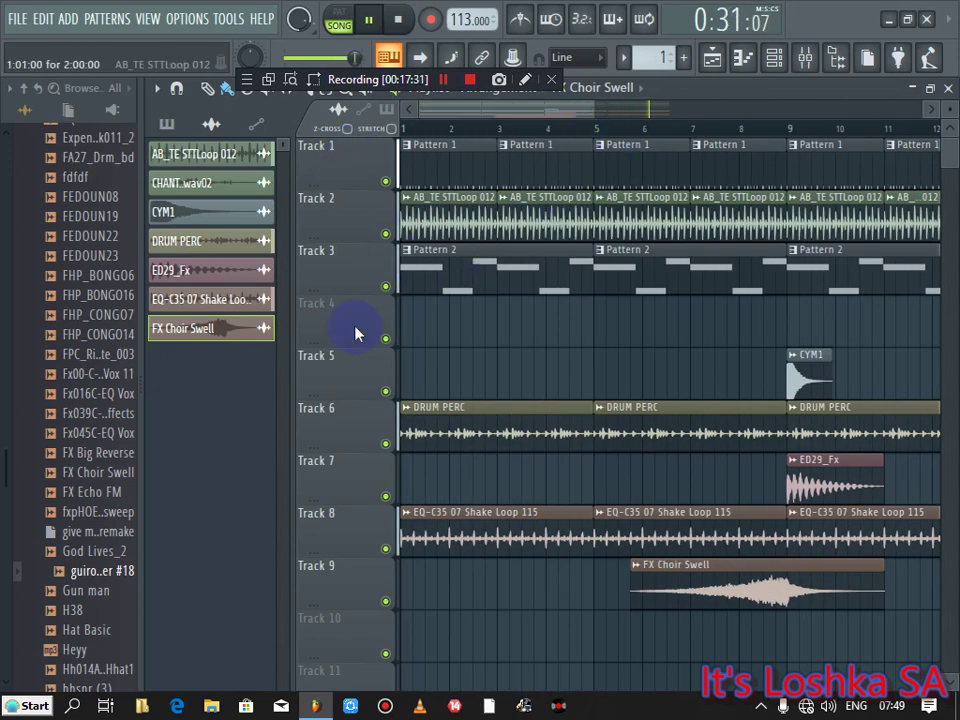
# Step: Audition the samples from Gun man to Heyy and add Heyy as a new channel at the end of Pattern 1's channels
pyautogui.click(84, 593)
pyautogui.click(85, 610)
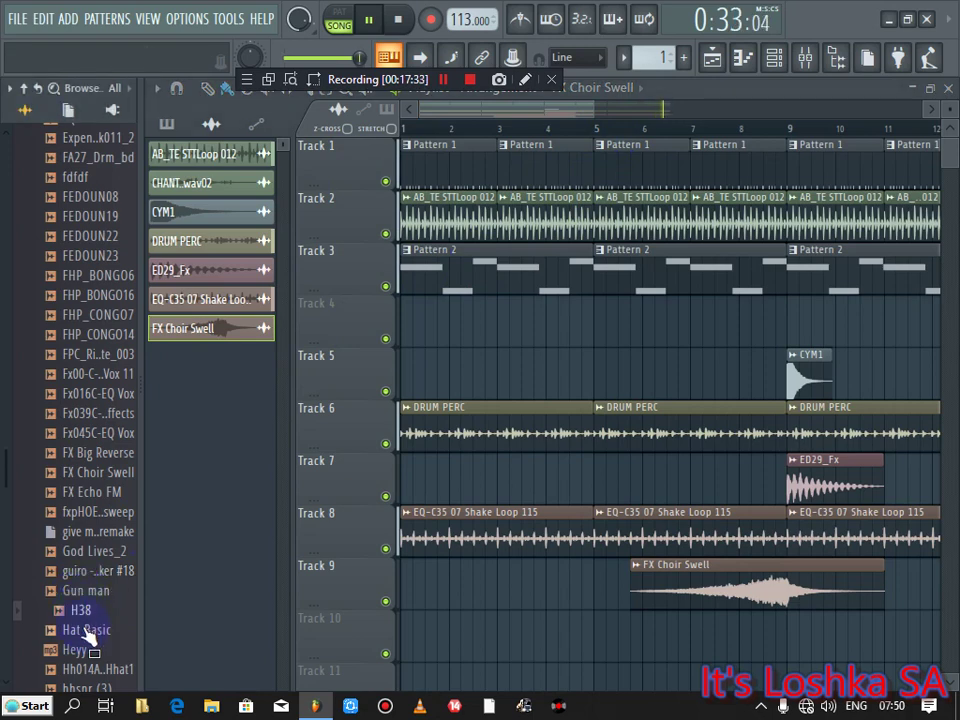
pyautogui.click(80, 650)
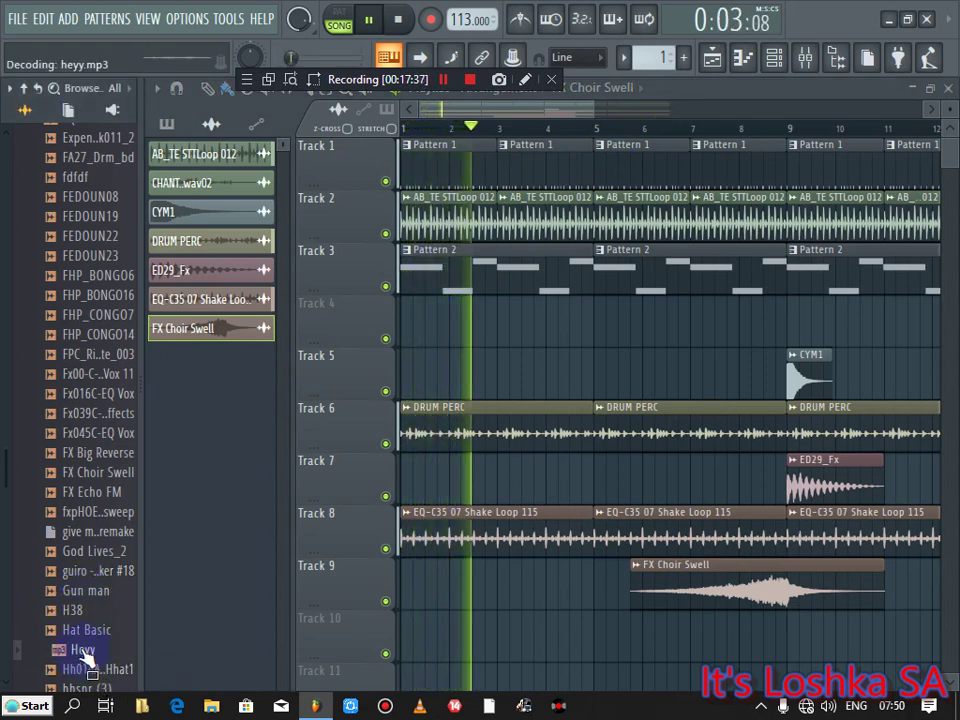
pyautogui.click(776, 56)
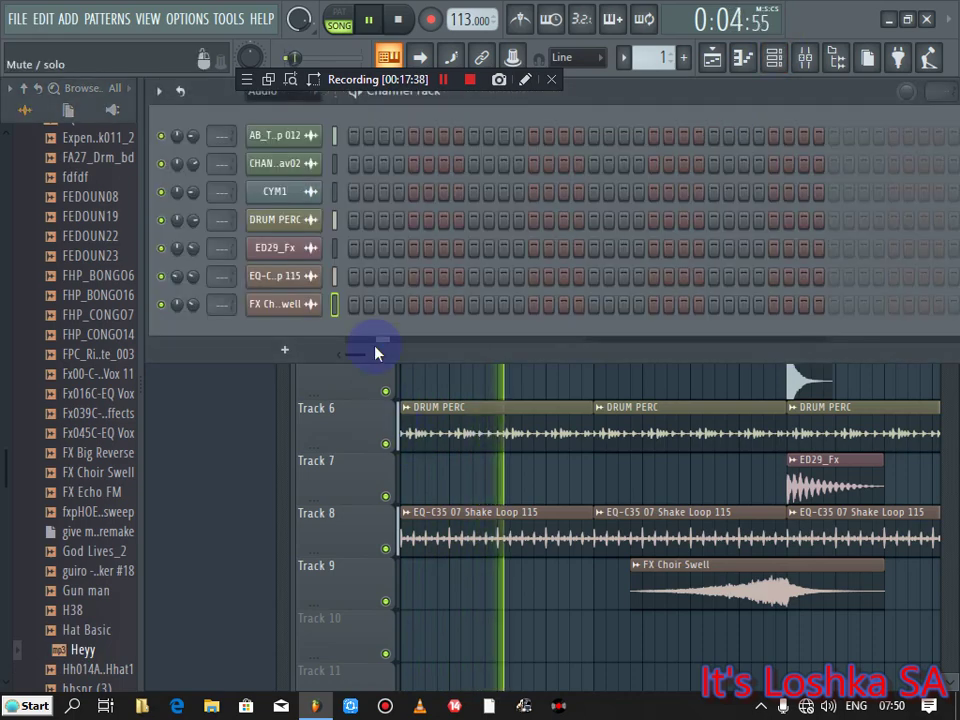
pyautogui.click(662, 58)
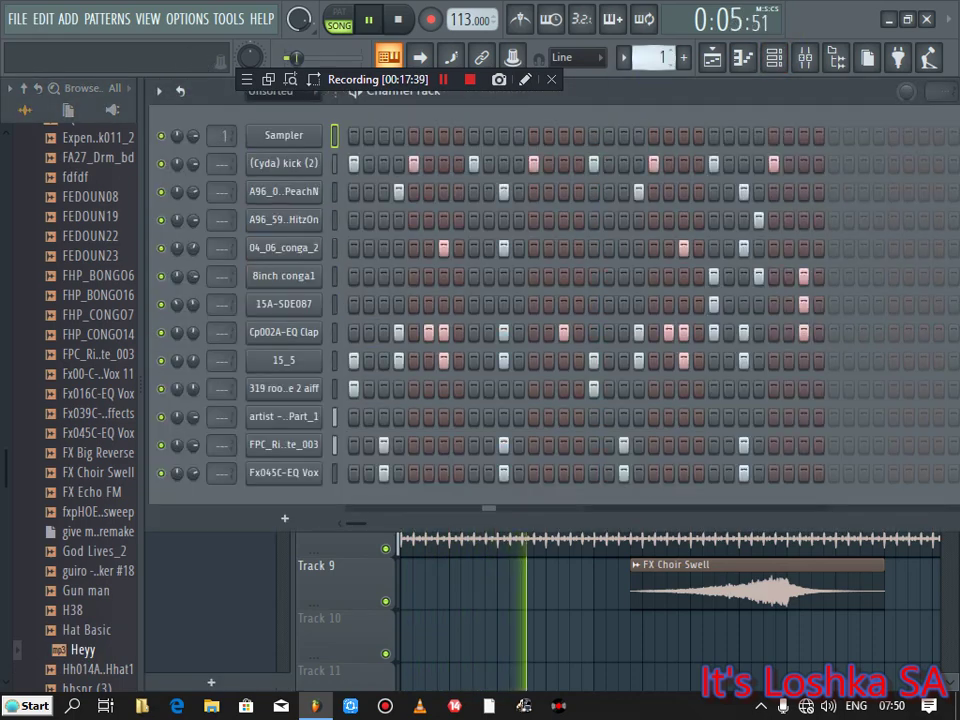
pyautogui.rightClick(82, 650)
pyautogui.click(240, 494)
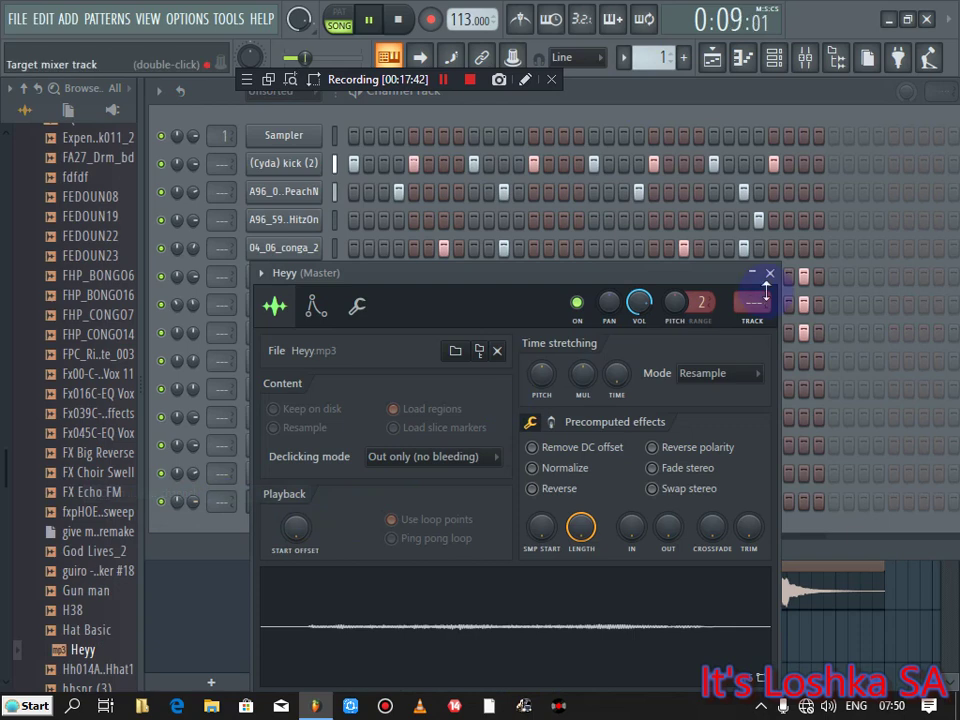
# Step: Normalize the Heyy sample, trim its silence, and close its channel settings
pyautogui.click(560, 469)
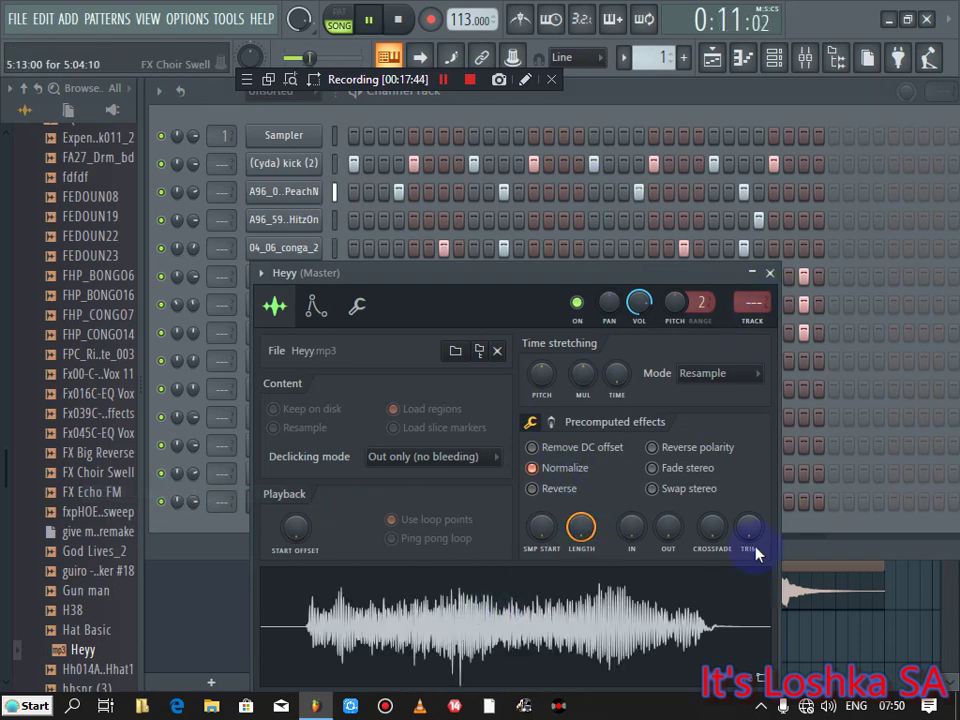
pyautogui.click(508, 655)
pyautogui.click(733, 312)
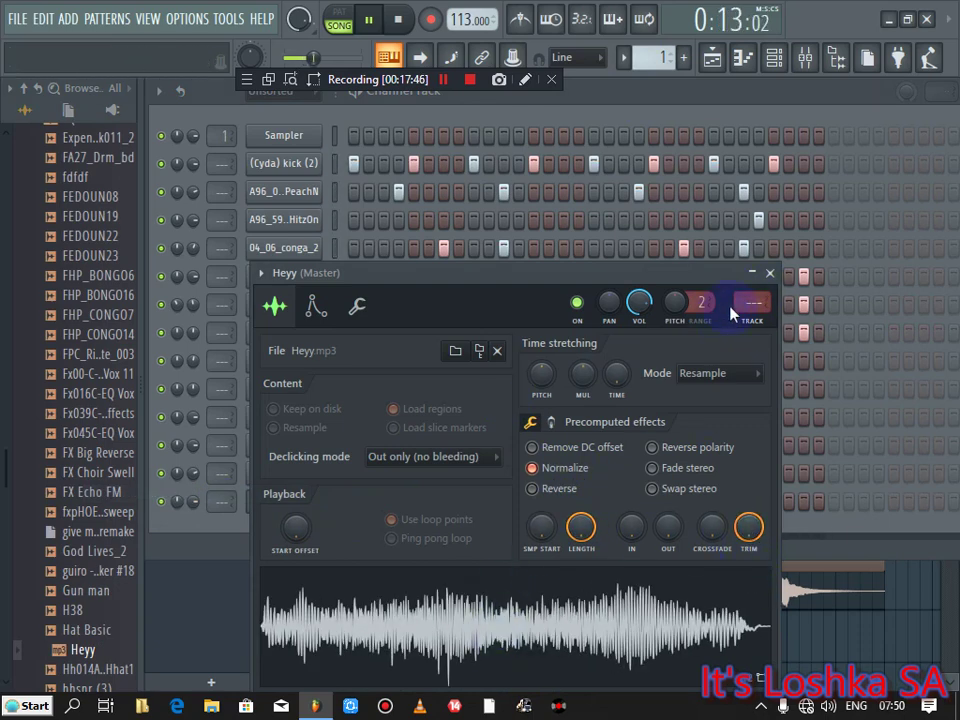
pyautogui.click(770, 274)
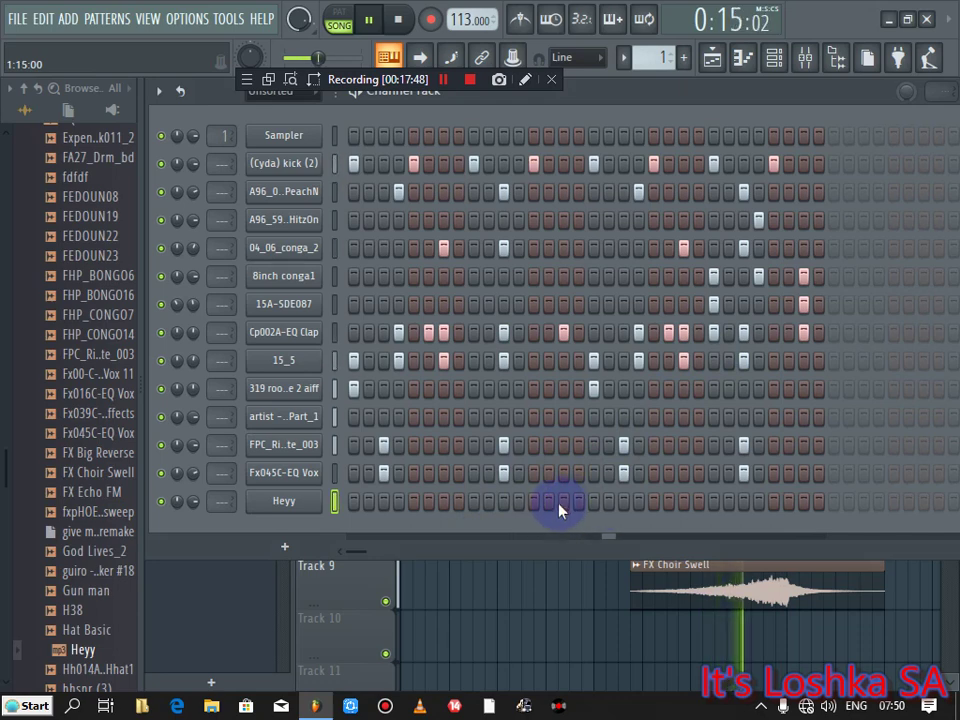
# Step: Program the Heyy channel with hits on steps 7, 15, 23 and 31 and lower its volume
pyautogui.click(443, 504)
pyautogui.click(563, 503)
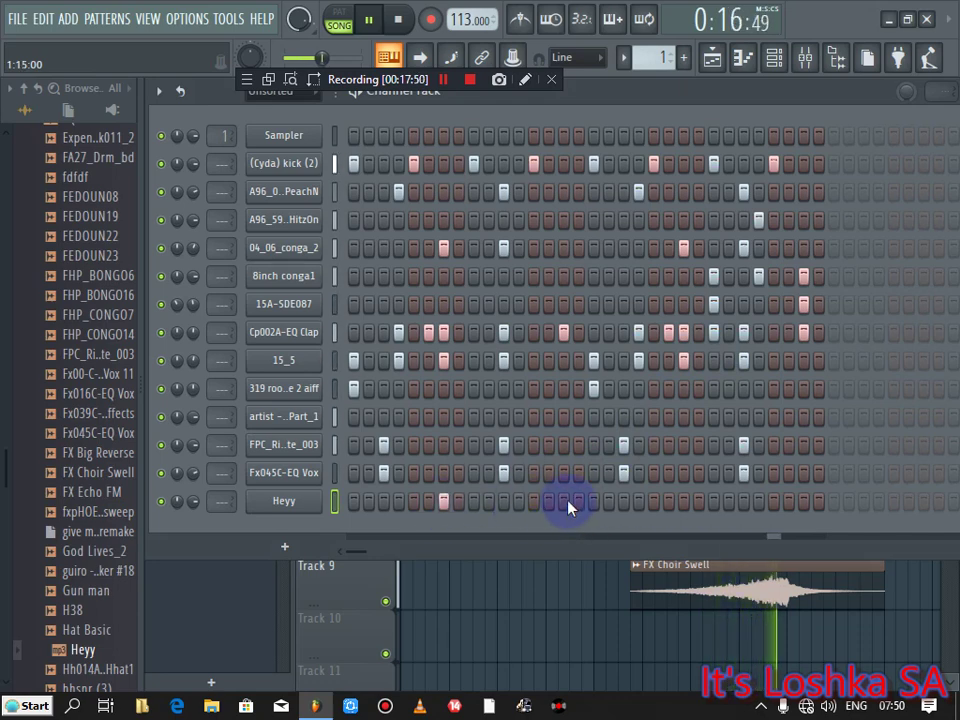
pyautogui.click(684, 503)
pyautogui.click(804, 503)
pyautogui.moveTo(177, 501); pyautogui.dragTo(177, 530)
# Step: Audition the samples following Heyy, from the Hh014A hi-hat down to JM_AllE, during playback
pyautogui.scroll(-4, 8, 485)
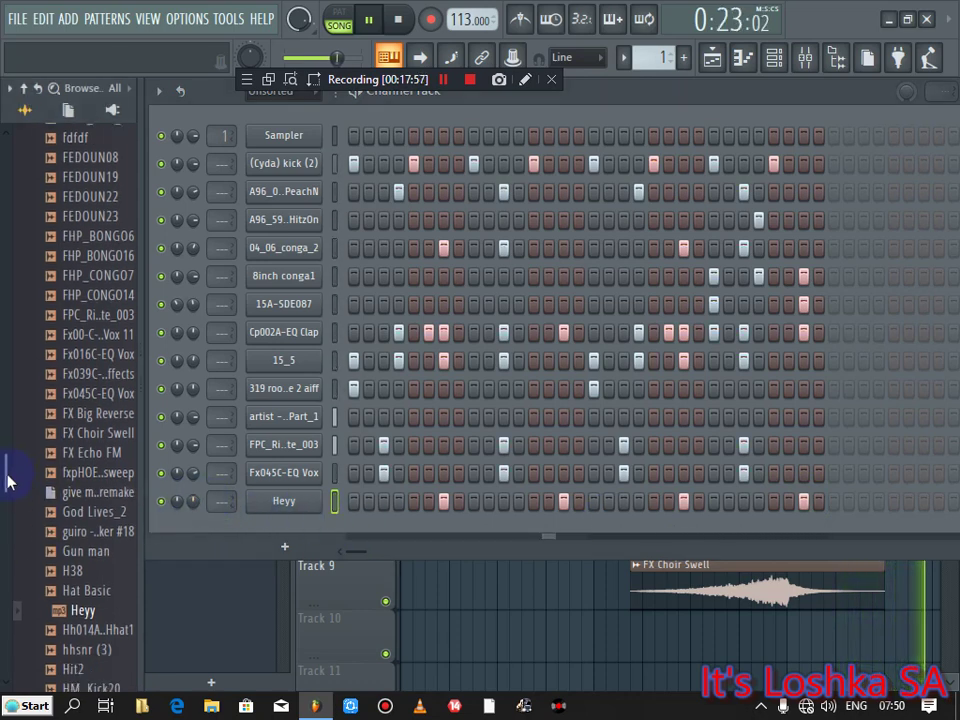
pyautogui.click(70, 414)
pyautogui.click(80, 436)
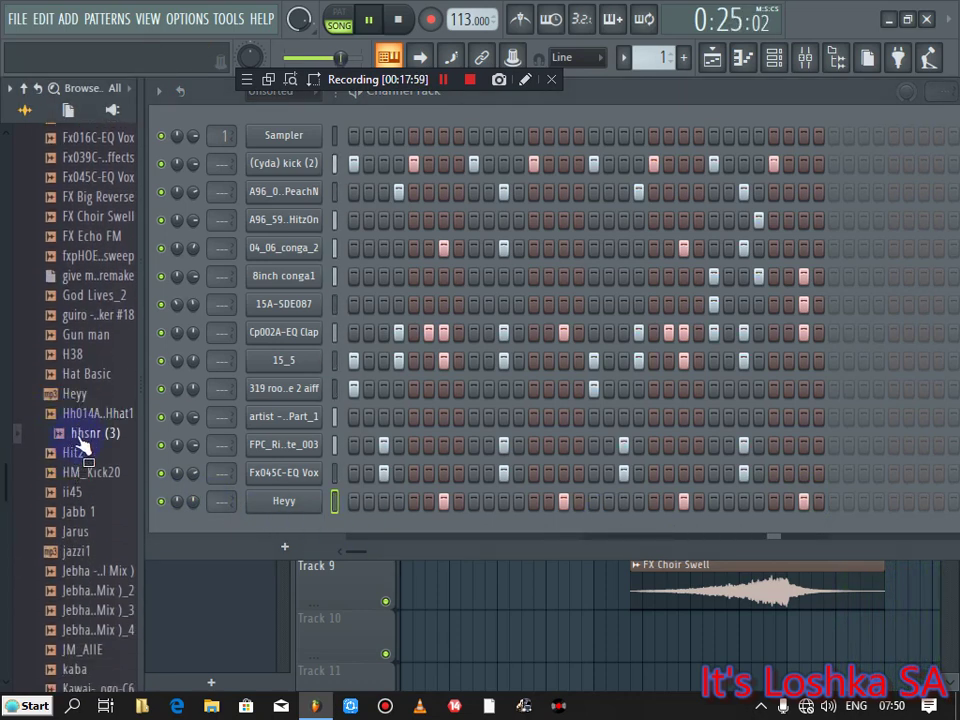
pyautogui.click(76, 453)
pyautogui.click(78, 473)
pyautogui.click(76, 493)
pyautogui.click(76, 513)
pyautogui.click(77, 550)
pyautogui.click(77, 532)
pyautogui.click(74, 553)
pyautogui.click(70, 590)
pyautogui.click(72, 610)
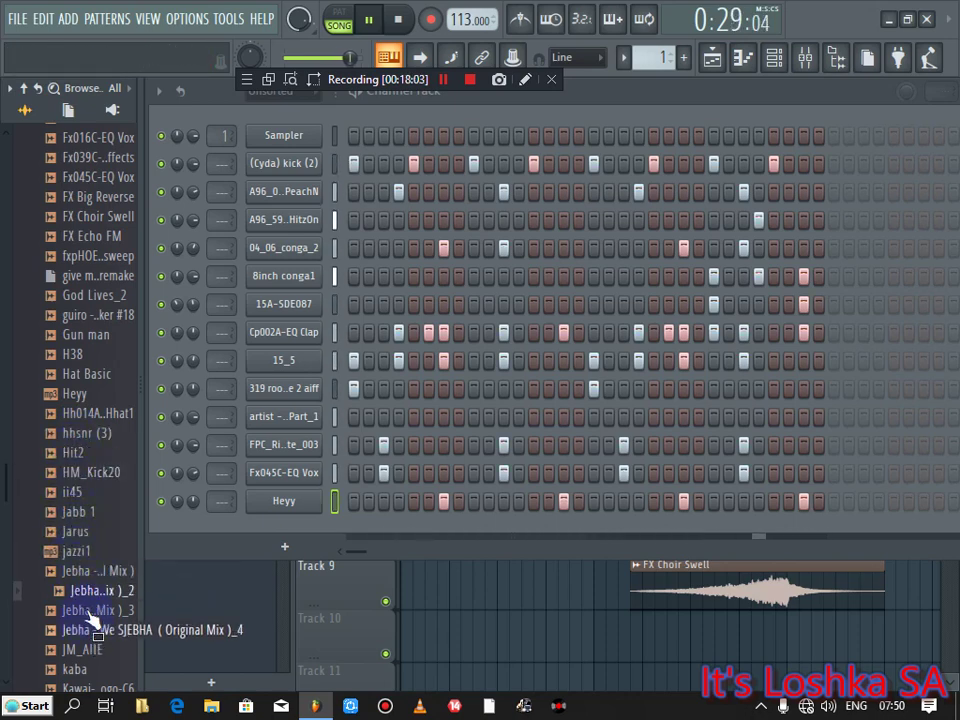
pyautogui.click(80, 649)
# Step: Audition the samples from kaba onward, add Kawai-K5000W-Agogo-C6 as a new channel, and fill it on every 2 steps
pyautogui.moveTo(11, 489); pyautogui.dragTo(11, 507)
pyautogui.click(60, 439)
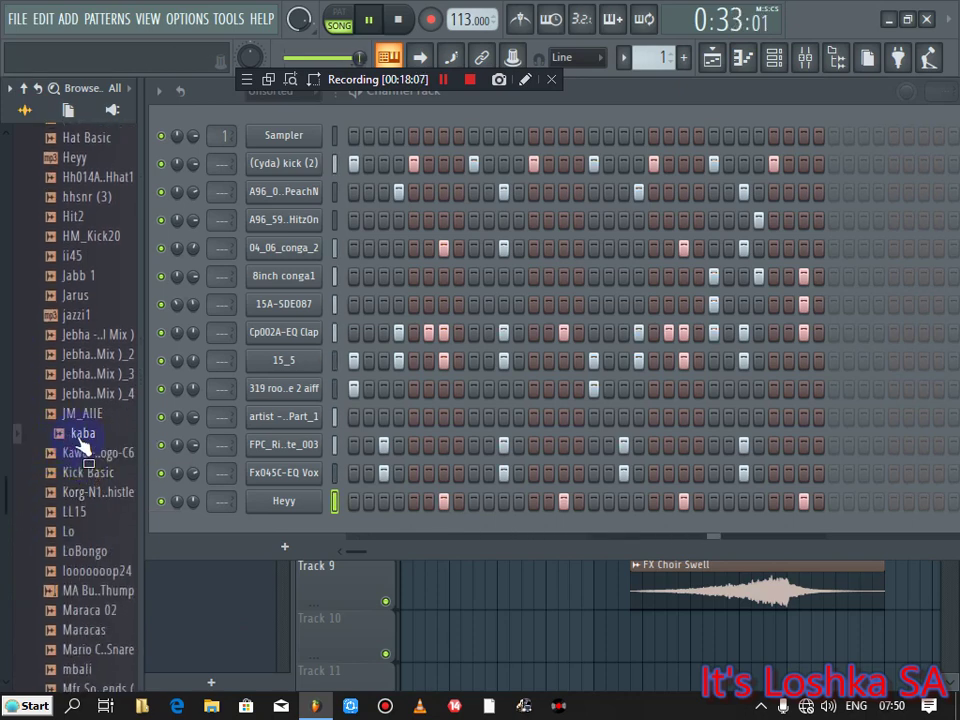
pyautogui.click(75, 453)
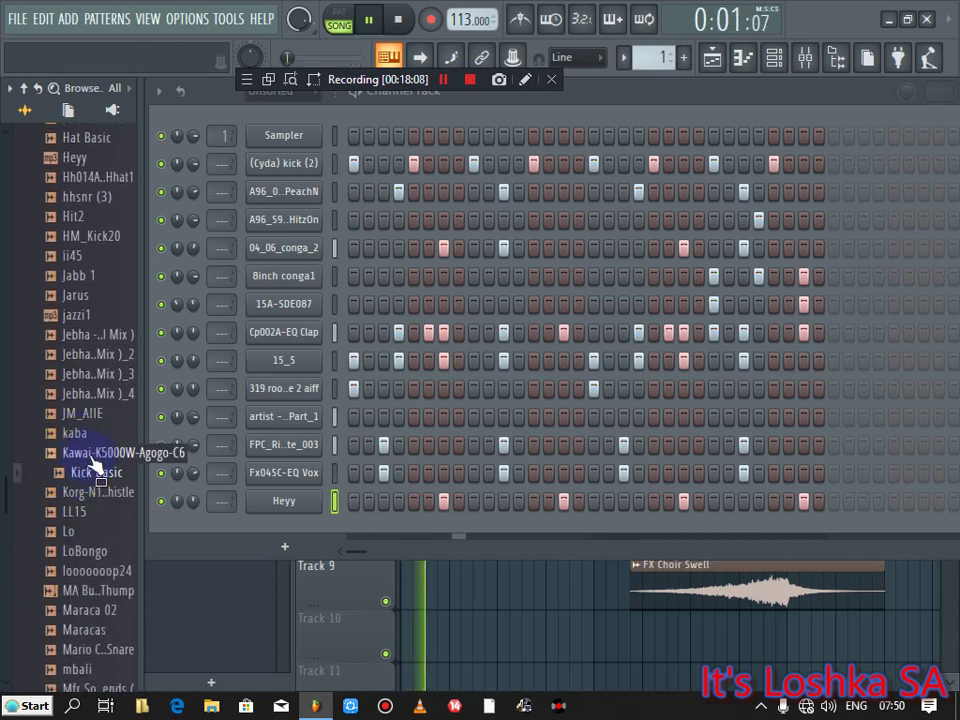
pyautogui.moveTo(111, 466); pyautogui.dragTo(289, 536)
pyautogui.rightClick(316, 529)
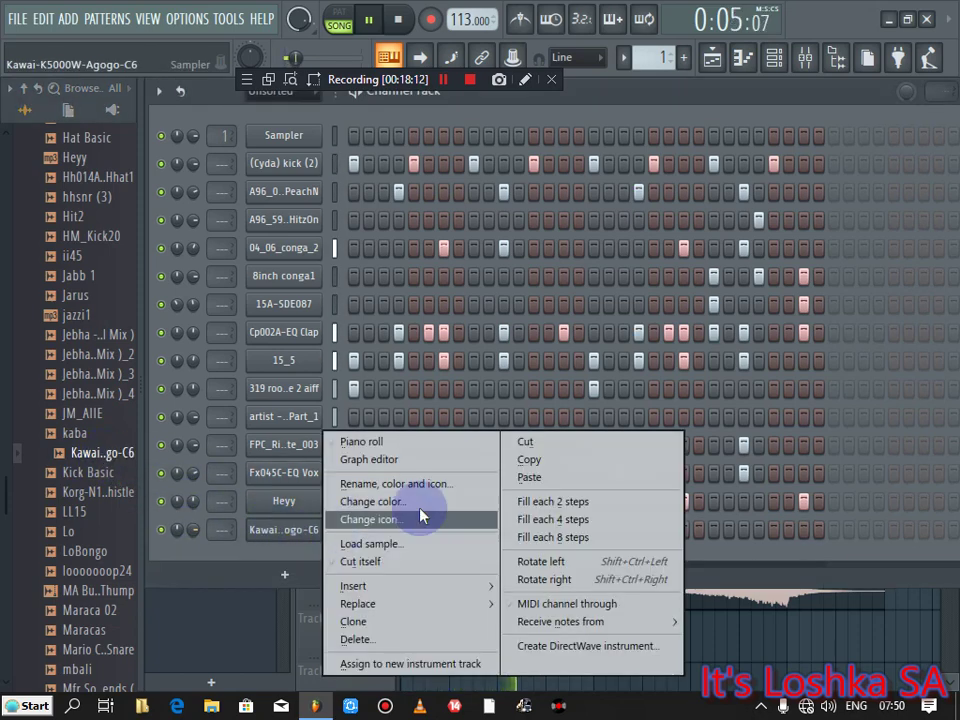
pyautogui.click(537, 503)
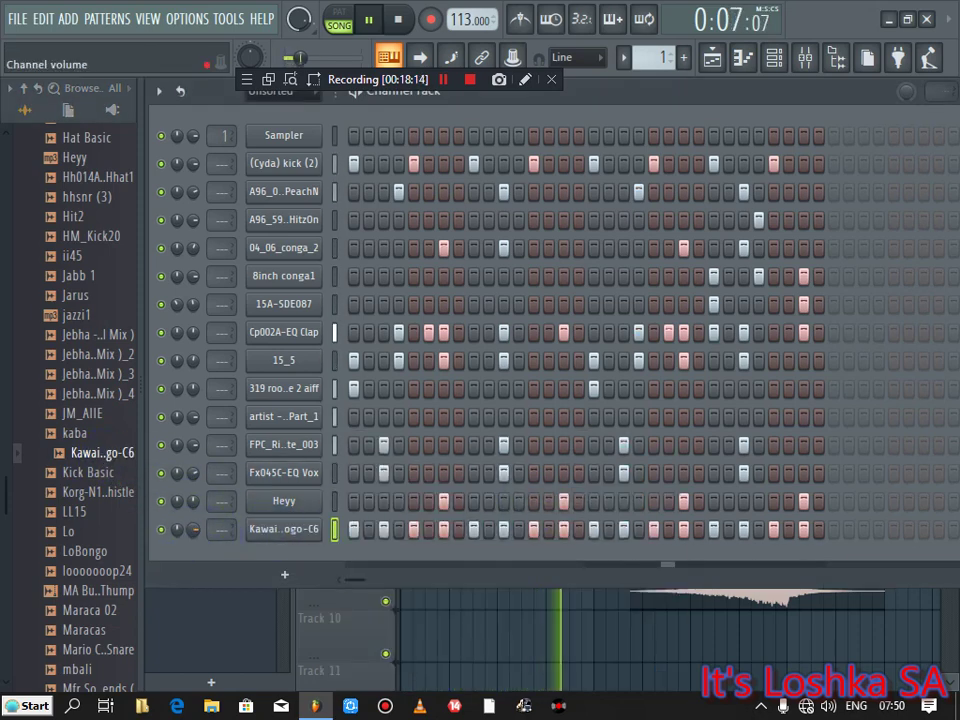
# Step: Audition the samples below Kick Basic, from the Korg-N1 whistle through P - Dunno, against the playing song
pyautogui.click(78, 495)
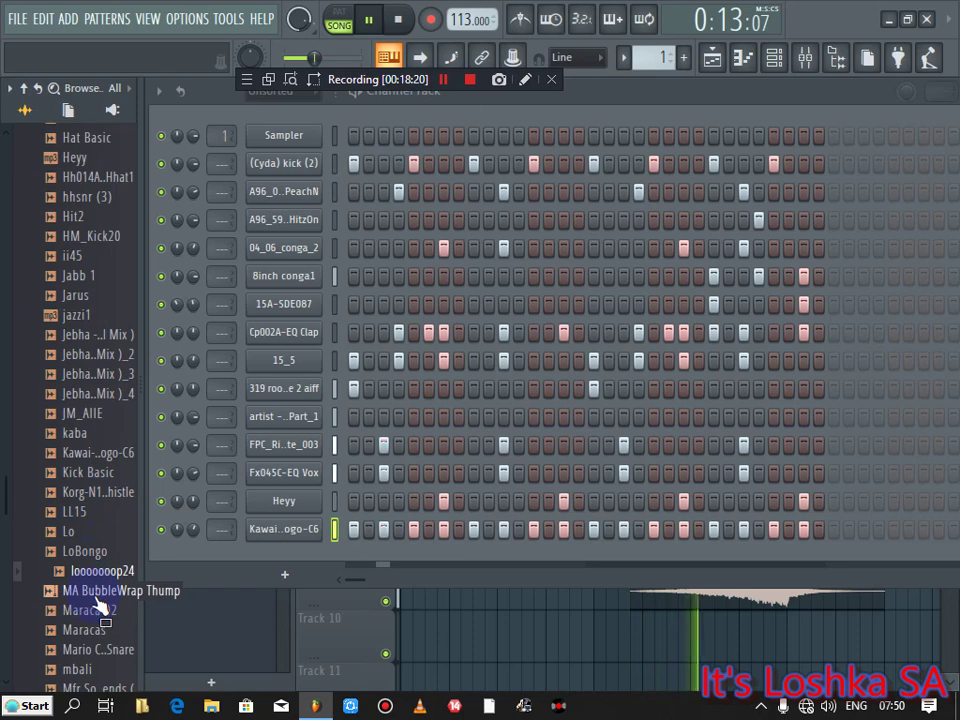
pyautogui.scroll(-5, 73, 500)
pyautogui.scroll(1, 71, 452)
pyautogui.click(79, 418)
pyautogui.click(71, 436)
pyautogui.click(72, 454)
pyautogui.click(84, 476)
pyautogui.click(90, 494)
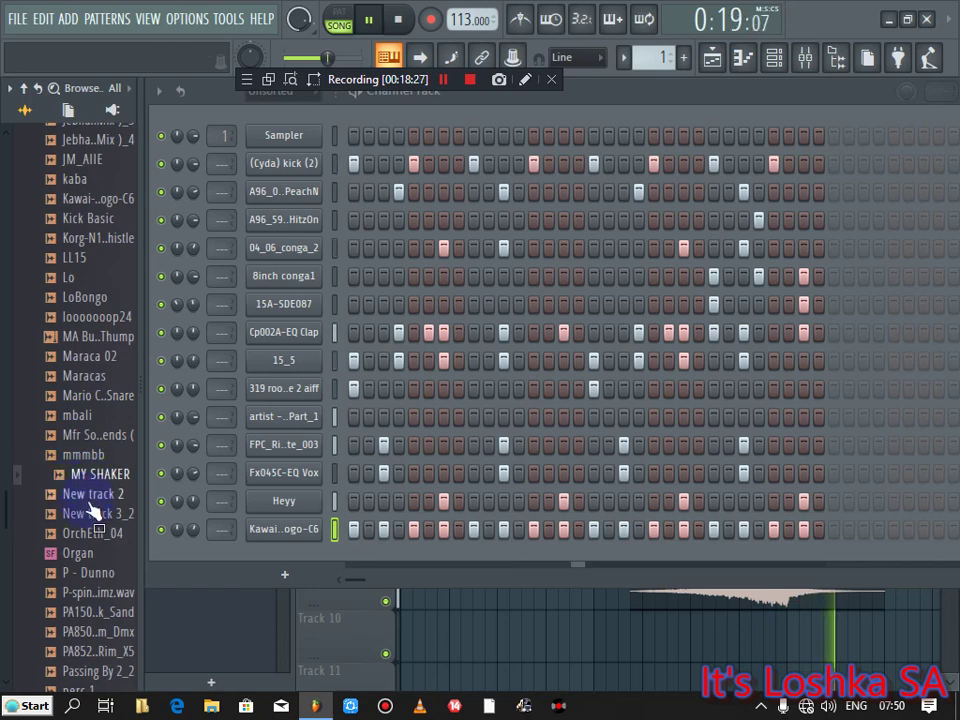
pyautogui.click(88, 514)
pyautogui.click(100, 535)
pyautogui.click(80, 574)
pyautogui.click(78, 553)
pyautogui.click(87, 574)
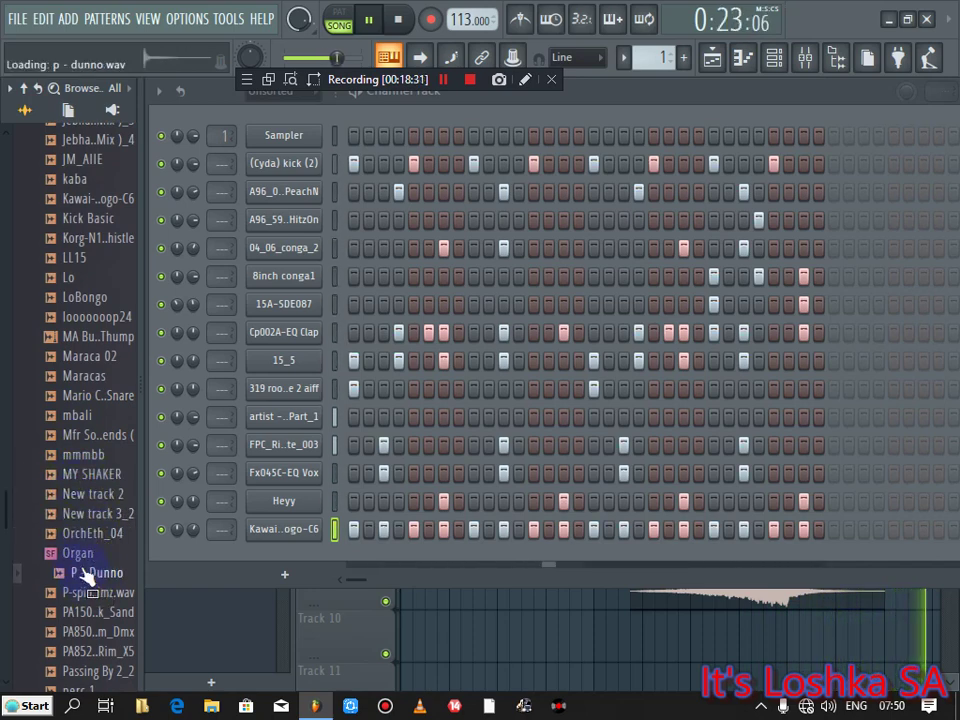
pyautogui.click(82, 554)
pyautogui.click(86, 573)
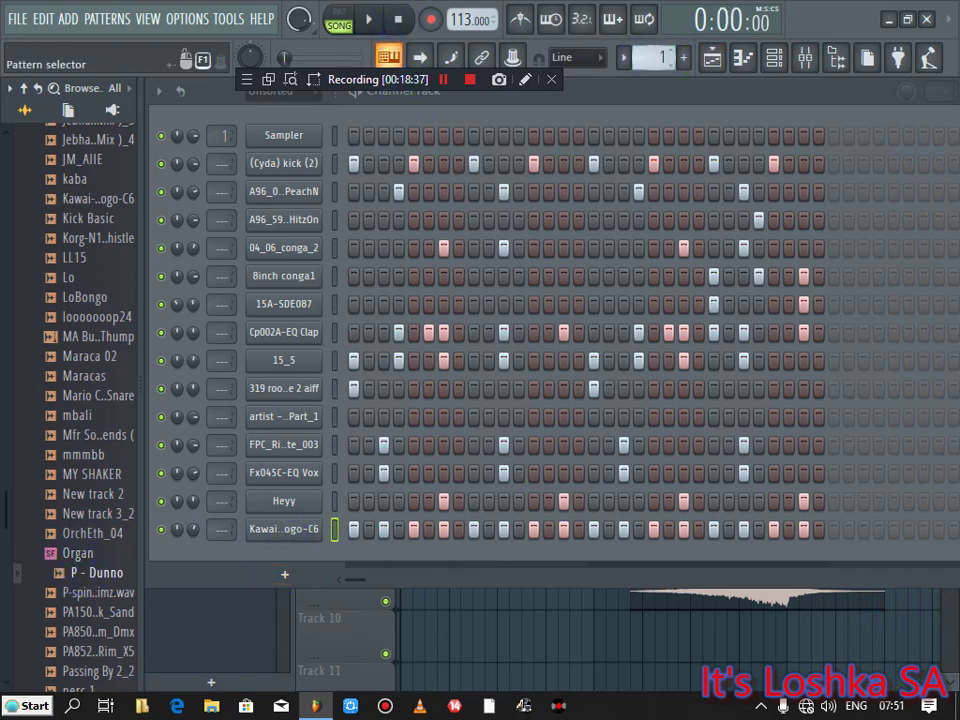
# Step: Play Pattern 1 in pattern mode and rebalance its channel levels, setting the 8inch conga1 volume to about 57%
pyautogui.scroll(1, 655, 57)
pyautogui.click(288, 570)
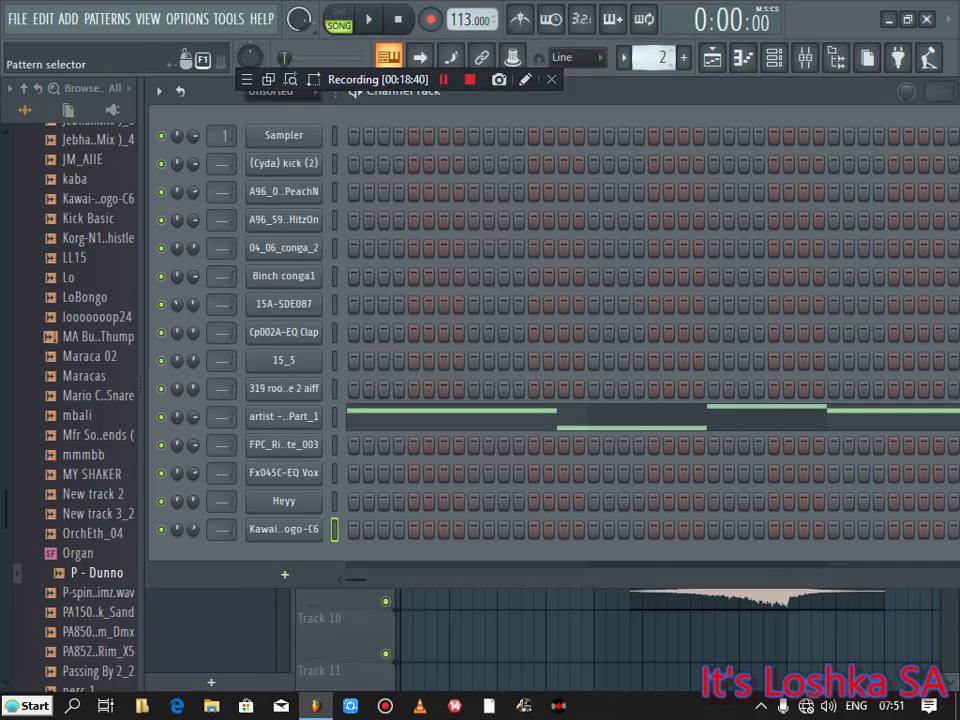
pyautogui.scroll(-1, 652, 57)
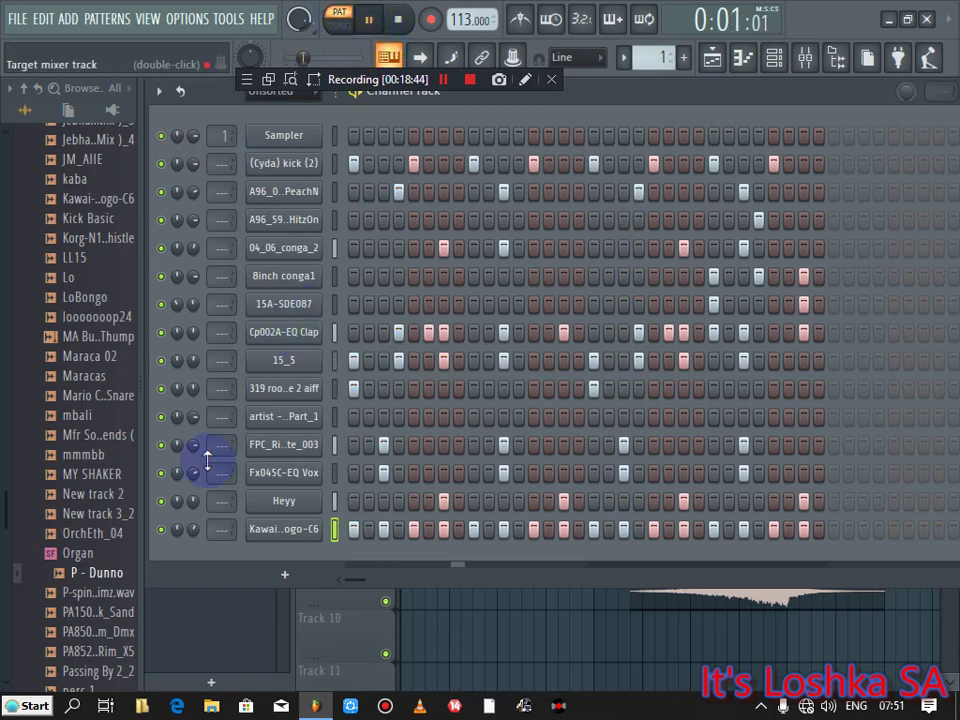
pyautogui.moveTo(194, 529); pyautogui.dragTo(194, 545)
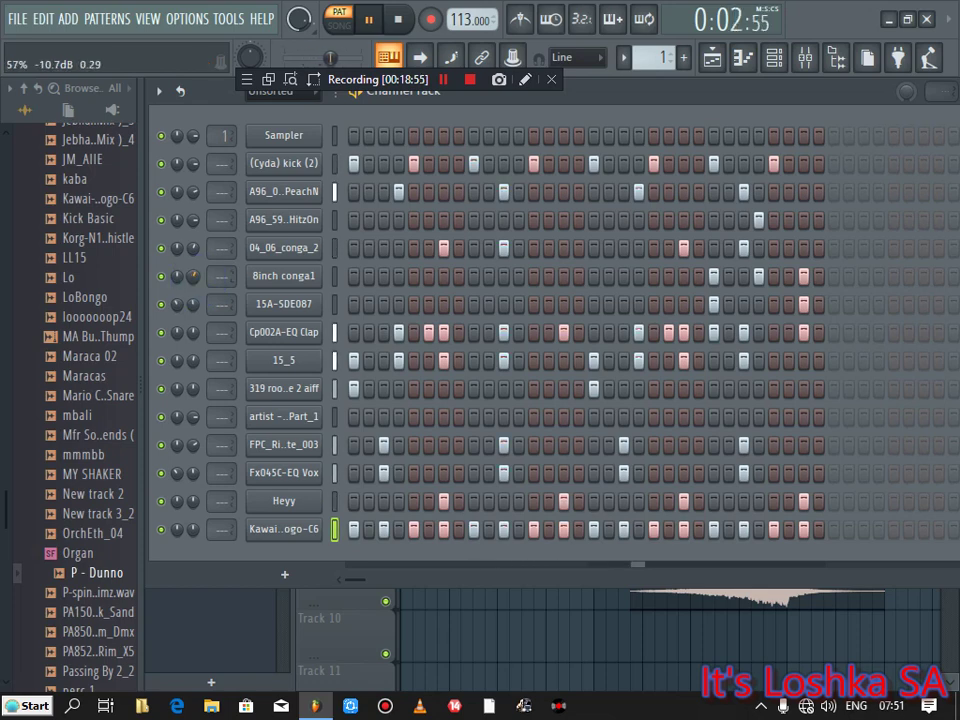
# Step: Stop playback, switch to pattern 2 and add a Purity instrument channel to the channel rack
pyautogui.click(400, 20)
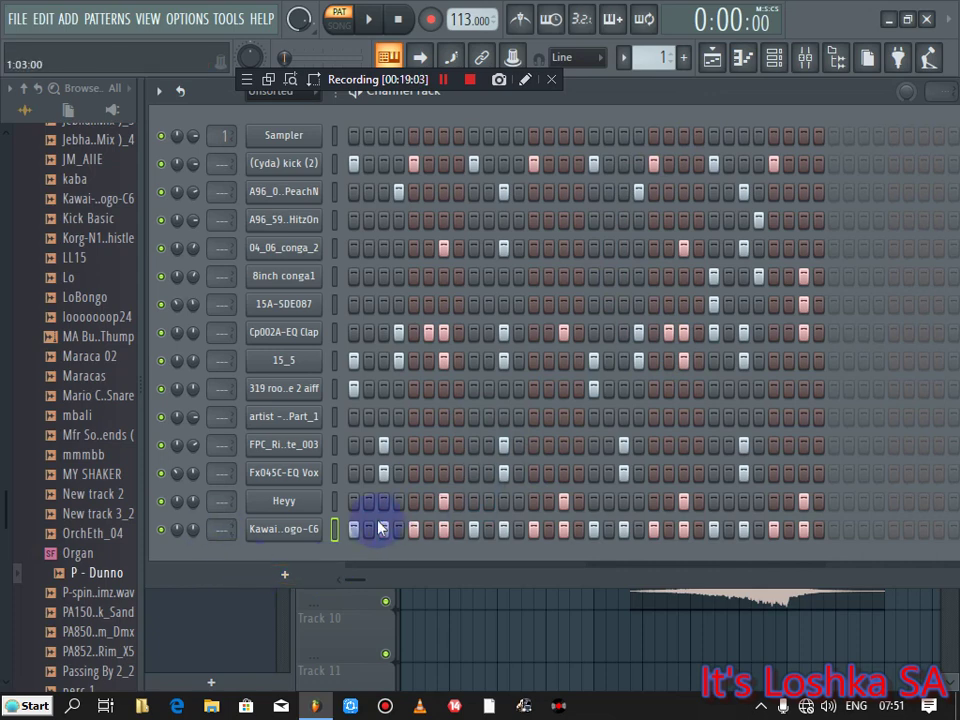
pyautogui.scroll(1, 655, 57)
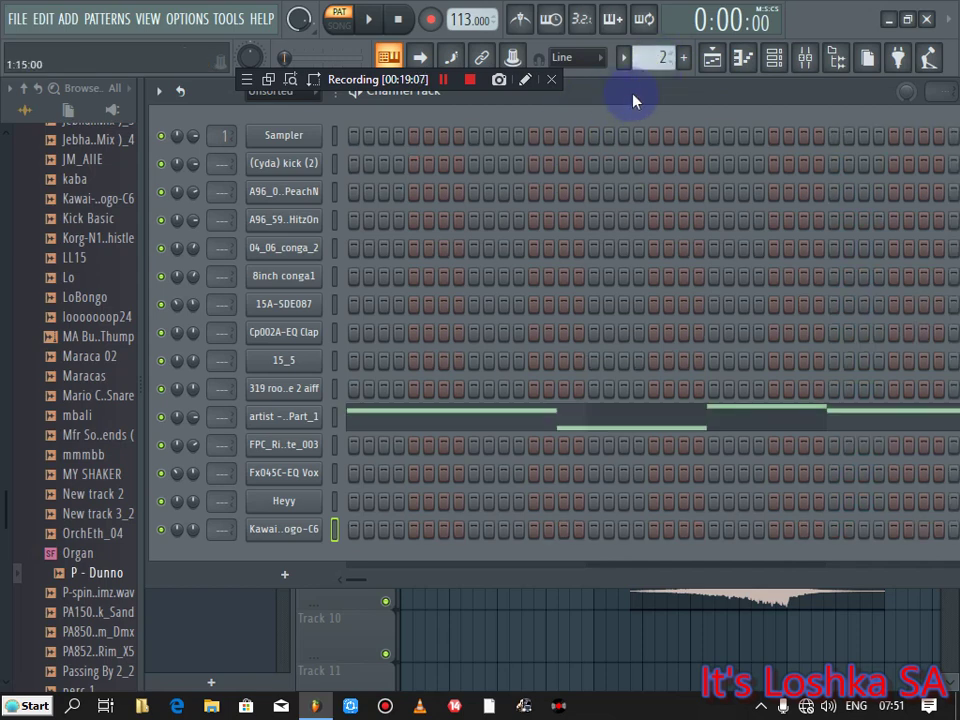
pyautogui.click(284, 578)
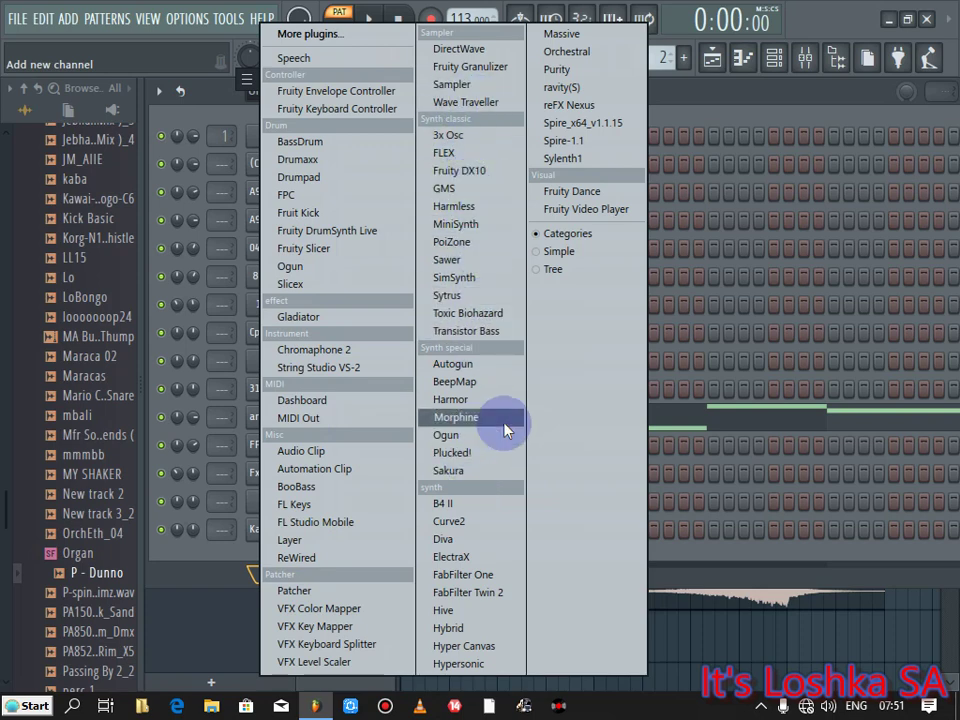
pyautogui.click(560, 74)
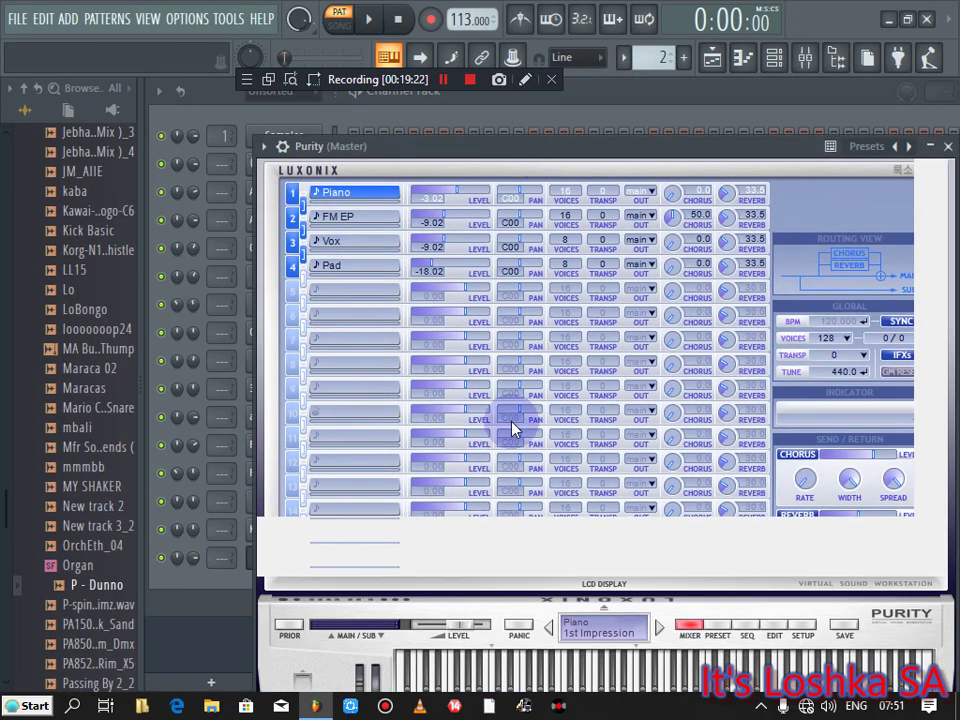
# Step: Load the Trombone preset from Purity's Brass category and close the plugin window
pyautogui.click(722, 630)
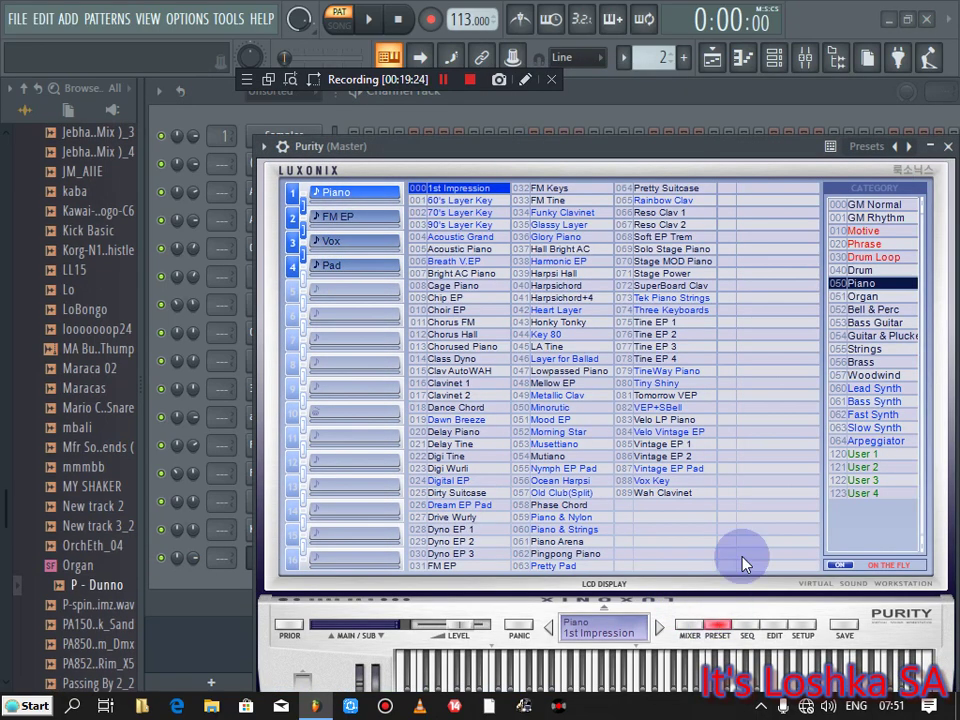
pyautogui.click(874, 363)
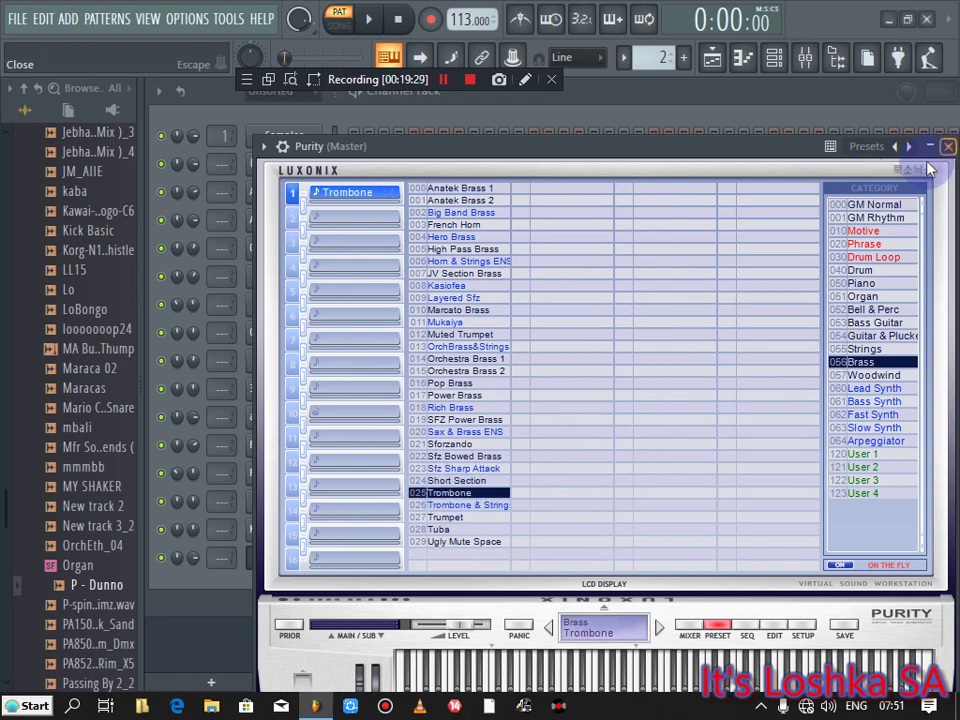
pyautogui.click(946, 148)
# Step: Open the Purity channel's piano roll and set its grid color to the first dark custom color
pyautogui.rightClick(263, 567)
pyautogui.click(350, 456)
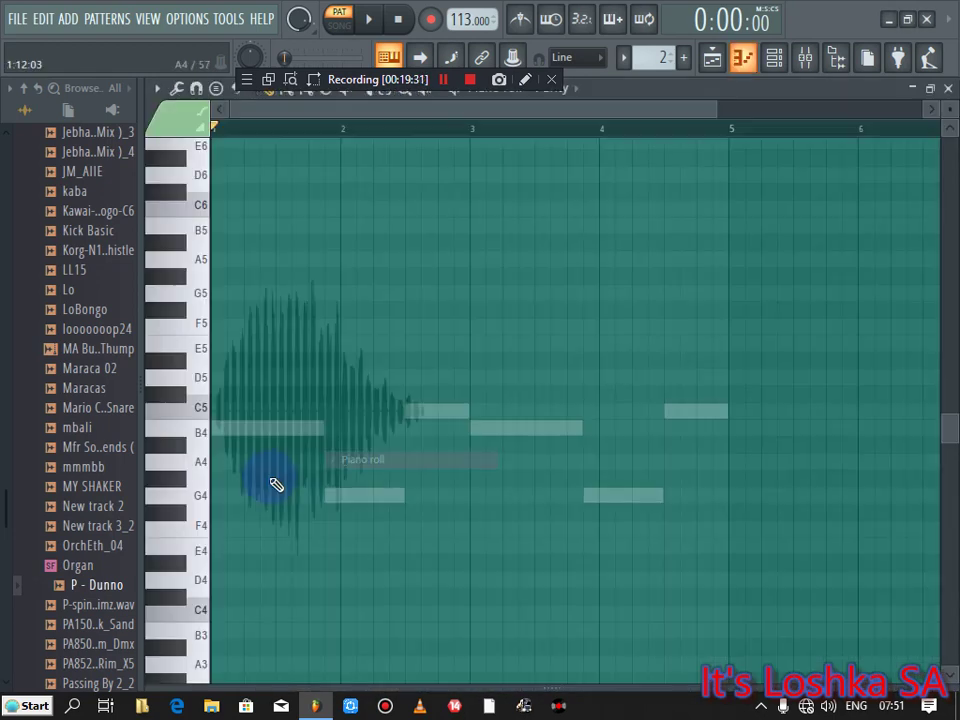
pyautogui.moveTo(716, 106); pyautogui.dragTo(385, 157)
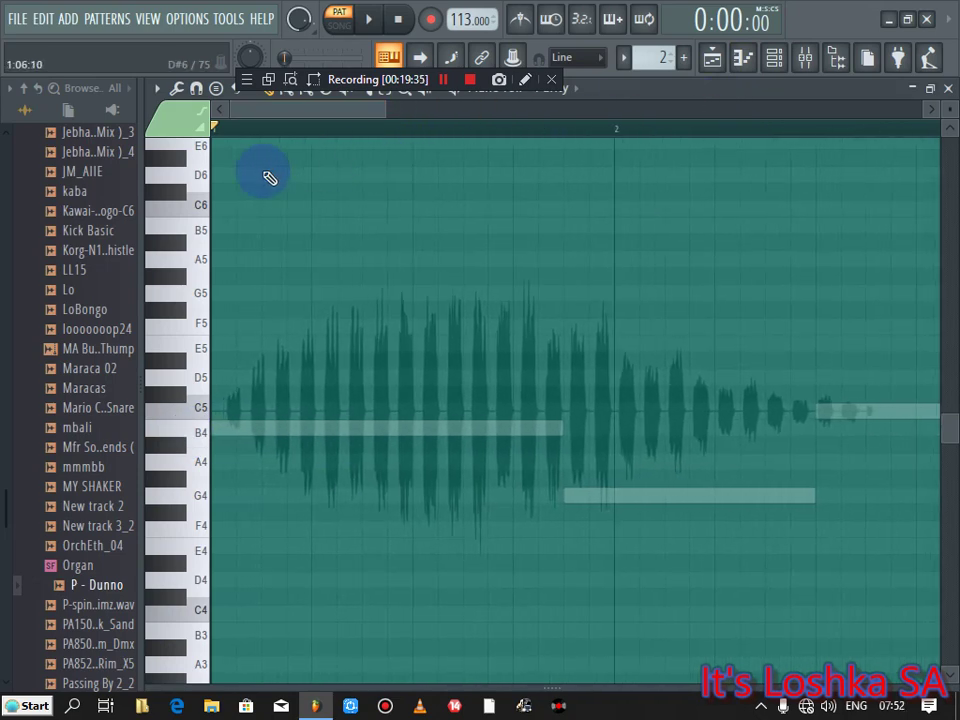
pyautogui.click(155, 90)
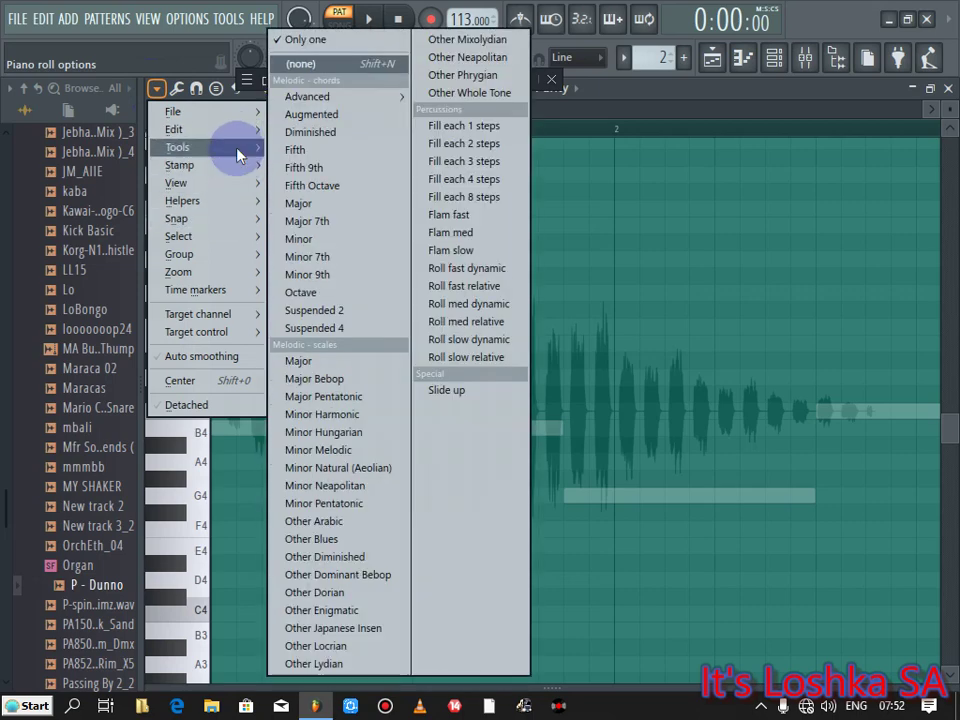
pyautogui.moveTo(238, 174)
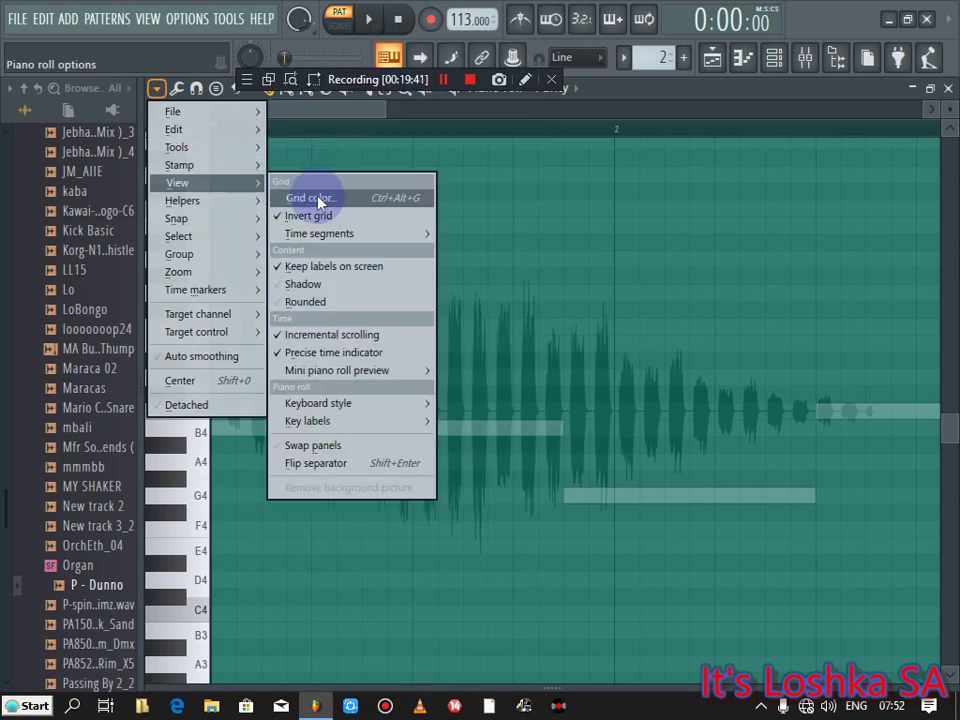
pyautogui.click(318, 200)
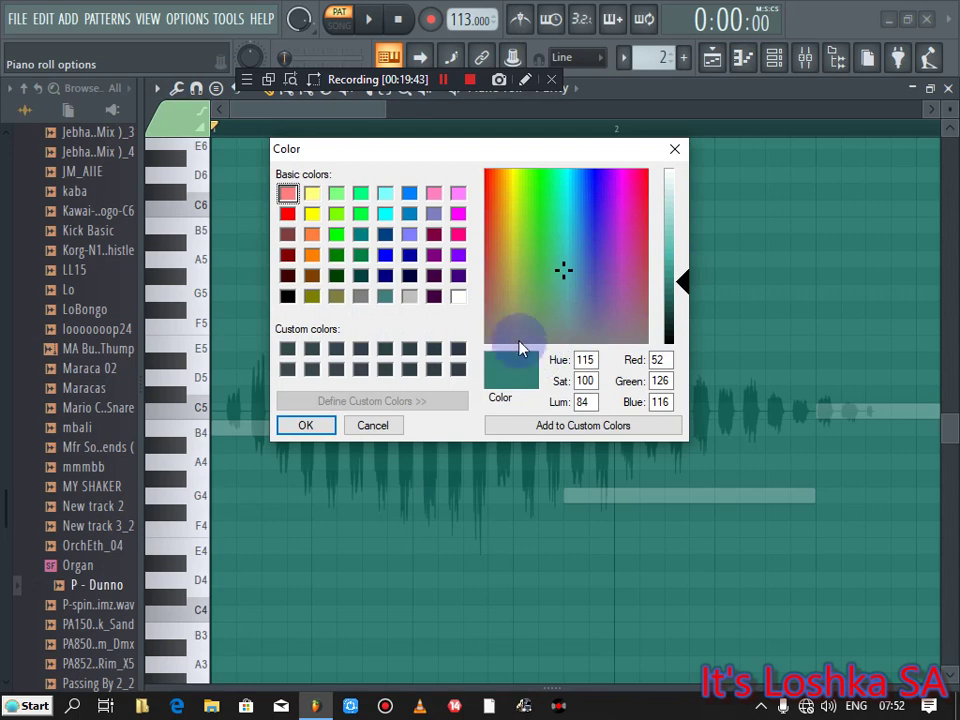
pyautogui.click(289, 349)
pyautogui.click(318, 424)
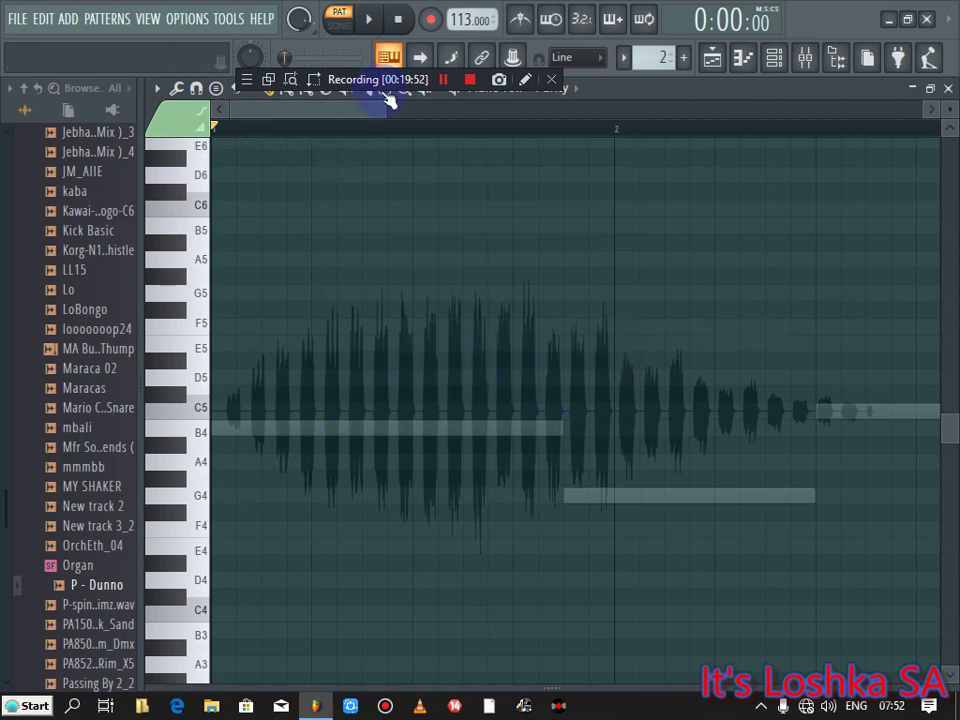
# Step: Draw a D#4 note at step 3 of bar 1, slice it after one step and delete the remainder
pyautogui.moveTo(381, 112); pyautogui.dragTo(357, 433)
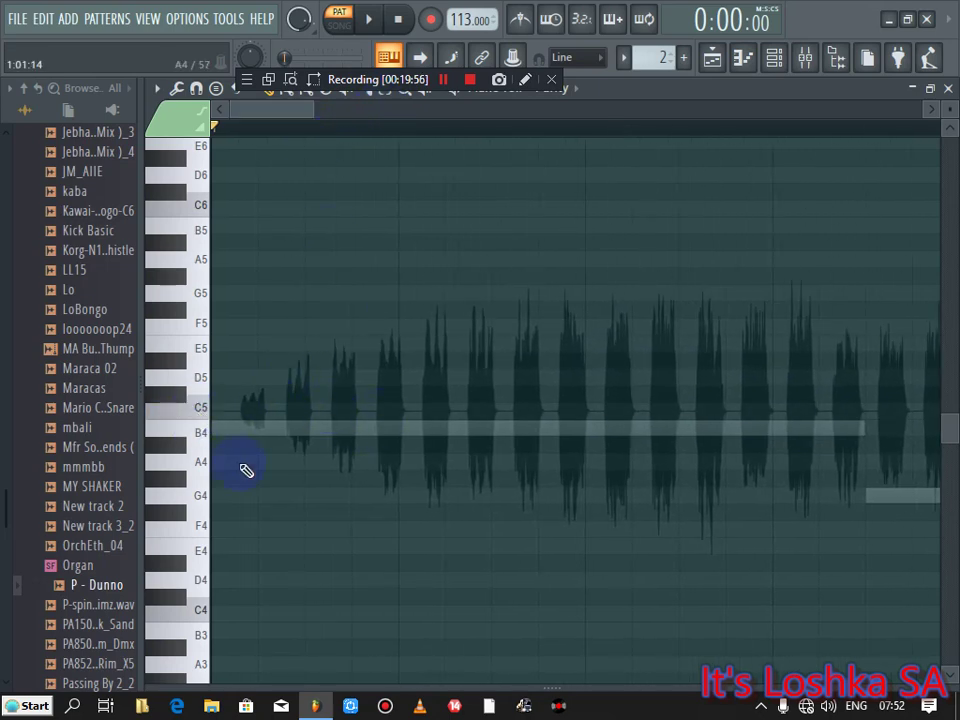
pyautogui.press('space')
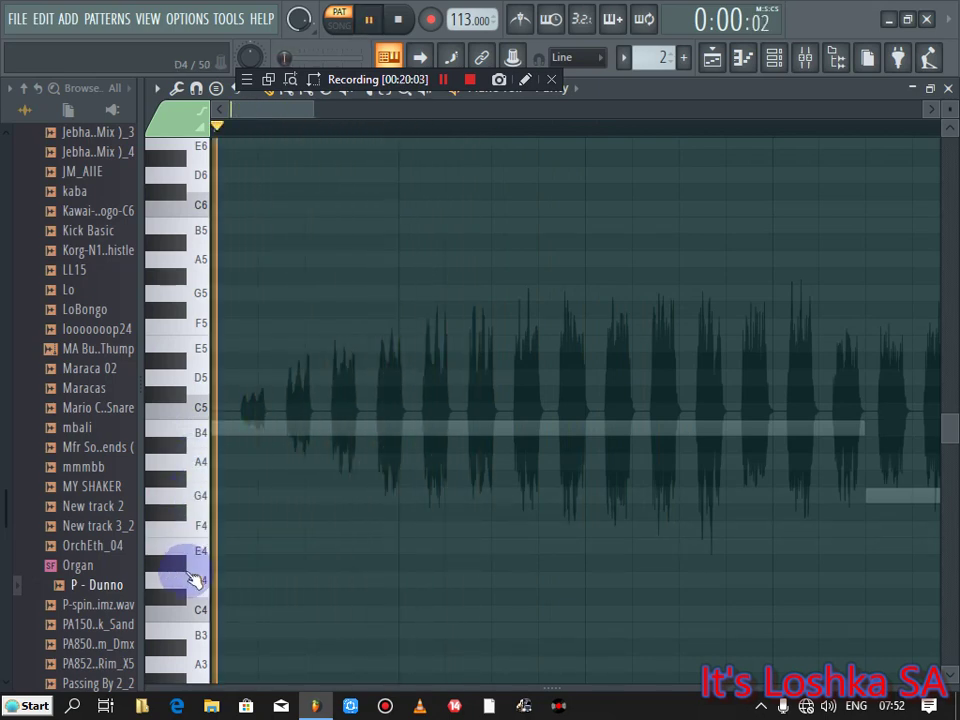
pyautogui.press('space')
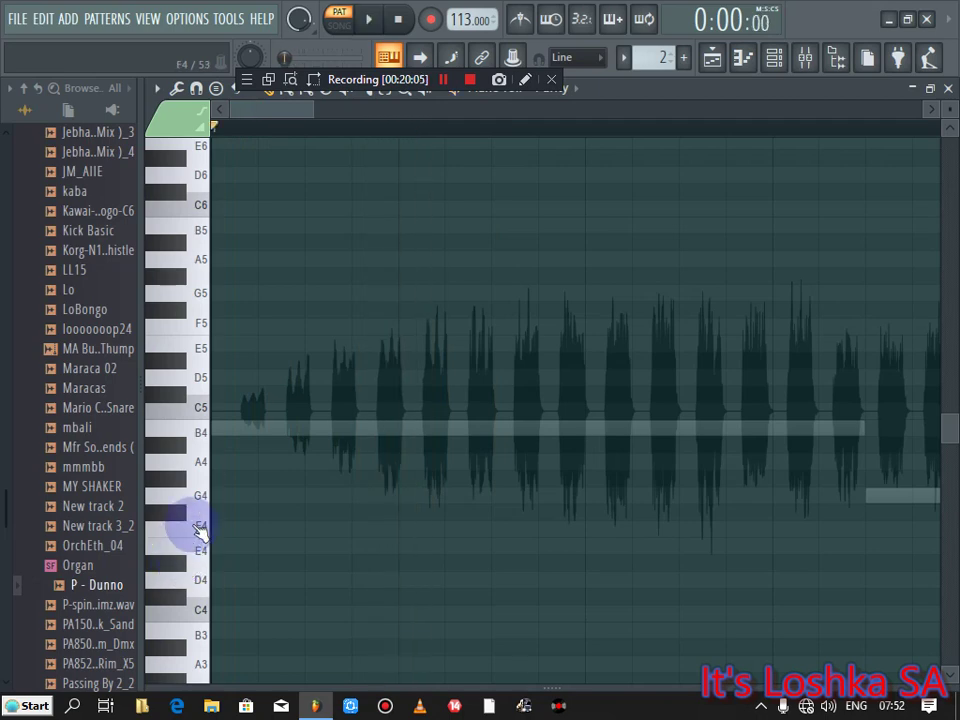
pyautogui.click(321, 562)
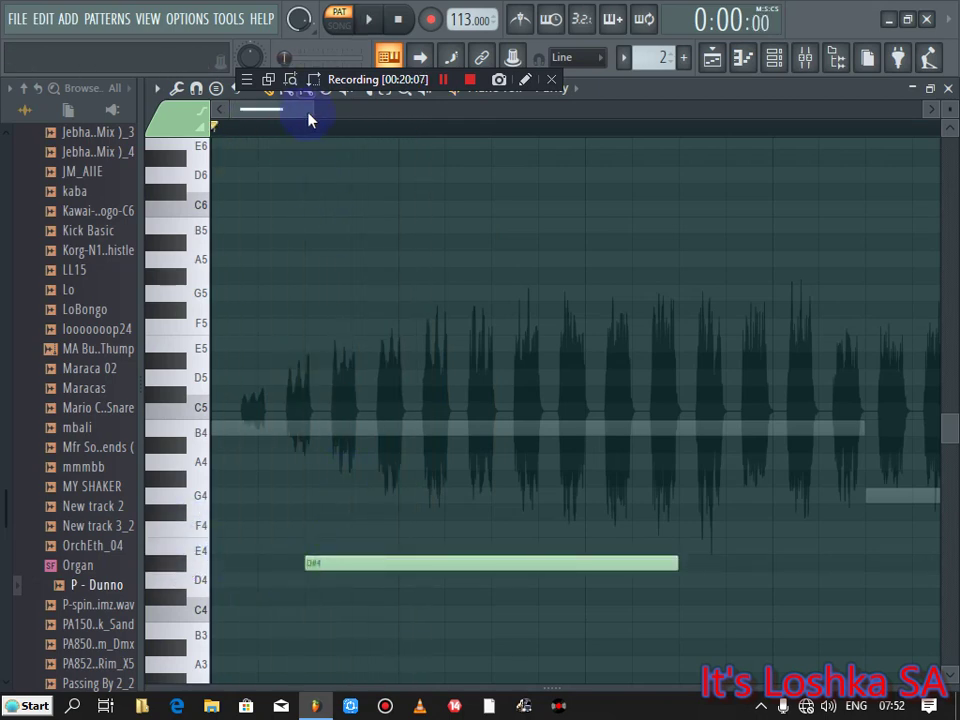
pyautogui.moveTo(375, 80); pyautogui.dragTo(735, 90)
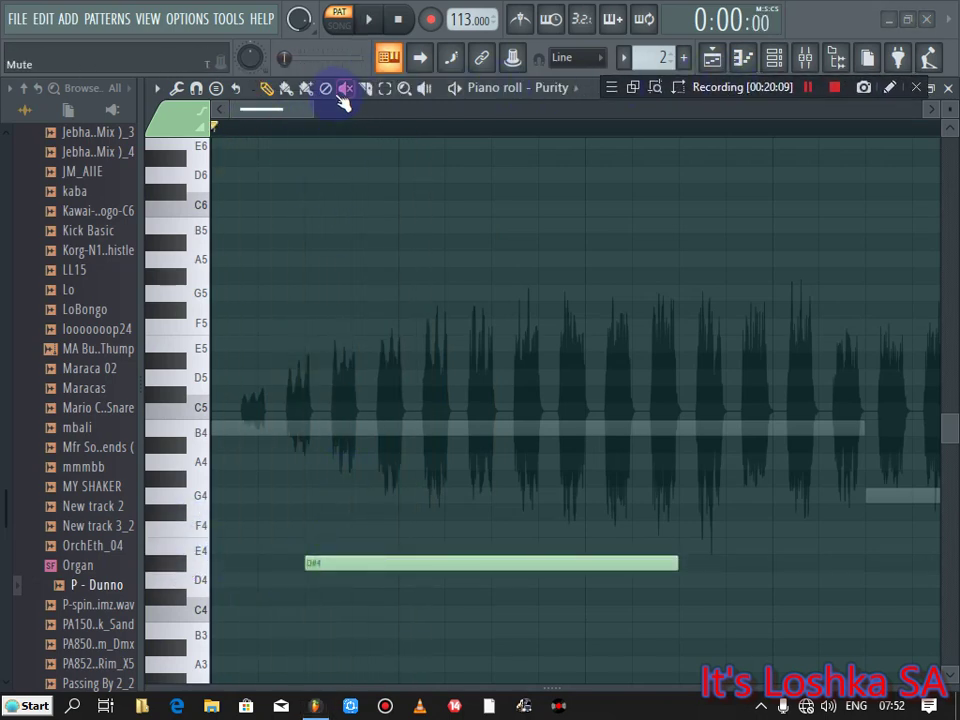
pyautogui.click(365, 89)
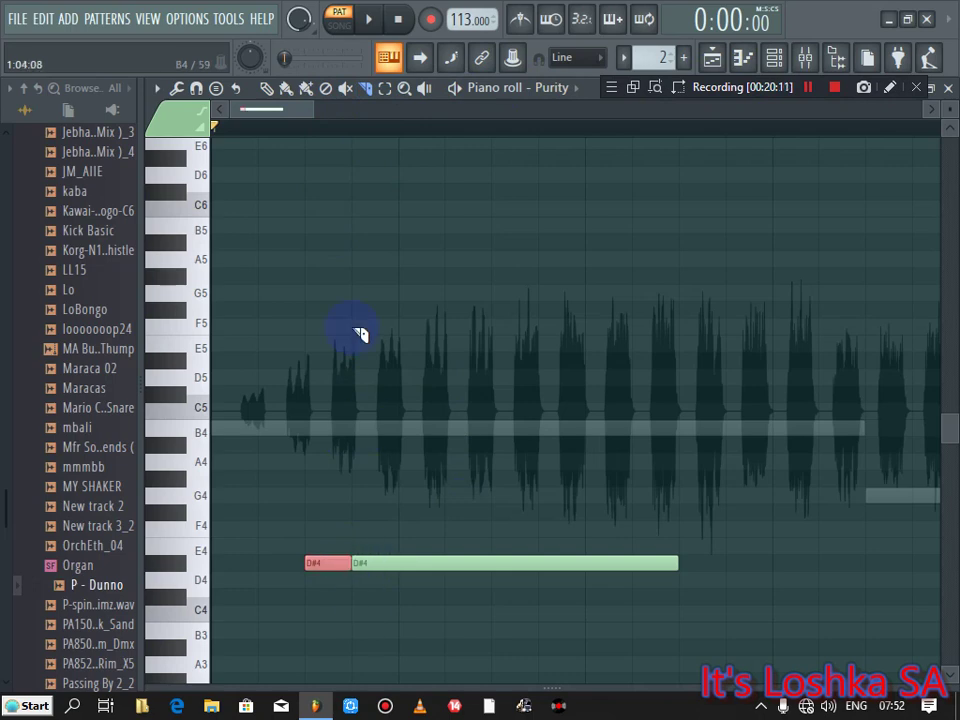
pyautogui.rightClick(480, 563)
pyautogui.press('space')
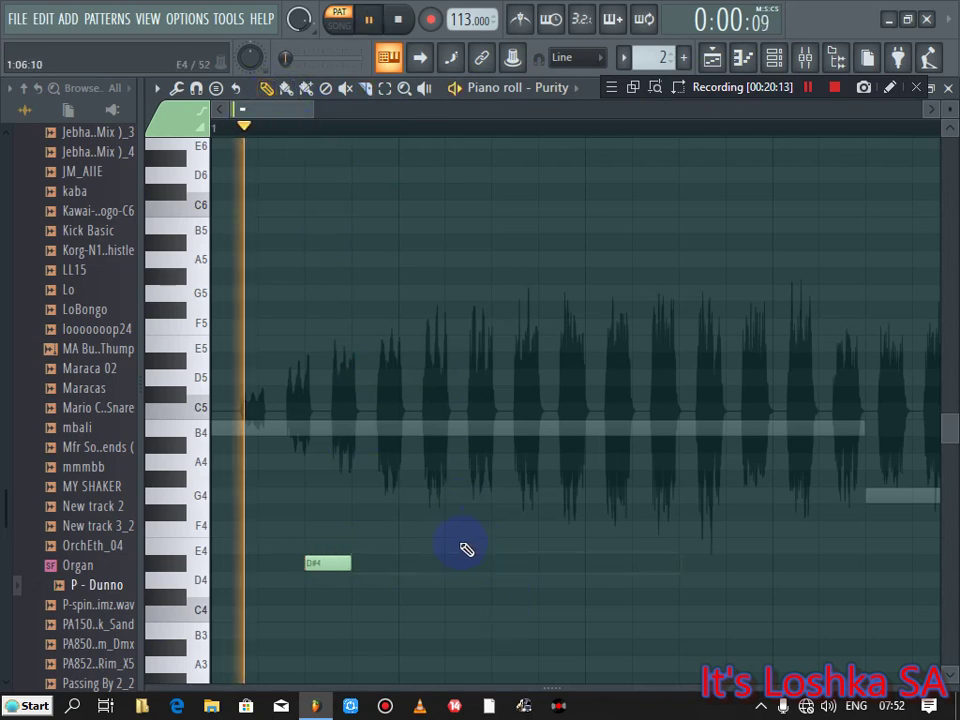
# Step: Raise the short note to B4 and add a second one-step B4 note at step 7
pyautogui.moveTo(332, 561); pyautogui.dragTo(321, 427)
pyautogui.click(502, 428)
pyautogui.press('space')
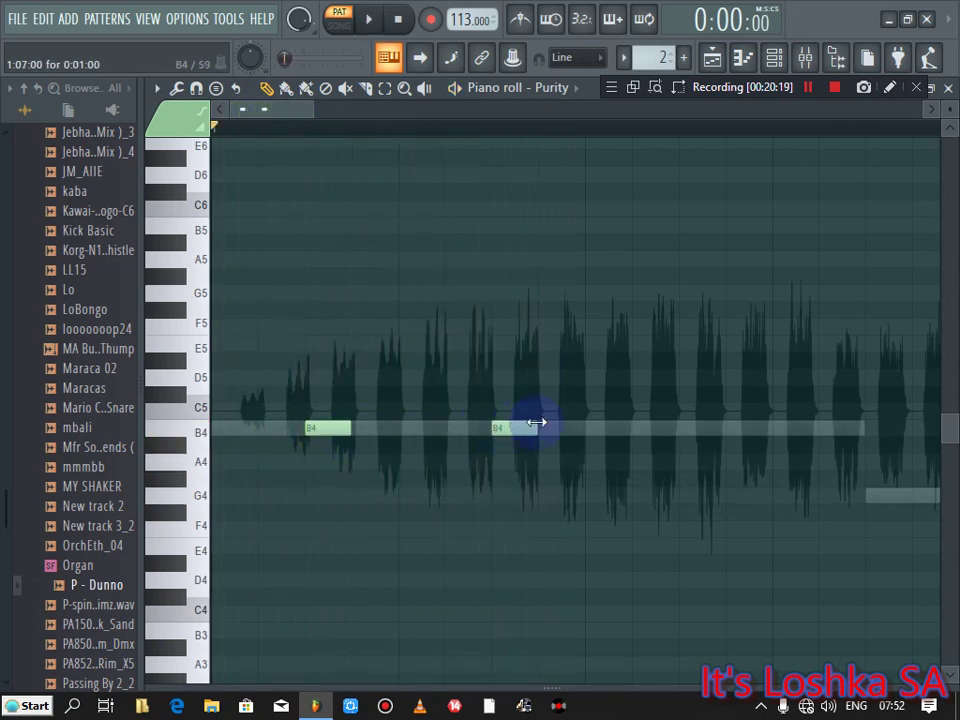
# Step: Lower both notes to G#4 and add matching one-step G#4 notes at steps 11 and 15 of bar 1
pyautogui.press('space')
pyautogui.moveTo(328, 428); pyautogui.dragTo(325, 481)
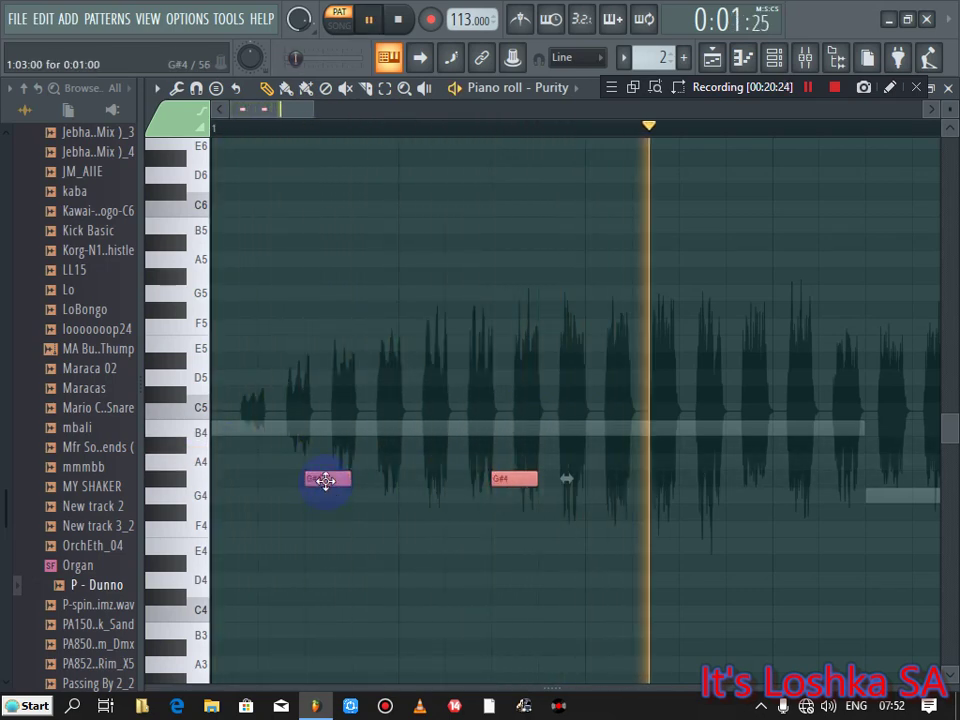
pyautogui.press('space')
pyautogui.press('space')
pyautogui.click(680, 479)
pyautogui.press('space')
pyautogui.moveTo(312, 112); pyautogui.dragTo(405, 112)
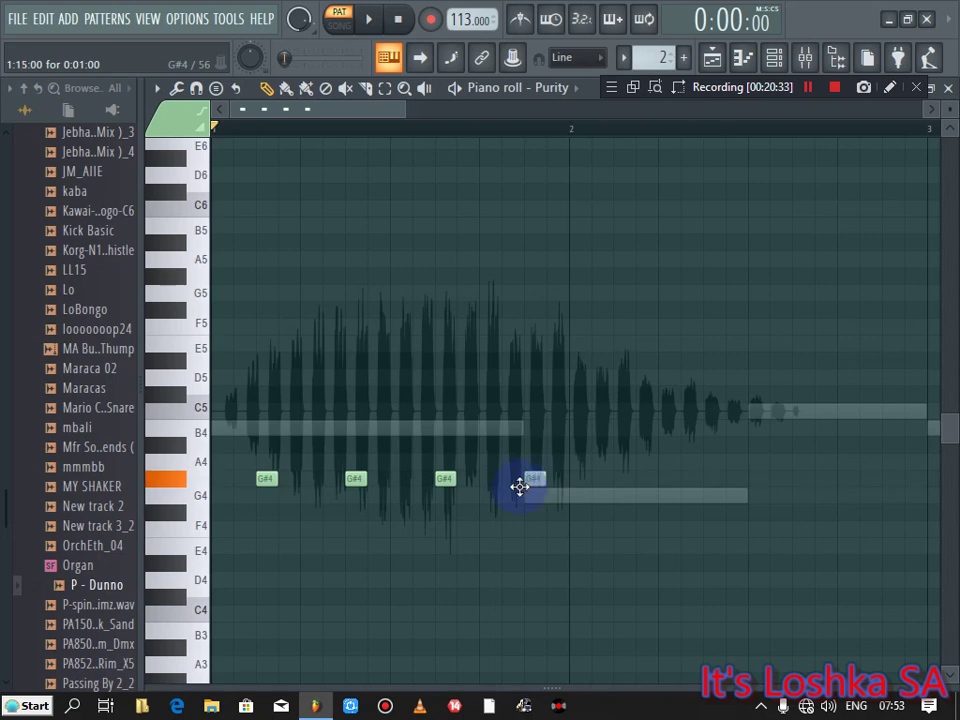
# Step: Cut the Purity notes from pattern 2 and paste them into the Purity channel in pattern 3
pyautogui.click(948, 88)
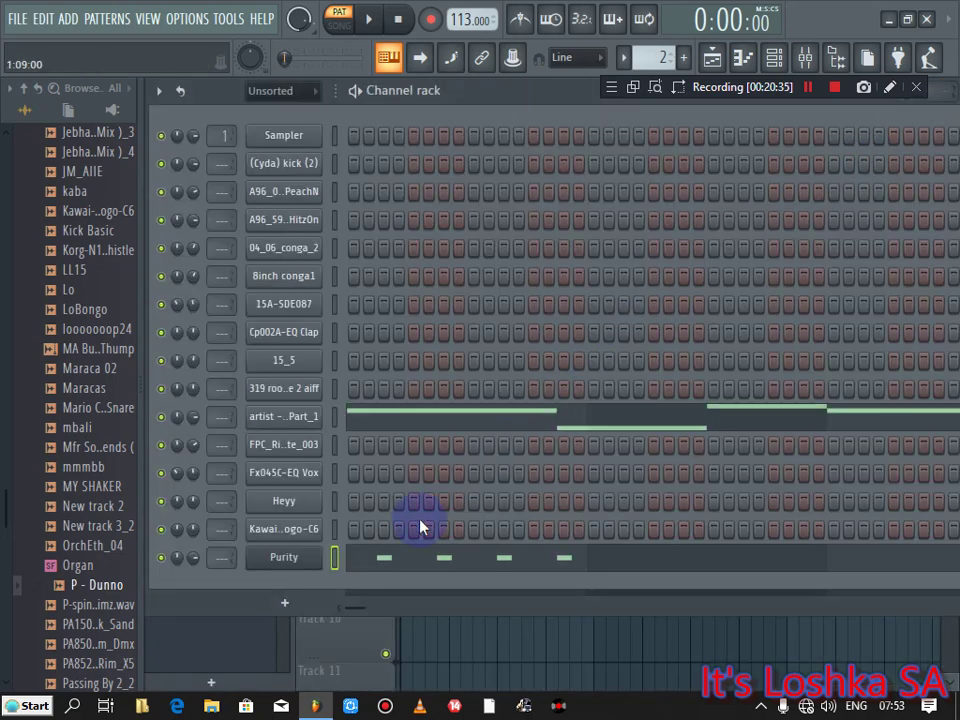
pyautogui.rightClick(300, 566)
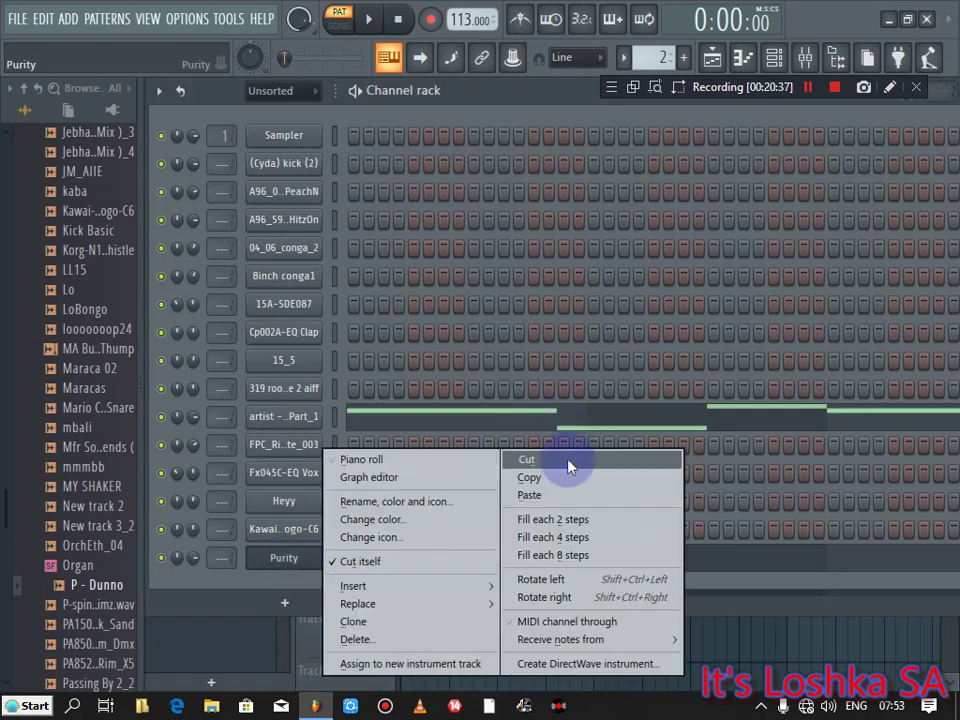
pyautogui.click(572, 455)
pyautogui.scroll(-1, 658, 58)
pyautogui.rightClick(303, 566)
pyautogui.click(535, 495)
# Step: Open the pasted Purity notes of pattern 3 in the piano roll and play them back
pyautogui.click(460, 558)
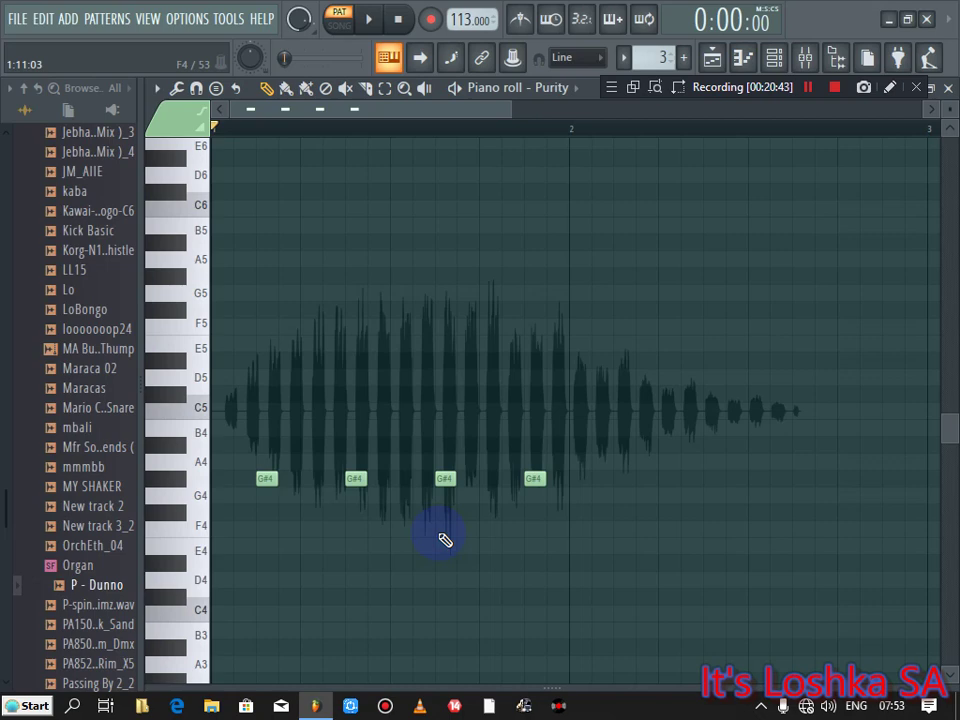
pyautogui.press('space')
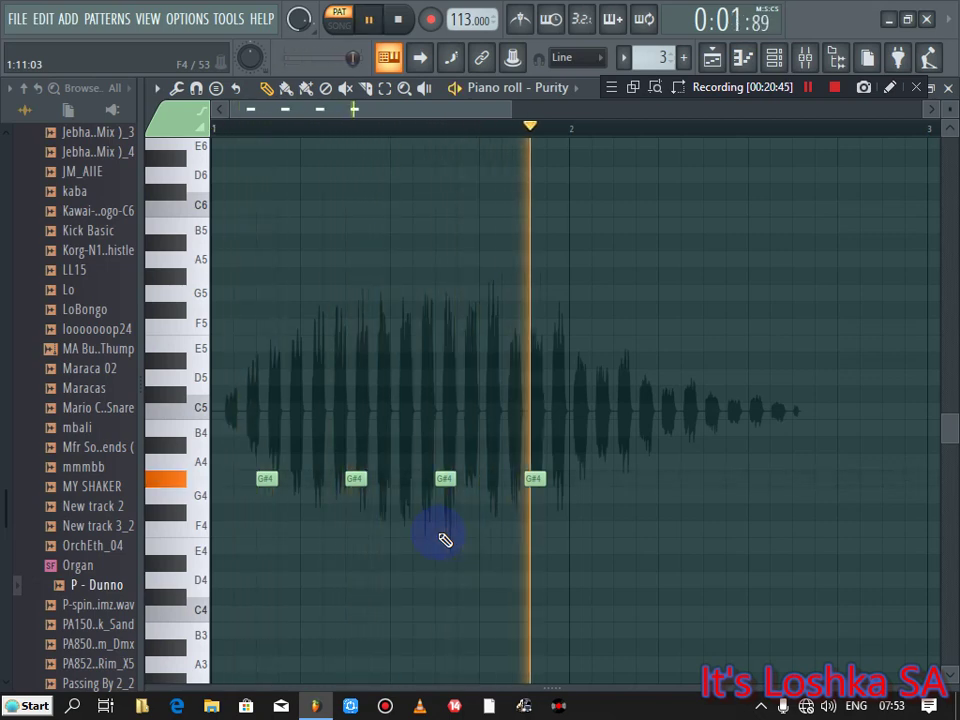
pyautogui.press('space')
pyautogui.click(763, 66)
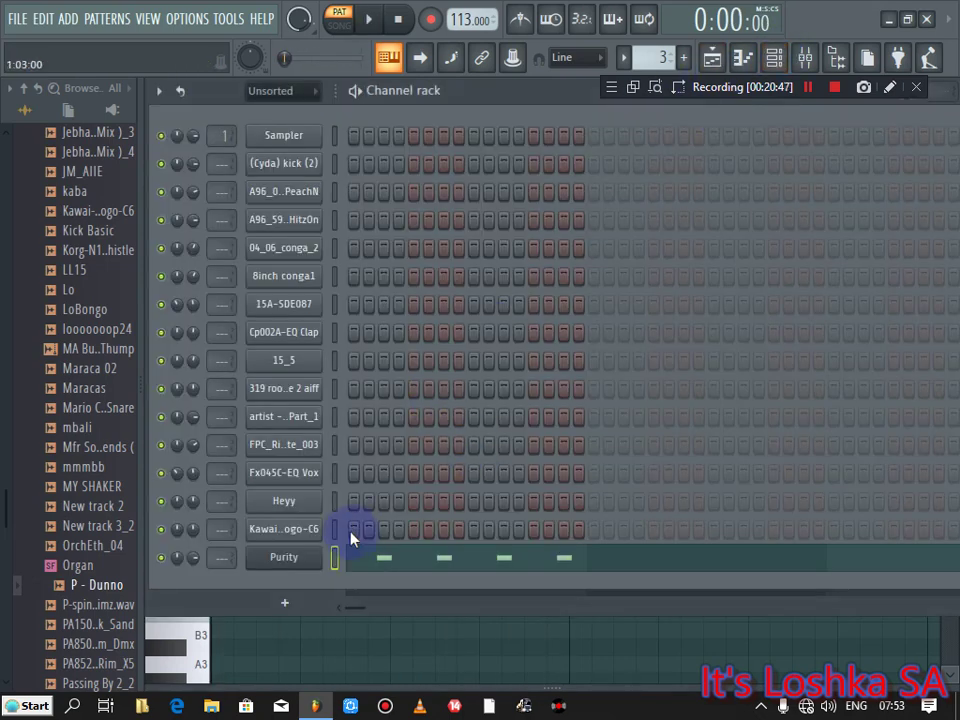
pyautogui.click(619, 561)
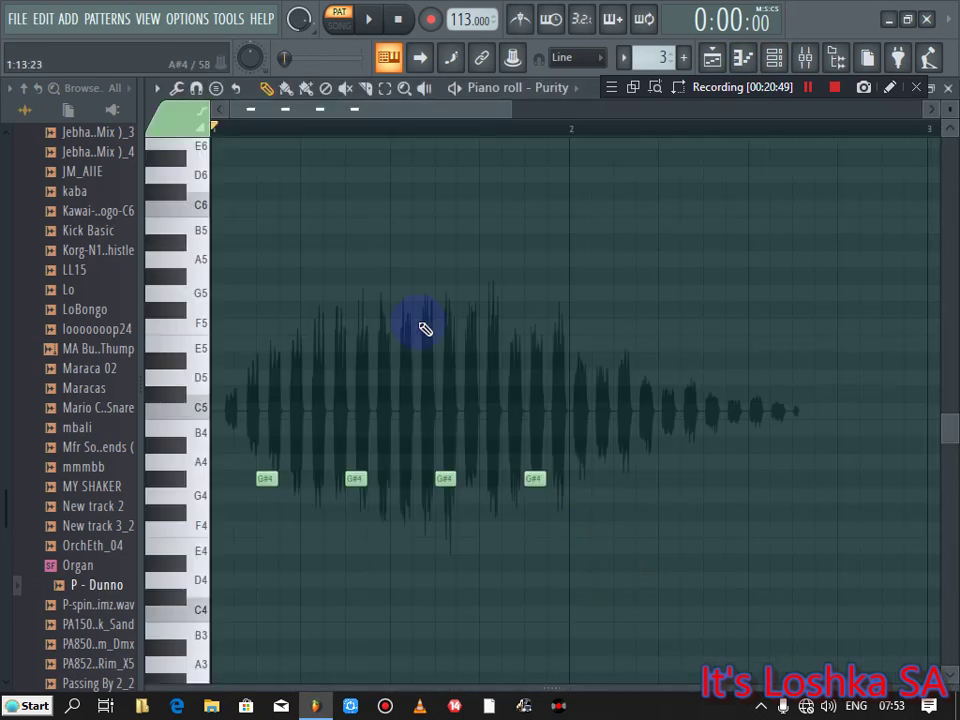
# Step: Turn off the background waveform in the Purity piano roll and start playback of pattern 3
pyautogui.click(157, 90)
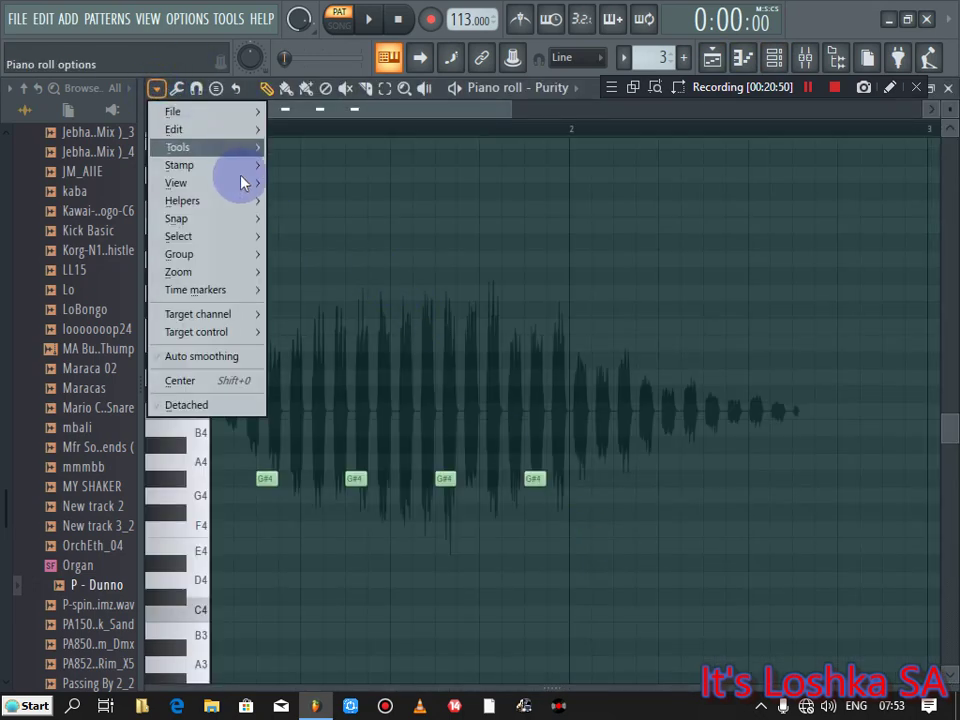
pyautogui.moveTo(245, 185)
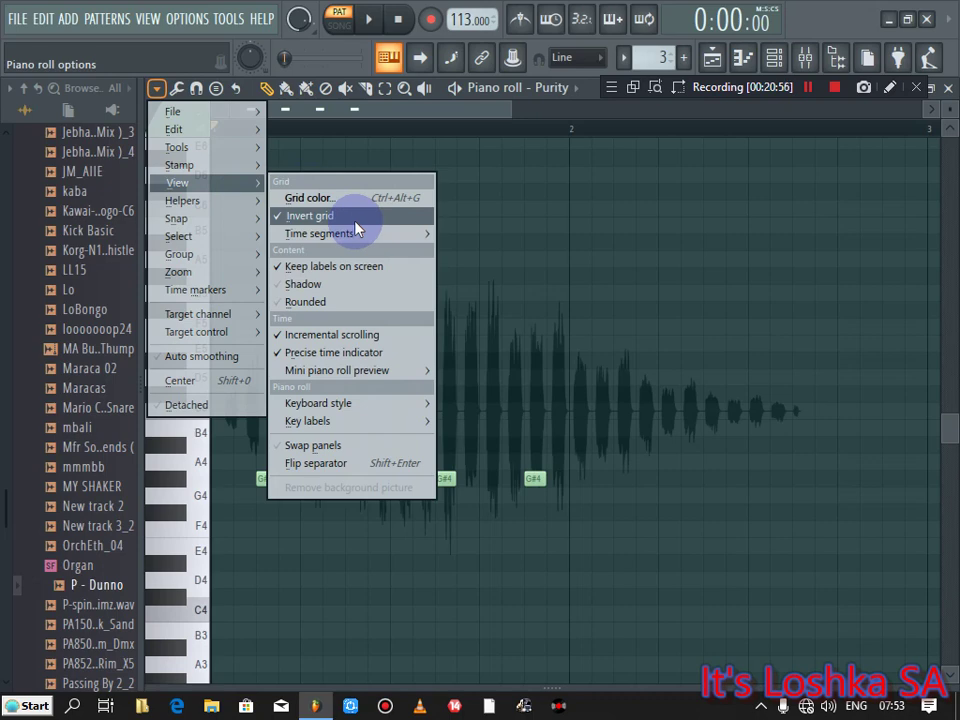
pyautogui.moveTo(360, 234)
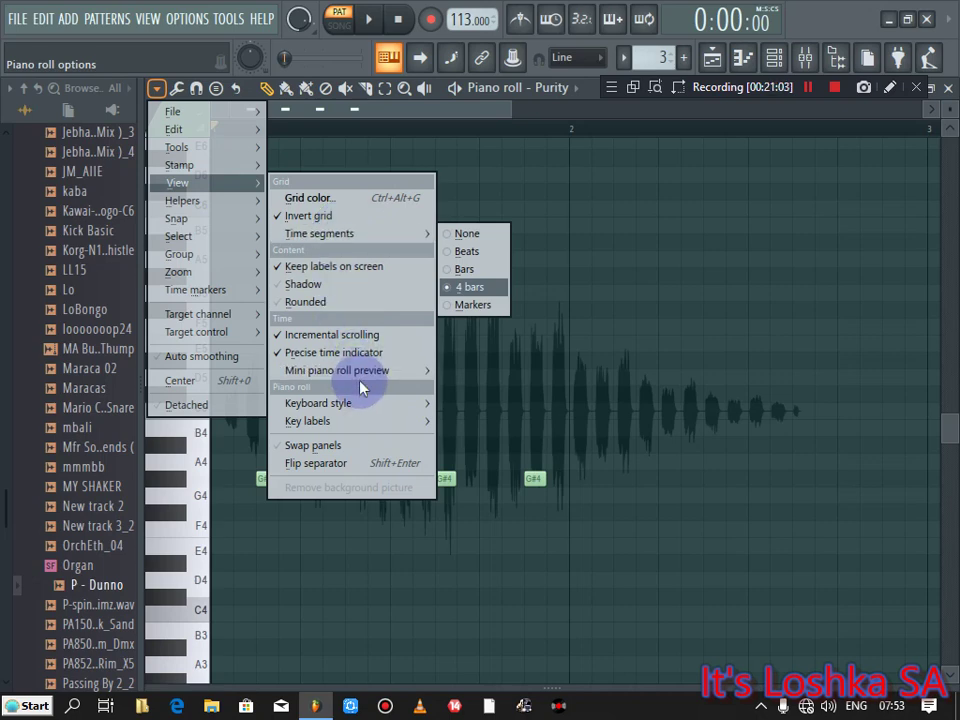
pyautogui.moveTo(366, 376)
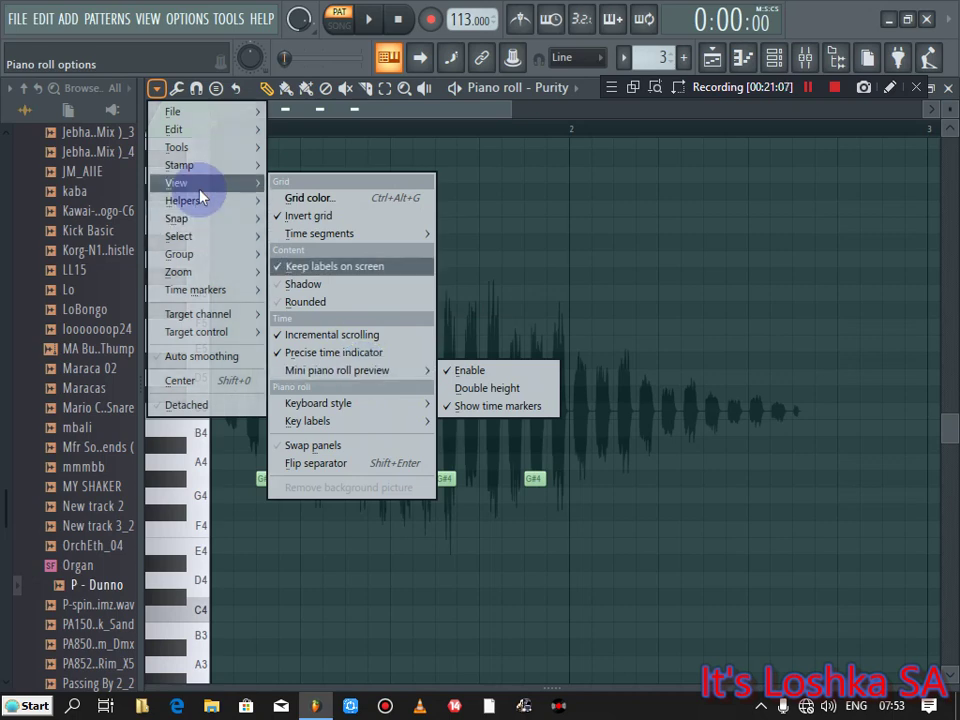
pyautogui.moveTo(220, 212)
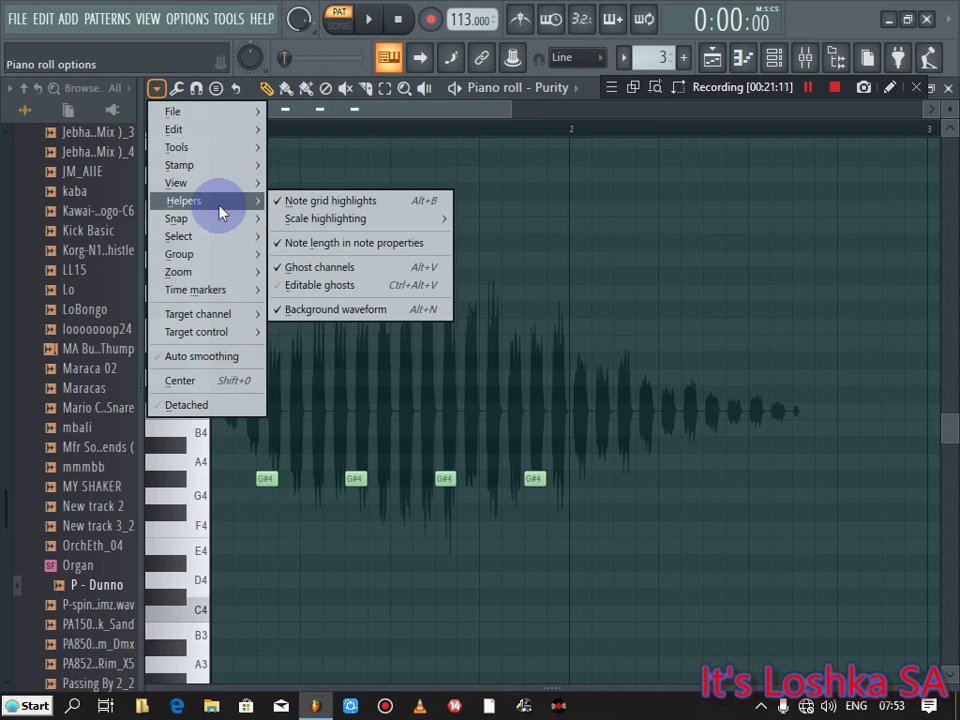
pyautogui.click(286, 311)
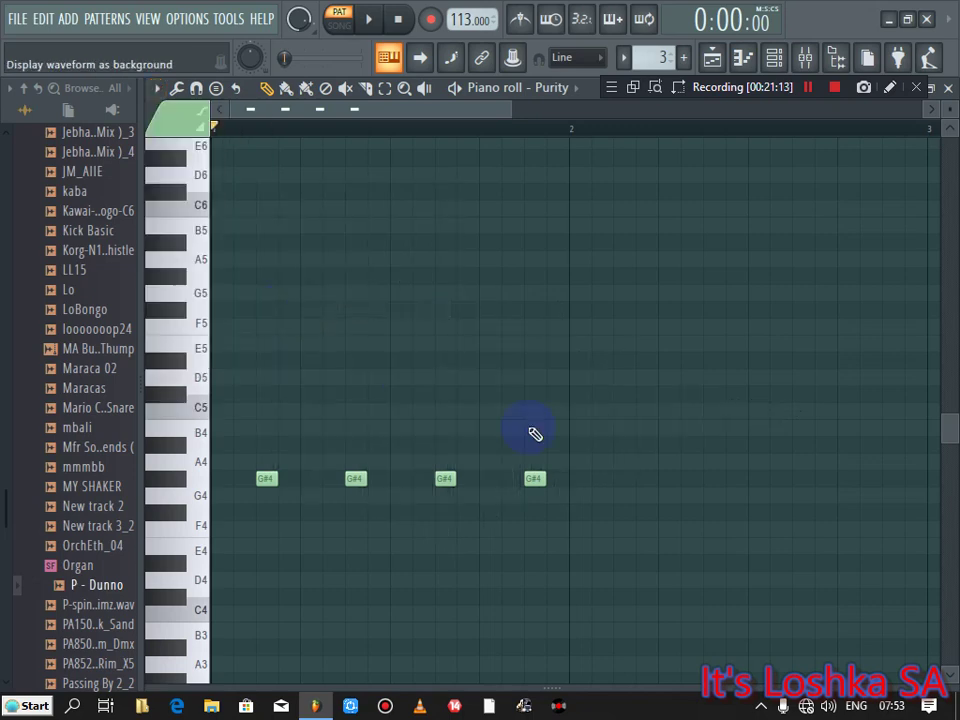
pyautogui.press('space')
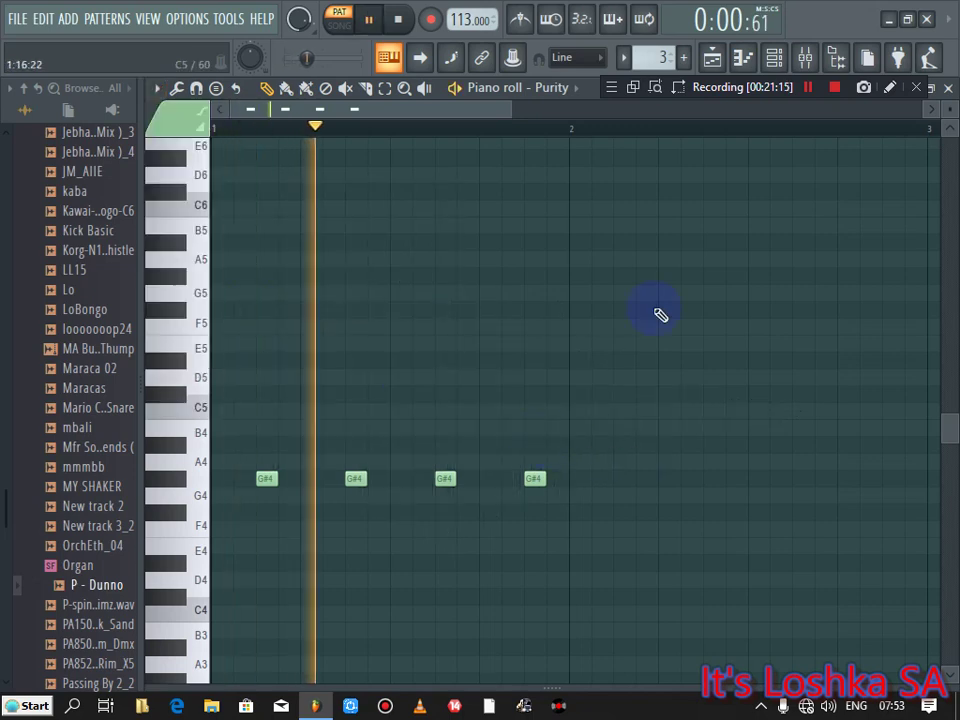
# Step: Stop playback and duplicate the bar of G#4 Purity notes until it fills bars 1 to 4 of pattern 3
pyautogui.press('space')
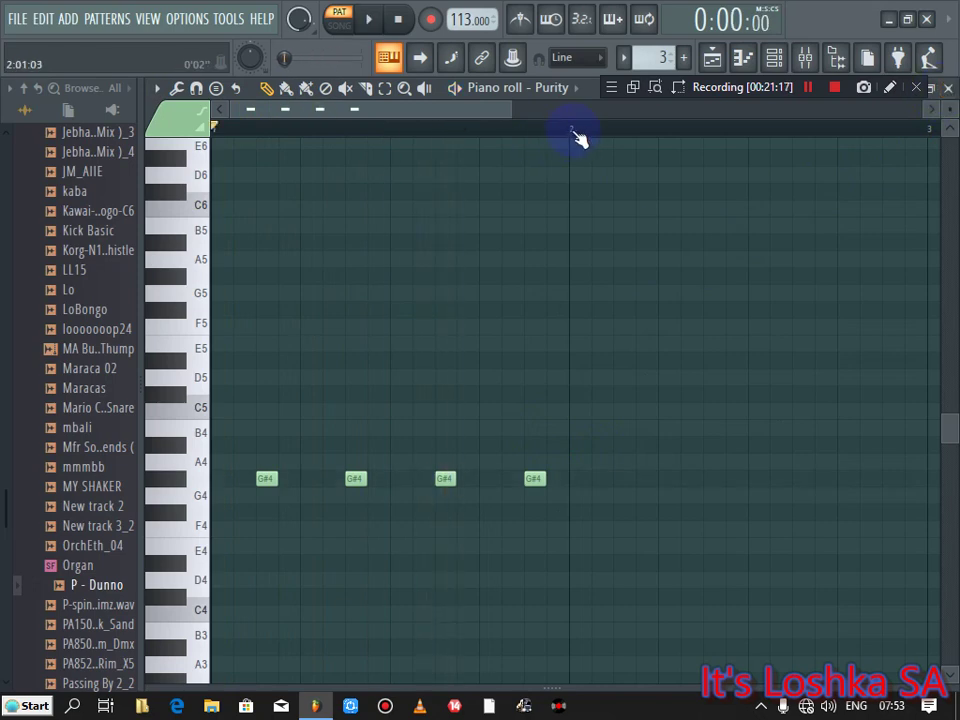
pyautogui.hotkey('ctrl', 'a')
pyautogui.hotkey('ctrl', 'b')
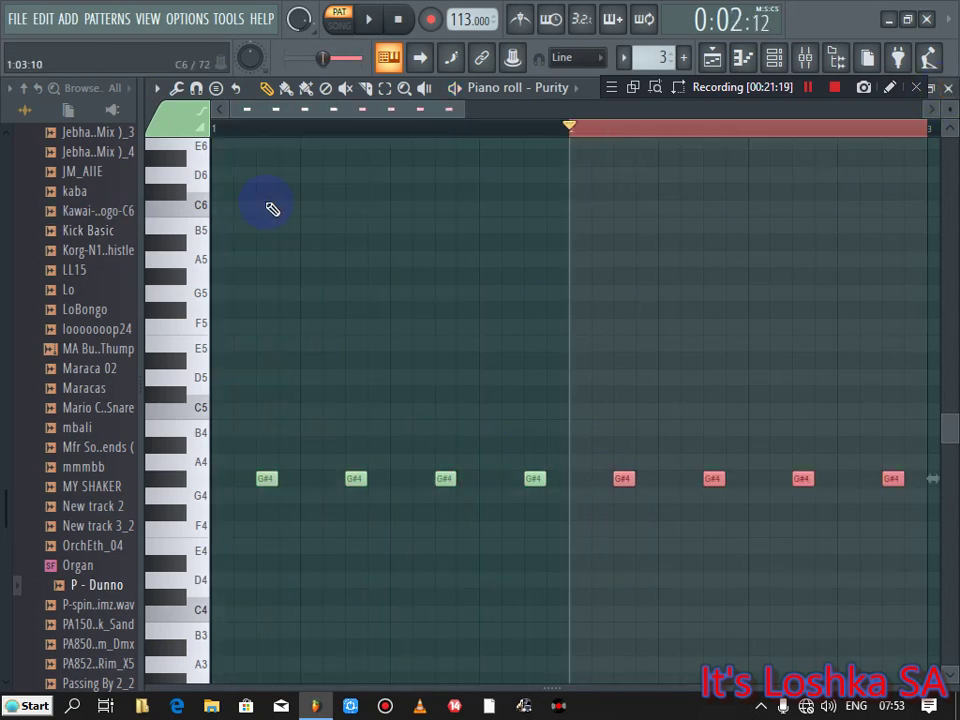
pyautogui.hotkey('ctrl', 'b')
pyautogui.hotkey('ctrl', 'b')
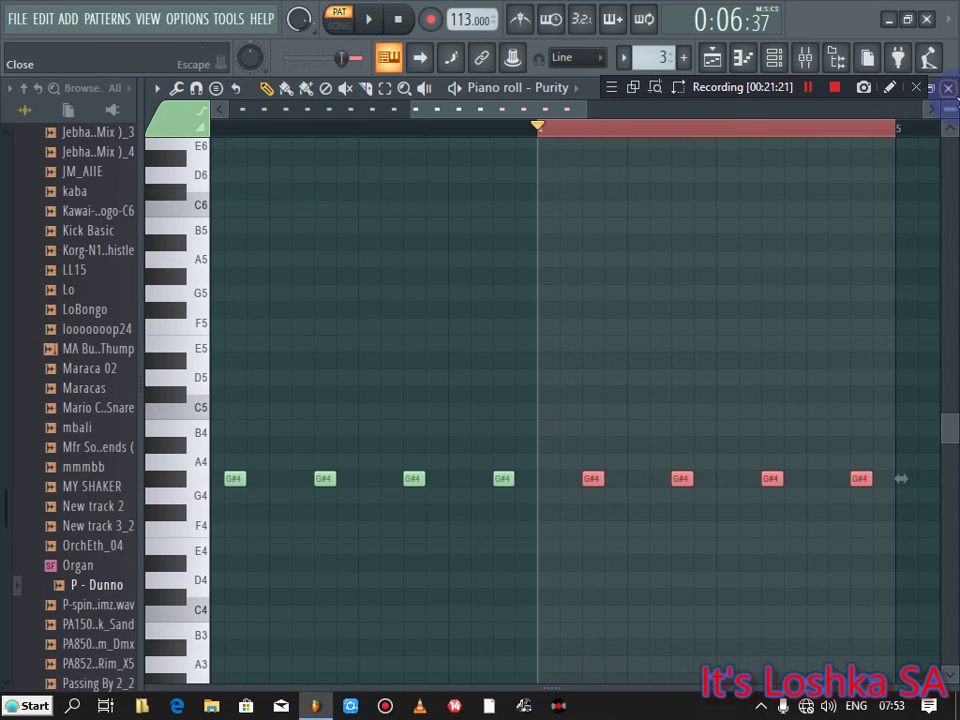
# Step: Reopen the Purity piano roll and shorten all G#4 notes to half a step
pyautogui.click(948, 88)
pyautogui.click(452, 566)
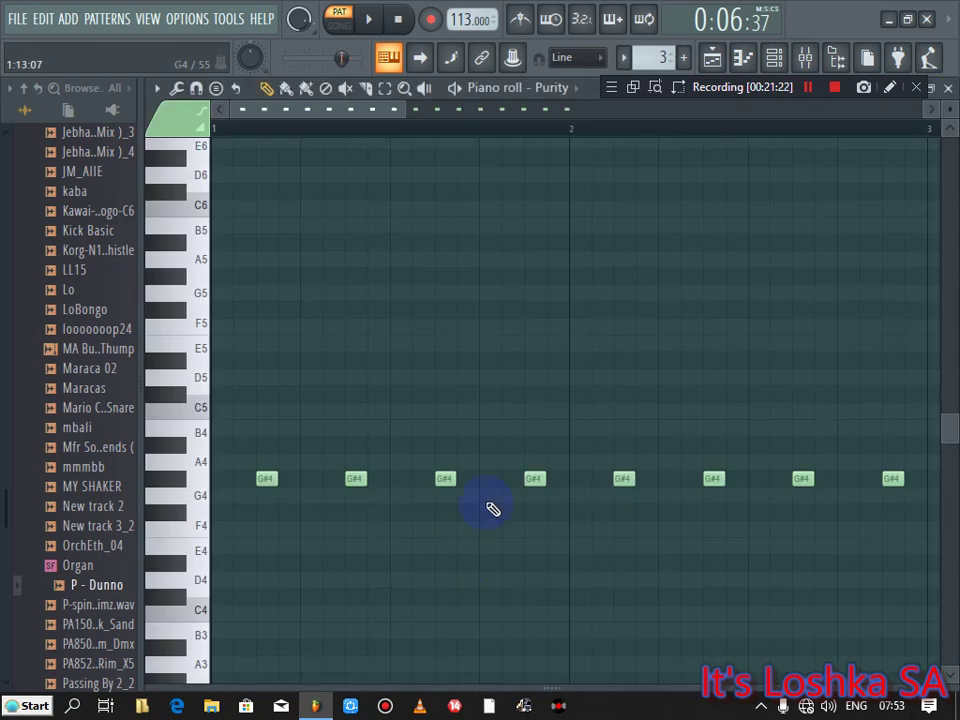
pyautogui.hotkey('ctrl', 'a')
pyautogui.click(207, 93)
pyautogui.click(250, 279)
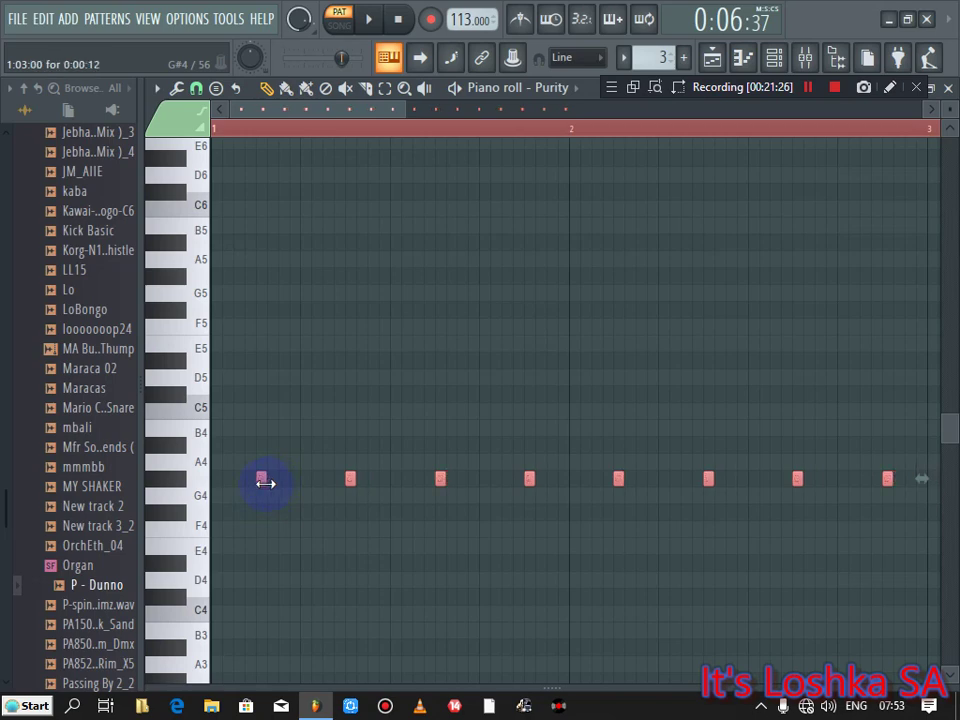
# Step: Place Pattern 3 clips back to back on playlist track 10 over bars 1 to 16 and play the song
pyautogui.click(714, 59)
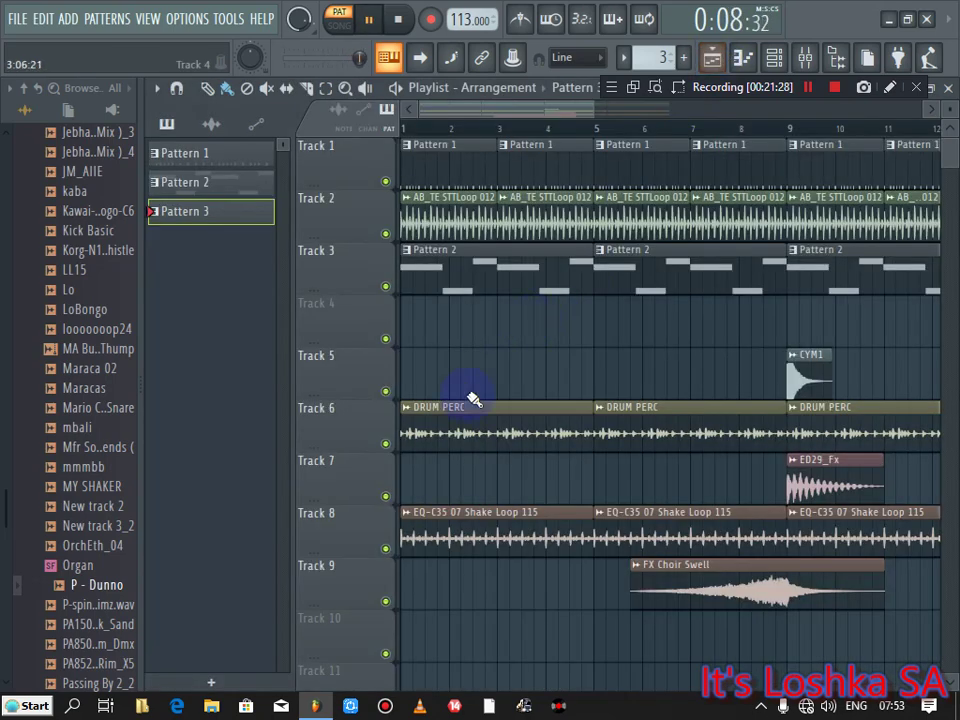
pyautogui.click(460, 636)
pyautogui.moveTo(506, 630); pyautogui.dragTo(457, 630)
pyautogui.click(330, 22)
pyautogui.click(594, 635)
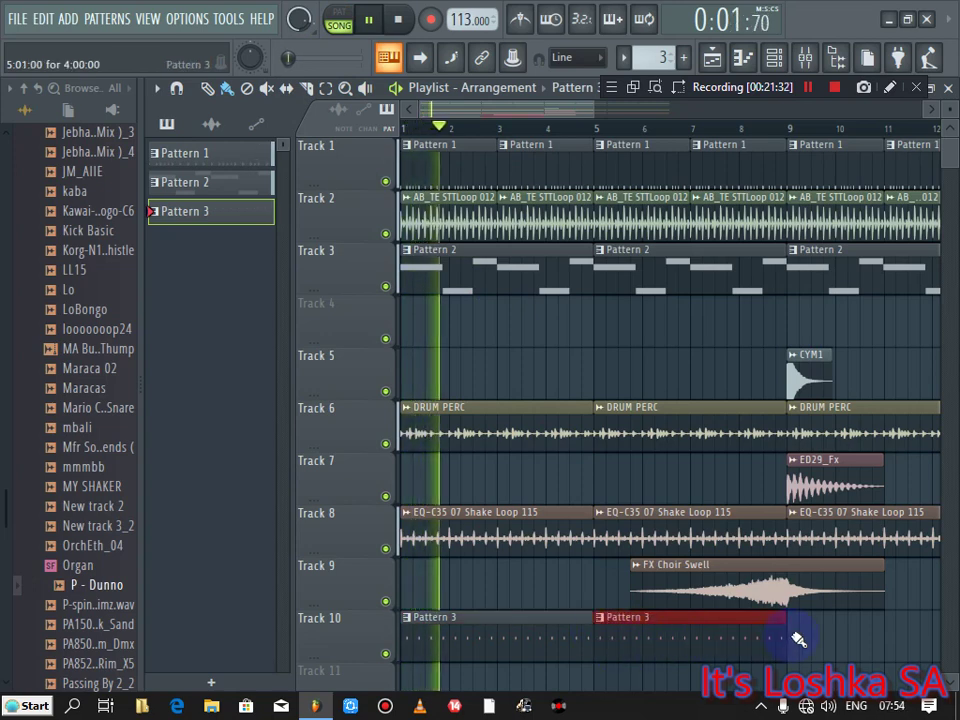
pyautogui.click(795, 637)
pyautogui.moveTo(668, 110)
pyautogui.mouseDown()
pyautogui.moveTo(657, 118)
pyautogui.moveTo(670, 112)
pyautogui.mouseUp()
pyautogui.click(739, 621)
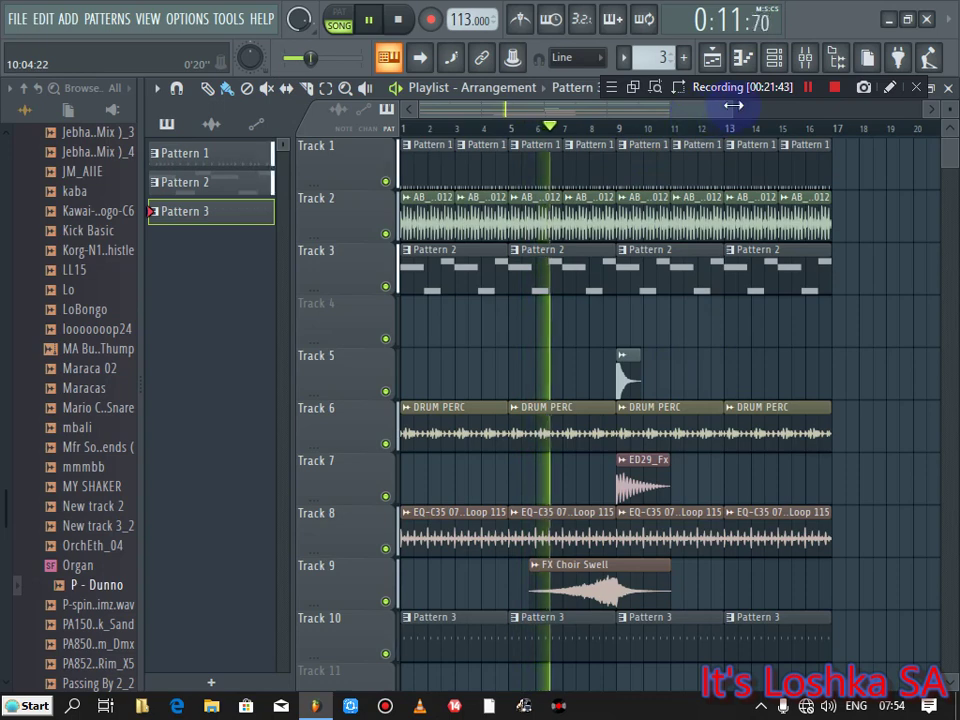
# Step: Move all clips from track 5 downward up one track to fill the empty track 4, then close the playlist
pyautogui.moveTo(733, 104); pyautogui.dragTo(831, 116)
pyautogui.moveTo(797, 352); pyautogui.dragTo(335, 690)
pyautogui.moveTo(427, 420); pyautogui.dragTo(409, 385)
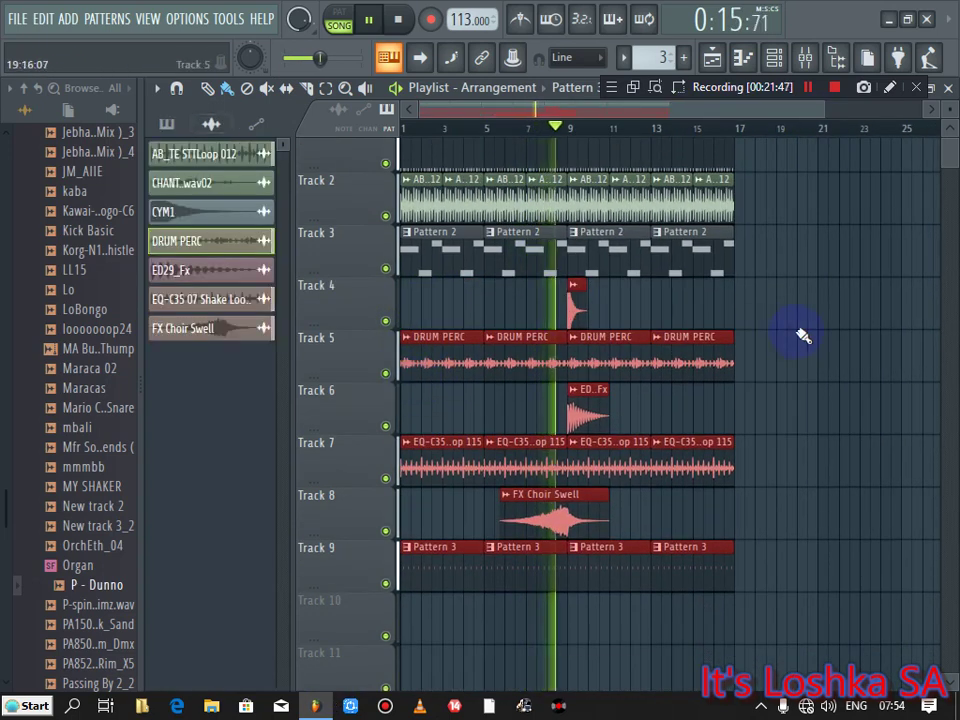
pyautogui.click(916, 87)
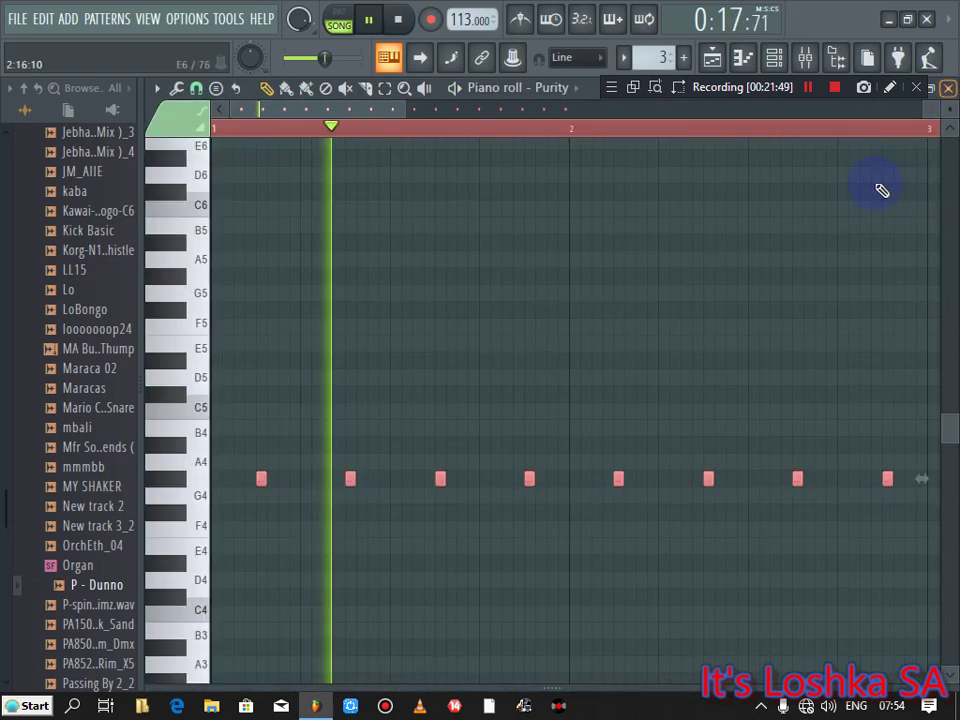
# Step: Switch to pattern 2 in the channel rack and add a second Purity instrument channel
pyautogui.click(947, 87)
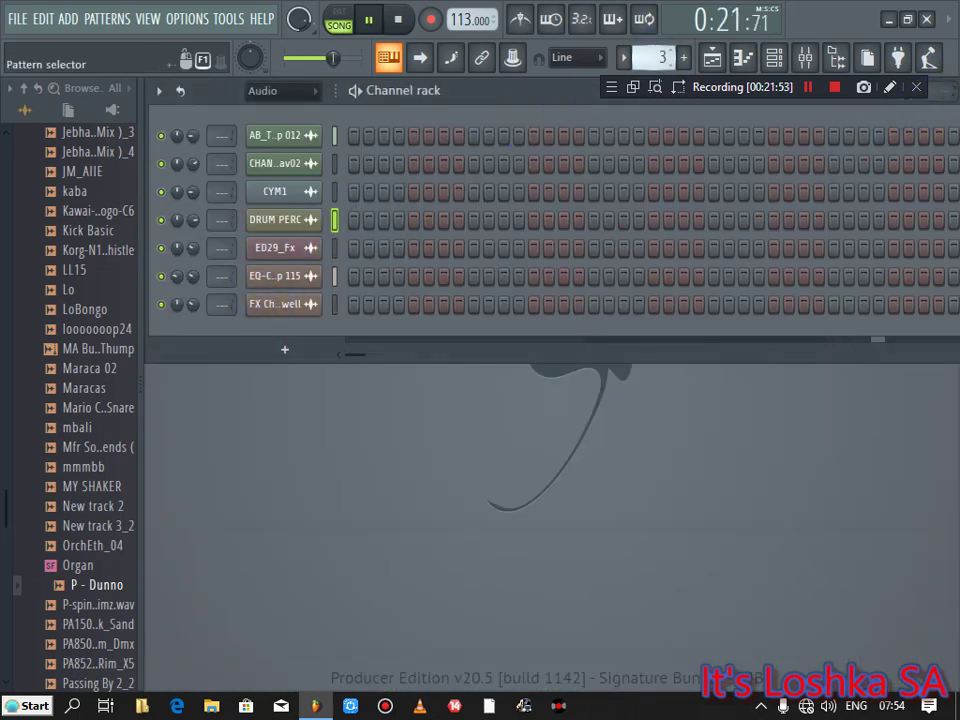
pyautogui.moveTo(655, 57); pyautogui.dragTo(655, 68)
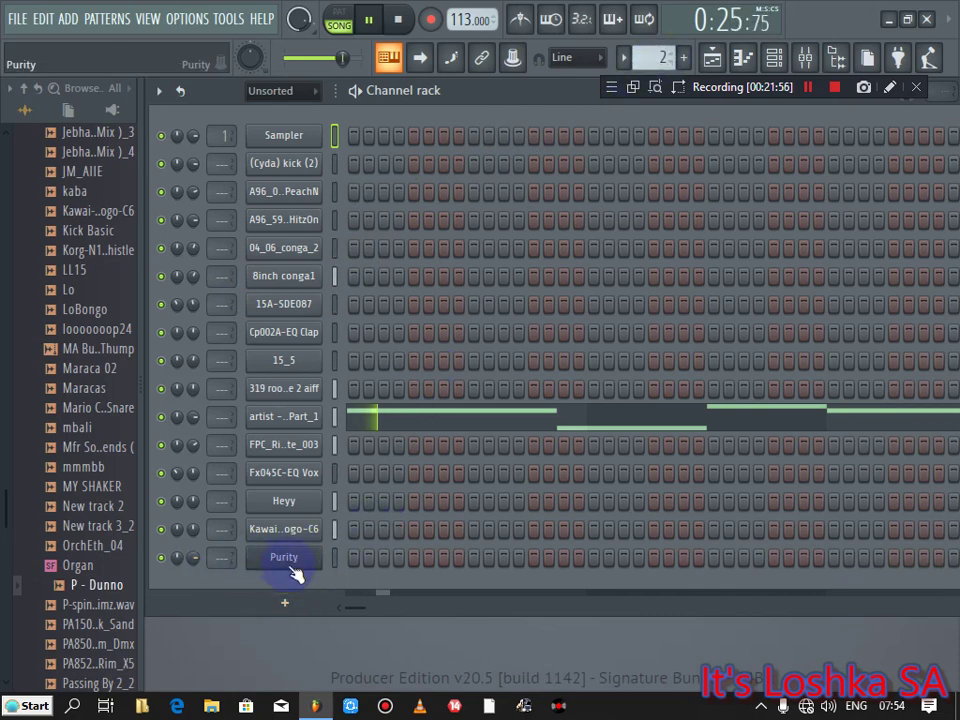
pyautogui.click(288, 601)
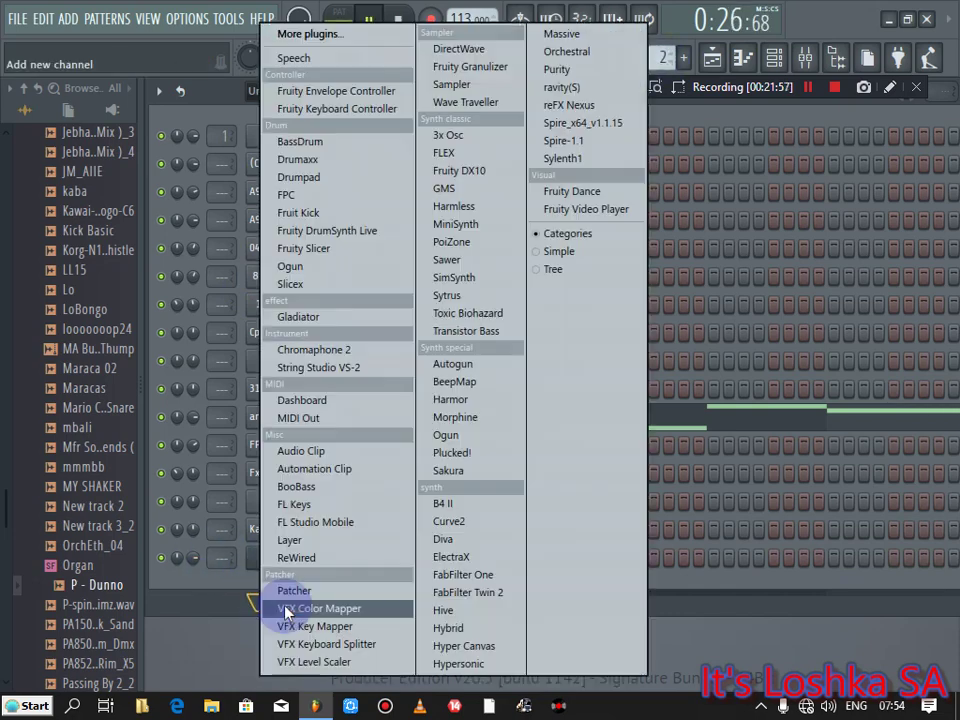
pyautogui.click(558, 69)
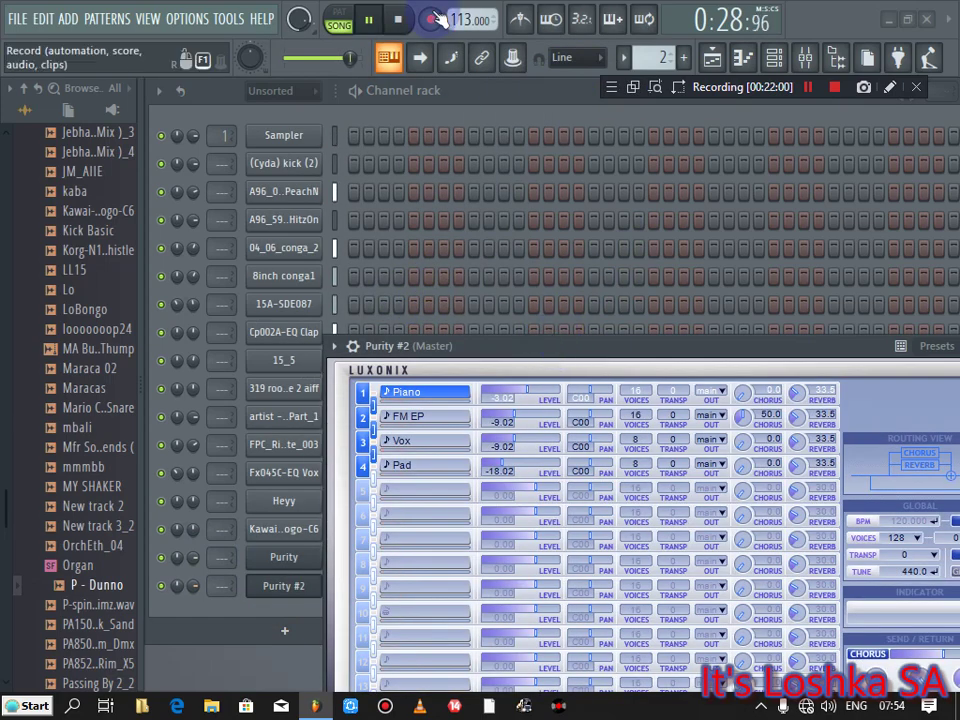
# Step: Load the Tremolo Signal preset from the Slow Synth category in Purity #2 and close the plugin window
pyautogui.moveTo(655, 345); pyautogui.dragTo(536, 145)
pyautogui.click(669, 625)
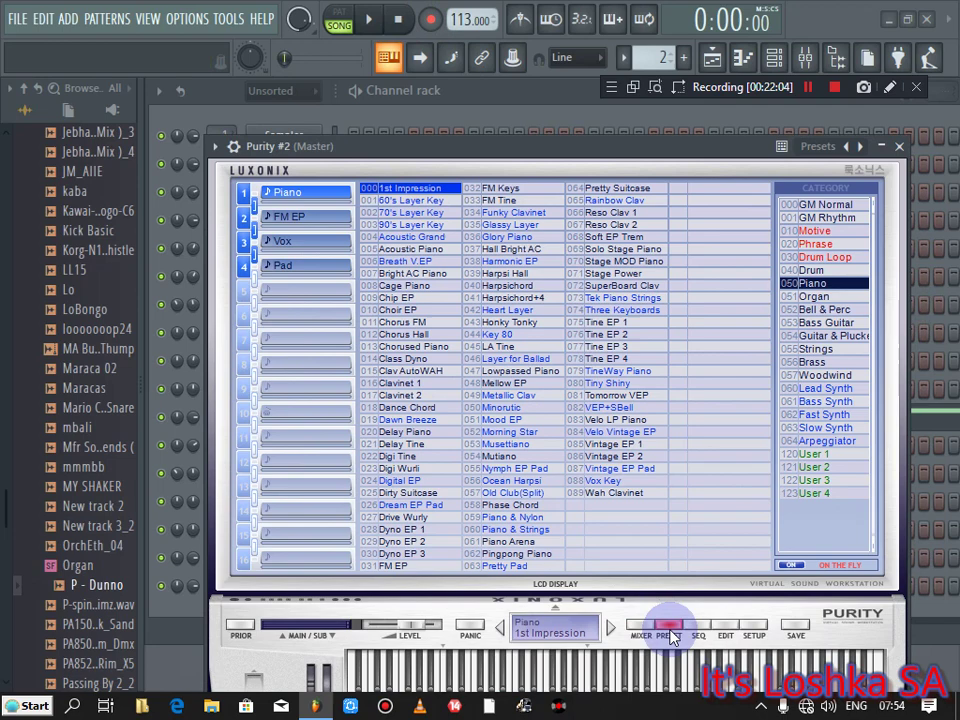
pyautogui.click(838, 430)
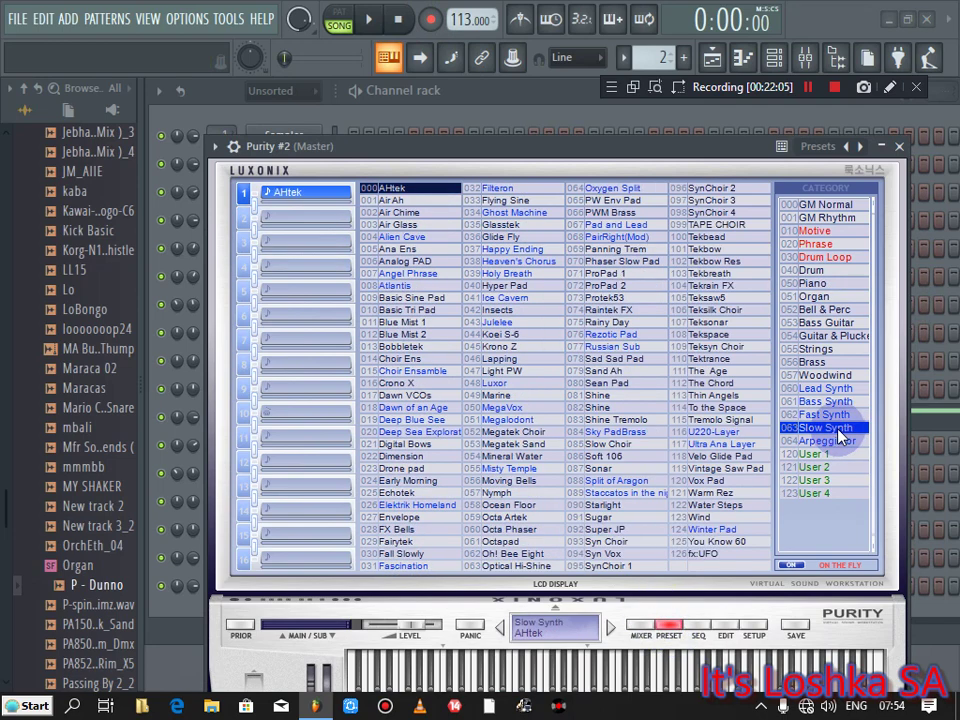
pyautogui.click(736, 420)
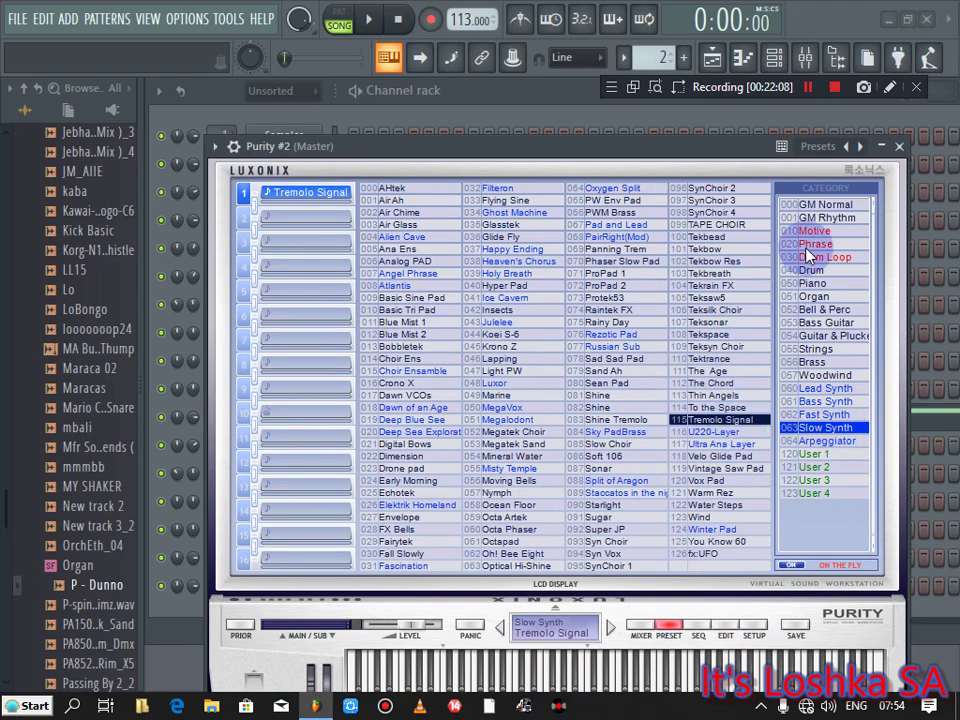
pyautogui.click(901, 147)
# Step: Open the Purity #2 piano roll, draw a one-bar B4 note at bar 1 and play it back
pyautogui.rightClick(315, 583)
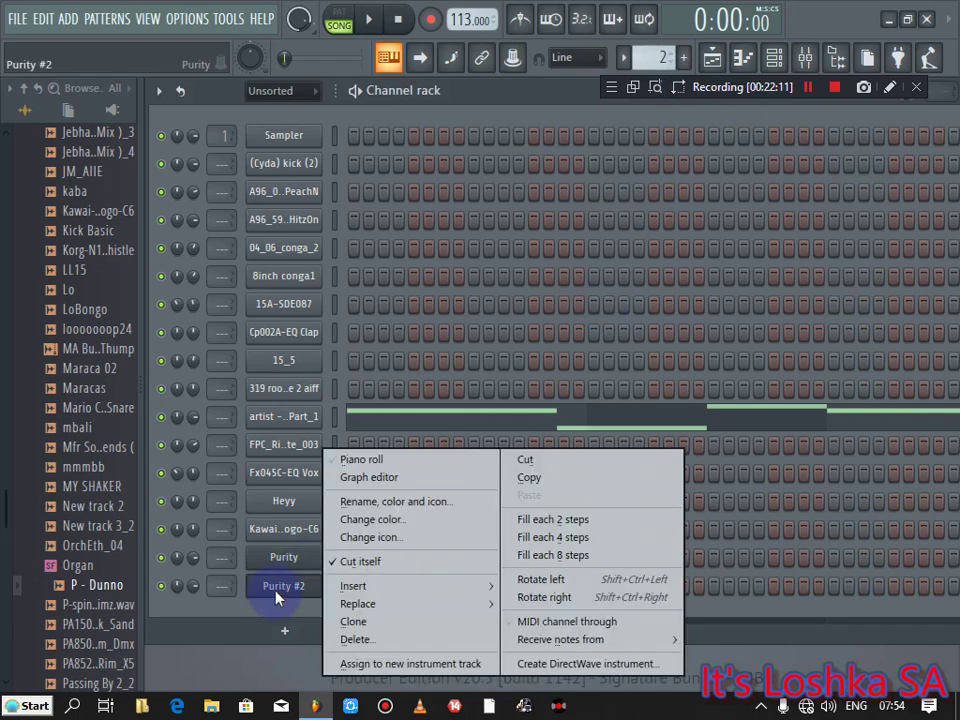
pyautogui.click(260, 450)
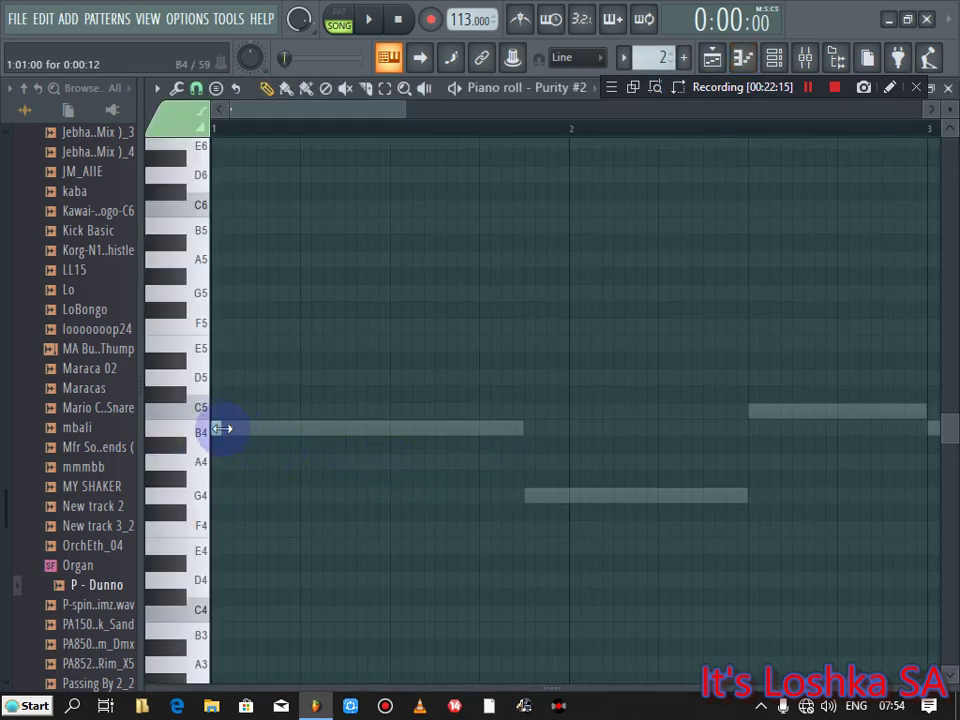
pyautogui.moveTo(446, 433); pyautogui.dragTo(572, 436)
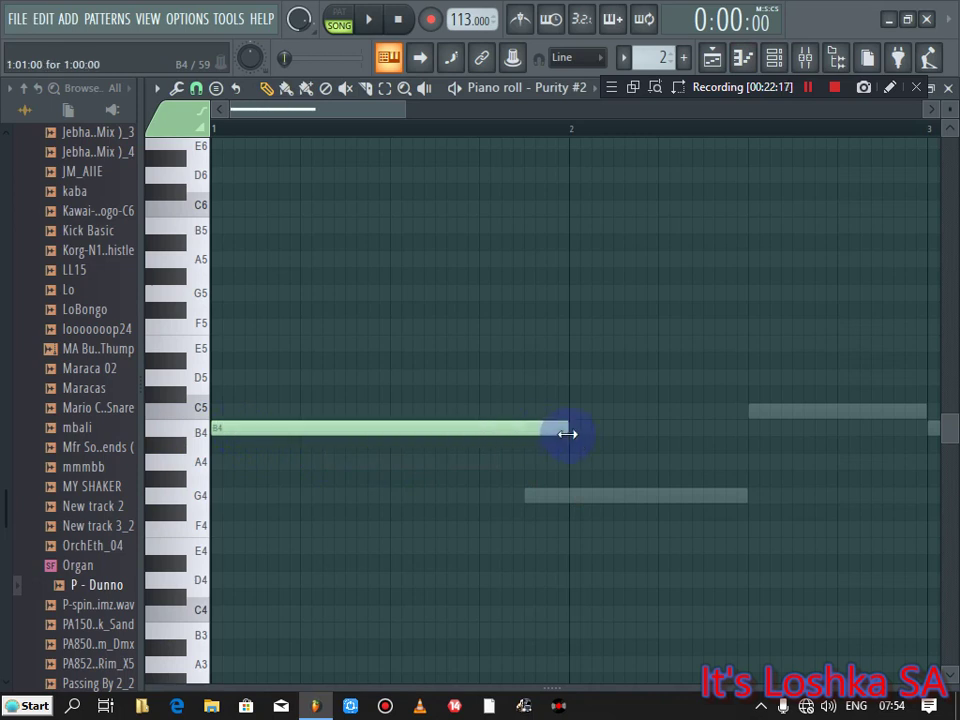
pyautogui.press('space')
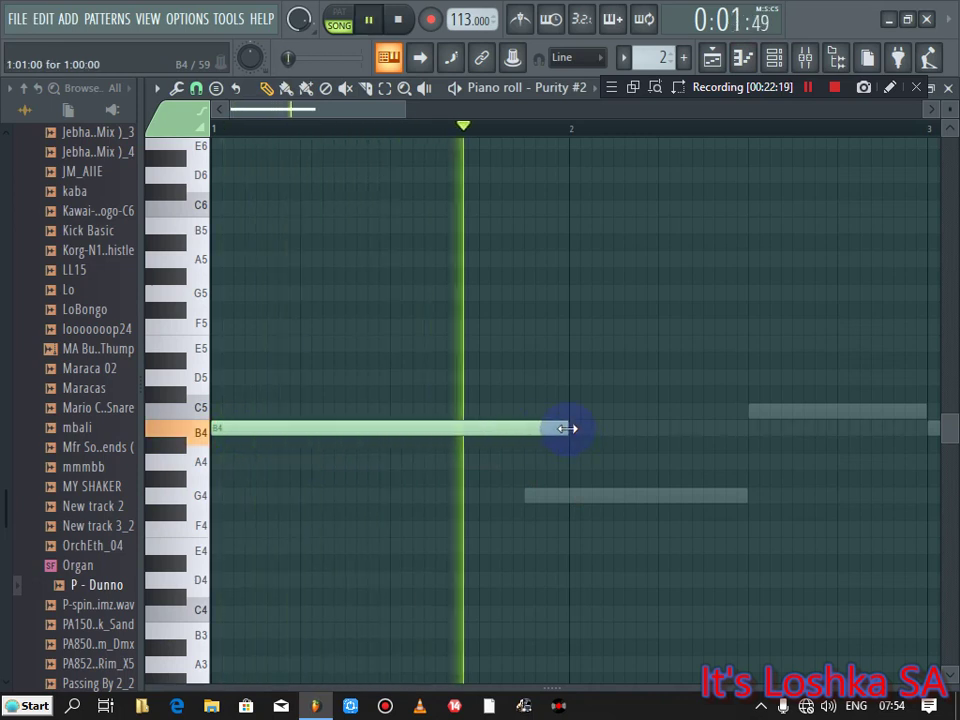
pyautogui.press('space')
# Step: Lengthen the B4 note to two bars and add a second two-bar B4 note at bar 3
pyautogui.moveTo(574, 426); pyautogui.dragTo(336, 432)
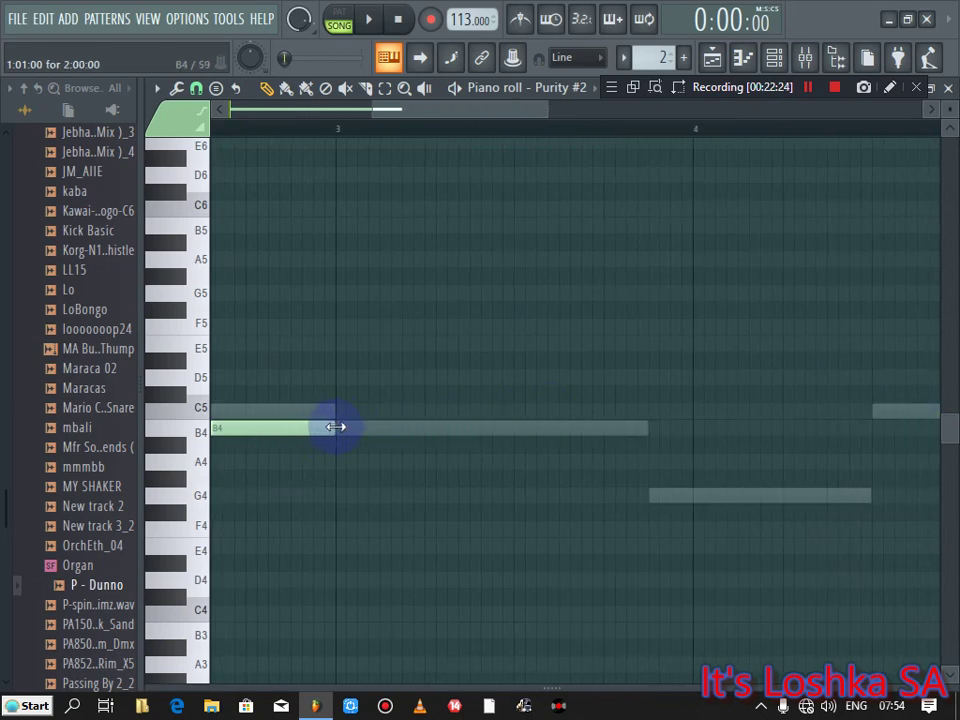
pyautogui.click(339, 428)
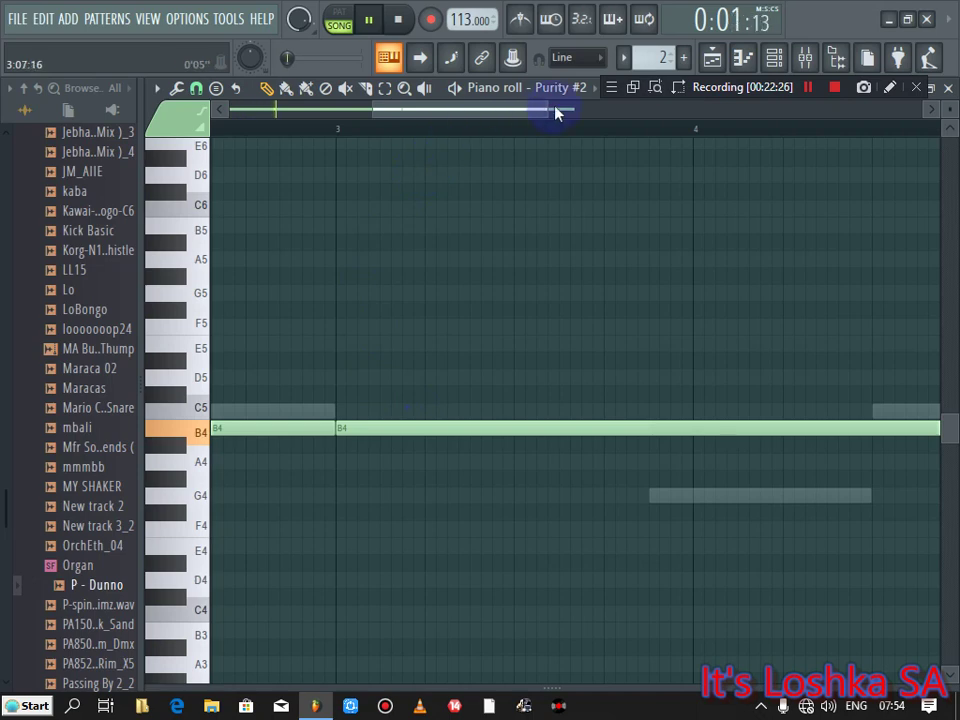
pyautogui.moveTo(543, 108); pyautogui.dragTo(408, 160)
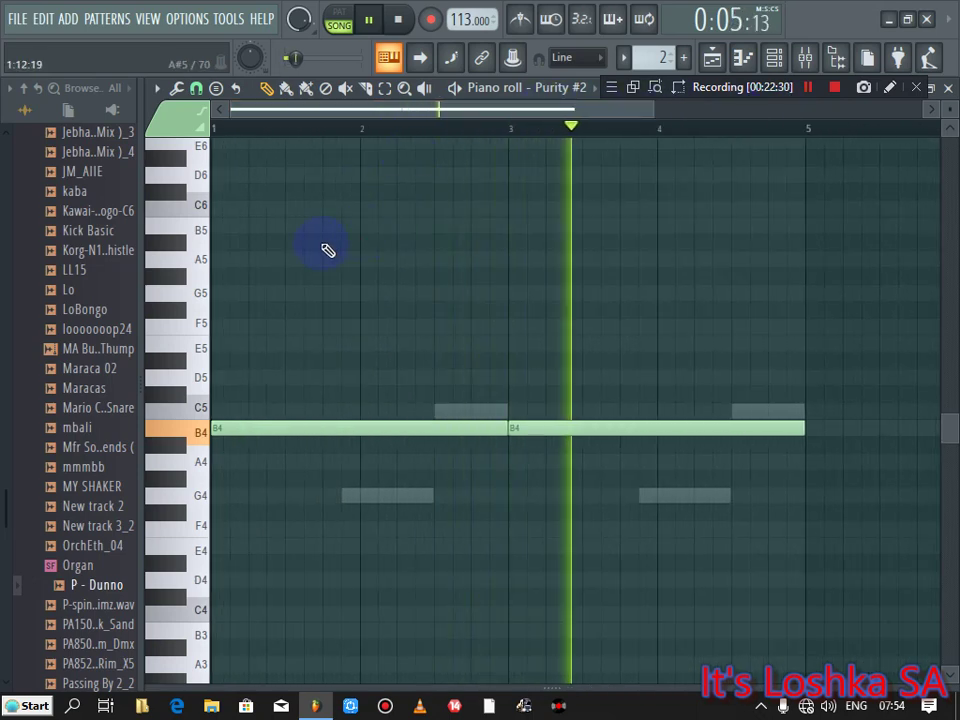
# Step: Try both long Purity #2 notes an octave up at B5 and at C#5, playing the song to compare
pyautogui.hotkey('ctrl', 'Up')
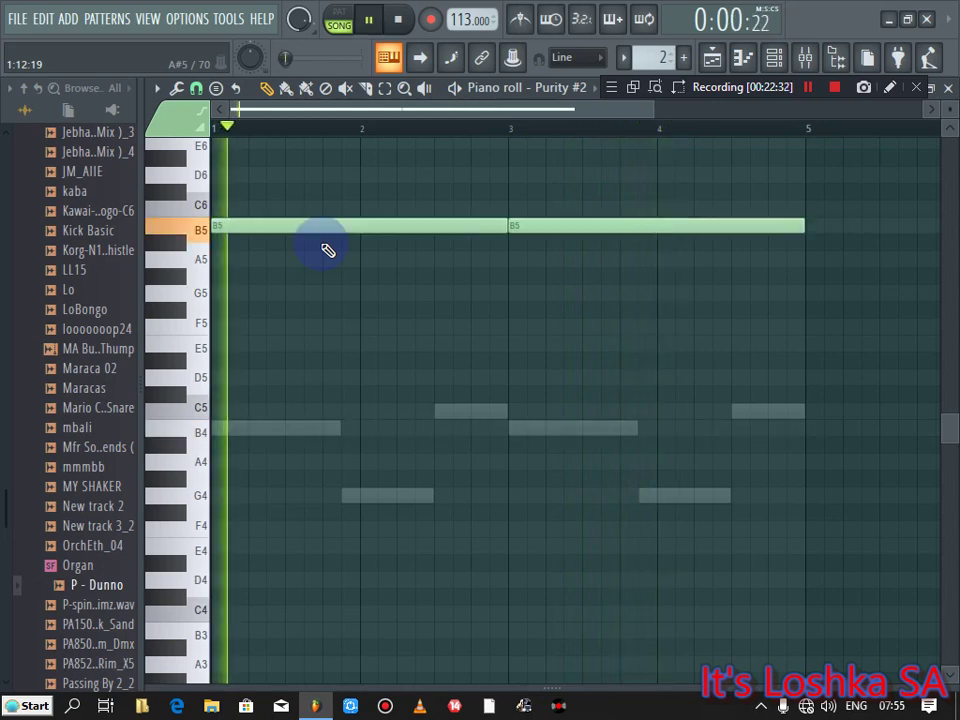
pyautogui.press('space')
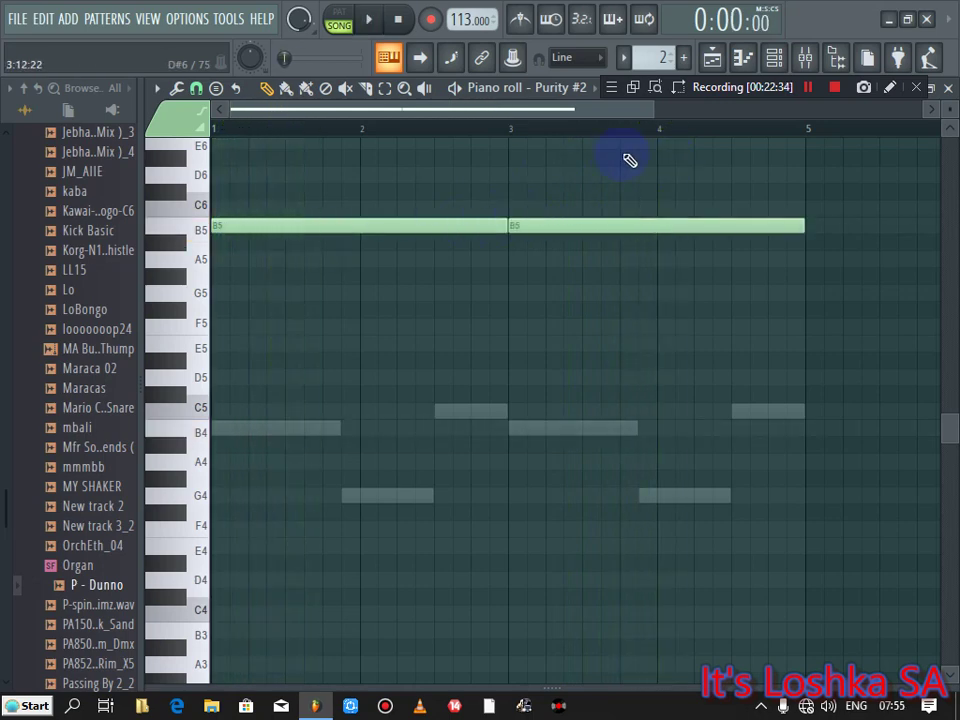
pyautogui.moveTo(837, 203)
pyautogui.keyDown('ctrl'); pyautogui.mouseDown()
pyautogui.moveTo(274, 260)
pyautogui.moveTo(204, 482)
pyautogui.moveTo(221, 444)
pyautogui.moveTo(218, 388)
pyautogui.mouseUp(); pyautogui.keyUp('ctrl')
pyautogui.press('space')
pyautogui.press('space')
pyautogui.press('space')
pyautogui.press('space')
pyautogui.press('space')
pyautogui.press('space')
pyautogui.press('space')
pyautogui.press('space')
pyautogui.press('space')
pyautogui.press('space')
pyautogui.press('space')
pyautogui.press('space')
pyautogui.press('space')
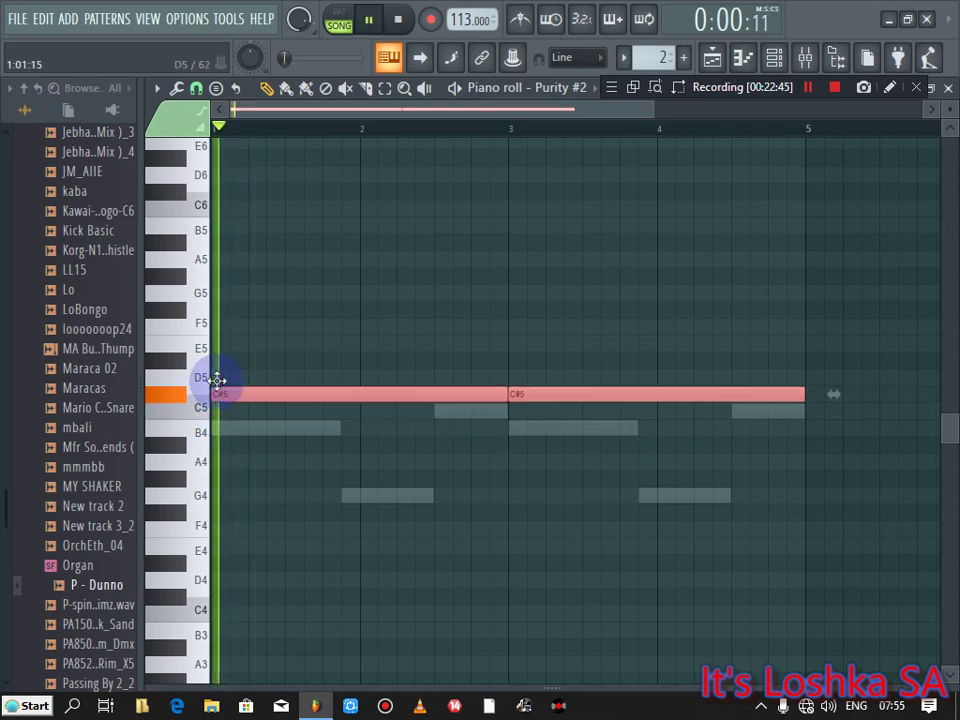
pyautogui.click(220, 380)
pyautogui.press('space')
pyautogui.rightClick(231, 380)
pyautogui.moveTo(738, 337); pyautogui.dragTo(175, 482)
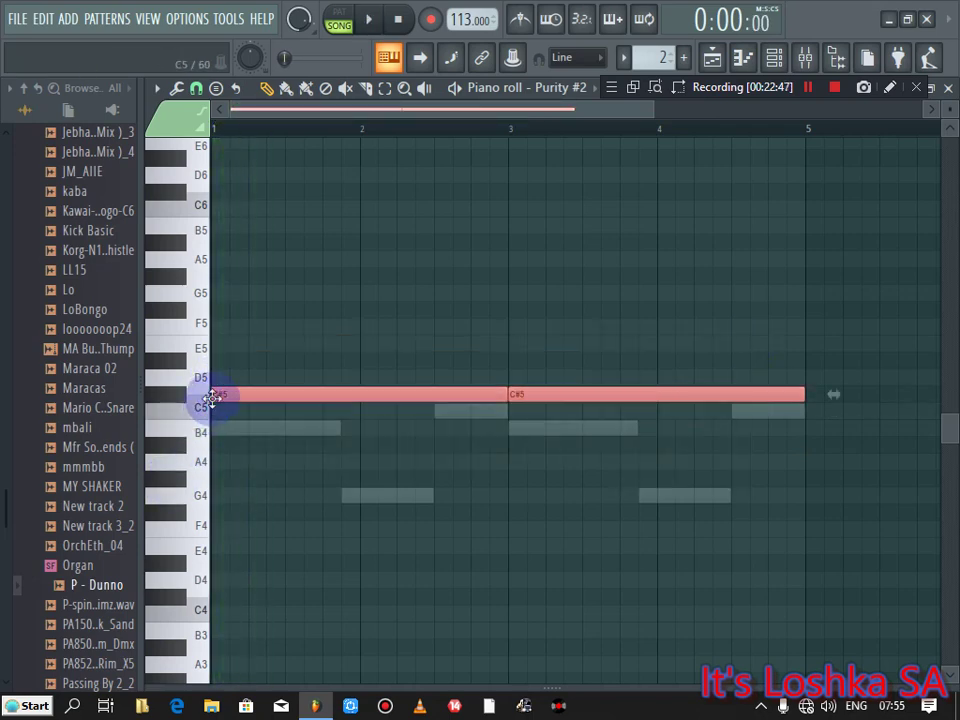
# Step: Move both selected Purity #2 notes to D#5, play the song and deselect them
pyautogui.press('space')
pyautogui.moveTo(211, 379); pyautogui.dragTo(221, 357)
pyautogui.press('space')
pyautogui.press('space')
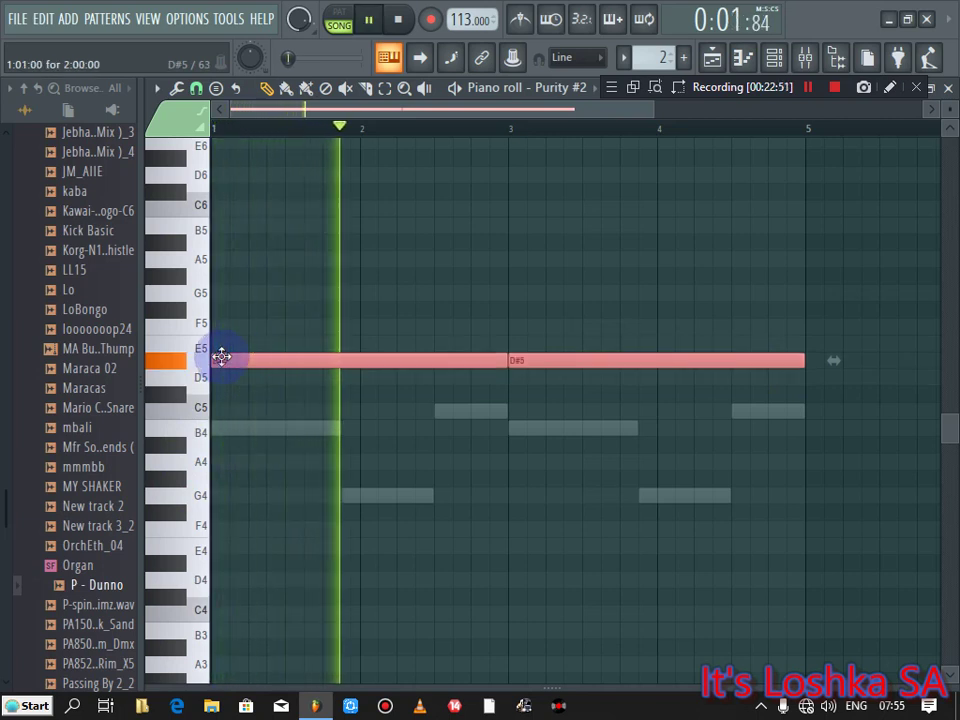
pyautogui.rightClick(532, 277)
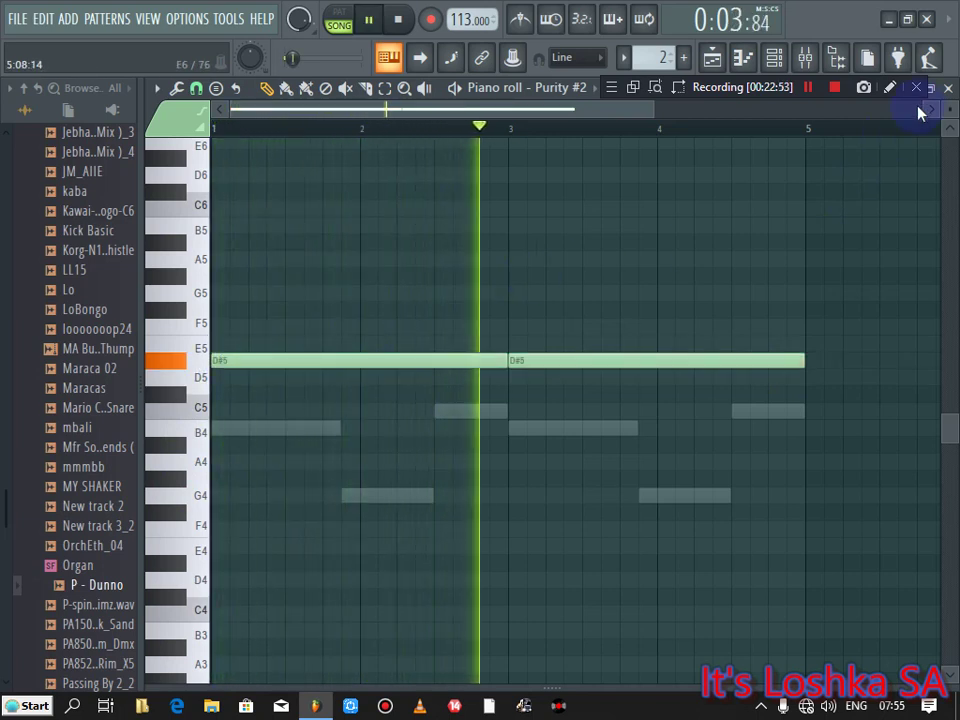
# Step: Cut the Purity #2 notes from pattern 2 and paste them into the Purity #2 channel of a new empty pattern 4
pyautogui.click(949, 88)
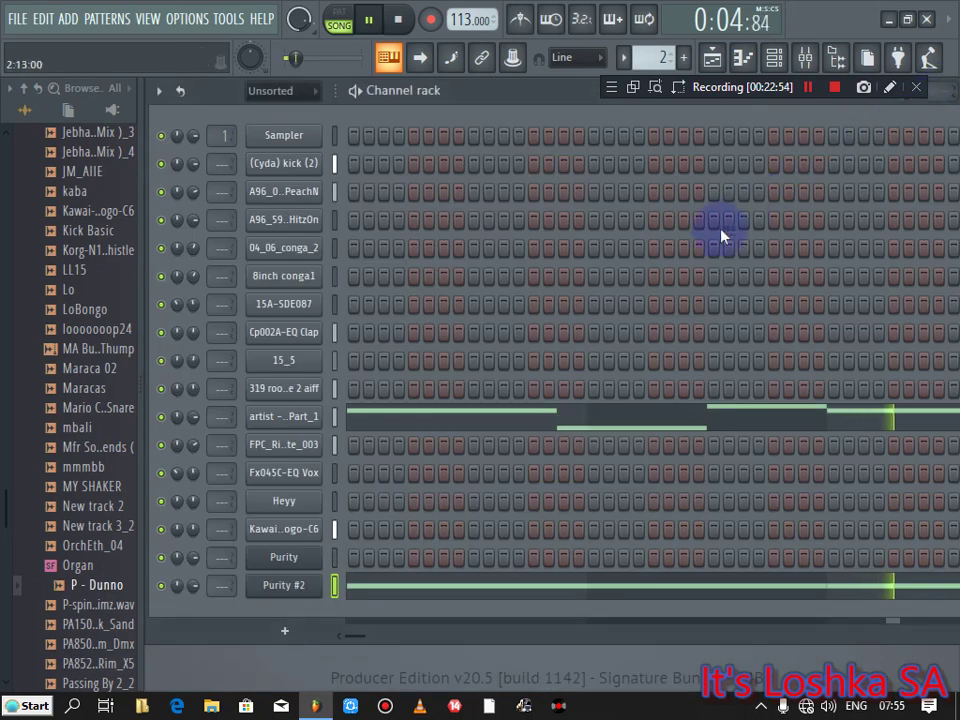
pyautogui.rightClick(292, 586)
pyautogui.click(557, 460)
pyautogui.rightClick(657, 57)
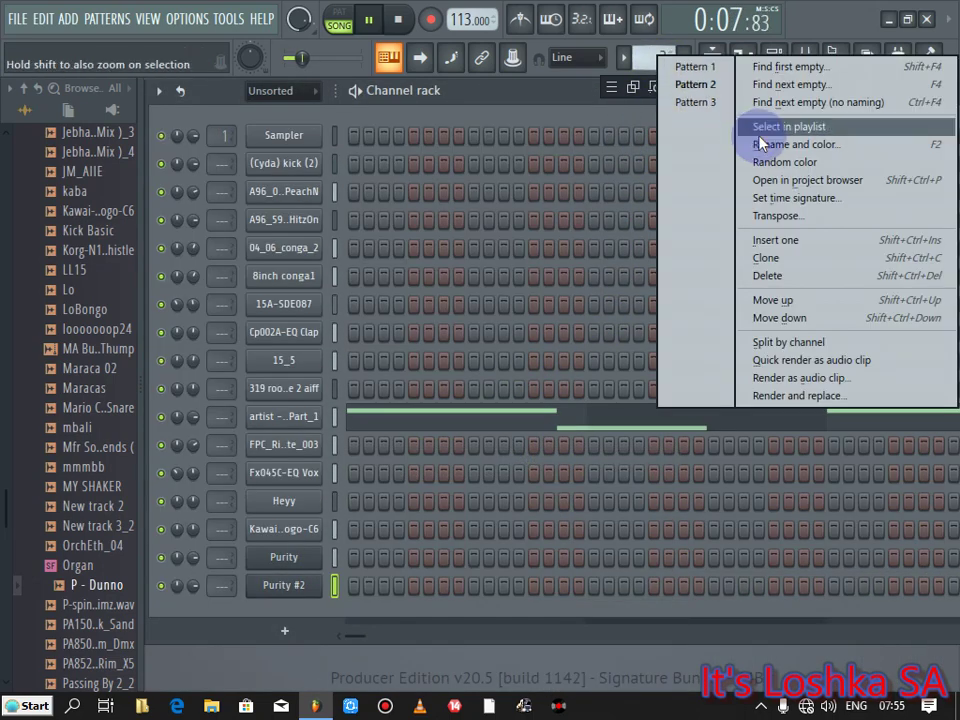
pyautogui.click(758, 103)
pyautogui.rightClick(318, 586)
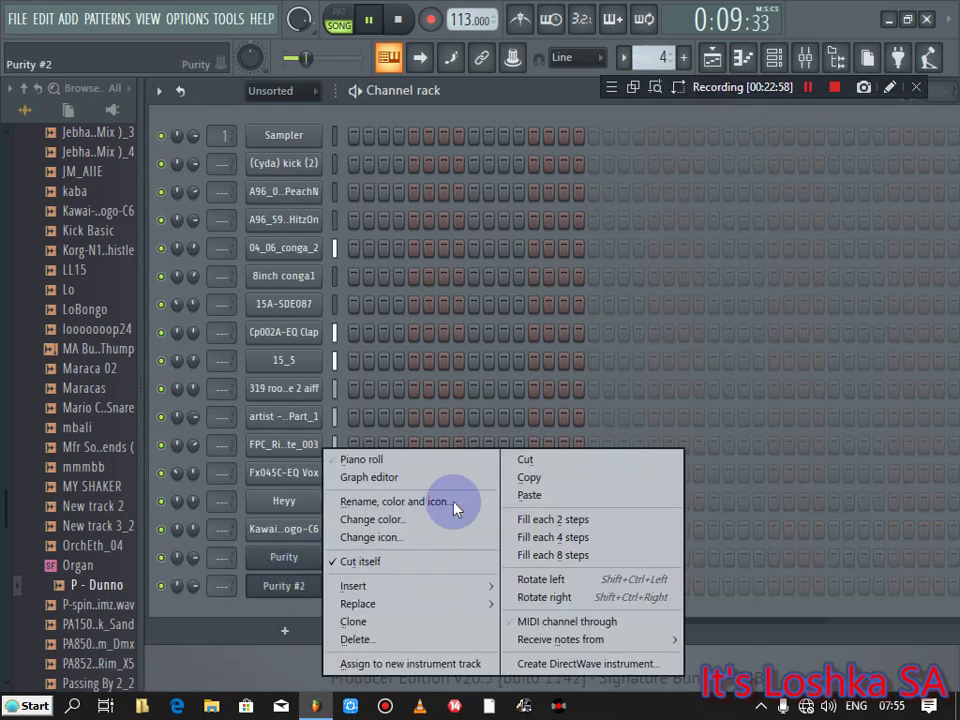
pyautogui.click(527, 495)
# Step: Place Pattern 4 clips back to back on playlist track 10 over bars 1 to 16
pyautogui.click(712, 57)
pyautogui.moveTo(439, 621); pyautogui.dragTo(363, 627)
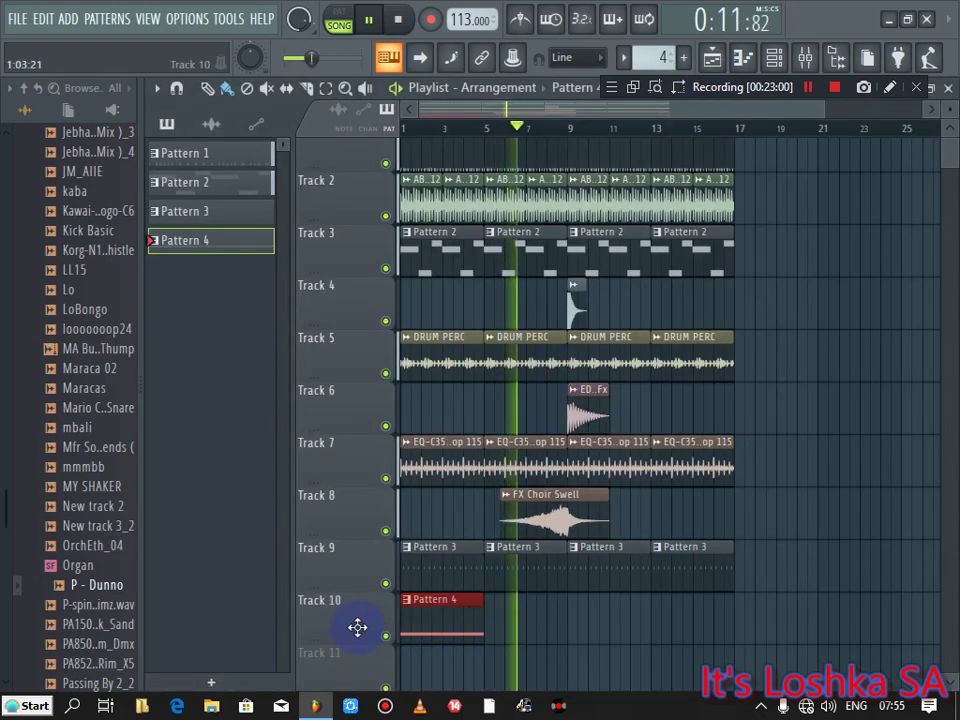
pyautogui.moveTo(493, 624); pyautogui.dragTo(705, 628)
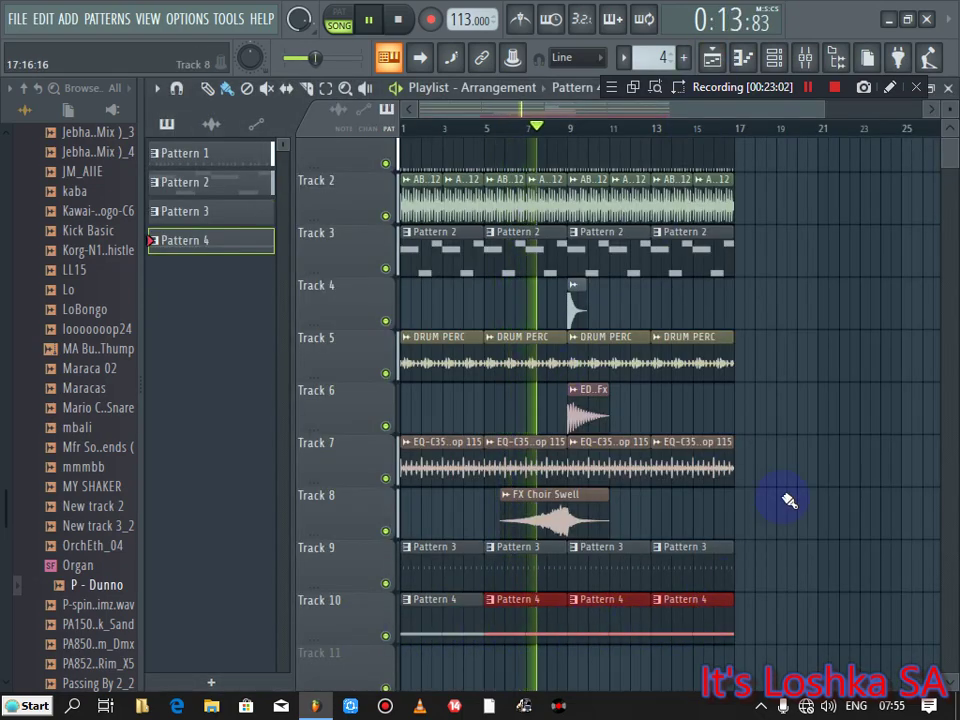
# Step: Deselect the playlist clips and audition percussion samples in the browser, from prc-tambo01 (2) to the Px094A-EQ Perc and Px098A-EQ Perc samples
pyautogui.rightClick(787, 496)
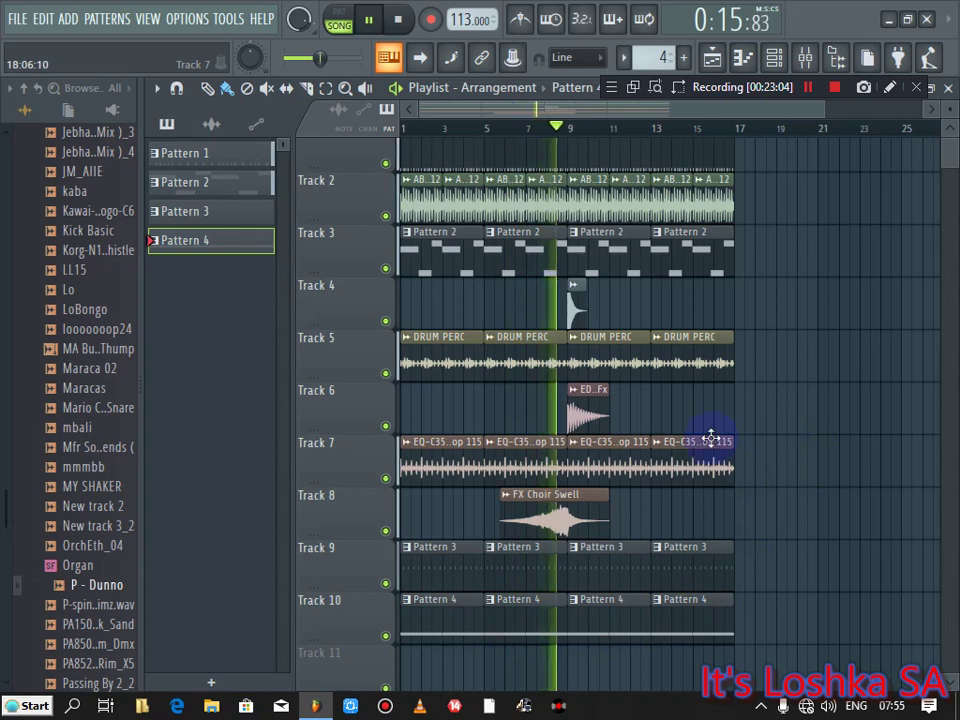
pyautogui.moveTo(4, 503); pyautogui.dragTo(6, 542)
pyautogui.click(86, 347)
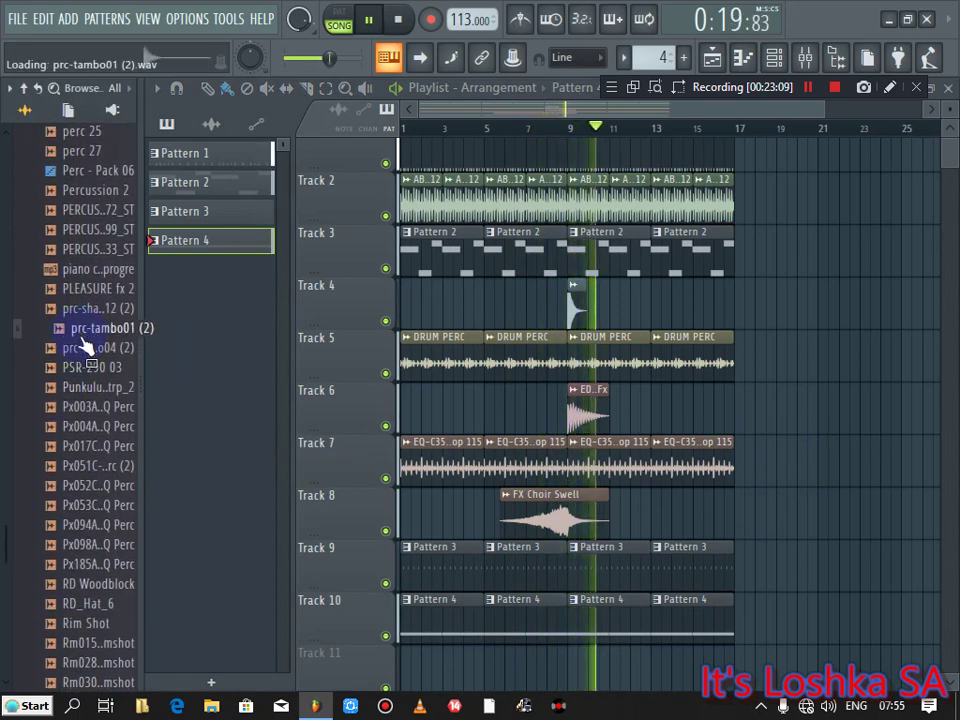
pyautogui.click(90, 426)
pyautogui.click(90, 485)
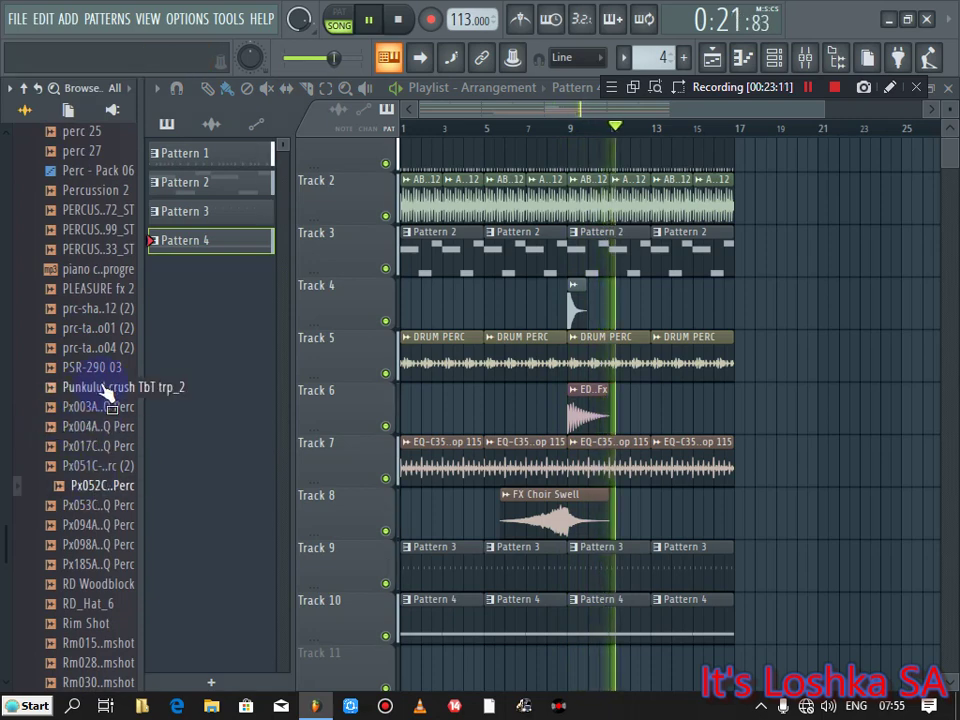
pyautogui.click(100, 388)
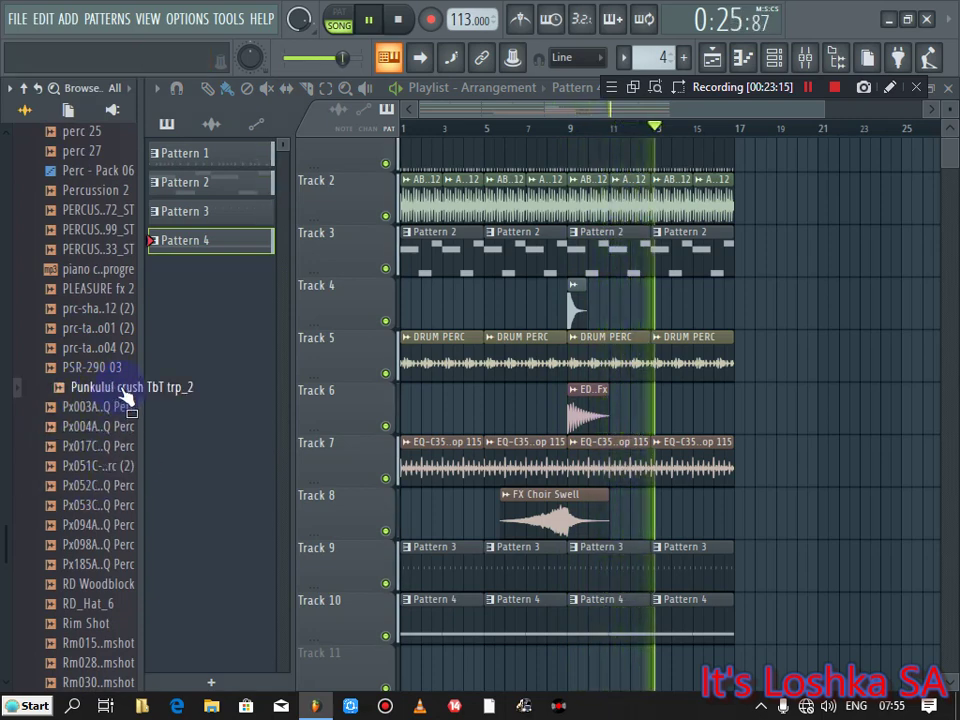
pyautogui.click(112, 505)
pyautogui.click(107, 545)
pyautogui.click(107, 564)
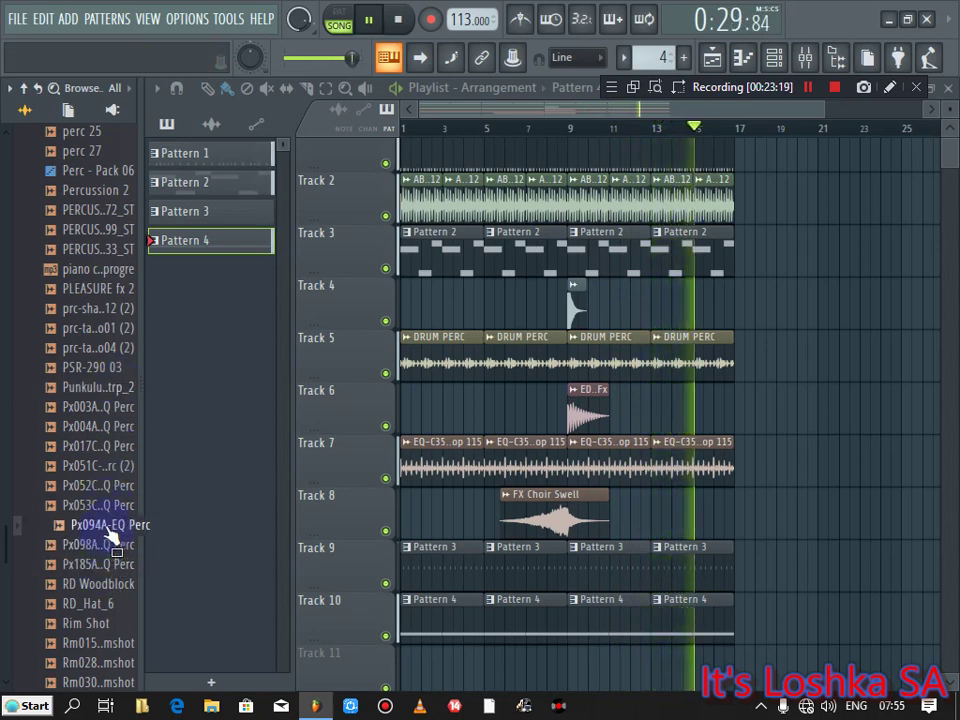
pyautogui.click(105, 545)
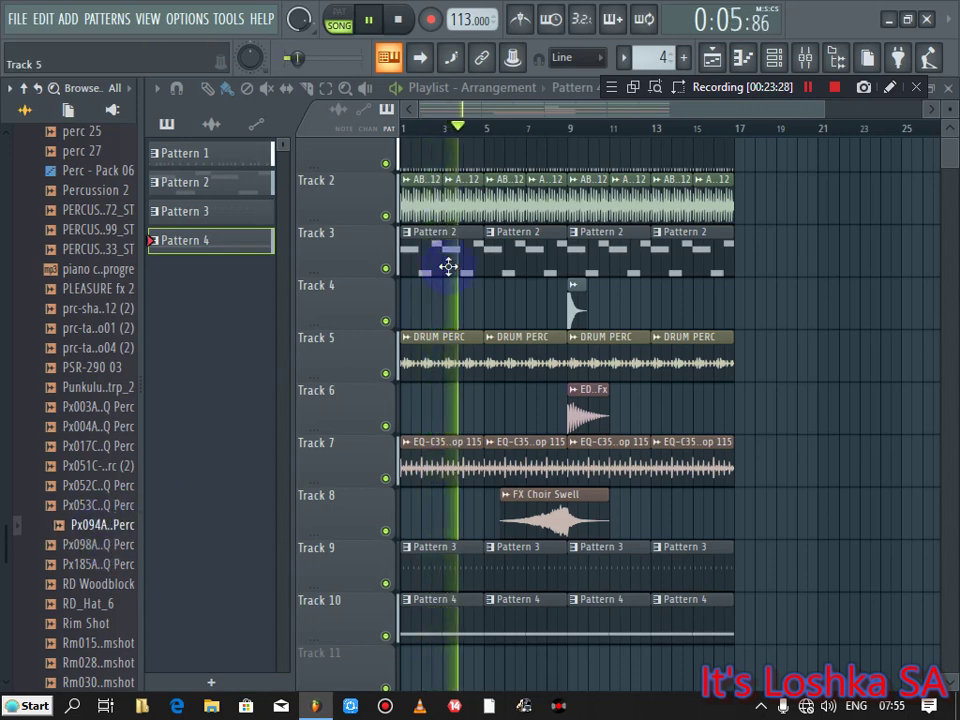
# Step: Show pattern 1 in the channel rack, stop playback, and add Px098A-EQ Perc and Px094A-EQ Perc as new channels above Purity
pyautogui.click(774, 57)
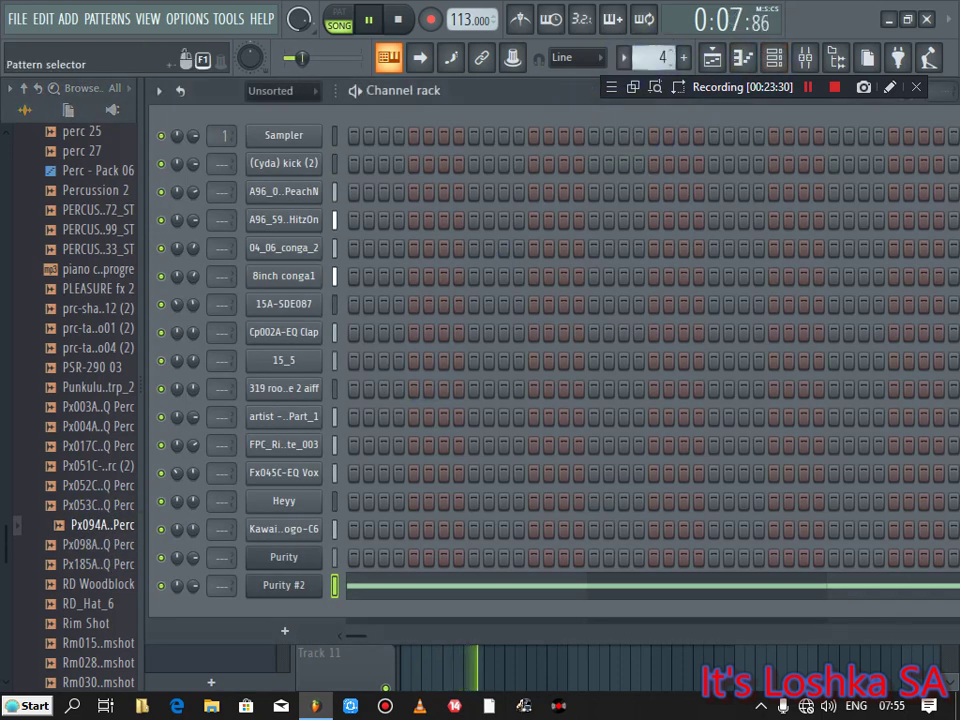
pyautogui.moveTo(655, 57); pyautogui.dragTo(655, 90)
pyautogui.press('space')
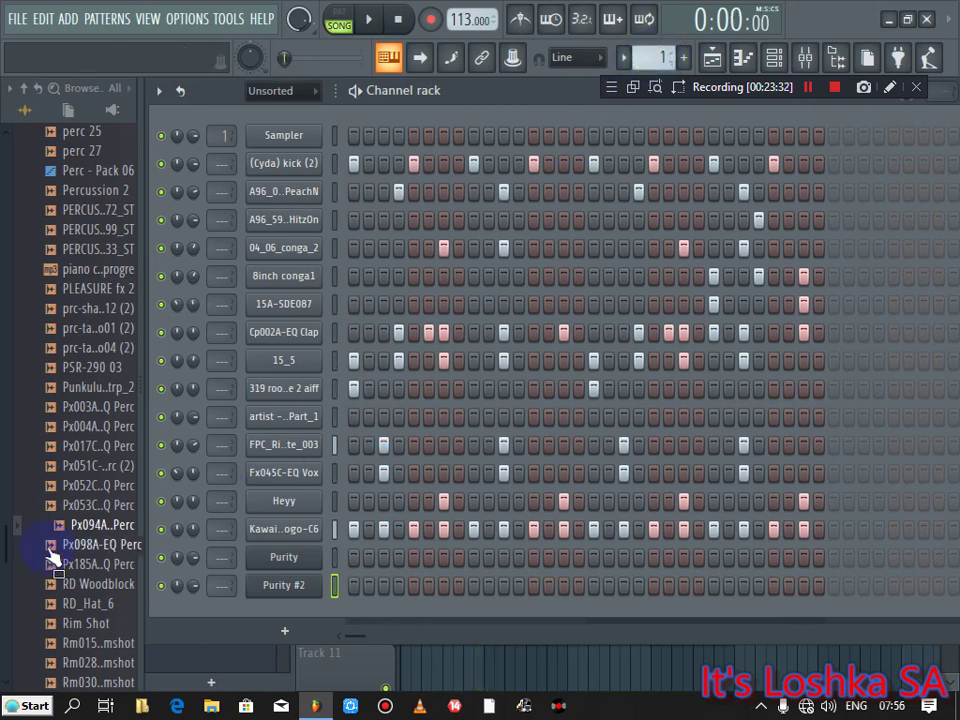
pyautogui.moveTo(100, 525); pyautogui.dragTo(182, 553)
pyautogui.click(104, 545)
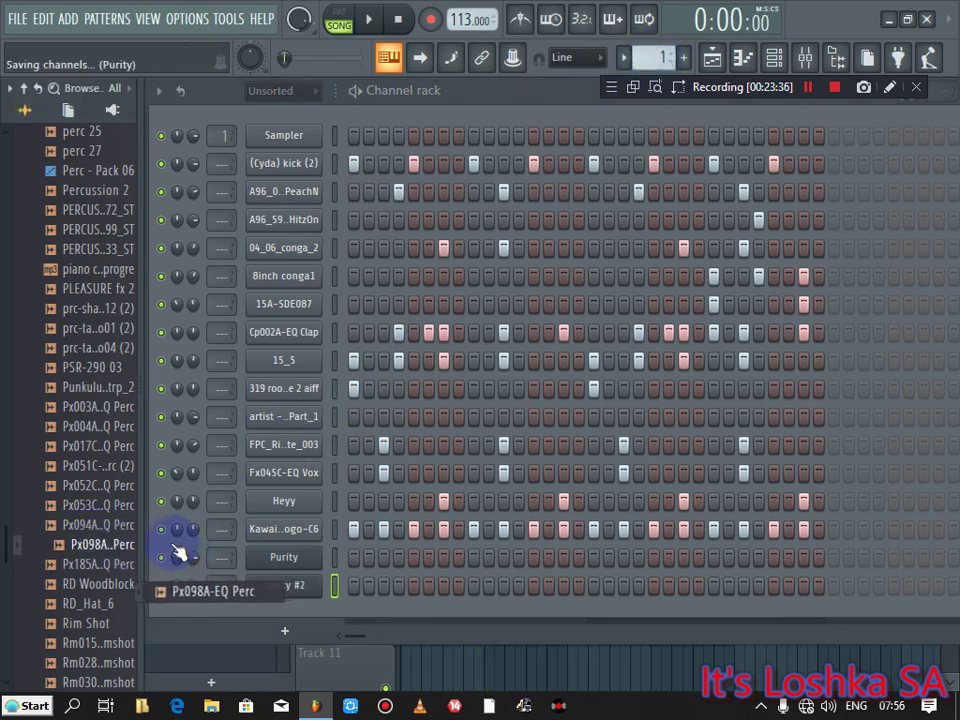
pyautogui.click(100, 525)
pyautogui.moveTo(100, 525); pyautogui.dragTo(178, 578)
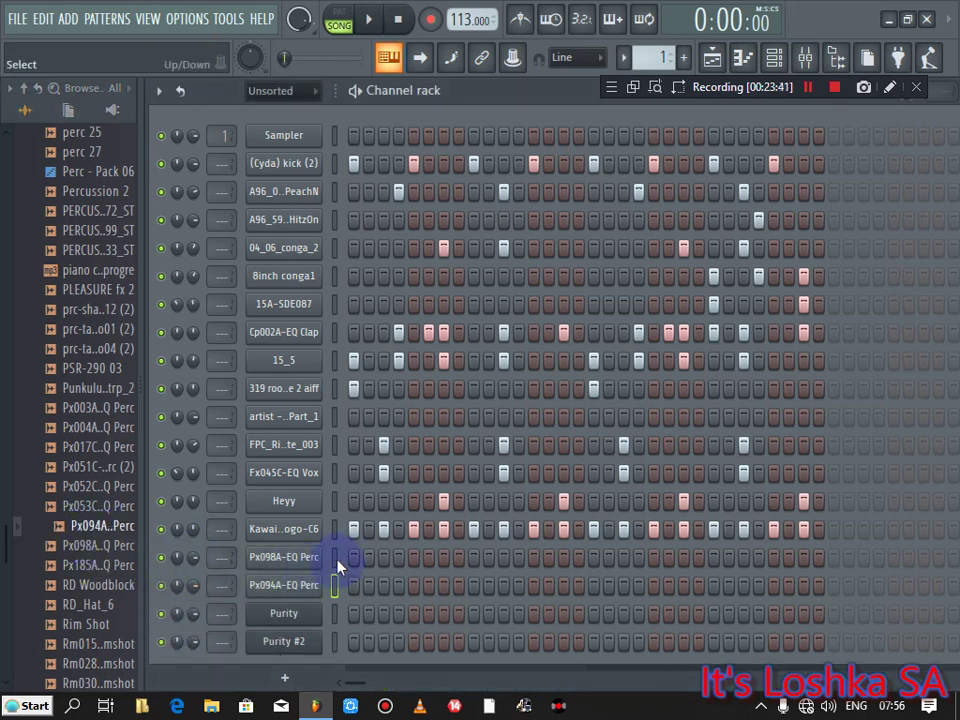
# Step: Audition Px098A-EQ Perc over the song and program its hits on steps 9, 12, 15, 23, 25, 28 and 31 of pattern 1
pyautogui.press('space')
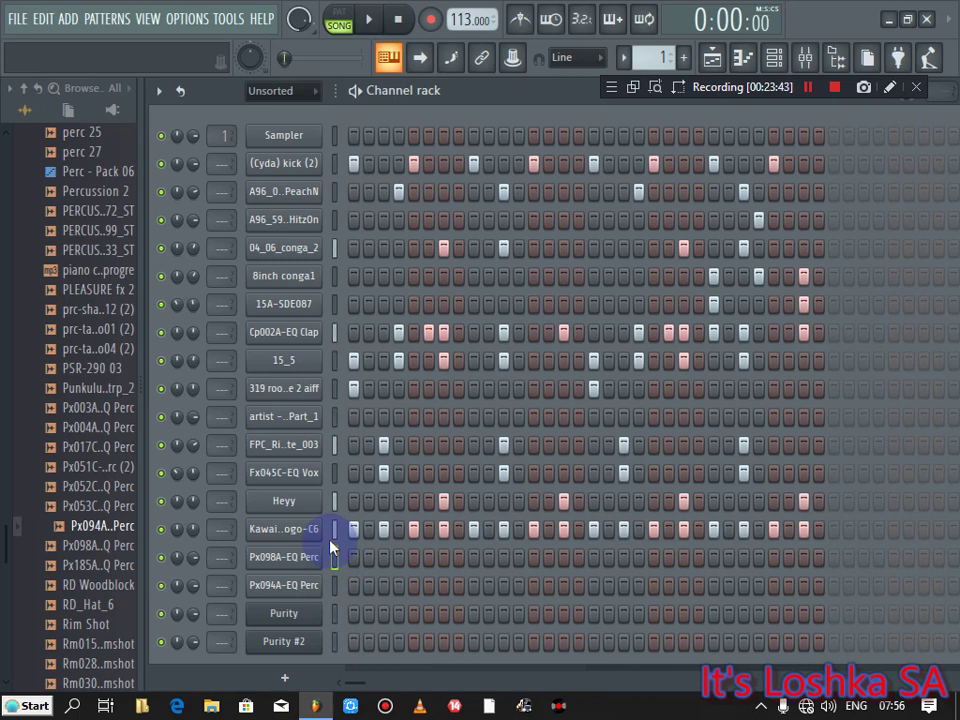
pyautogui.press('q')
pyautogui.press('q')
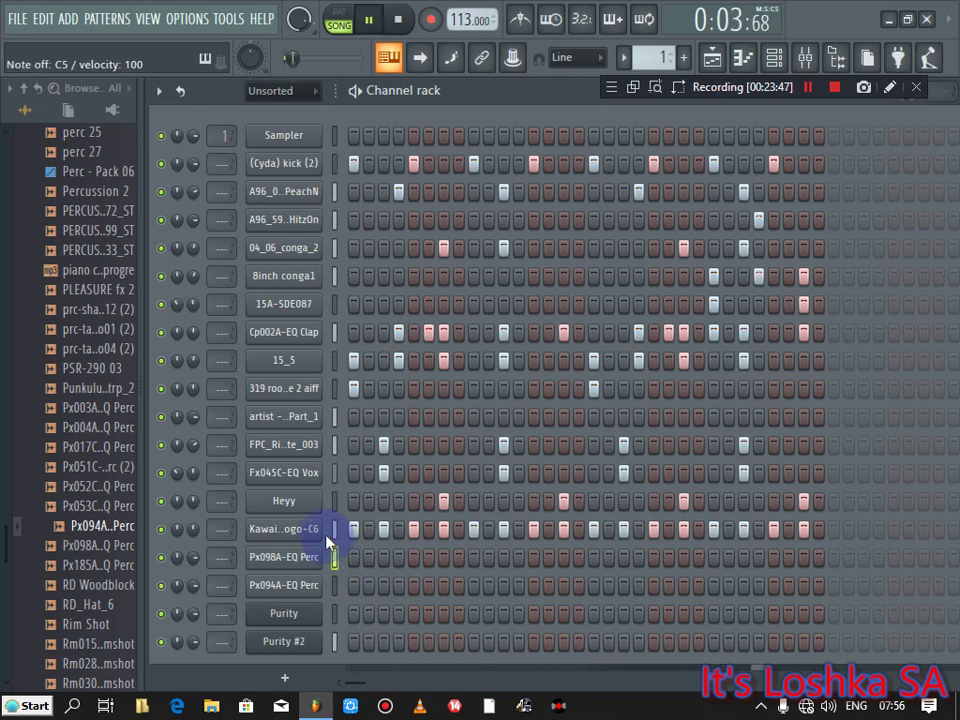
pyautogui.click(459, 557)
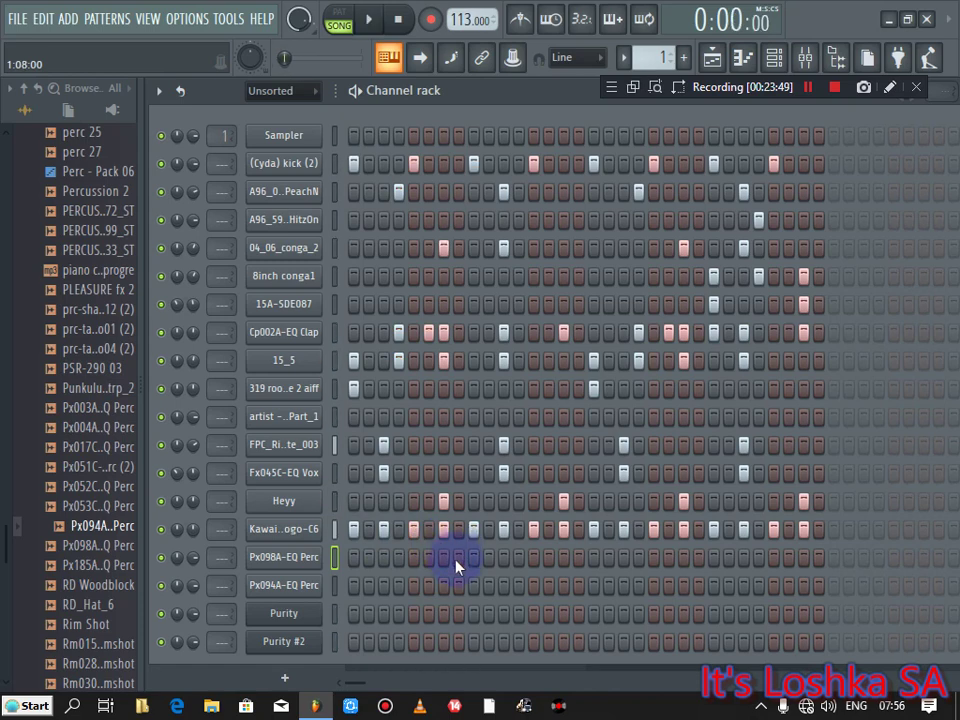
pyautogui.click(504, 557)
pyautogui.press('space')
pyautogui.click(474, 560)
pyautogui.click(518, 562)
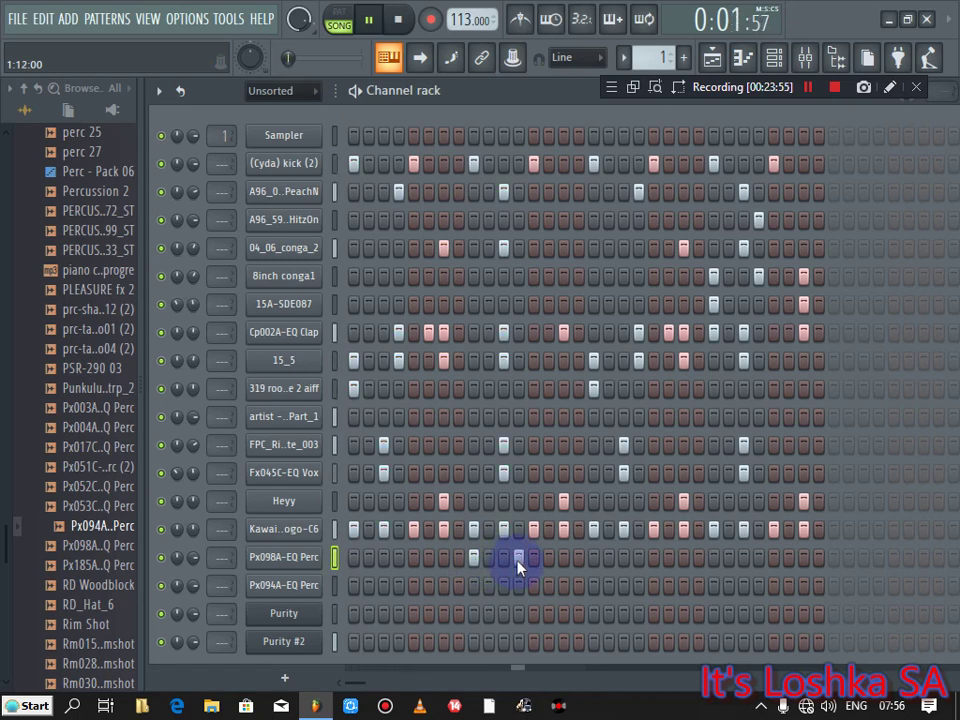
pyautogui.click(563, 560)
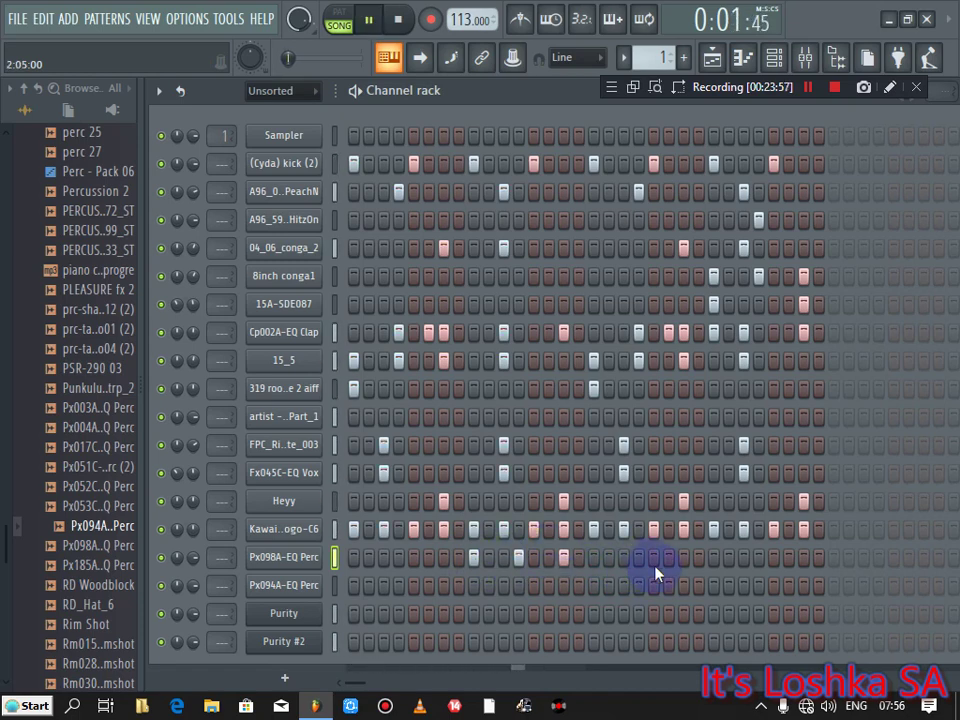
pyautogui.click(713, 558)
pyautogui.click(683, 558)
pyautogui.click(758, 558)
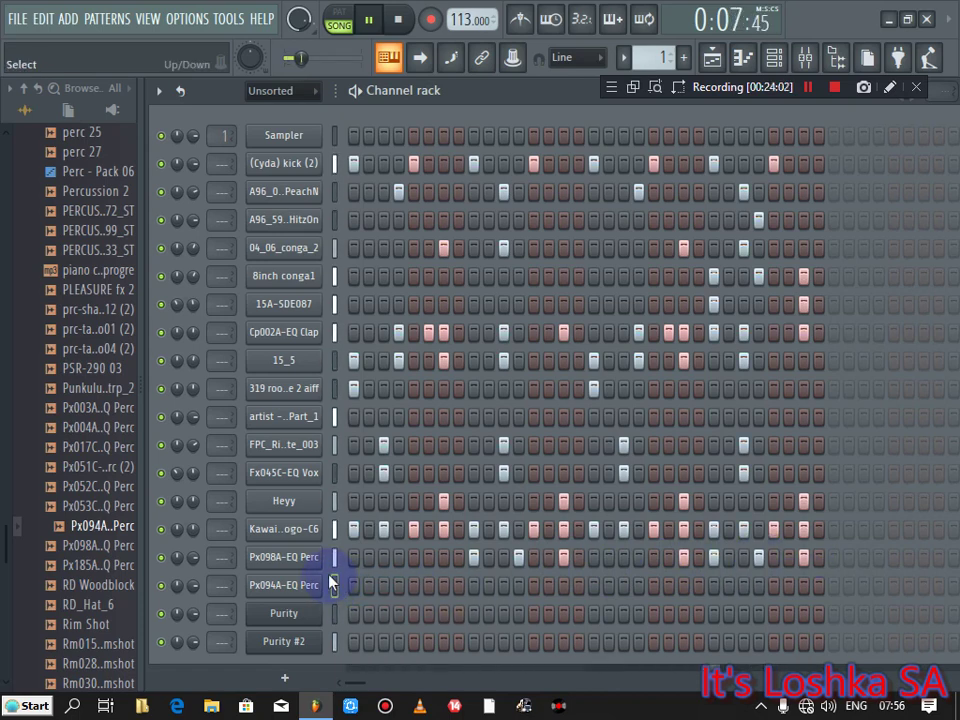
# Step: Audition Px094A-EQ Perc, add its hit on step 3, pan it 17% right and pan Px098A-EQ Perc left
pyautogui.press('q')
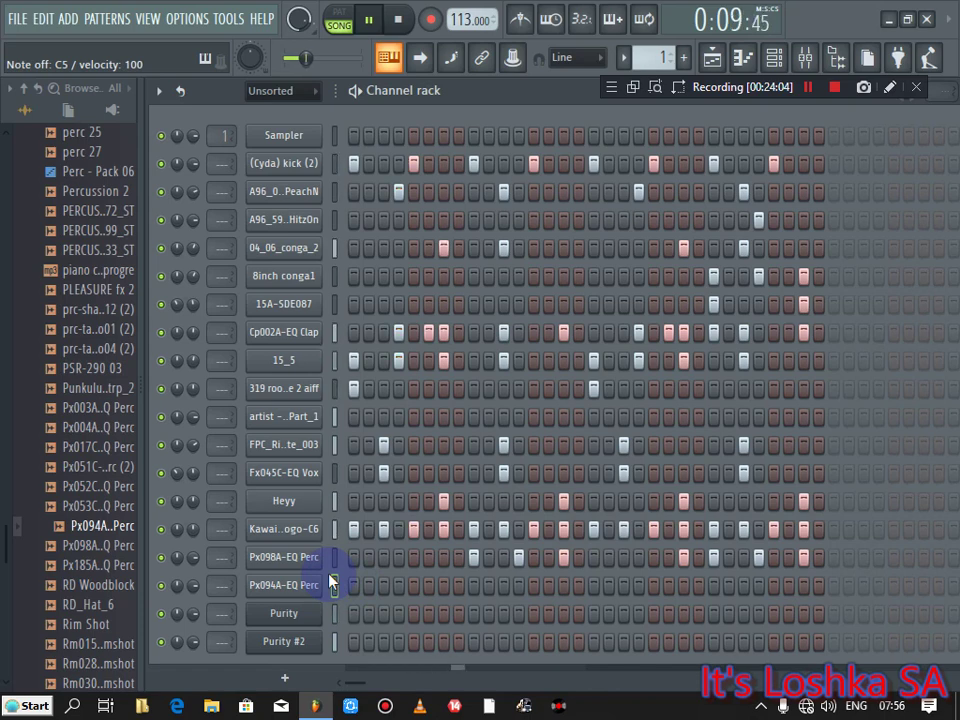
pyautogui.click(385, 585)
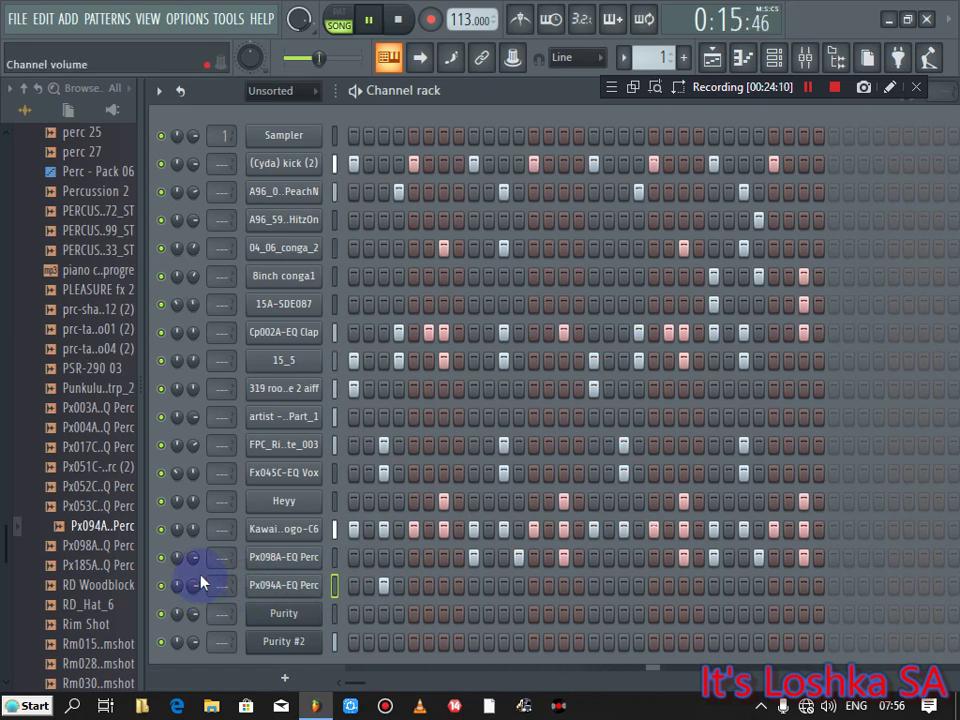
pyautogui.moveTo(177, 565)
pyautogui.mouseDown()
pyautogui.moveTo(177, 590)
pyautogui.moveTo(183, 580)
pyautogui.mouseUp()
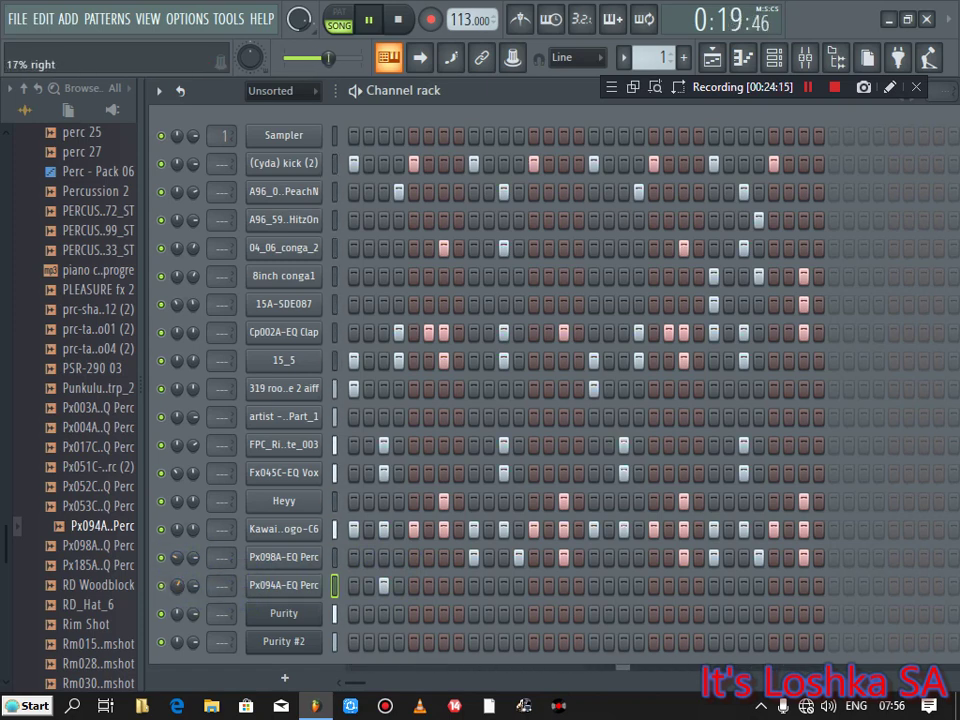
# Step: Audition rimshot, snare, SFX and shaker samples in the browser while the song plays
pyautogui.click(108, 642)
pyautogui.click(92, 664)
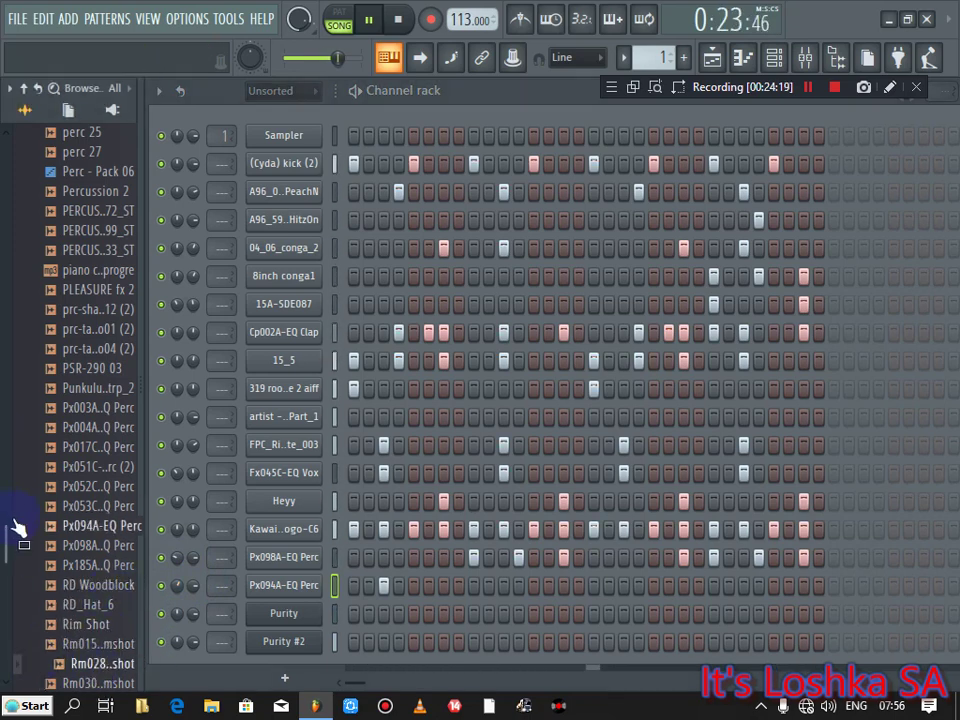
pyautogui.moveTo(8, 536); pyautogui.dragTo(8, 566)
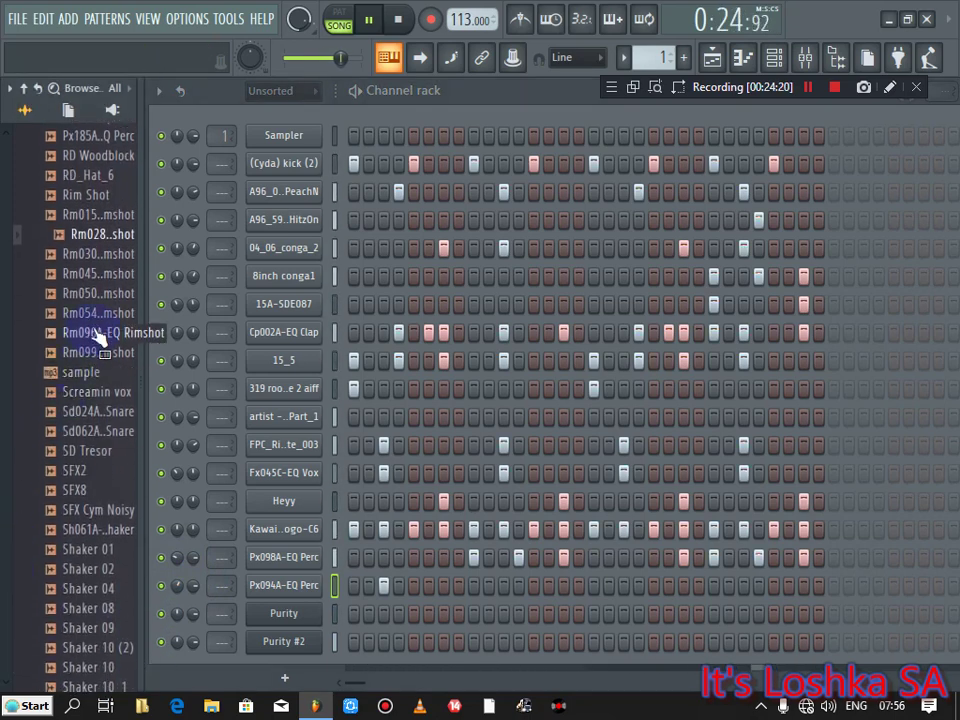
pyautogui.click(98, 411)
pyautogui.press('Down')
pyautogui.press('Down')
pyautogui.press('Down')
pyautogui.click(90, 451)
pyautogui.click(94, 510)
pyautogui.click(94, 530)
pyautogui.click(102, 589)
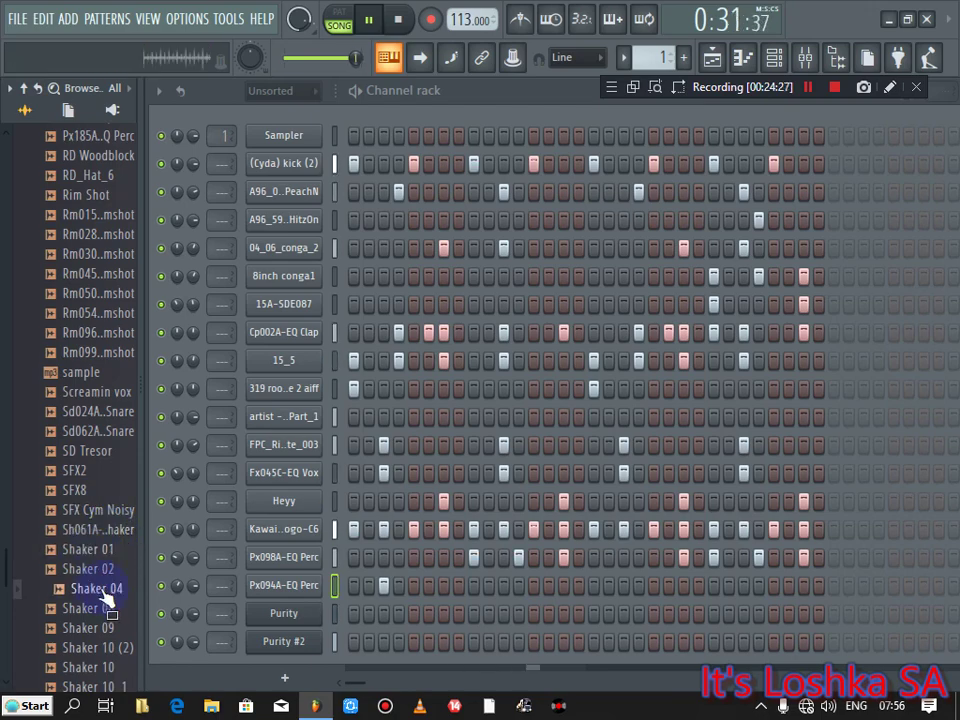
# Step: Audition further samples near the end of the browser list, among the triangles and UU24
pyautogui.moveTo(6, 565); pyautogui.dragTo(4, 604)
pyautogui.click(99, 379)
pyautogui.click(98, 360)
pyautogui.moveTo(101, 343); pyautogui.dragTo(80, 462)
pyautogui.click(80, 458)
# Step: Mute the Kawai..ogo-C6 and (Cyda) kick (2) channels and stop the song
pyautogui.click(161, 530)
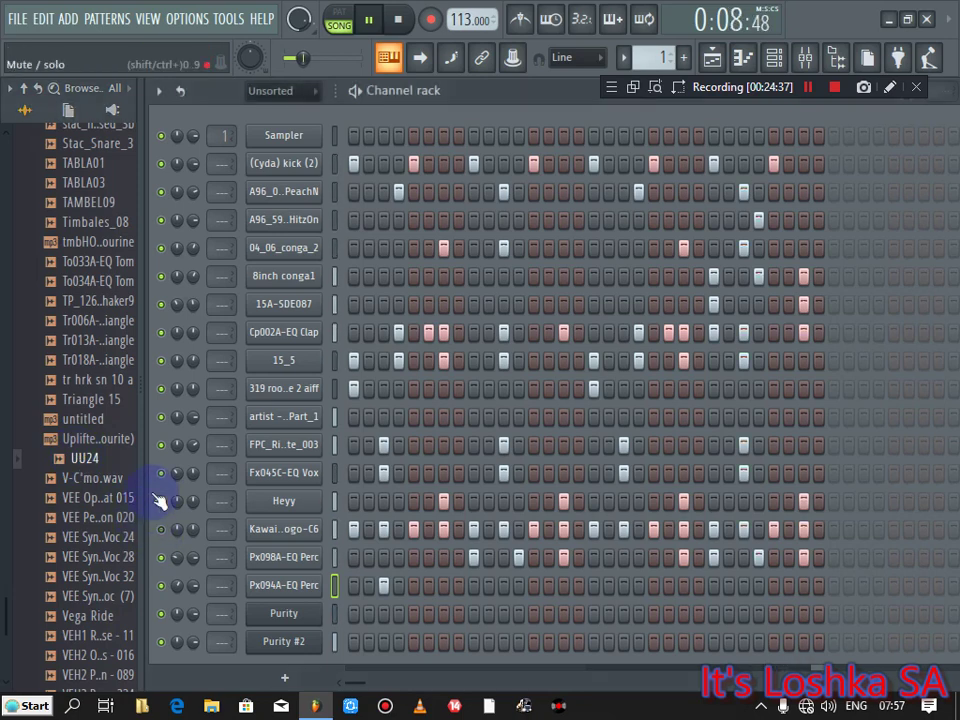
pyautogui.click(163, 164)
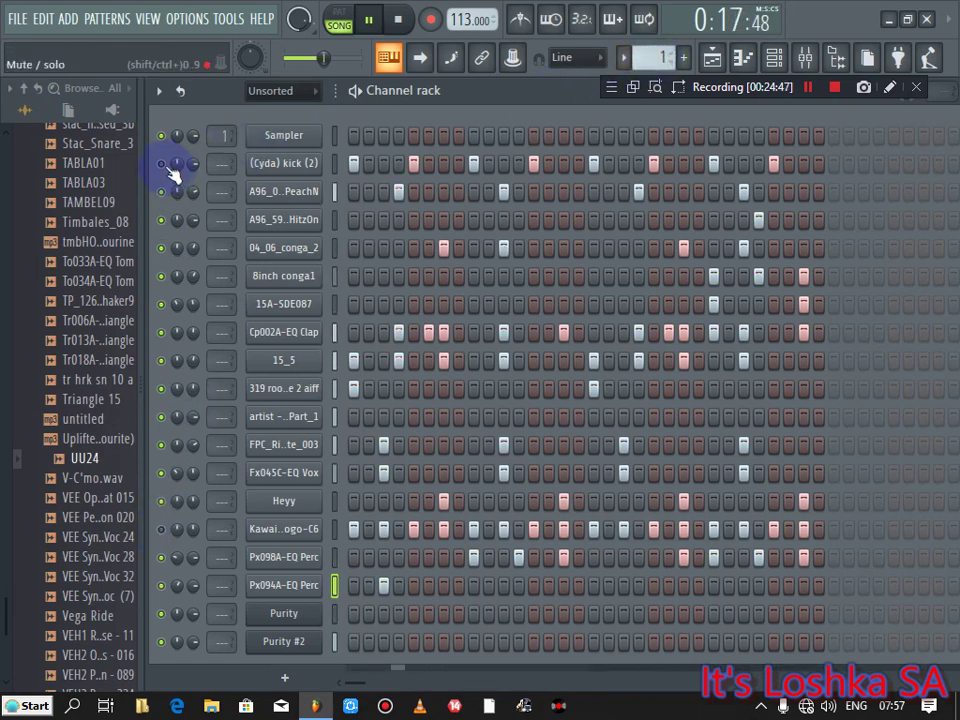
pyautogui.press('space')
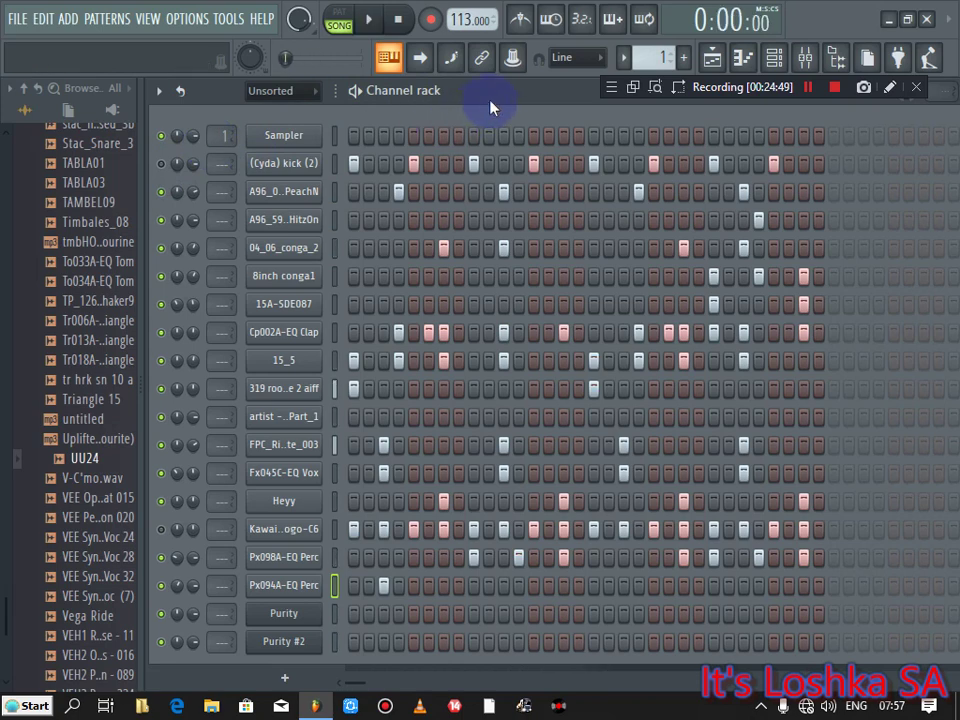
# Step: Switch to pattern 4, then move the channel rack over the browser and widen it across the workspace
pyautogui.scroll(2, 650, 57)
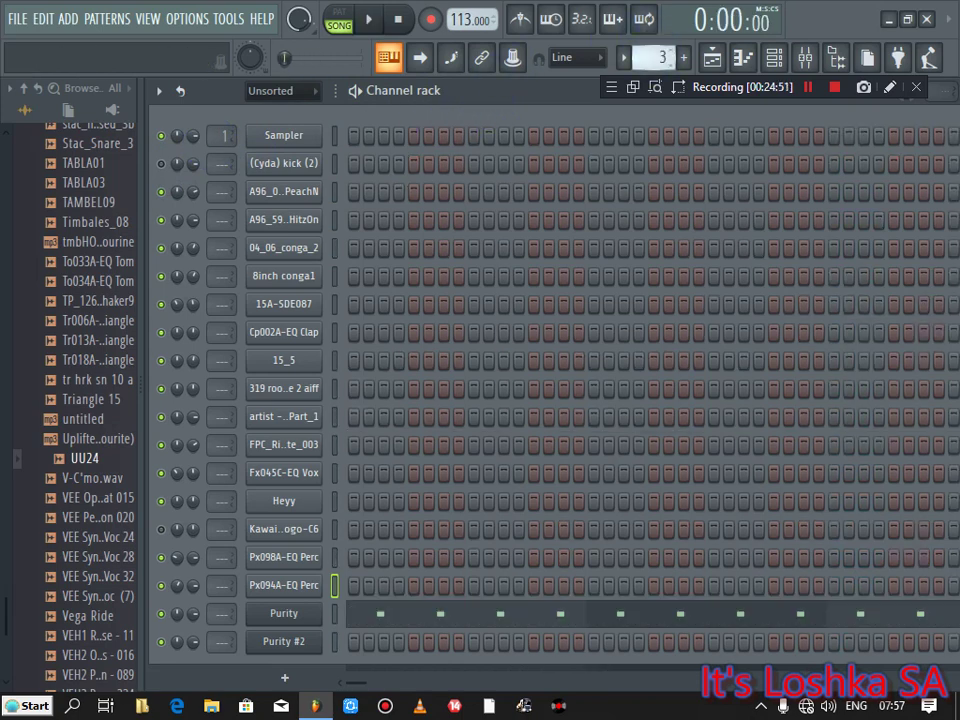
pyautogui.scroll(1, 660, 57)
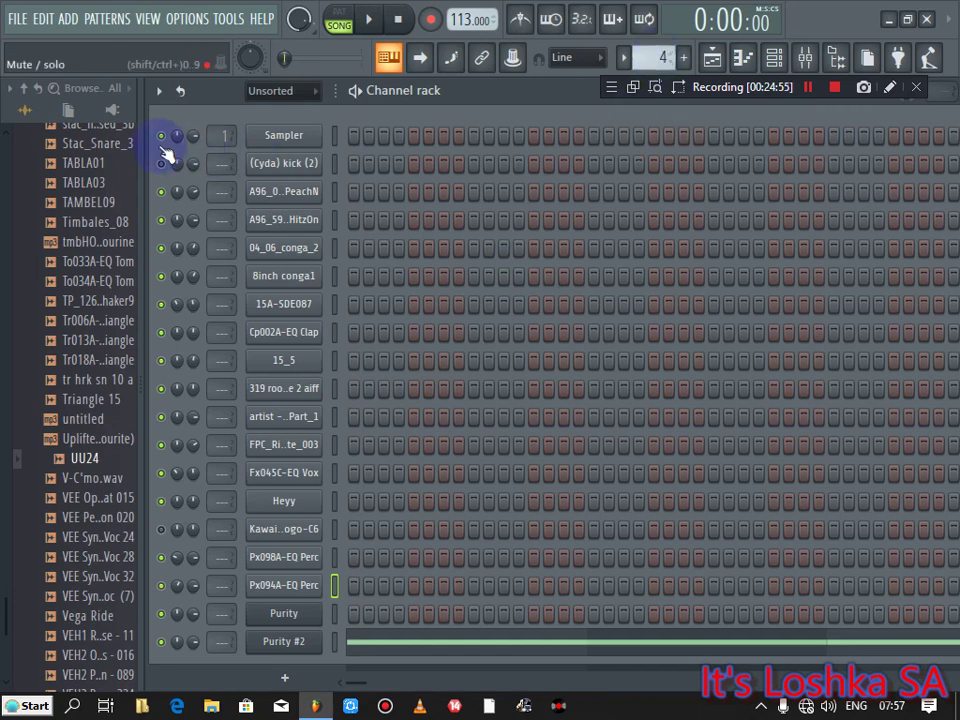
pyautogui.moveTo(135, 150); pyautogui.dragTo(26, 171)
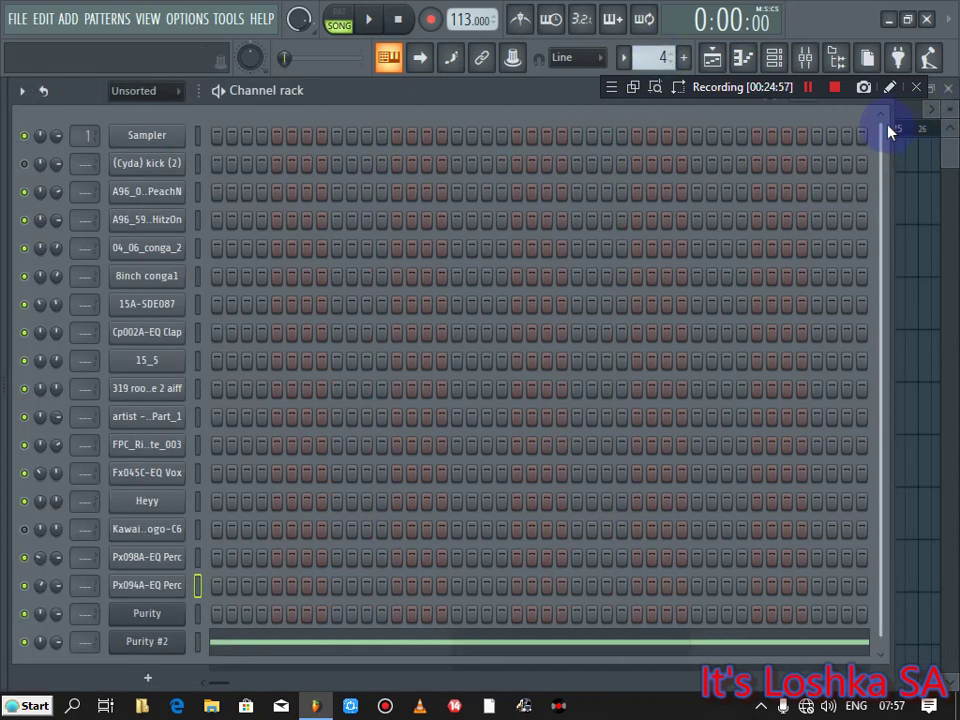
pyautogui.moveTo(890, 122); pyautogui.dragTo(941, 122)
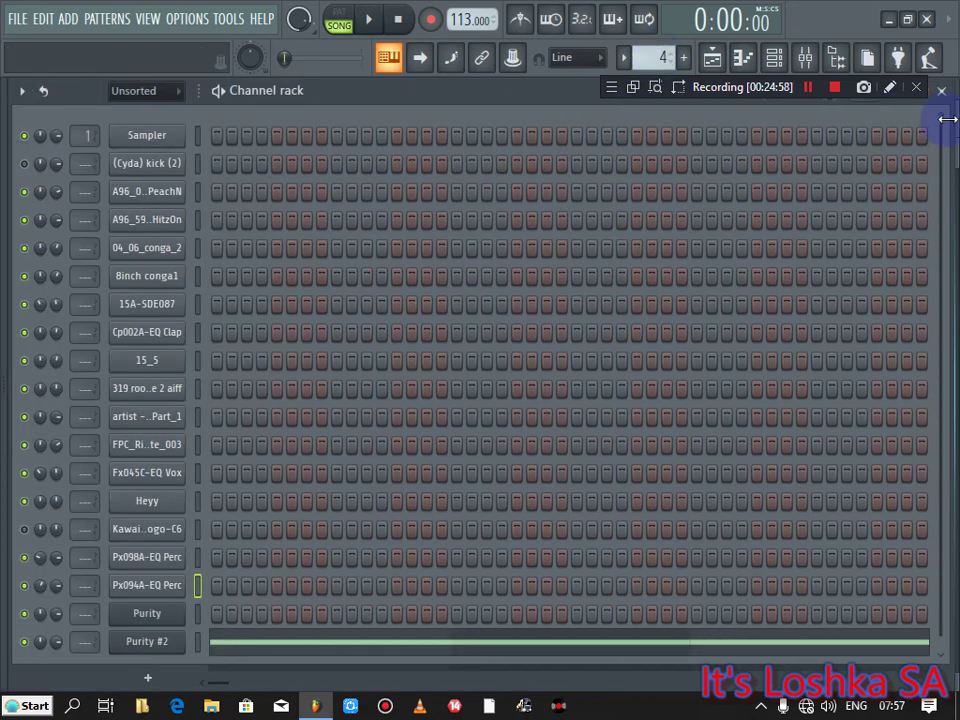
# Step: Add a Sytrus channel and look through its preset list, including the X Nucleon and X Olbaid submenus
pyautogui.click(147, 677)
pyautogui.click(312, 295)
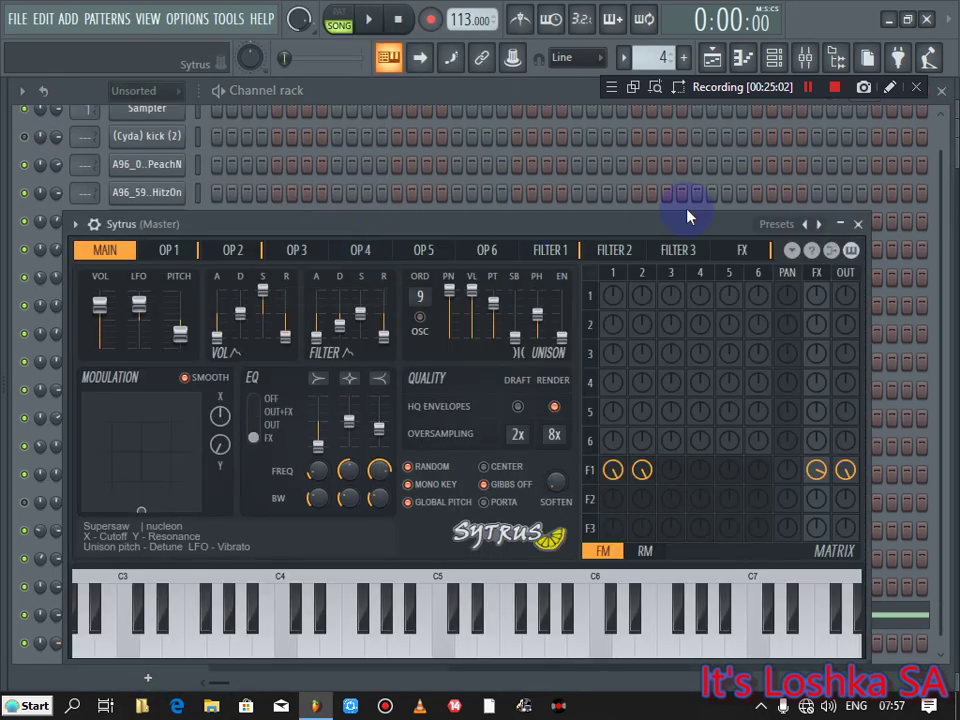
pyautogui.click(803, 224)
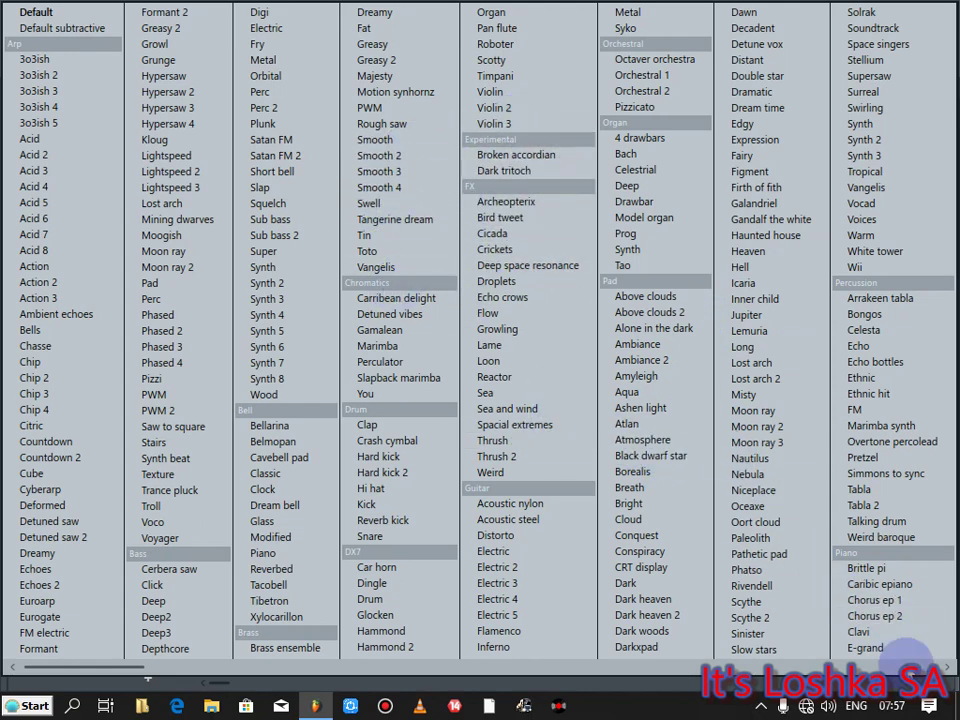
pyautogui.click(948, 667)
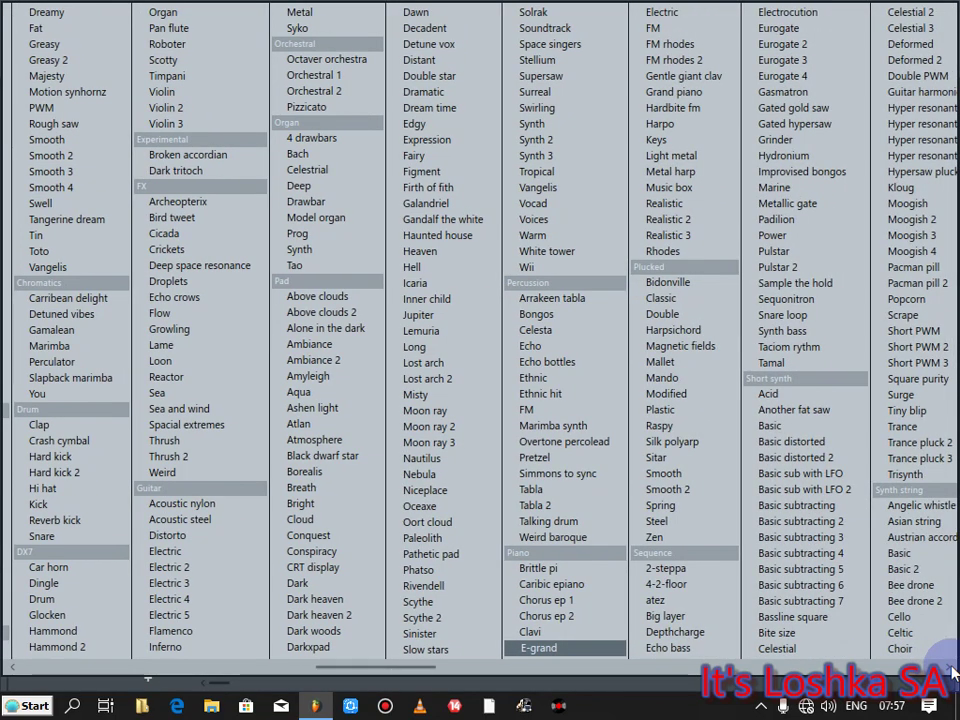
pyautogui.hscroll(3, 951, 670)
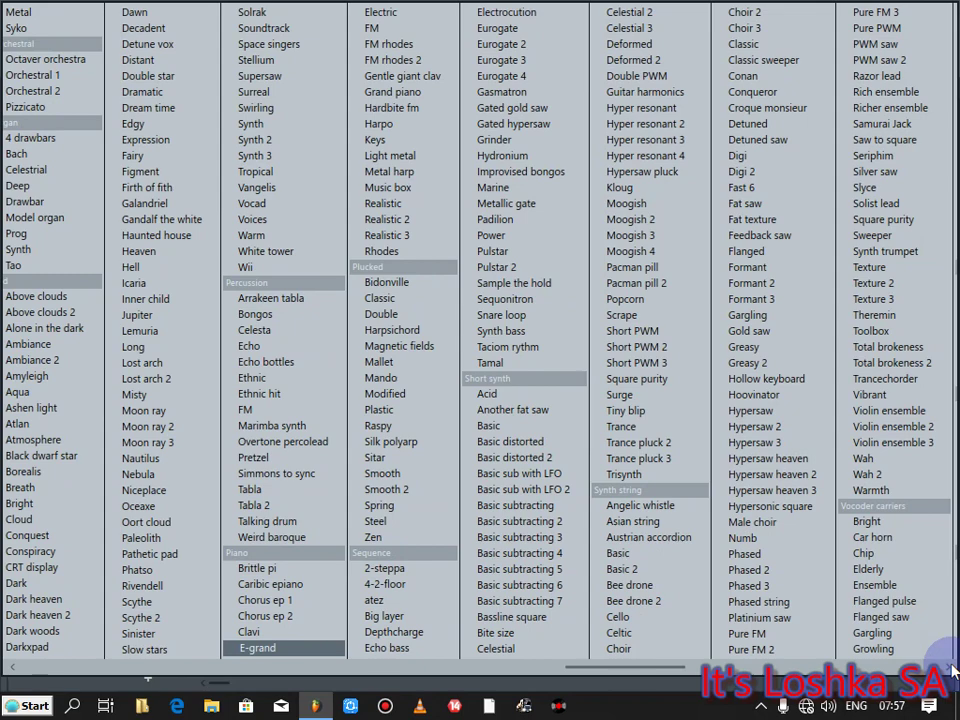
pyautogui.hscroll(3, 951, 670)
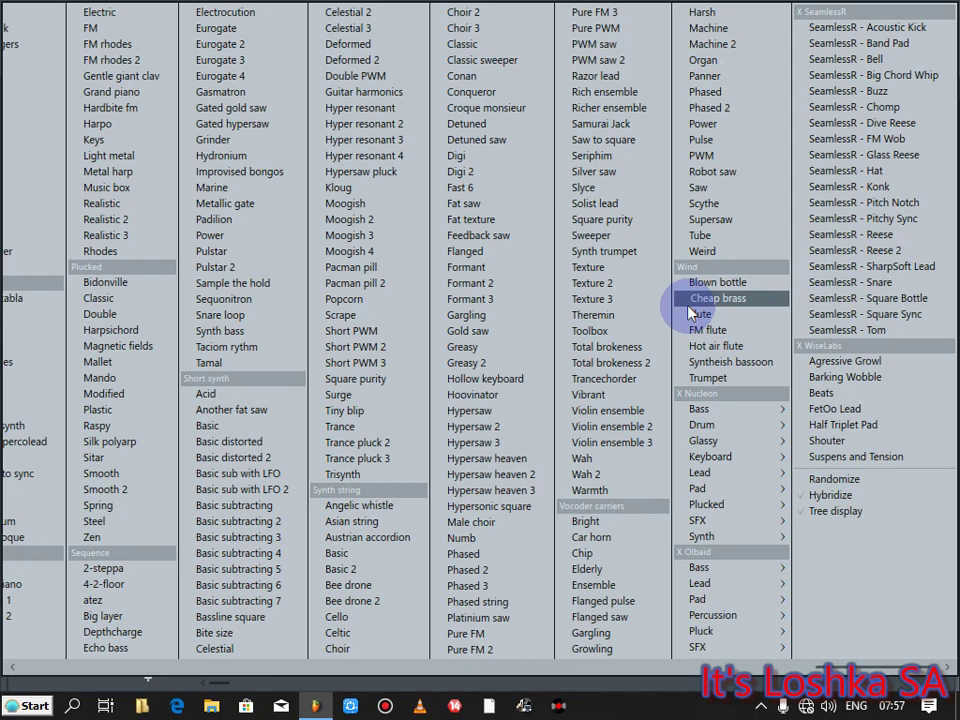
pyautogui.moveTo(773, 463)
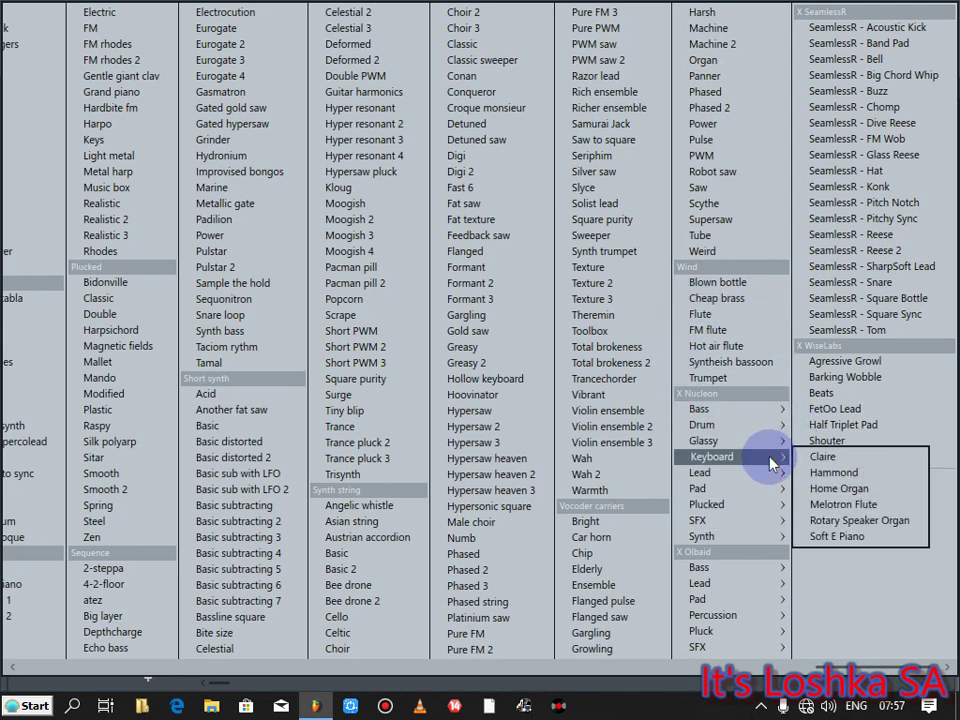
pyautogui.moveTo(752, 603)
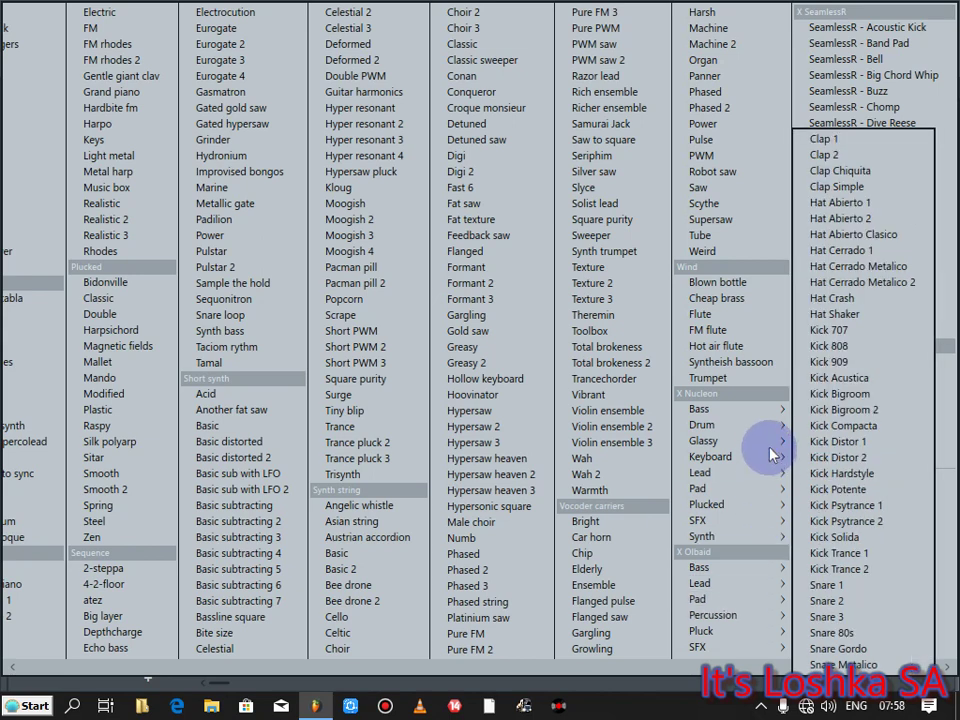
pyautogui.moveTo(770, 413)
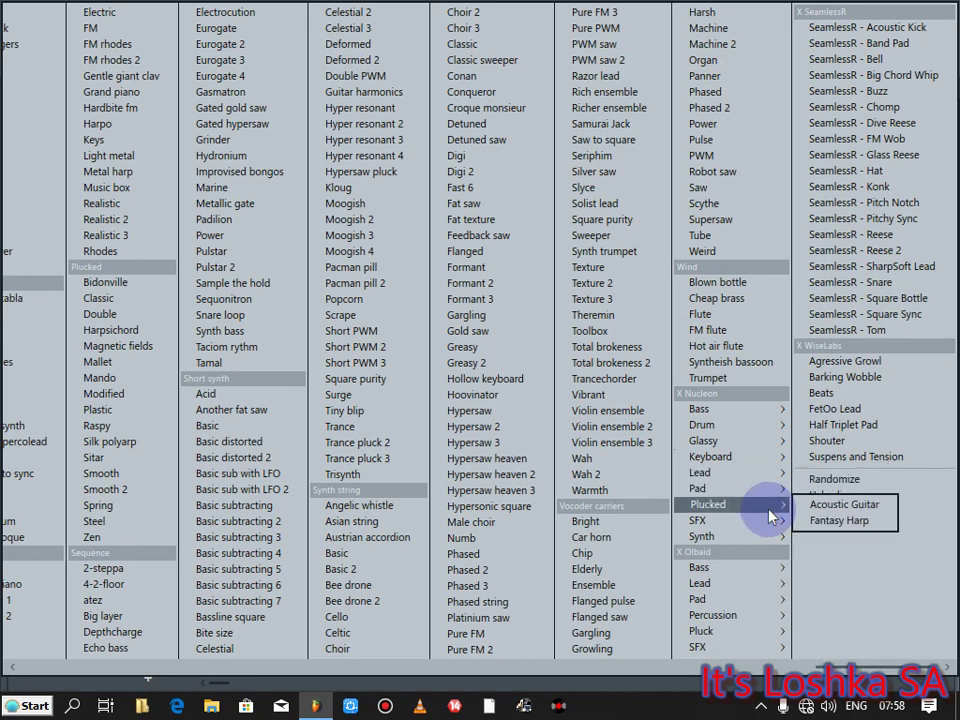
pyautogui.moveTo(769, 540)
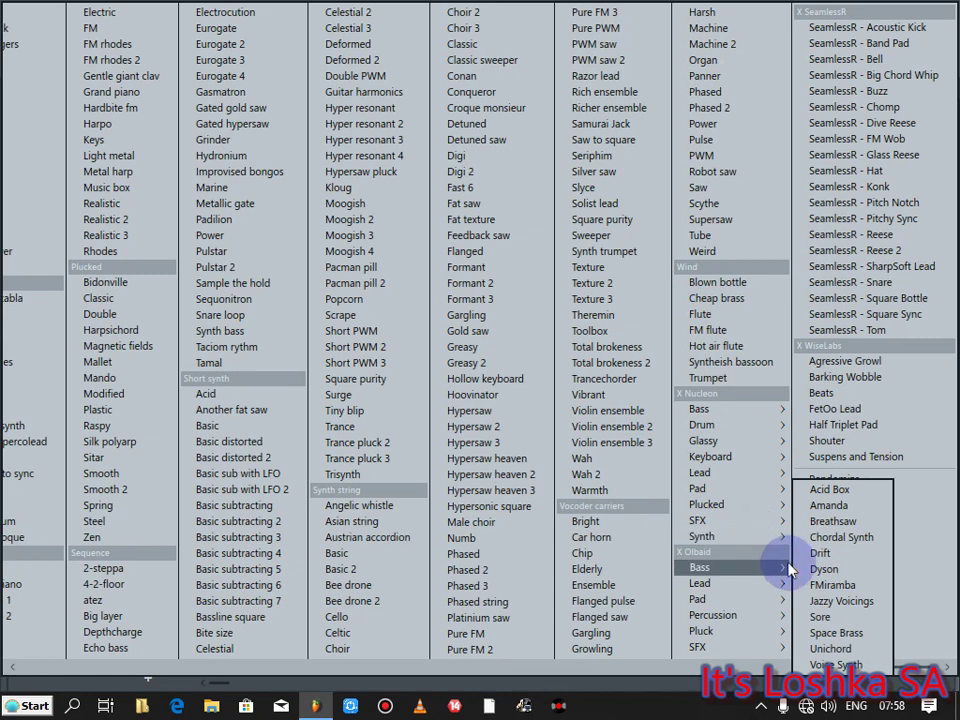
pyautogui.moveTo(780, 570)
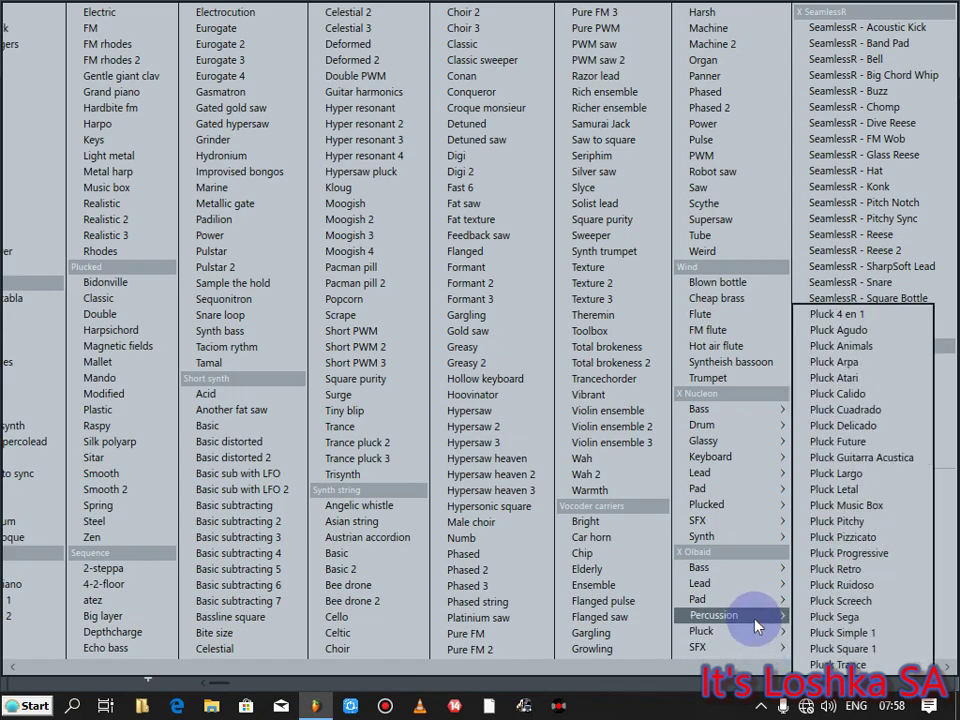
pyautogui.click(656, 91)
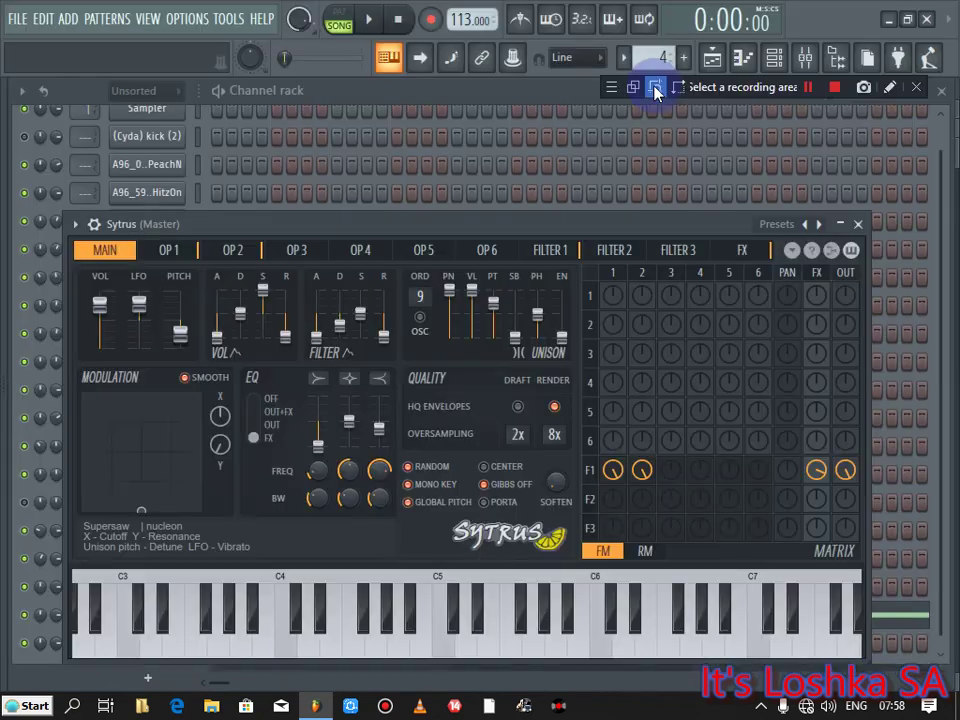
# Step: Close the Sytrus window and delete the Sytrus channel from the channel rack
pyautogui.click(857, 224)
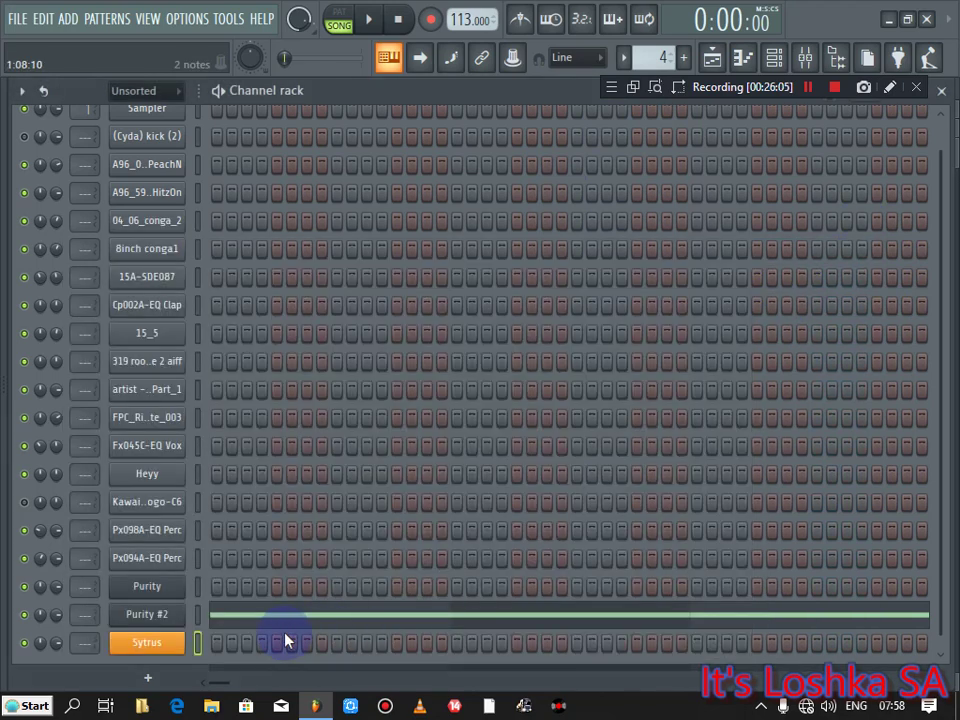
pyautogui.rightClick(148, 642)
pyautogui.click(266, 638)
pyautogui.click(566, 416)
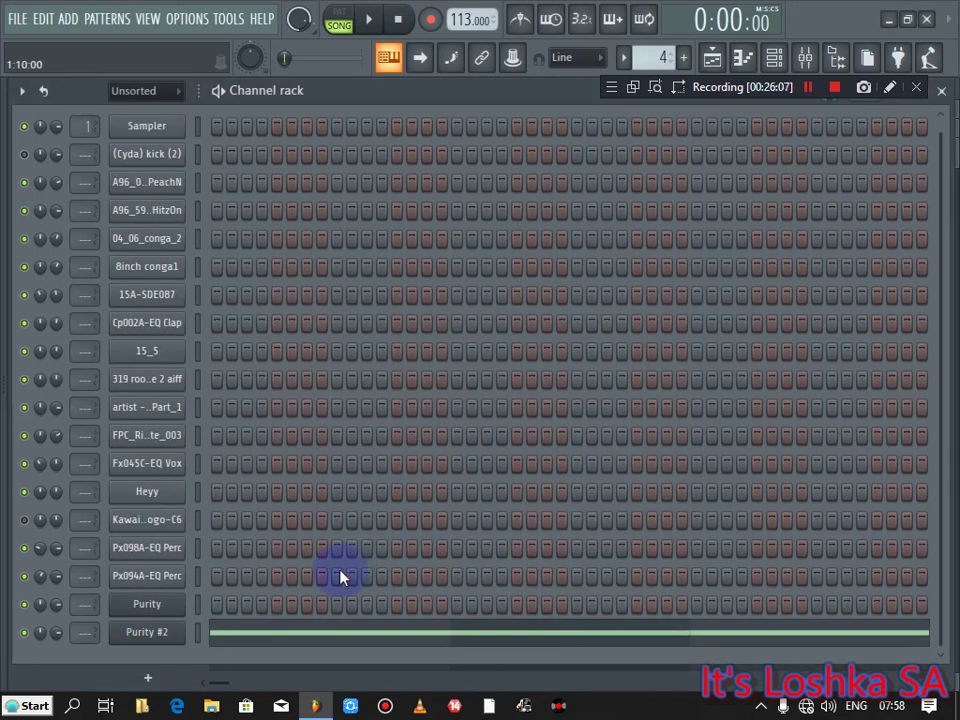
# Step: Add a third Purity channel, view its Piano preset list and close its window
pyautogui.click(158, 679)
pyautogui.click(450, 69)
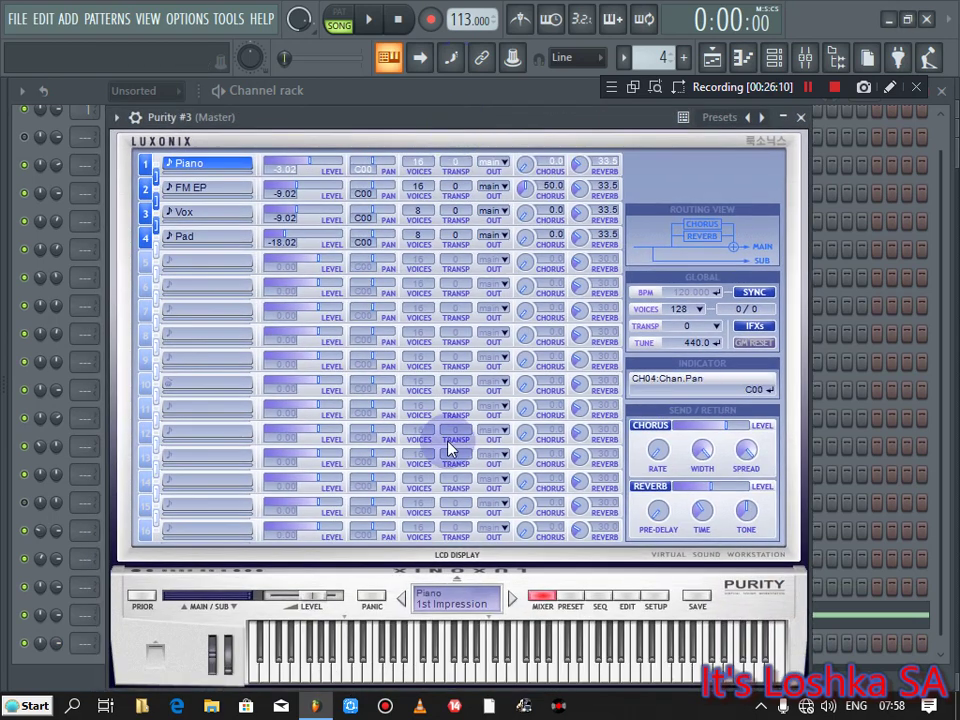
pyautogui.click(566, 600)
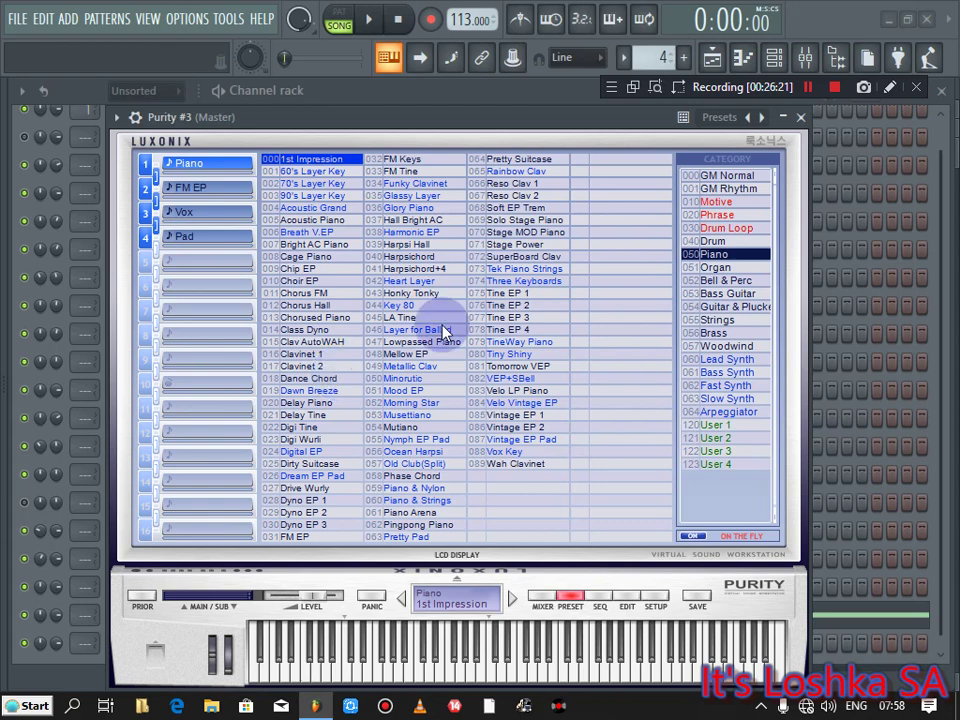
pyautogui.click(800, 117)
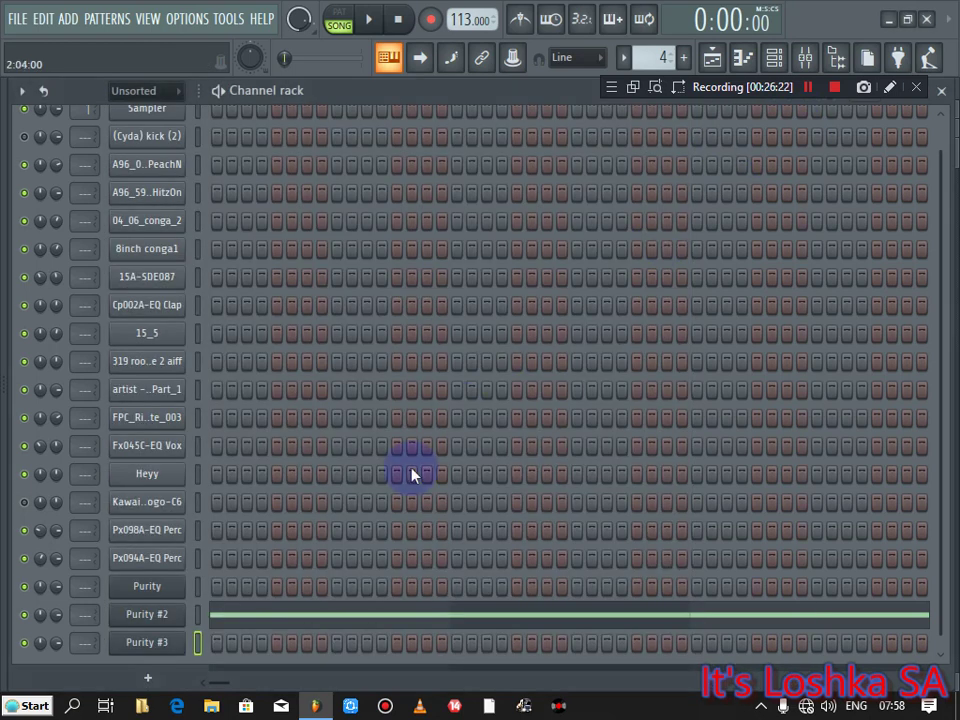
# Step: Add a B4 II organ channel to the rack and close its window
pyautogui.click(147, 678)
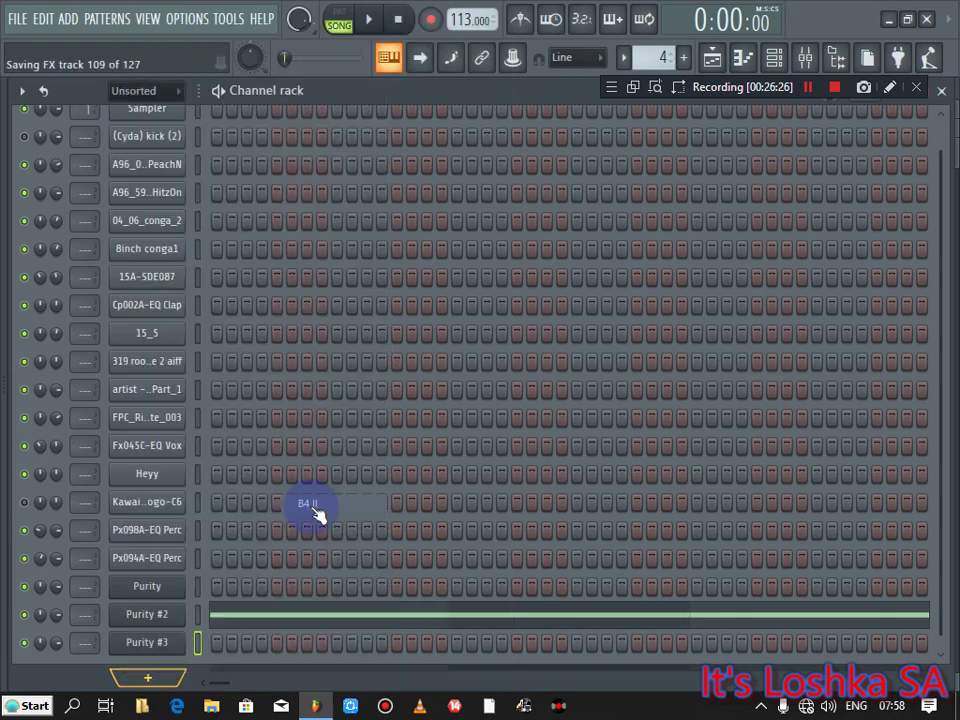
pyautogui.click(309, 505)
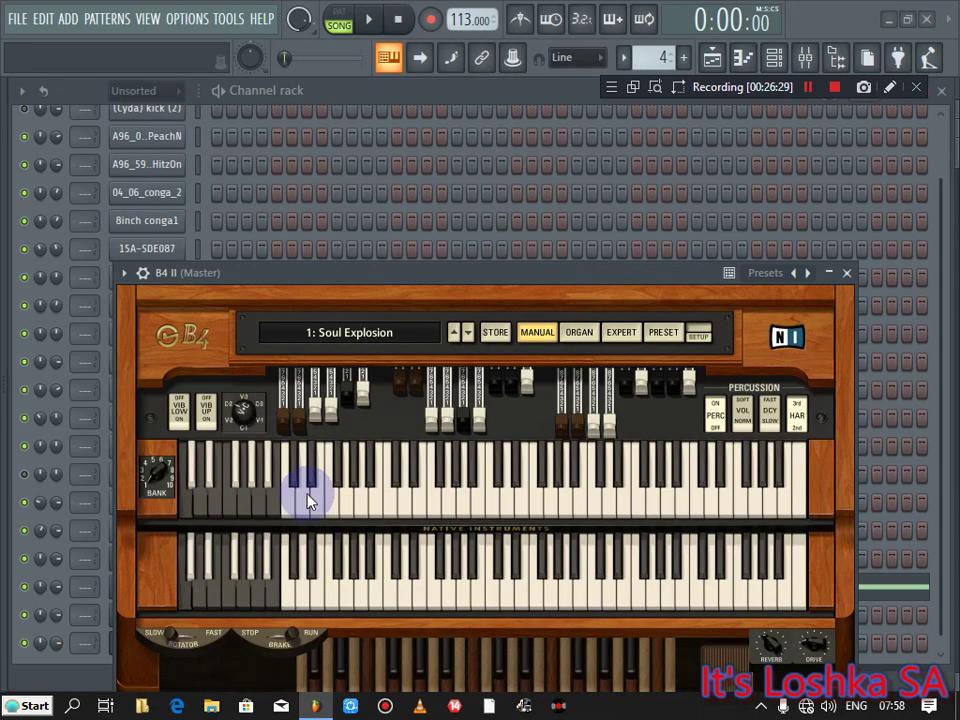
pyautogui.click(847, 274)
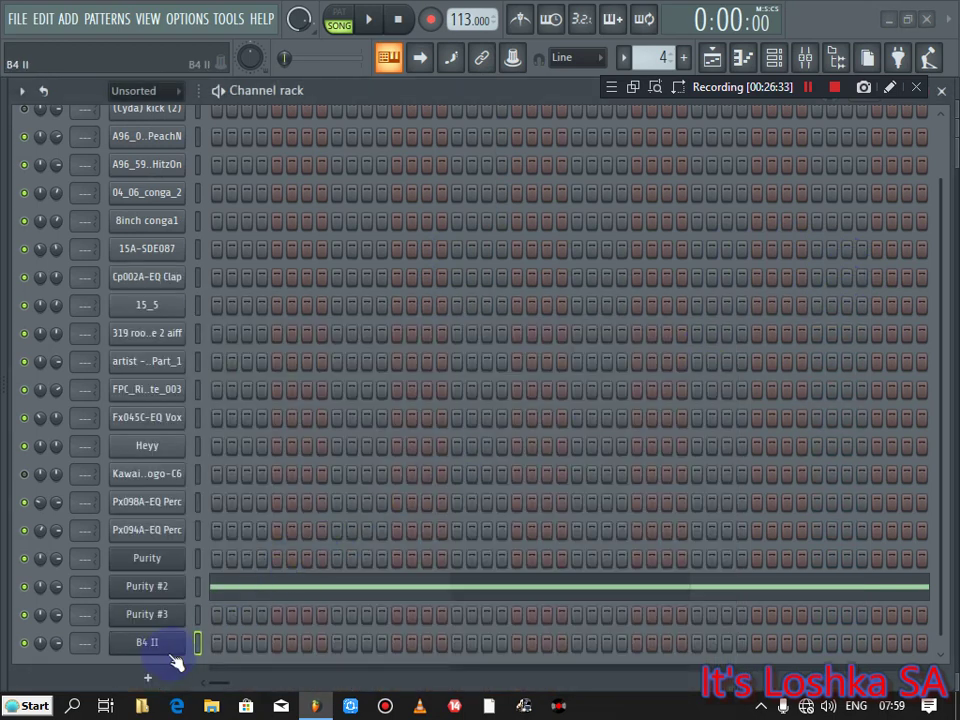
# Step: Switch to pattern 2, play the song and stop it, and look through the available channel plugins
pyautogui.moveTo(655, 56); pyautogui.dragTo(640, 78)
pyautogui.scroll(-1, 660, 57)
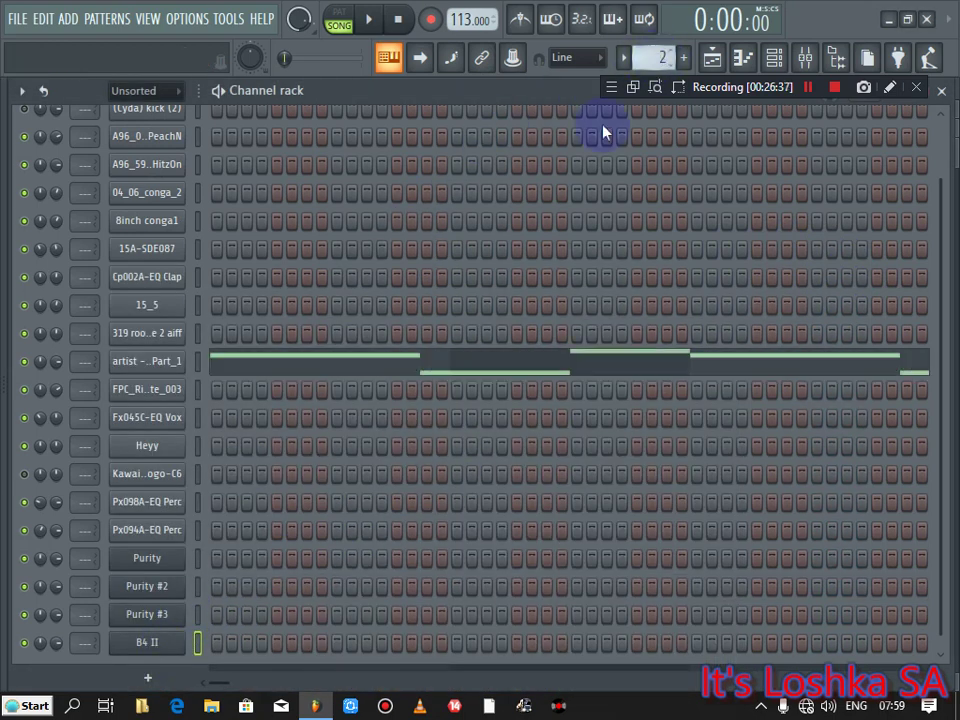
pyautogui.click(369, 19)
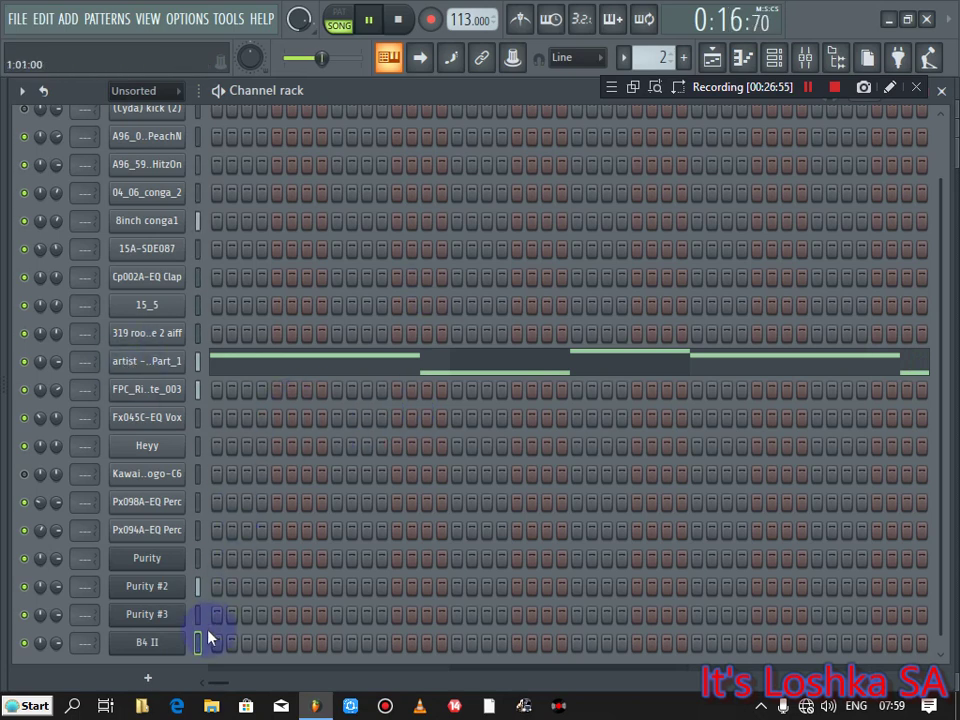
pyautogui.click(150, 677)
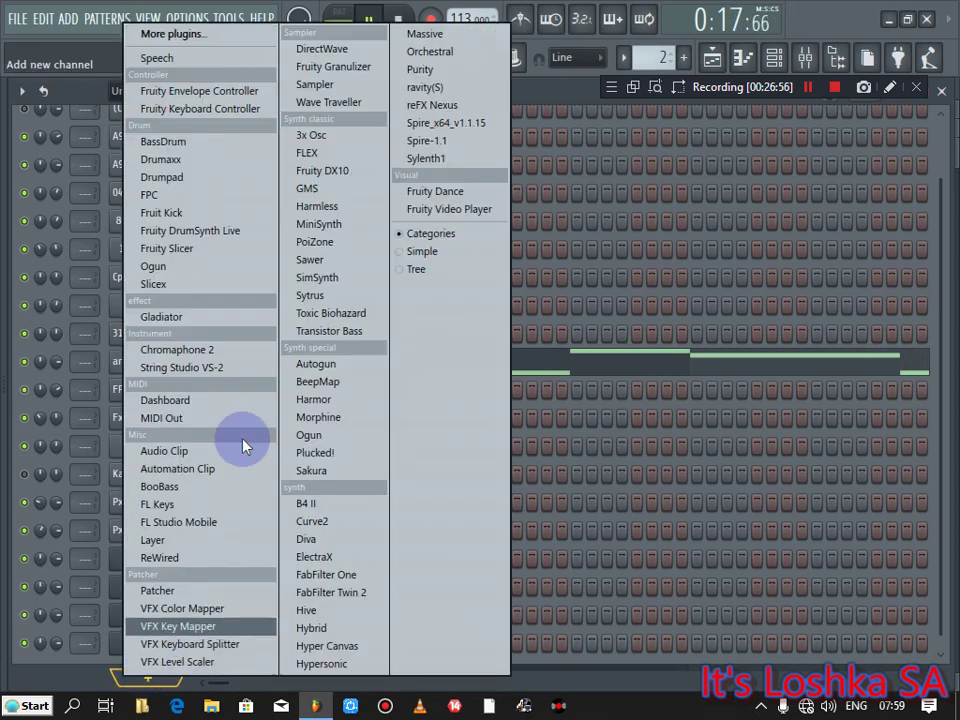
pyautogui.click(566, 91)
pyautogui.press('space')
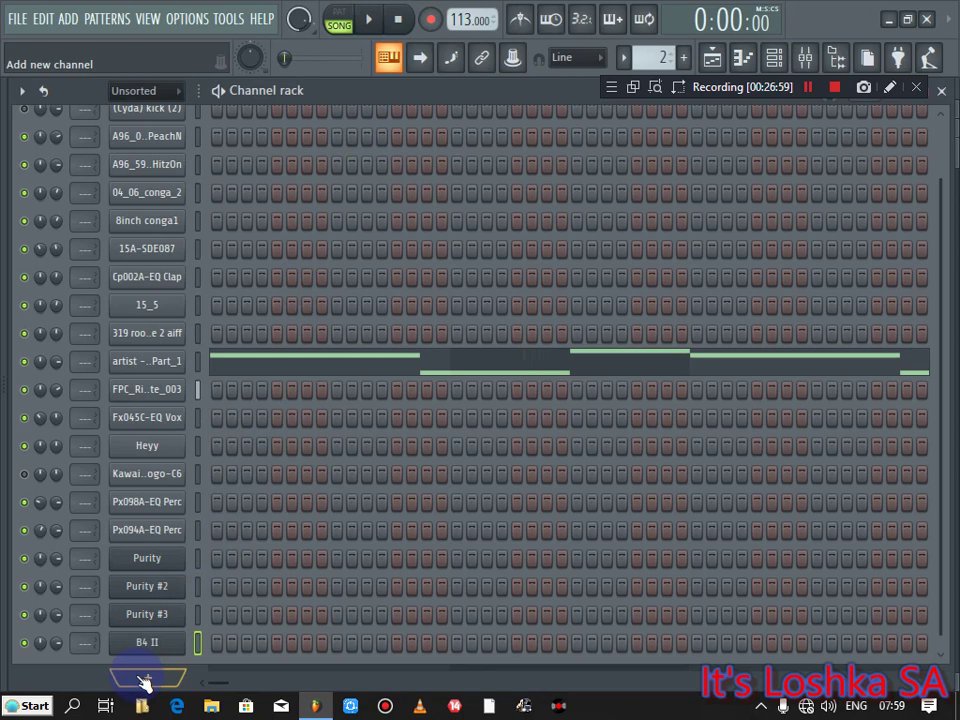
pyautogui.click(145, 681)
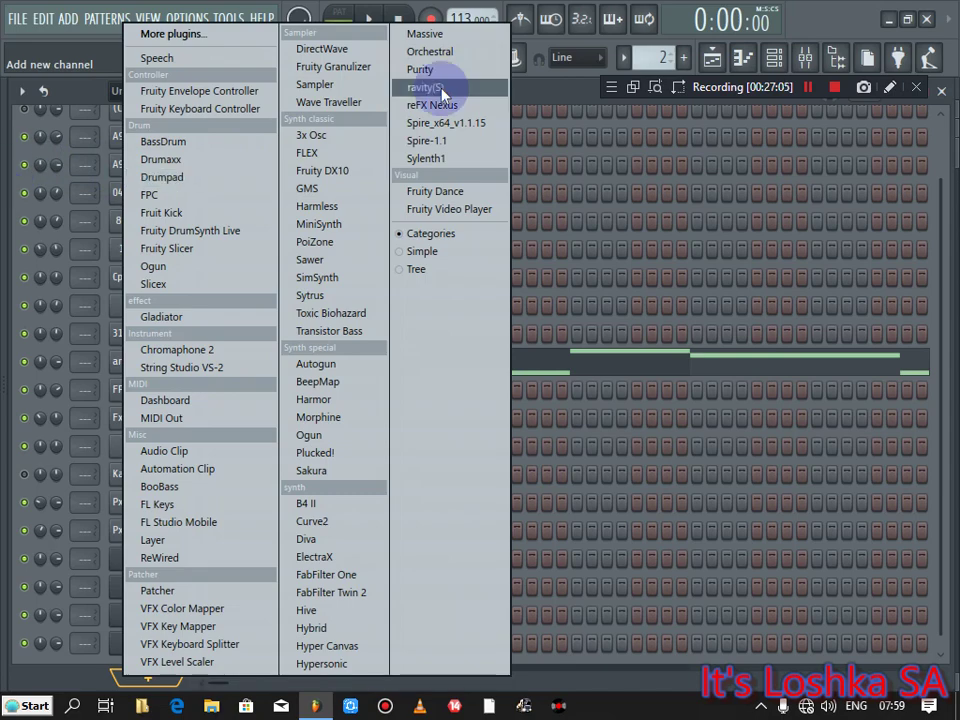
pyautogui.click(537, 90)
# Step: Reveal the browser beside the channel rack, collapse J.E Sample Pack 6 and expand the Losh Pack folder
pyautogui.moveTo(7, 181); pyautogui.dragTo(146, 171)
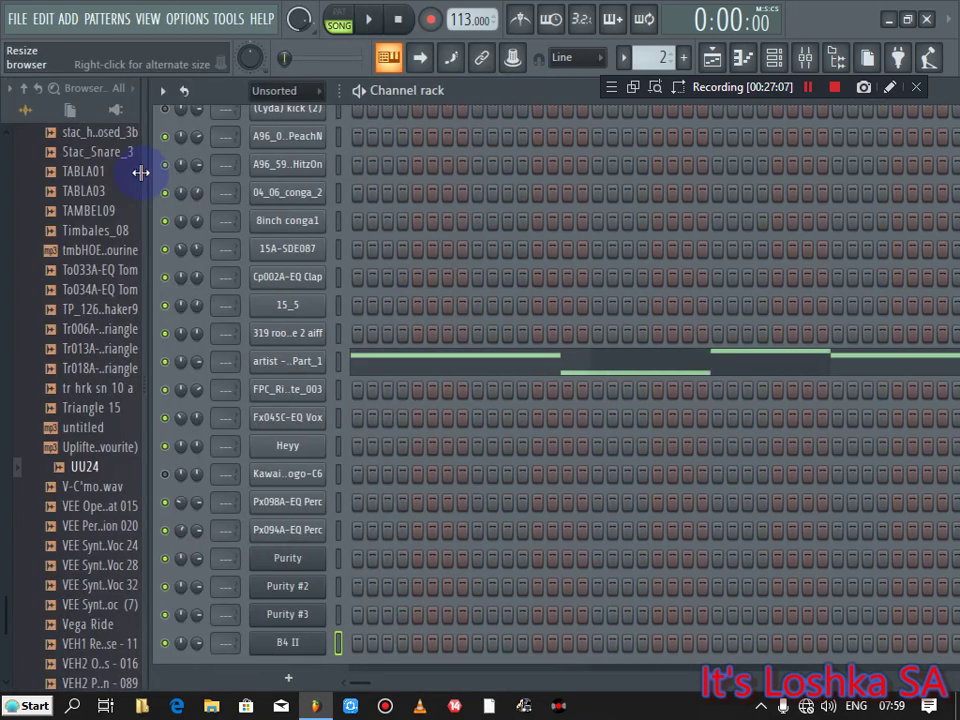
pyautogui.scroll(10, 9, 137)
pyautogui.scroll(9, 60, 643)
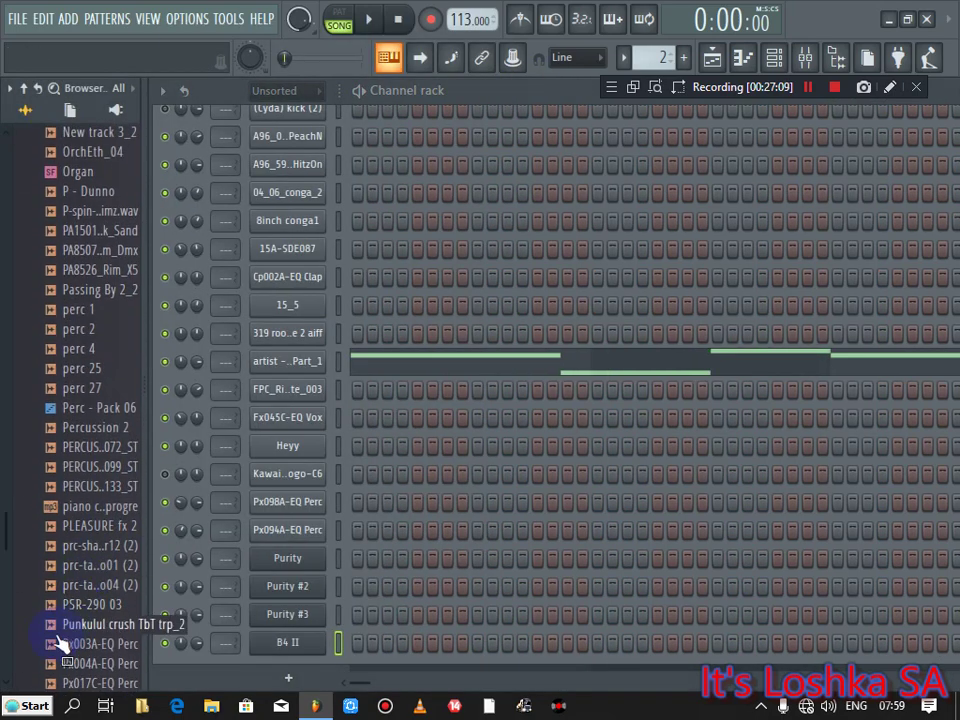
pyautogui.moveTo(8, 530); pyautogui.dragTo(15, 175)
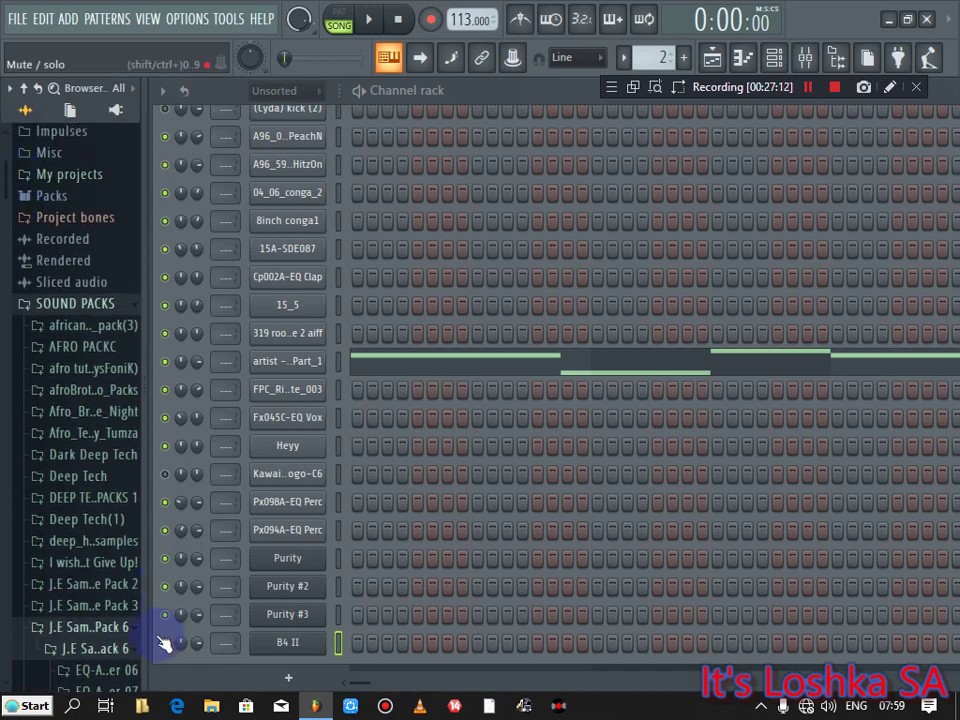
pyautogui.click(84, 627)
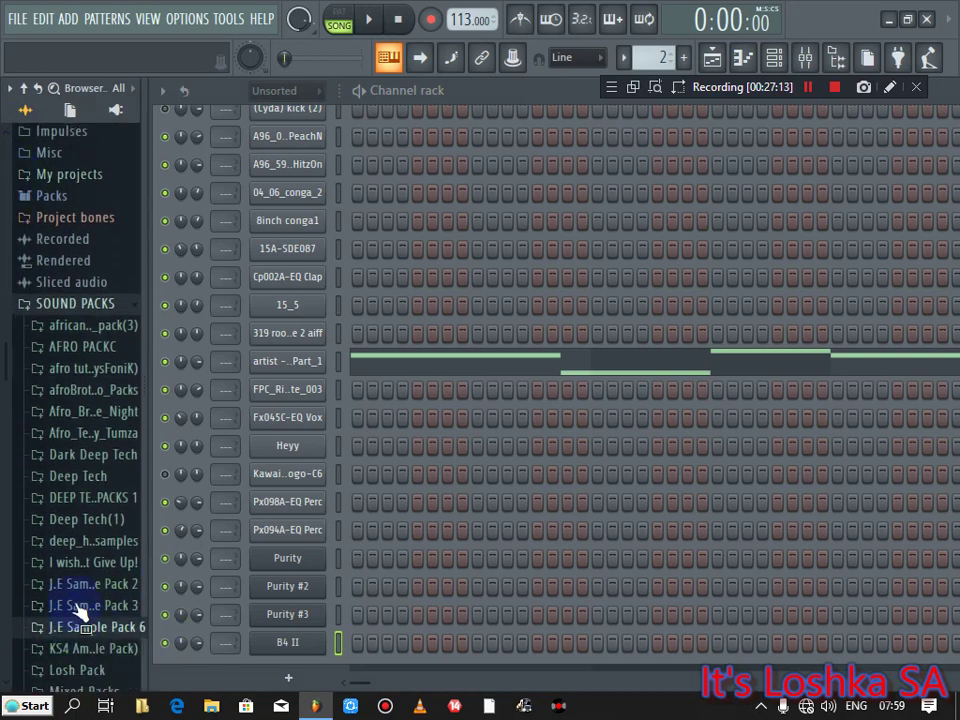
pyautogui.click(77, 670)
pyautogui.moveTo(4, 410); pyautogui.dragTo(4, 500)
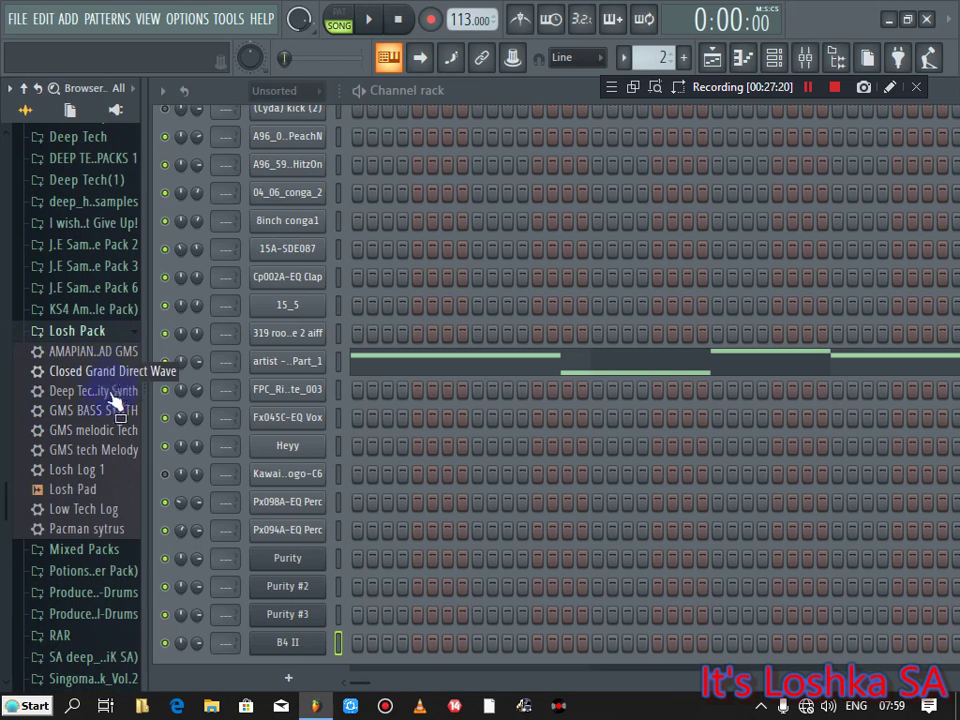
pyautogui.moveTo(117, 389); pyautogui.dragTo(101, 404)
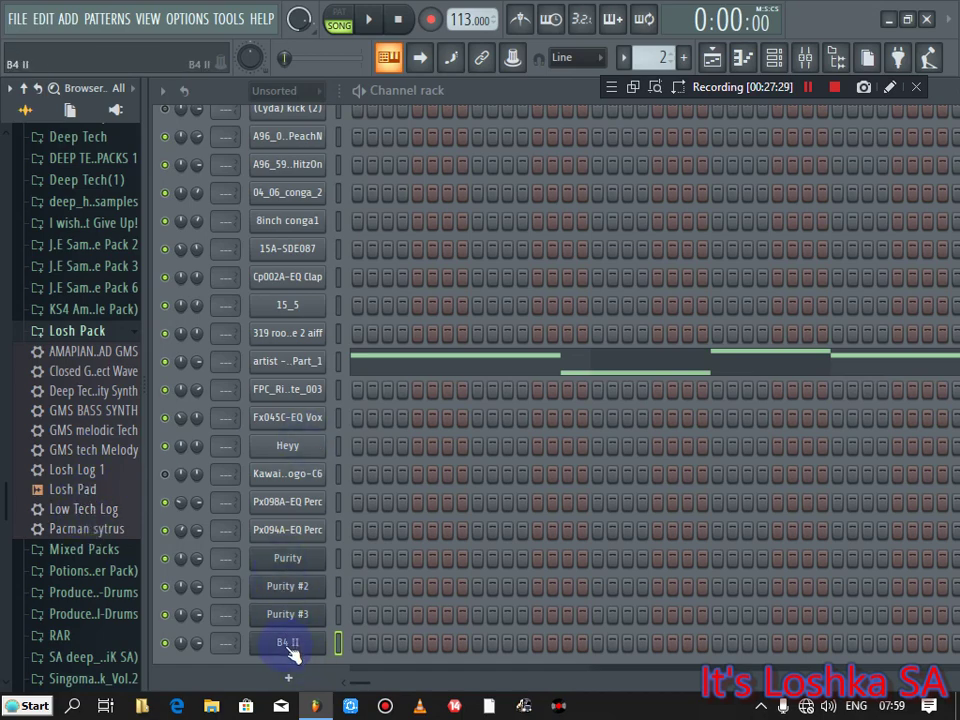
# Step: Add a Fruity DX10 channel with the Log Drum preset, try a low note and close its window
pyautogui.click(304, 688)
pyautogui.click(463, 184)
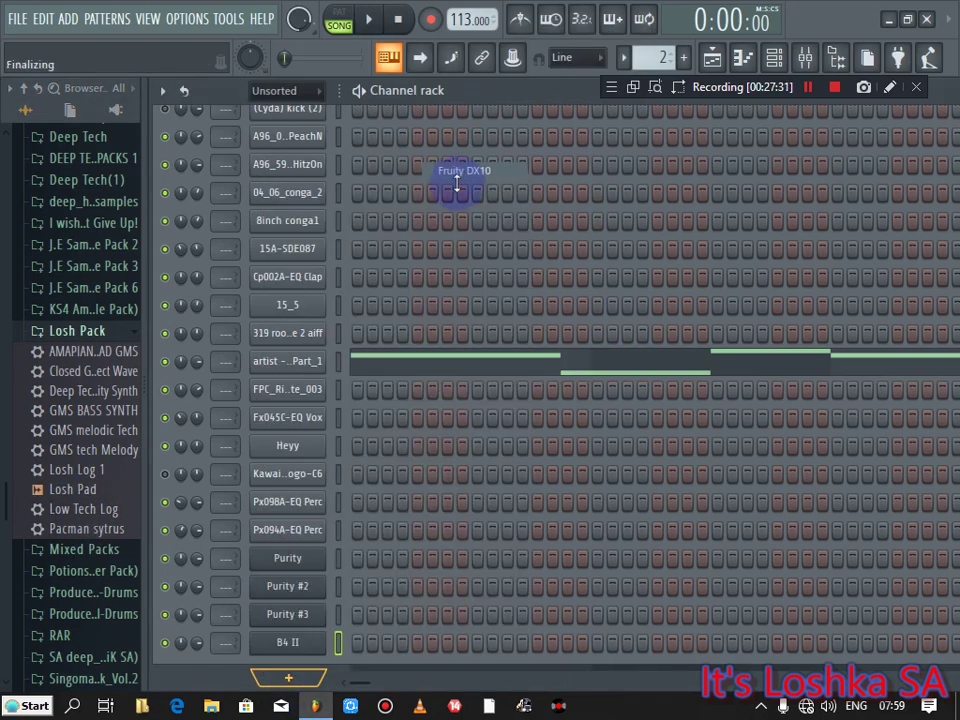
pyautogui.click(727, 297)
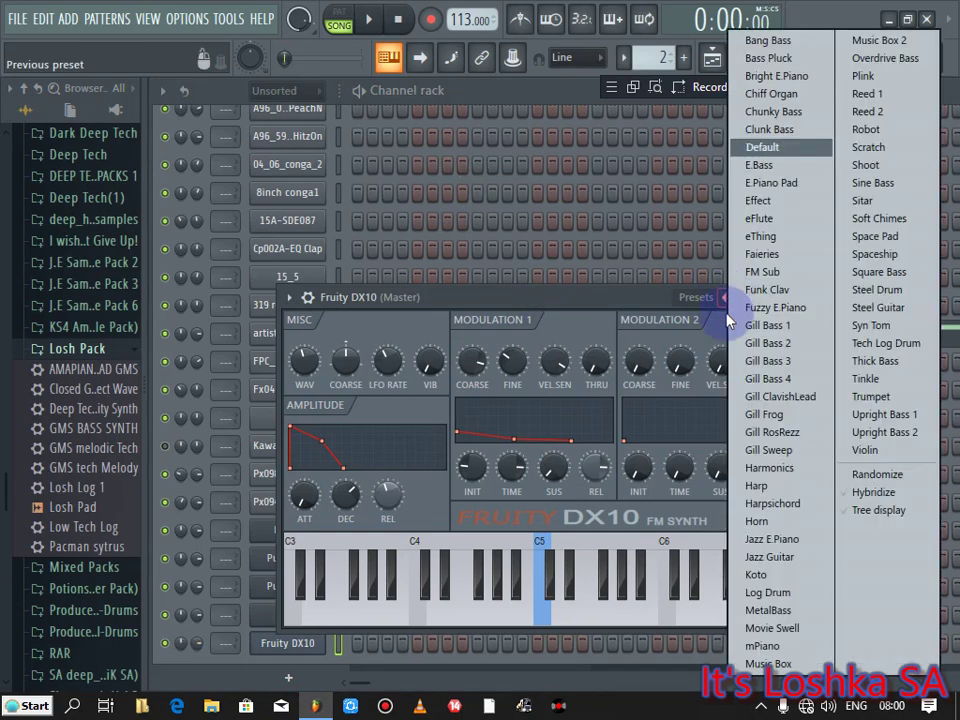
pyautogui.click(768, 593)
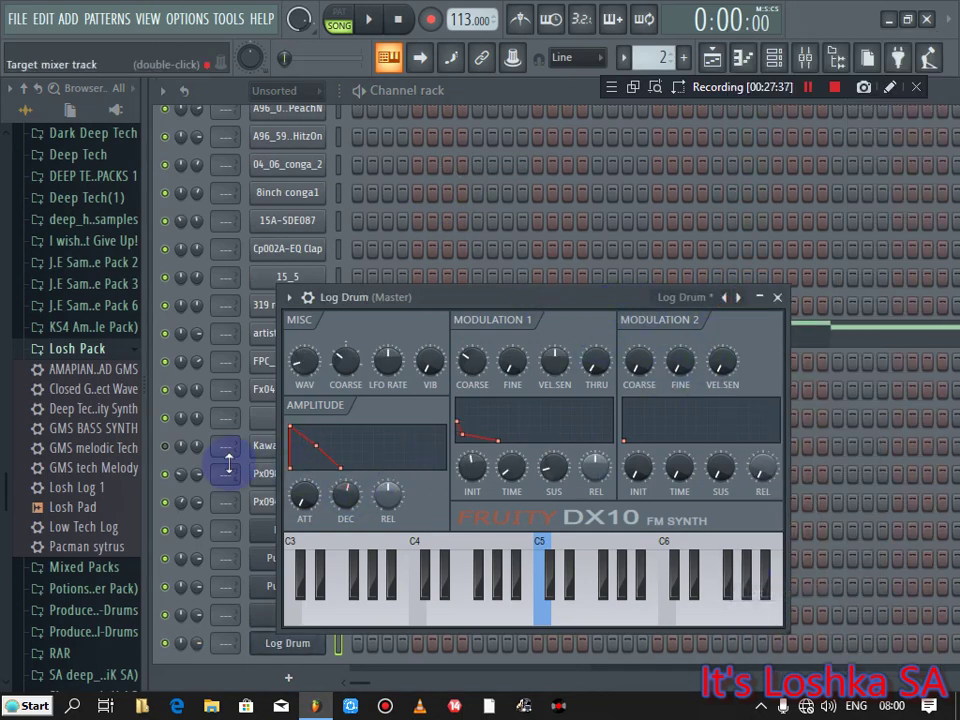
pyautogui.click(355, 605)
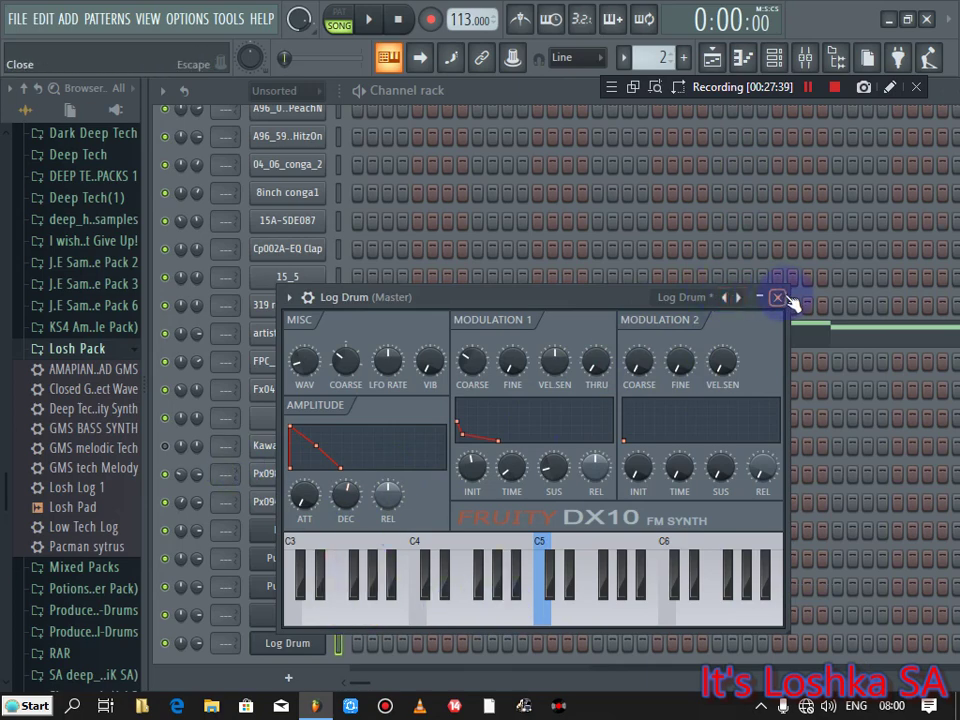
pyautogui.click(777, 297)
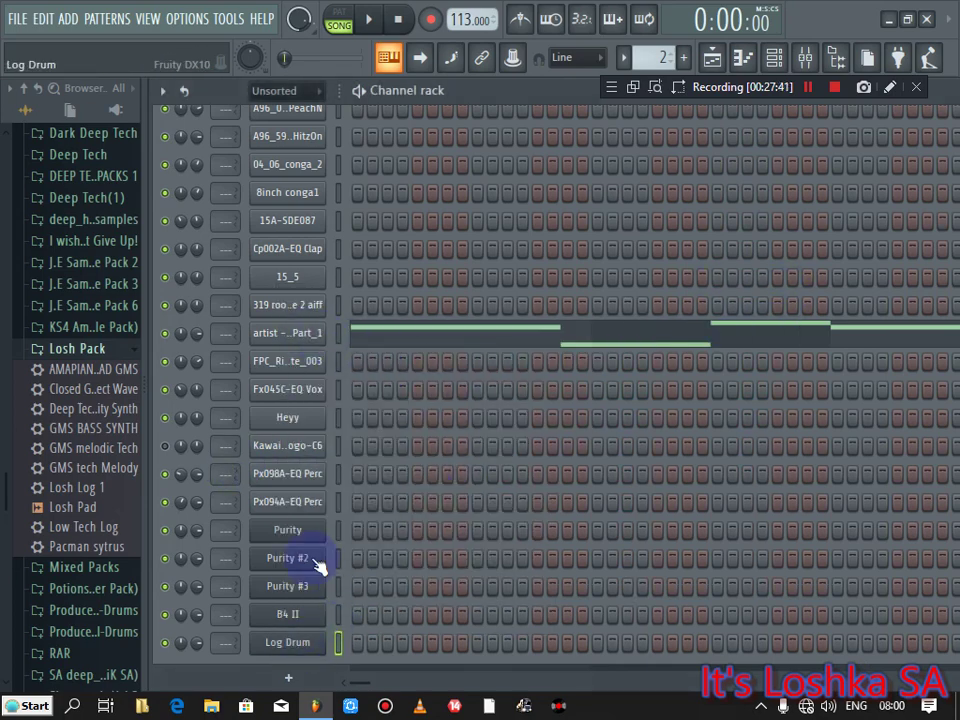
# Step: Copy the notes of the artist Part_1 channel and paste them into the Log Drum channel
pyautogui.rightClick(315, 340)
pyautogui.click(531, 351)
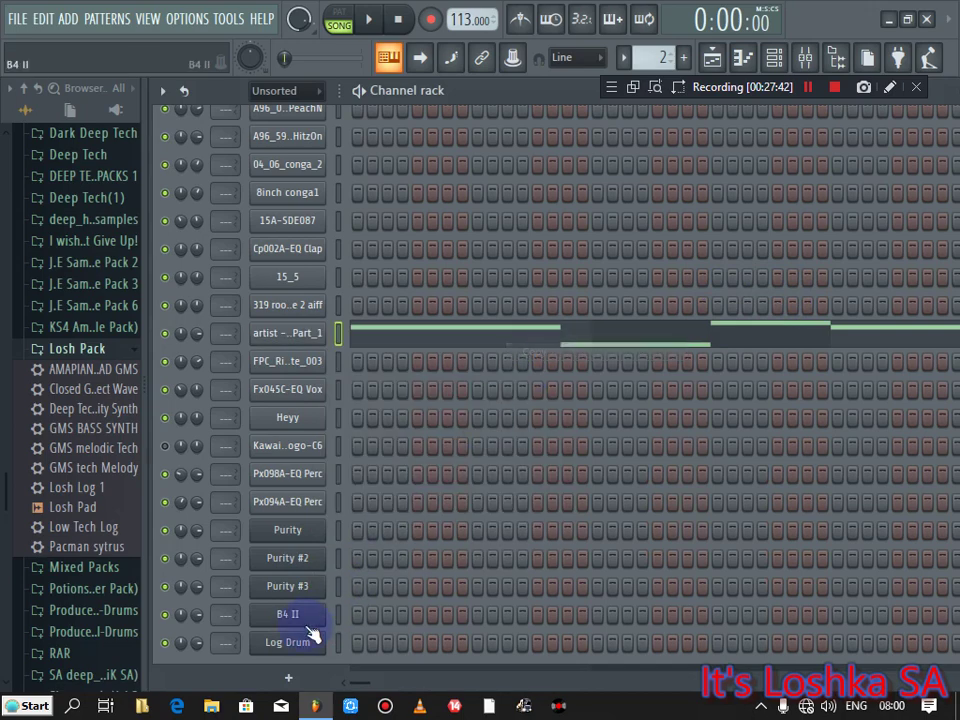
pyautogui.rightClick(310, 645)
pyautogui.click(527, 495)
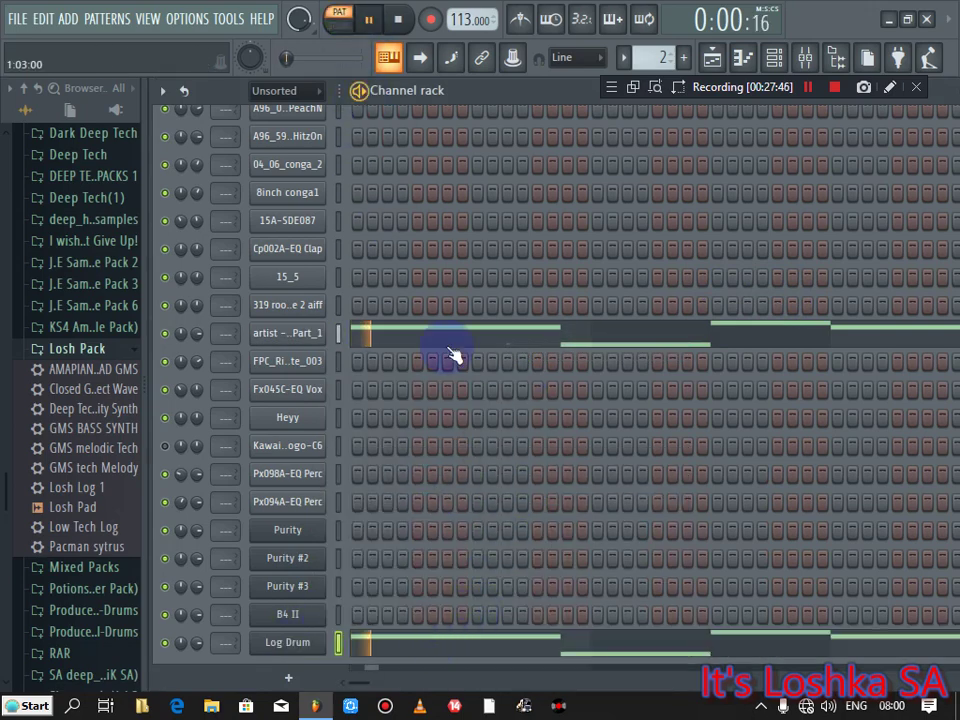
# Step: Open the Log Drum notes in the piano roll and set its snap to Main
pyautogui.click(447, 640)
pyautogui.press('space')
pyautogui.moveTo(647, 113); pyautogui.dragTo(360, 115)
pyautogui.click(200, 88)
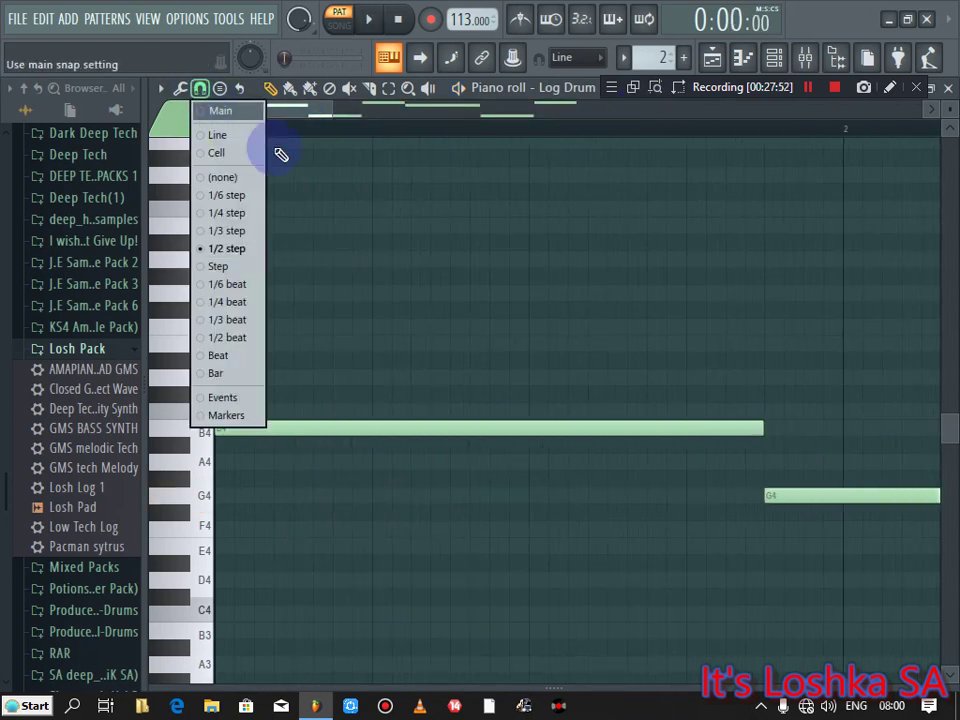
pyautogui.click(237, 117)
# Step: Shorten the first B4 note to one step and add another B4 on step 7 of bar 1
pyautogui.moveTo(766, 431); pyautogui.dragTo(257, 440)
pyautogui.click(457, 428)
pyautogui.press('space')
pyautogui.press('space')
pyautogui.press('space')
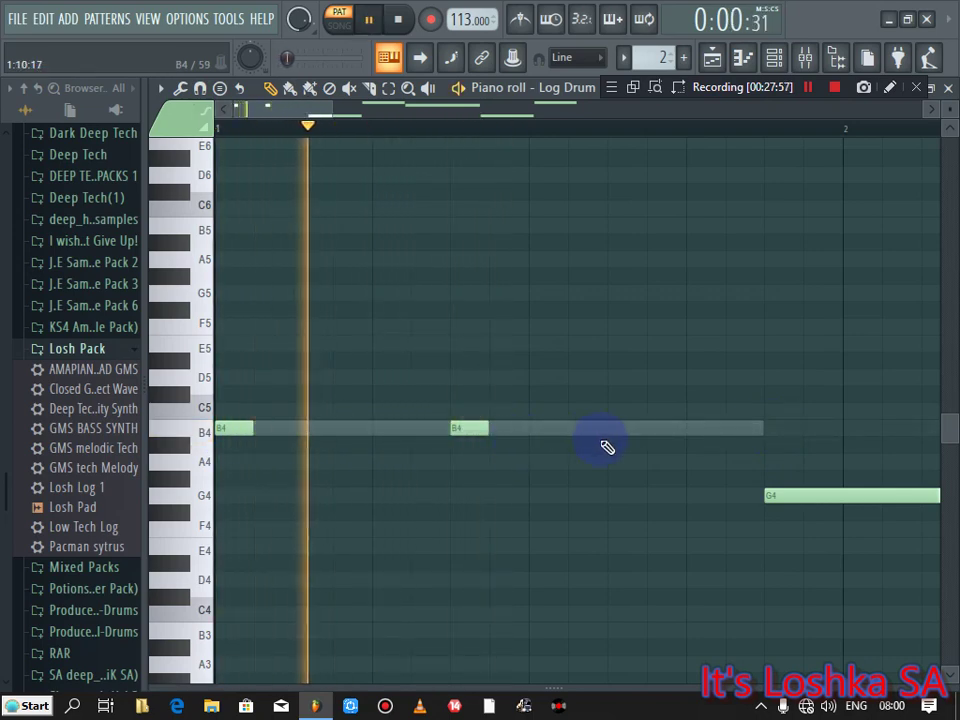
# Step: Add one-step notes in bar 1: G4 on step 11, B4 on step 13 and G4 on step 14
pyautogui.click(615, 495)
pyautogui.press('space')
pyautogui.press('space')
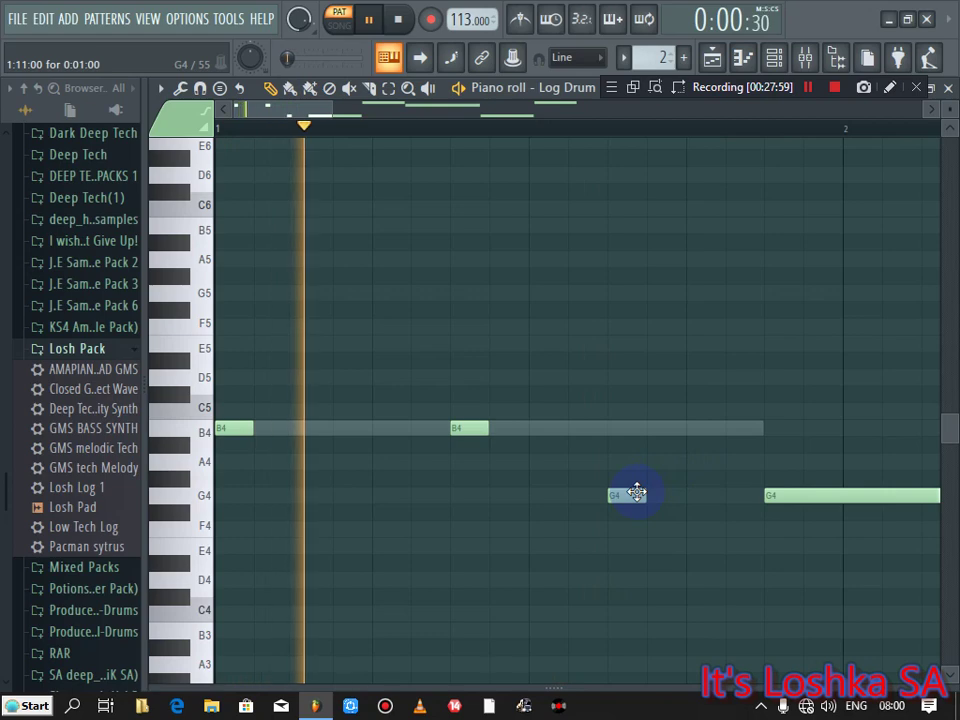
pyautogui.click(662, 430)
pyautogui.moveTo(664, 428); pyautogui.dragTo(692, 430)
pyautogui.click(739, 494)
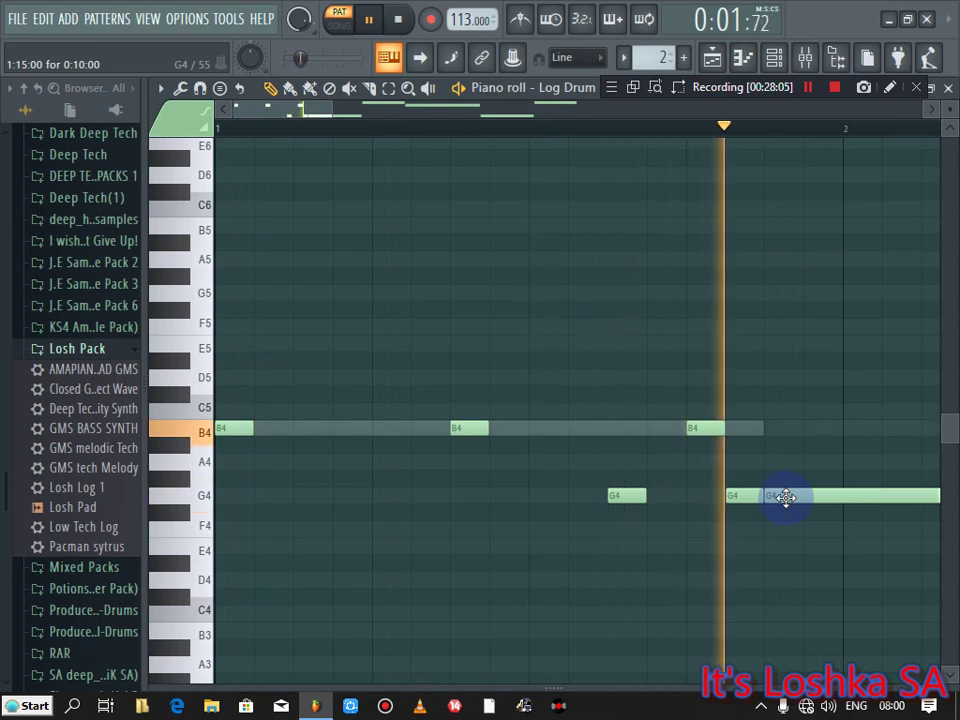
# Step: Replace the long first G4 note with a one-step G4 on step 16 of bar 1 and play the pattern
pyautogui.press('space')
pyautogui.rightClick(787, 499)
pyautogui.press('space')
pyautogui.moveTo(788, 496); pyautogui.dragTo(828, 496)
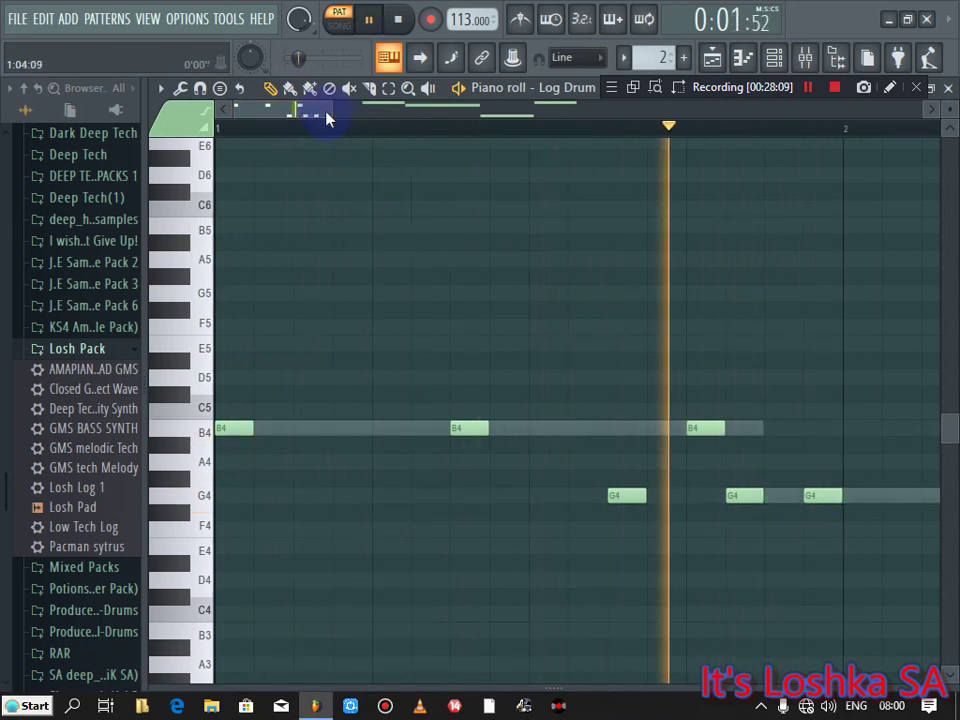
pyautogui.press('space')
pyautogui.press('space')
# Step: Shift the last two short G4 notes one step later and add G4 notes on steps 3 and 6 of bar 2
pyautogui.moveTo(332, 111); pyautogui.dragTo(405, 111)
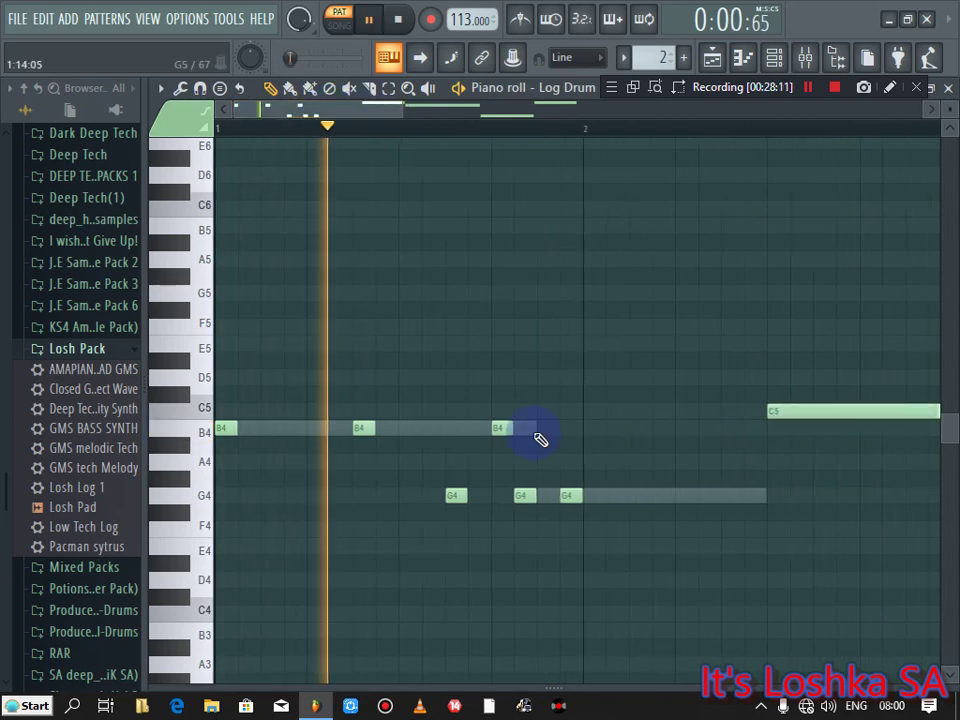
pyautogui.moveTo(517, 493); pyautogui.dragTo(592, 496)
pyautogui.press('space')
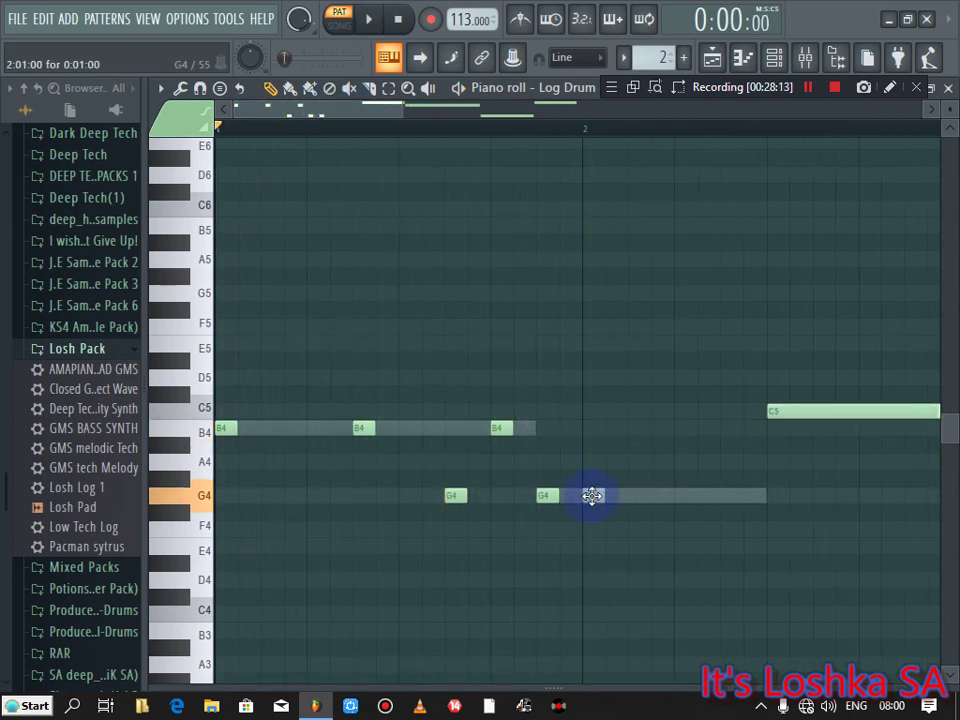
pyautogui.click(592, 496)
pyautogui.press('space')
pyautogui.click(661, 497)
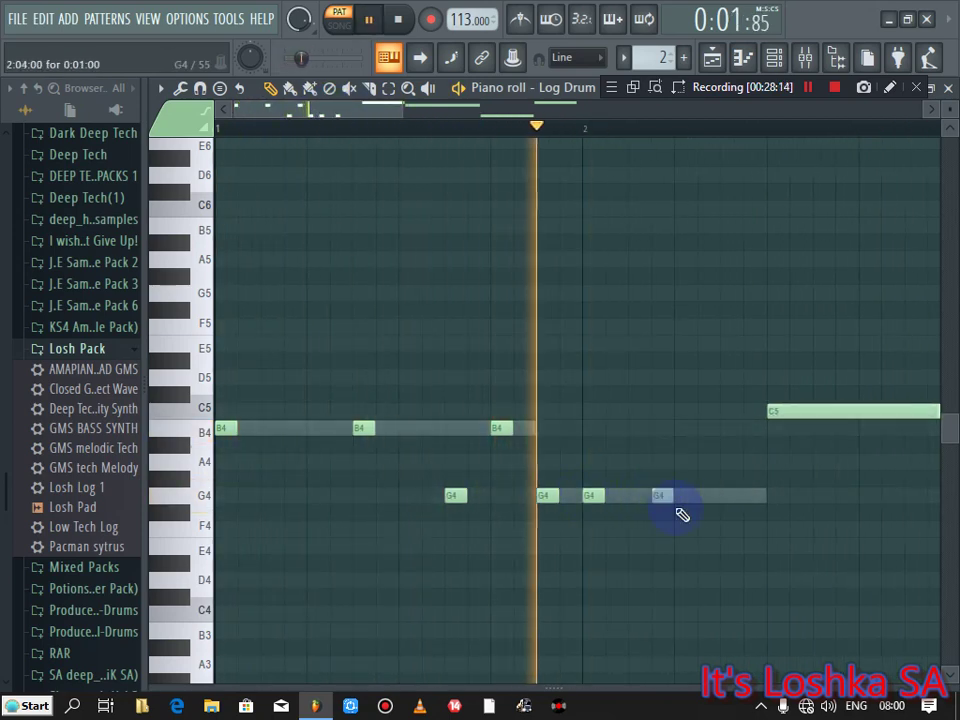
pyautogui.rightClick(660, 497)
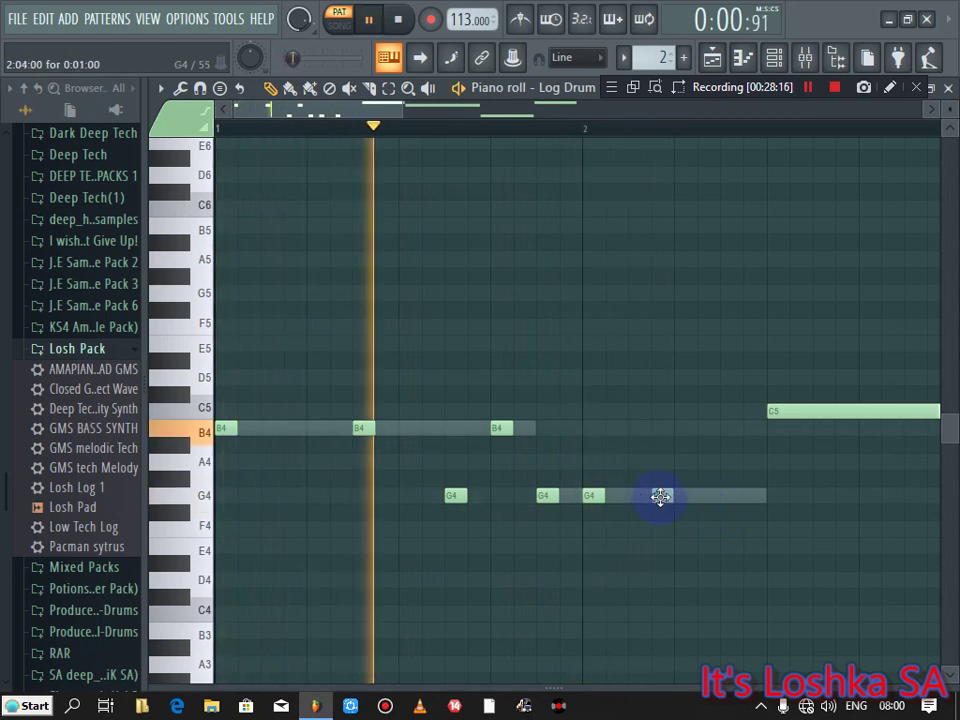
pyautogui.click(640, 497)
pyautogui.click(703, 497)
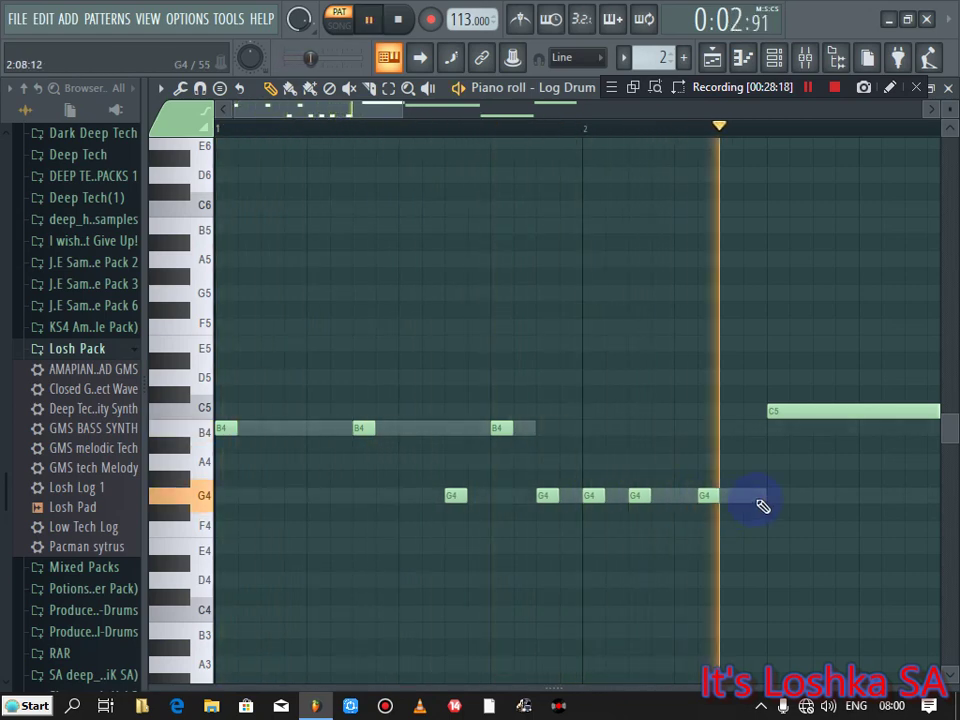
# Step: Replace the first long C5 with a one-step note and move bar 2's G4 notes to steps 2, 5 and 7
pyautogui.rightClick(783, 412)
pyautogui.click(775, 412)
pyautogui.moveTo(634, 496); pyautogui.dragTo(656, 497)
pyautogui.moveTo(586, 493); pyautogui.dragTo(732, 497)
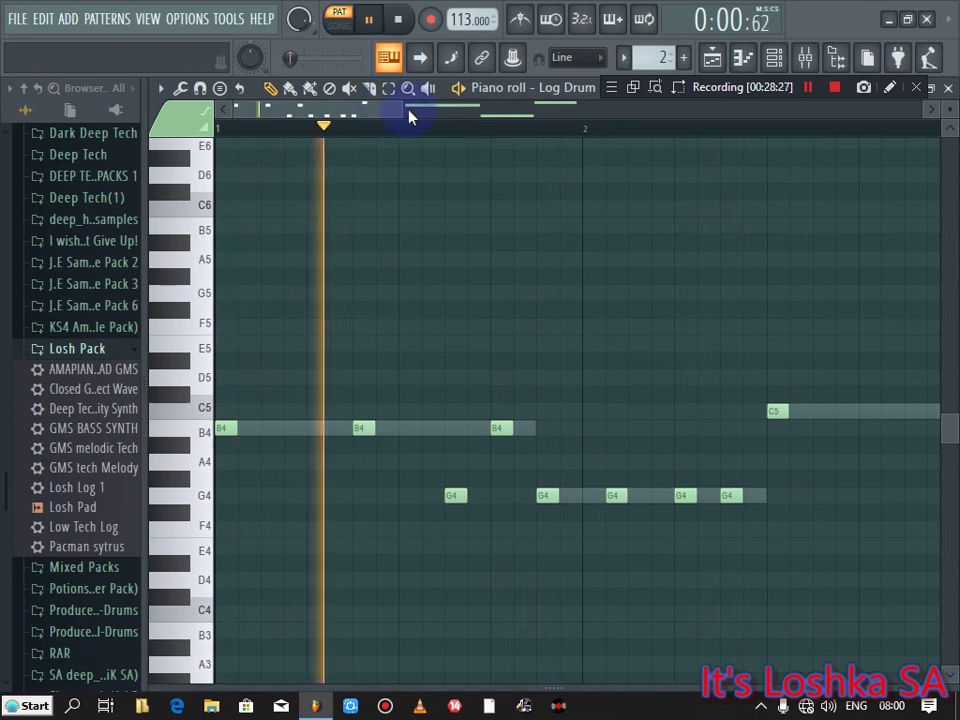
# Step: Add one-step C5 notes on steps 12 and 14 of bar 2 and replay the pattern from the start
pyautogui.moveTo(405, 109); pyautogui.dragTo(521, 128)
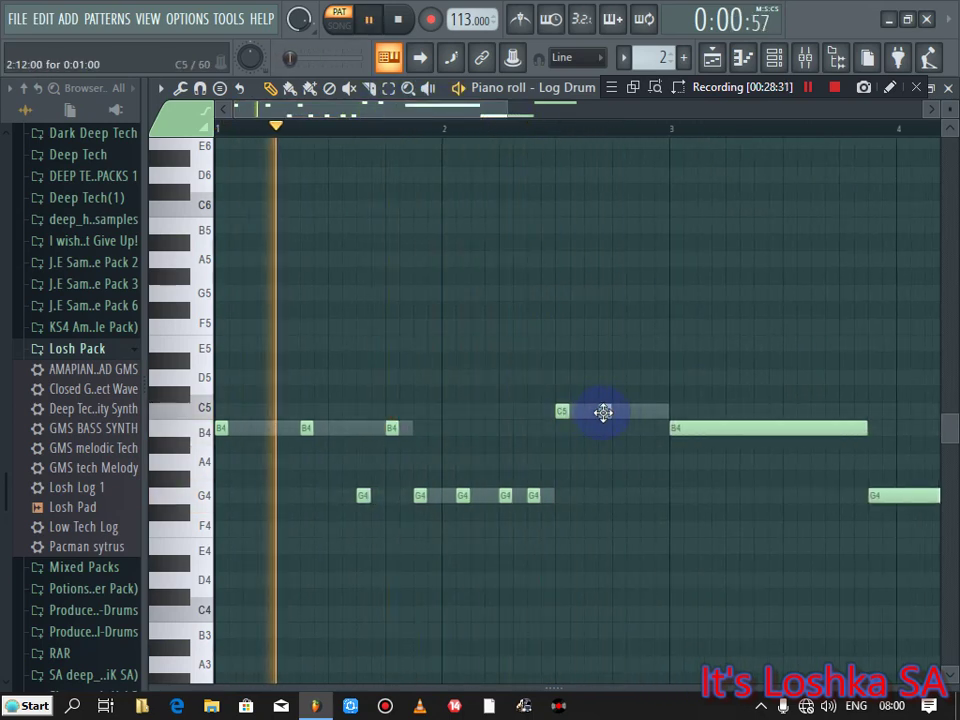
pyautogui.click(603, 413)
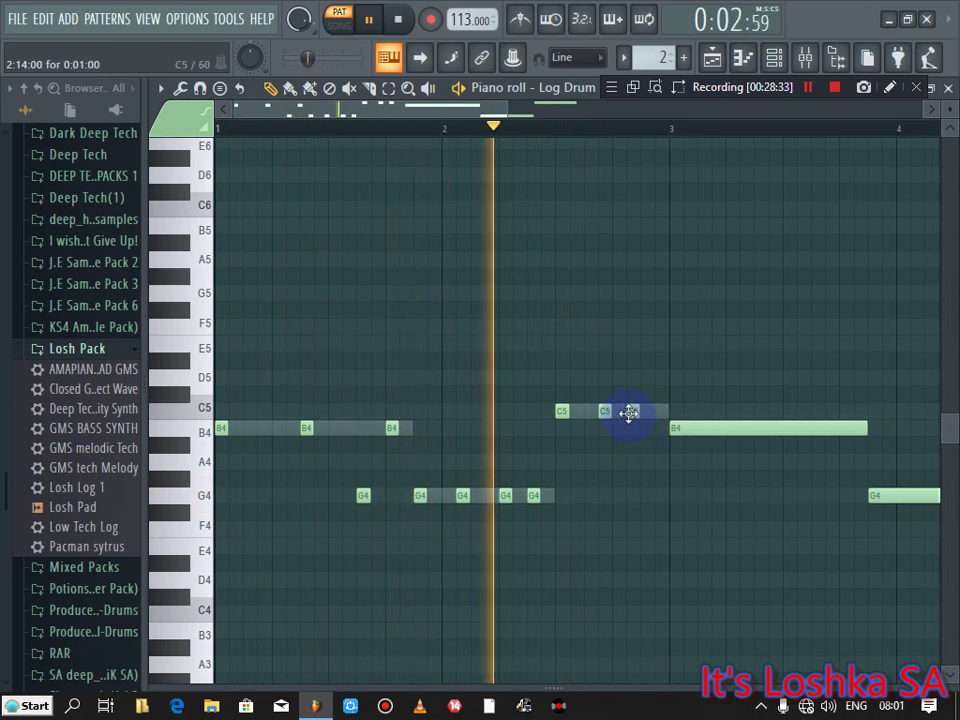
pyautogui.press('space')
pyautogui.press('space')
# Step: Delete the long notes in bars 3 and 4 and fill them with a copy of the first two bars' notes, starting at bar 3
pyautogui.moveTo(508, 107); pyautogui.dragTo(636, 268)
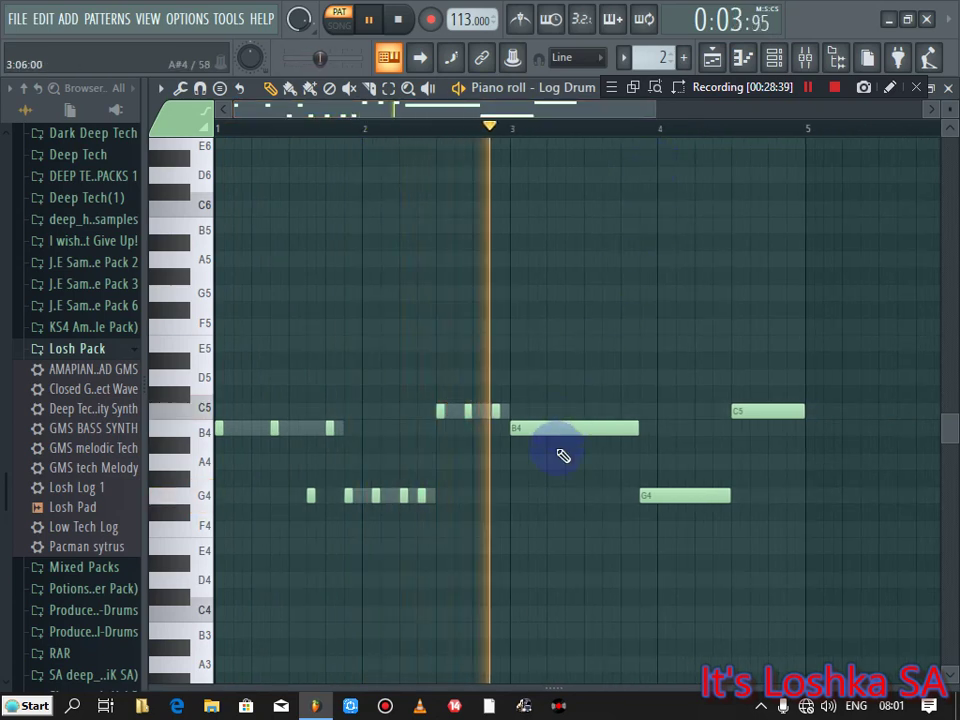
pyautogui.press('space')
pyautogui.moveTo(816, 372); pyautogui.dragTo(570, 541)
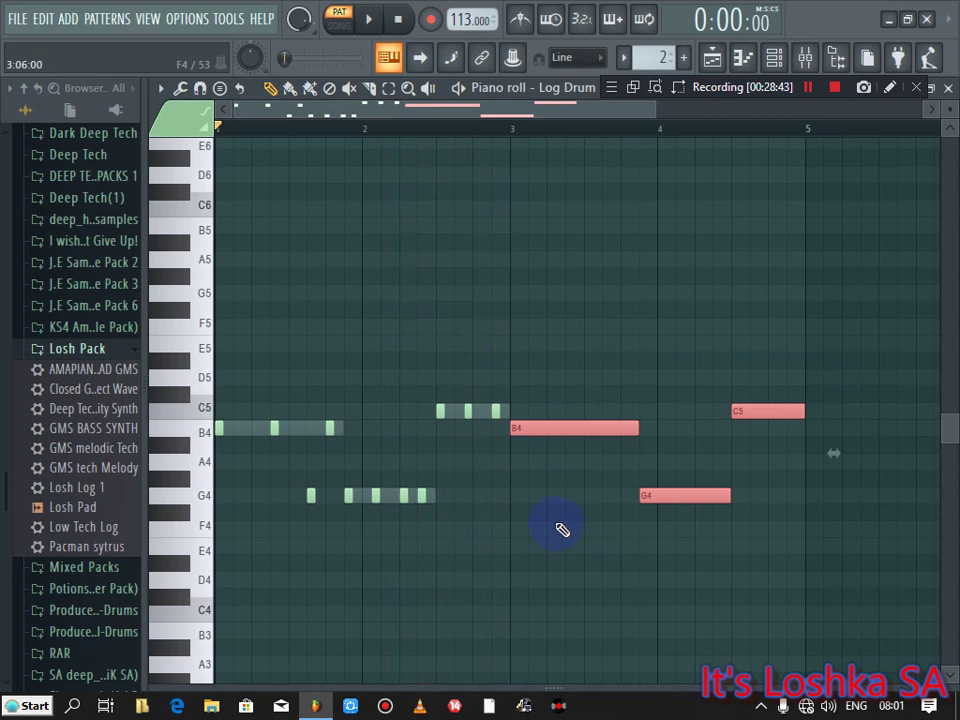
pyautogui.press('Delete')
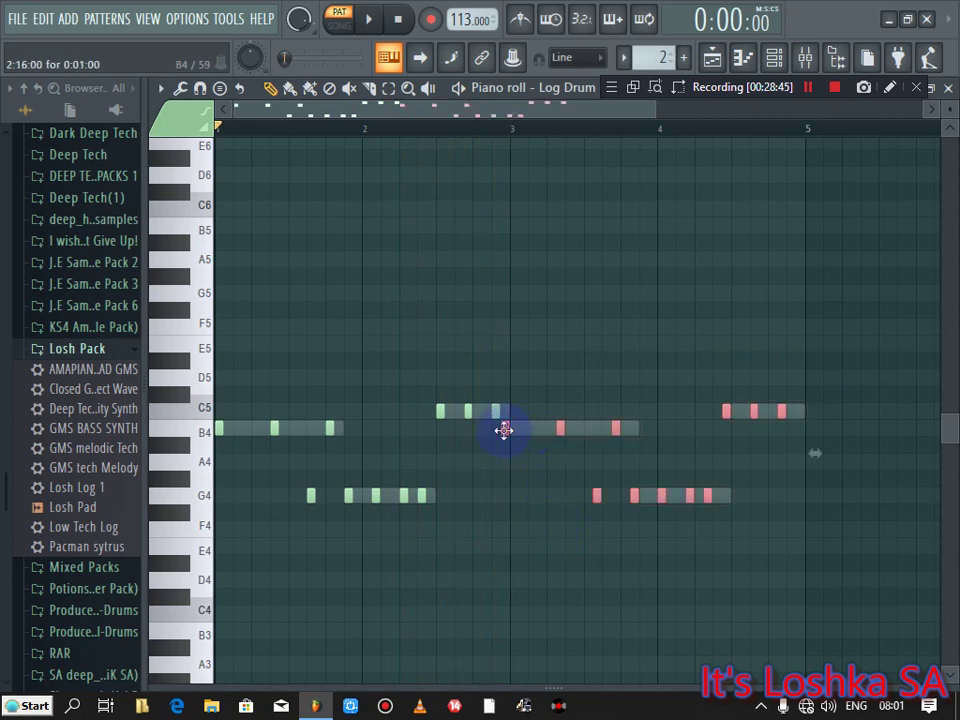
pyautogui.moveTo(507, 430); pyautogui.dragTo(514, 430)
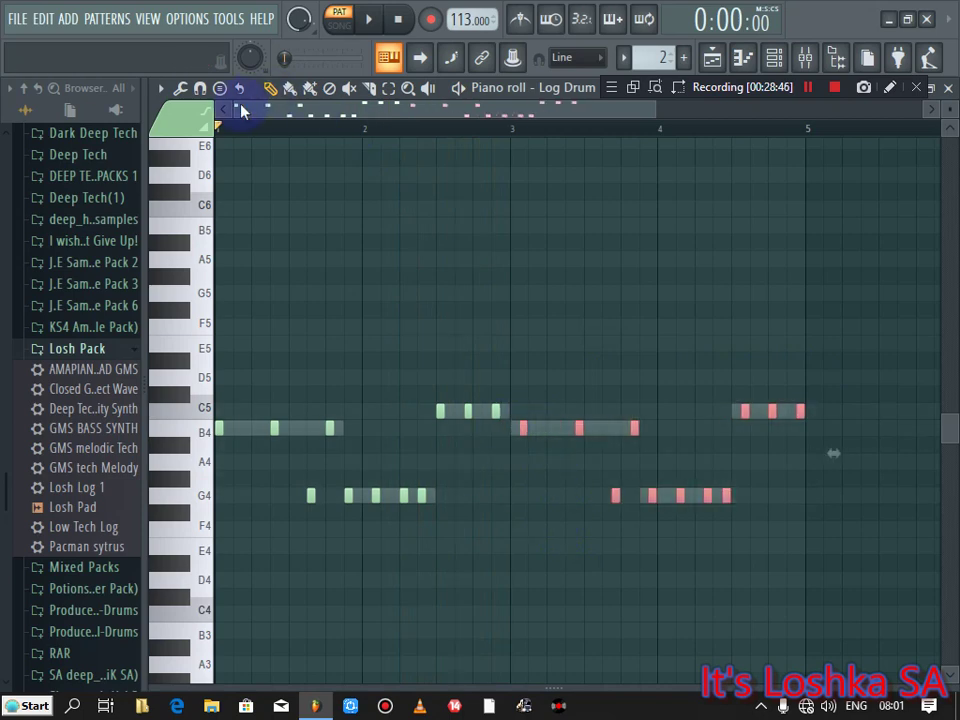
pyautogui.moveTo(258, 108); pyautogui.dragTo(350, 108)
pyautogui.moveTo(360, 428); pyautogui.dragTo(347, 432)
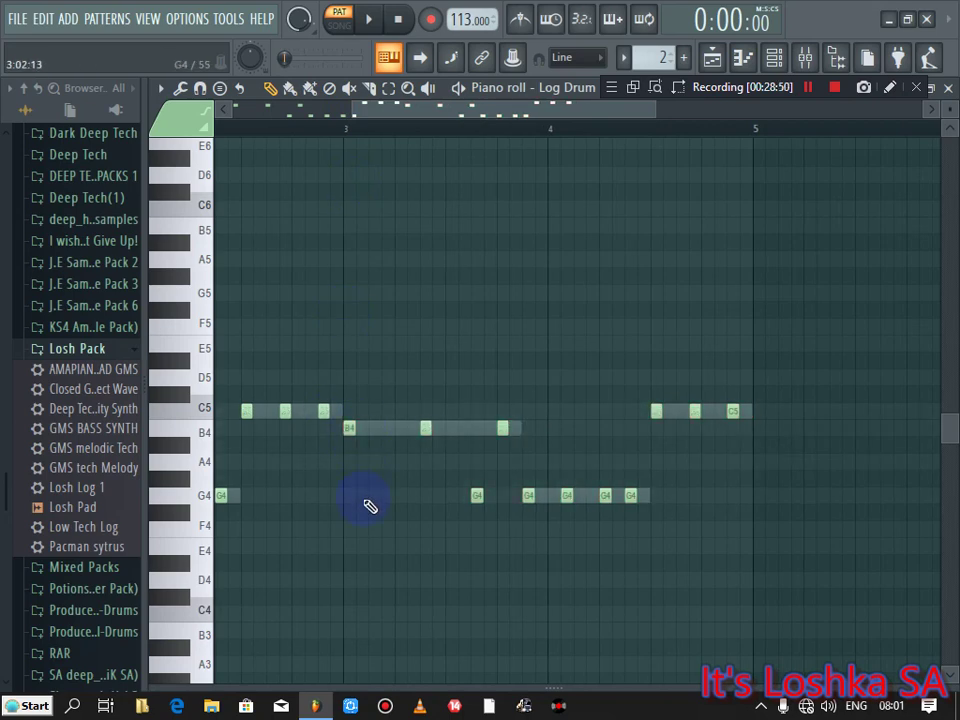
# Step: Transpose all Log Drum notes down one octave, play the pattern and close the piano roll
pyautogui.hotkey('ctrl', 'Down')
pyautogui.press('space')
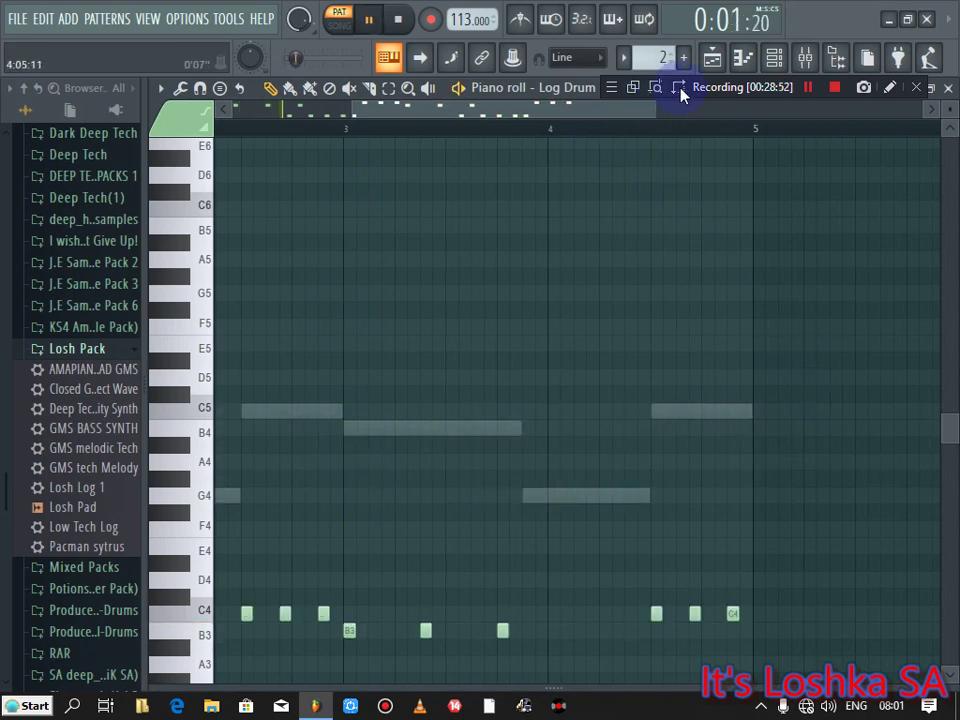
pyautogui.click(948, 88)
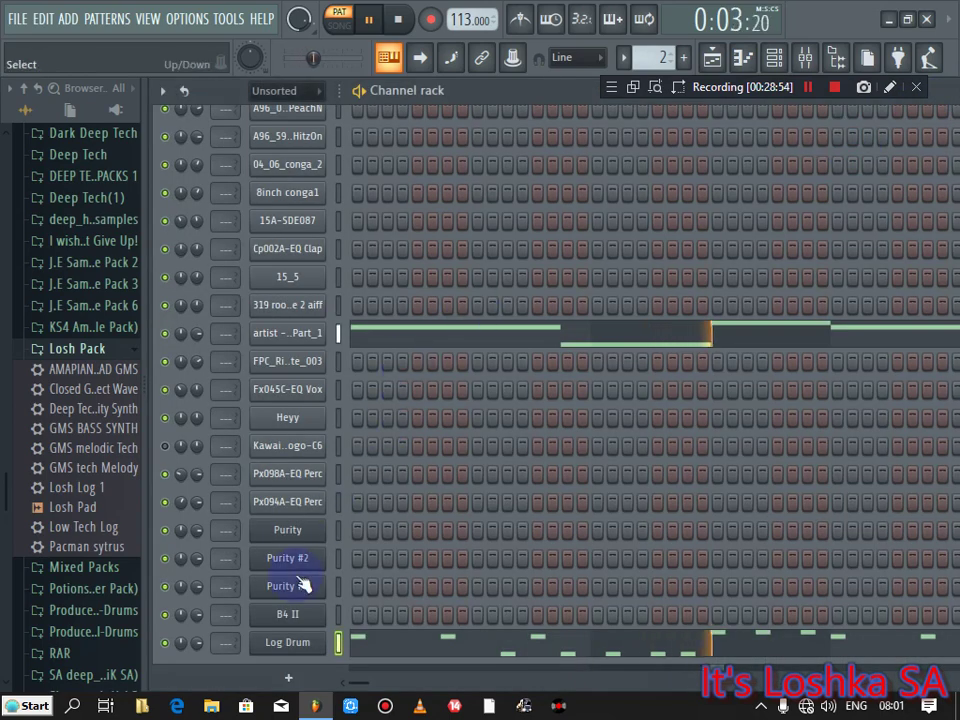
# Step: Raise the Log Drum's amplitude decay and adjust its Modulation 1 envelope with sustain at 14%, then close the plugin window
pyautogui.click(288, 643)
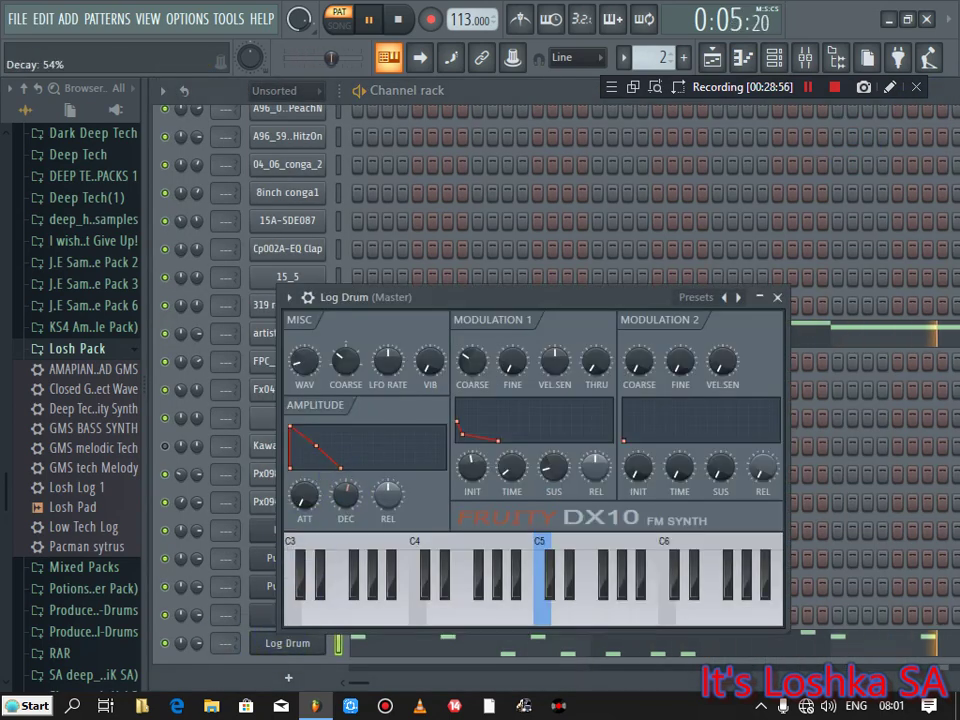
pyautogui.click(505, 458)
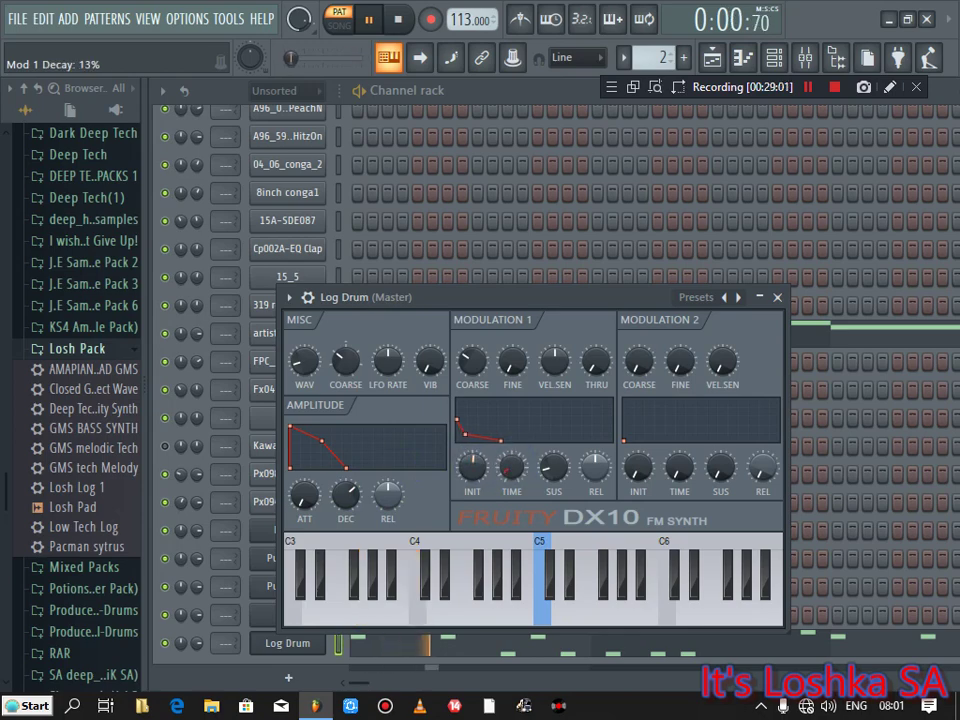
pyautogui.moveTo(553, 466); pyautogui.dragTo(553, 471)
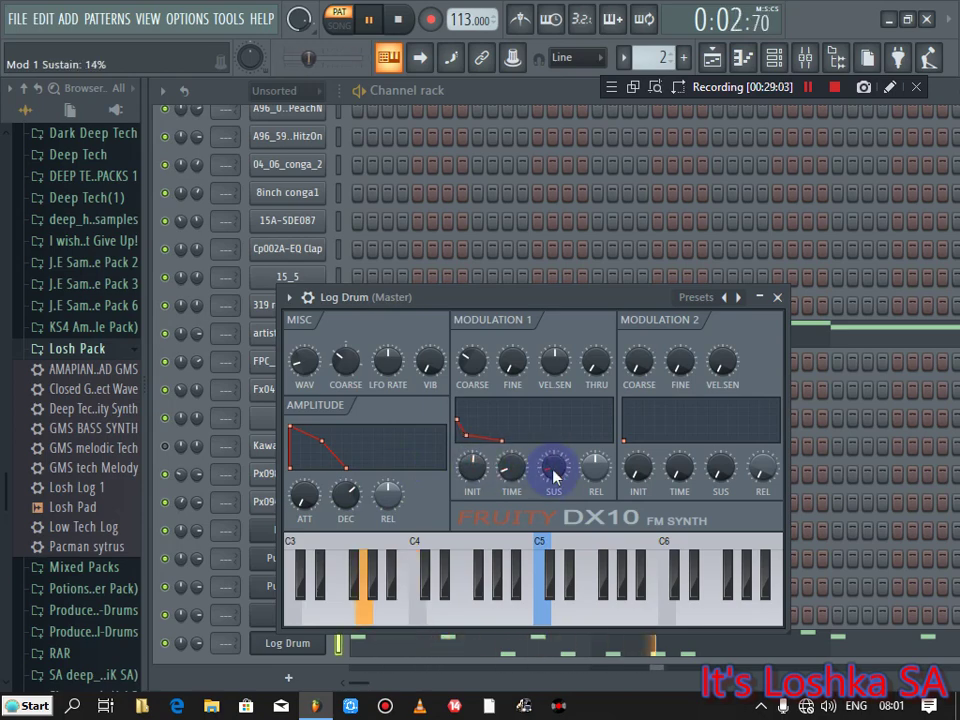
pyautogui.click(777, 298)
# Step: Switch to song mode to hear the arrangement, hide the browser and bring the Log Drum channel into view
pyautogui.click(343, 22)
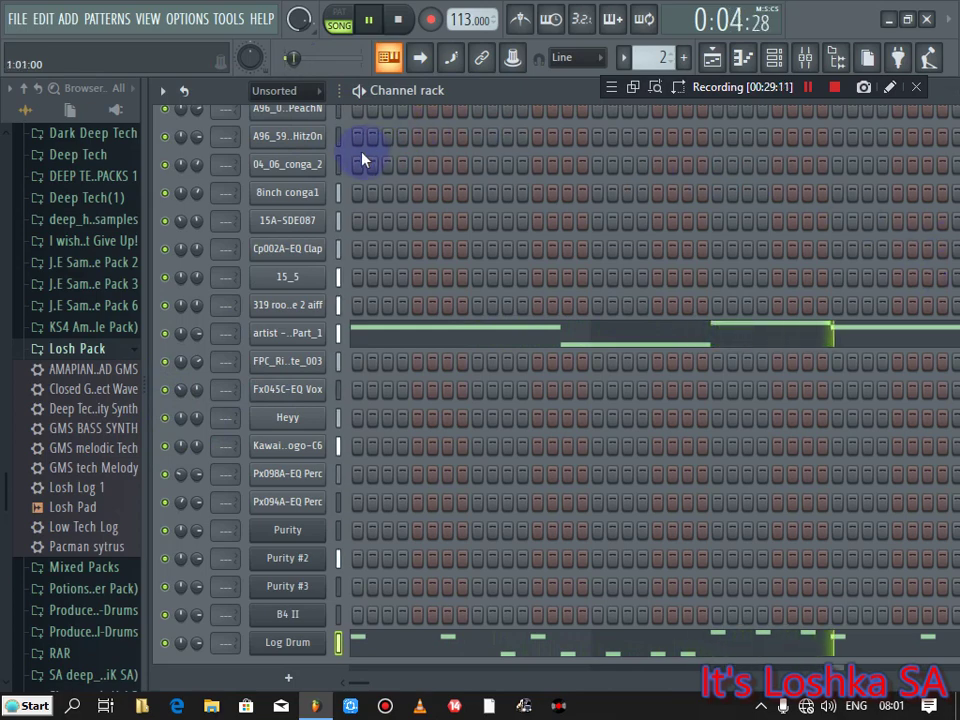
pyautogui.scroll(2, 338, 148)
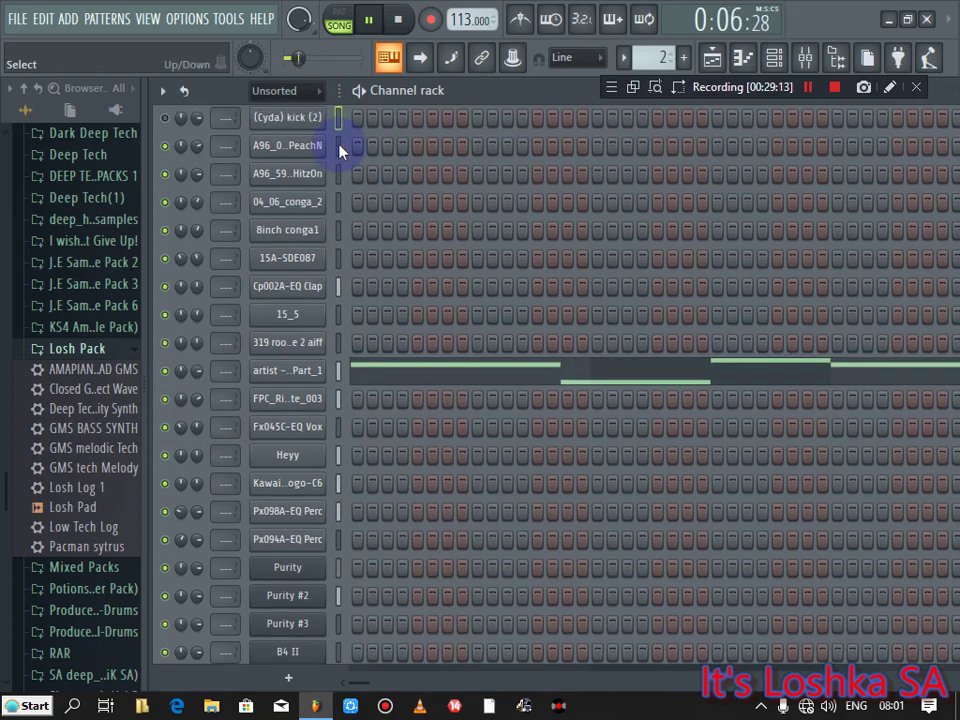
pyautogui.scroll(-2, 338, 148)
pyautogui.scroll(2, 200, 135)
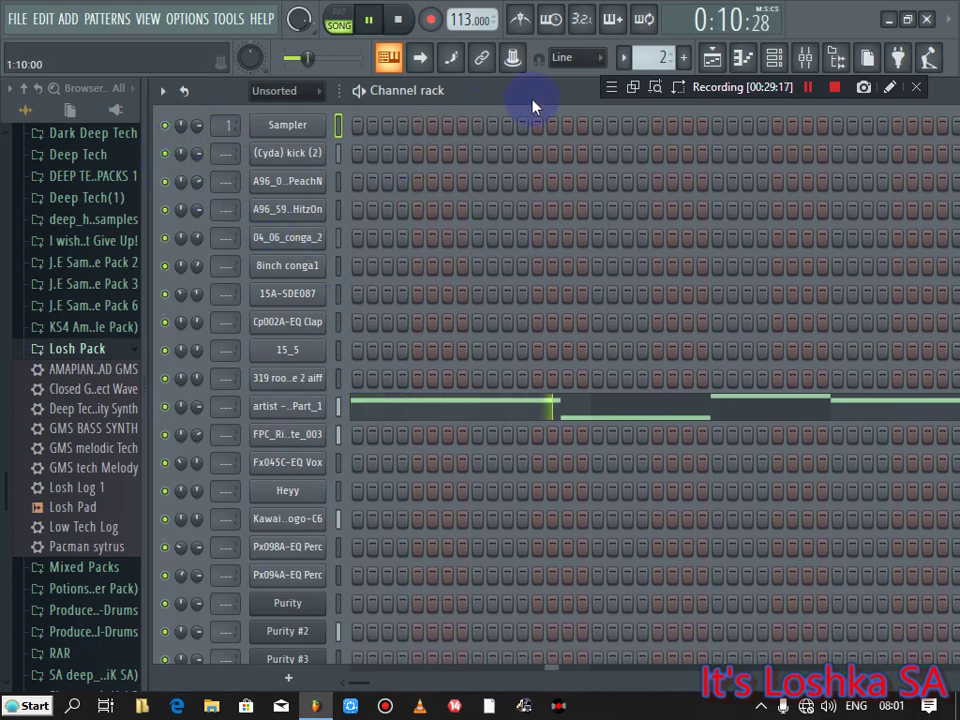
pyautogui.moveTo(143, 182); pyautogui.dragTo(12, 192)
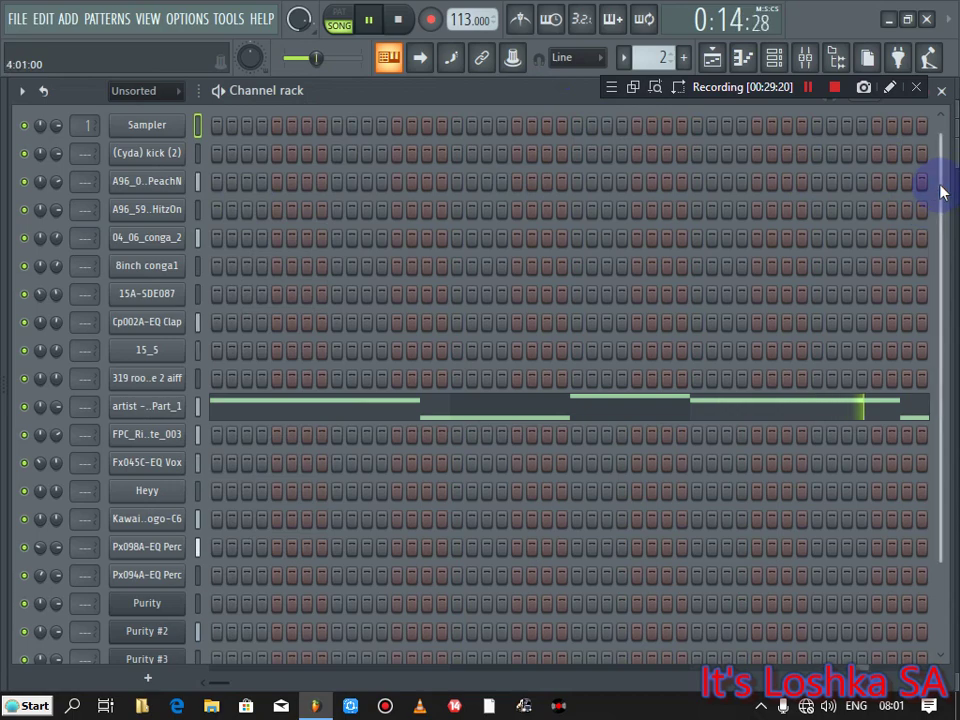
pyautogui.moveTo(941, 191); pyautogui.dragTo(943, 448)
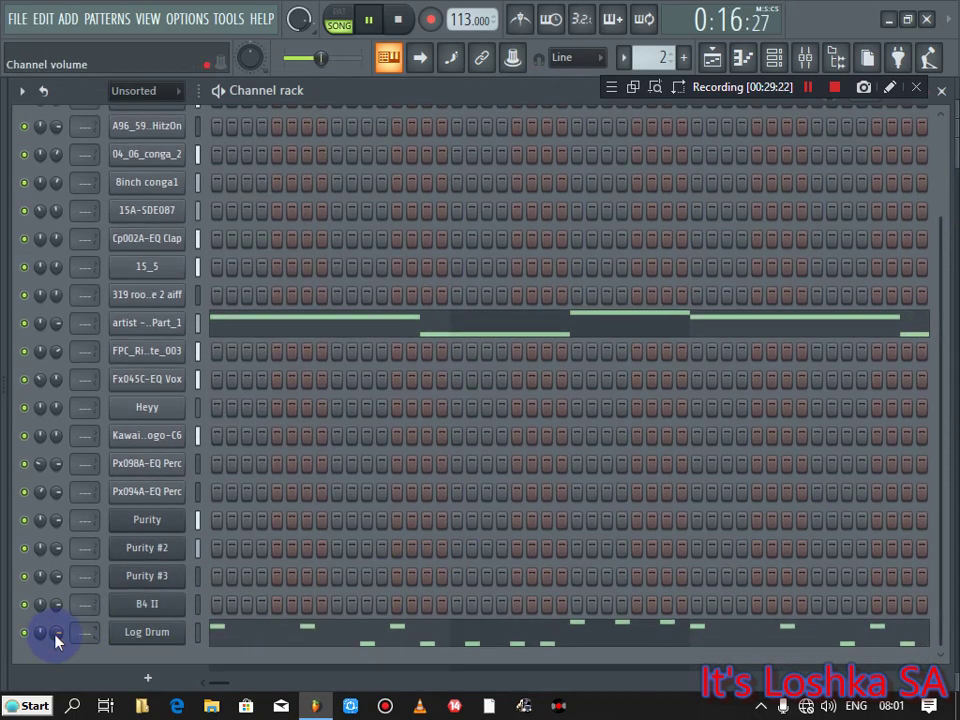
# Step: Raise the velocity of all Log Drum notes to maximum in the piano roll, then close it and play the song
pyautogui.click(242, 632)
pyautogui.moveTo(347, 688); pyautogui.dragTo(352, 367)
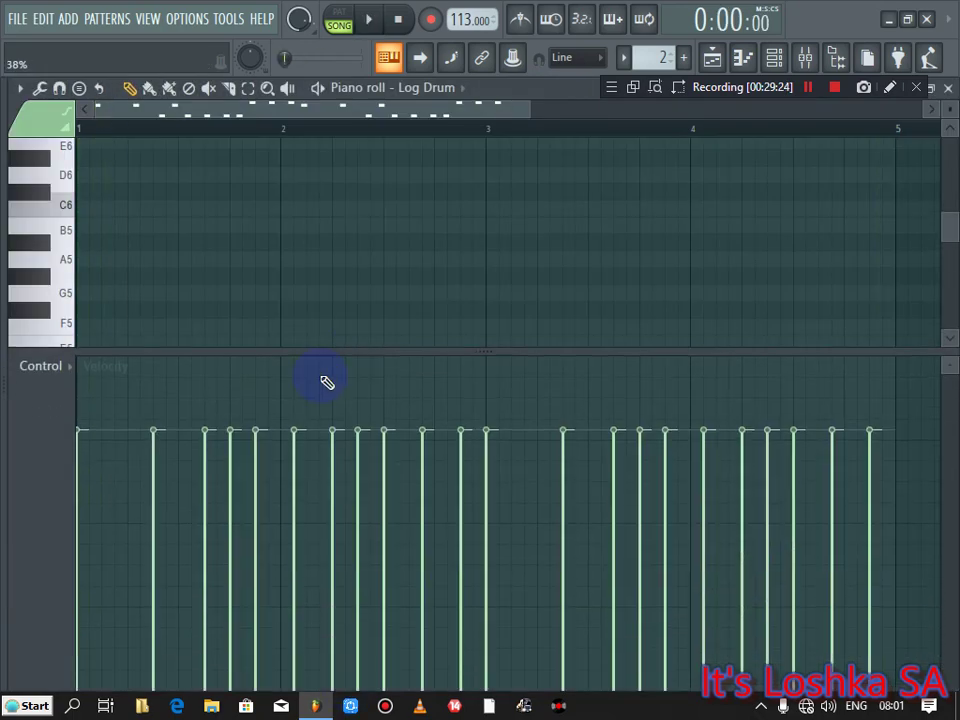
pyautogui.moveTo(187, 296)
pyautogui.mouseDown()
pyautogui.moveTo(943, 242)
pyautogui.moveTo(940, 260)
pyautogui.mouseUp()
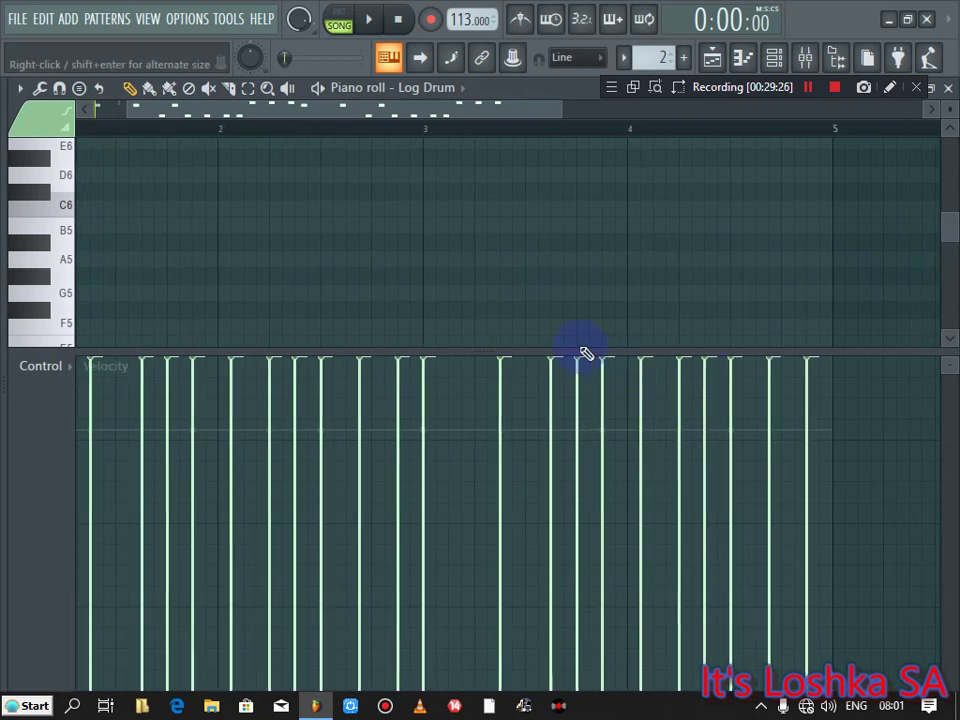
pyautogui.moveTo(455, 351); pyautogui.dragTo(420, 688)
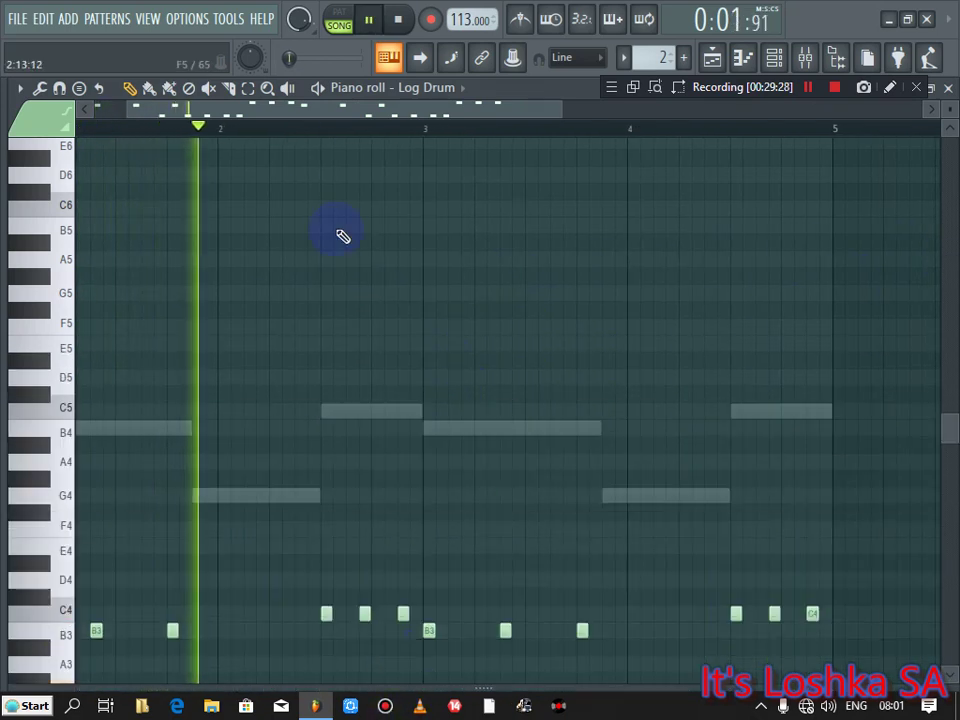
pyautogui.moveTo(525, 107); pyautogui.dragTo(796, 116)
pyautogui.click(946, 88)
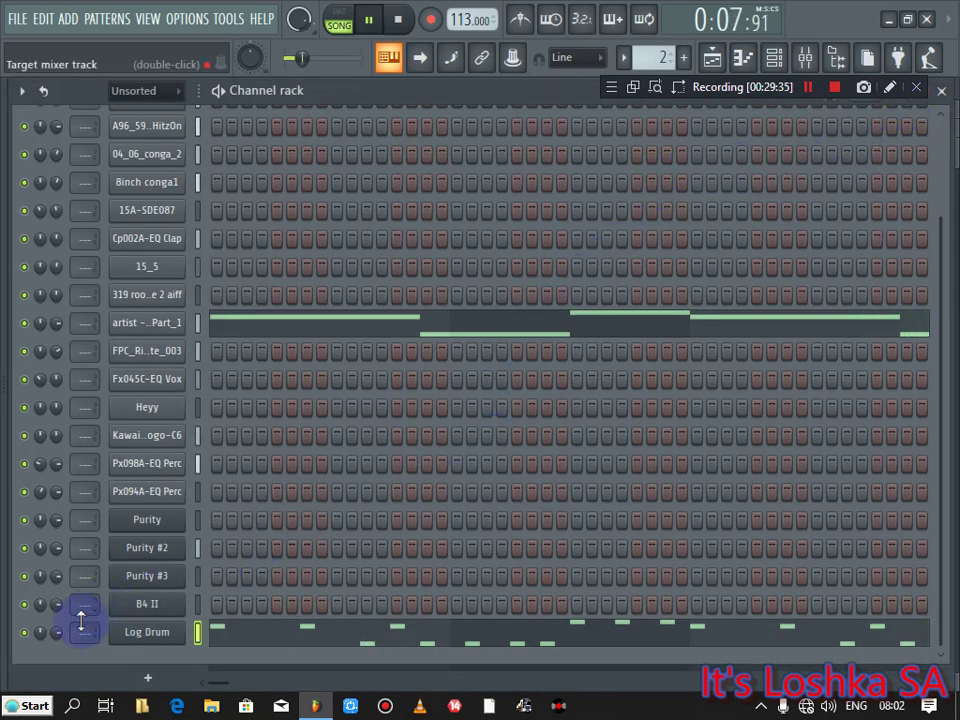
pyautogui.moveTo(937, 253); pyautogui.dragTo(926, 399)
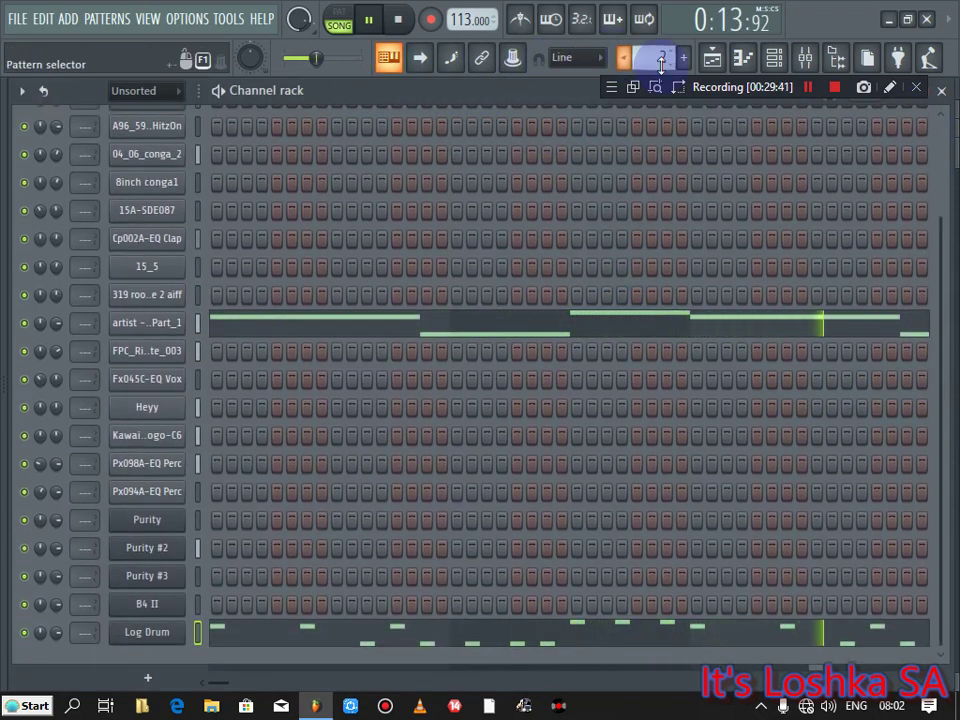
# Step: Delete the unused Sampler channel at the head of the channel rack while viewing pattern 1, and stop playback
pyautogui.scroll(1, 661, 58)
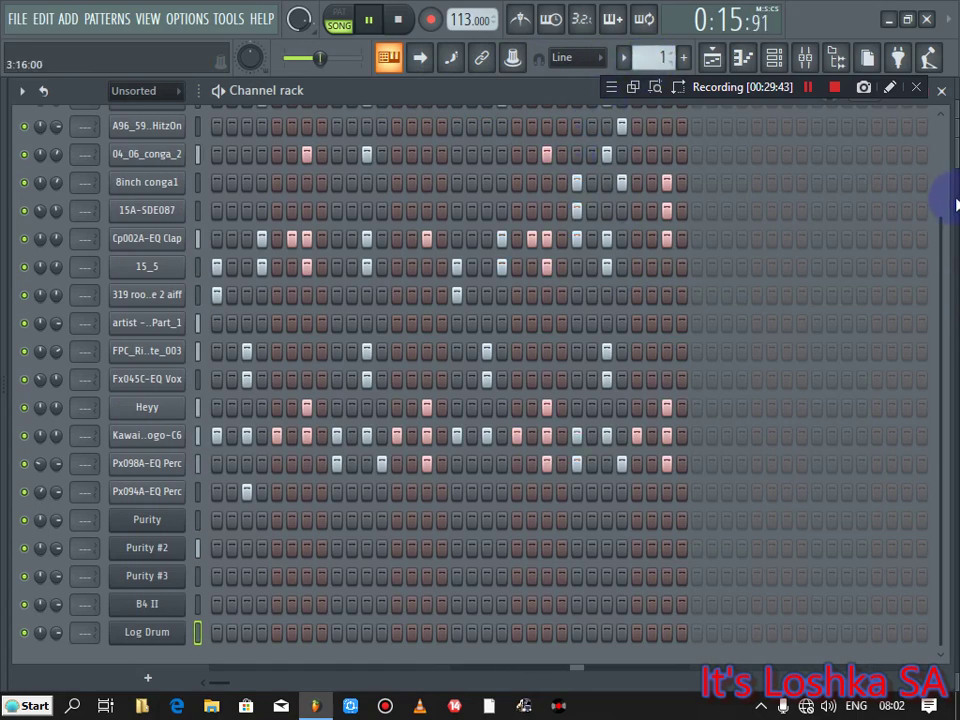
pyautogui.moveTo(936, 242); pyautogui.dragTo(936, 133)
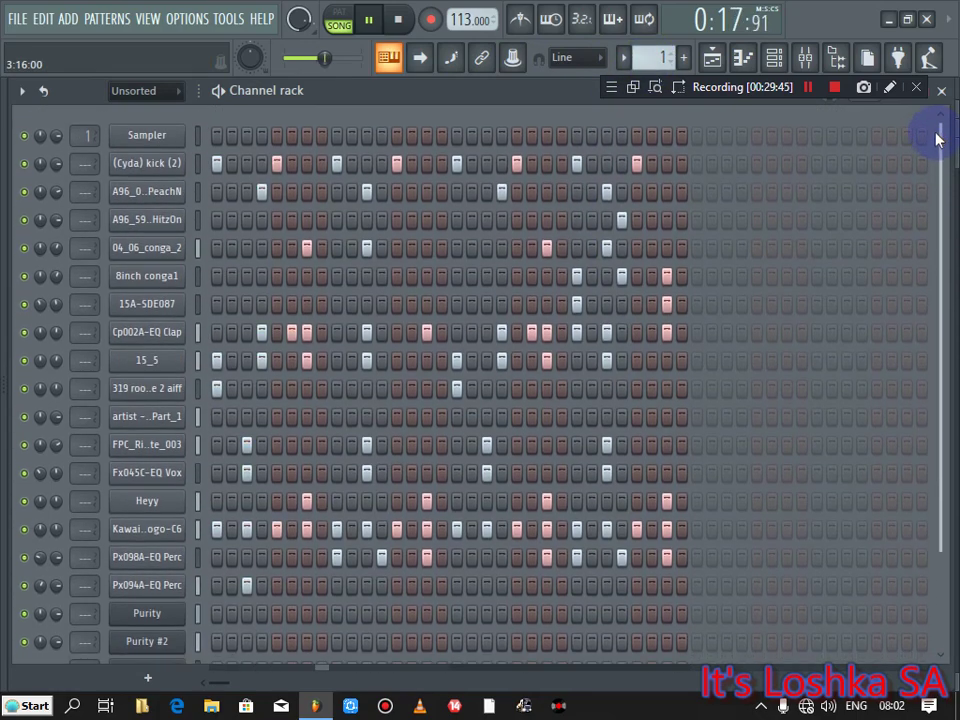
pyautogui.rightClick(160, 136)
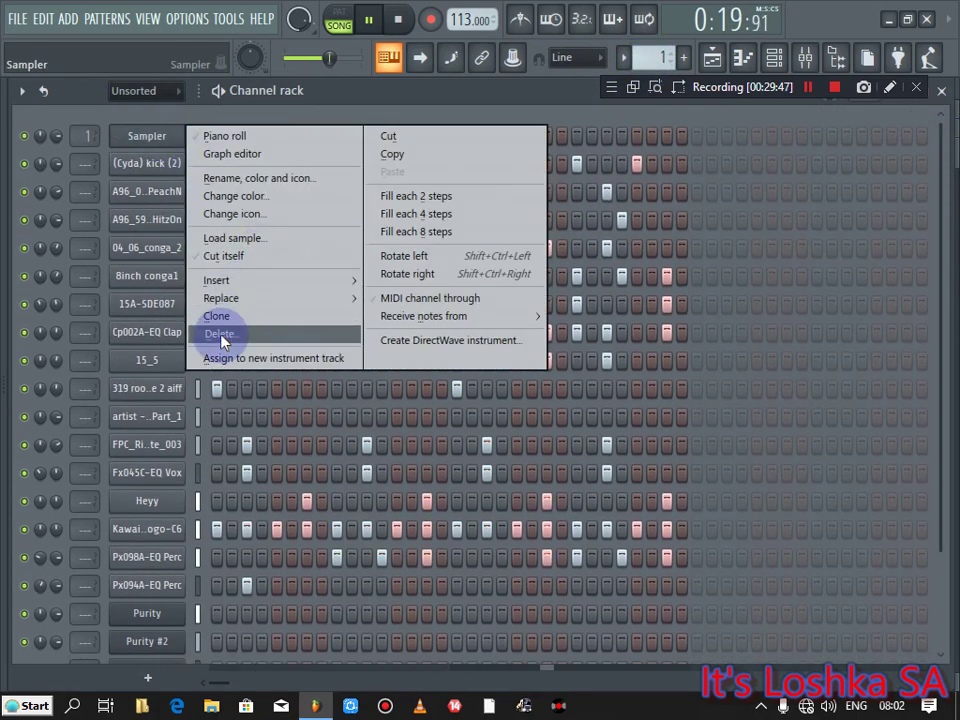
pyautogui.click(222, 338)
pyautogui.click(564, 410)
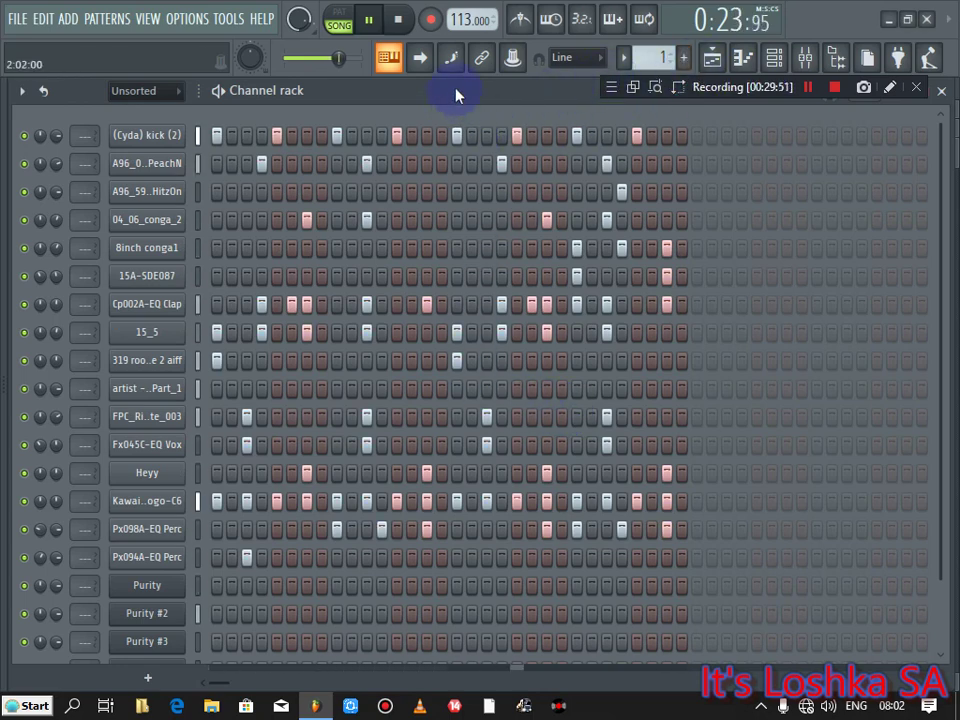
pyautogui.press('space')
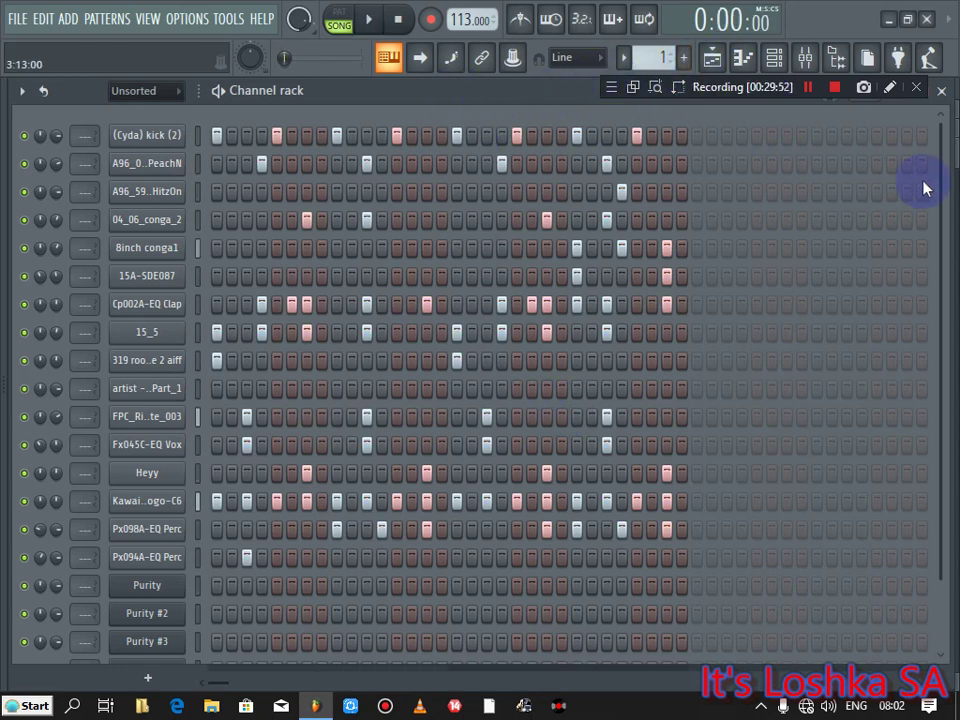
# Step: Cut the Log Drum notes out of pattern 2 and paste them into the Log Drum channel of pattern 5
pyautogui.moveTo(938, 197); pyautogui.dragTo(422, 654)
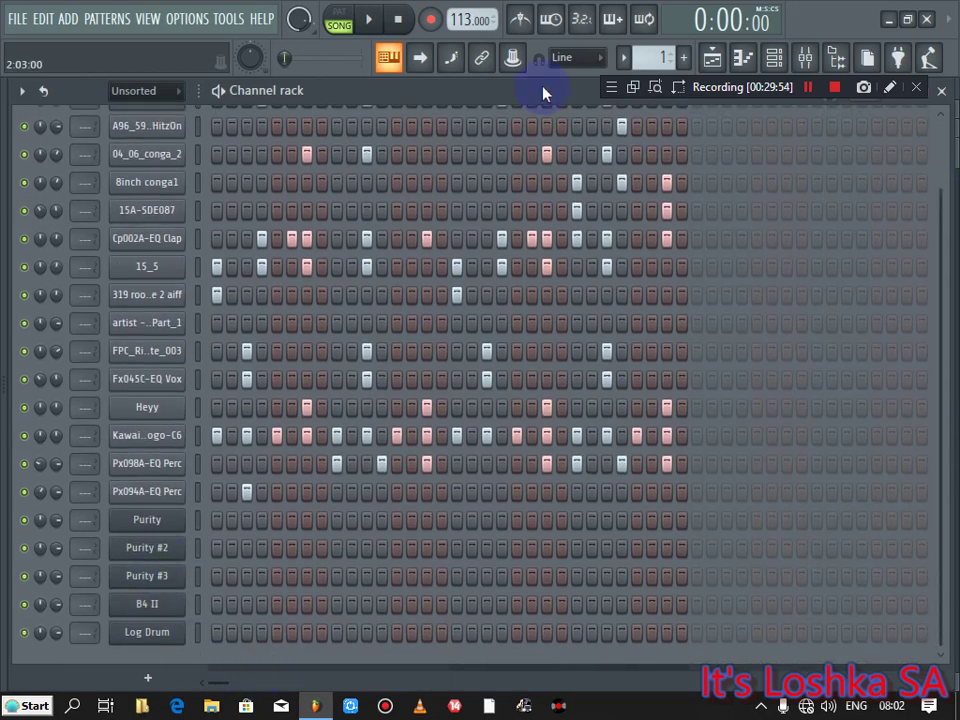
pyautogui.moveTo(655, 57)
pyautogui.mouseDown()
pyautogui.moveTo(655, 29)
pyautogui.moveTo(655, 43)
pyautogui.mouseUp()
pyautogui.scroll(-1, 658, 57)
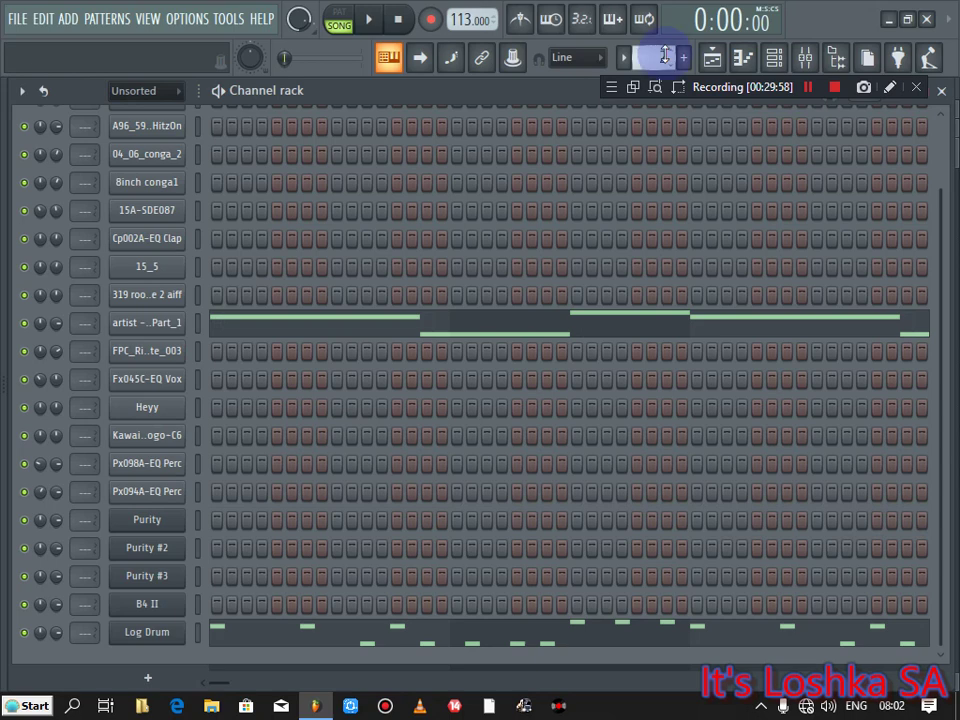
pyautogui.rightClick(147, 632)
pyautogui.click(390, 461)
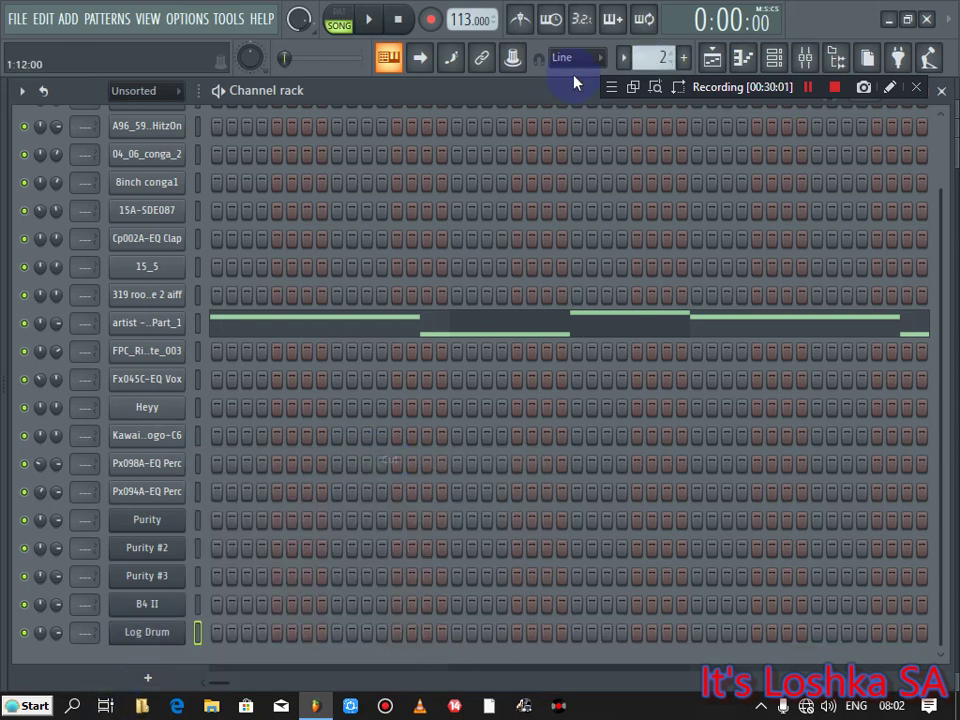
pyautogui.scroll(3, 650, 45)
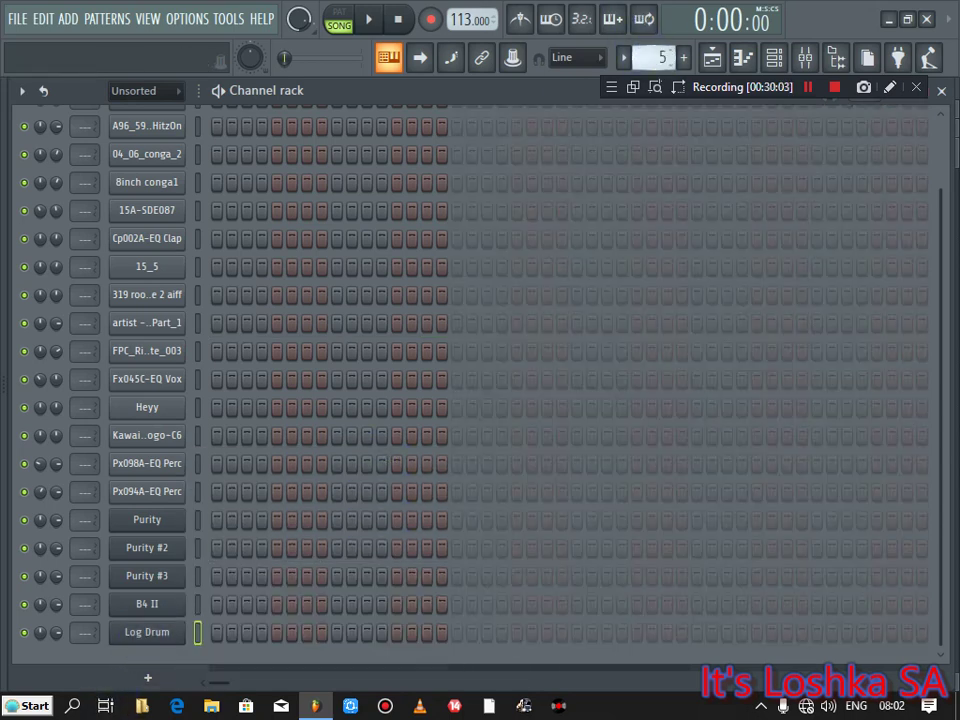
pyautogui.rightClick(150, 636)
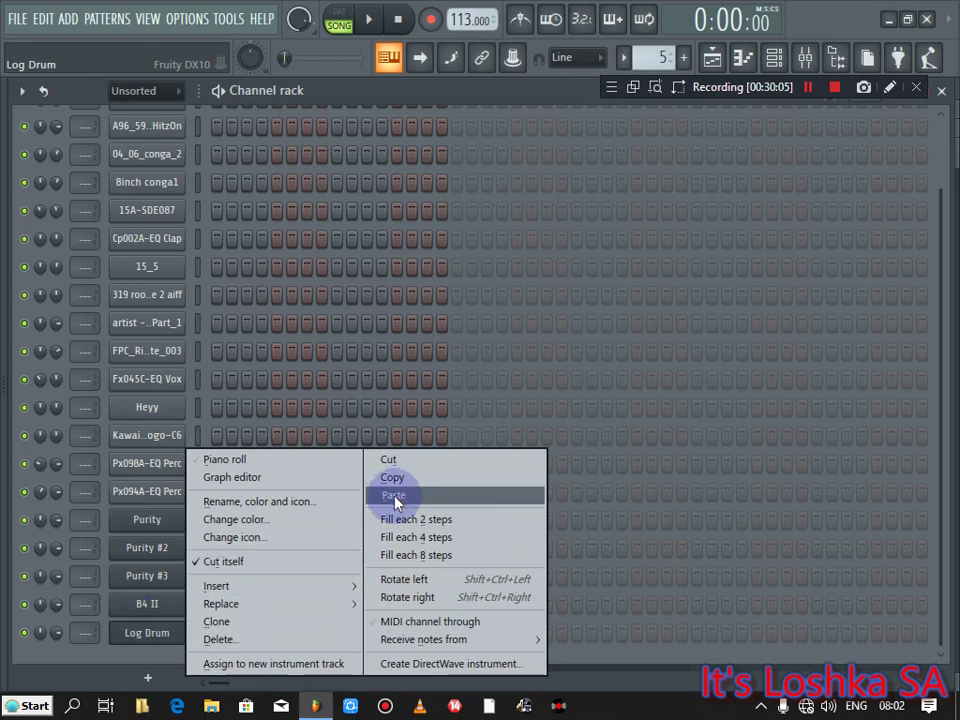
pyautogui.click(396, 495)
# Step: Check the playlist arrangement, close it, and review the contents of the other patterns before returning to pattern 2
pyautogui.click(713, 60)
pyautogui.moveTo(360, 655); pyautogui.dragTo(221, 662)
pyautogui.moveTo(378, 670)
pyautogui.mouseDown()
pyautogui.moveTo(589, 664)
pyautogui.moveTo(739, 561)
pyautogui.mouseUp()
pyautogui.click(942, 93)
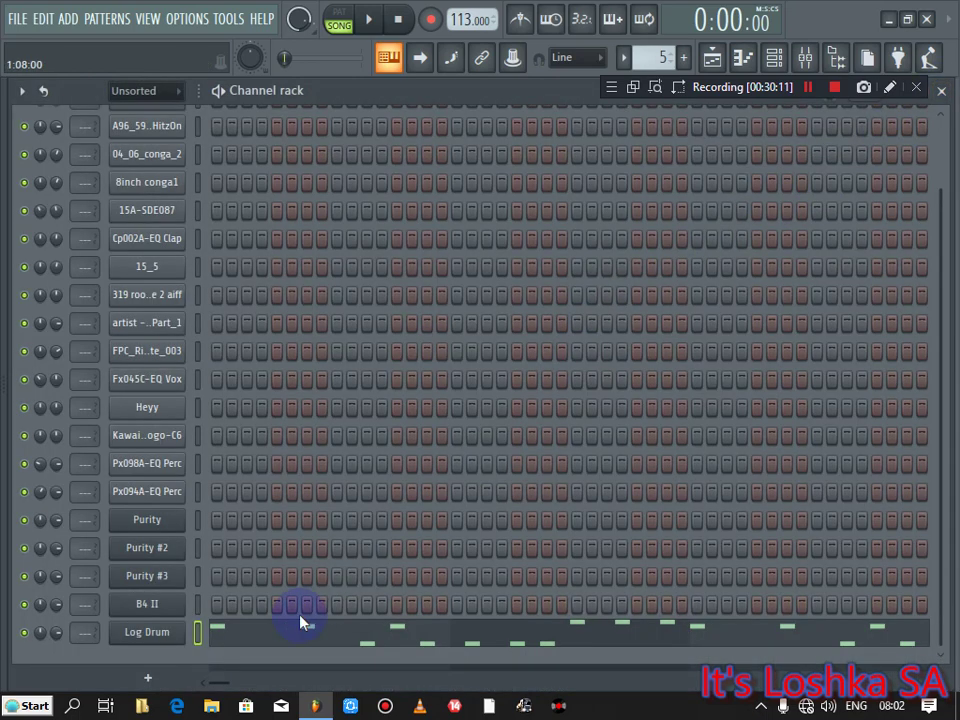
pyautogui.scroll(1, 655, 57)
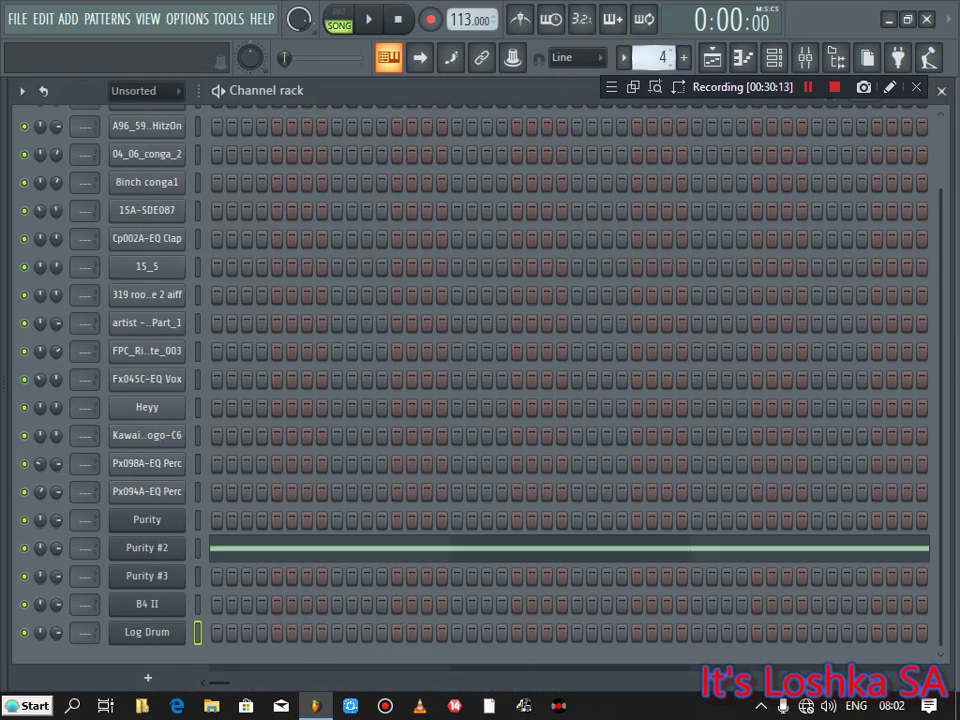
pyautogui.scroll(-1, 660, 57)
pyautogui.scroll(2, 660, 57)
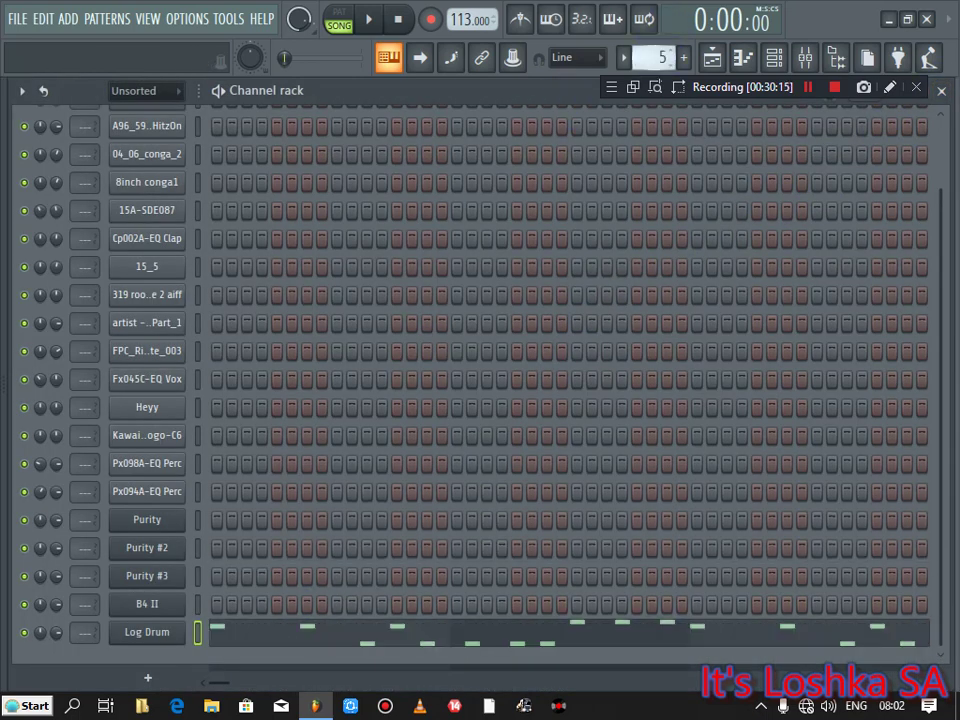
pyautogui.scroll(1, 660, 57)
pyautogui.scroll(-4, 660, 57)
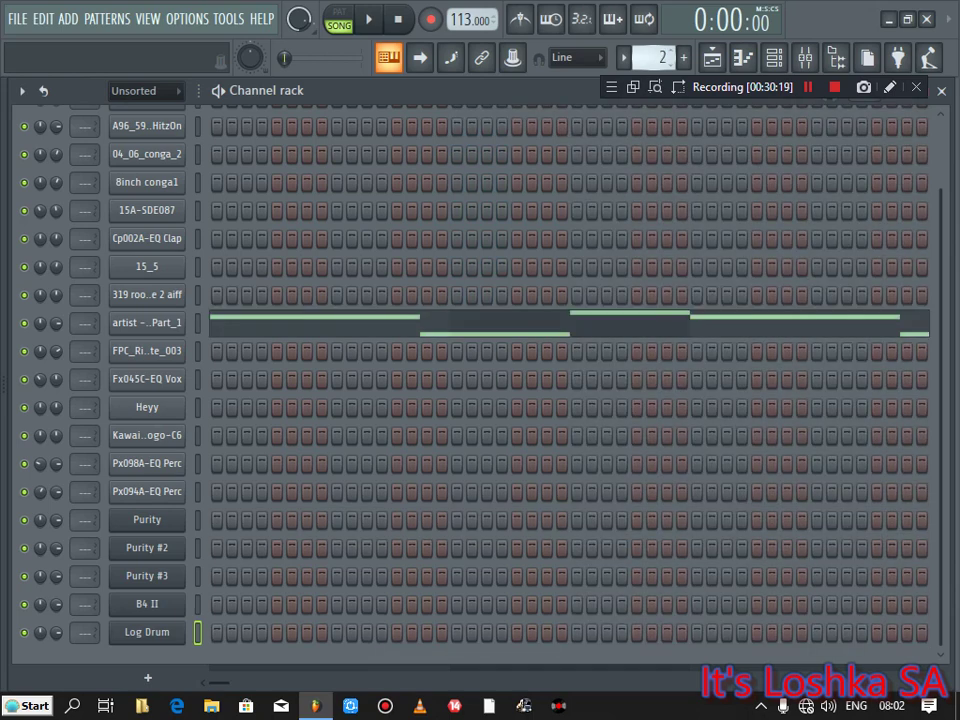
pyautogui.scroll(3, 660, 57)
pyautogui.scroll(-2, 660, 57)
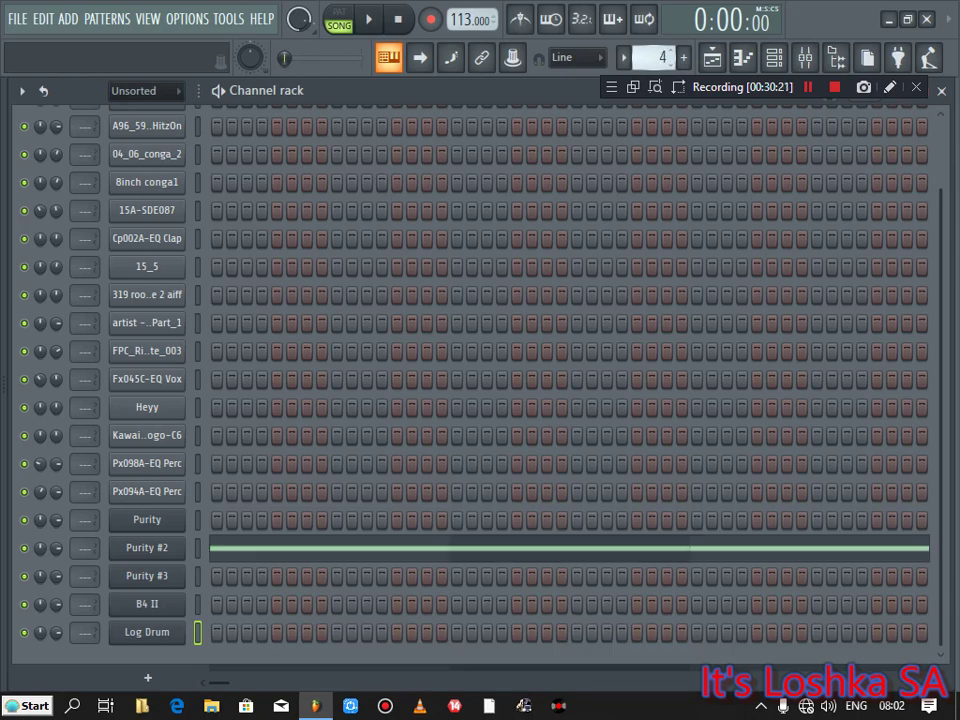
pyautogui.scroll(-1, 660, 57)
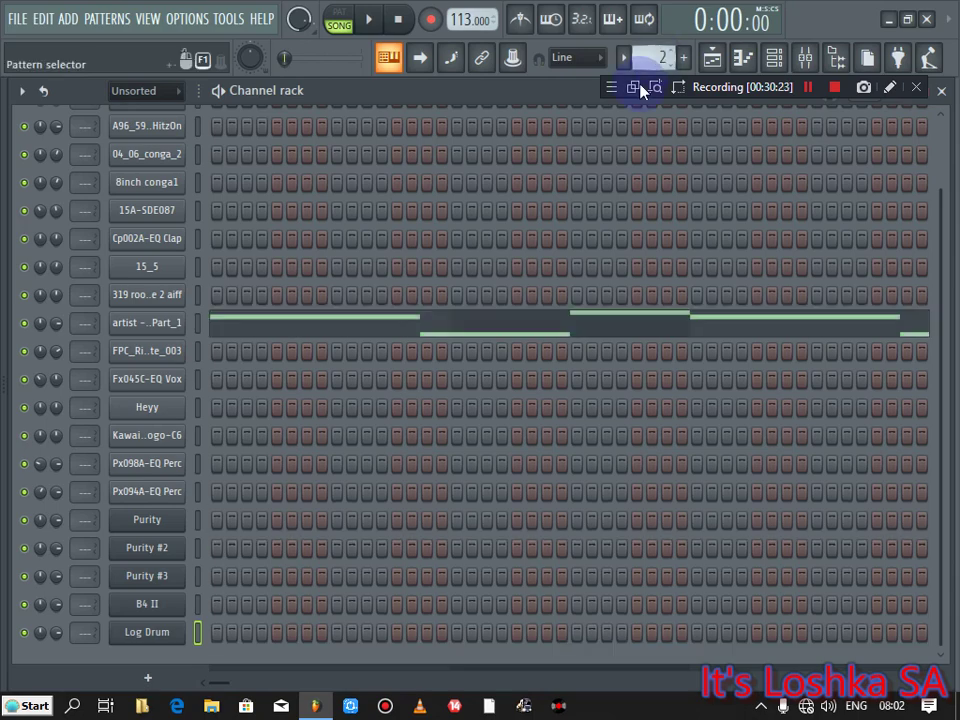
# Step: Load the Guitar Vox preset from the Guitar & Plucked category into Purity #3 and close the plugin window
pyautogui.click(147, 577)
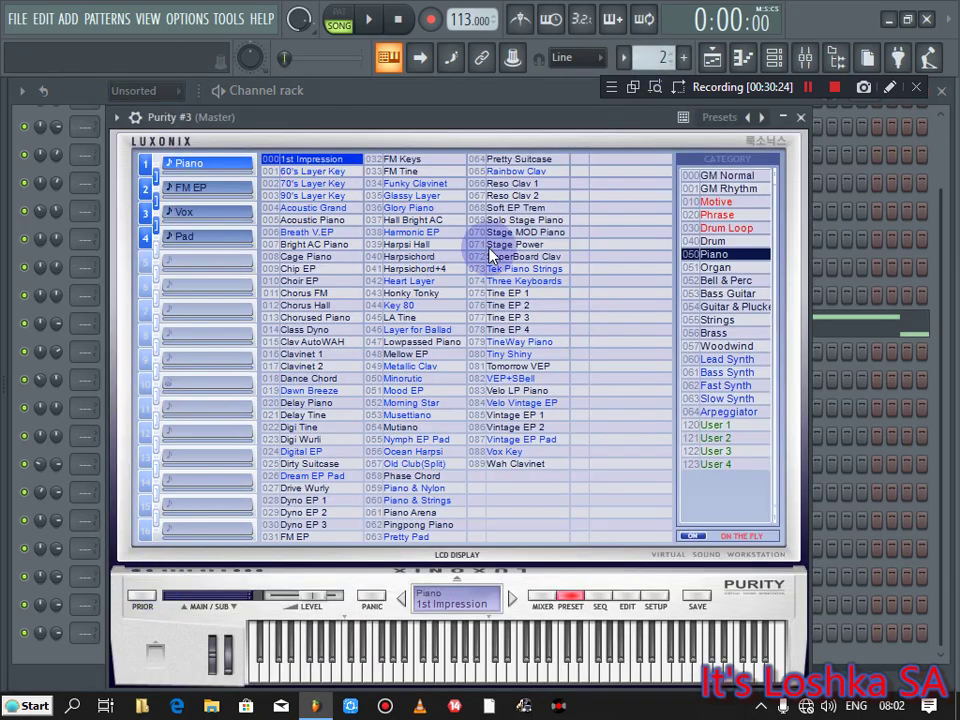
pyautogui.click(731, 307)
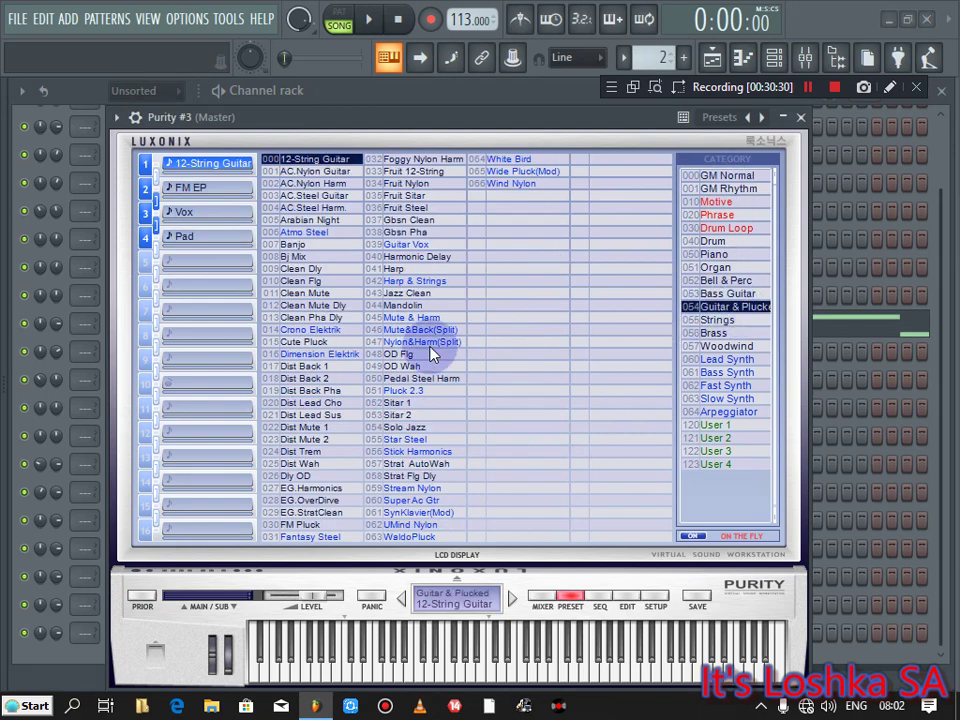
pyautogui.click(430, 245)
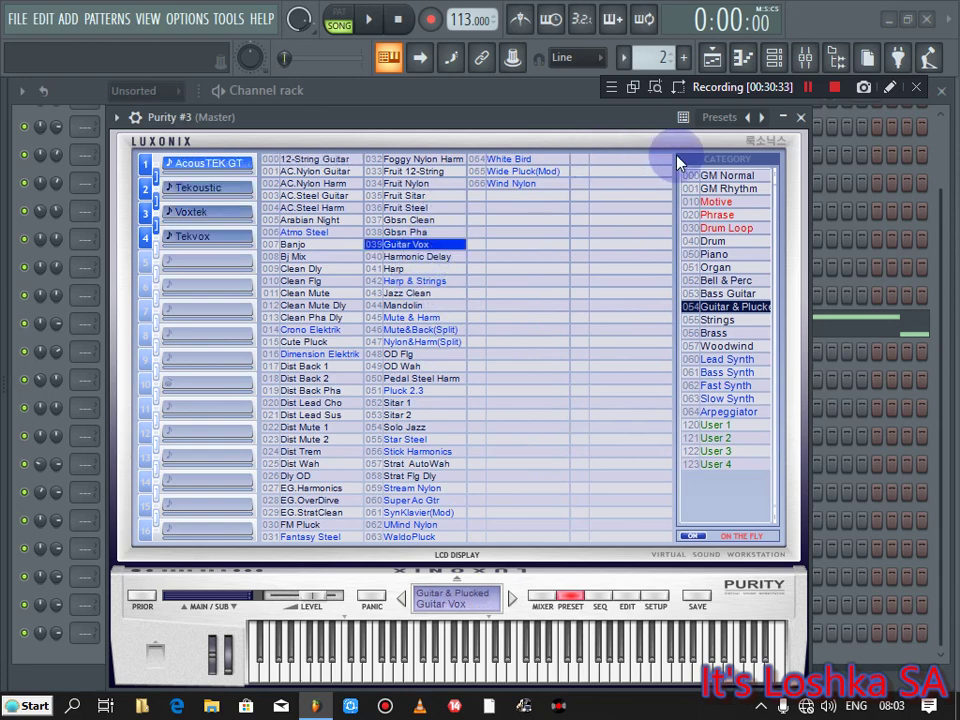
pyautogui.click(800, 117)
# Step: Lower the Purity #3 channel volume to about 48% and open its pattern 2 piano roll in pattern mode
pyautogui.rightClick(165, 576)
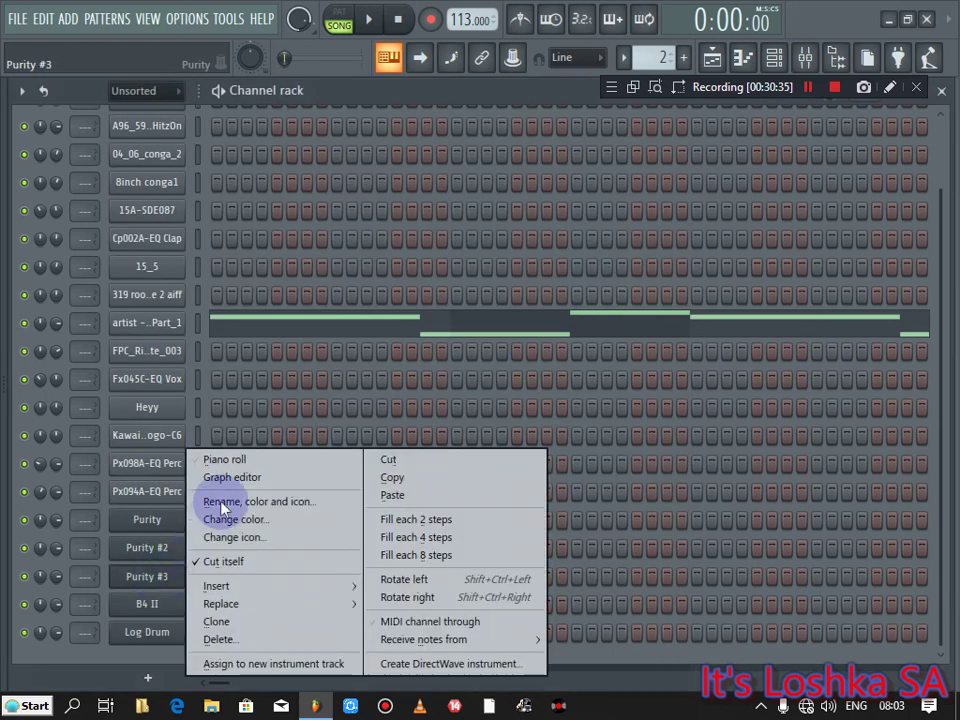
pyautogui.click(216, 457)
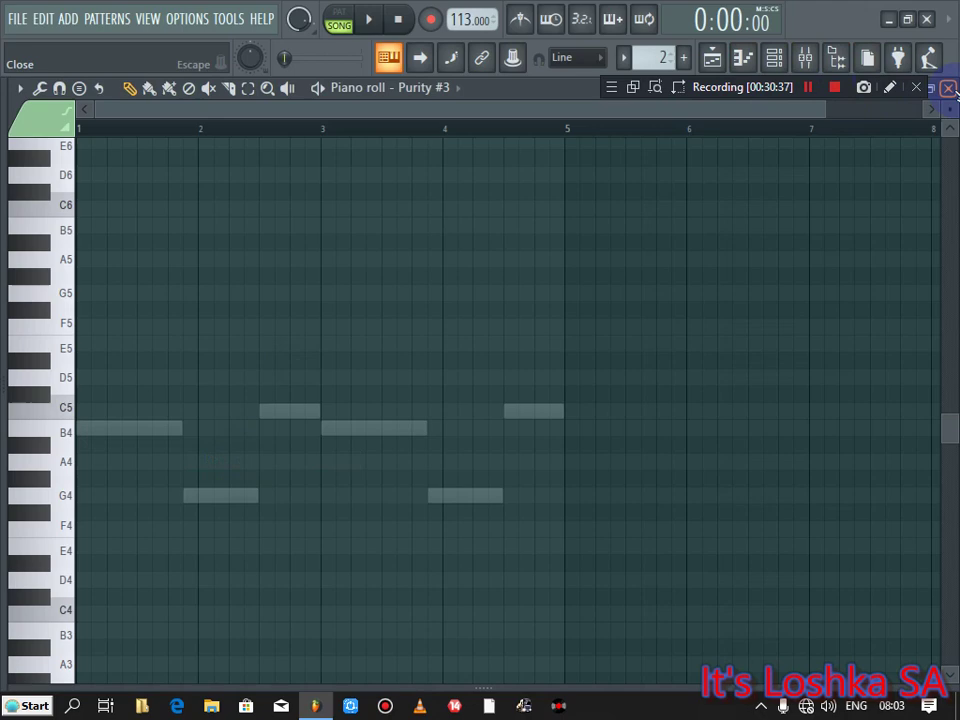
pyautogui.click(948, 88)
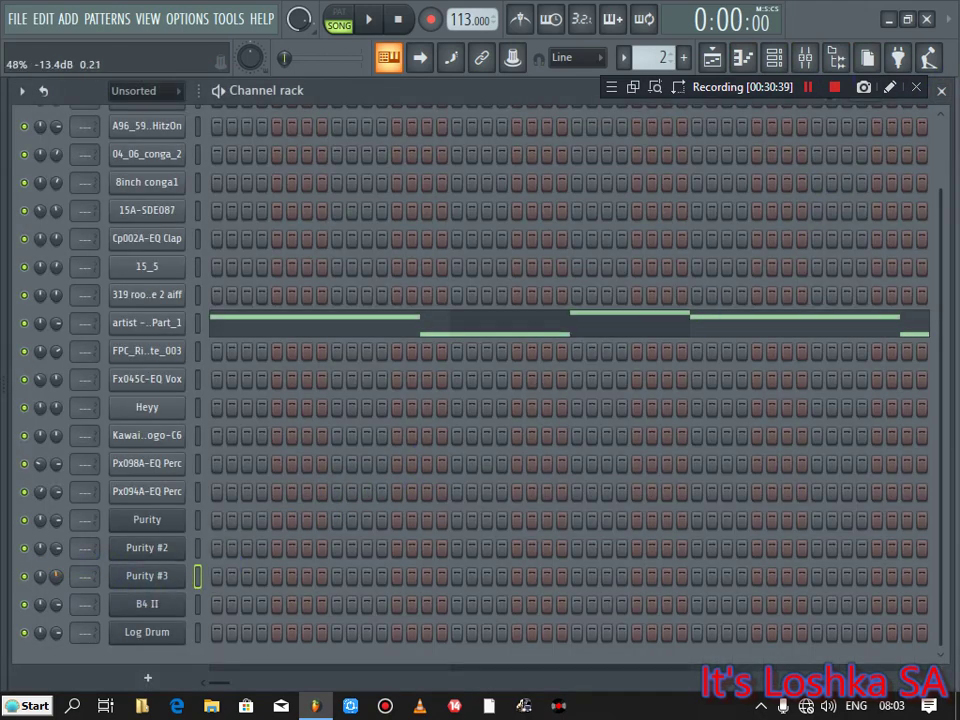
pyautogui.rightClick(176, 581)
pyautogui.click(252, 461)
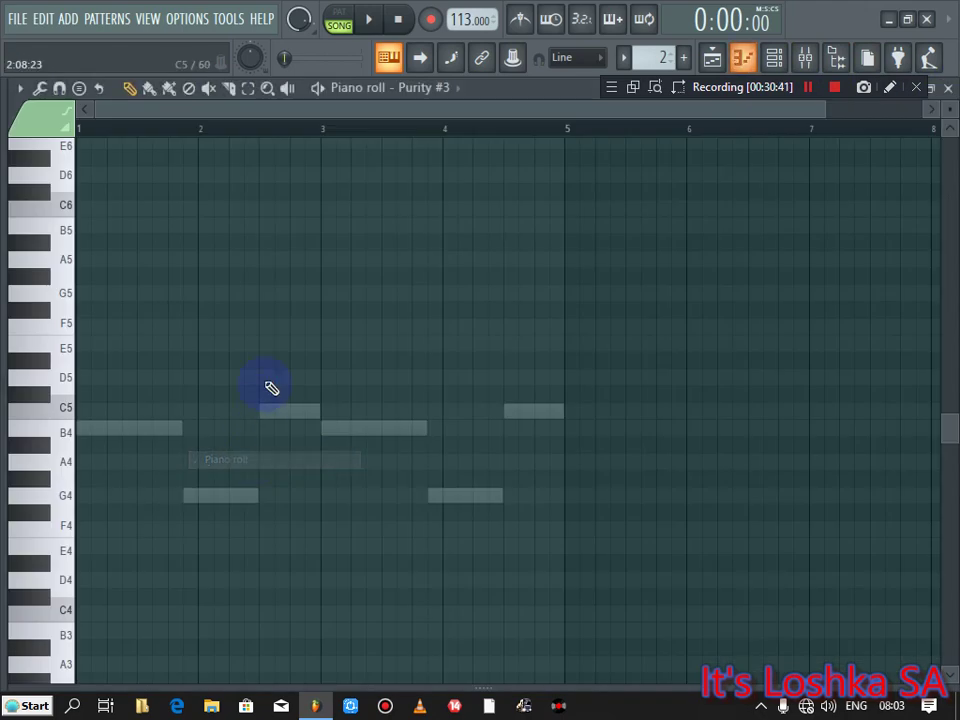
pyautogui.click(371, 22)
pyautogui.click(338, 20)
pyautogui.press('space')
pyautogui.moveTo(822, 111); pyautogui.dragTo(320, 170)
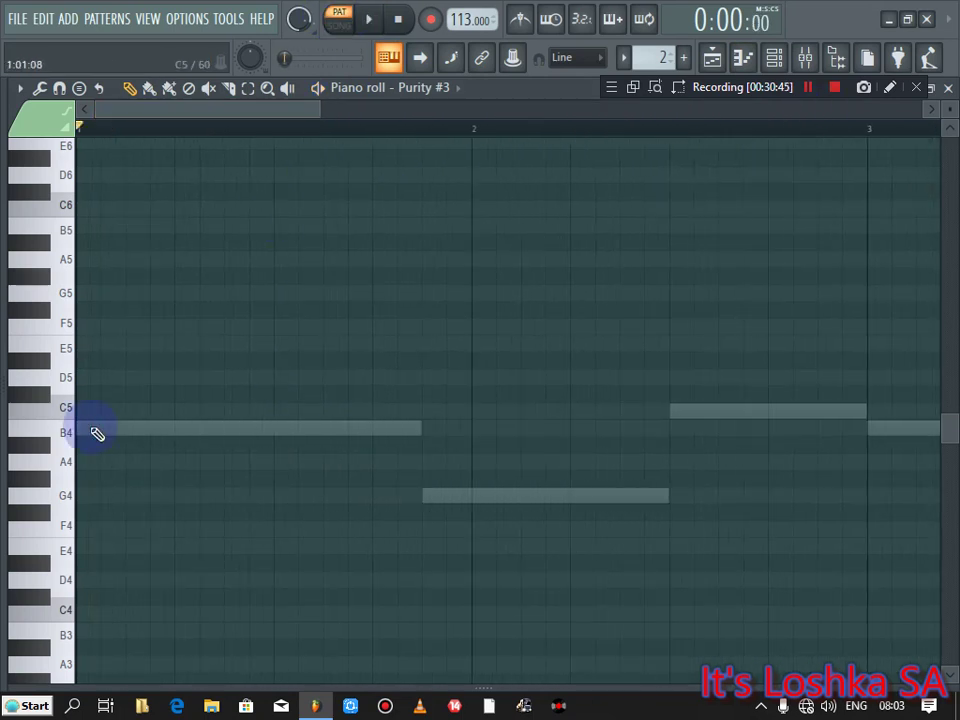
# Step: Draw one-step Purity #3 notes in bar 1: B4 on step 1, G5 on step 3, E5 on step 4 and D5 on step 5
pyautogui.click(84, 427)
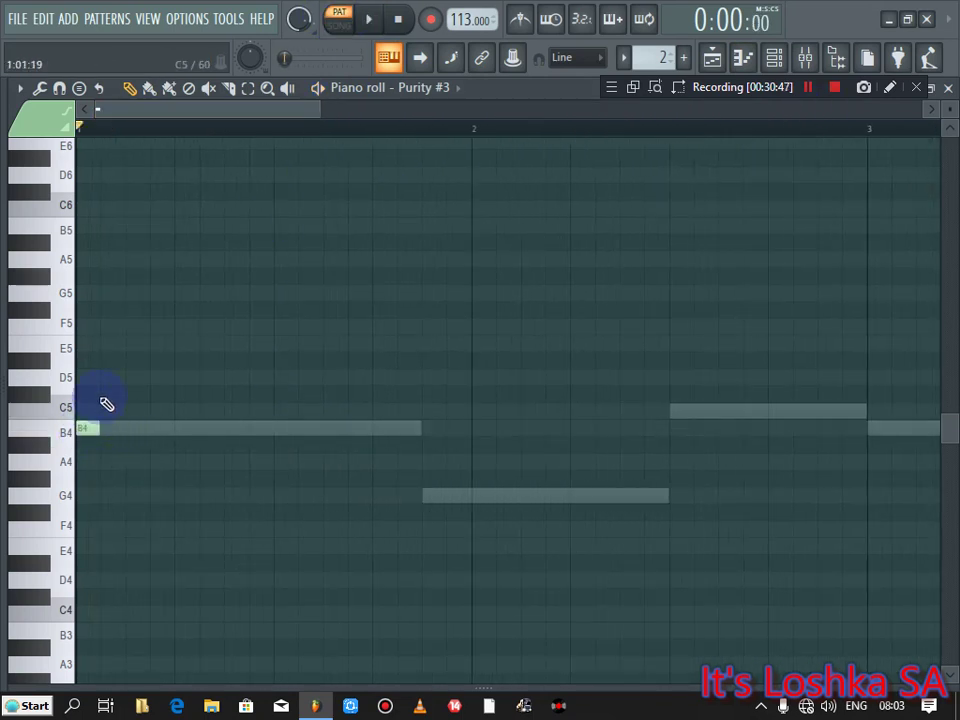
pyautogui.click(131, 296)
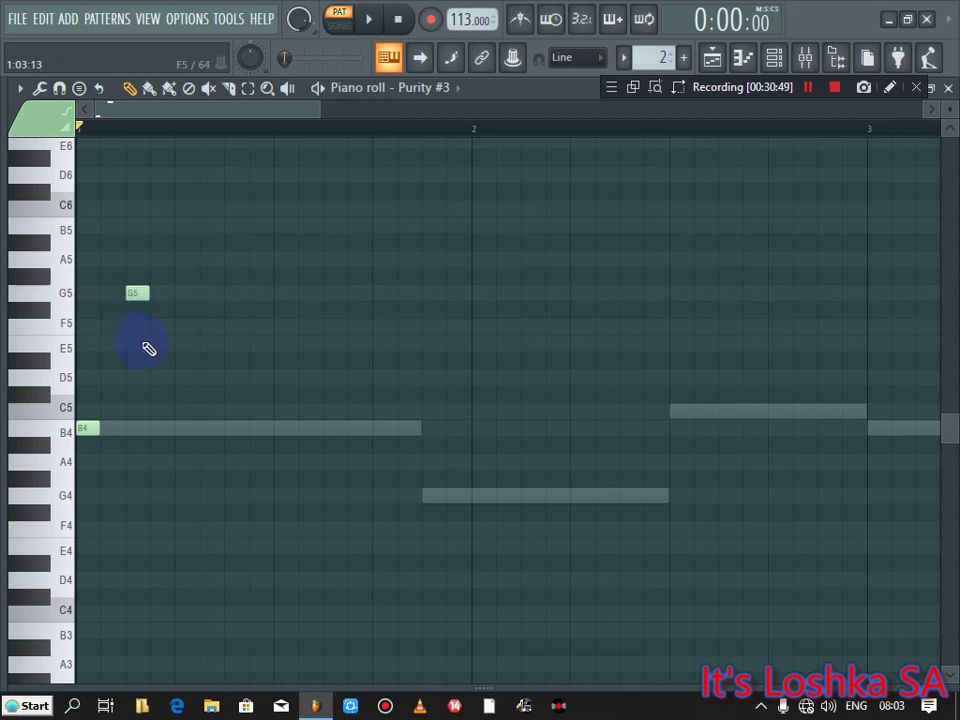
pyautogui.click(155, 345)
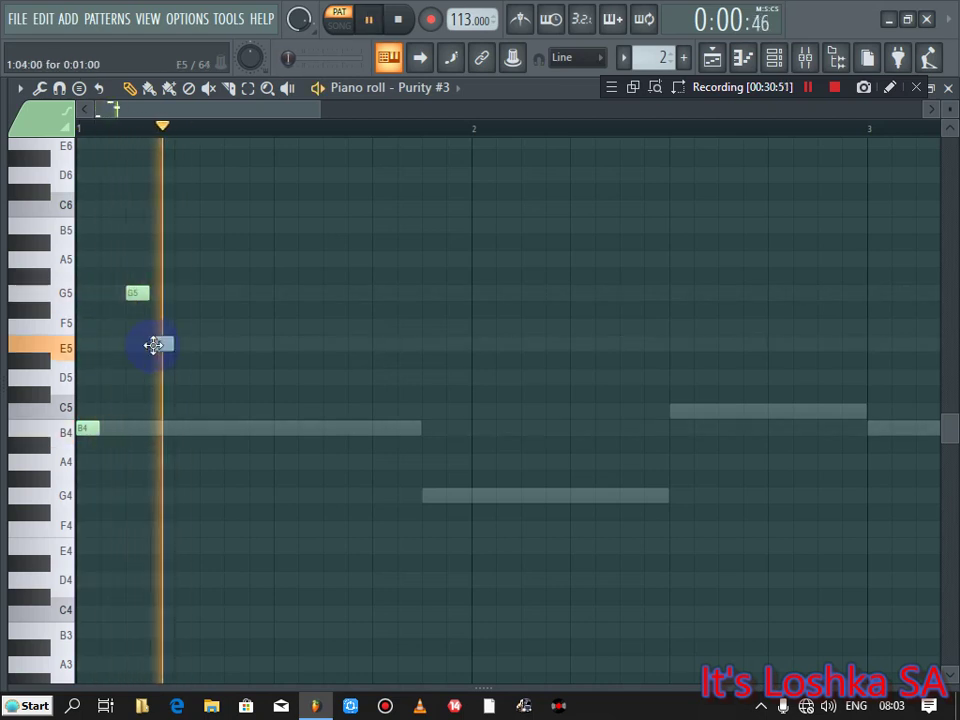
pyautogui.click(180, 378)
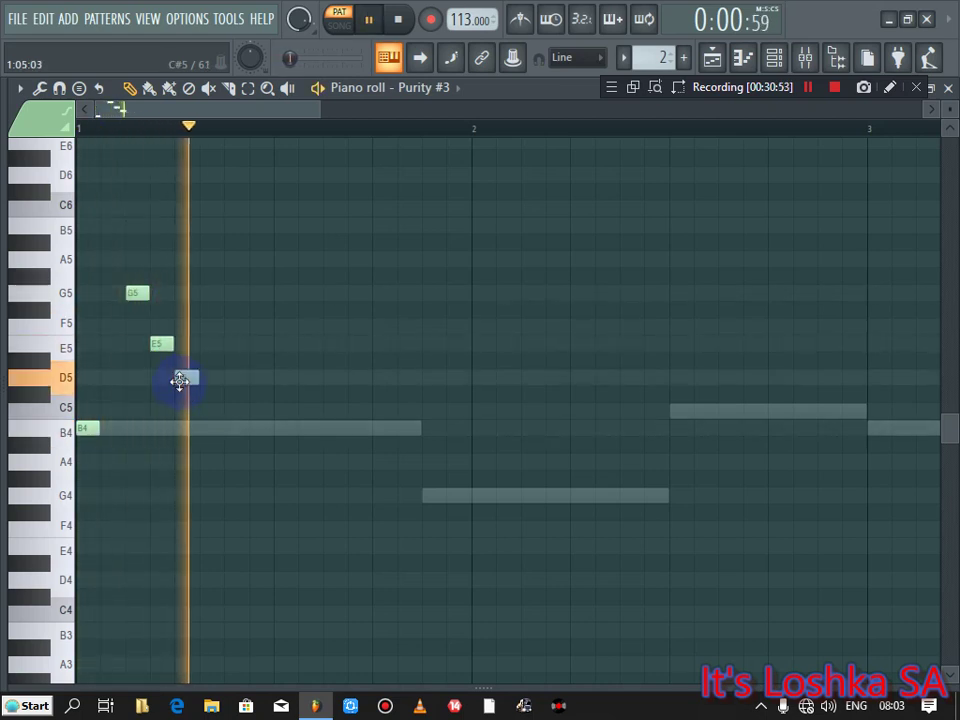
# Step: Move the D5 note on step 5 down to B4 and play the short melody repeatedly
pyautogui.press('space')
pyautogui.moveTo(181, 404); pyautogui.dragTo(180, 440)
pyautogui.press('space')
pyautogui.press('space')
pyautogui.press('space')
pyautogui.press('space')
pyautogui.press('space')
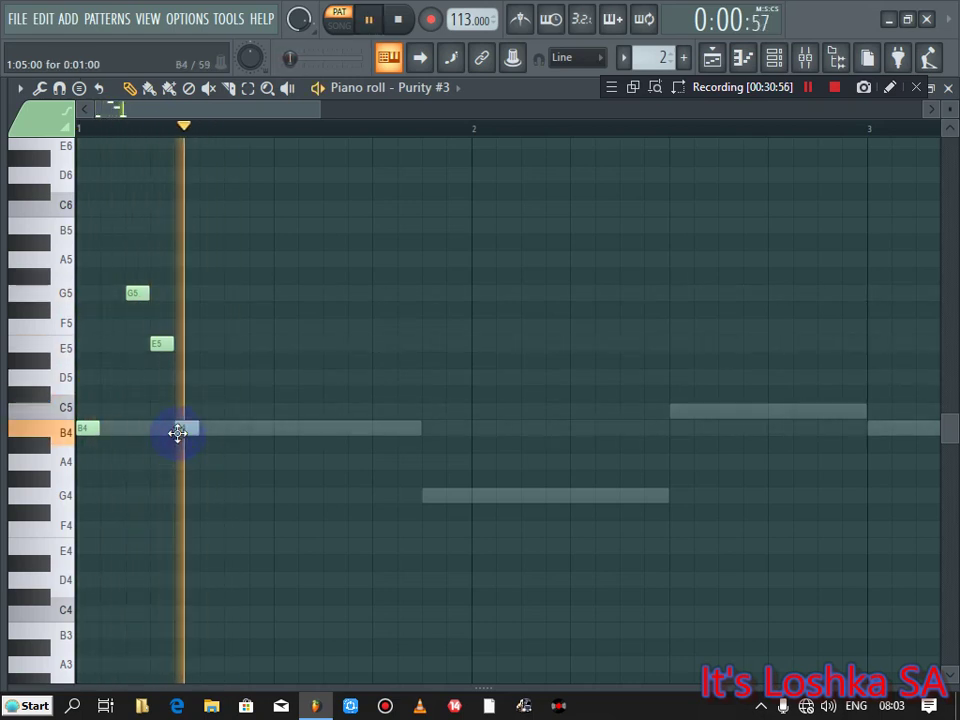
pyautogui.press('space')
pyautogui.press('space')
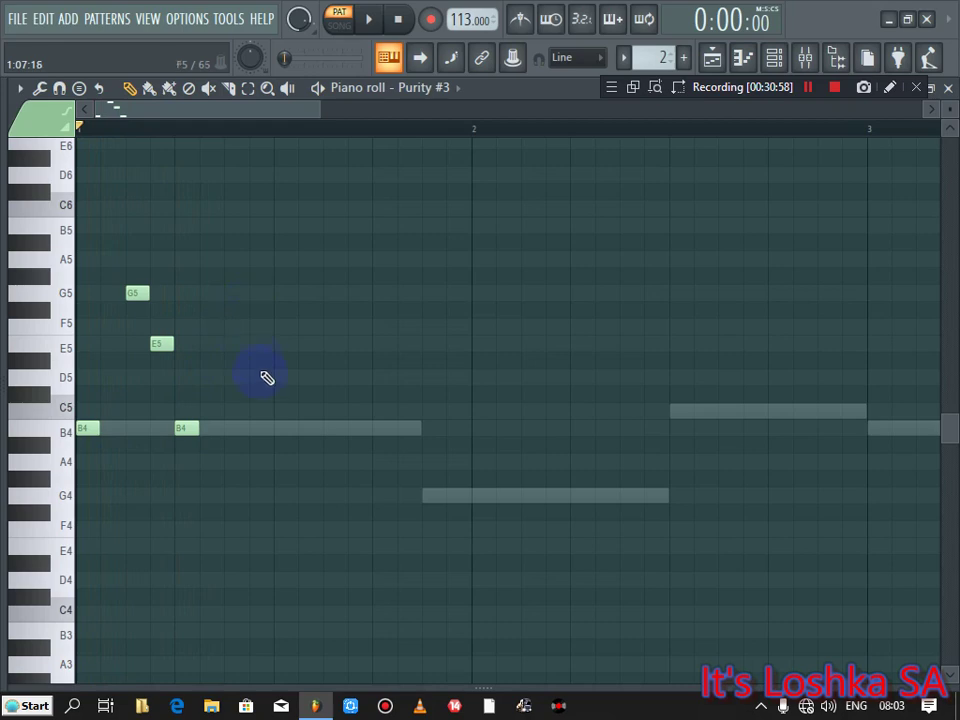
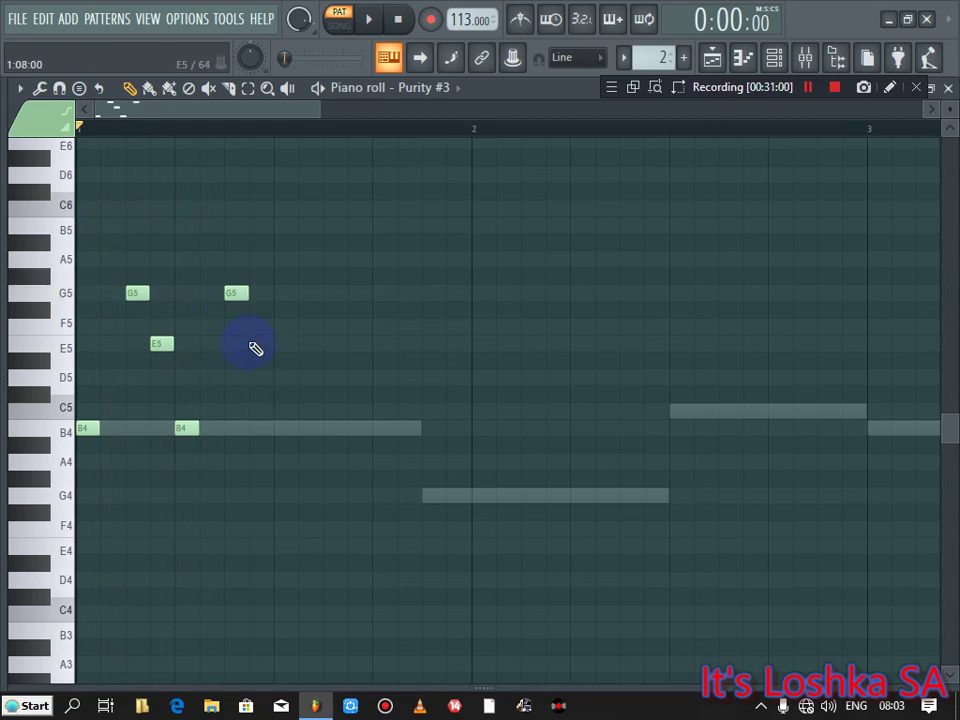
# Step: Repeat the G5, E5, B4 figure up to the end of bar 1, finishing on G5 and E5, and play the pattern
pyautogui.click(277, 428)
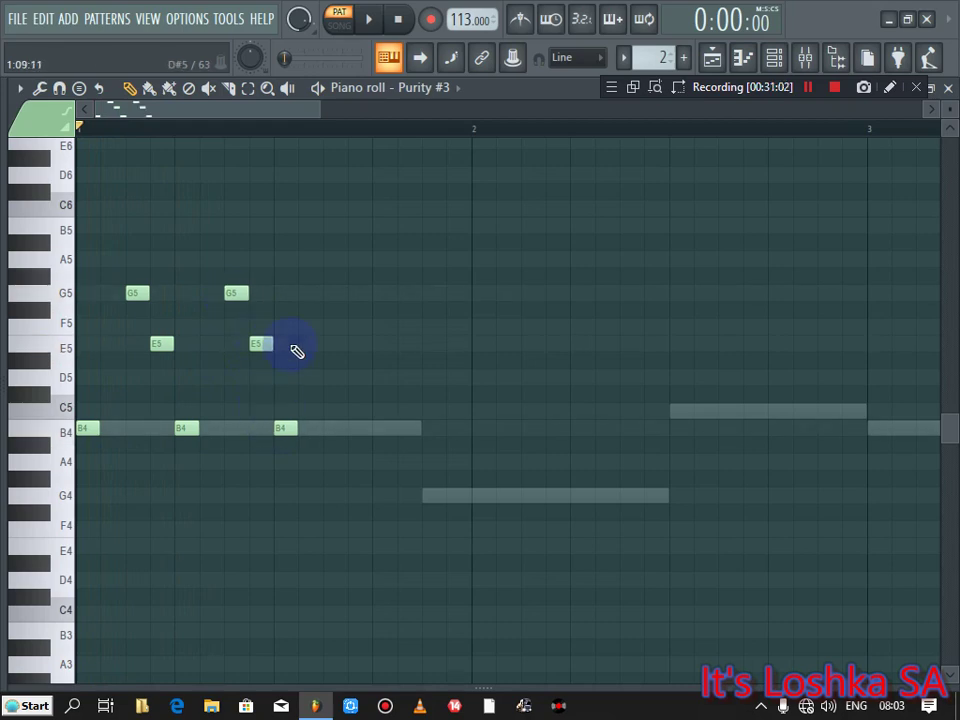
pyautogui.click(356, 343)
pyautogui.click(378, 428)
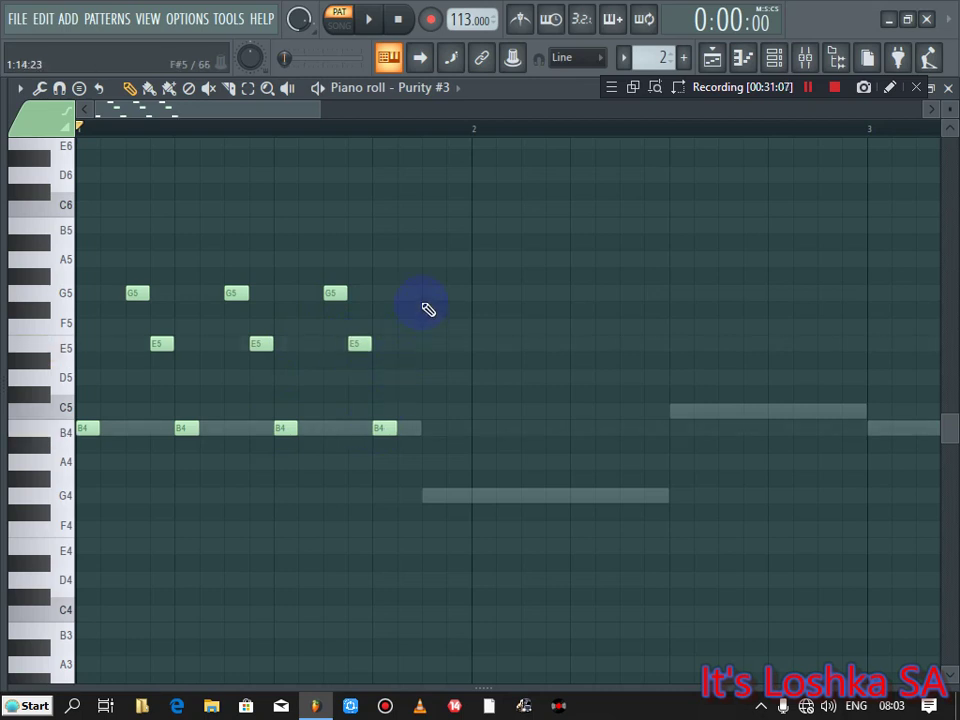
pyautogui.press('space')
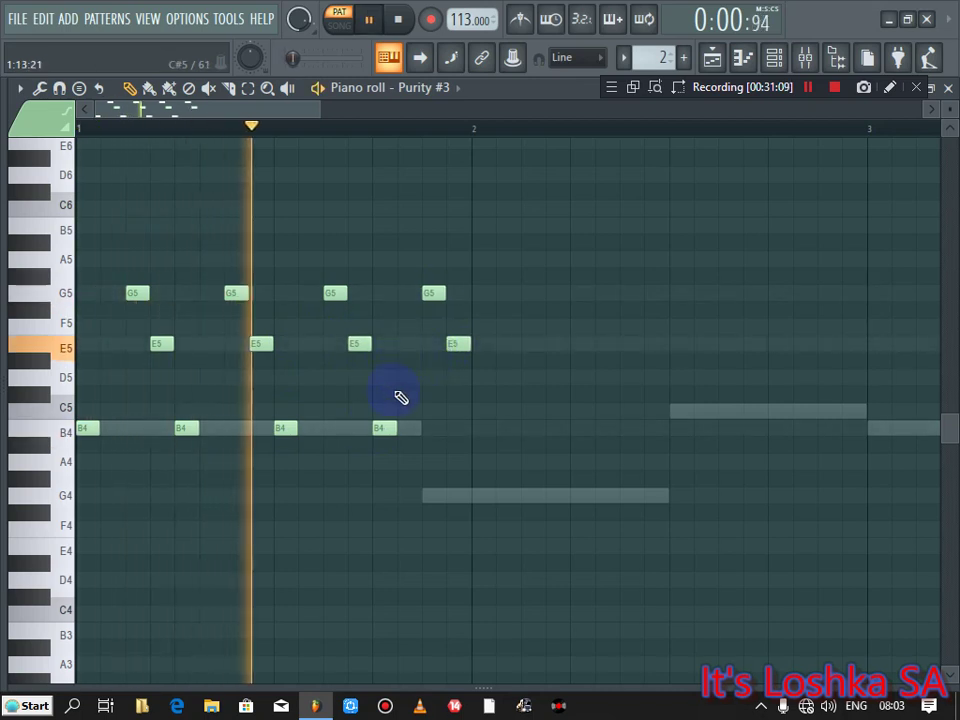
pyautogui.press('space')
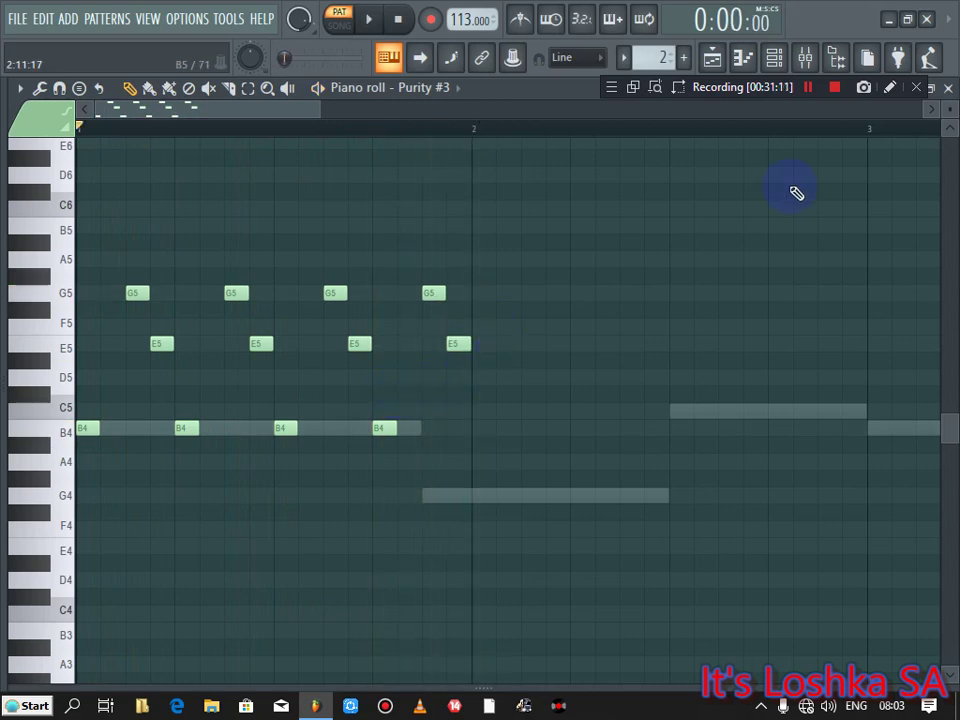
# Step: Check the Guitar Vox preset of Purity #3 while playing the one-bar melody, and return to the channel rack
pyautogui.click(948, 89)
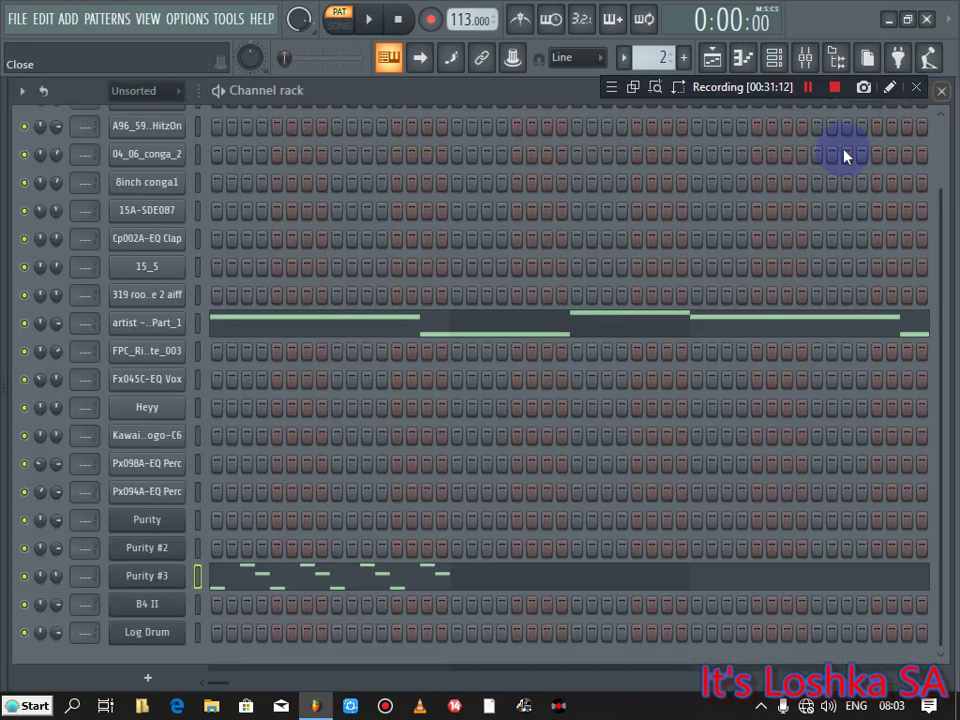
pyautogui.click(146, 576)
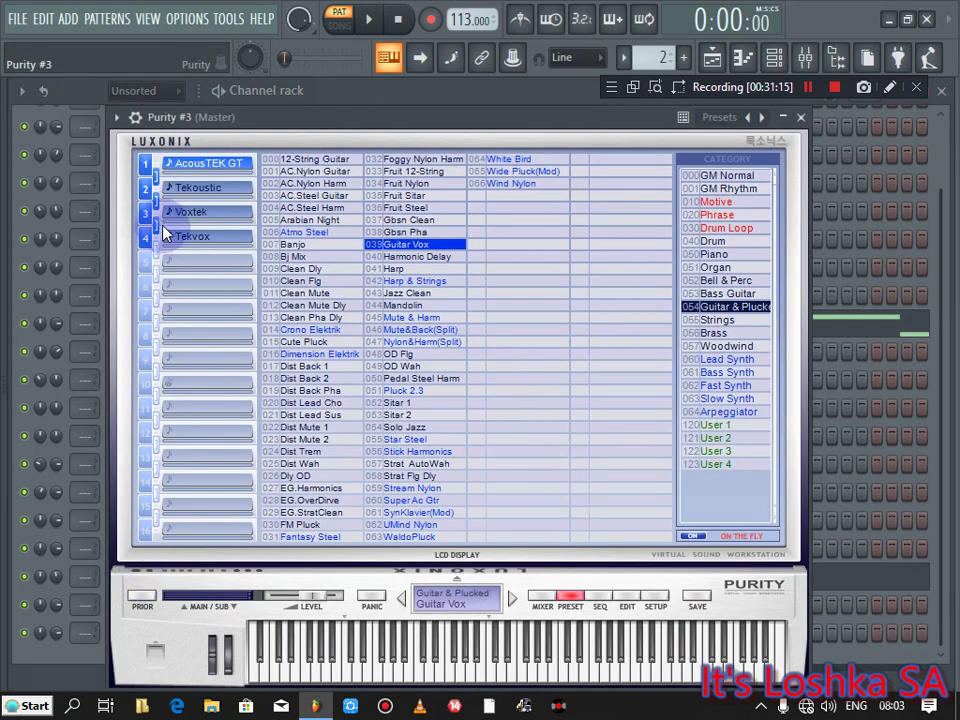
pyautogui.press('space')
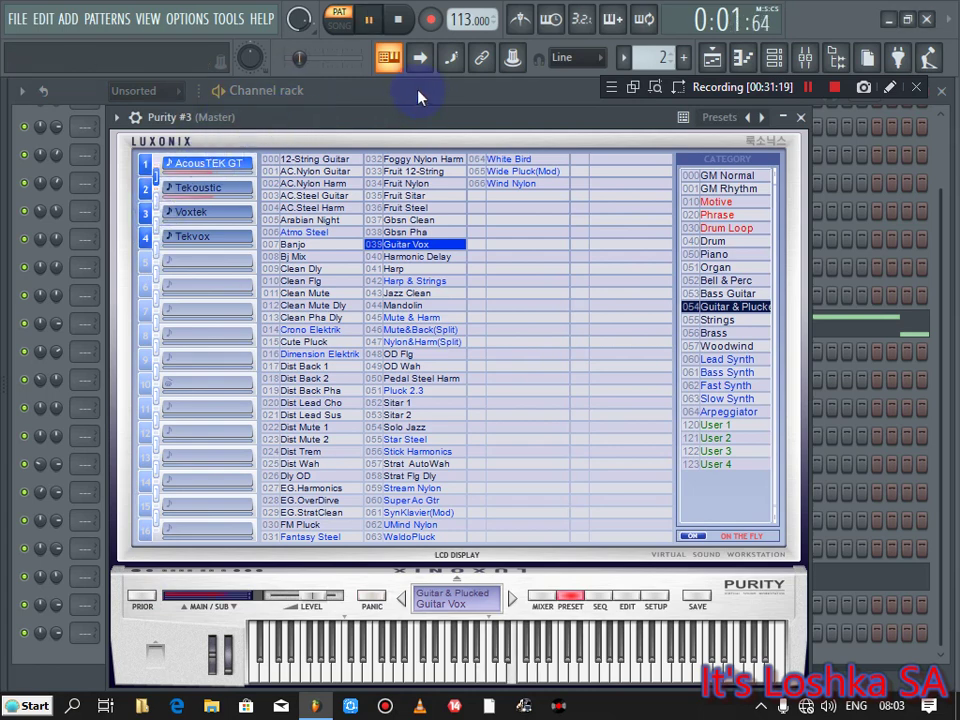
pyautogui.click(424, 95)
pyautogui.press('space')
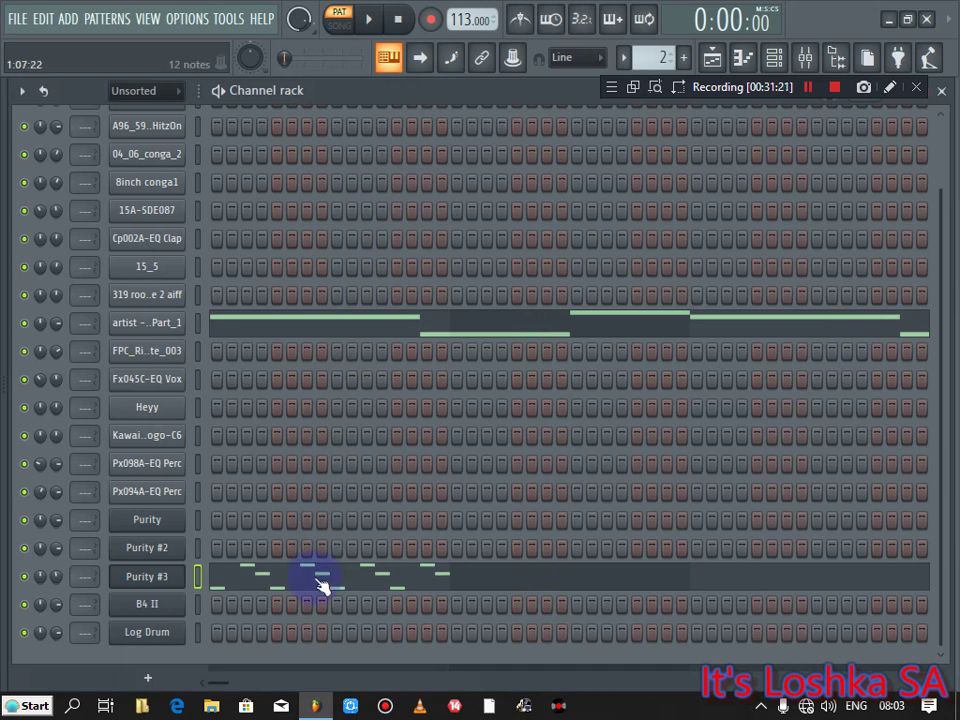
# Step: Duplicate the bar 1 Purity #3 melody three times in the piano roll so it fills bars 1 to 4
pyautogui.click(319, 583)
pyautogui.moveTo(477, 133); pyautogui.dragTo(43, 268)
pyautogui.moveTo(321, 104); pyautogui.dragTo(597, 144)
pyautogui.hotkey('ctrl', 'b')
pyautogui.hotkey('ctrl', 'b')
pyautogui.press('space')
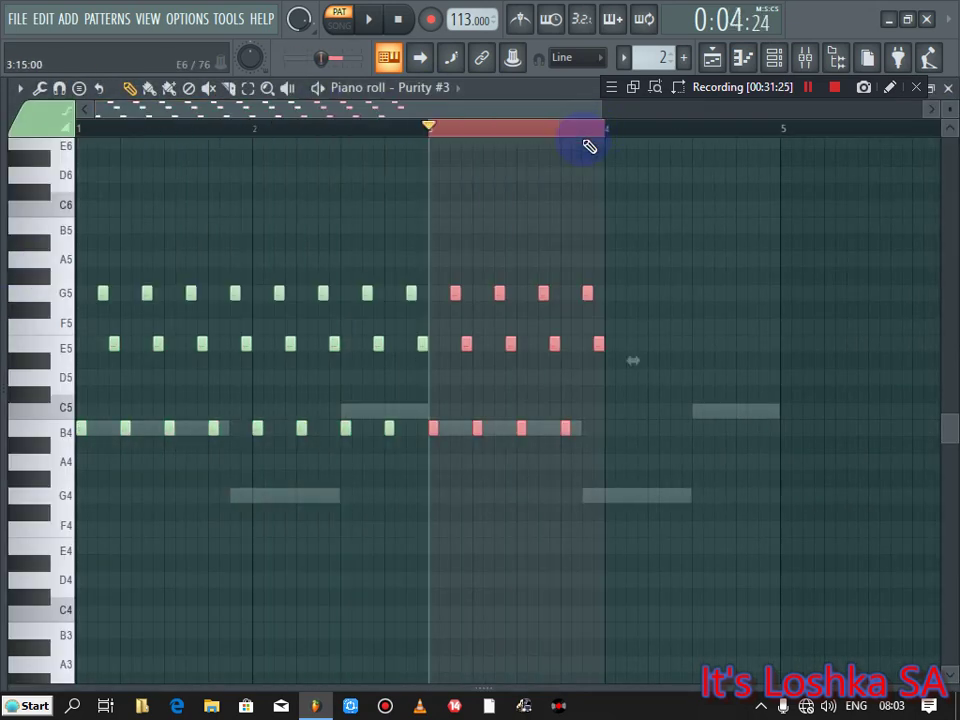
pyautogui.hotkey('ctrl', 'b')
pyautogui.click(948, 89)
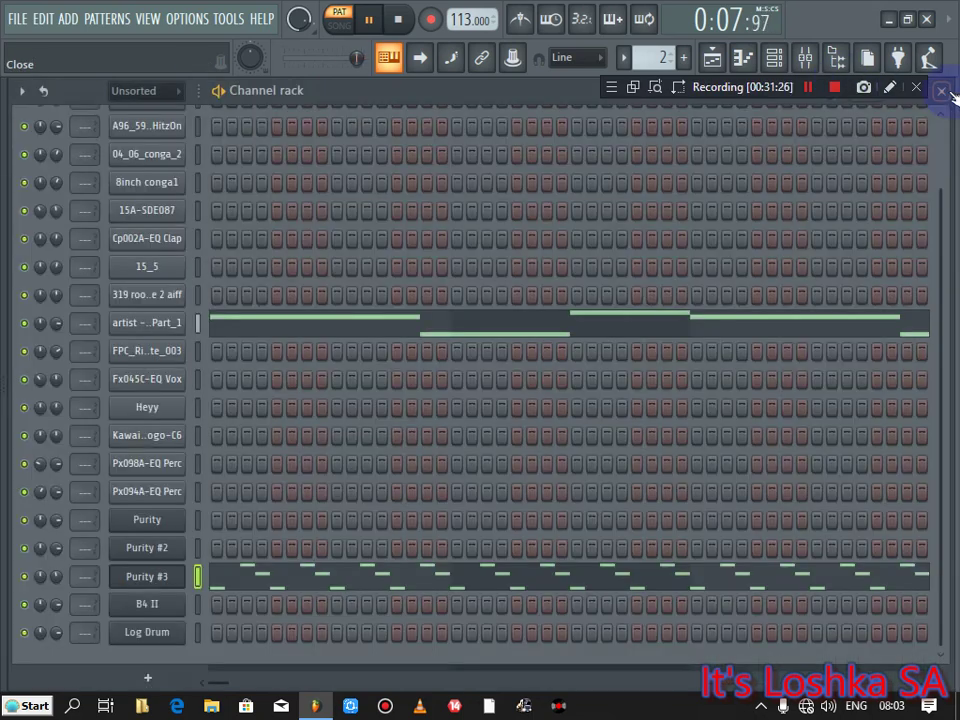
# Step: Play the arrangement in song mode and raise the Purity #3 channel volume
pyautogui.click(398, 22)
pyautogui.click(340, 20)
pyautogui.press('space')
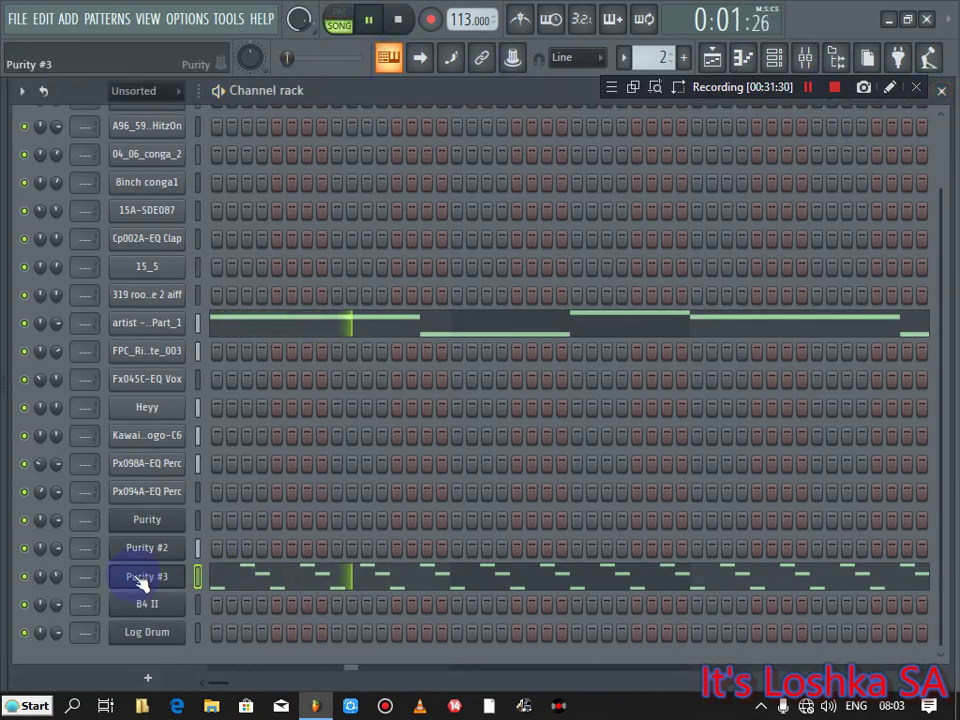
pyautogui.moveTo(62, 576)
pyautogui.mouseDown()
pyautogui.moveTo(62, 598)
pyautogui.moveTo(56, 570)
pyautogui.mouseUp()
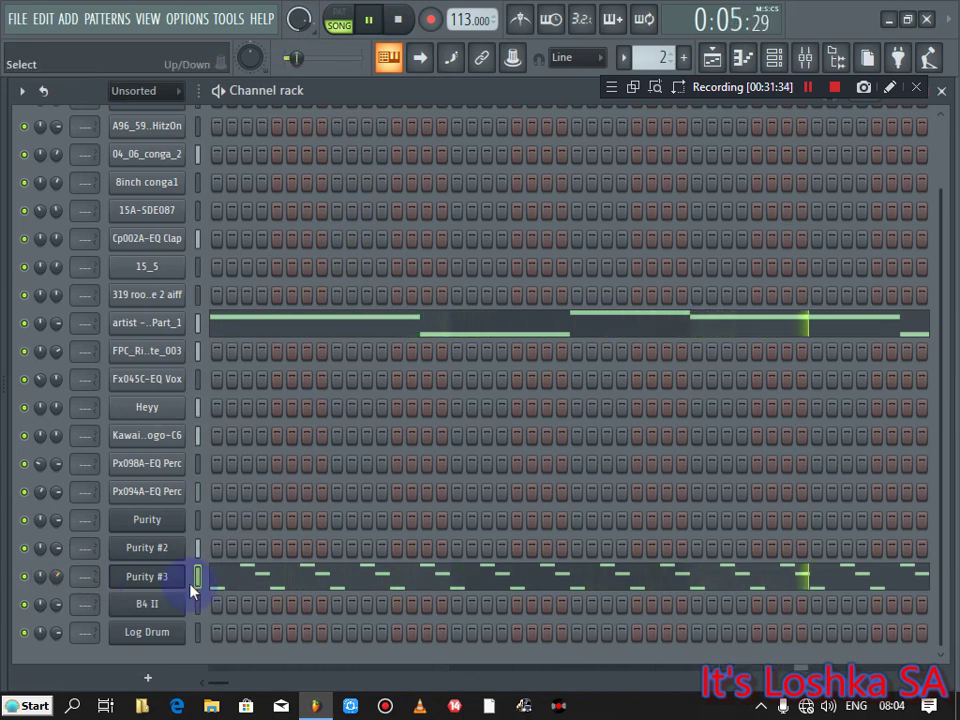
# Step: Cut the Purity #3 notes from pattern 2 and paste them into the same channel in the empty pattern 6
pyautogui.rightClick(140, 575)
pyautogui.click(385, 458)
pyautogui.click(655, 57)
pyautogui.click(739, 101)
pyautogui.rightClick(155, 585)
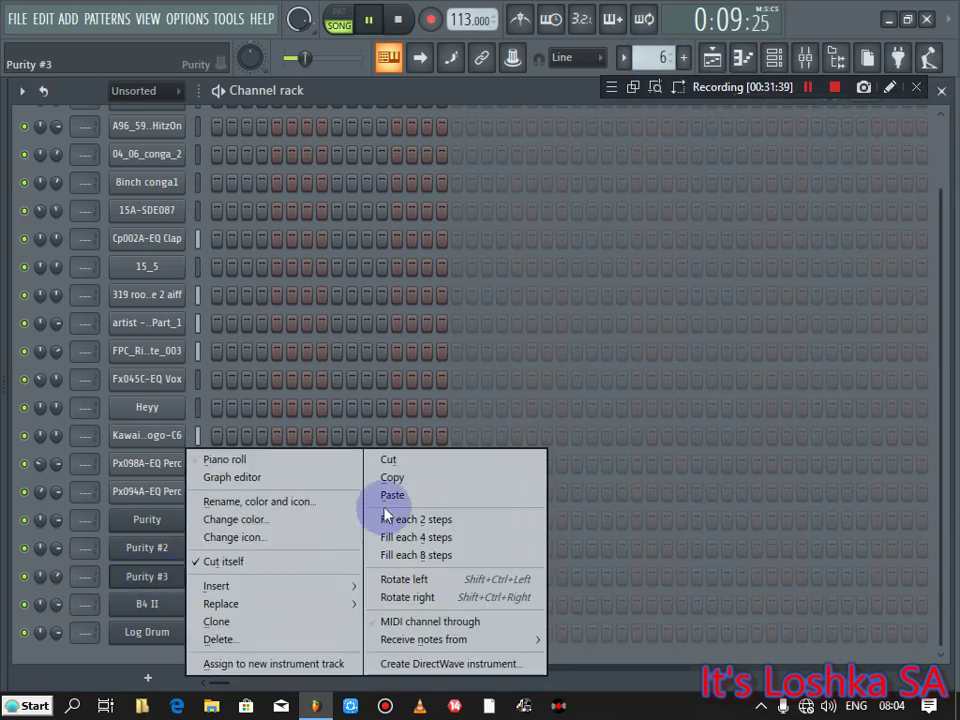
pyautogui.click(392, 496)
# Step: Paint Pattern 6 on playlist Track 12 from bar 1 through bar 16 and close the playlist
pyautogui.click(711, 57)
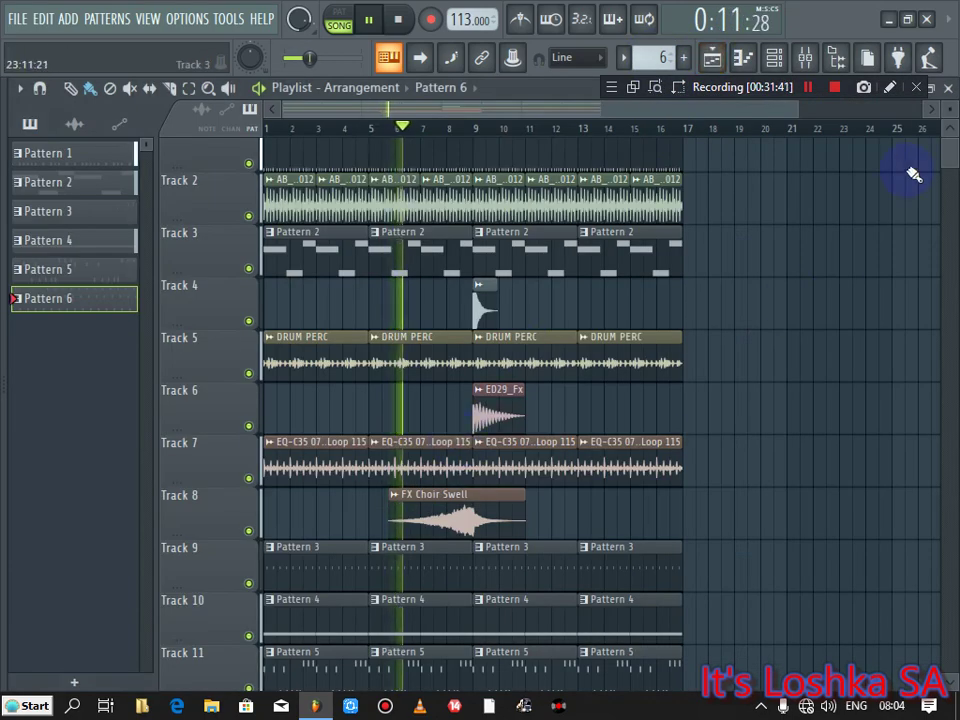
pyautogui.moveTo(949, 150); pyautogui.dragTo(955, 170)
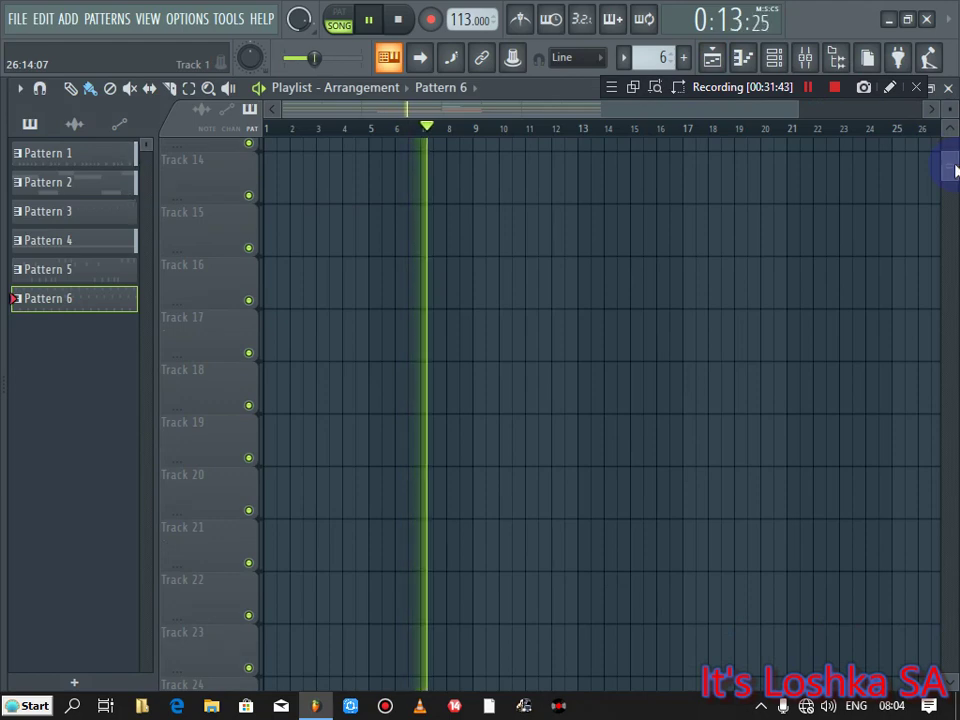
pyautogui.scroll(3, 949, 163)
pyautogui.moveTo(270, 220); pyautogui.dragTo(671, 212)
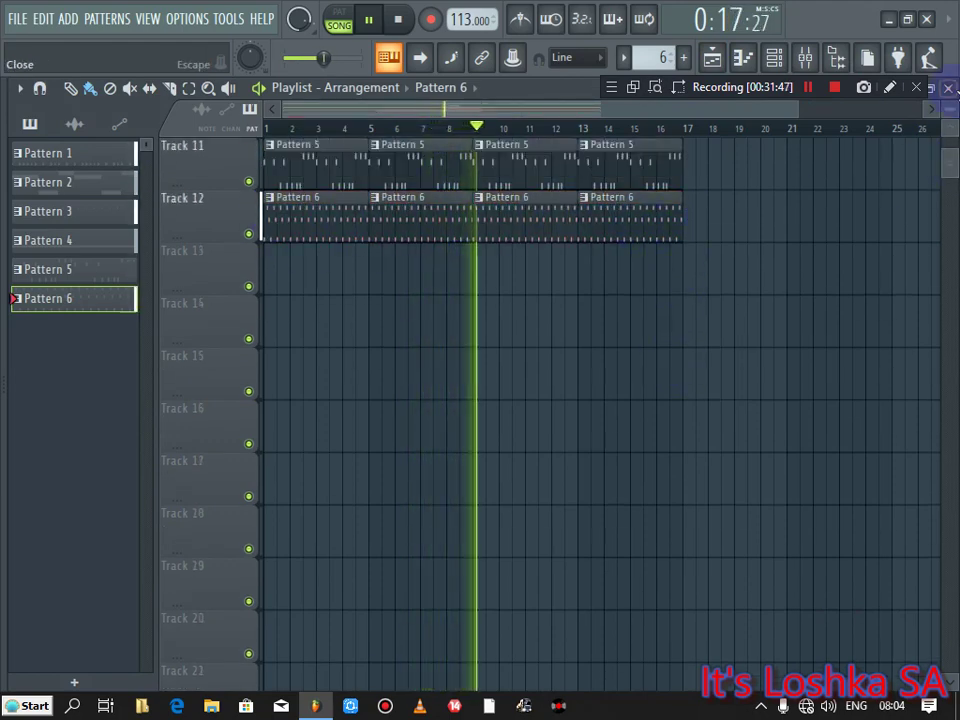
pyautogui.click(947, 88)
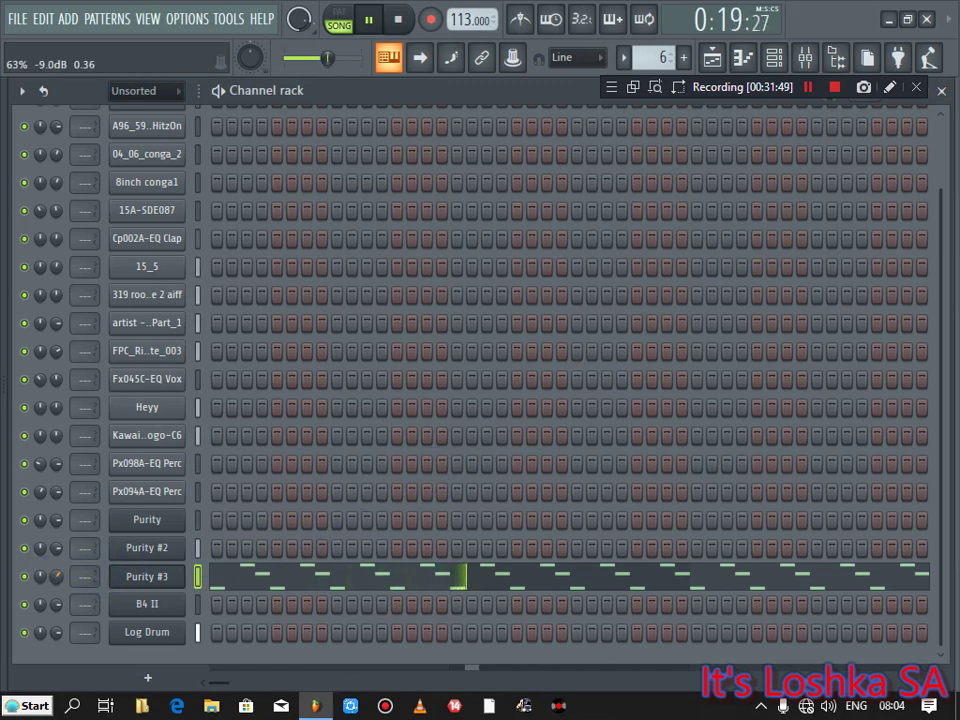
# Step: Insert a GMS synth channel just above B4 II and stop playback
pyautogui.rightClick(140, 604)
pyautogui.moveTo(300, 587)
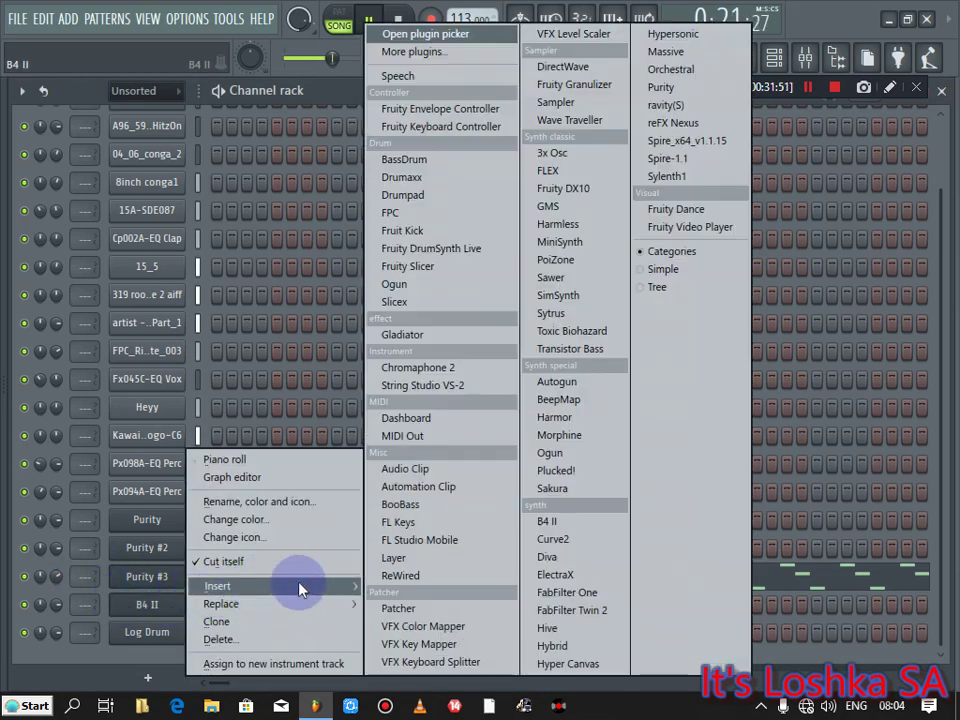
pyautogui.click(553, 208)
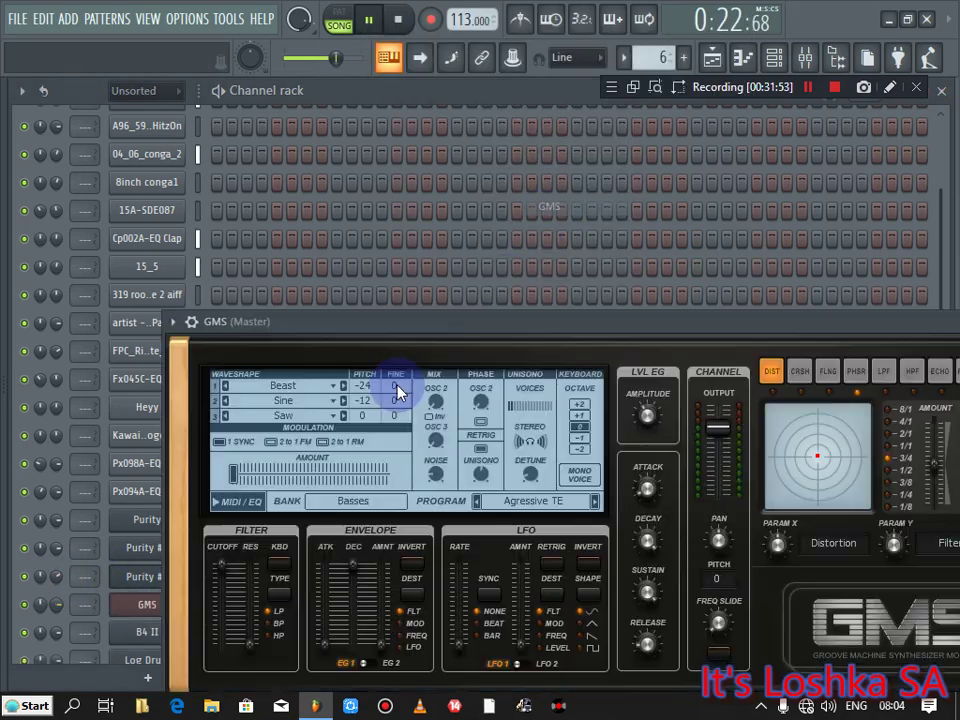
pyautogui.press('space')
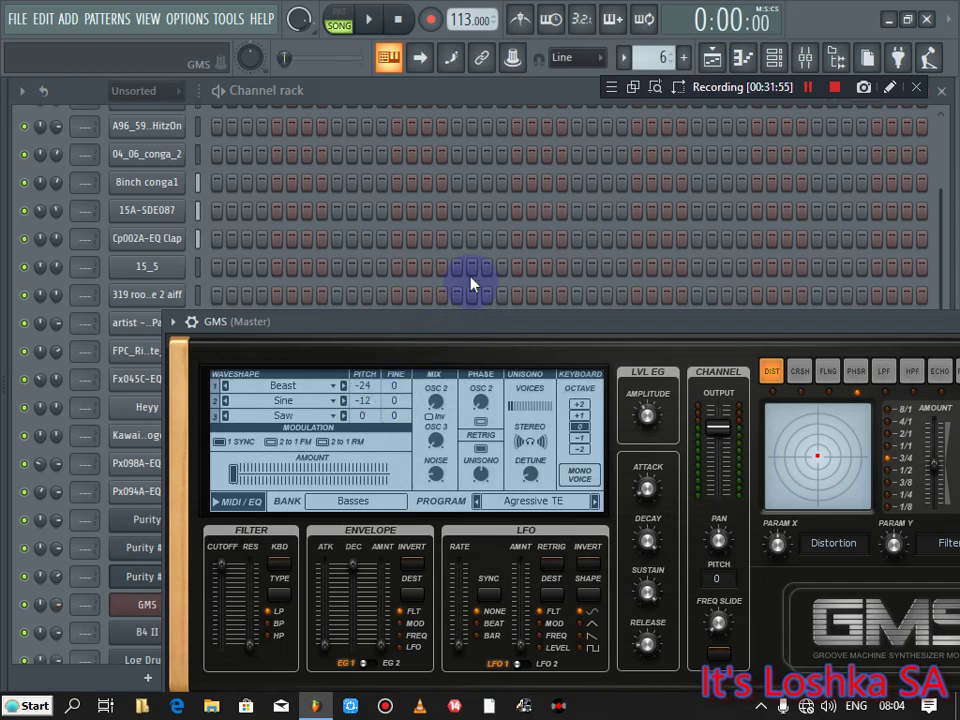
pyautogui.click(459, 97)
# Step: Copy the Purity #3 melody of pattern 6 and paste it into the GMS channel
pyautogui.rightClick(175, 577)
pyautogui.click(396, 478)
pyautogui.rightClick(168, 604)
pyautogui.click(392, 495)
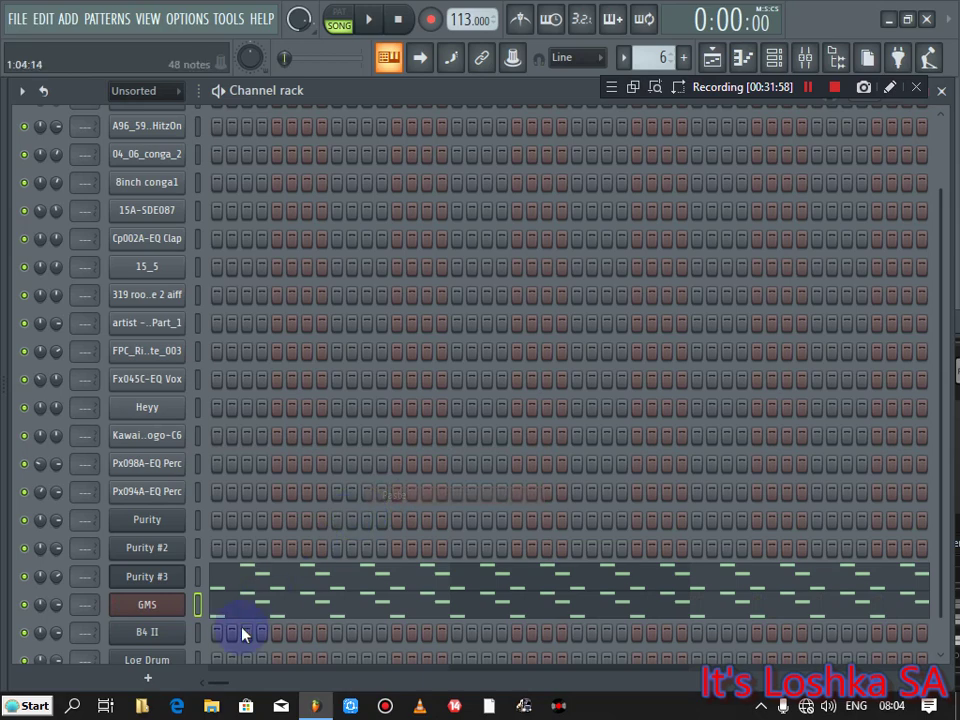
# Step: Load the Amphibian TE preset from the GMS Leads & Synths bank and play pattern 6 in pattern mode
pyautogui.click(155, 605)
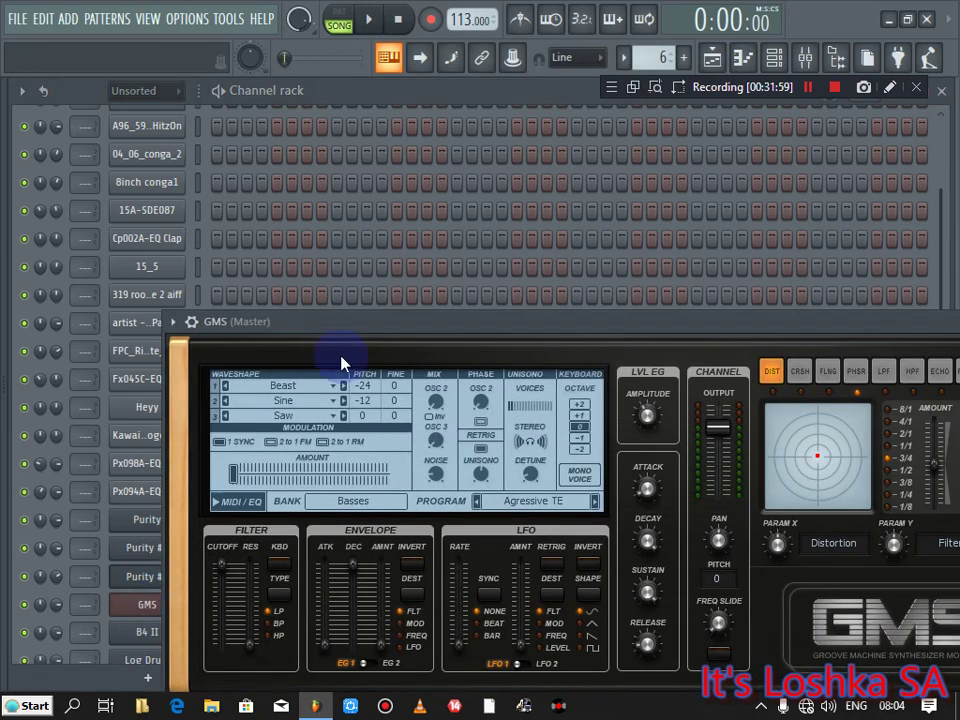
pyautogui.click(363, 505)
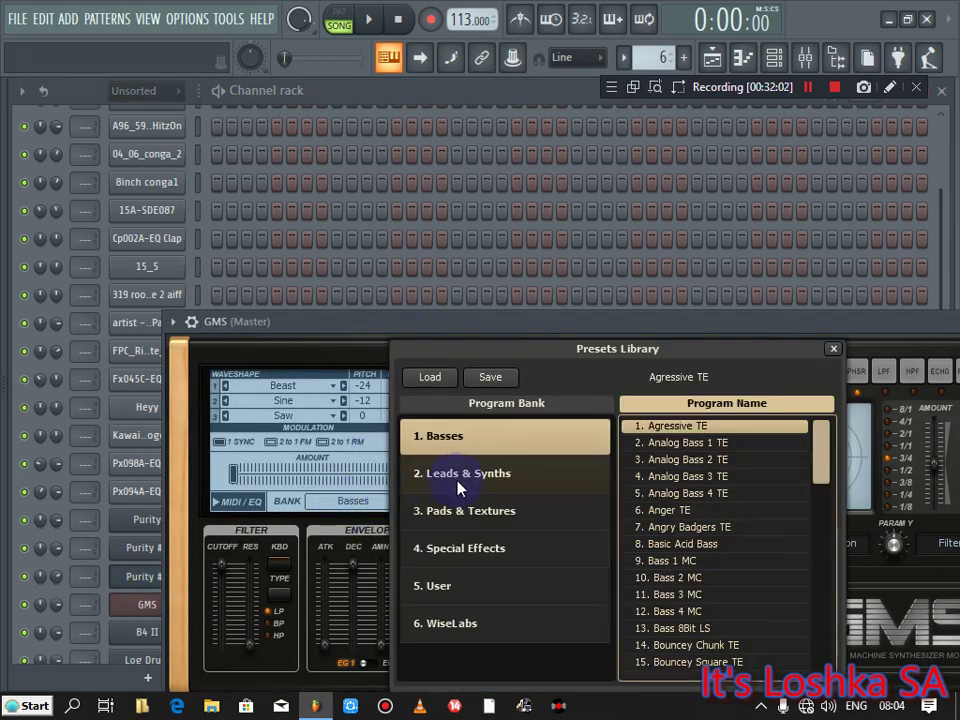
pyautogui.click(468, 473)
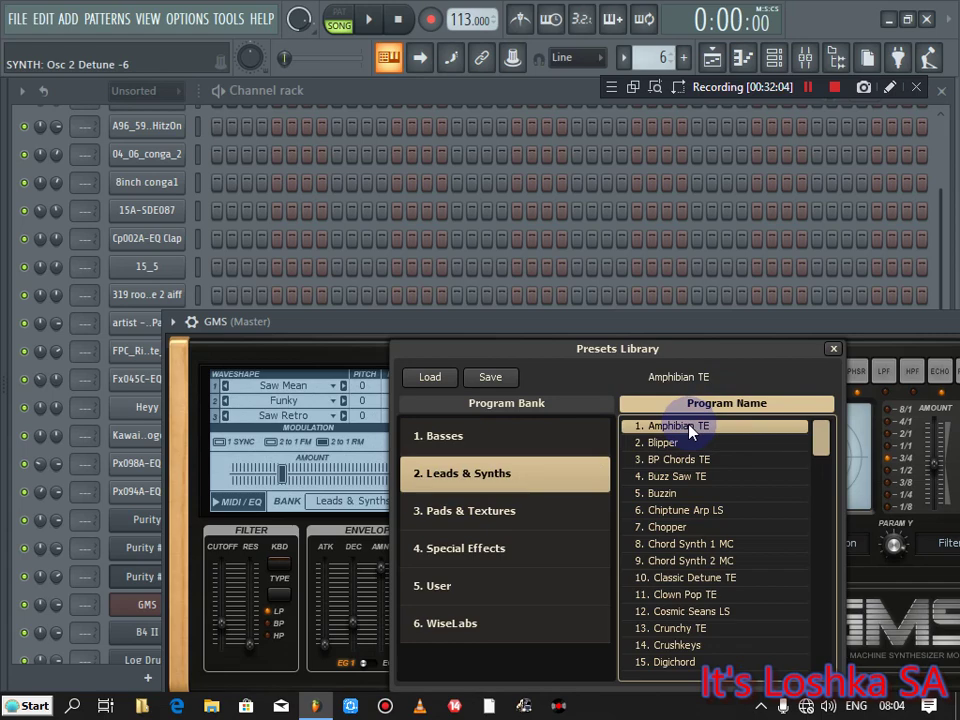
pyautogui.press('space')
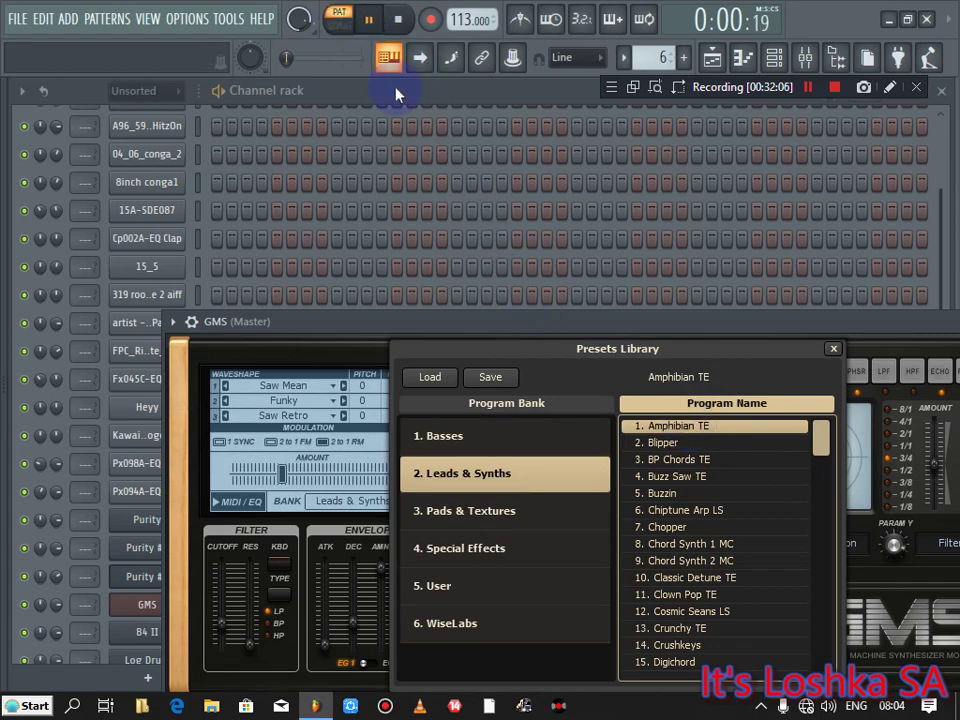
pyautogui.click(493, 92)
# Step: Lower the GMS channel volume and transpose its pattern 6 notes up one octave
pyautogui.moveTo(56, 604); pyautogui.dragTo(56, 640)
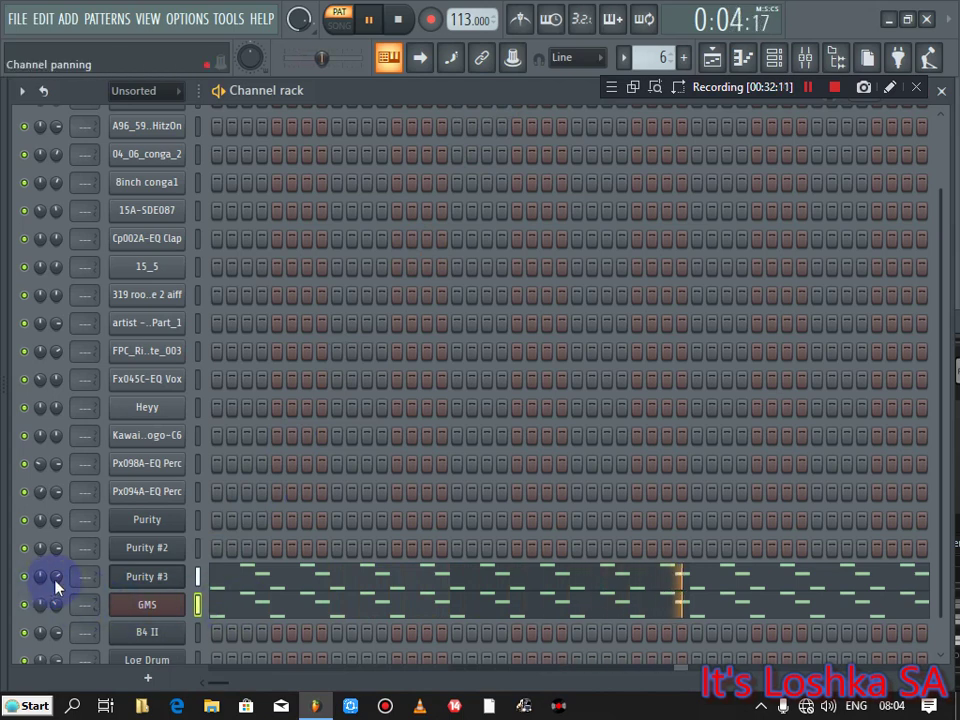
pyautogui.click(246, 606)
pyautogui.hotkey('ctrl', 'Up')
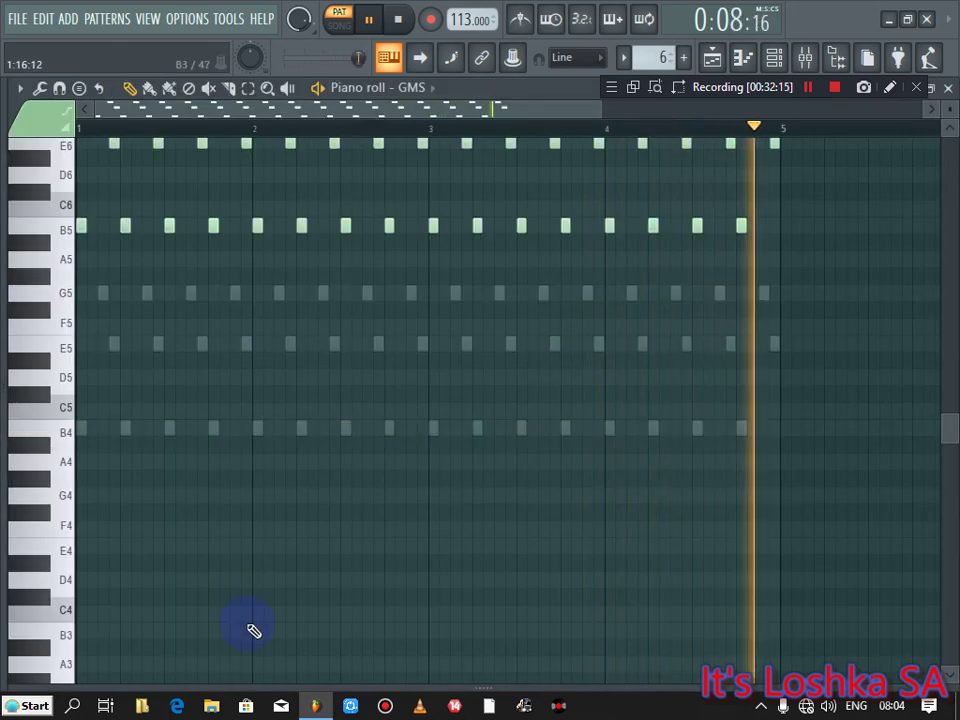
pyautogui.click(946, 88)
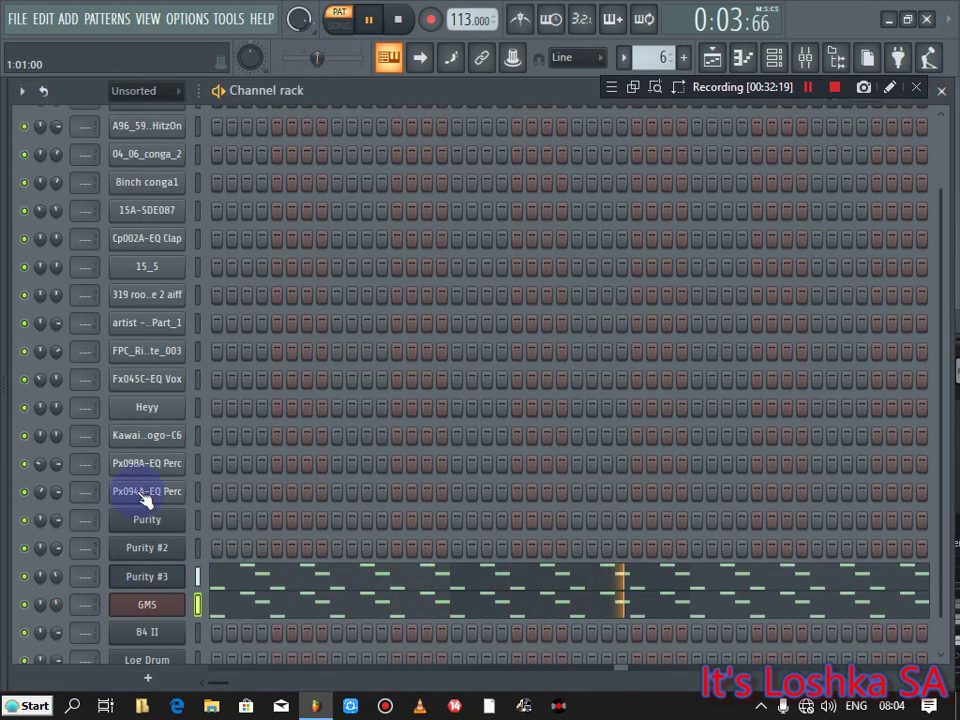
# Step: Lower the Purity #3 channel volume and play the arrangement briefly in song mode
pyautogui.moveTo(57, 577); pyautogui.dragTo(57, 610)
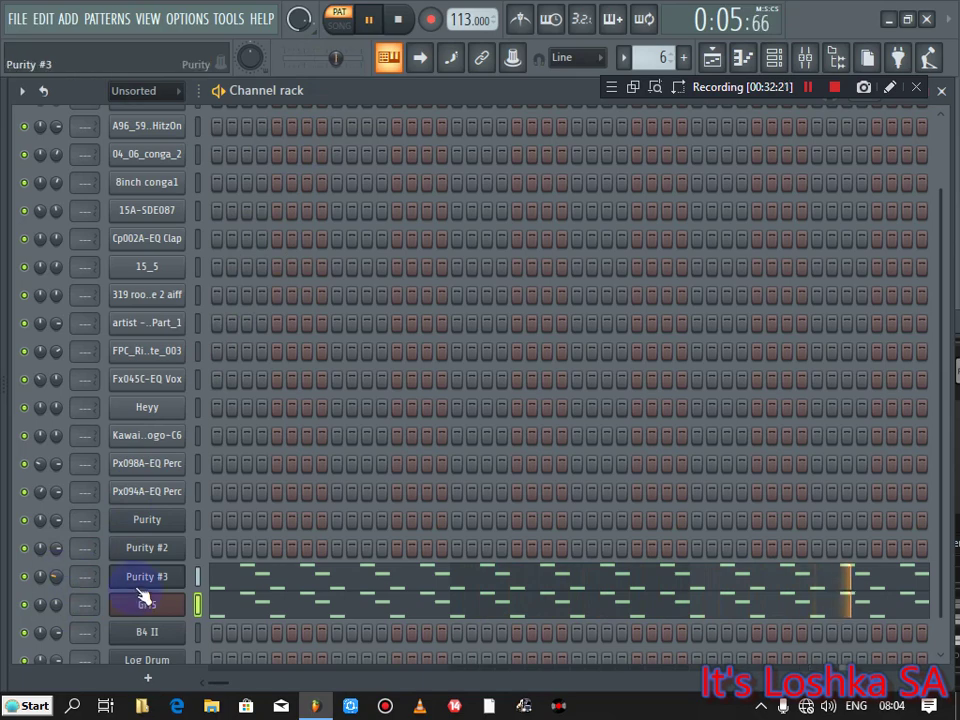
pyautogui.click(140, 578)
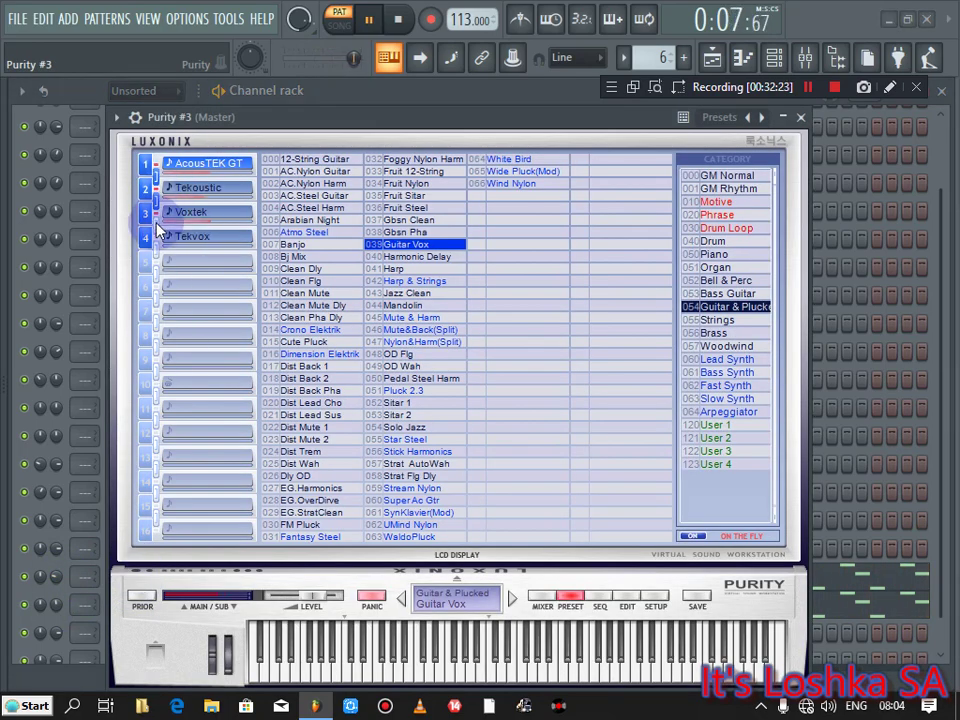
pyautogui.click(800, 117)
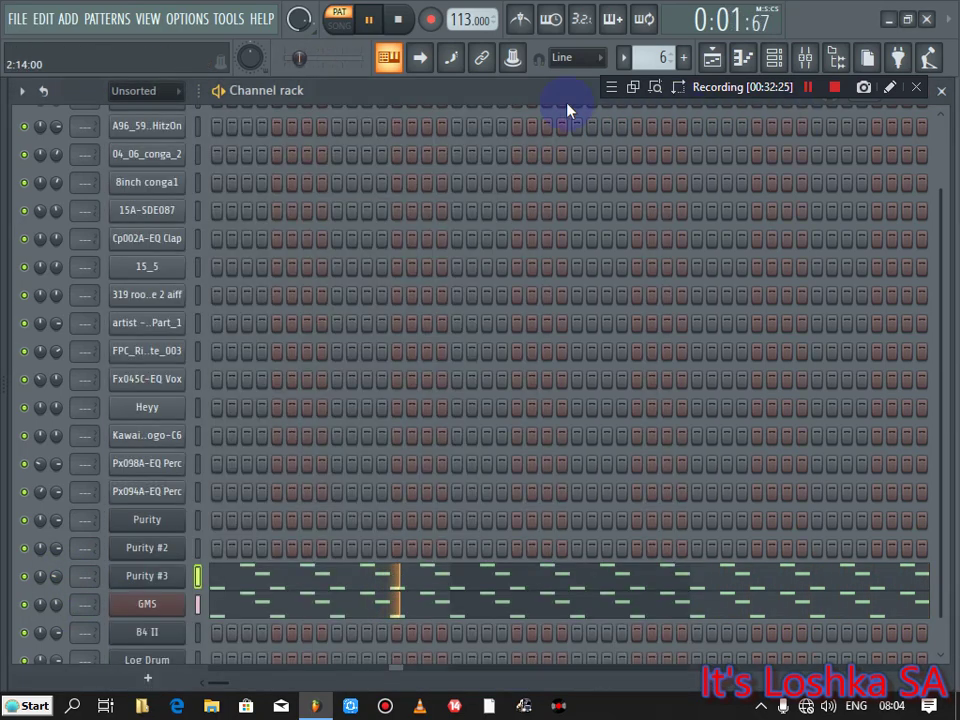
pyautogui.click(340, 30)
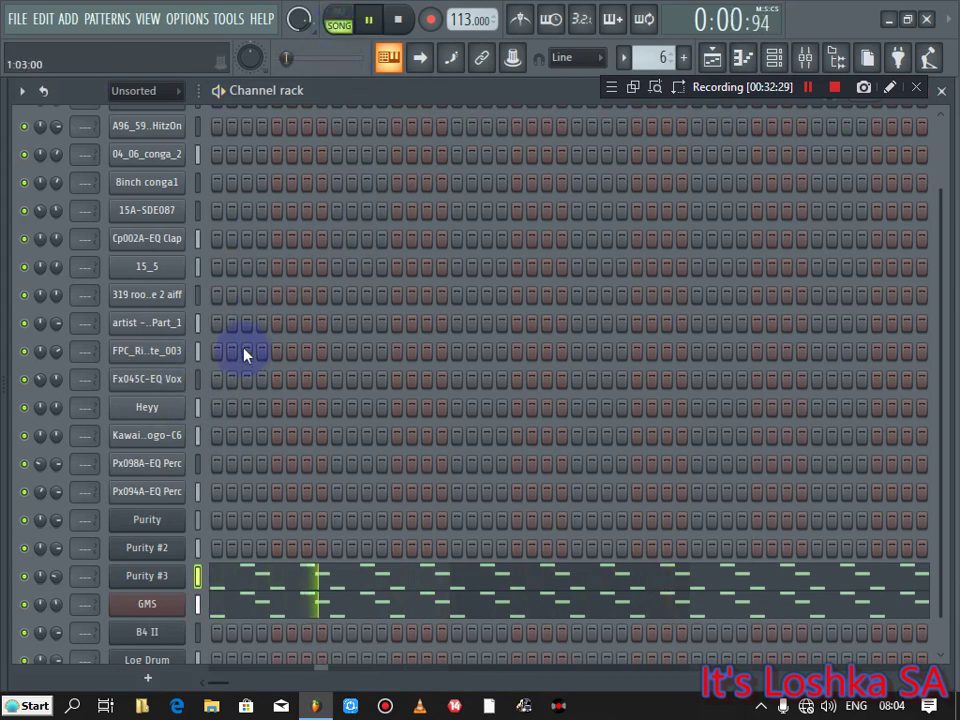
pyautogui.click(400, 22)
pyautogui.press('space')
pyautogui.press('space')
# Step: Mute the Purity #3 channel and delete all G6 notes from the GMS part of pattern 6
pyautogui.click(240, 603)
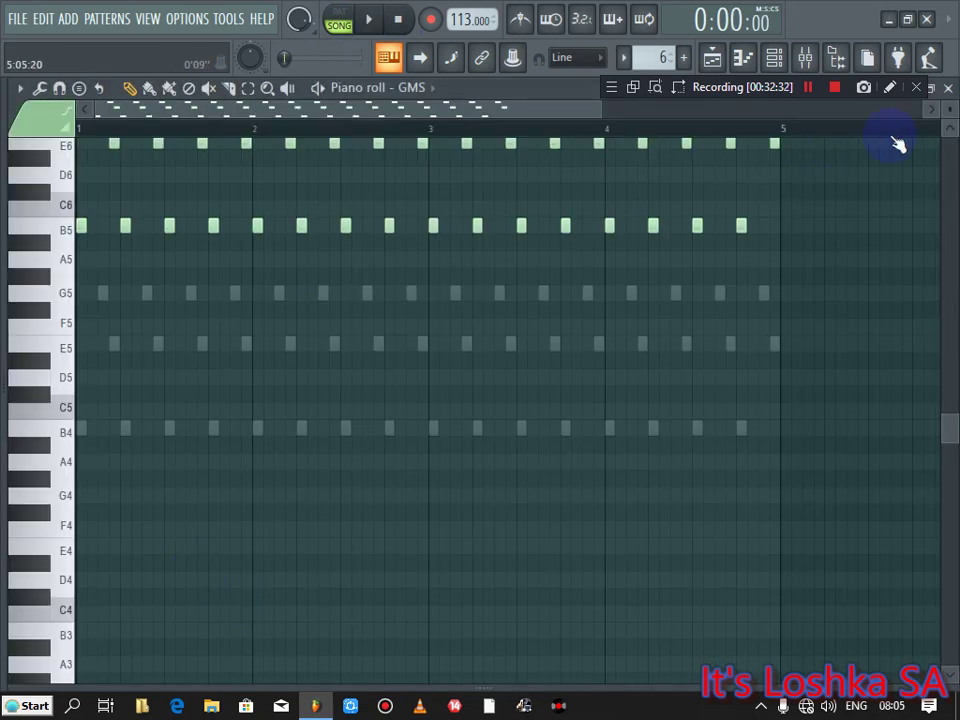
pyautogui.moveTo(597, 108); pyautogui.dragTo(536, 124)
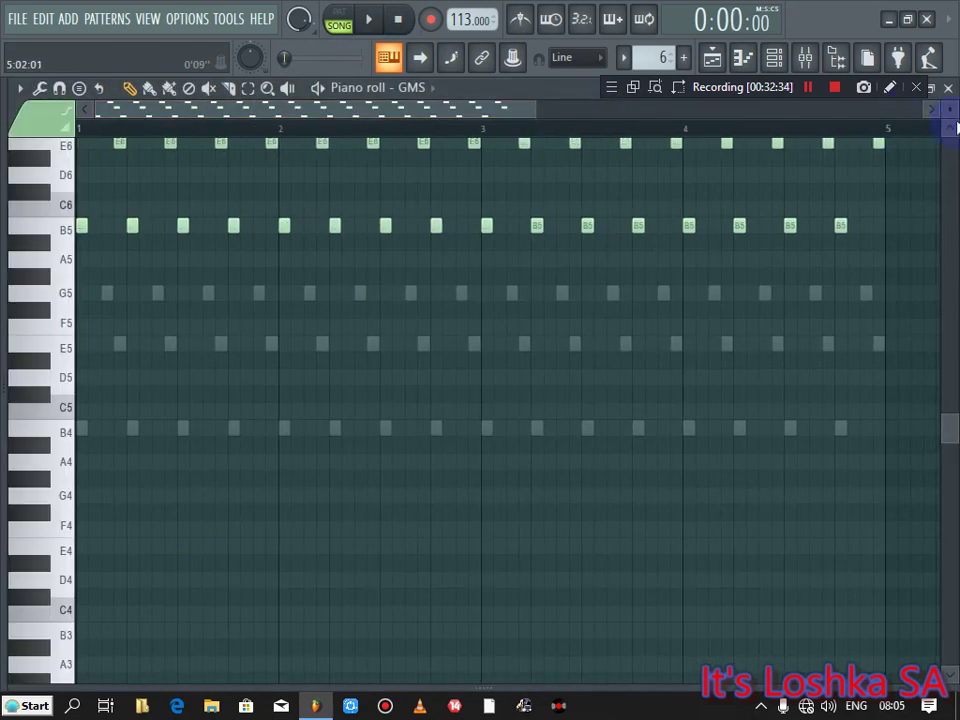
pyautogui.click(951, 129)
pyautogui.scroll(5, 690, 263)
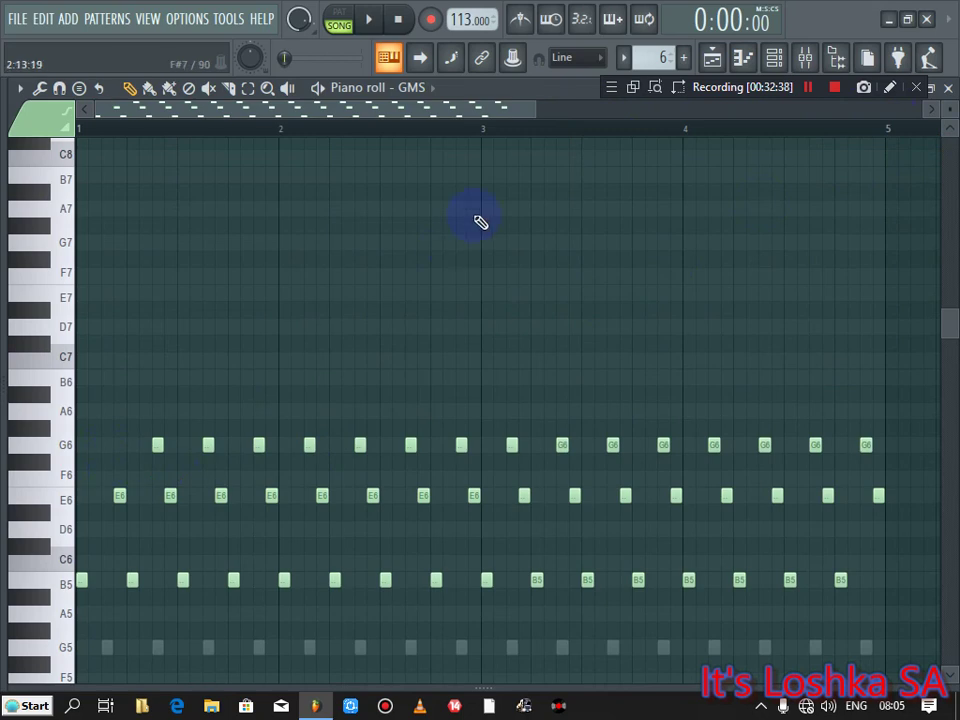
pyautogui.click(745, 57)
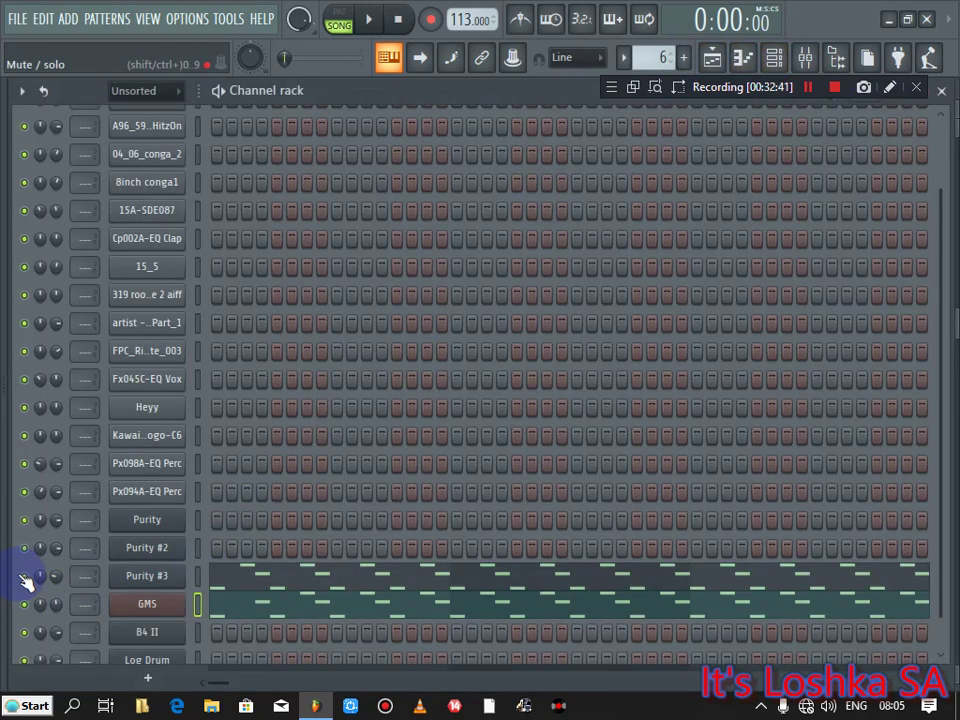
pyautogui.click(214, 601)
pyautogui.press('space')
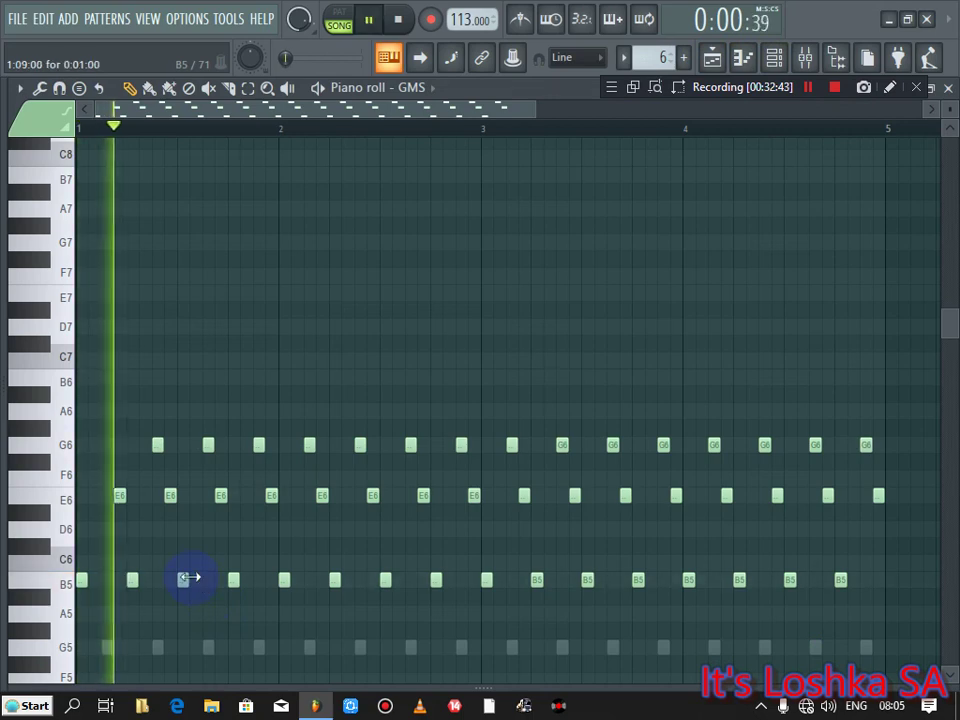
pyautogui.press('space')
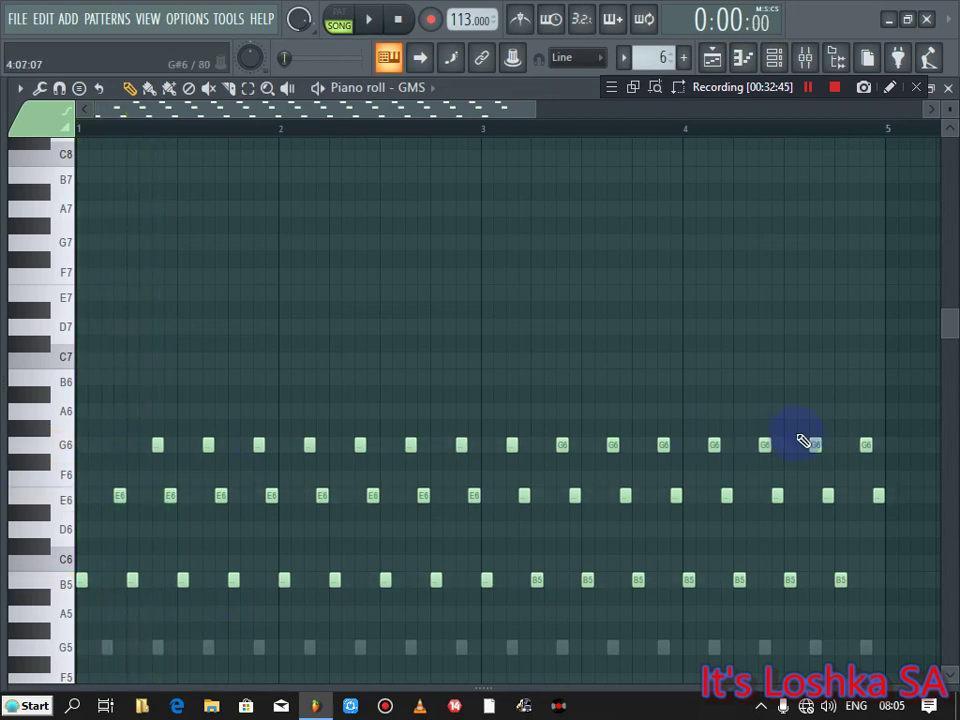
pyautogui.moveTo(840, 462); pyautogui.dragTo(90, 474)
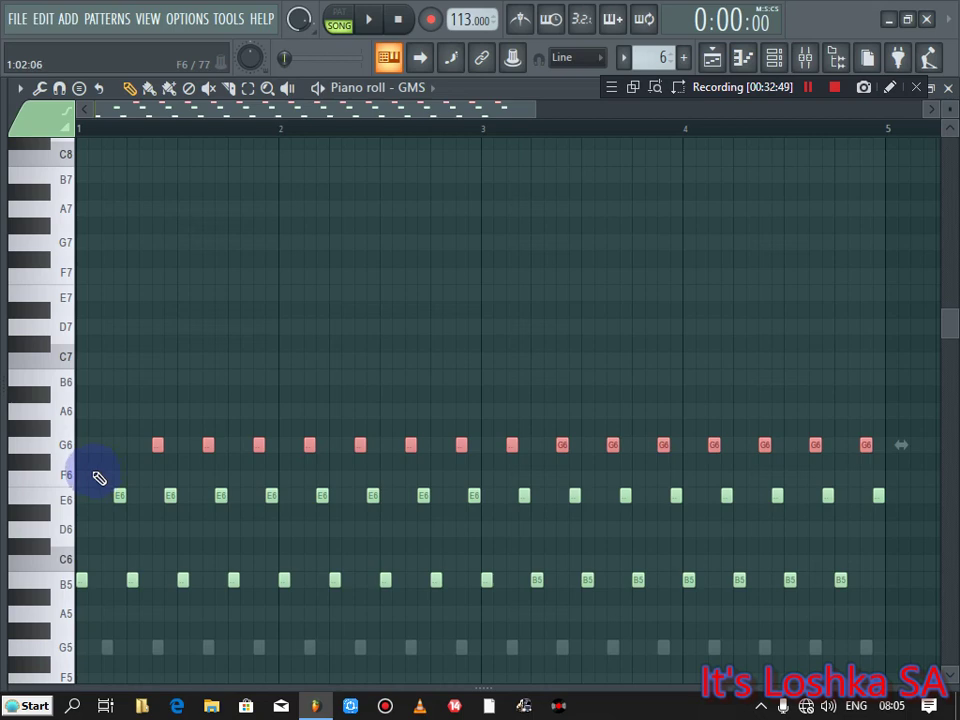
pyautogui.press('Delete')
pyautogui.press('space')
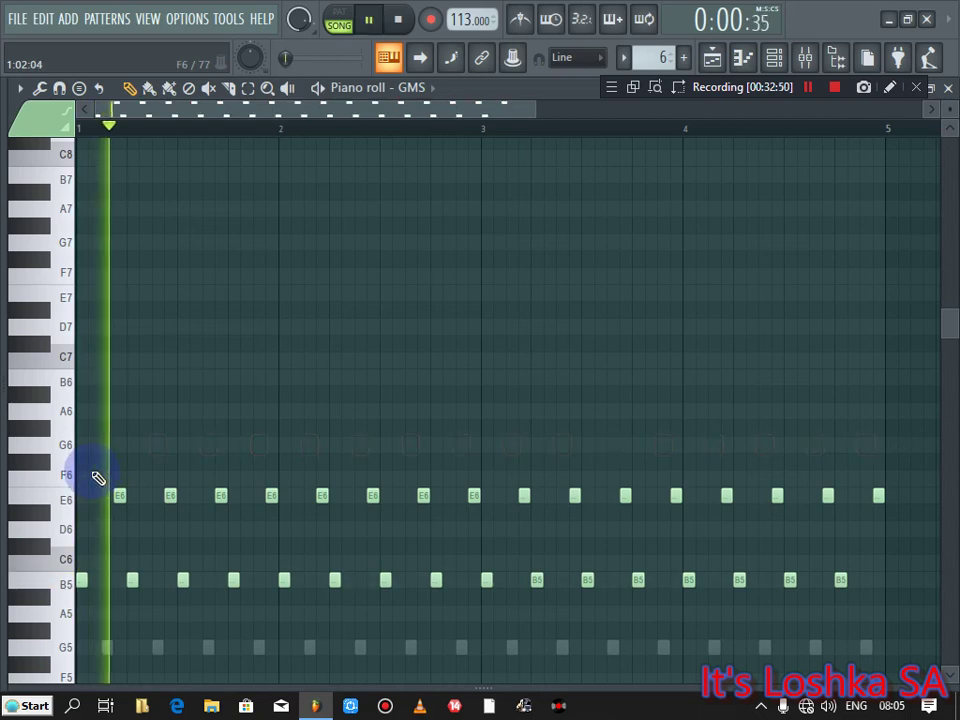
# Step: Copy the GMS notes of pattern 6 into the Purity #3 channel and unmute Purity #3
pyautogui.click(943, 88)
pyautogui.rightClick(148, 606)
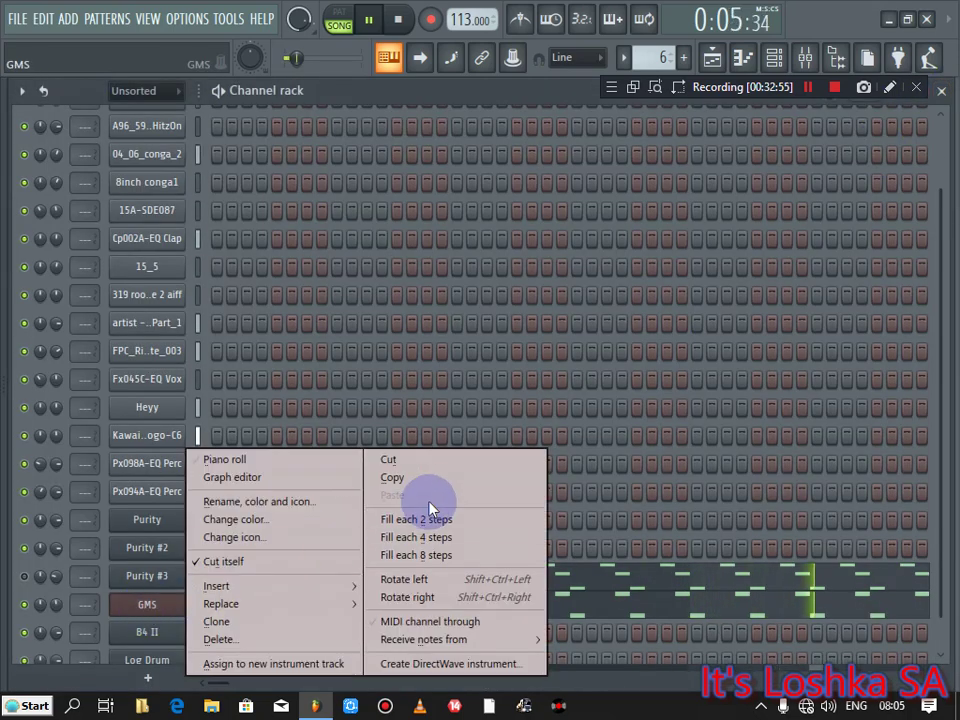
pyautogui.click(400, 477)
pyautogui.rightClick(148, 576)
pyautogui.click(400, 494)
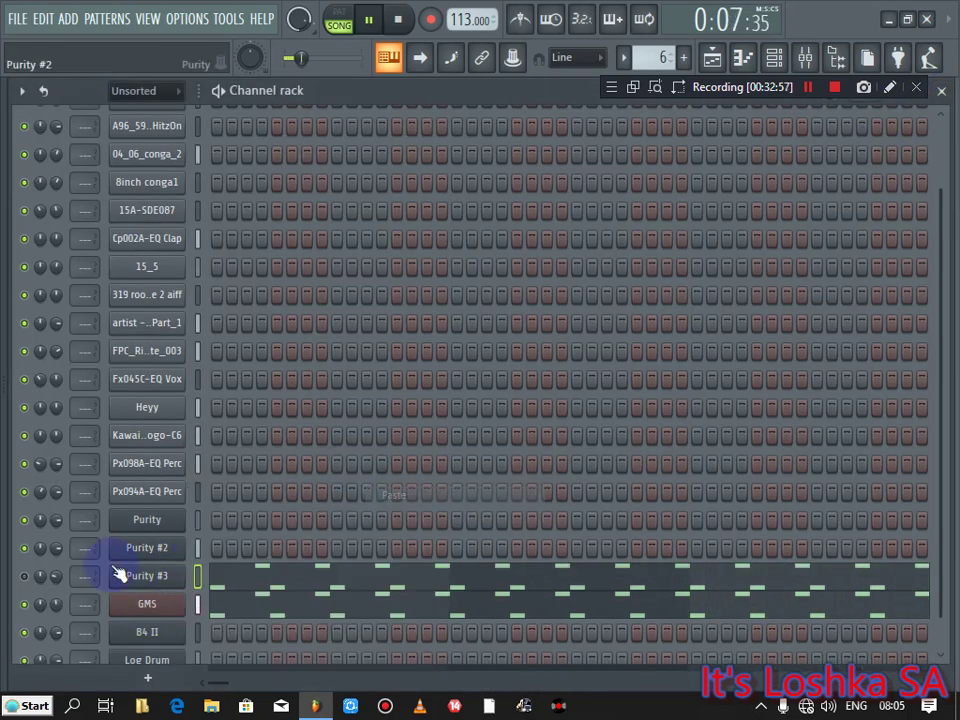
pyautogui.click(25, 577)
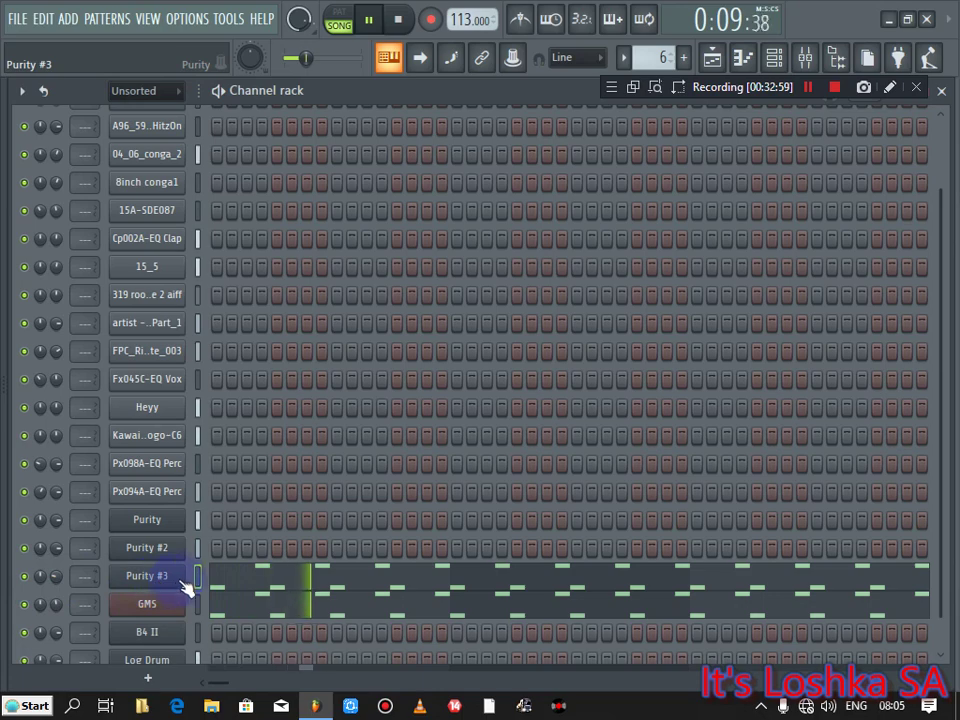
# Step: Load the Banjo preset on Purity #3 and play pattern 6 in pattern mode
pyautogui.click(133, 575)
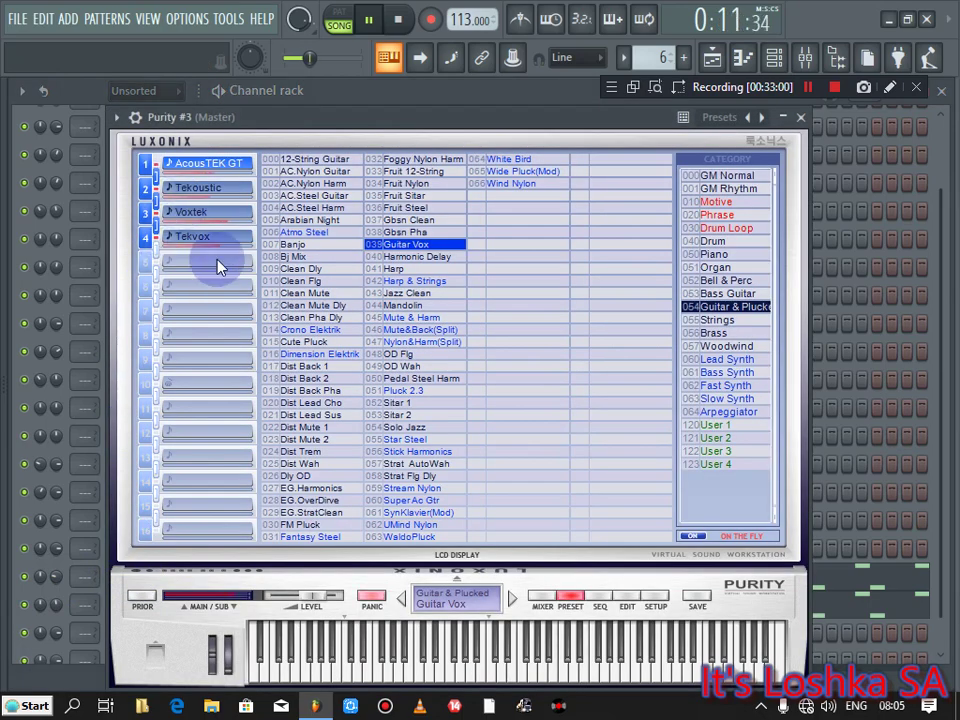
pyautogui.click(310, 245)
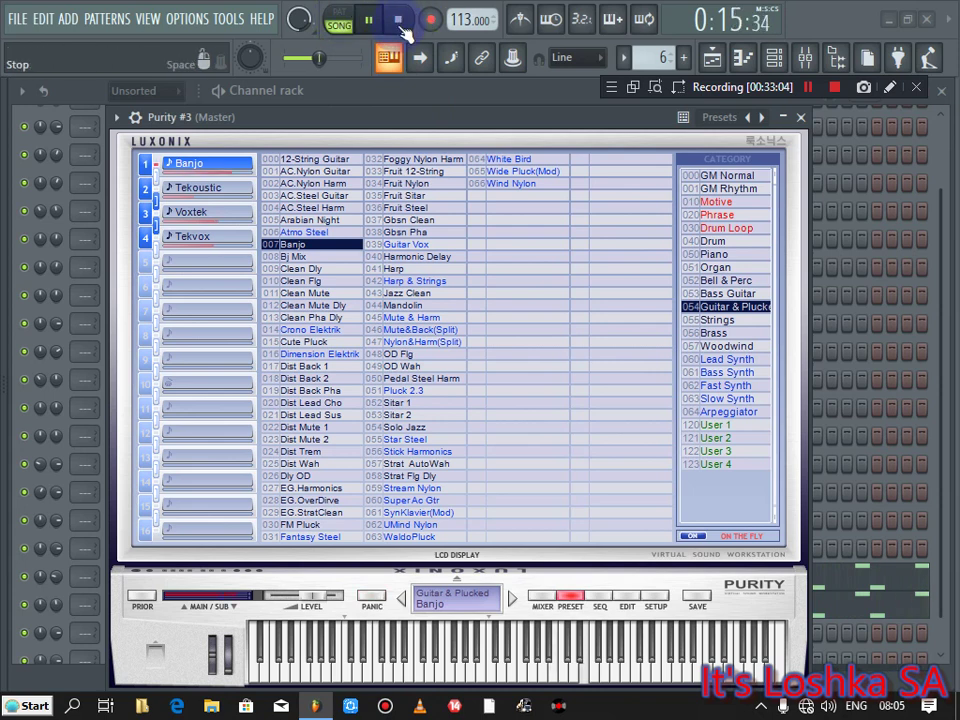
pyautogui.click(340, 20)
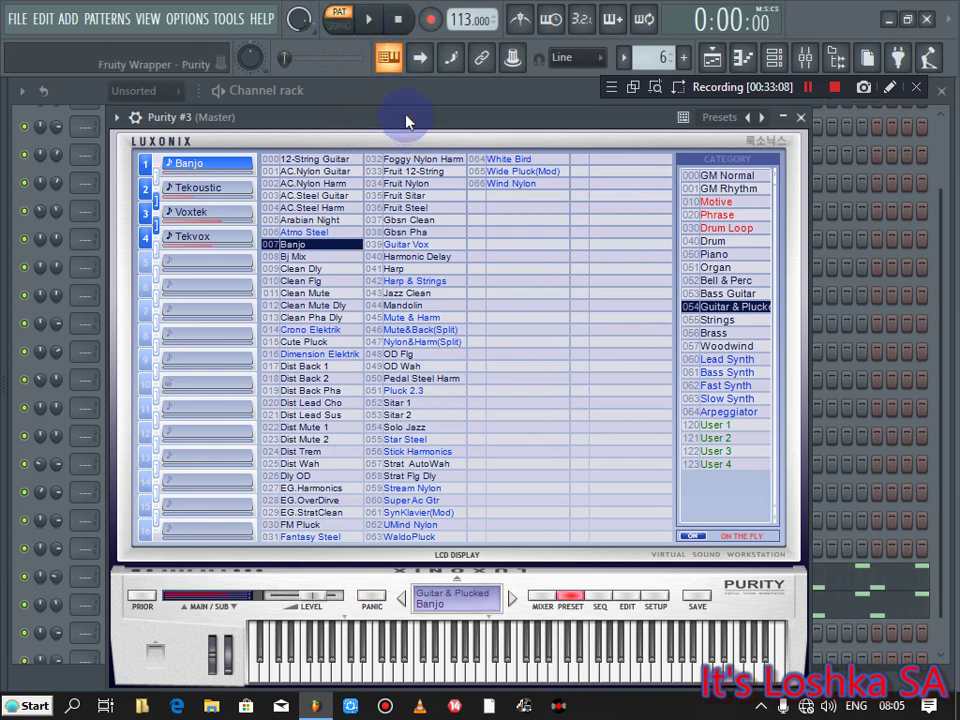
pyautogui.press('space')
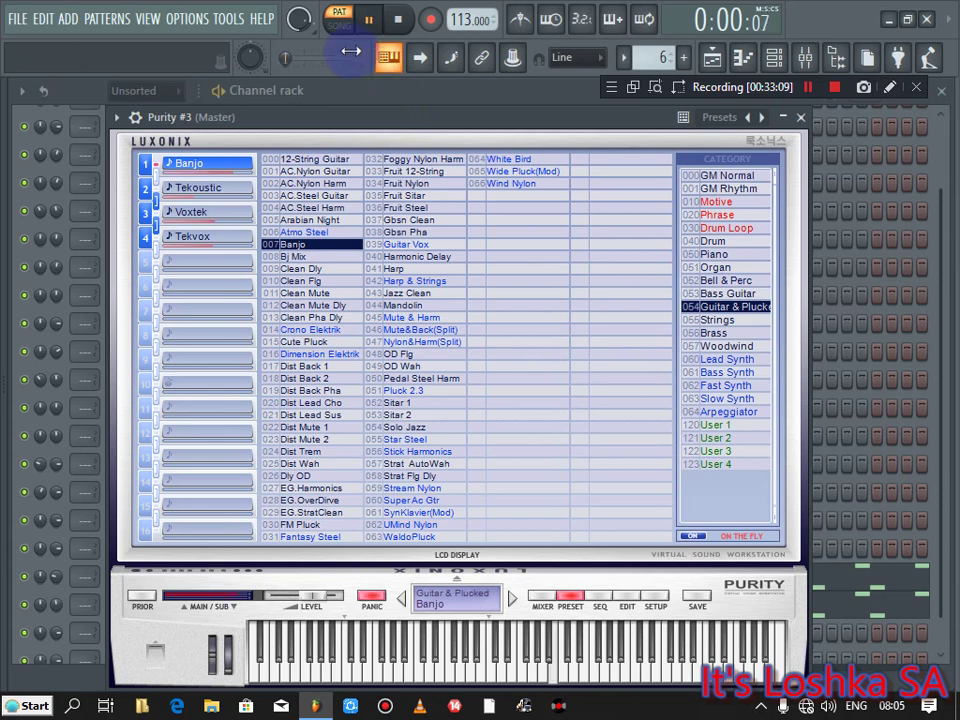
# Step: Audition the Clean Mute Dly, Clean Mute, Clean Dly, Dist Trem and Dist Wah presets on Purity #3
pyautogui.click(312, 304)
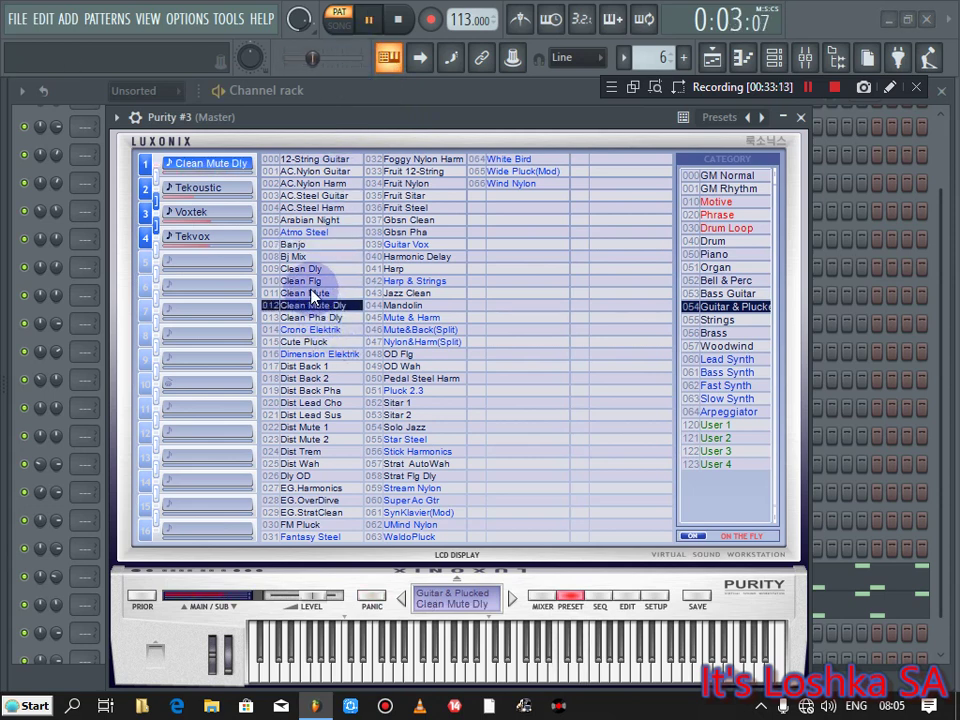
pyautogui.click(311, 292)
pyautogui.click(310, 270)
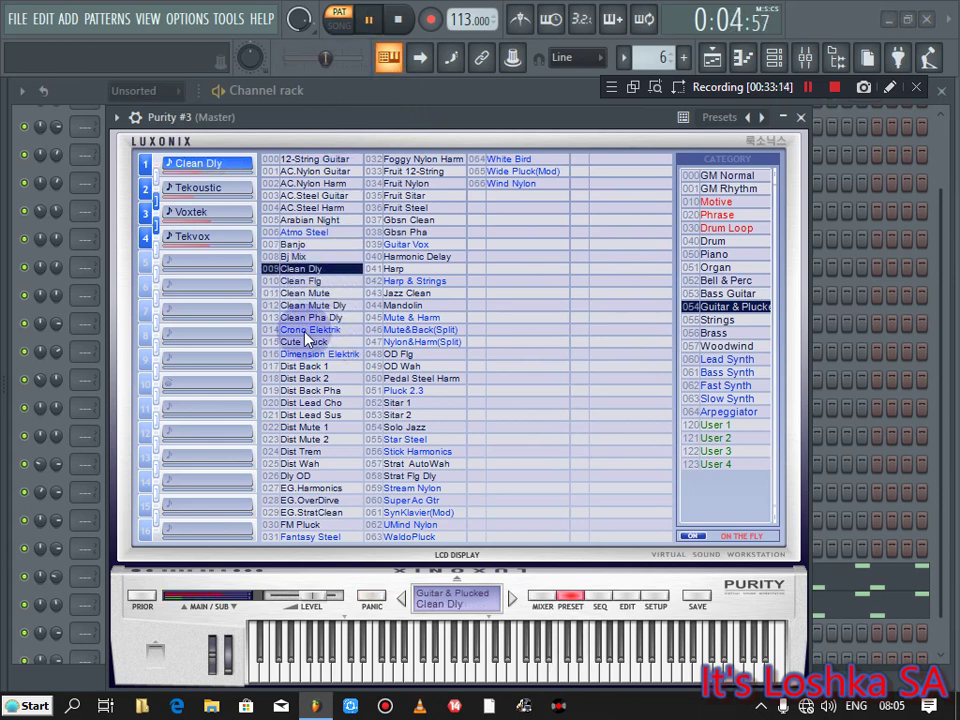
pyautogui.click(300, 402)
pyautogui.click(300, 414)
pyautogui.click(300, 451)
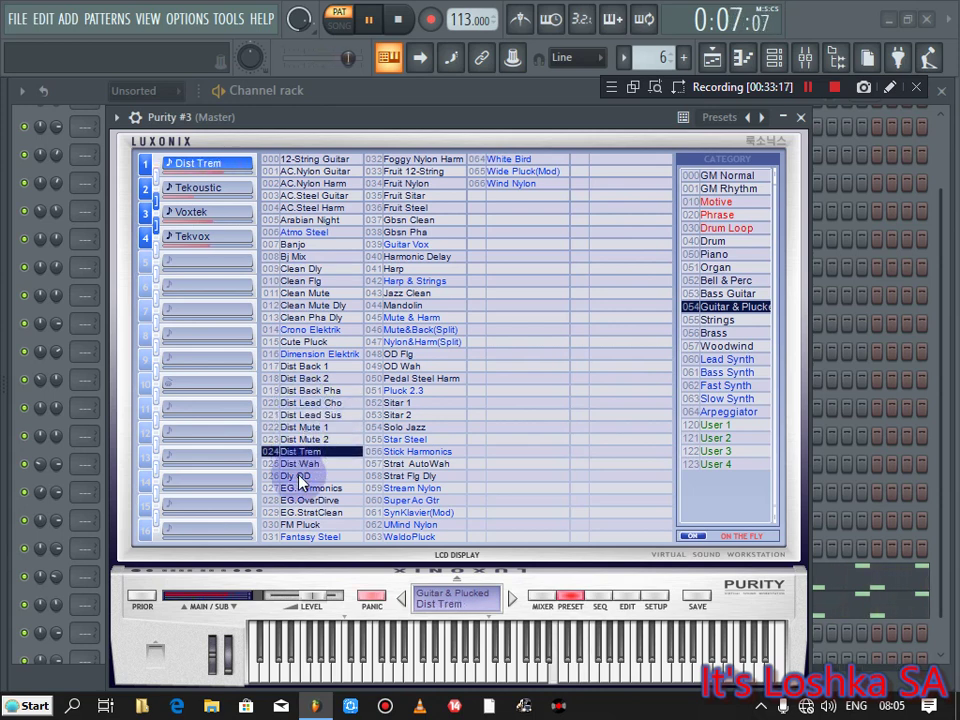
pyautogui.click(298, 476)
pyautogui.click(300, 463)
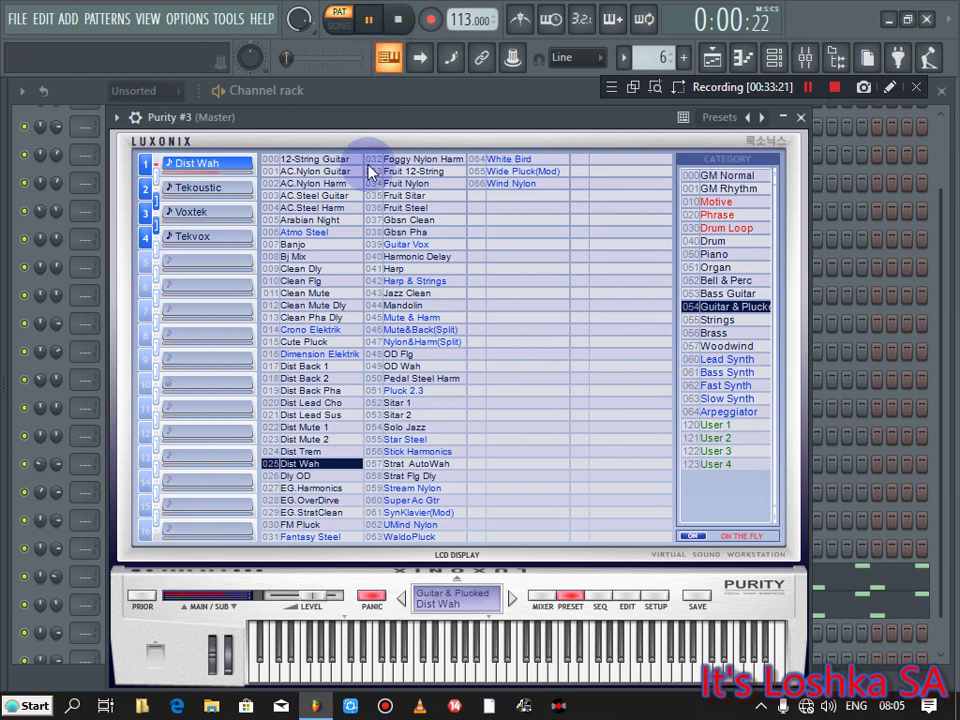
# Step: Audition the Sitar 2, Sitar 1 and Harmonic Delay presets on Purity #3 and load Wide Pluck(Mod)
pyautogui.click(403, 429)
pyautogui.click(398, 414)
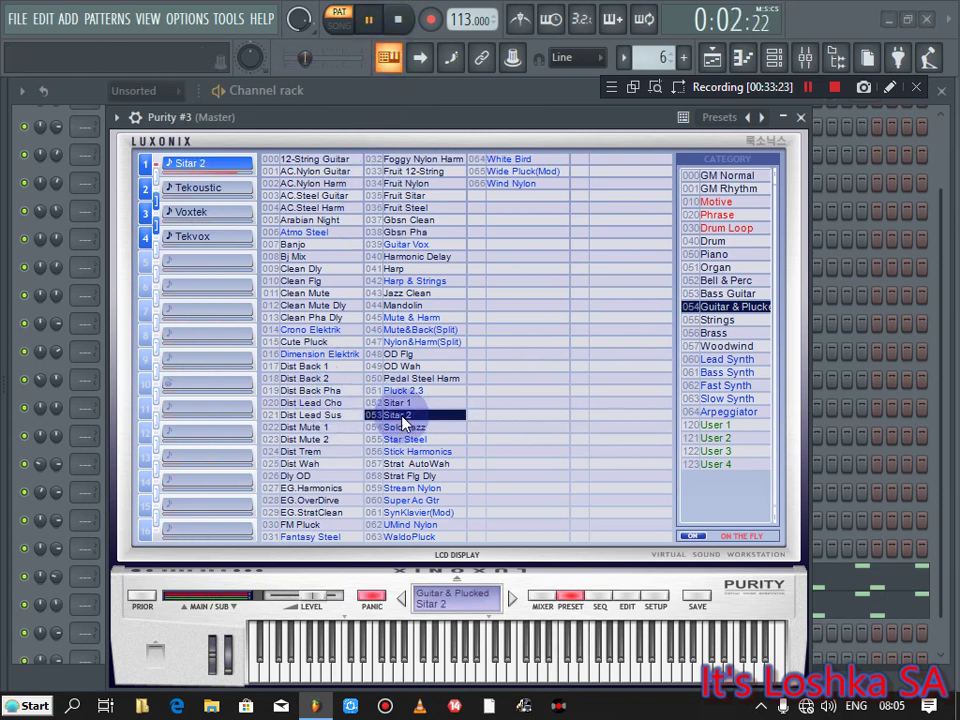
pyautogui.click(398, 402)
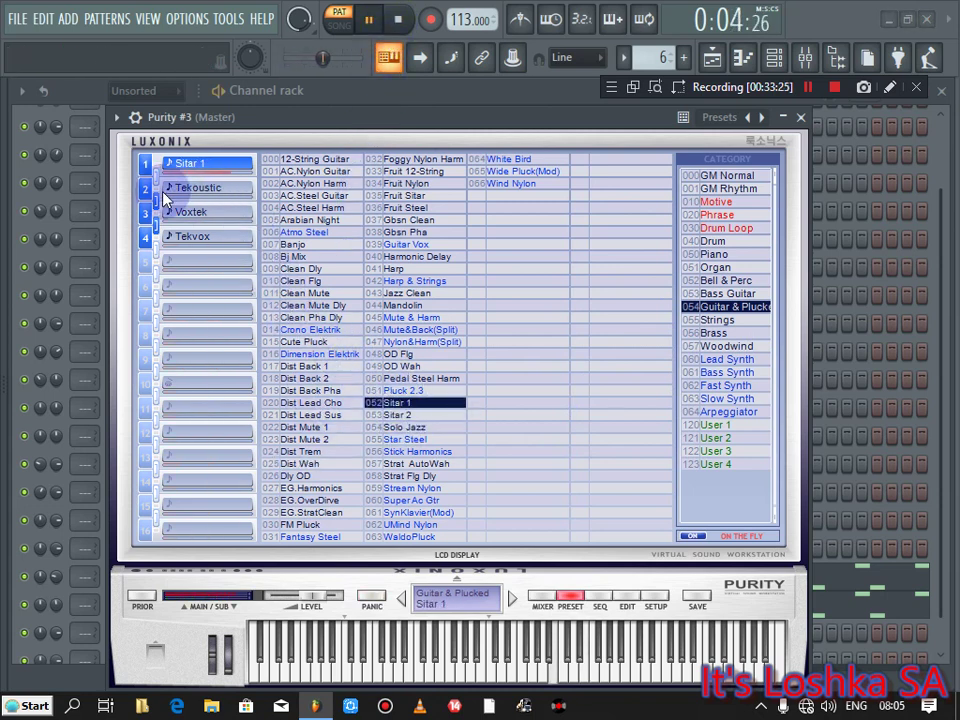
pyautogui.click(432, 258)
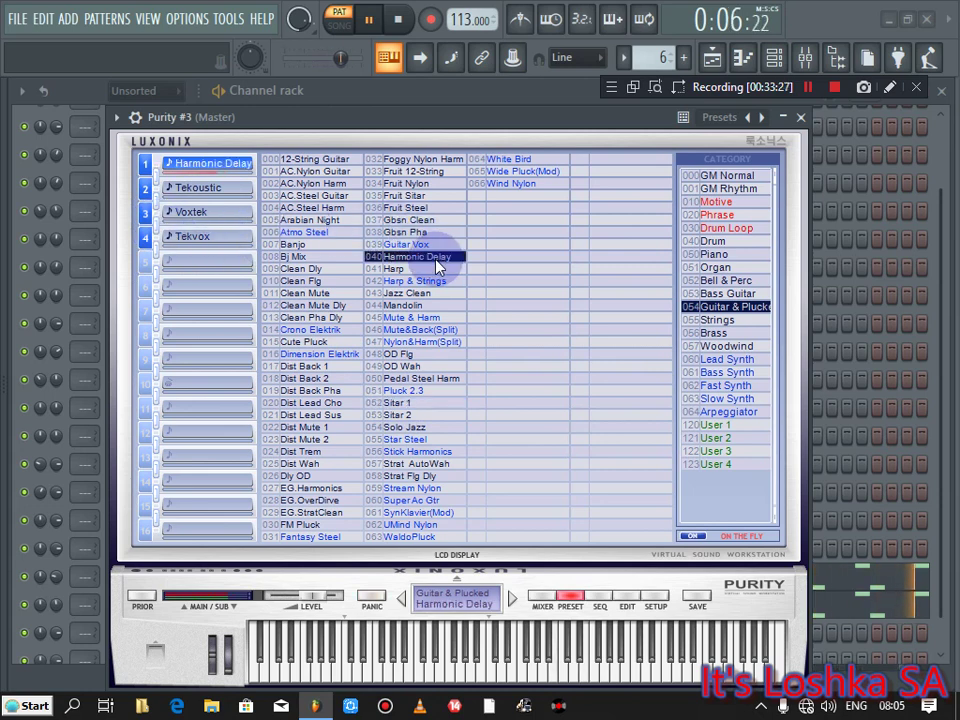
pyautogui.click(422, 243)
pyautogui.click(500, 160)
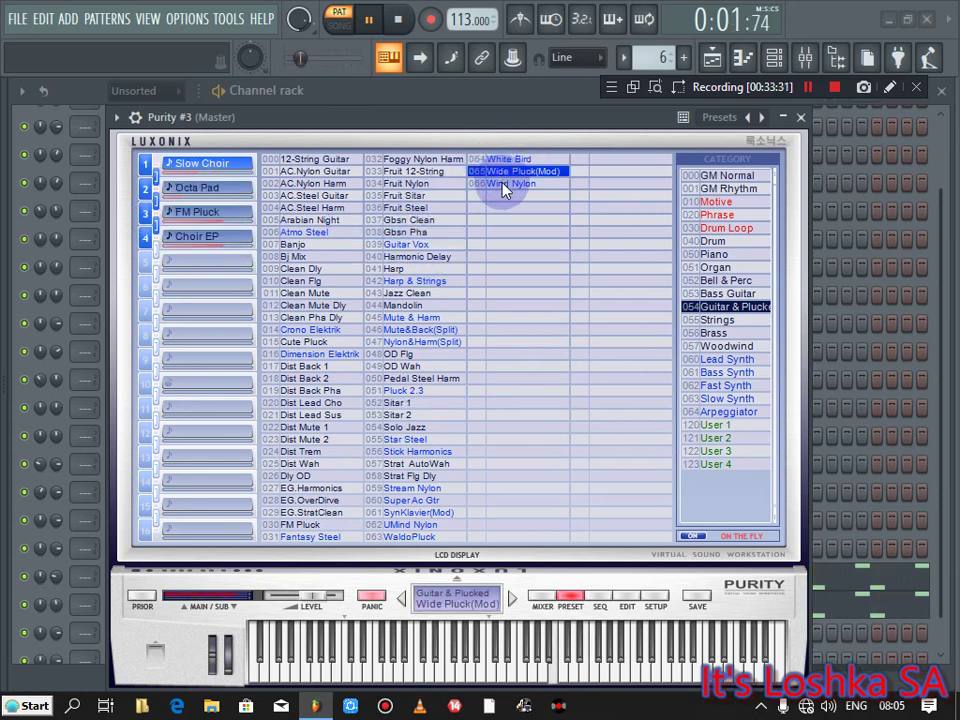
pyautogui.click(476, 92)
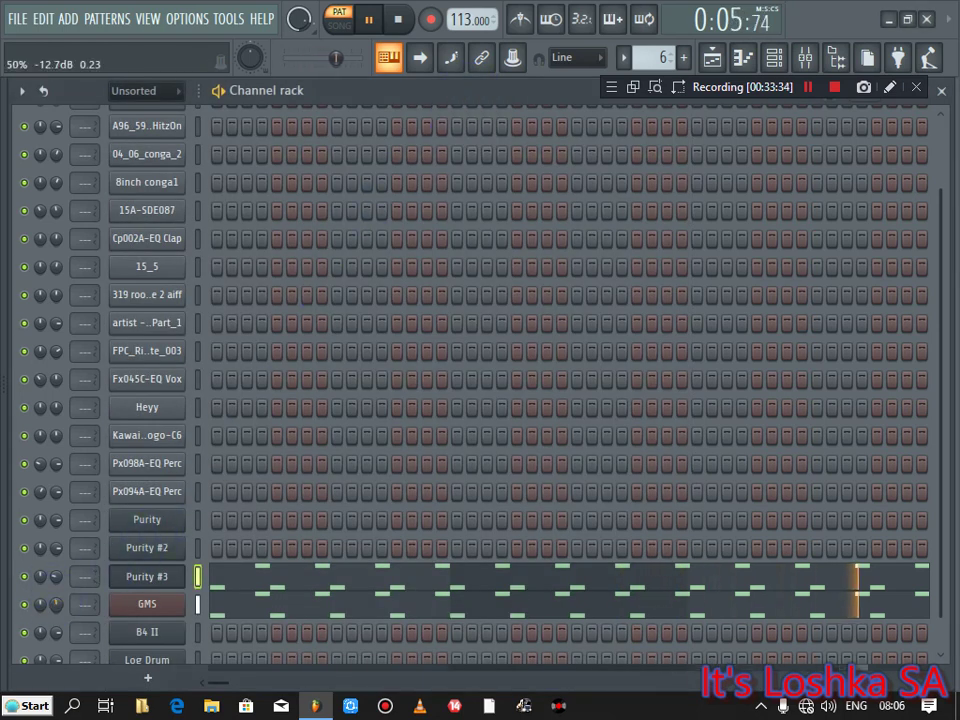
# Step: Set the velocity of all Purity #3 notes in pattern 6 to 78%
pyautogui.click(255, 570)
pyautogui.moveTo(361, 689); pyautogui.dragTo(450, 405)
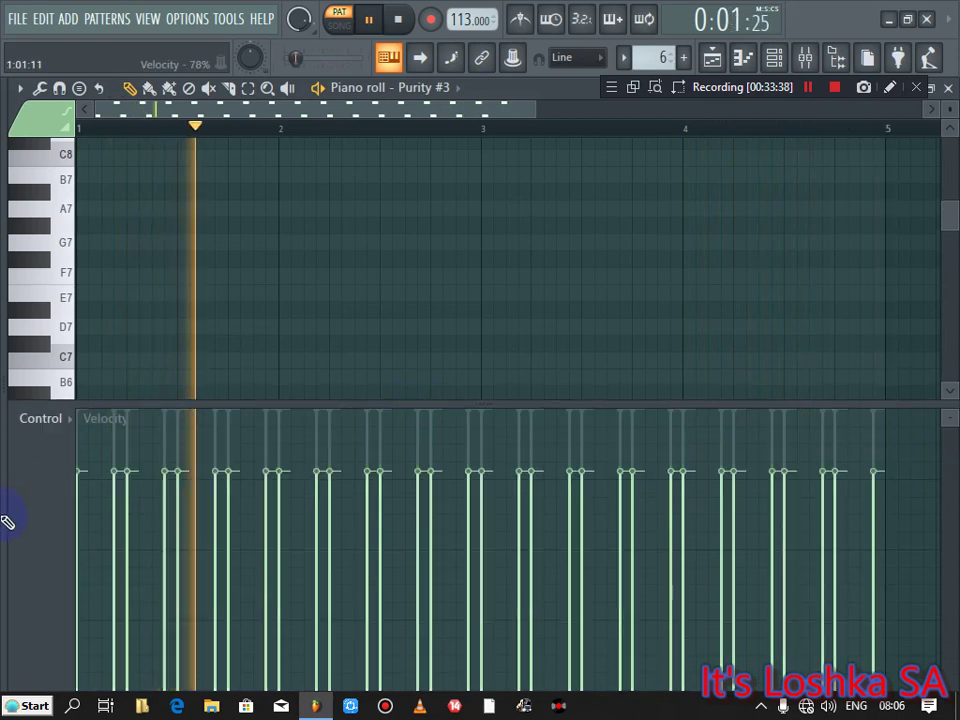
pyautogui.rightClick(564, 413)
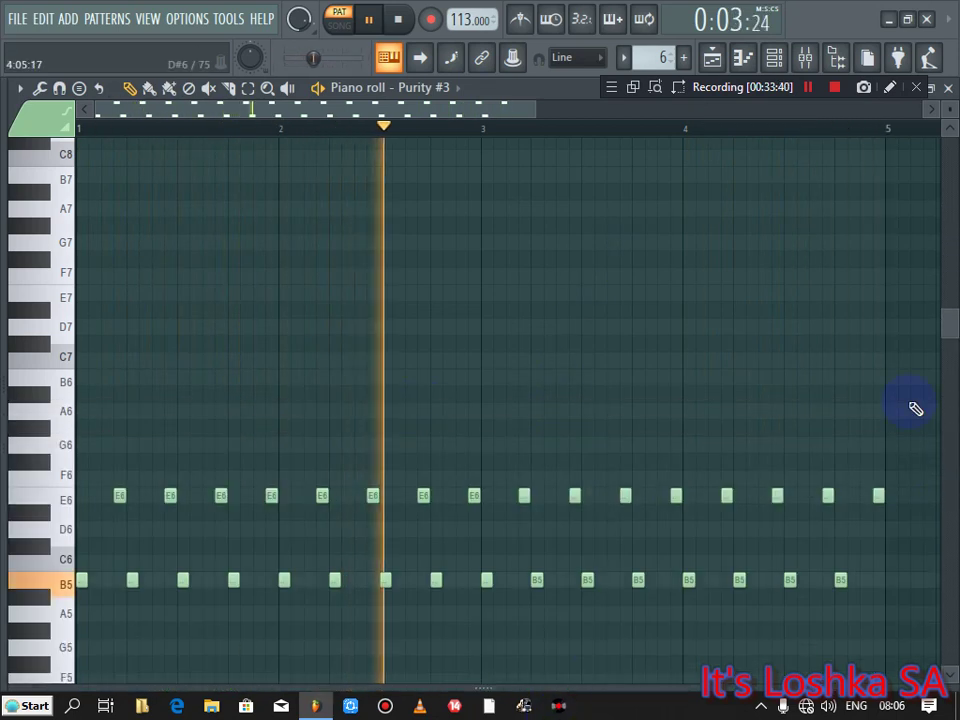
pyautogui.moveTo(949, 339); pyautogui.dragTo(932, 154)
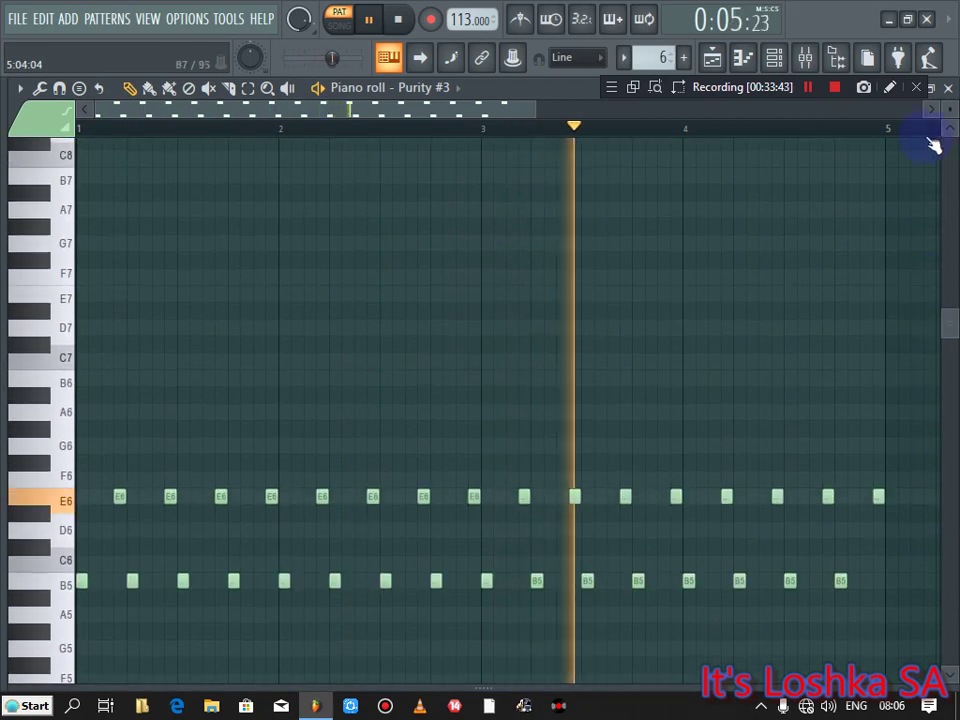
pyautogui.click(947, 87)
# Step: Set the velocity of all GMS notes in pattern 6 to 78%
pyautogui.click(258, 613)
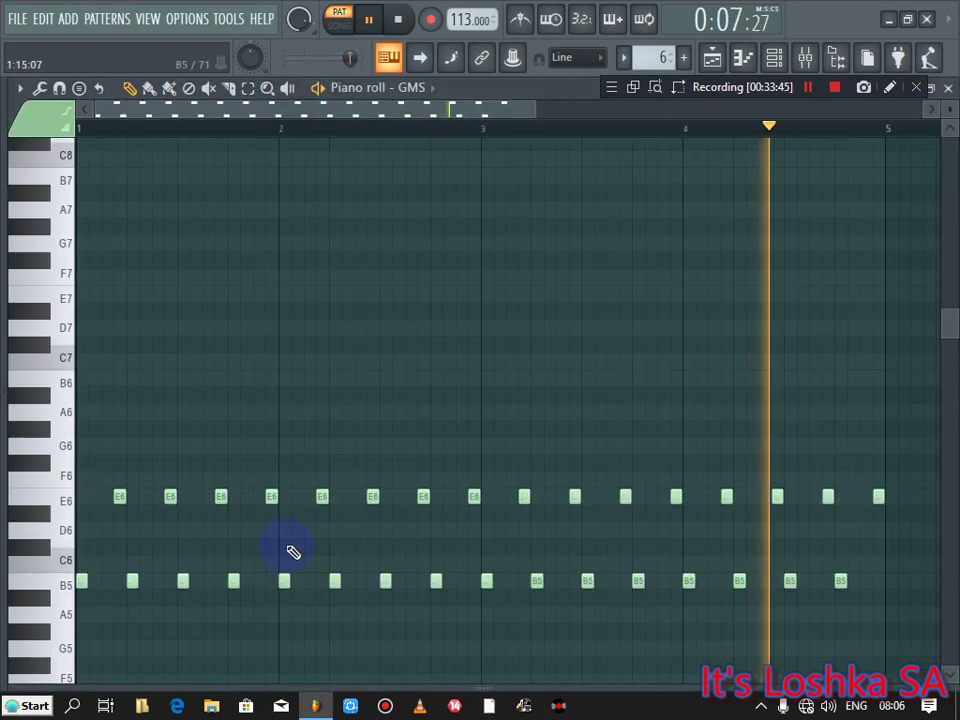
pyautogui.moveTo(401, 676); pyautogui.dragTo(401, 297)
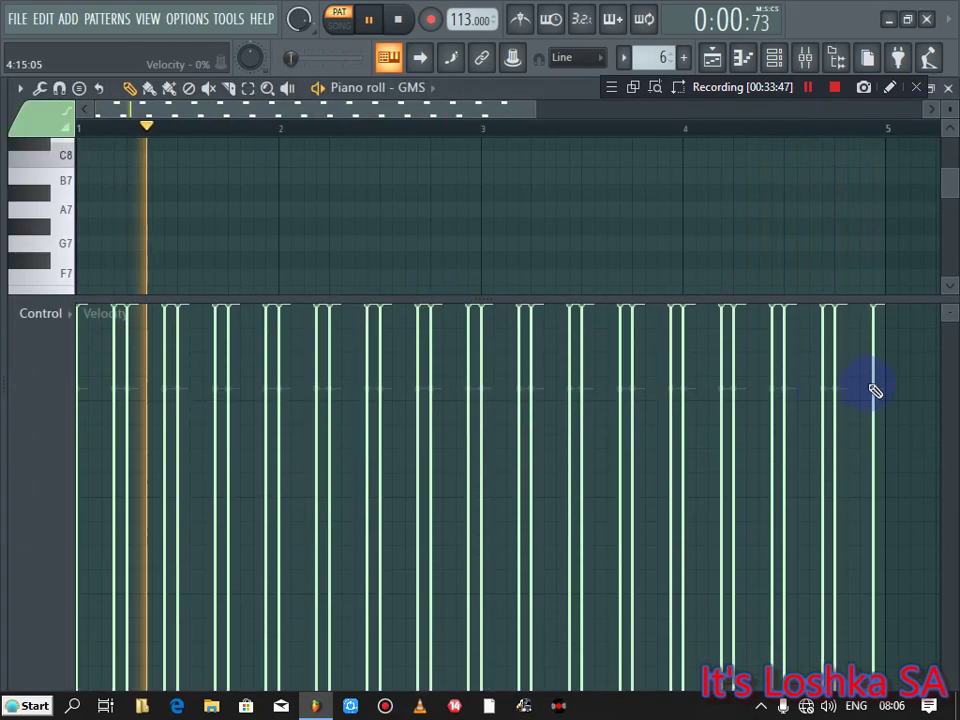
pyautogui.moveTo(874, 392); pyautogui.dragTo(6, 456)
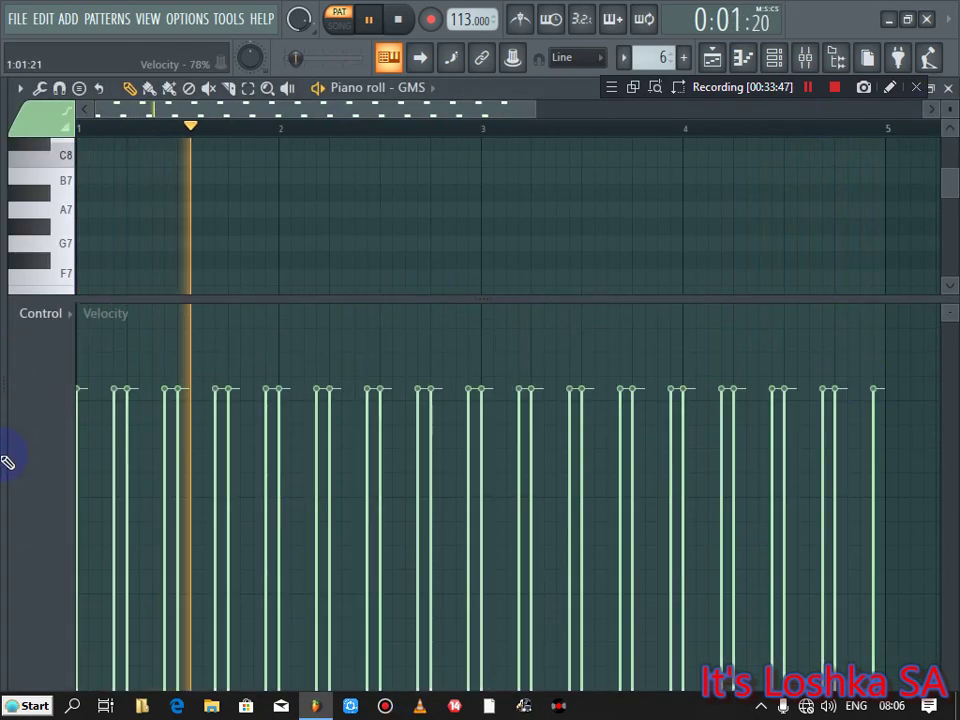
pyautogui.rightClick(669, 296)
pyautogui.click(948, 88)
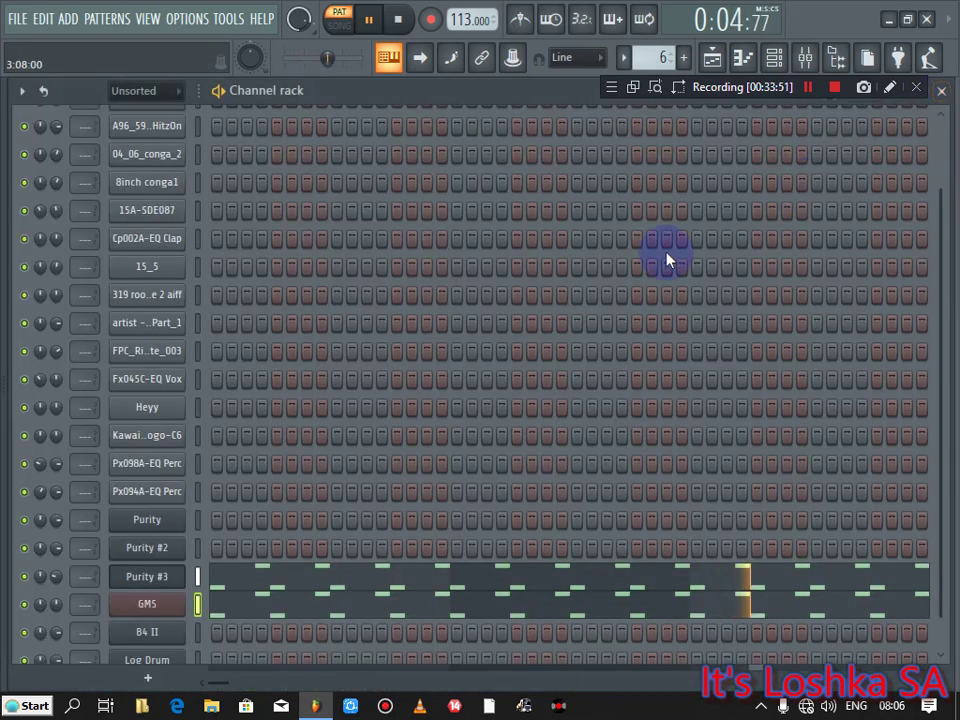
# Step: Play the arrangement in song mode and slightly adjust the GMS channel volume
pyautogui.press('space')
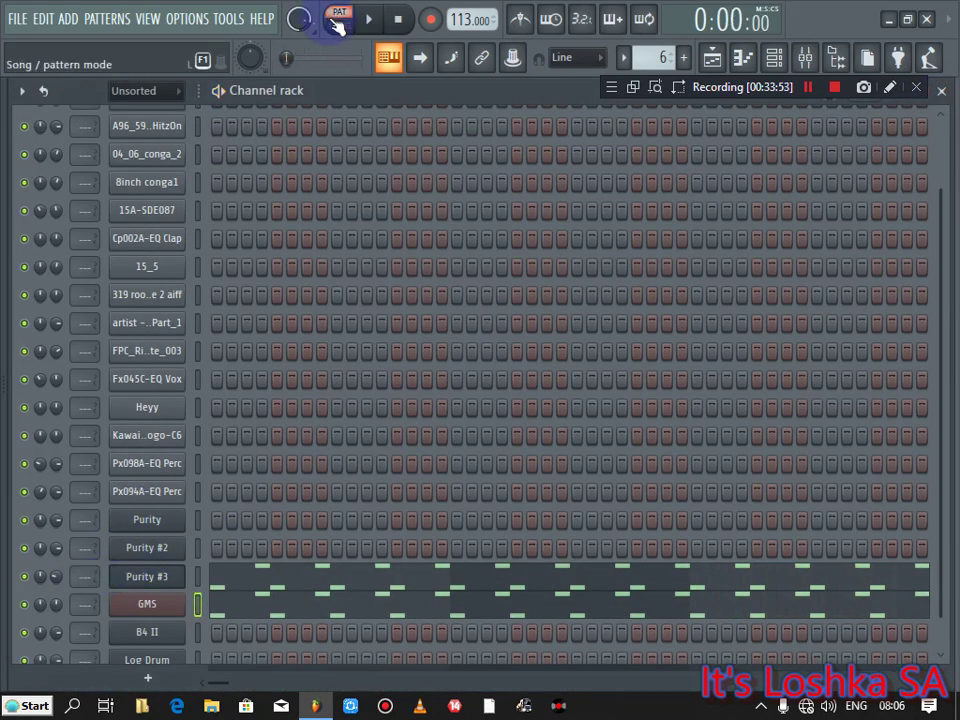
pyautogui.click(336, 22)
pyautogui.click(369, 20)
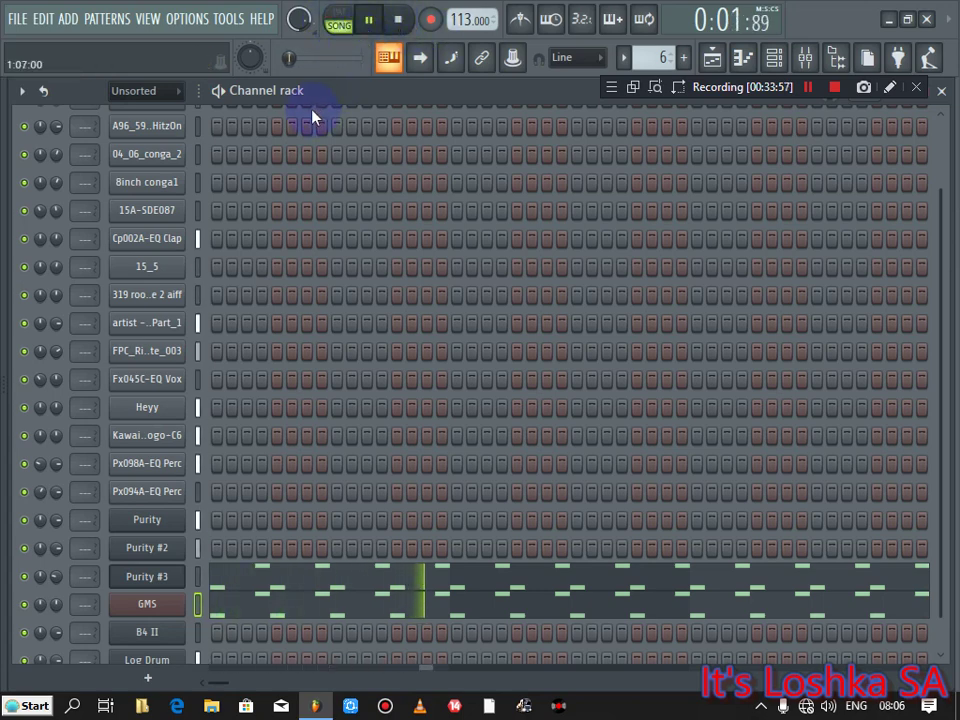
pyautogui.moveTo(56, 604)
pyautogui.mouseDown()
pyautogui.moveTo(56, 592)
pyautogui.moveTo(58, 605)
pyautogui.mouseUp()
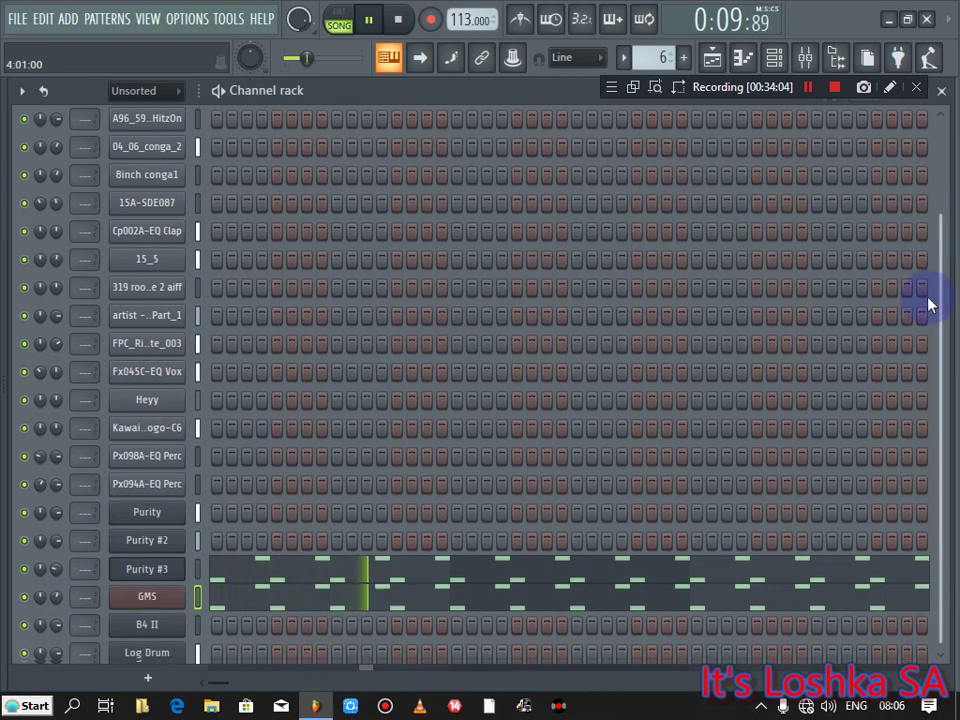
# Step: Review all tracks of the playlist arrangement during playback and stop the song
pyautogui.scroll(-1, 905, 330)
pyautogui.click(714, 59)
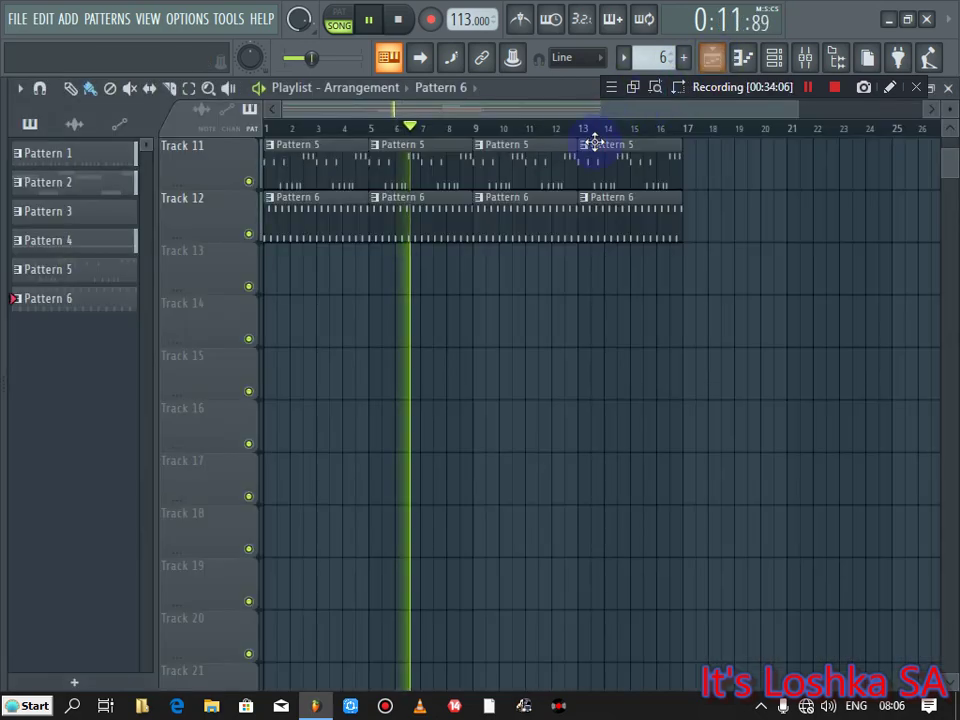
pyautogui.moveTo(947, 172); pyautogui.dragTo(948, 162)
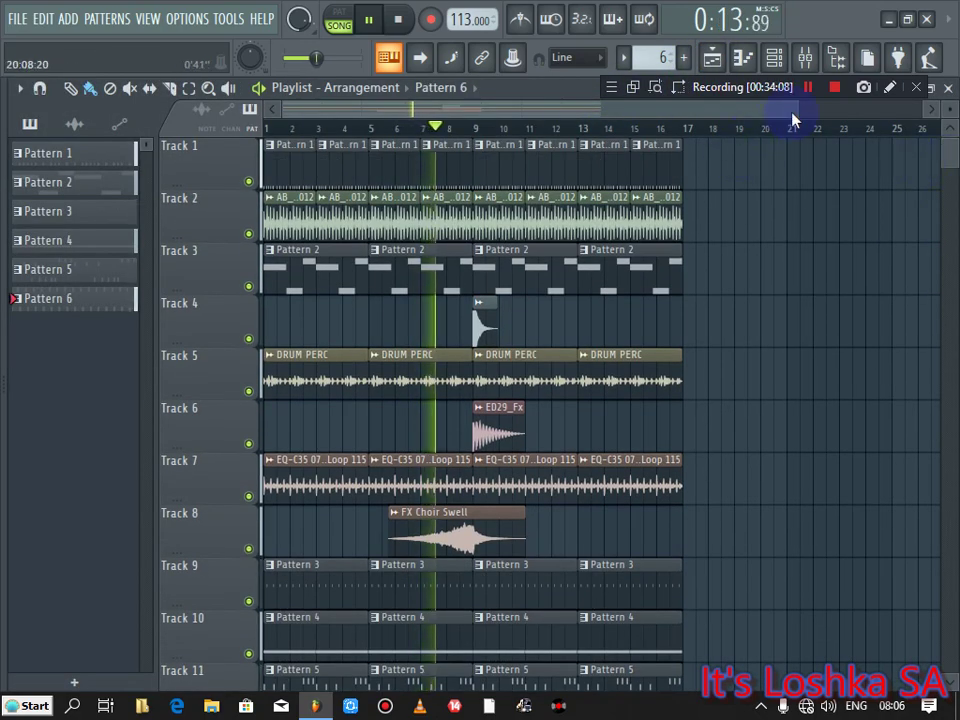
pyautogui.moveTo(793, 108); pyautogui.dragTo(926, 110)
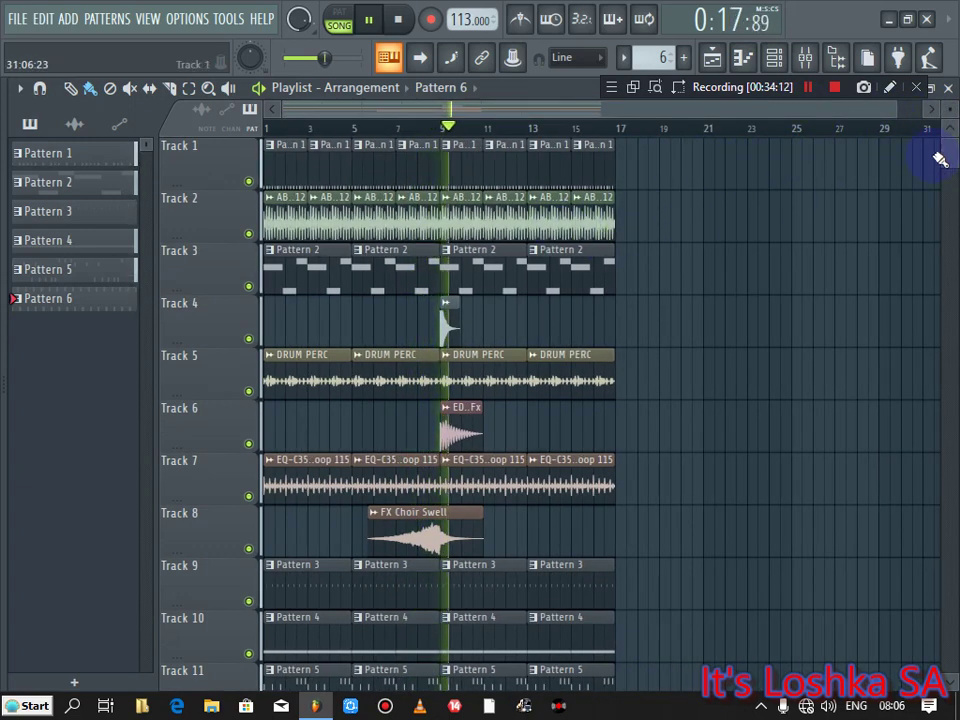
pyautogui.scroll(-5, 943, 154)
pyautogui.scroll(2, 950, 160)
pyautogui.scroll(1, 946, 155)
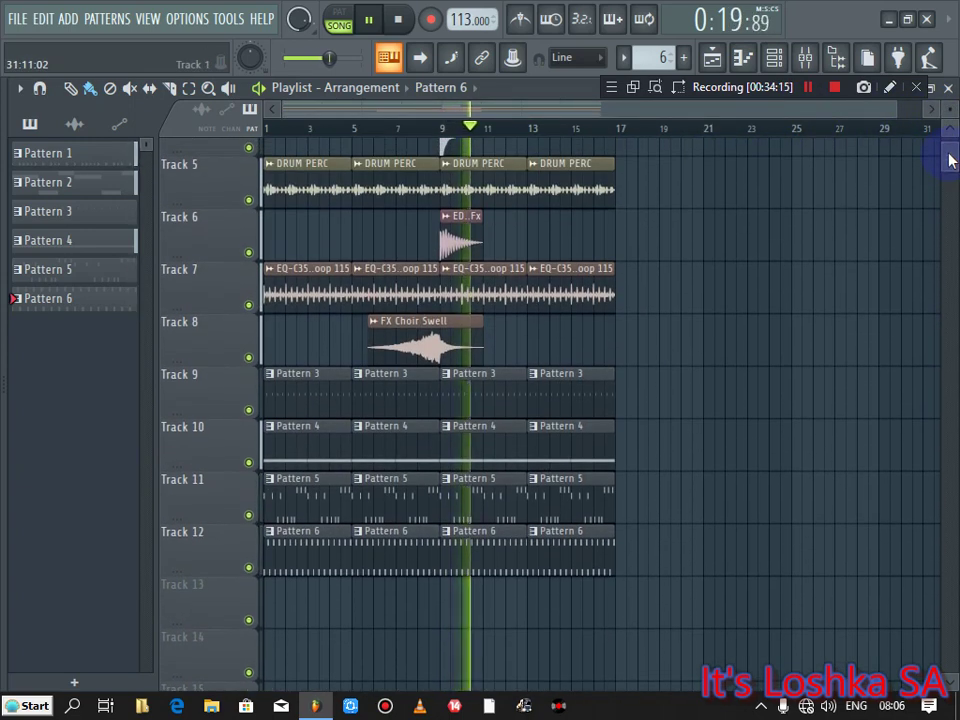
pyautogui.scroll(4, 946, 155)
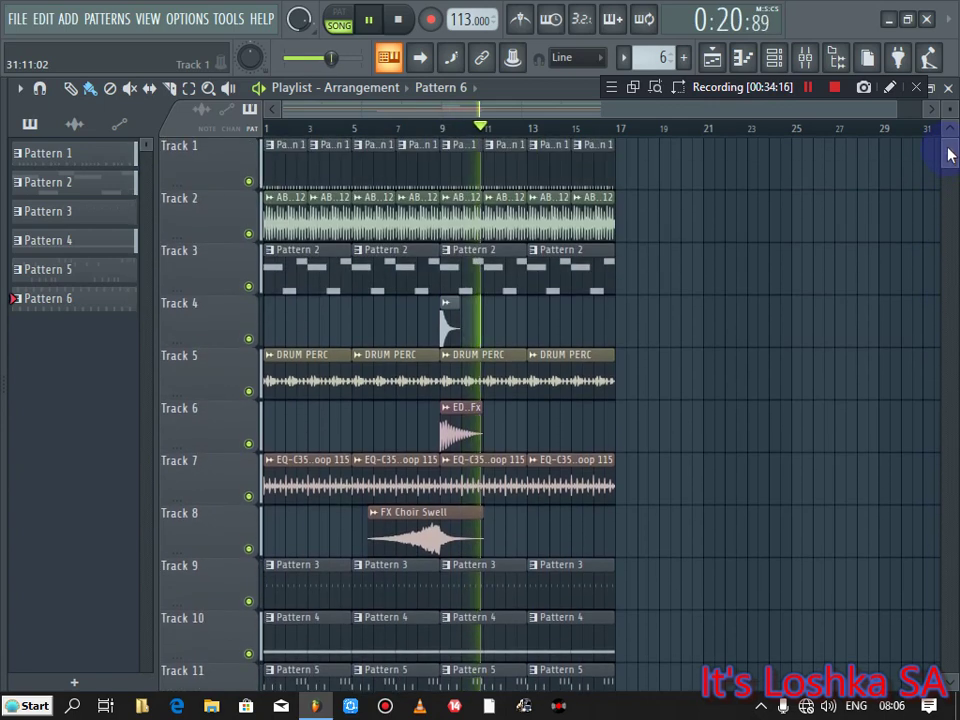
pyautogui.click(398, 19)
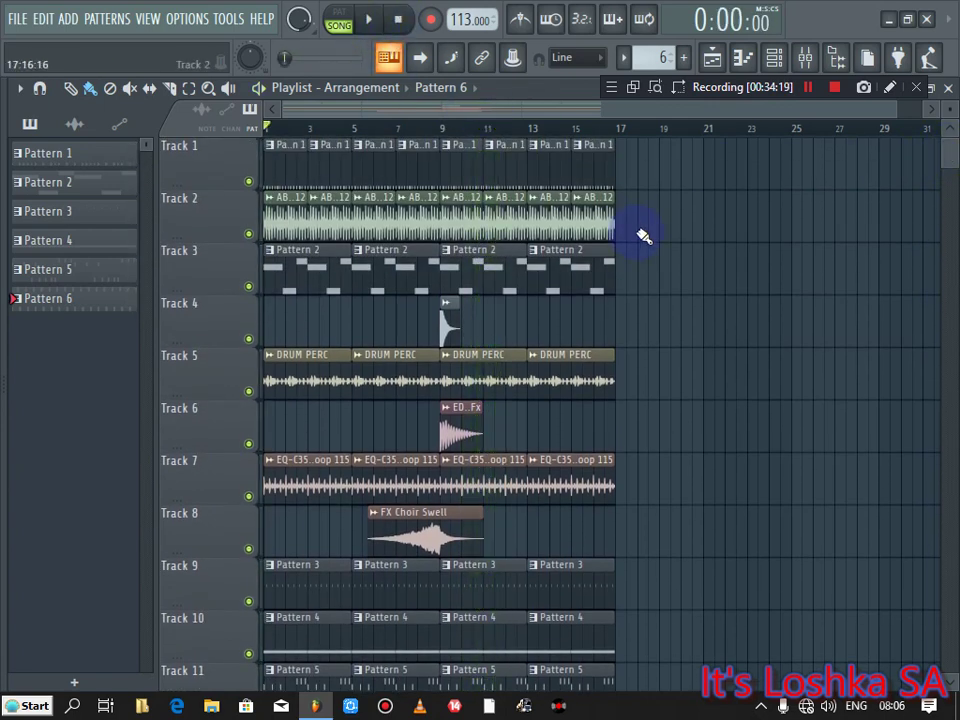